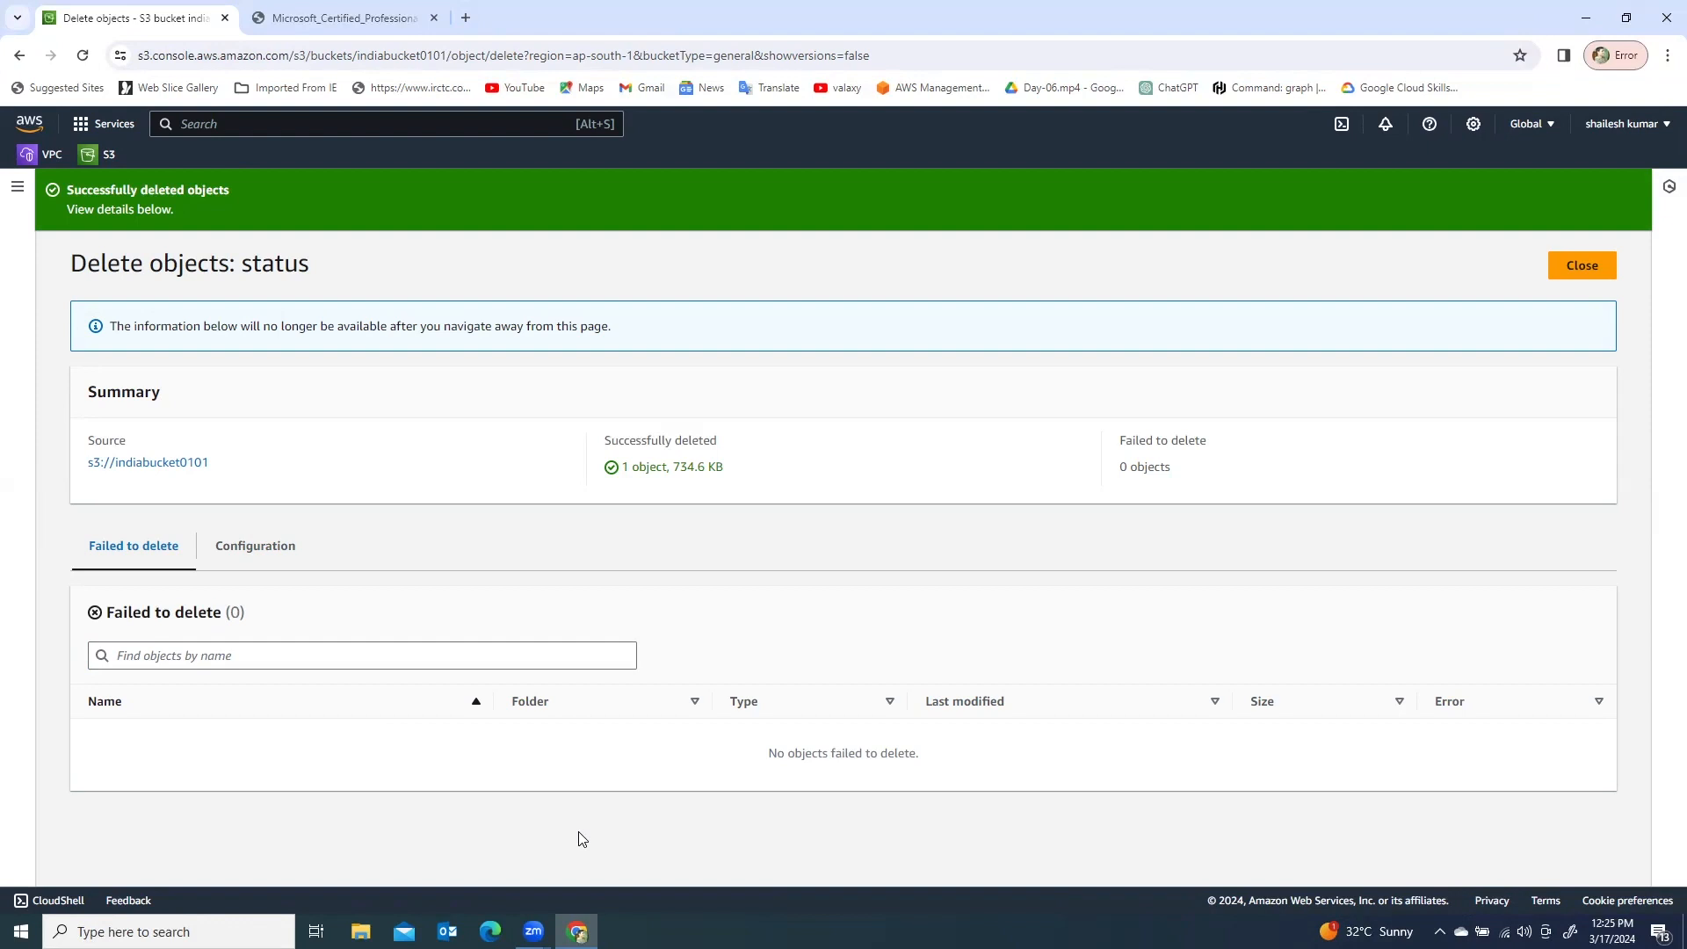
Step: Close the deletion status of indiabucket0101 and go back to the list of all buckets
{"action": "left_click", "coordinate": [1582, 266]}
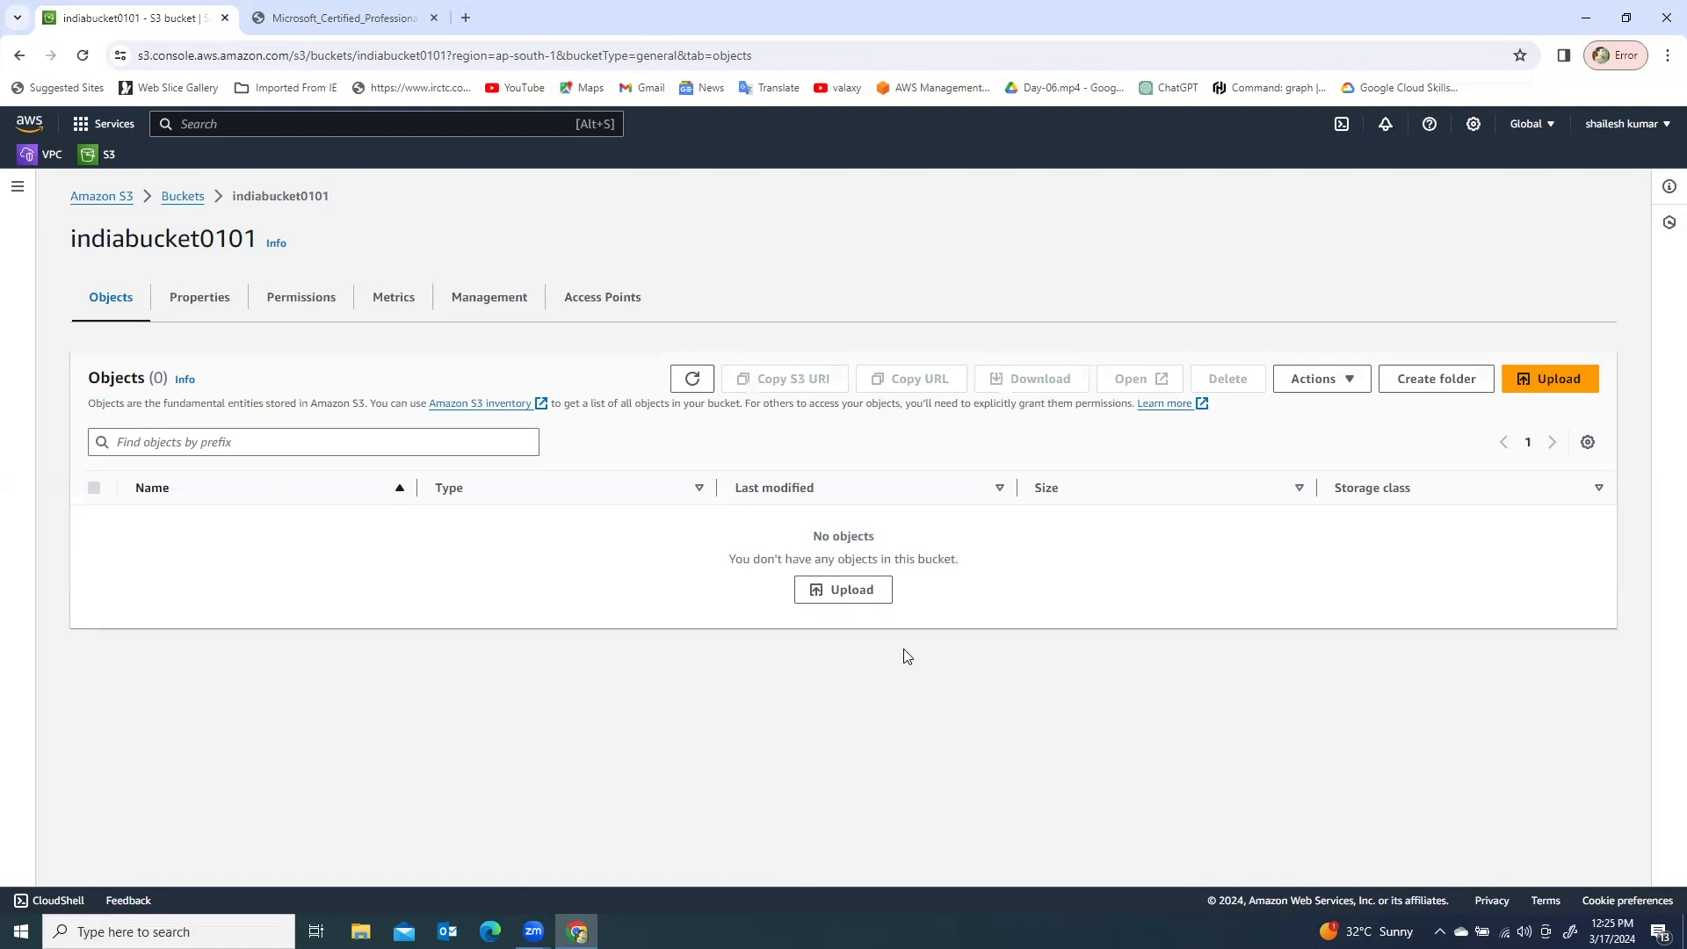
{"action": "left_click", "coordinate": [183, 197]}
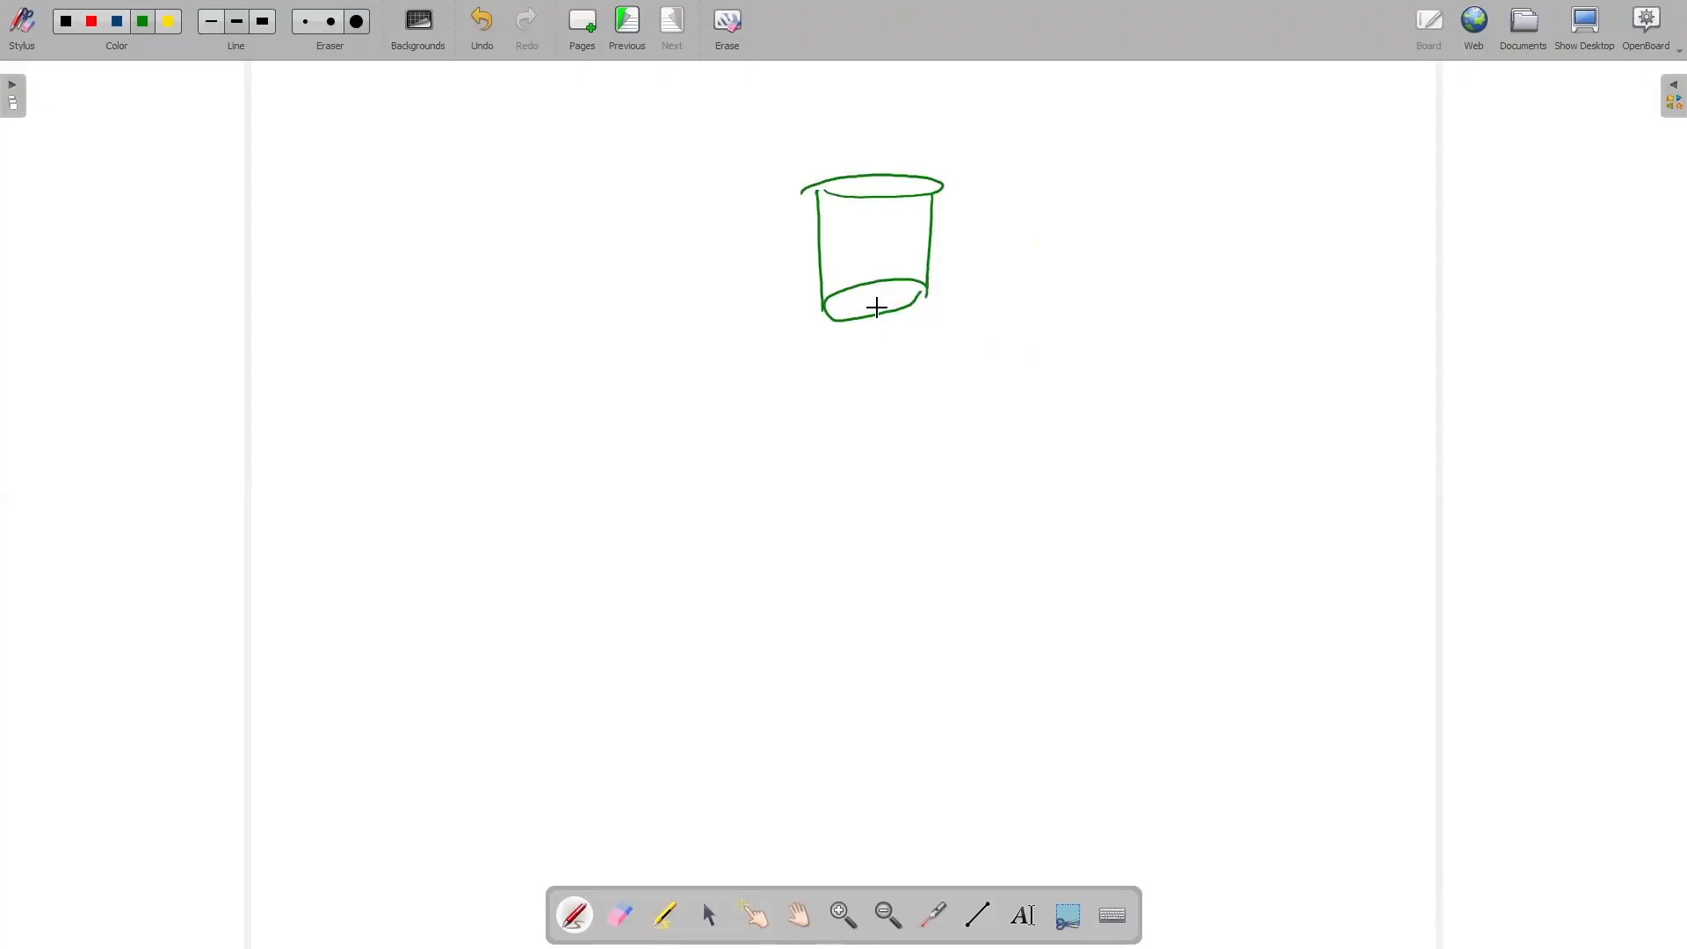
Step: On the OpenBoard whiteboard, label the drawn bucket testproject001 and underline the name twice
{"action": "left_click_drag", "start_coordinate": [930, 280], "coordinate": [1065, 278]}
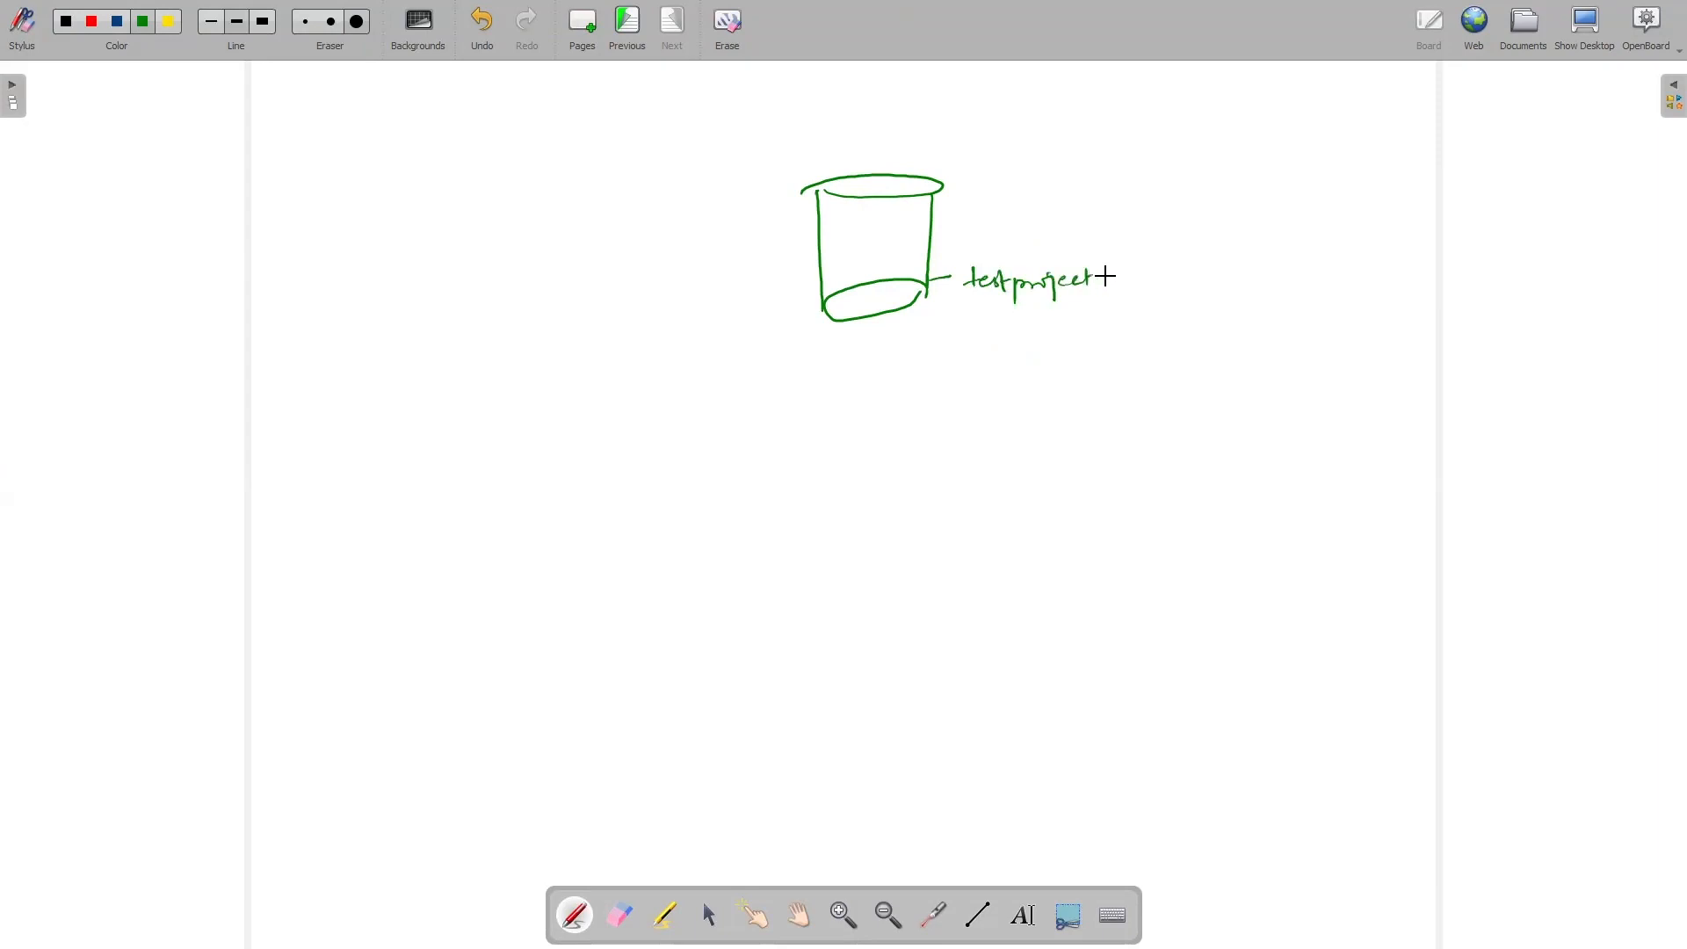
{"action": "left_click_drag", "start_coordinate": [986, 318], "coordinate": [1143, 303]}
{"action": "left_click_drag", "start_coordinate": [985, 321], "coordinate": [1122, 307]}
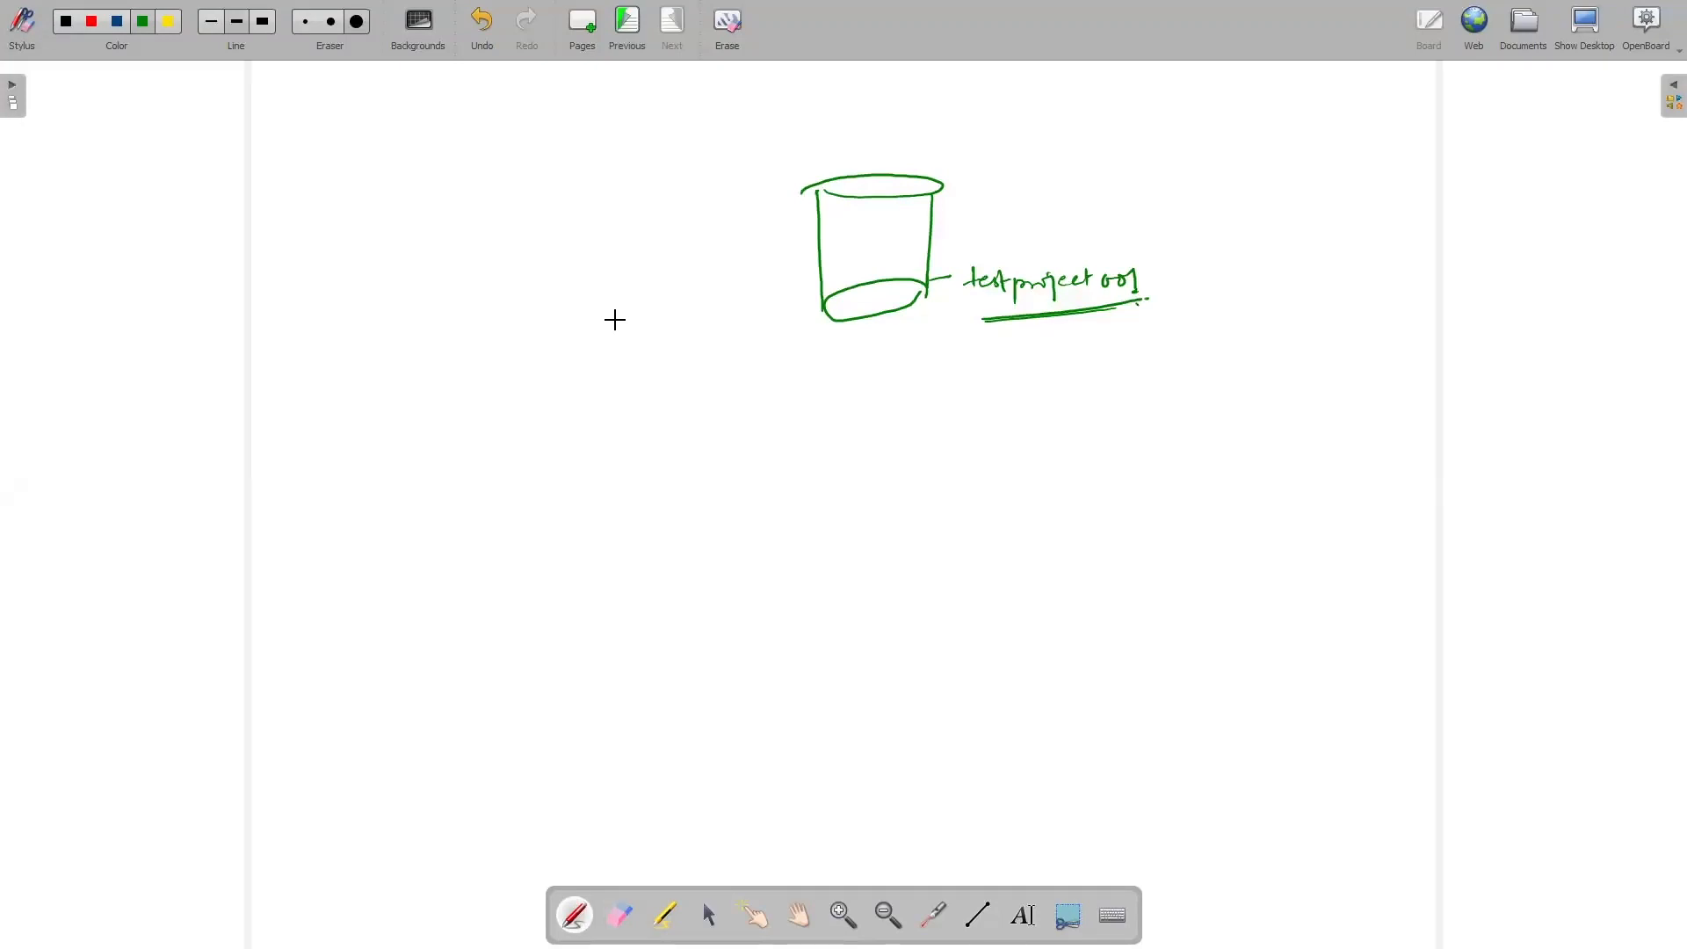
Step: Draw a circled user figure beside the bucket and write the underlined heading Application above it
{"action": "left_click_drag", "start_coordinate": [434, 294], "coordinate": [419, 308]}
{"action": "mouse_move", "coordinate": [415, 349]}
{"action": "left_mouse_down"}
{"action": "mouse_move", "coordinate": [427, 333]}
{"action": "mouse_move", "coordinate": [447, 355]}
{"action": "left_mouse_up"}
{"action": "left_click_drag", "start_coordinate": [419, 360], "coordinate": [431, 357]}
{"action": "left_click_drag", "start_coordinate": [391, 292], "coordinate": [413, 280]}
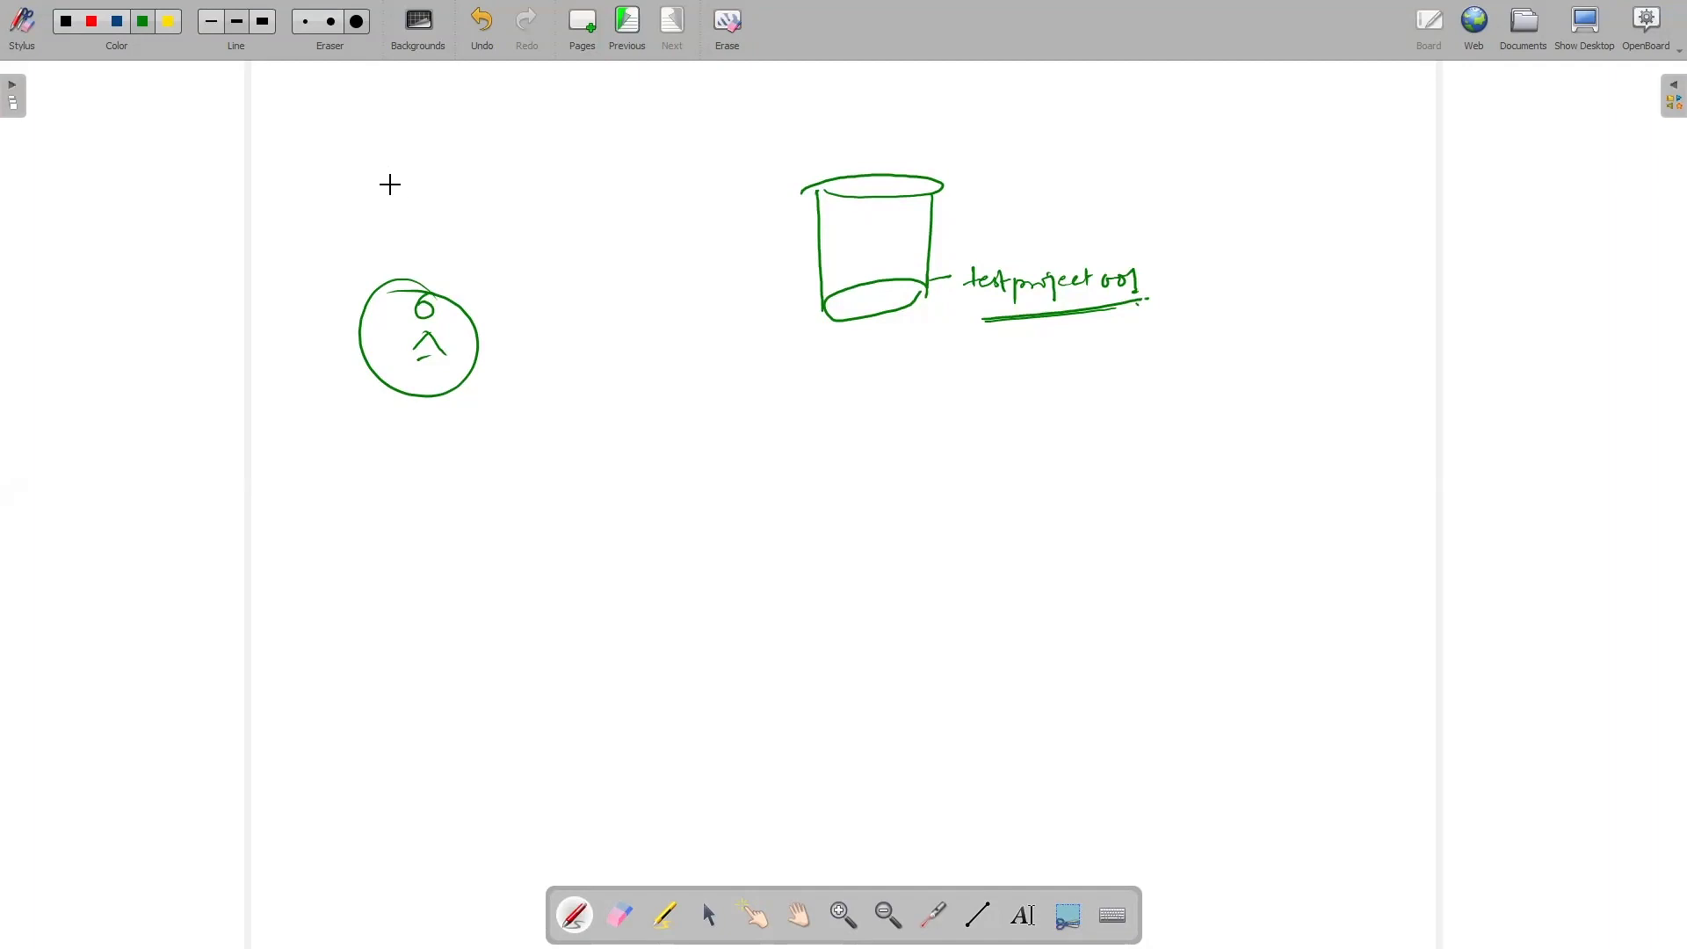
{"action": "left_click_drag", "start_coordinate": [374, 205], "coordinate": [434, 190]}
{"action": "left_click_drag", "start_coordinate": [445, 178], "coordinate": [444, 187]}
{"action": "left_click_drag", "start_coordinate": [347, 217], "coordinate": [524, 192]}
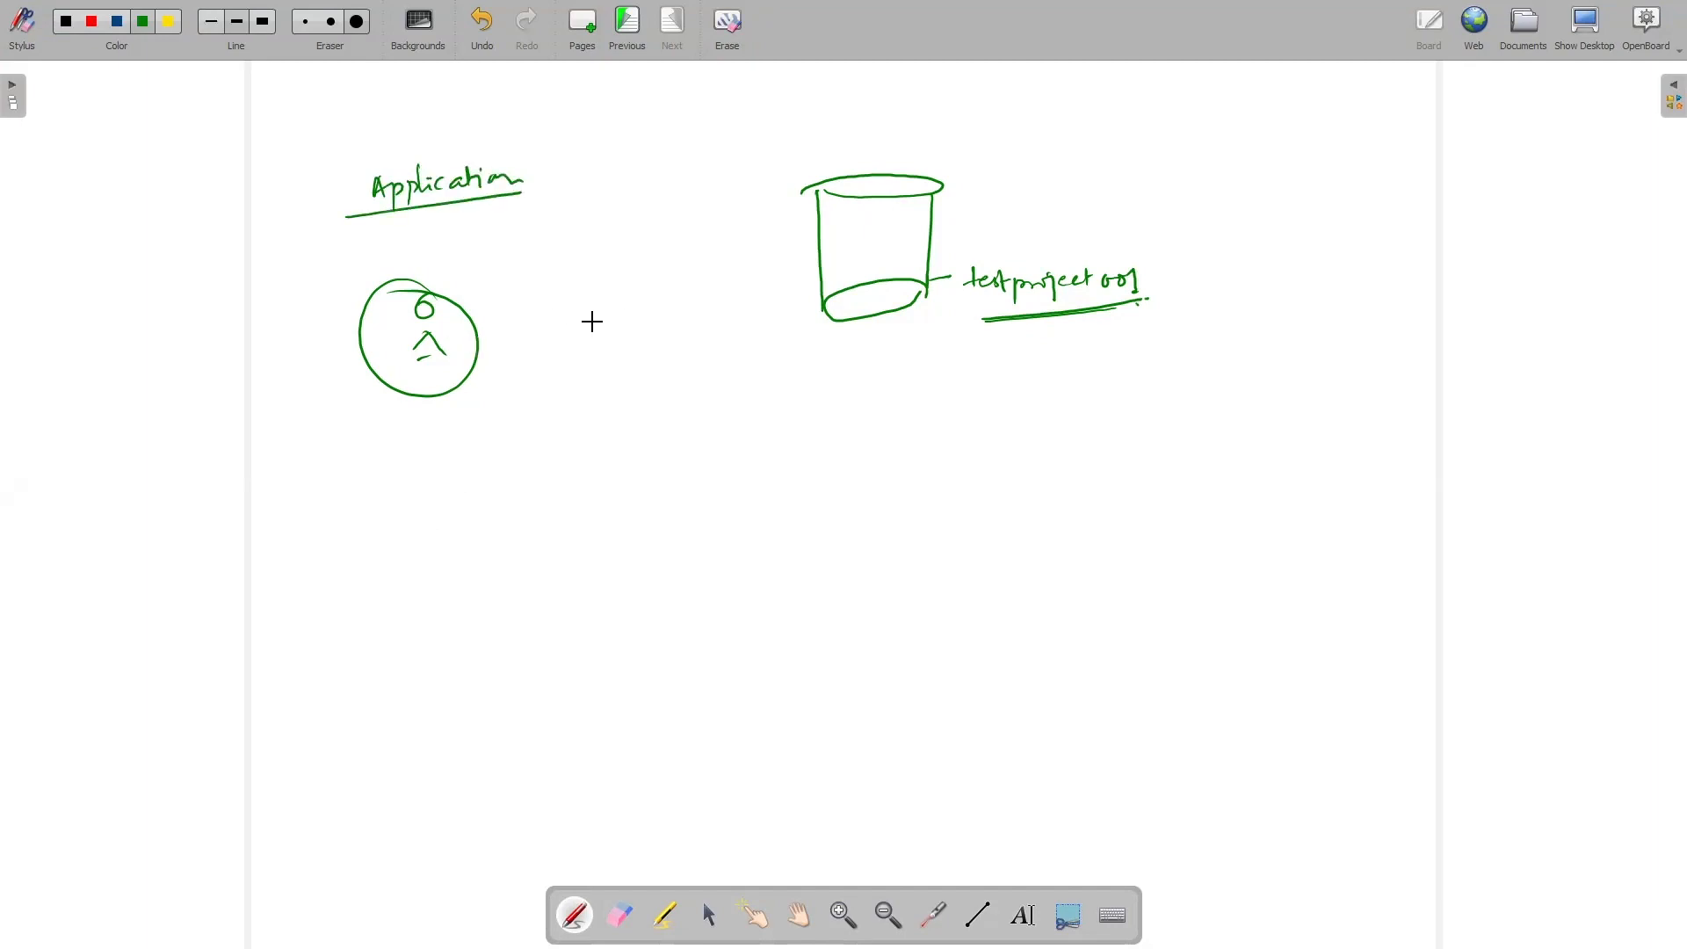
Step: Draw a document with text lines beside the user, with an arrow into the bucket and xyz written inside it
{"action": "left_click_drag", "start_coordinate": [506, 296], "coordinate": [493, 439]}
{"action": "mouse_move", "coordinate": [580, 281]}
{"action": "left_mouse_down"}
{"action": "mouse_move", "coordinate": [577, 406]}
{"action": "mouse_move", "coordinate": [506, 446]}
{"action": "mouse_move", "coordinate": [550, 422]}
{"action": "left_mouse_up"}
{"action": "mouse_move", "coordinate": [513, 288]}
{"action": "left_mouse_down"}
{"action": "mouse_move", "coordinate": [586, 286]}
{"action": "mouse_move", "coordinate": [551, 315]}
{"action": "left_mouse_up"}
{"action": "mouse_move", "coordinate": [549, 326]}
{"action": "left_mouse_down"}
{"action": "mouse_move", "coordinate": [578, 322]}
{"action": "mouse_move", "coordinate": [538, 348]}
{"action": "left_mouse_up"}
{"action": "left_click_drag", "start_coordinate": [532, 357], "coordinate": [552, 391]}
{"action": "left_click_drag", "start_coordinate": [532, 418], "coordinate": [886, 225]}
{"action": "left_click", "coordinate": [892, 227]}
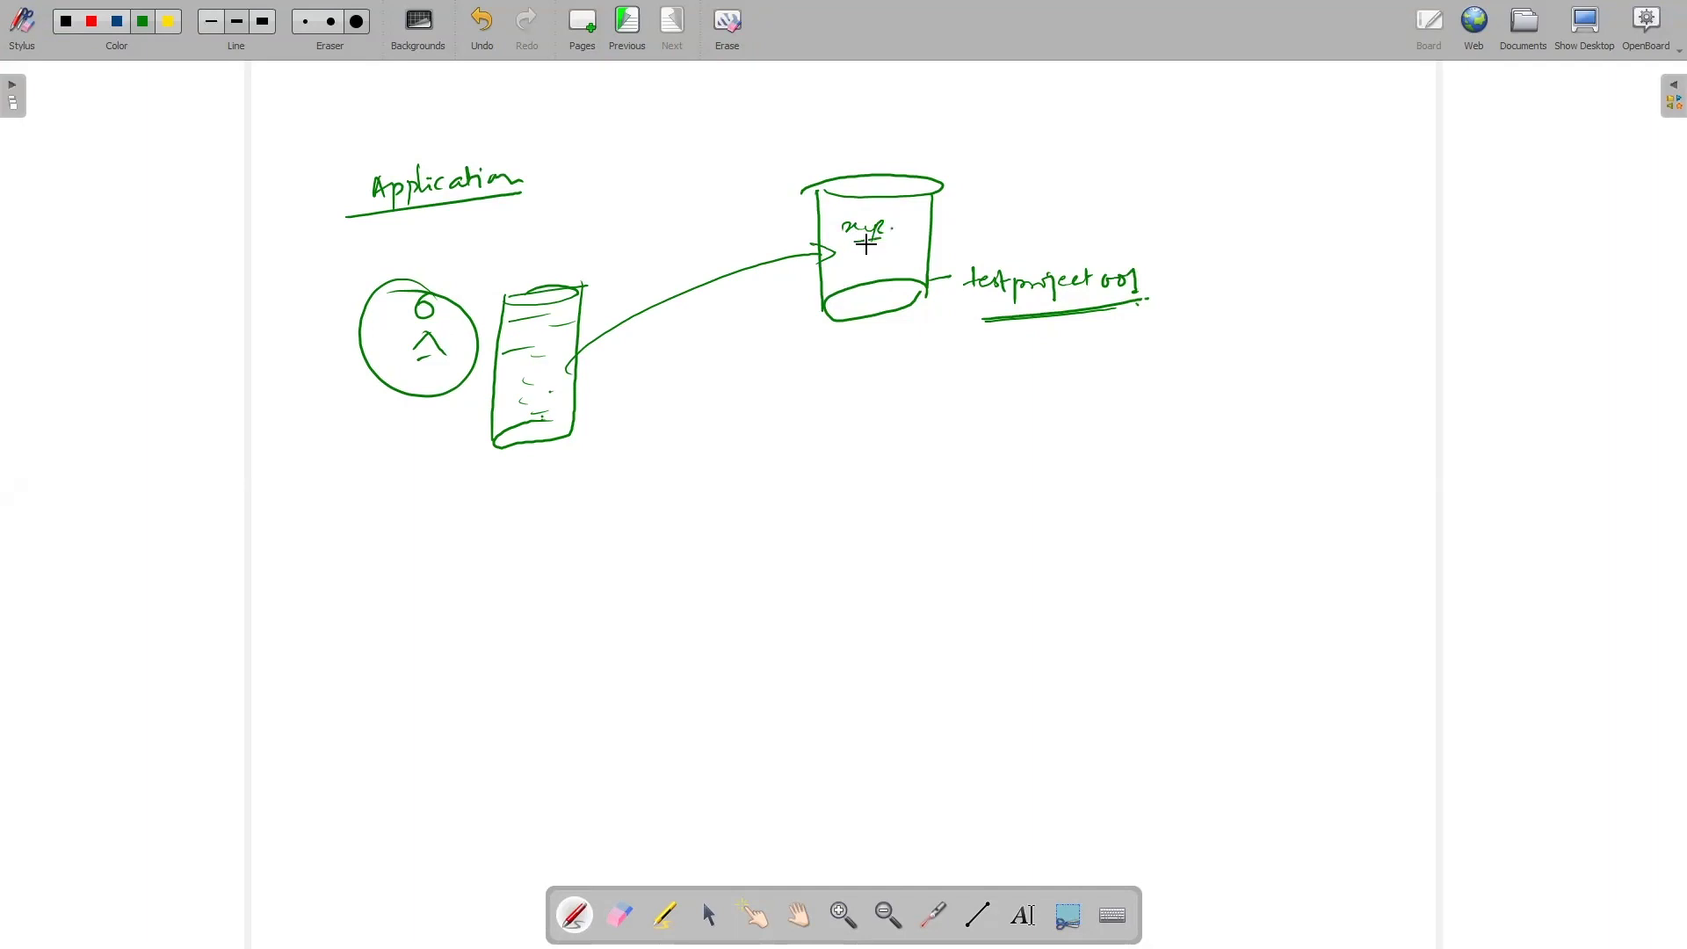
Step: Label the document xyz.pdf and complete the same file name inside the bucket
{"action": "left_click_drag", "start_coordinate": [581, 434], "coordinate": [599, 444]}
{"action": "left_click_drag", "start_coordinate": [605, 436], "coordinate": [615, 433]}
{"action": "left_click", "coordinate": [656, 439]}
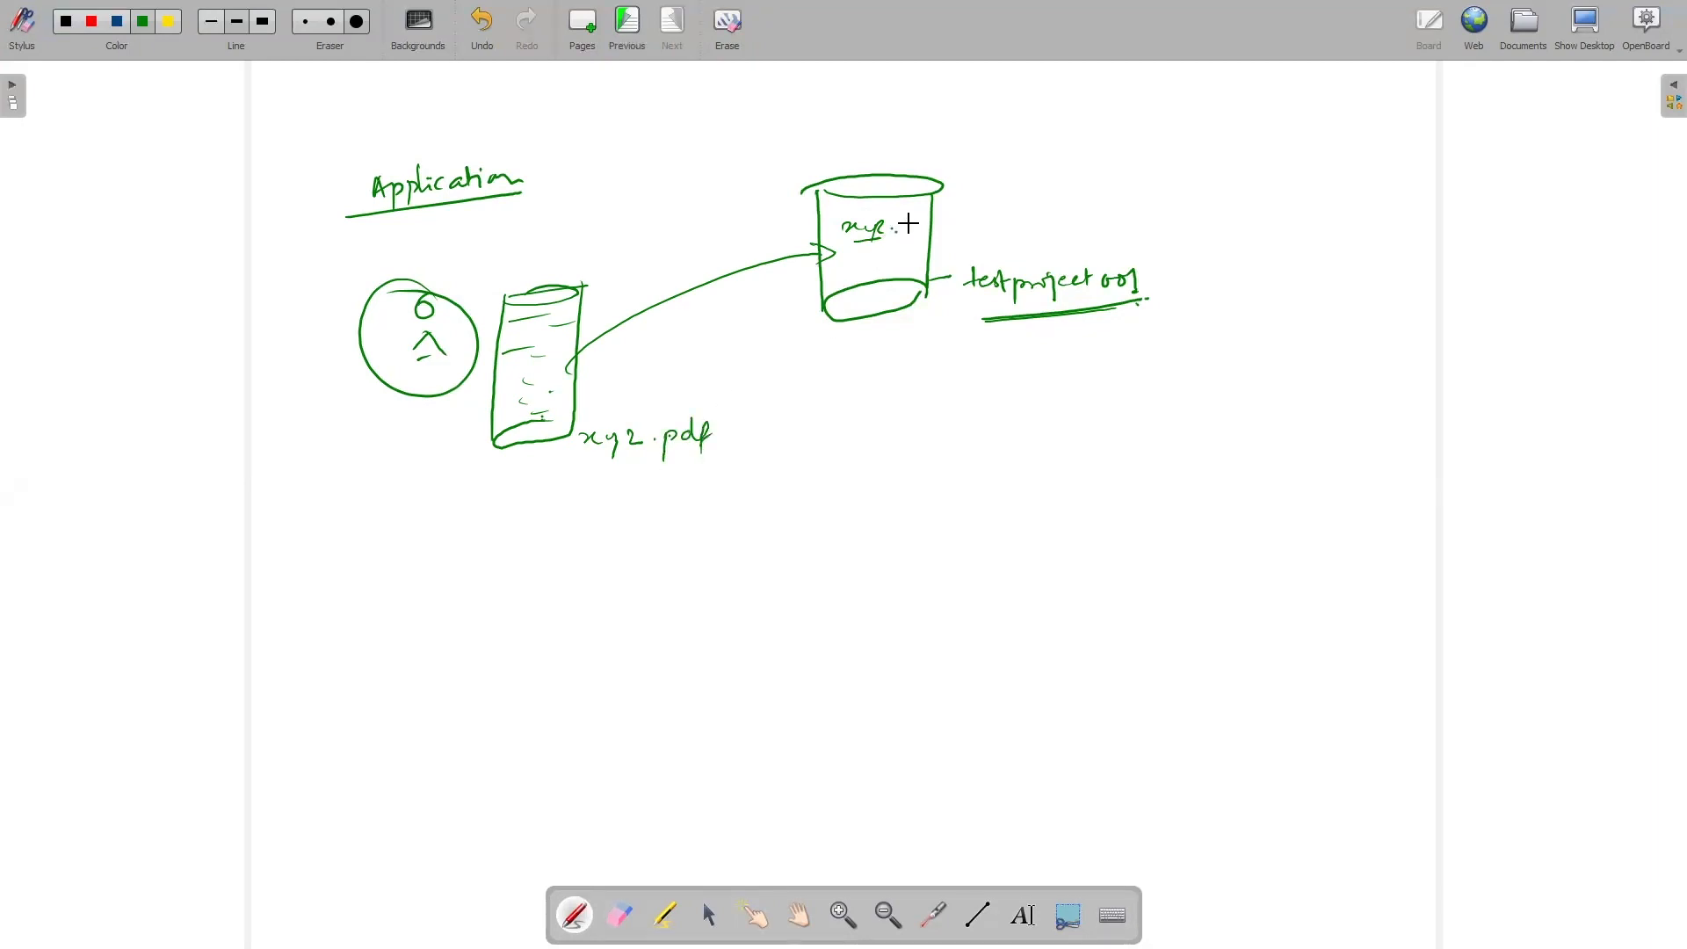
{"action": "left_click_drag", "start_coordinate": [905, 234], "coordinate": [907, 240]}
Step: Write axy in the green document, and draw a red document containing axy and zx with an arrow to the bucket
{"action": "left_click_drag", "start_coordinate": [420, 363], "coordinate": [427, 364]}
{"action": "left_click_drag", "start_coordinate": [526, 355], "coordinate": [560, 370]}
{"action": "left_click", "coordinate": [93, 24]}
{"action": "mouse_move", "coordinate": [505, 493]}
{"action": "left_mouse_down"}
{"action": "mouse_move", "coordinate": [574, 486]}
{"action": "mouse_move", "coordinate": [571, 565]}
{"action": "mouse_move", "coordinate": [497, 596]}
{"action": "mouse_move", "coordinate": [594, 581]}
{"action": "left_mouse_up"}
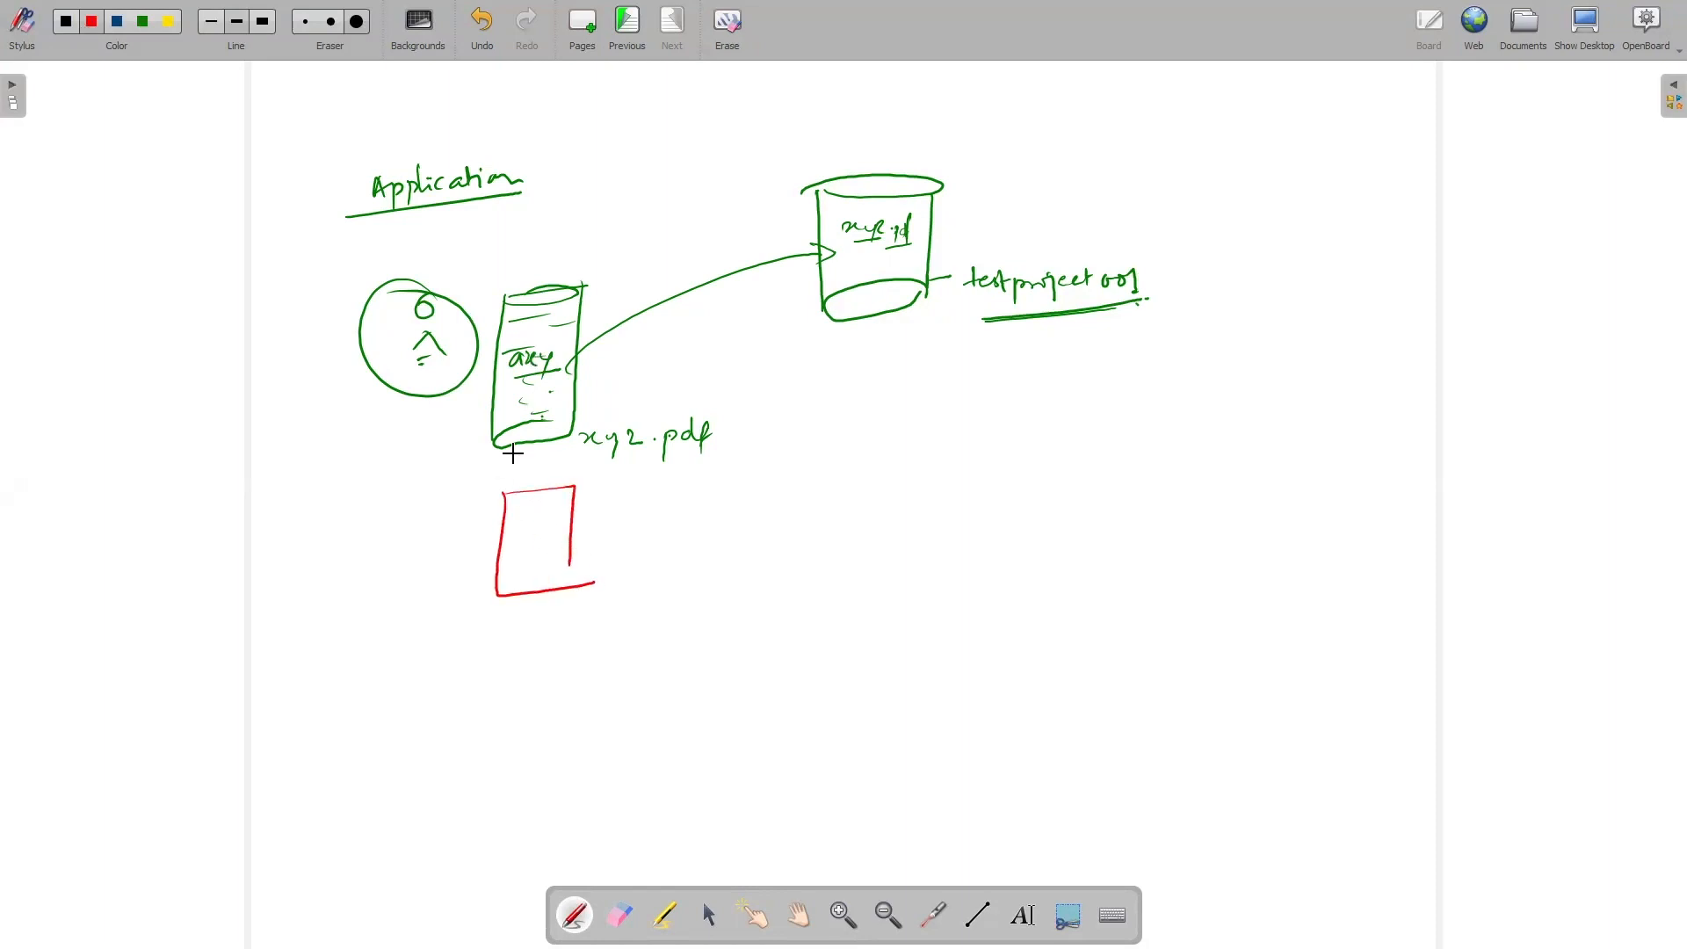
{"action": "mouse_move", "coordinate": [516, 516]}
{"action": "left_mouse_down"}
{"action": "mouse_move", "coordinate": [551, 525]}
{"action": "mouse_move", "coordinate": [530, 548]}
{"action": "mouse_move", "coordinate": [544, 553]}
{"action": "mouse_move", "coordinate": [702, 532]}
{"action": "mouse_move", "coordinate": [823, 290]}
{"action": "left_mouse_up"}
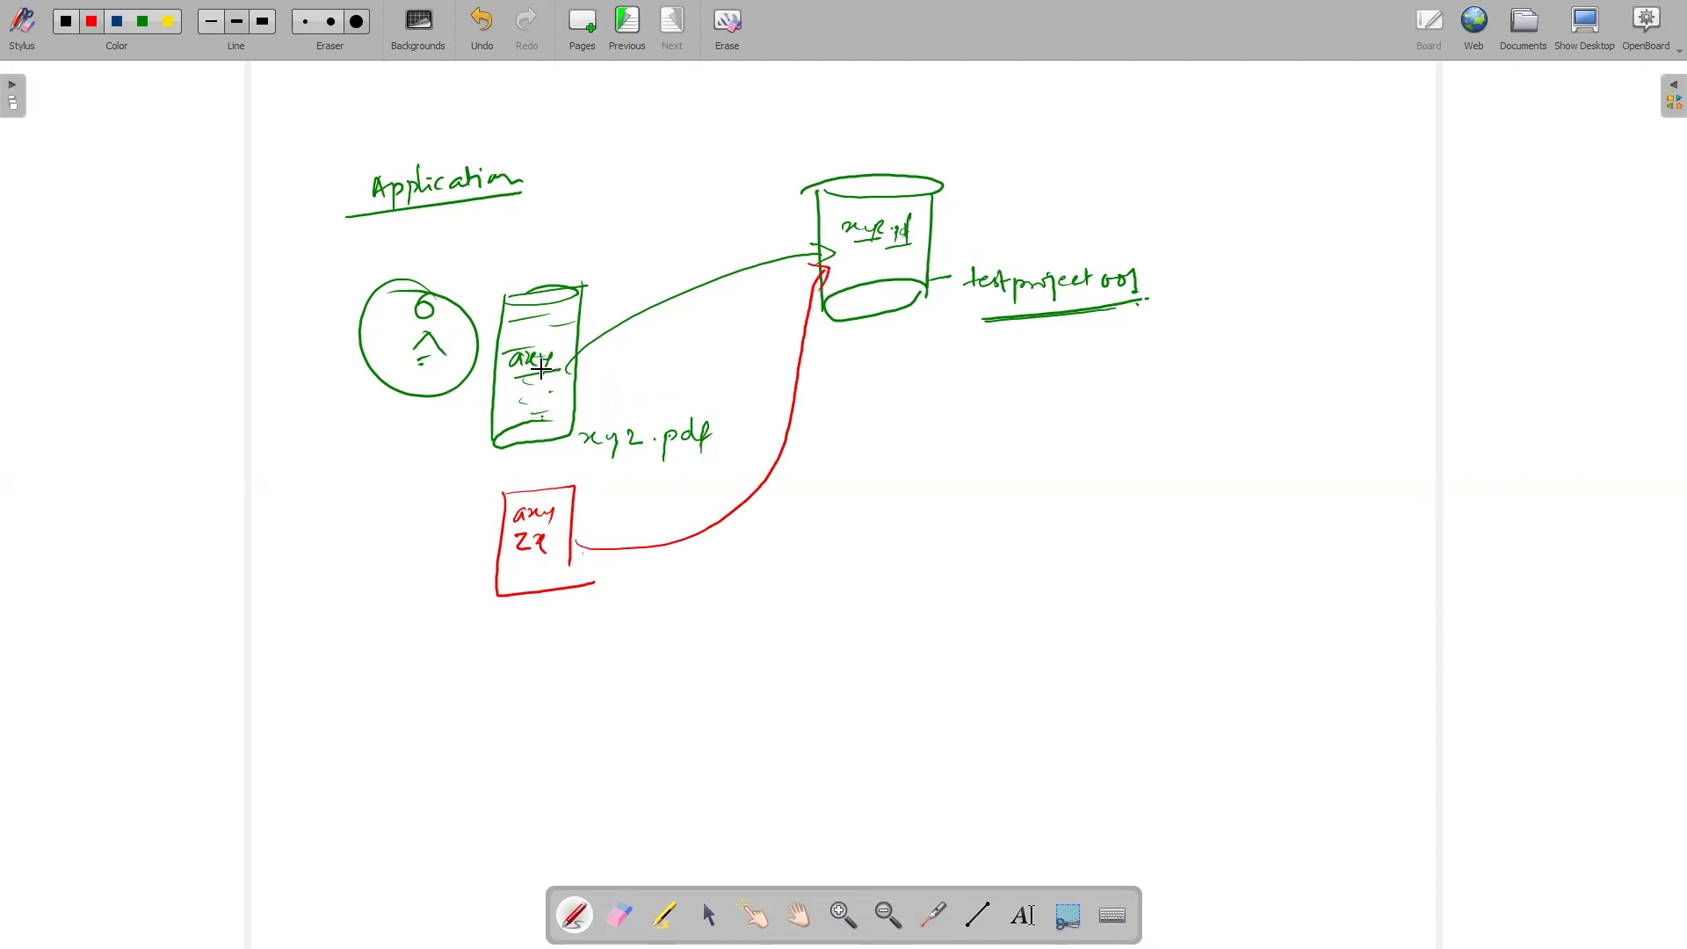
Step: Circle and underline the xyz.pdf label in red, and underline the texts axy and zx in the two documents
{"action": "left_click_drag", "start_coordinate": [584, 458], "coordinate": [711, 444]}
{"action": "left_click_drag", "start_coordinate": [604, 418], "coordinate": [719, 430]}
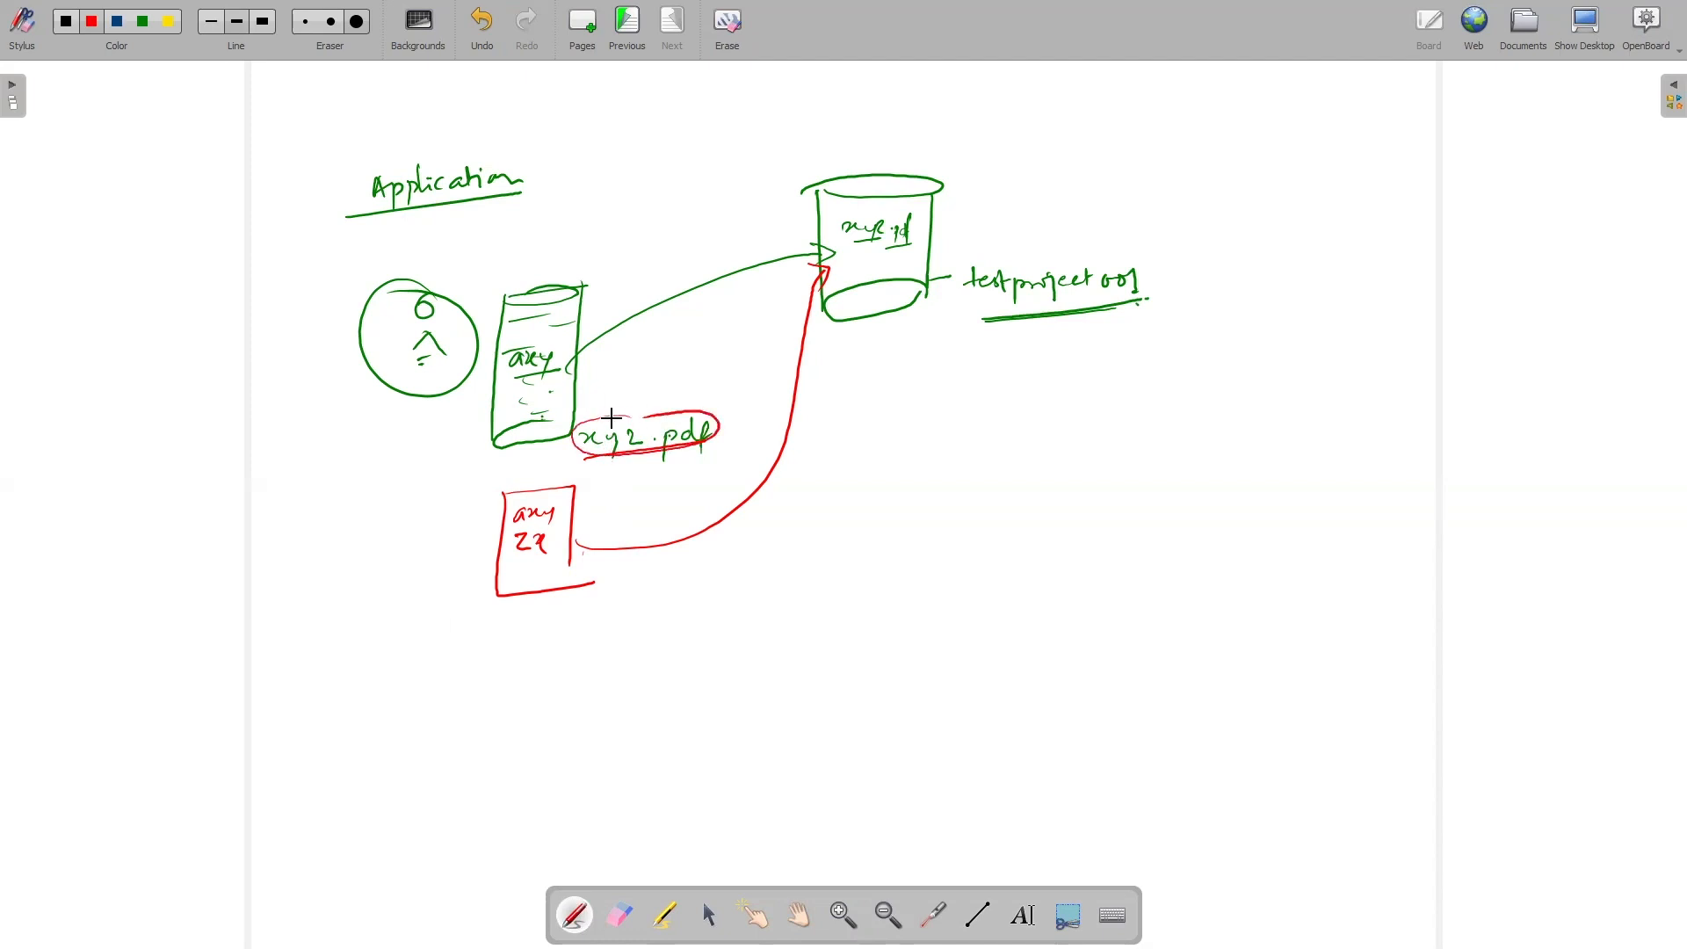
{"action": "left_click_drag", "start_coordinate": [517, 379], "coordinate": [553, 372]}
Step: Draw a red box below the bucket containing xyz and xyzp, join them with a curve, and cross off xyz
{"action": "left_click_drag", "start_coordinate": [888, 406], "coordinate": [889, 521]}
{"action": "left_click_drag", "start_coordinate": [949, 402], "coordinate": [956, 508]}
{"action": "mouse_move", "coordinate": [889, 407]}
{"action": "left_mouse_down"}
{"action": "mouse_move", "coordinate": [934, 402]}
{"action": "mouse_move", "coordinate": [933, 442]}
{"action": "left_mouse_up"}
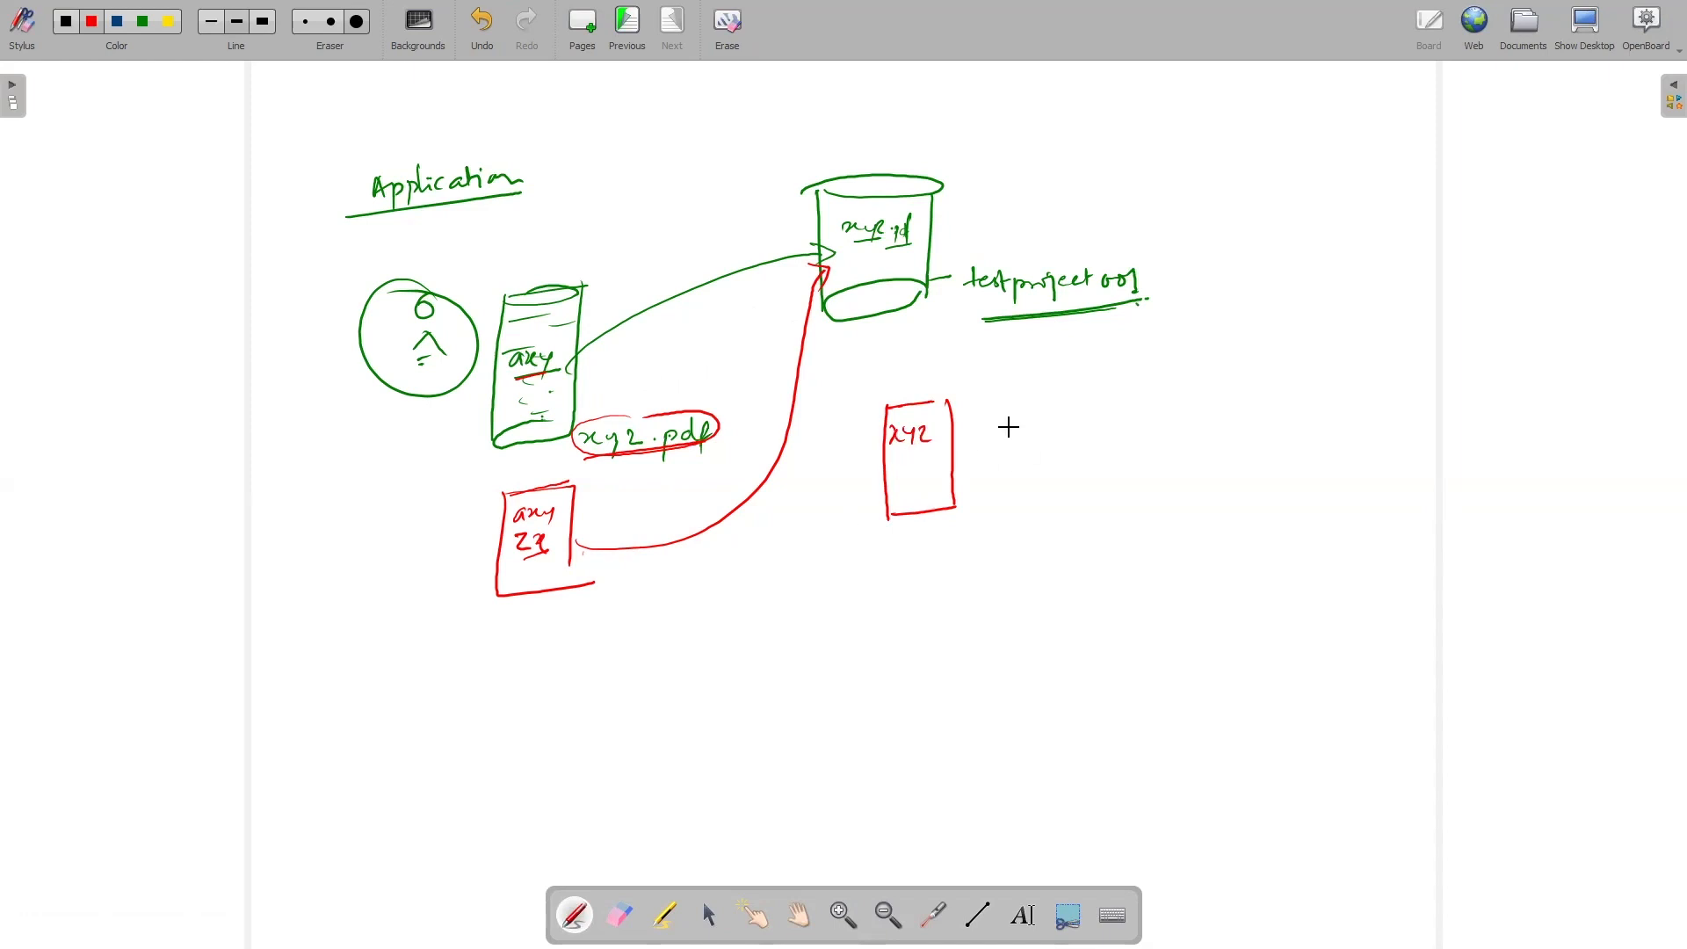
{"action": "left_click", "coordinate": [899, 466]}
{"action": "mouse_move", "coordinate": [902, 467]}
{"action": "left_mouse_down"}
{"action": "mouse_move", "coordinate": [942, 479]}
{"action": "mouse_move", "coordinate": [946, 446]}
{"action": "left_mouse_up"}
{"action": "mouse_move", "coordinate": [956, 432]}
{"action": "left_mouse_down"}
{"action": "mouse_move", "coordinate": [977, 462]}
{"action": "mouse_move", "coordinate": [947, 435]}
{"action": "left_mouse_up"}
{"action": "left_click_drag", "start_coordinate": [946, 425], "coordinate": [939, 435]}
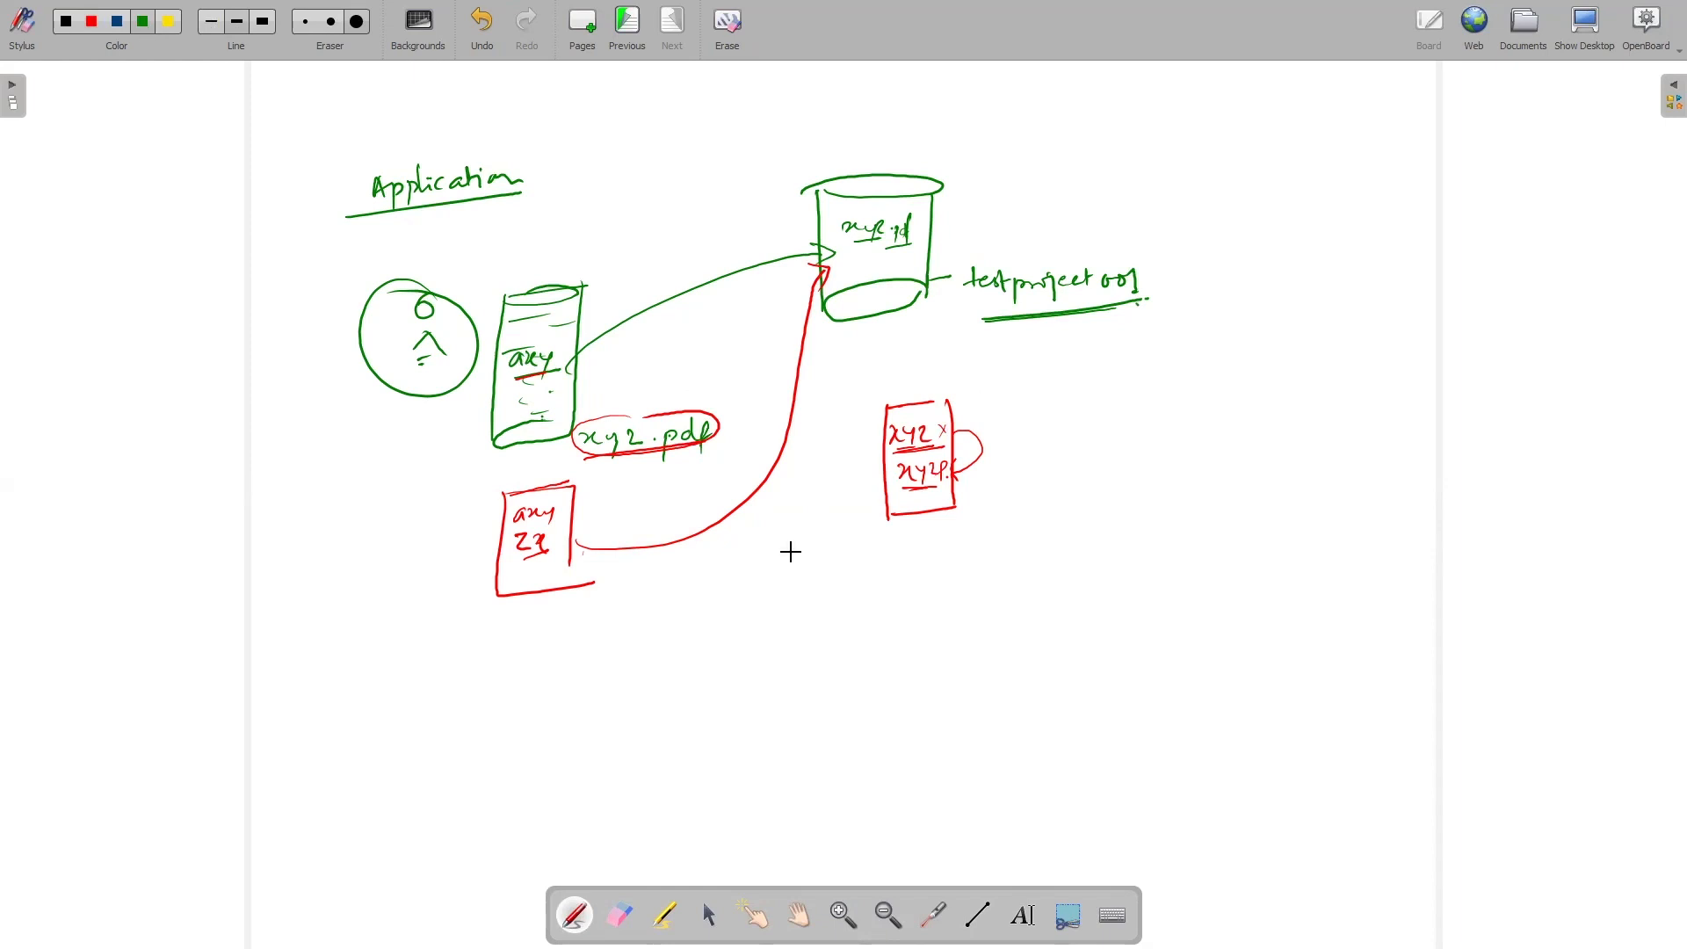
Step: Draw a green document containing abx below the bucket, with an arrow running up into the bucket
{"action": "left_click_drag", "start_coordinate": [762, 606], "coordinate": [830, 626]}
{"action": "mouse_move", "coordinate": [725, 594]}
{"action": "left_mouse_down"}
{"action": "mouse_move", "coordinate": [745, 716]}
{"action": "mouse_move", "coordinate": [870, 694]}
{"action": "mouse_move", "coordinate": [858, 559]}
{"action": "mouse_move", "coordinate": [858, 703]}
{"action": "left_mouse_up"}
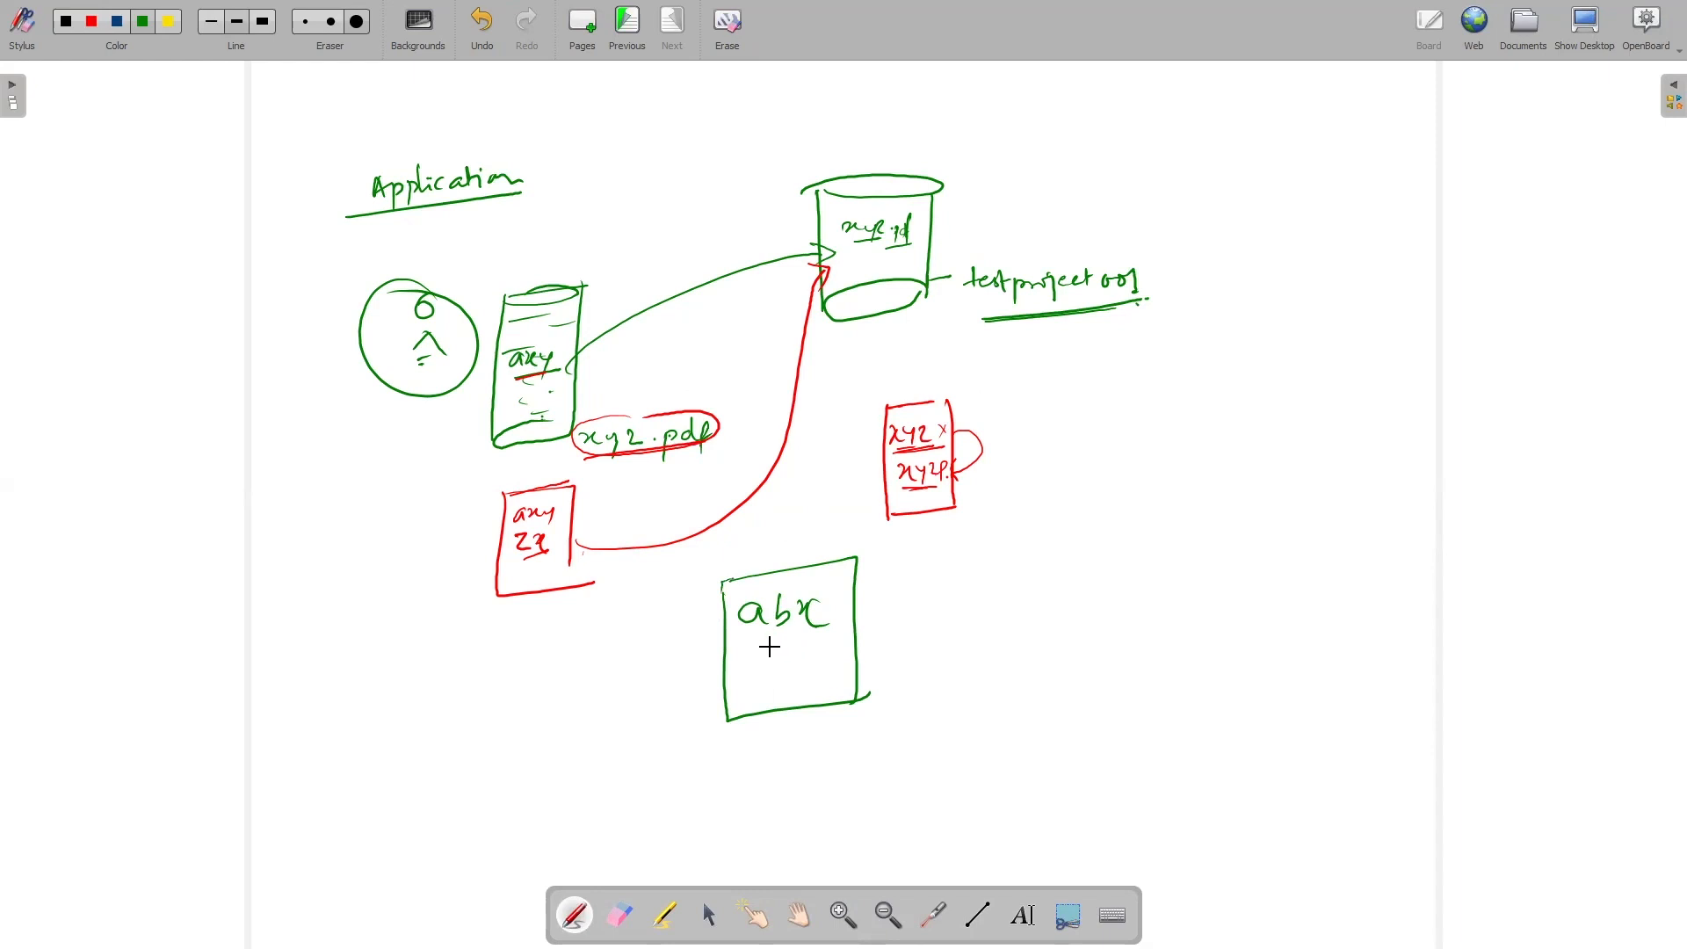
{"action": "mouse_move", "coordinate": [804, 571]}
{"action": "left_mouse_down"}
{"action": "mouse_move", "coordinate": [832, 367]}
{"action": "mouse_move", "coordinate": [868, 264]}
{"action": "left_mouse_up"}
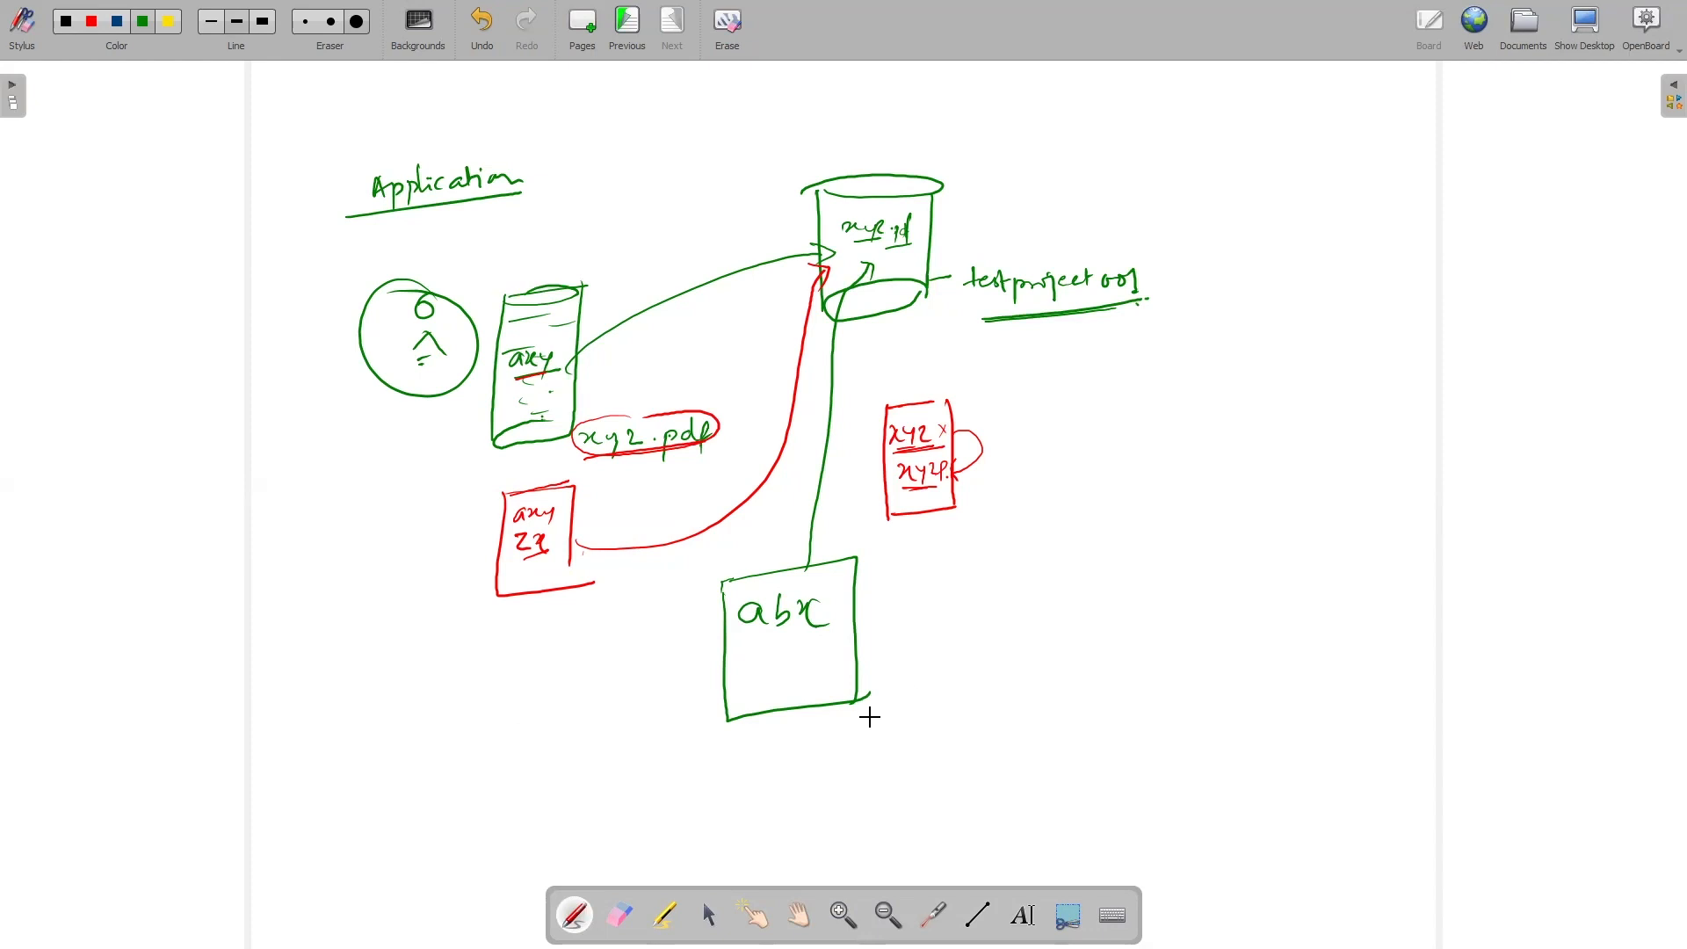
Step: Label the abx document a.pdf, underline it, and write the same file name inside the bucket
{"action": "left_click_drag", "start_coordinate": [876, 712], "coordinate": [967, 730]}
{"action": "left_click", "coordinate": [895, 719]}
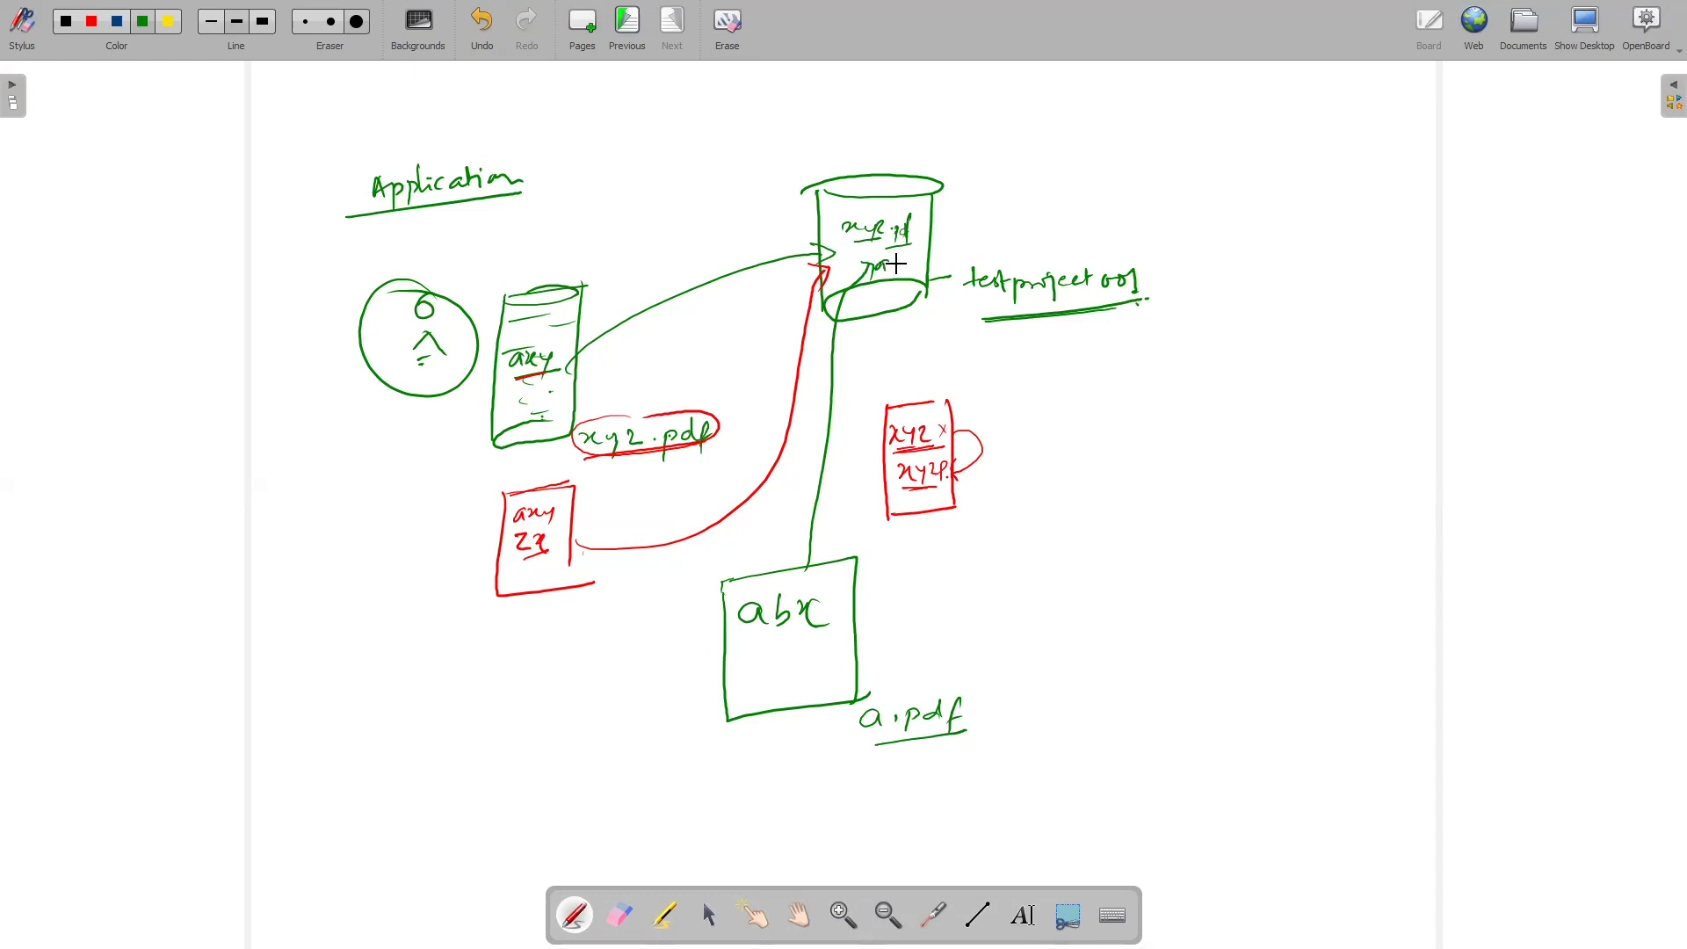
{"action": "left_click_drag", "start_coordinate": [937, 252], "coordinate": [922, 265]}
Step: Underline the user figure and add an underlined blue xyz below abx in the a.pdf document
{"action": "left_click_drag", "start_coordinate": [393, 375], "coordinate": [429, 361]}
{"action": "left_click_drag", "start_coordinate": [751, 651], "coordinate": [803, 673]}
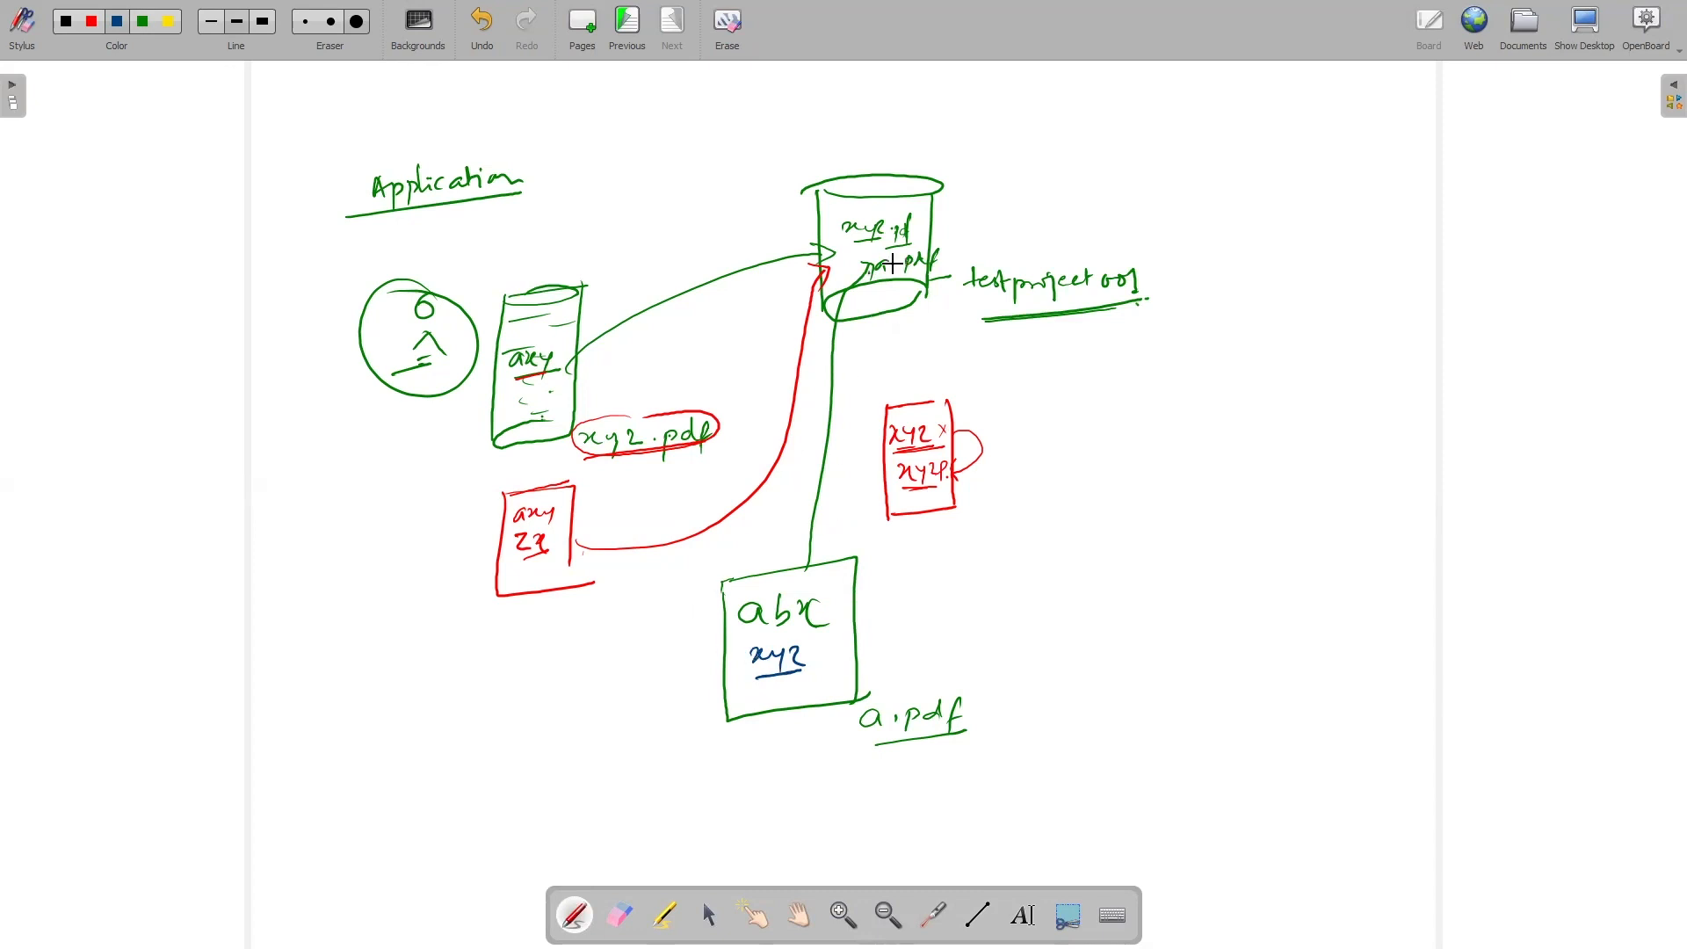
{"action": "left_click_drag", "start_coordinate": [775, 635], "coordinate": [741, 635]}
Step: Add a new board page and draw a blue bucket and a circled user figure on it
{"action": "left_click", "coordinate": [583, 25]}
{"action": "left_click_drag", "start_coordinate": [931, 181], "coordinate": [927, 282]}
{"action": "mouse_move", "coordinate": [1041, 169]}
{"action": "left_mouse_down"}
{"action": "mouse_move", "coordinate": [1006, 255]}
{"action": "mouse_move", "coordinate": [1021, 280]}
{"action": "left_mouse_up"}
{"action": "mouse_move", "coordinate": [937, 181]}
{"action": "left_mouse_down"}
{"action": "mouse_move", "coordinate": [993, 185]}
{"action": "mouse_move", "coordinate": [923, 167]}
{"action": "left_mouse_up"}
{"action": "left_click_drag", "start_coordinate": [359, 263], "coordinate": [379, 300]}
{"action": "left_click_drag", "start_coordinate": [354, 231], "coordinate": [367, 235]}
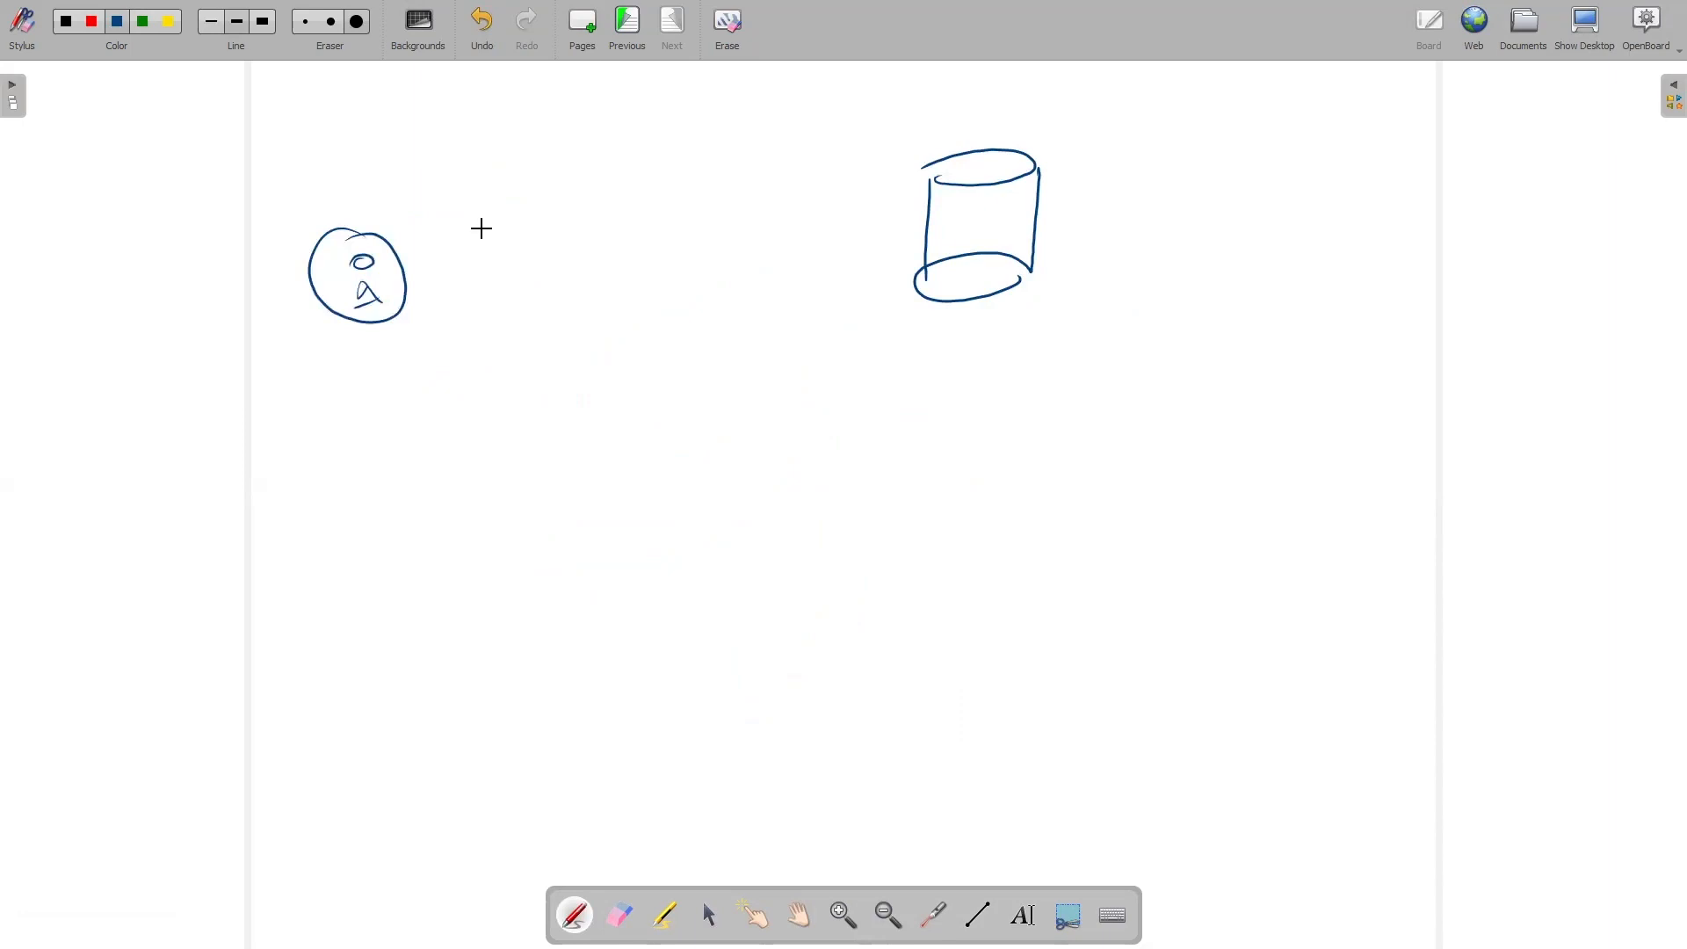
Step: Draw a document containing xyz with an arrow to the bucket, and label it test.pdf with an underline
{"action": "left_click_drag", "start_coordinate": [482, 220], "coordinate": [486, 338]}
{"action": "left_click_drag", "start_coordinate": [591, 201], "coordinate": [607, 342]}
{"action": "left_click_drag", "start_coordinate": [484, 344], "coordinate": [606, 337]}
{"action": "mouse_move", "coordinate": [484, 218]}
{"action": "left_mouse_down"}
{"action": "mouse_move", "coordinate": [566, 208]}
{"action": "mouse_move", "coordinate": [556, 250]}
{"action": "mouse_move", "coordinate": [735, 195]}
{"action": "mouse_move", "coordinate": [930, 173]}
{"action": "mouse_move", "coordinate": [919, 182]}
{"action": "left_mouse_up"}
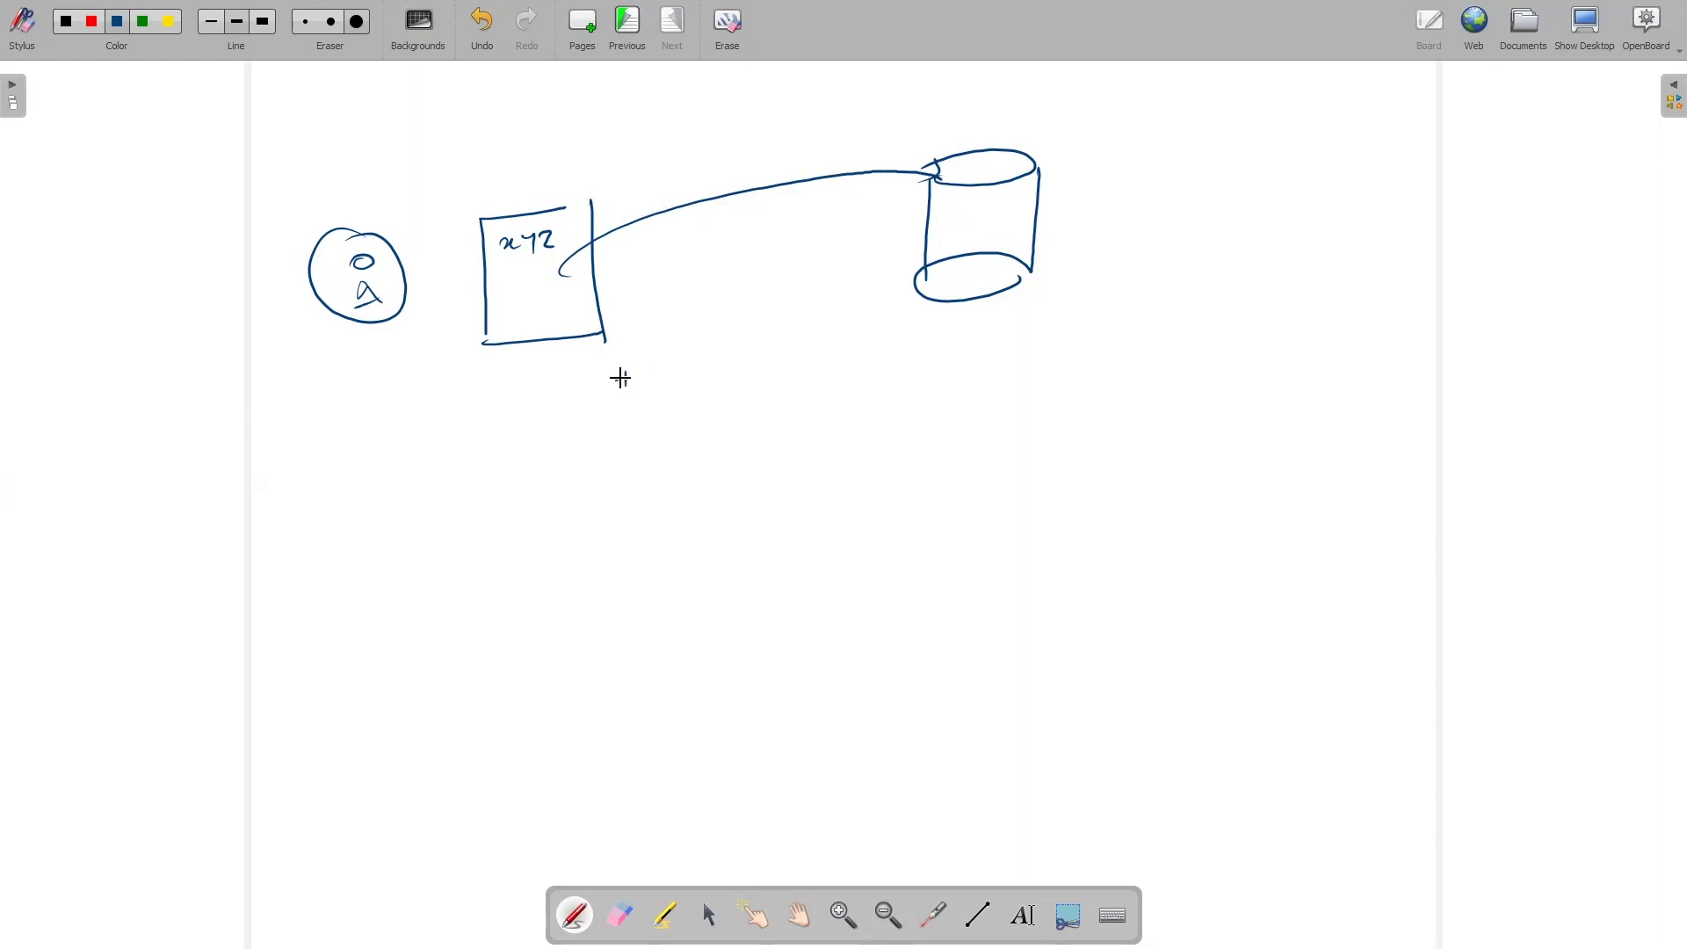
{"action": "left_click_drag", "start_coordinate": [657, 376], "coordinate": [651, 384]}
{"action": "mouse_move", "coordinate": [662, 365]}
{"action": "left_mouse_down"}
{"action": "mouse_move", "coordinate": [664, 384]}
{"action": "mouse_move", "coordinate": [743, 392]}
{"action": "left_mouse_up"}
{"action": "left_click", "coordinate": [681, 378]}
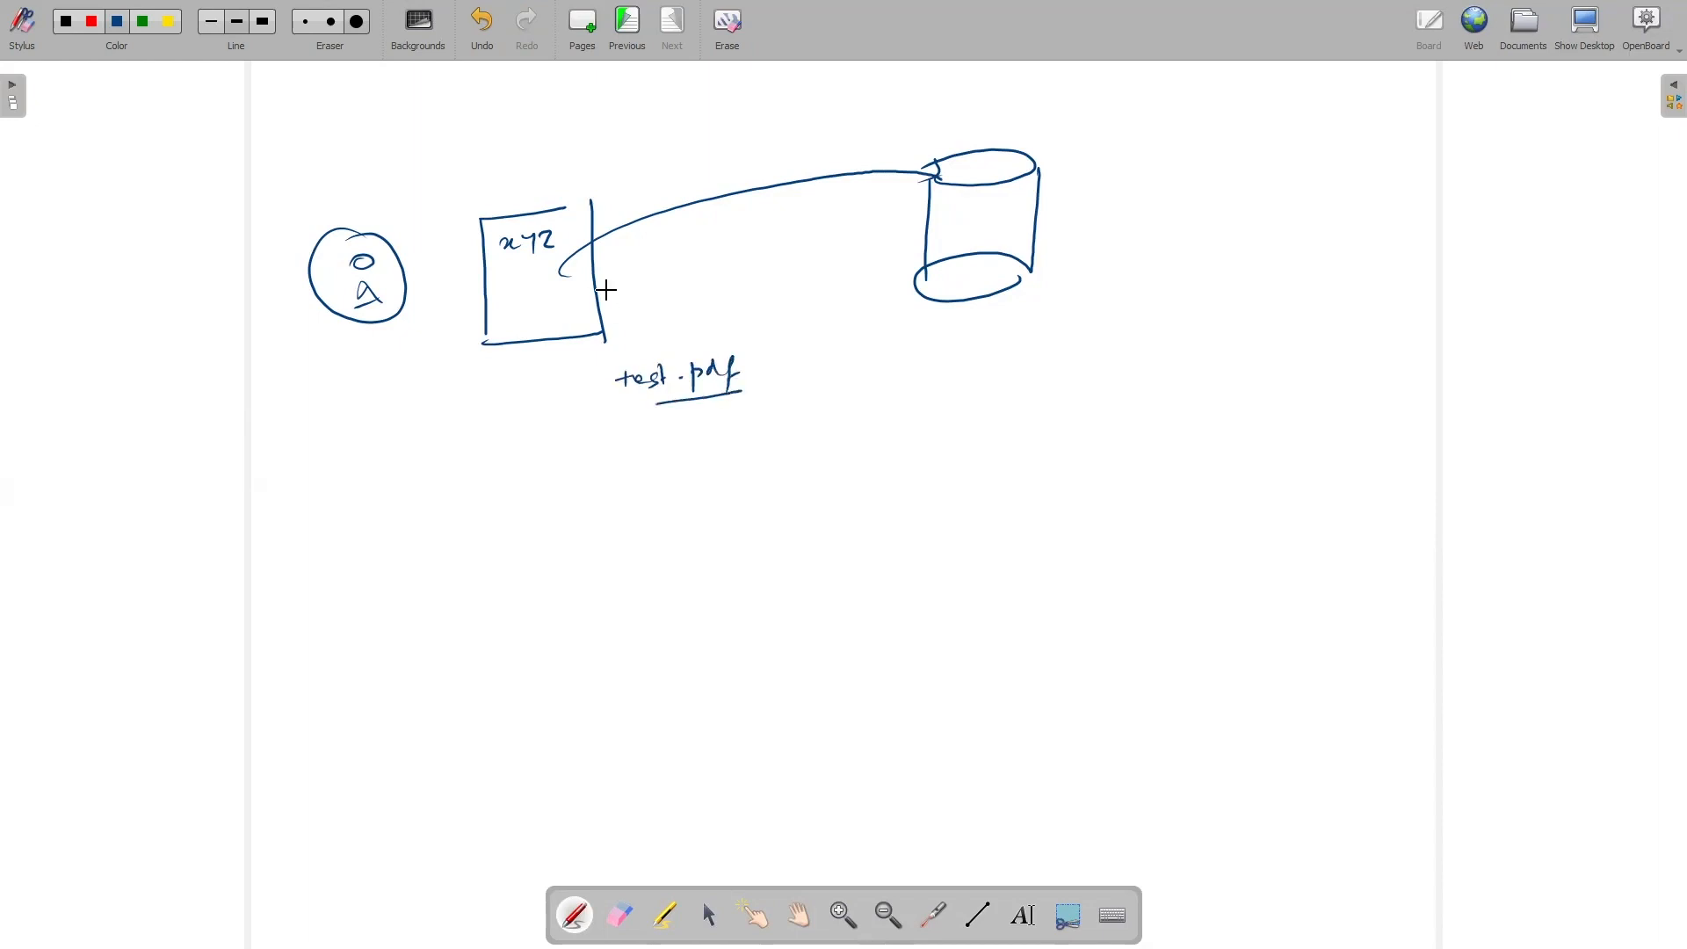
Step: Add abc to the document with a second arrow to the bucket, and label the bucket's content test.pdf, underlined
{"action": "left_click_drag", "start_coordinate": [517, 276], "coordinate": [520, 290]}
{"action": "mouse_move", "coordinate": [527, 268]}
{"action": "left_mouse_down"}
{"action": "mouse_move", "coordinate": [553, 287]}
{"action": "mouse_move", "coordinate": [939, 181]}
{"action": "left_mouse_up"}
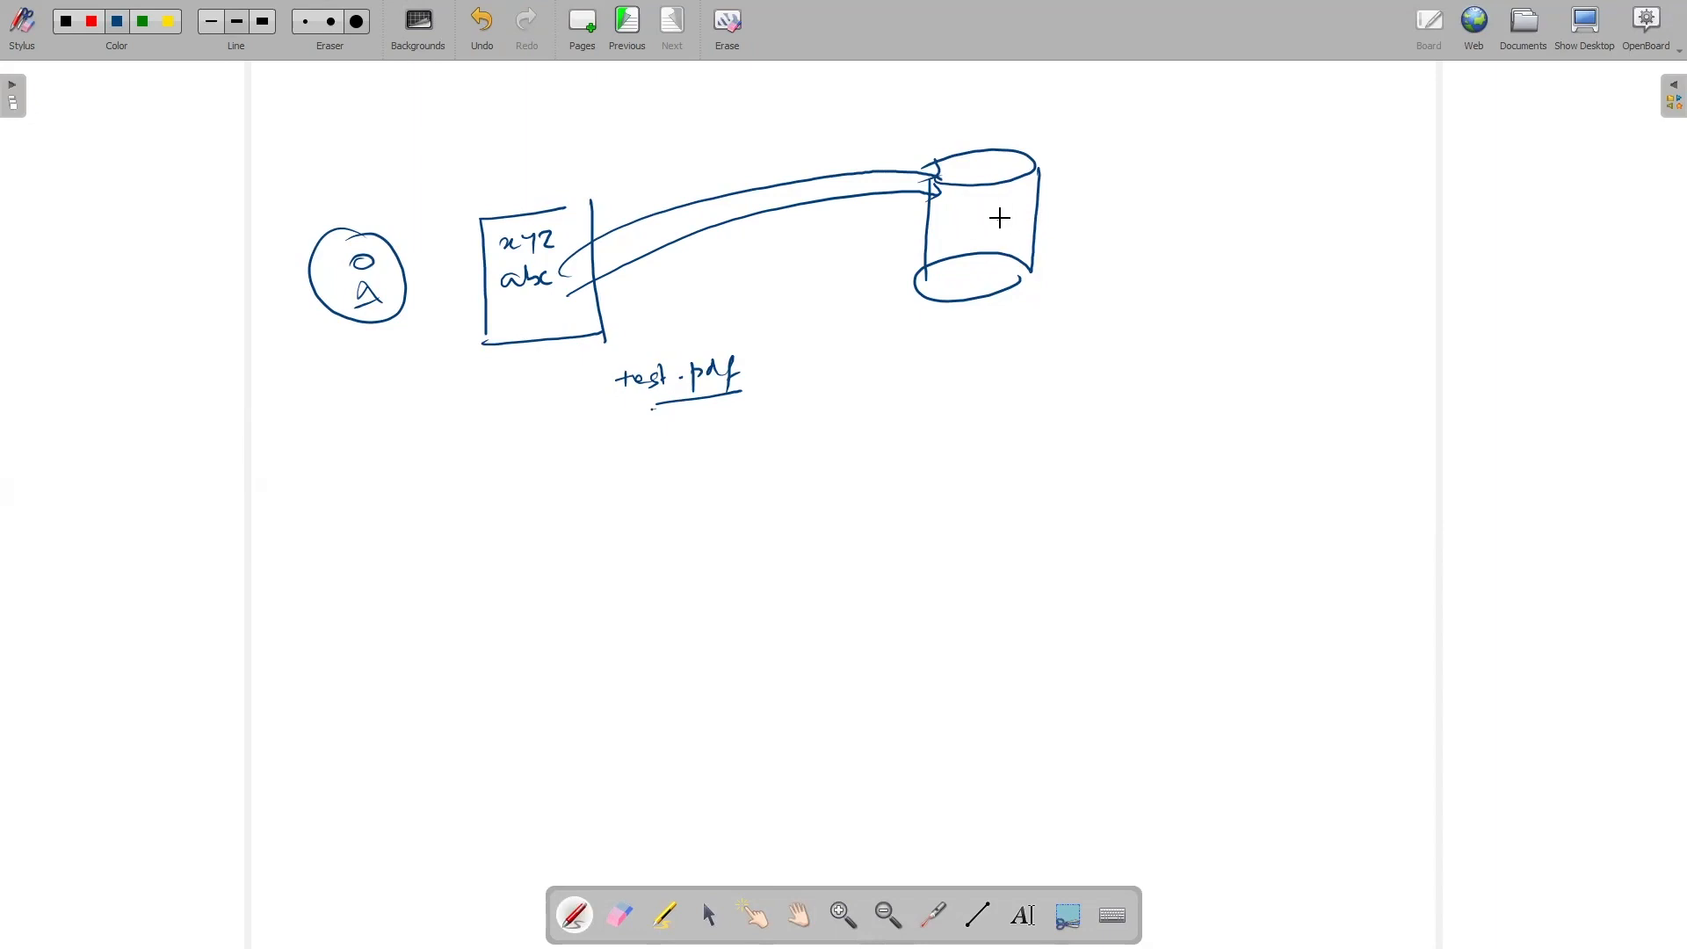
{"action": "left_click", "coordinate": [1055, 218]}
{"action": "left_click_drag", "start_coordinate": [1066, 208], "coordinate": [1067, 218]}
{"action": "left_click_drag", "start_coordinate": [1093, 210], "coordinate": [1152, 223]}
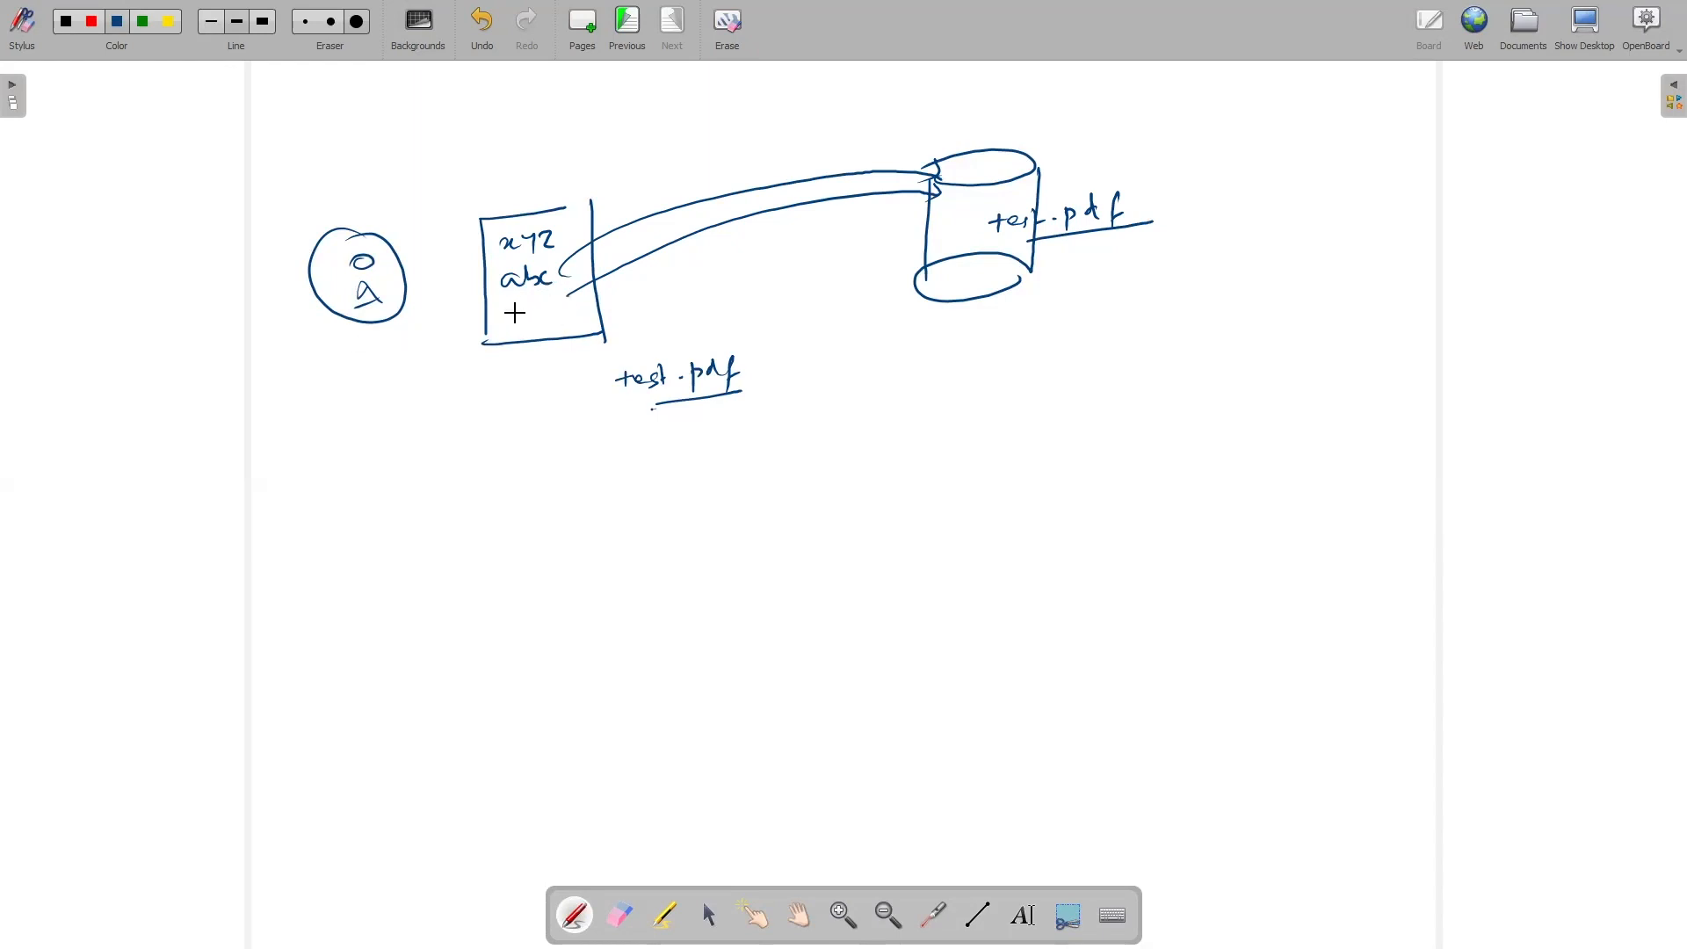
Step: Add an underlined wxy to the document with a third arrow, and write wxy inside the bucket
{"action": "left_click_drag", "start_coordinate": [538, 314], "coordinate": [554, 308]}
{"action": "mouse_move", "coordinate": [552, 306]}
{"action": "left_mouse_down"}
{"action": "mouse_move", "coordinate": [563, 334]}
{"action": "mouse_move", "coordinate": [829, 241]}
{"action": "mouse_move", "coordinate": [938, 237]}
{"action": "left_mouse_up"}
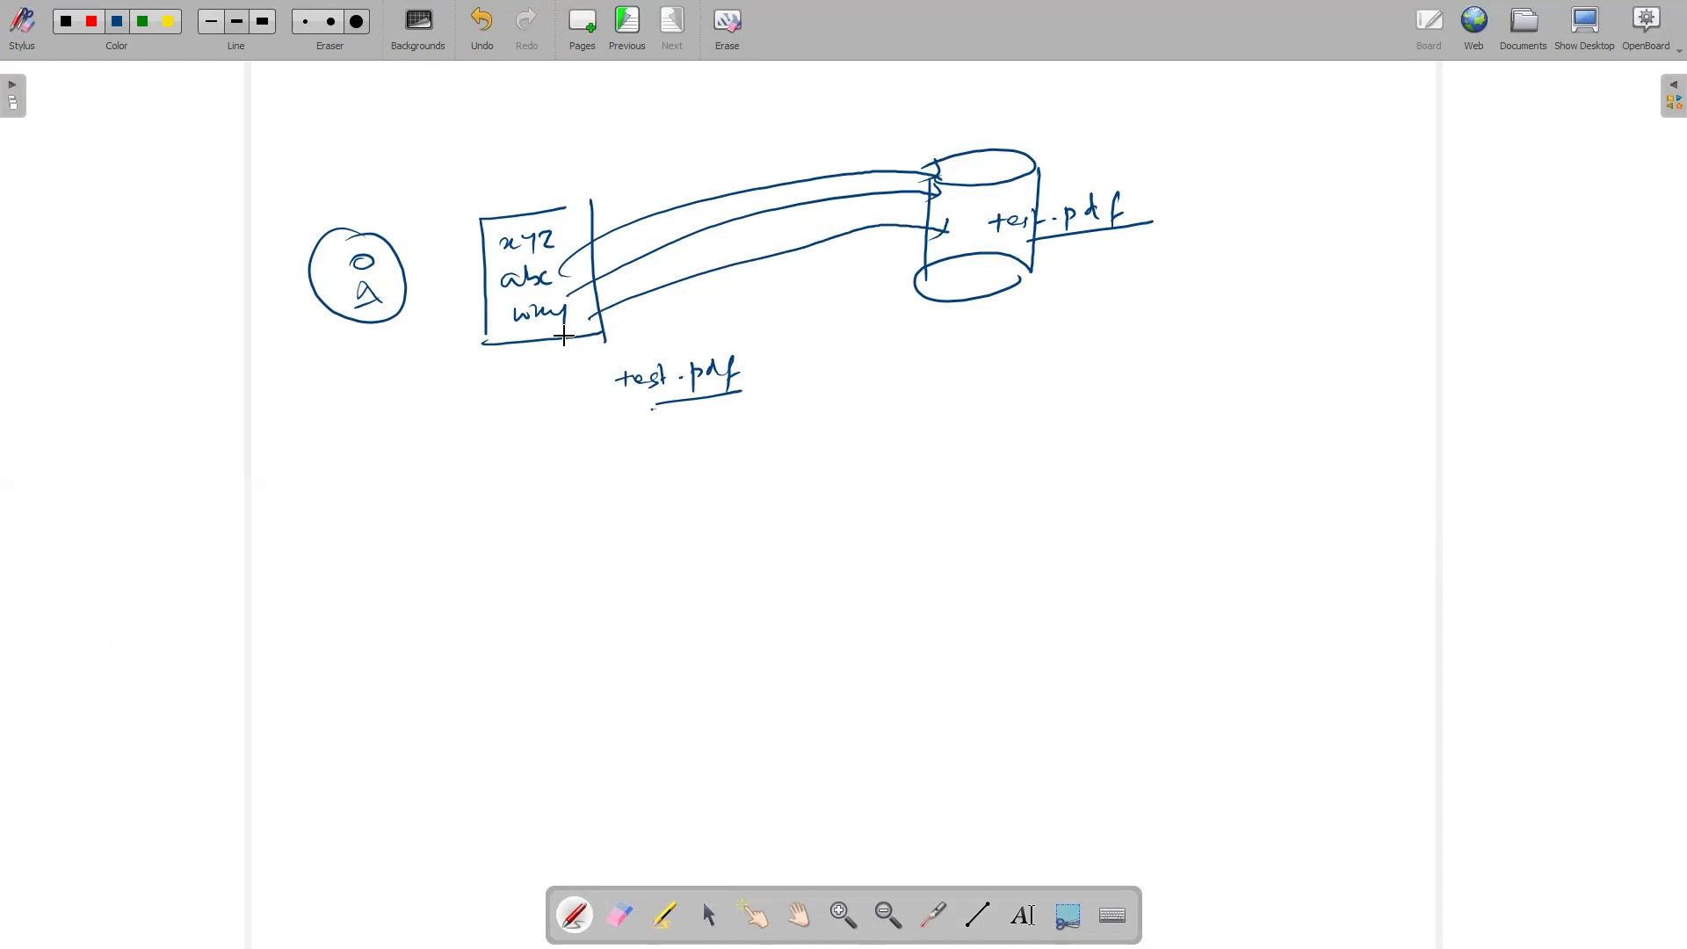
{"action": "left_click_drag", "start_coordinate": [531, 334], "coordinate": [564, 332]}
{"action": "left_click_drag", "start_coordinate": [1002, 233], "coordinate": [1001, 250]}
Step: Underline the user figure, and circle wxy in red in both the document and the bucket
{"action": "left_click_drag", "start_coordinate": [357, 321], "coordinate": [392, 314]}
{"action": "left_click", "coordinate": [91, 24]}
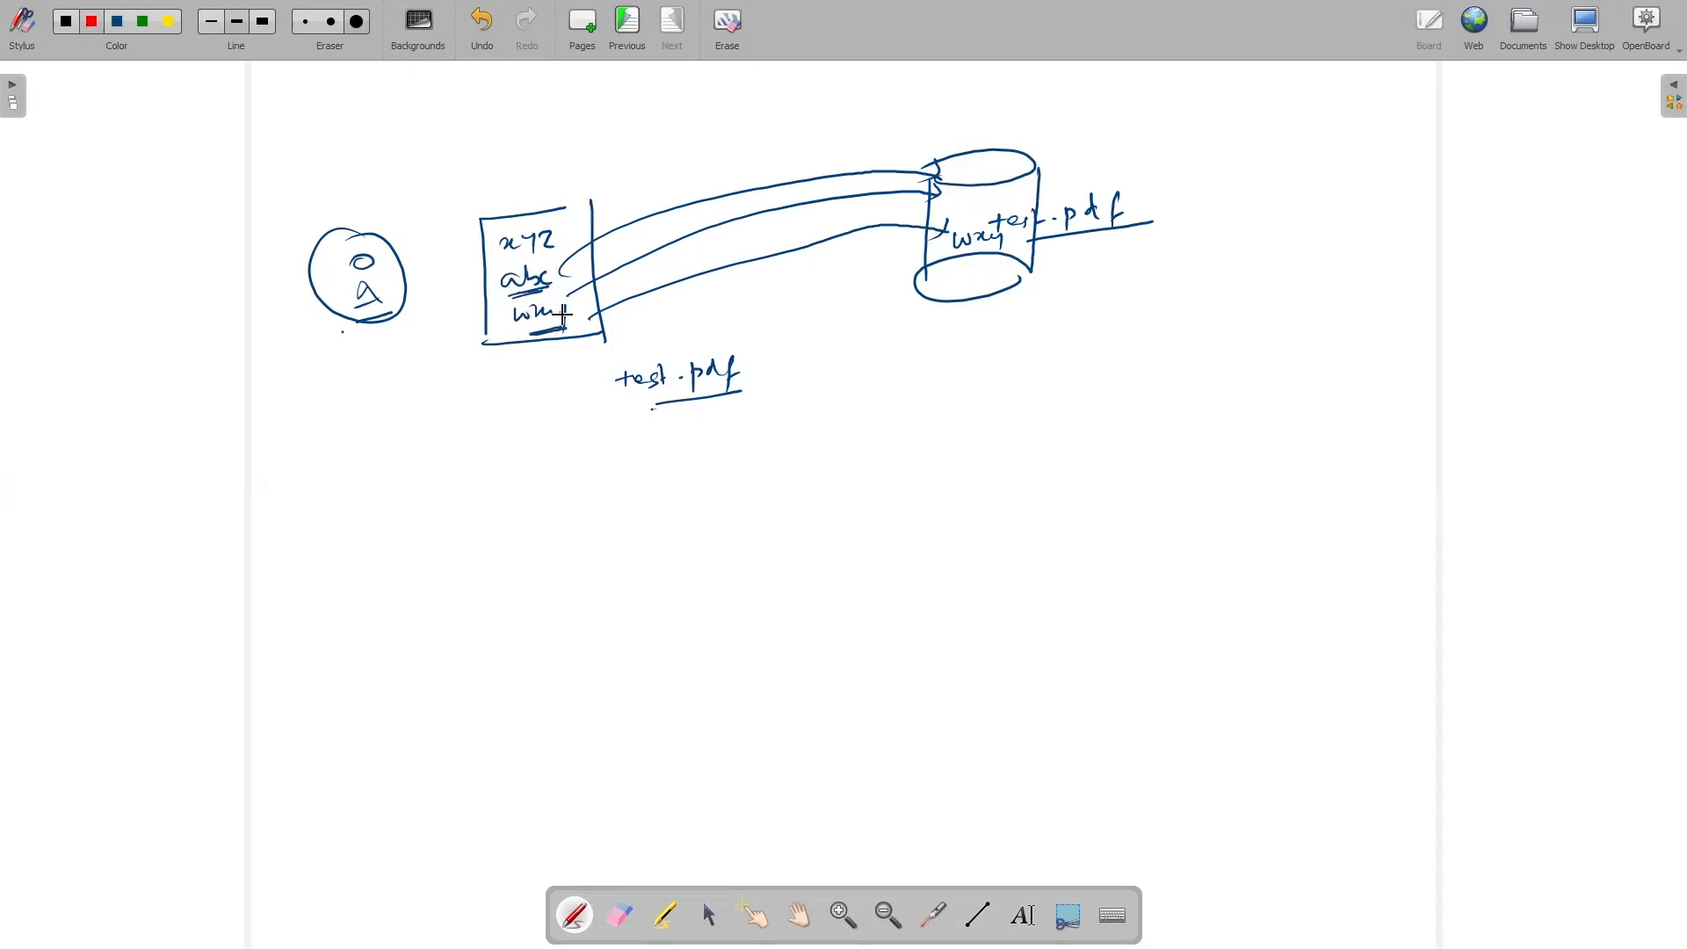
{"action": "mouse_move", "coordinate": [517, 305]}
{"action": "left_mouse_down"}
{"action": "mouse_move", "coordinate": [580, 329]}
{"action": "mouse_move", "coordinate": [587, 310]}
{"action": "left_mouse_up"}
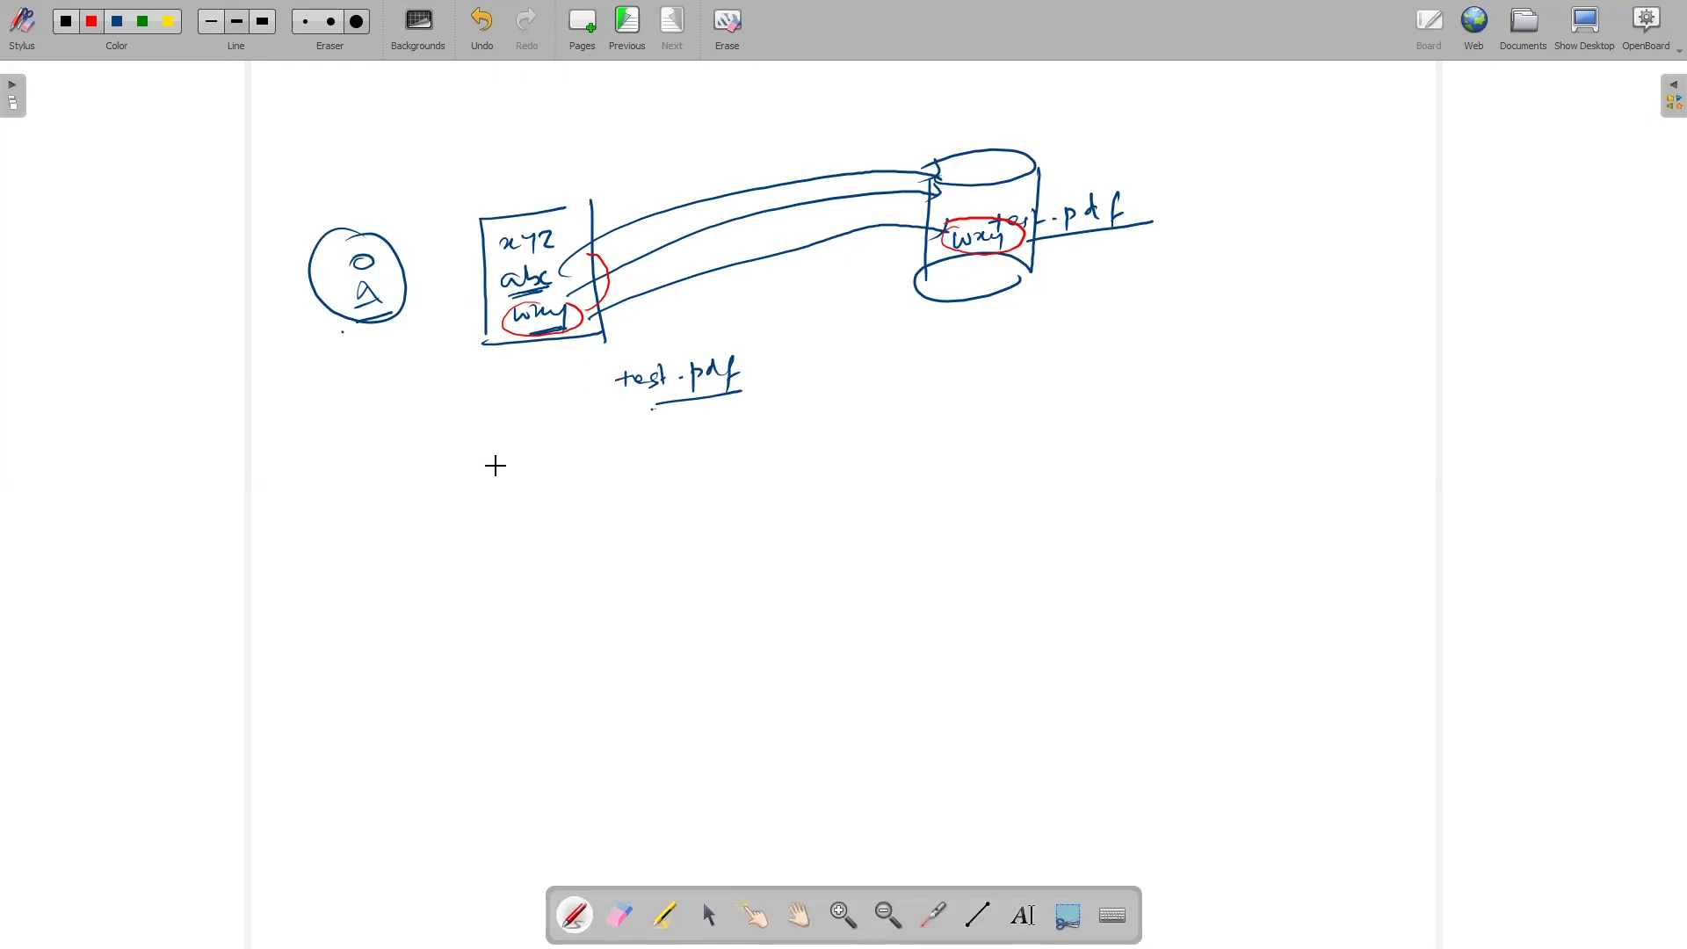
Step: Draw a second bucket in red below the blue one
{"action": "left_click_drag", "start_coordinate": [920, 422], "coordinate": [897, 559]}
{"action": "mouse_move", "coordinate": [1075, 412]}
{"action": "left_mouse_down"}
{"action": "mouse_move", "coordinate": [1053, 520]}
{"action": "mouse_move", "coordinate": [1026, 499]}
{"action": "left_mouse_up"}
{"action": "mouse_move", "coordinate": [938, 422]}
{"action": "left_mouse_down"}
{"action": "mouse_move", "coordinate": [967, 436]}
{"action": "mouse_move", "coordinate": [901, 415]}
{"action": "left_mouse_up"}
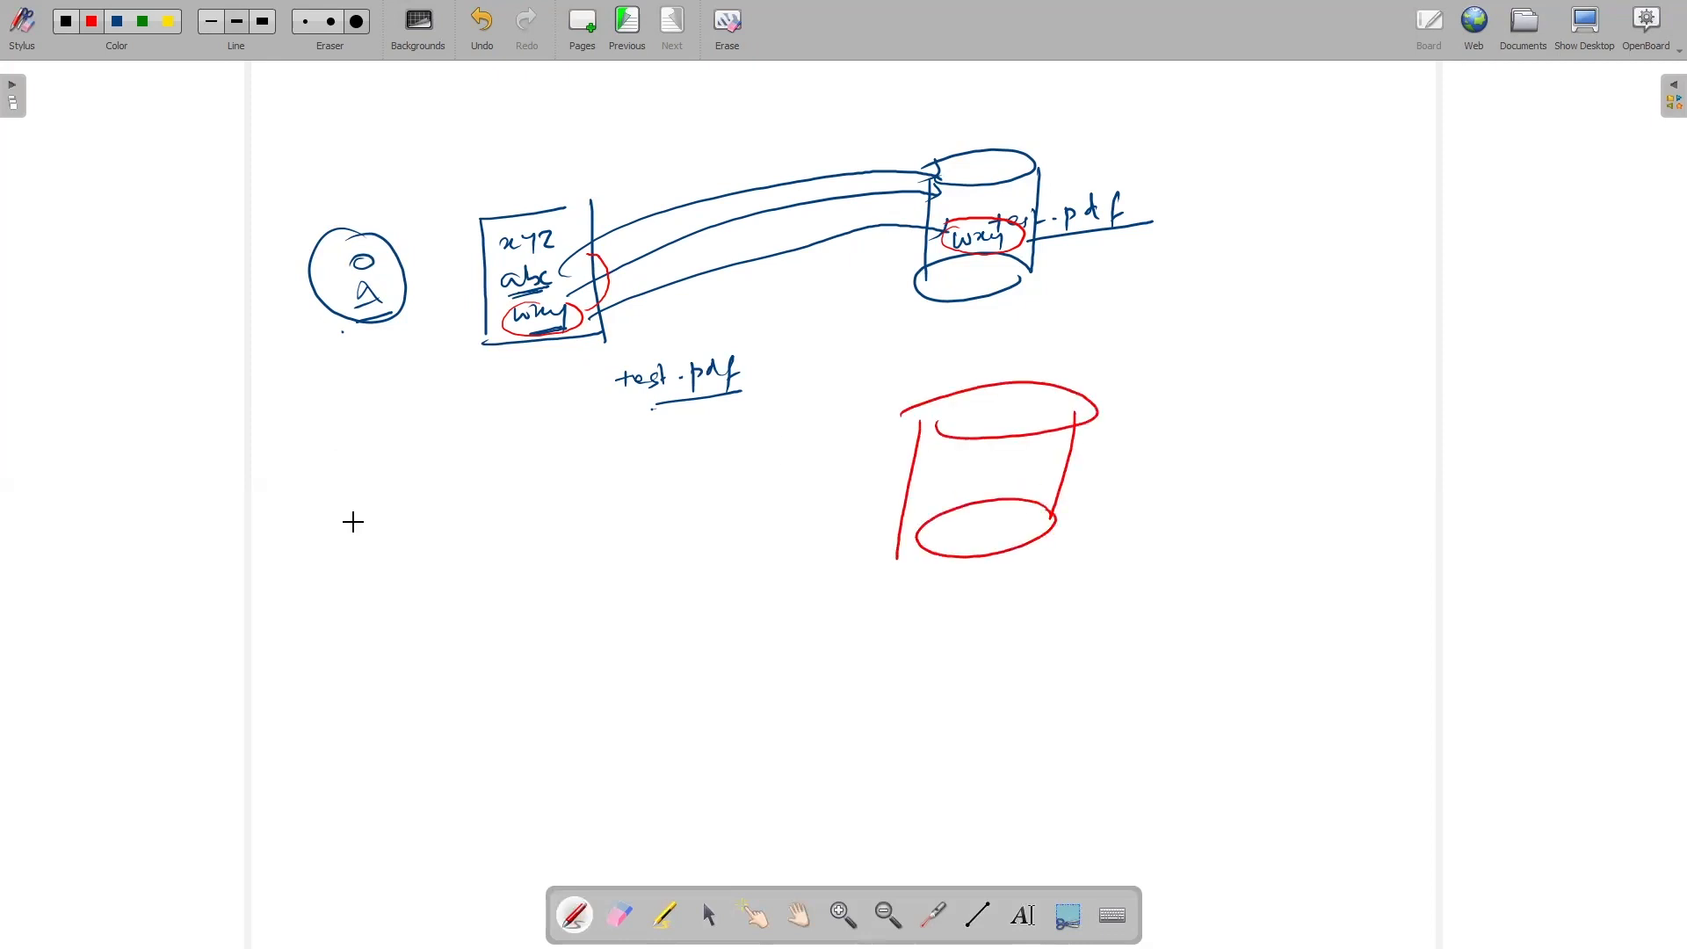
Step: Draw a red document facing the red bucket and label it test.pdf
{"action": "left_click_drag", "start_coordinate": [419, 485], "coordinate": [403, 599]}
{"action": "left_click_drag", "start_coordinate": [514, 472], "coordinate": [497, 587]}
{"action": "left_click_drag", "start_coordinate": [417, 494], "coordinate": [527, 475]}
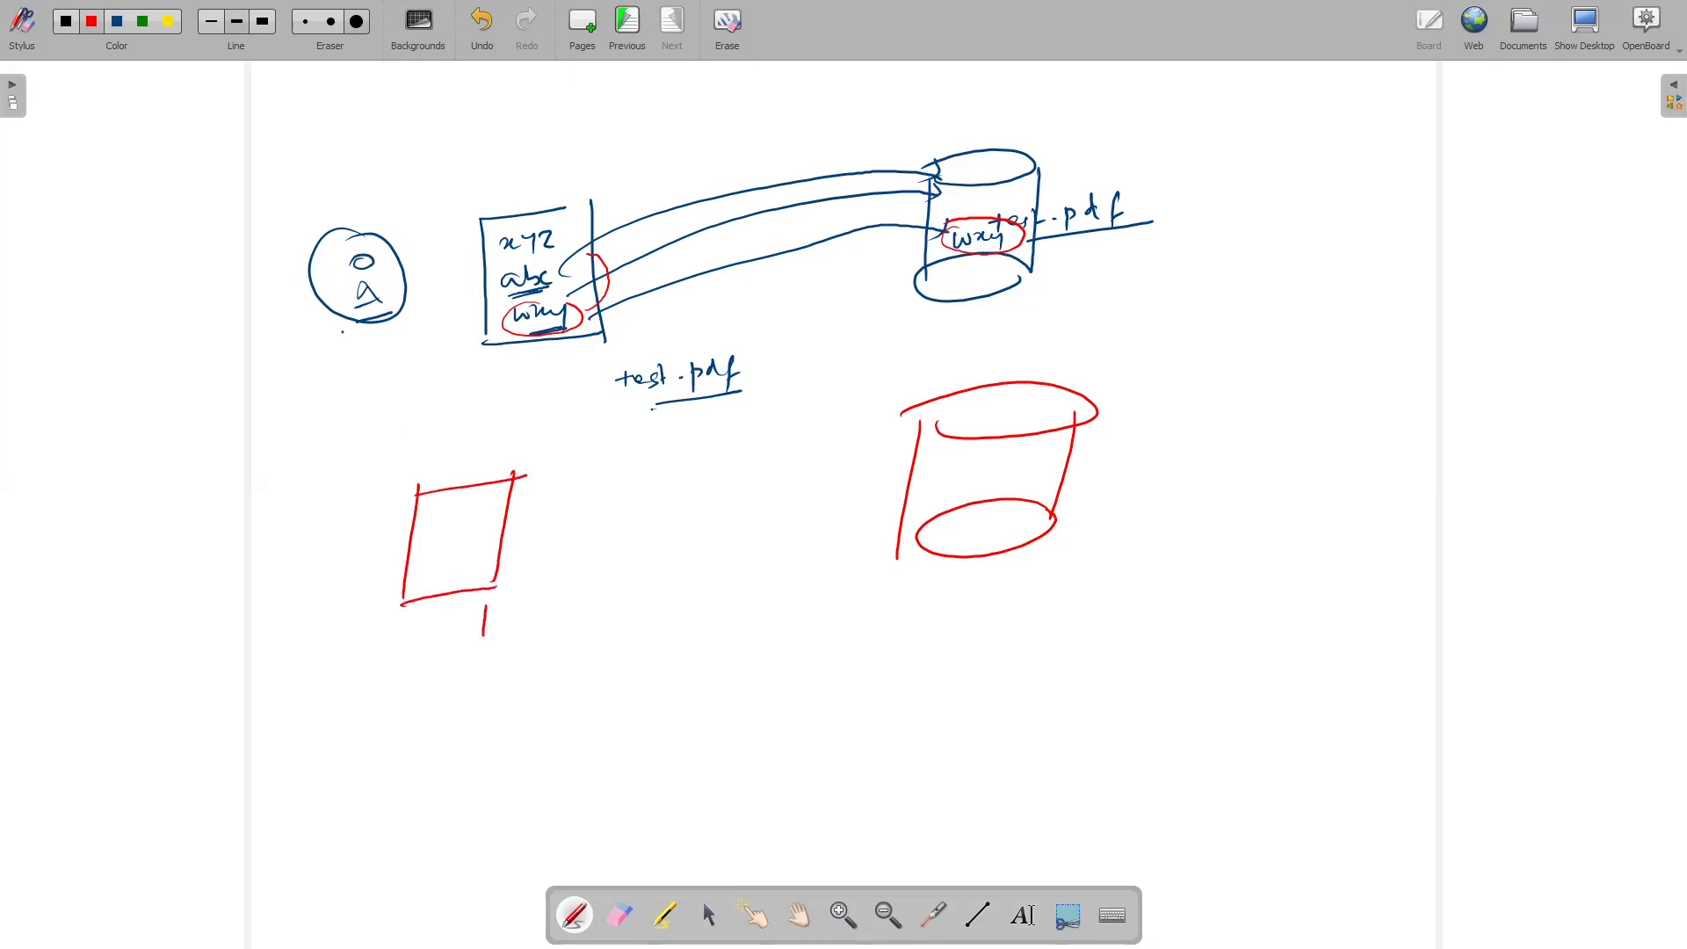
{"action": "left_click_drag", "start_coordinate": [511, 622], "coordinate": [601, 631]}
{"action": "left_click_drag", "start_coordinate": [613, 642], "coordinate": [624, 608]}
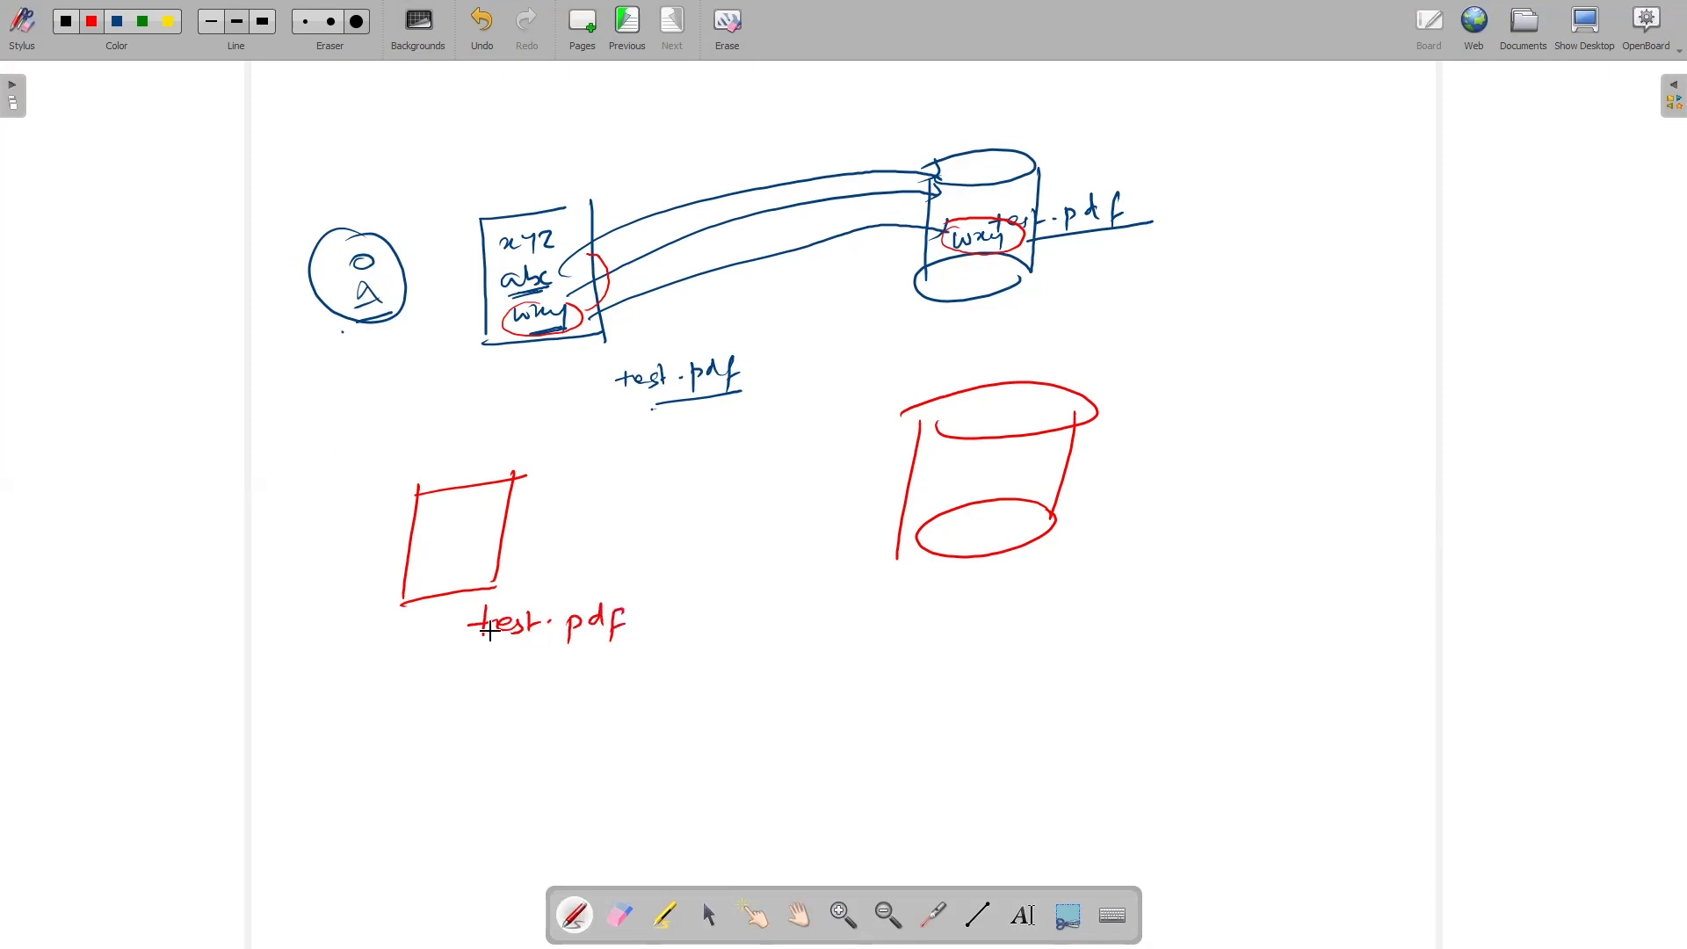
Step: Write xyz in the red document, draw an arrow to the red bucket, and label the bucket's content test.pdf
{"action": "left_click_drag", "start_coordinate": [430, 503], "coordinate": [431, 518]}
{"action": "mouse_move", "coordinate": [453, 506]}
{"action": "left_mouse_down"}
{"action": "mouse_move", "coordinate": [456, 529]}
{"action": "mouse_move", "coordinate": [489, 520]}
{"action": "left_mouse_up"}
{"action": "left_click_drag", "start_coordinate": [504, 518], "coordinate": [939, 414]}
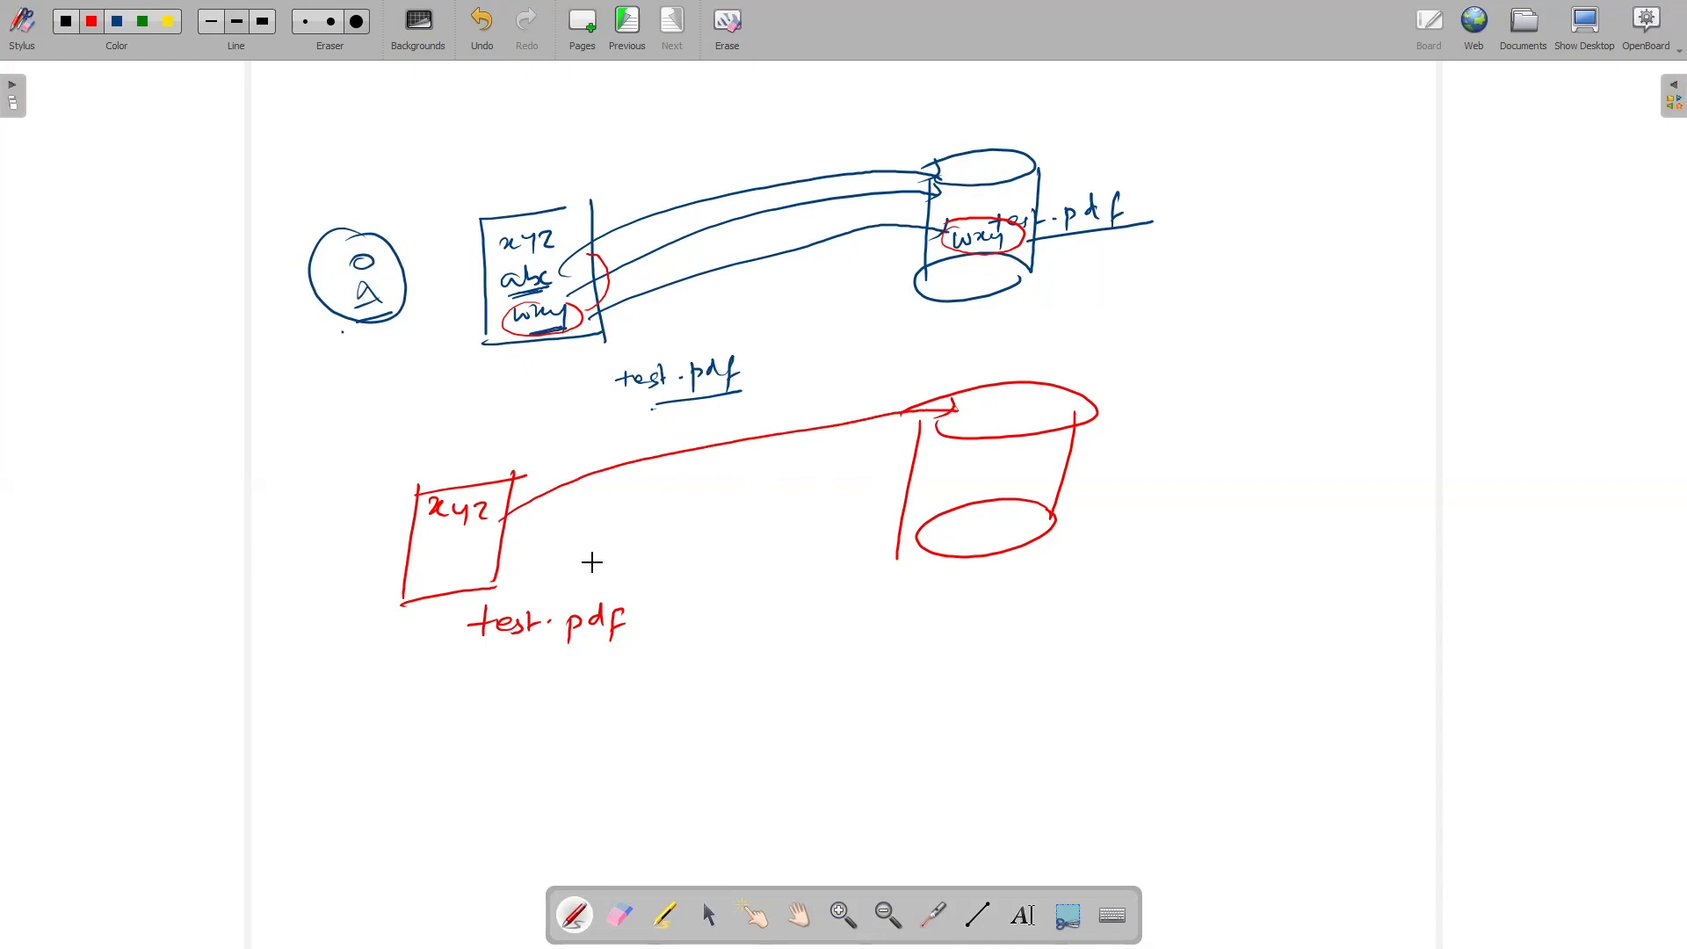
{"action": "mouse_move", "coordinate": [1052, 476]}
{"action": "left_mouse_down"}
{"action": "mouse_move", "coordinate": [1200, 458]}
{"action": "mouse_move", "coordinate": [1204, 437]}
{"action": "mouse_move", "coordinate": [1212, 480]}
{"action": "left_mouse_up"}
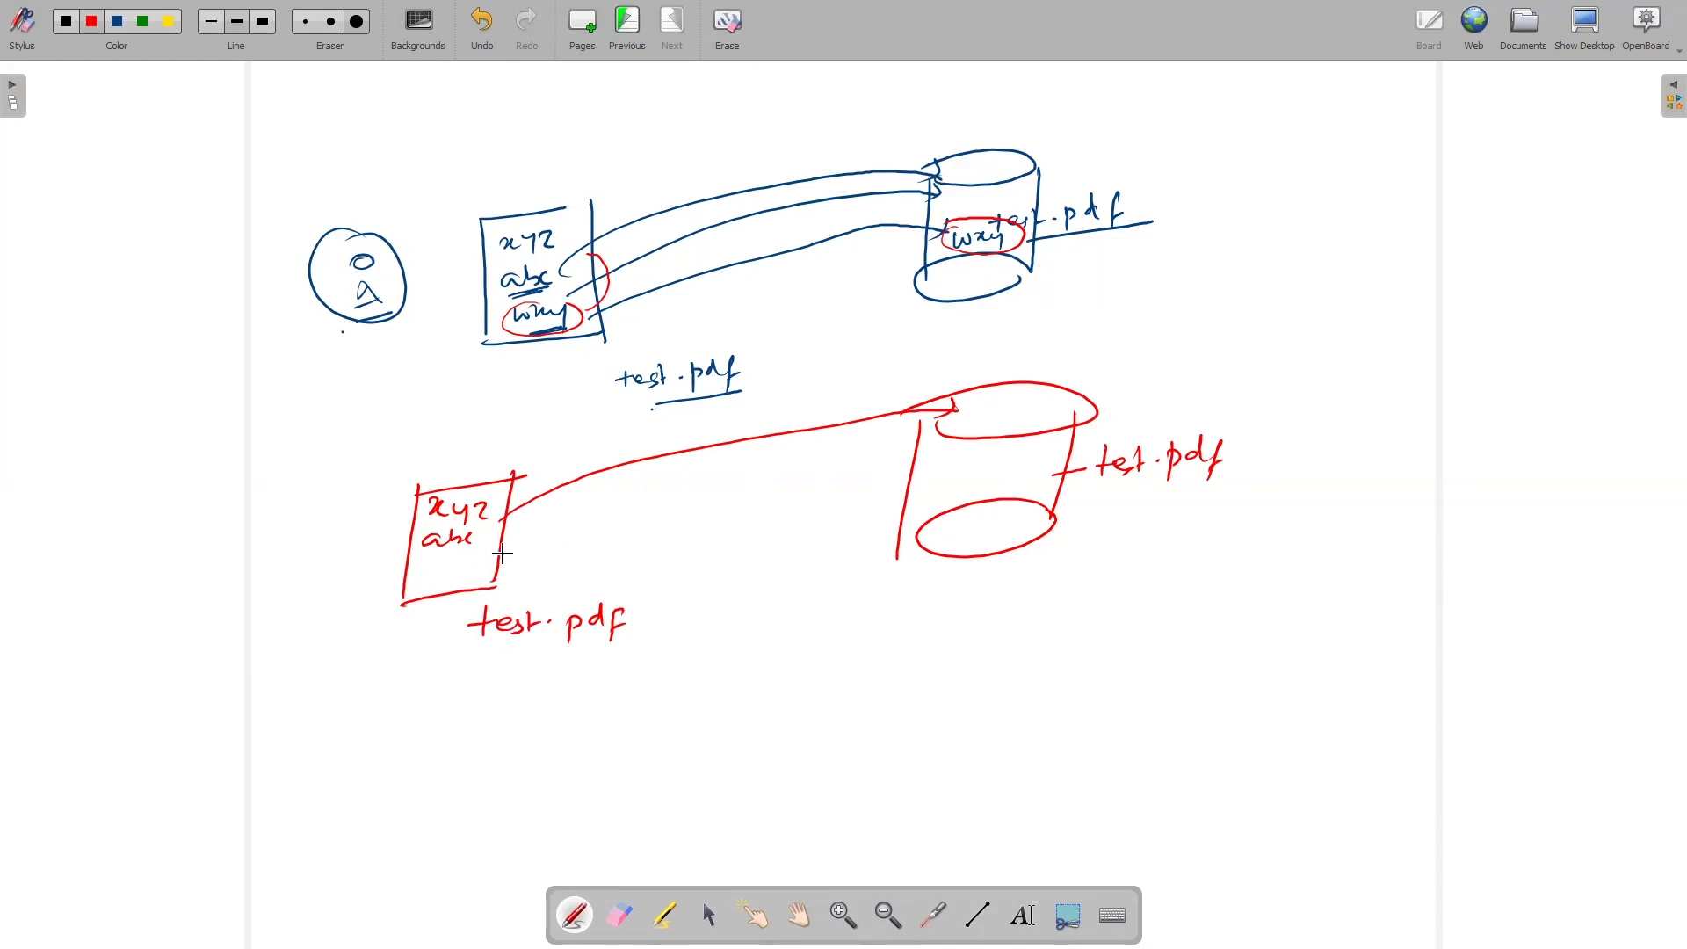
Step: Draw the second arrow from abc to the red bucket, and mark versions V1 and V2 beside the underlined test.pdf
{"action": "mouse_move", "coordinate": [498, 549]}
{"action": "left_mouse_down"}
{"action": "mouse_move", "coordinate": [637, 492]}
{"action": "mouse_move", "coordinate": [875, 442]}
{"action": "left_mouse_up"}
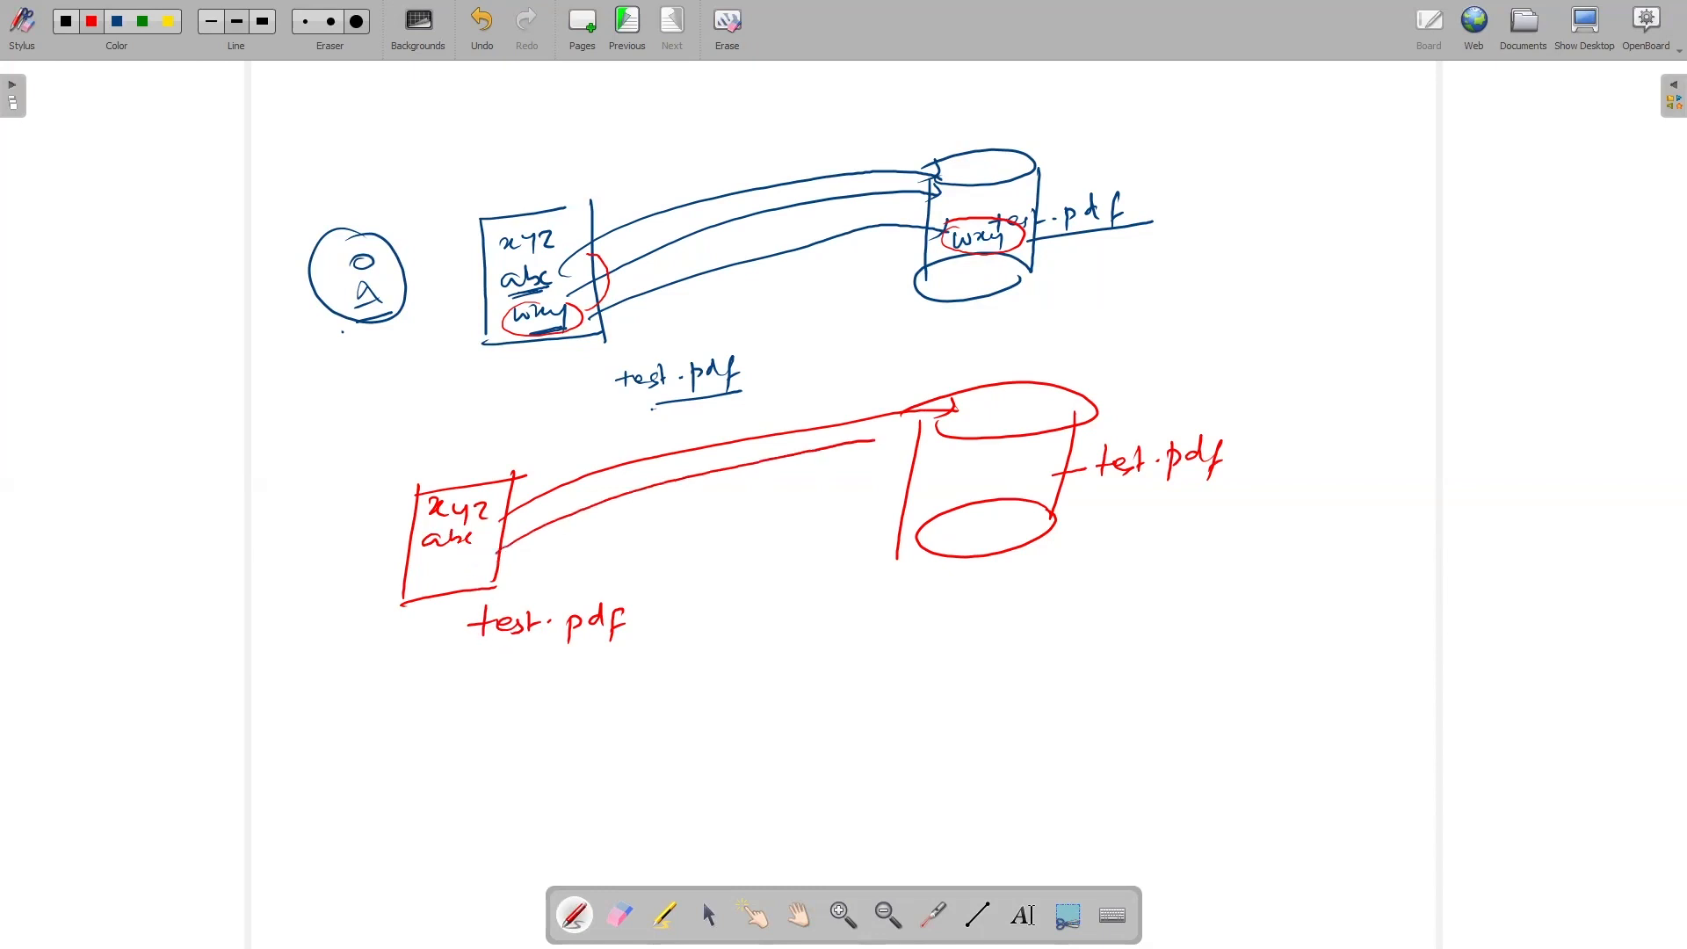
{"action": "left_click_drag", "start_coordinate": [1130, 482], "coordinate": [1210, 474]}
{"action": "left_click_drag", "start_coordinate": [1304, 457], "coordinate": [1315, 457]}
{"action": "left_click_drag", "start_coordinate": [1290, 481], "coordinate": [1337, 501]}
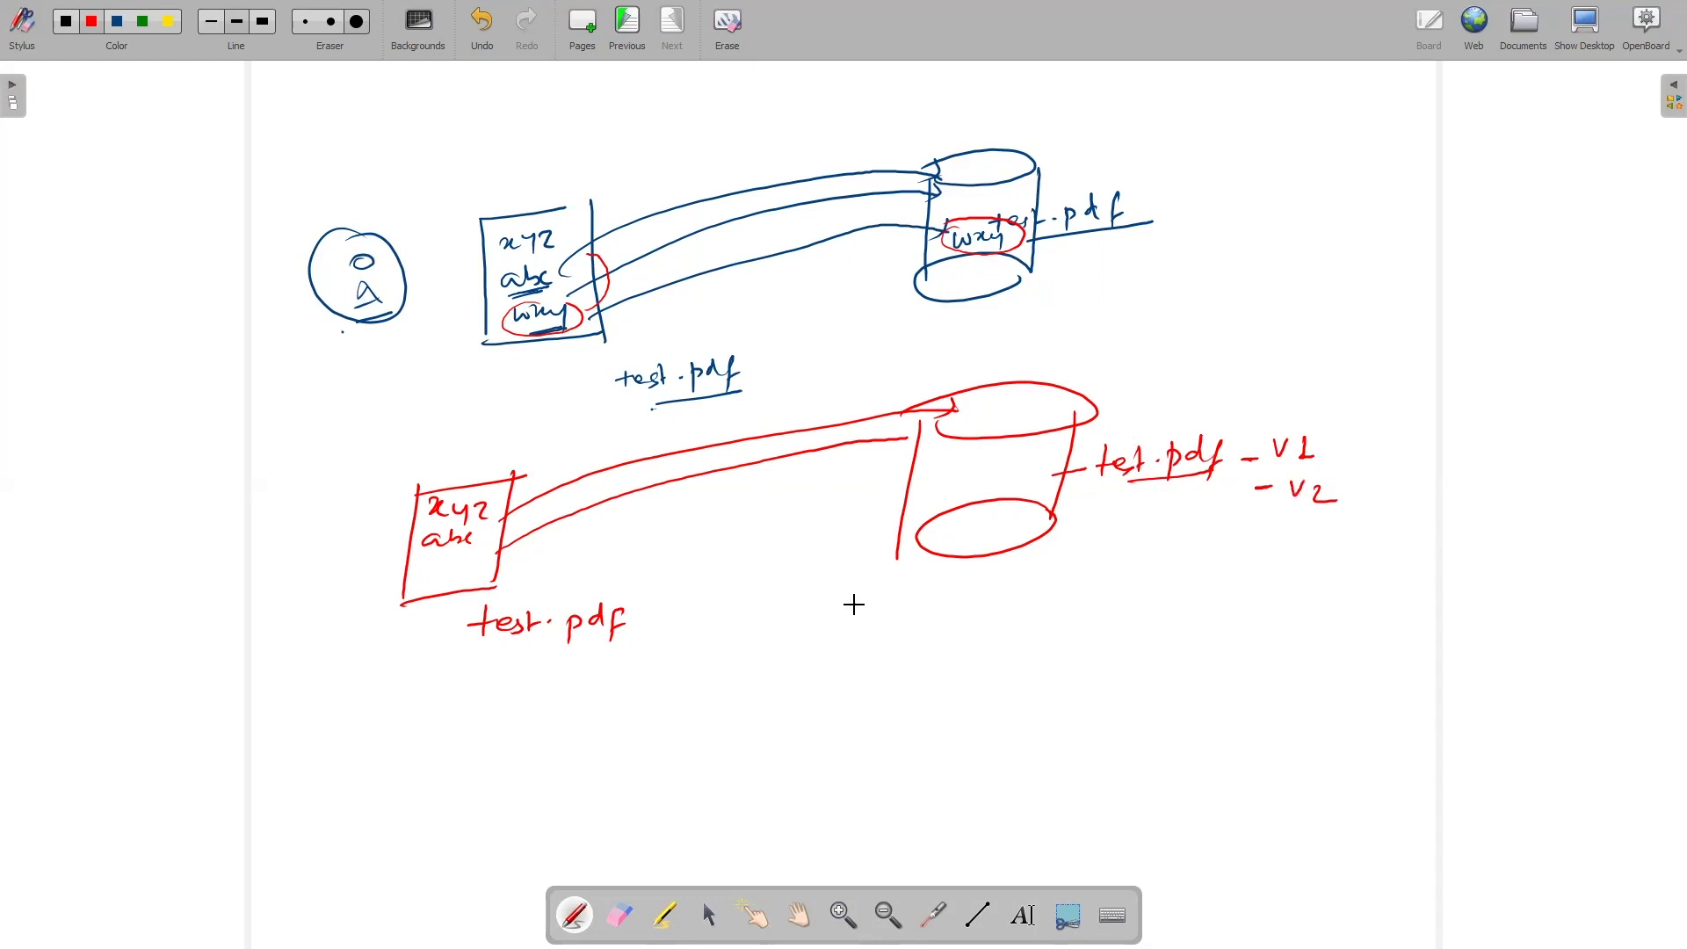
Step: Add wxy to the red document with a third arrow, and list V3 under V2 with an underline, circling xyz
{"action": "left_click", "coordinate": [433, 567]}
{"action": "mouse_move", "coordinate": [482, 563]}
{"action": "left_mouse_down"}
{"action": "mouse_move", "coordinate": [482, 580]}
{"action": "mouse_move", "coordinate": [909, 474]}
{"action": "left_mouse_up"}
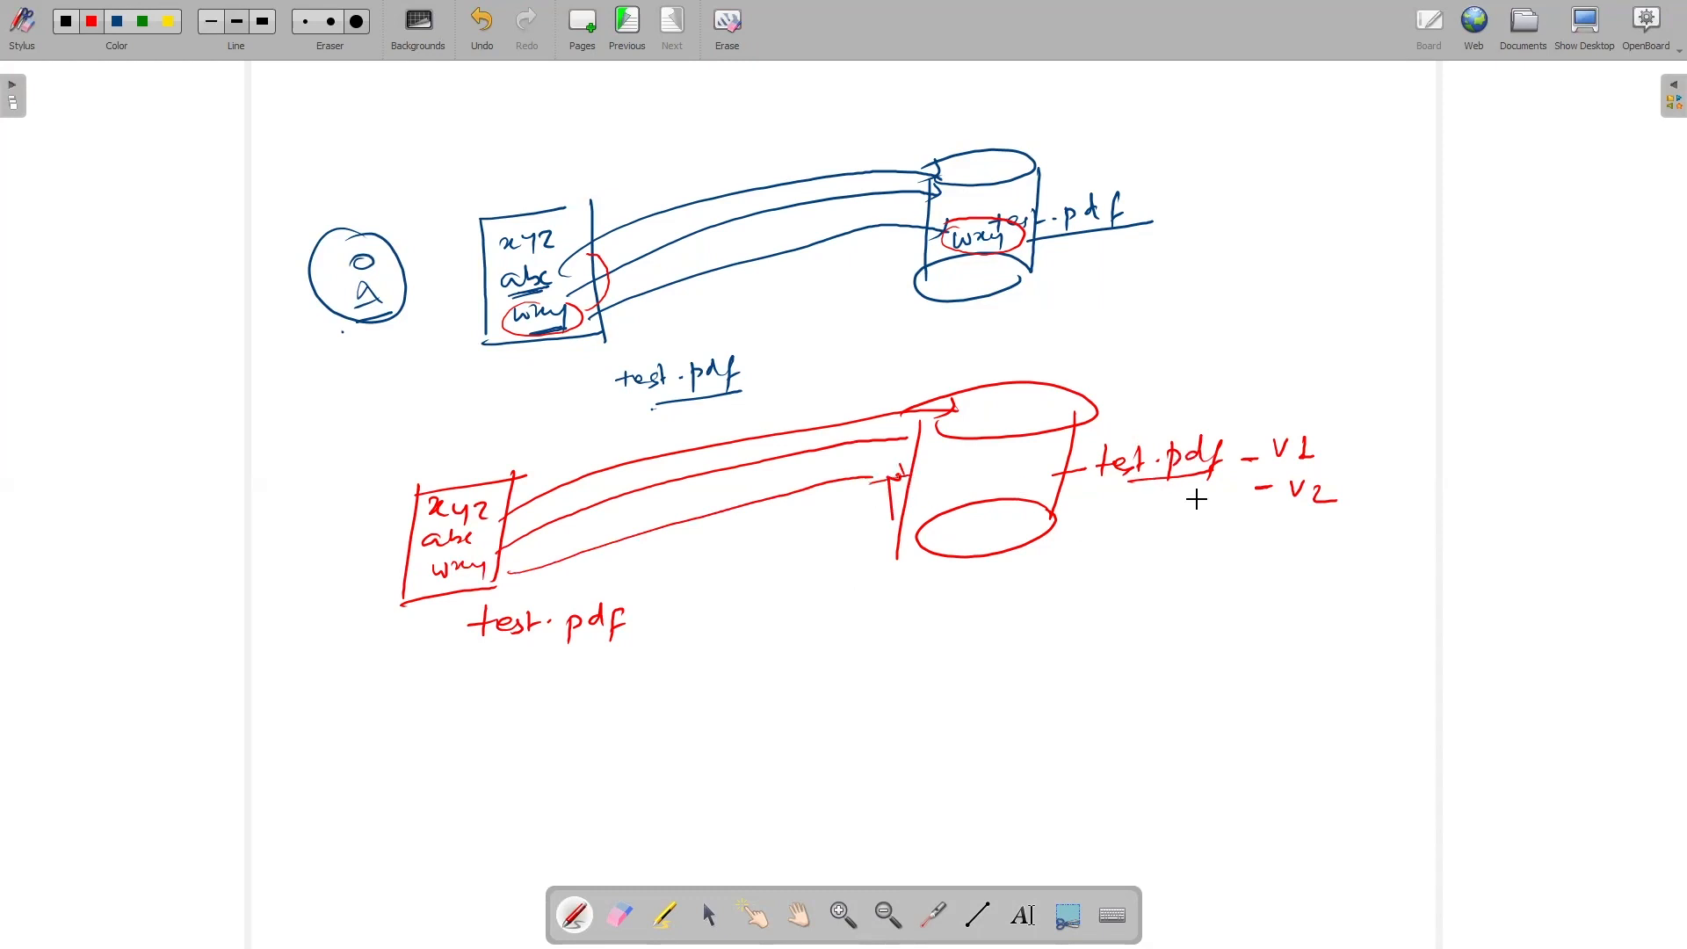
{"action": "left_click_drag", "start_coordinate": [1317, 520], "coordinate": [1320, 538]}
{"action": "left_click_drag", "start_coordinate": [456, 496], "coordinate": [443, 497]}
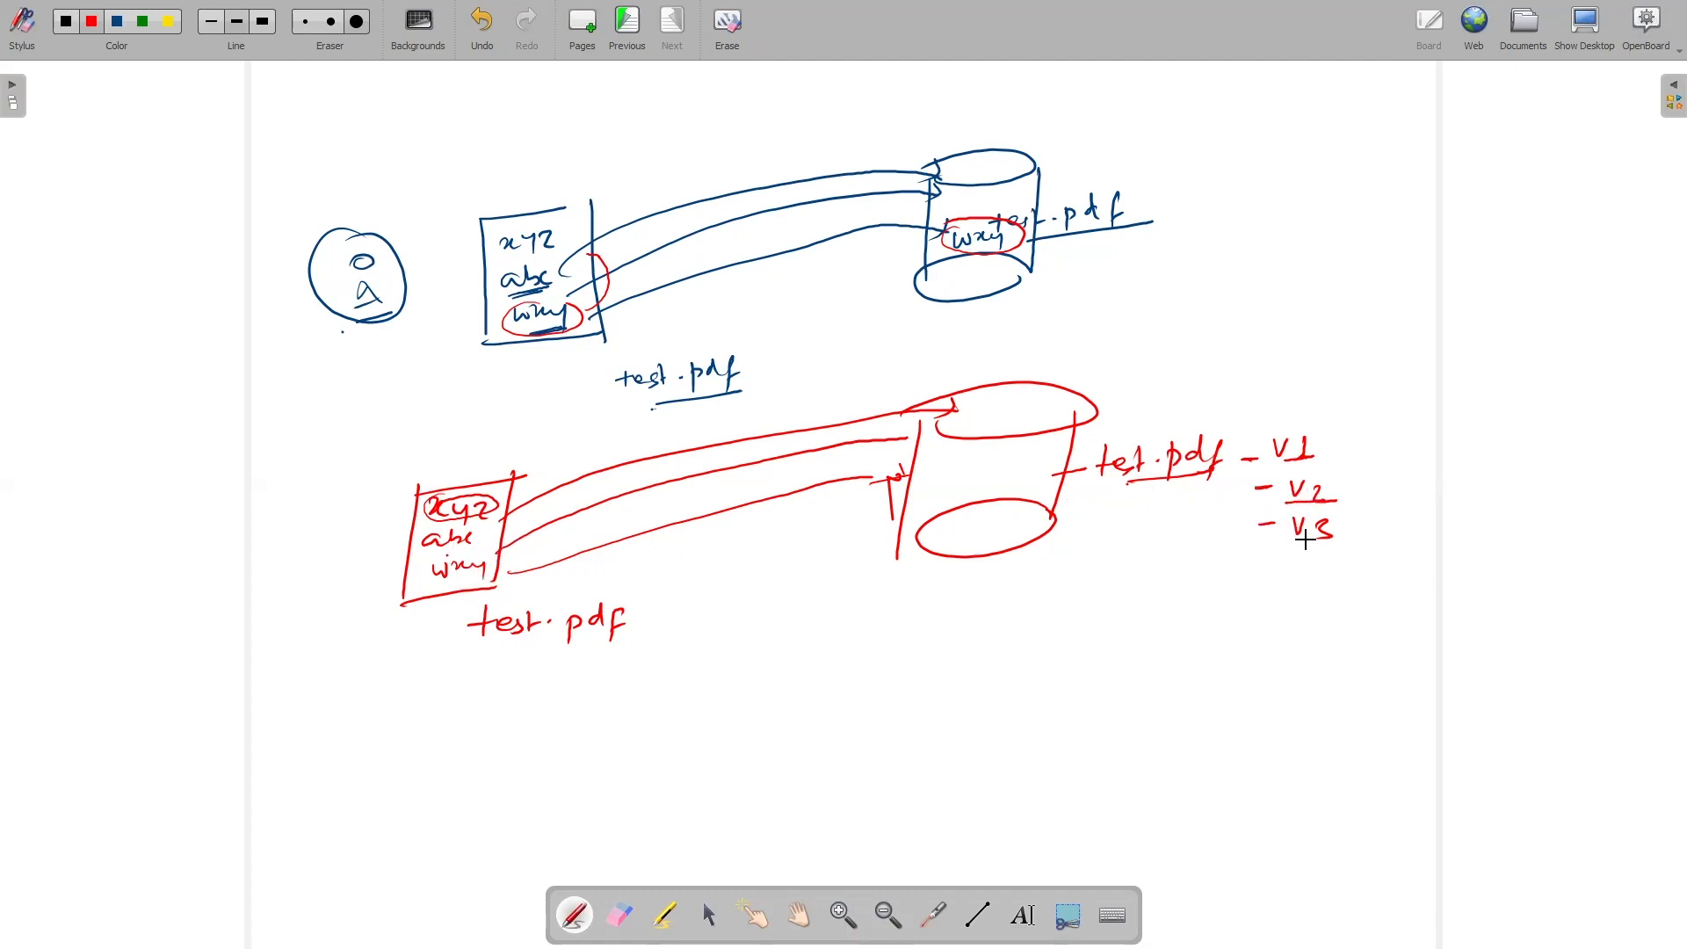
{"action": "left_click_drag", "start_coordinate": [1296, 541], "coordinate": [1334, 539]}
Step: Write test.pdf in red beside both V2 and V3, and underline the V3 entry's file name
{"action": "left_click_drag", "start_coordinate": [1111, 487], "coordinate": [1115, 511]}
{"action": "left_click_drag", "start_coordinate": [1100, 502], "coordinate": [1154, 509]}
{"action": "mouse_move", "coordinate": [1139, 501]}
{"action": "left_mouse_down"}
{"action": "mouse_move", "coordinate": [1206, 498]}
{"action": "mouse_move", "coordinate": [1227, 517]}
{"action": "left_mouse_up"}
{"action": "left_click_drag", "start_coordinate": [1126, 534], "coordinate": [1125, 562]}
{"action": "left_click_drag", "start_coordinate": [1112, 551], "coordinate": [1232, 554]}
{"action": "mouse_move", "coordinate": [1248, 530]}
{"action": "left_mouse_down"}
{"action": "mouse_move", "coordinate": [1239, 563]}
{"action": "mouse_move", "coordinate": [1252, 546]}
{"action": "left_mouse_up"}
{"action": "left_click_drag", "start_coordinate": [1133, 573], "coordinate": [1268, 560]}
{"action": "left_click", "coordinate": [1350, 551]}
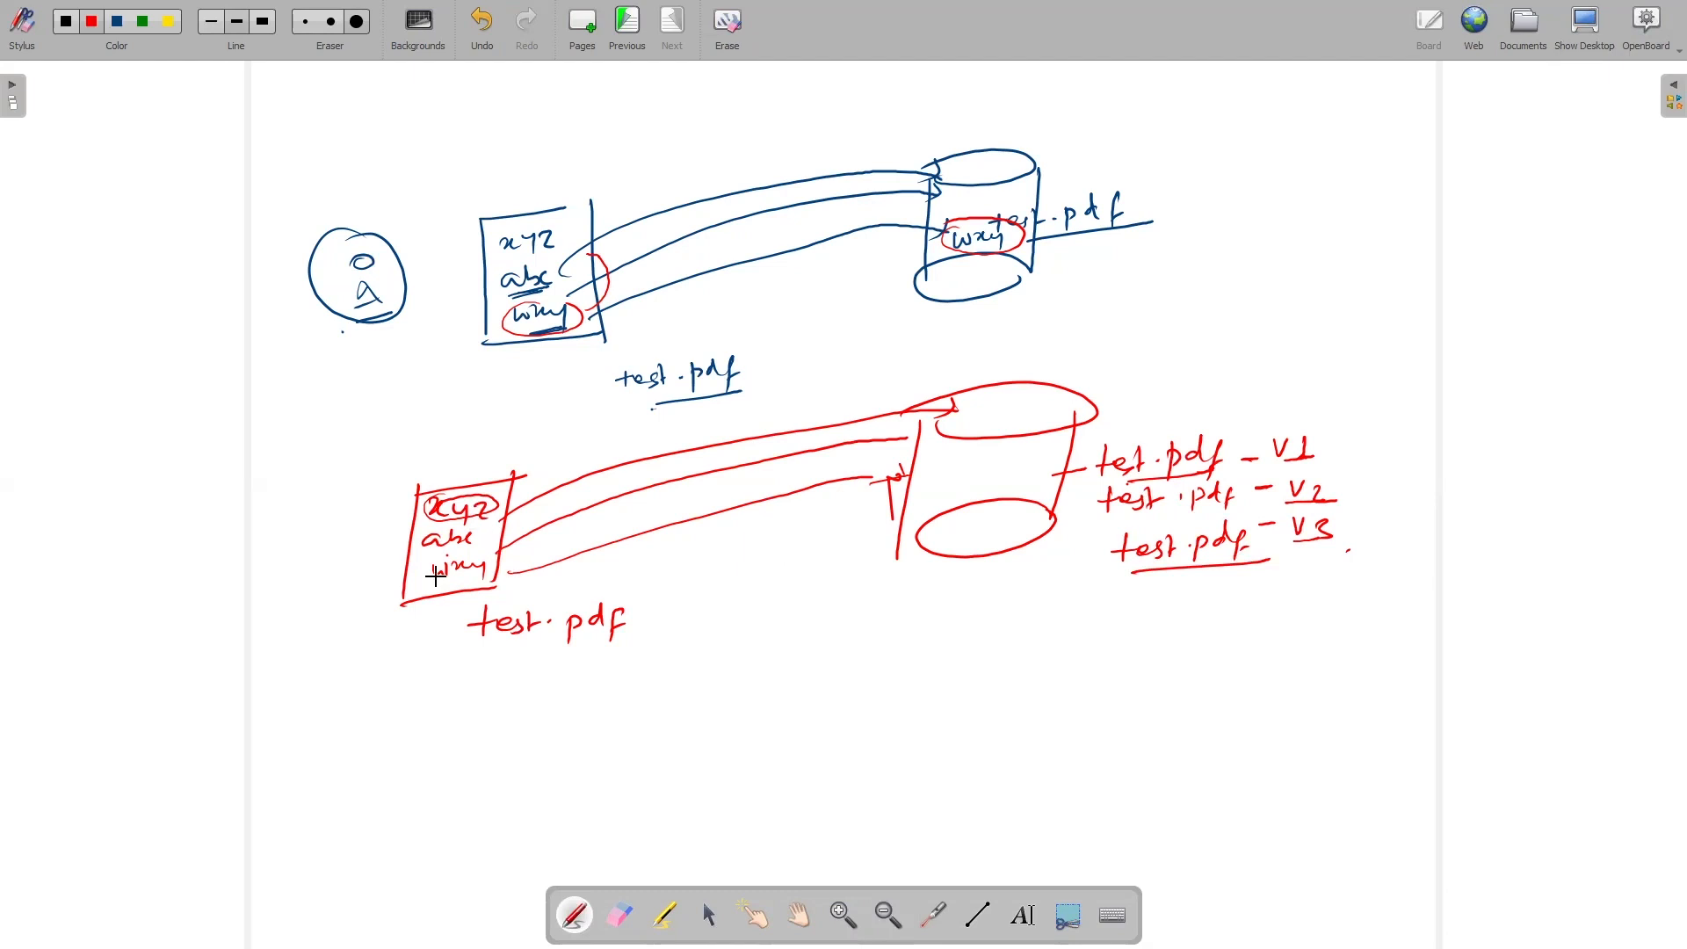
Step: Draw a circled red user figure with an arrow to the red document, and underline the V2 entry's test.pdf
{"action": "left_click_drag", "start_coordinate": [307, 608], "coordinate": [313, 641]}
{"action": "mouse_move", "coordinate": [295, 578]}
{"action": "left_mouse_down"}
{"action": "mouse_move", "coordinate": [273, 601]}
{"action": "mouse_move", "coordinate": [404, 536]}
{"action": "mouse_move", "coordinate": [402, 554]}
{"action": "left_mouse_up"}
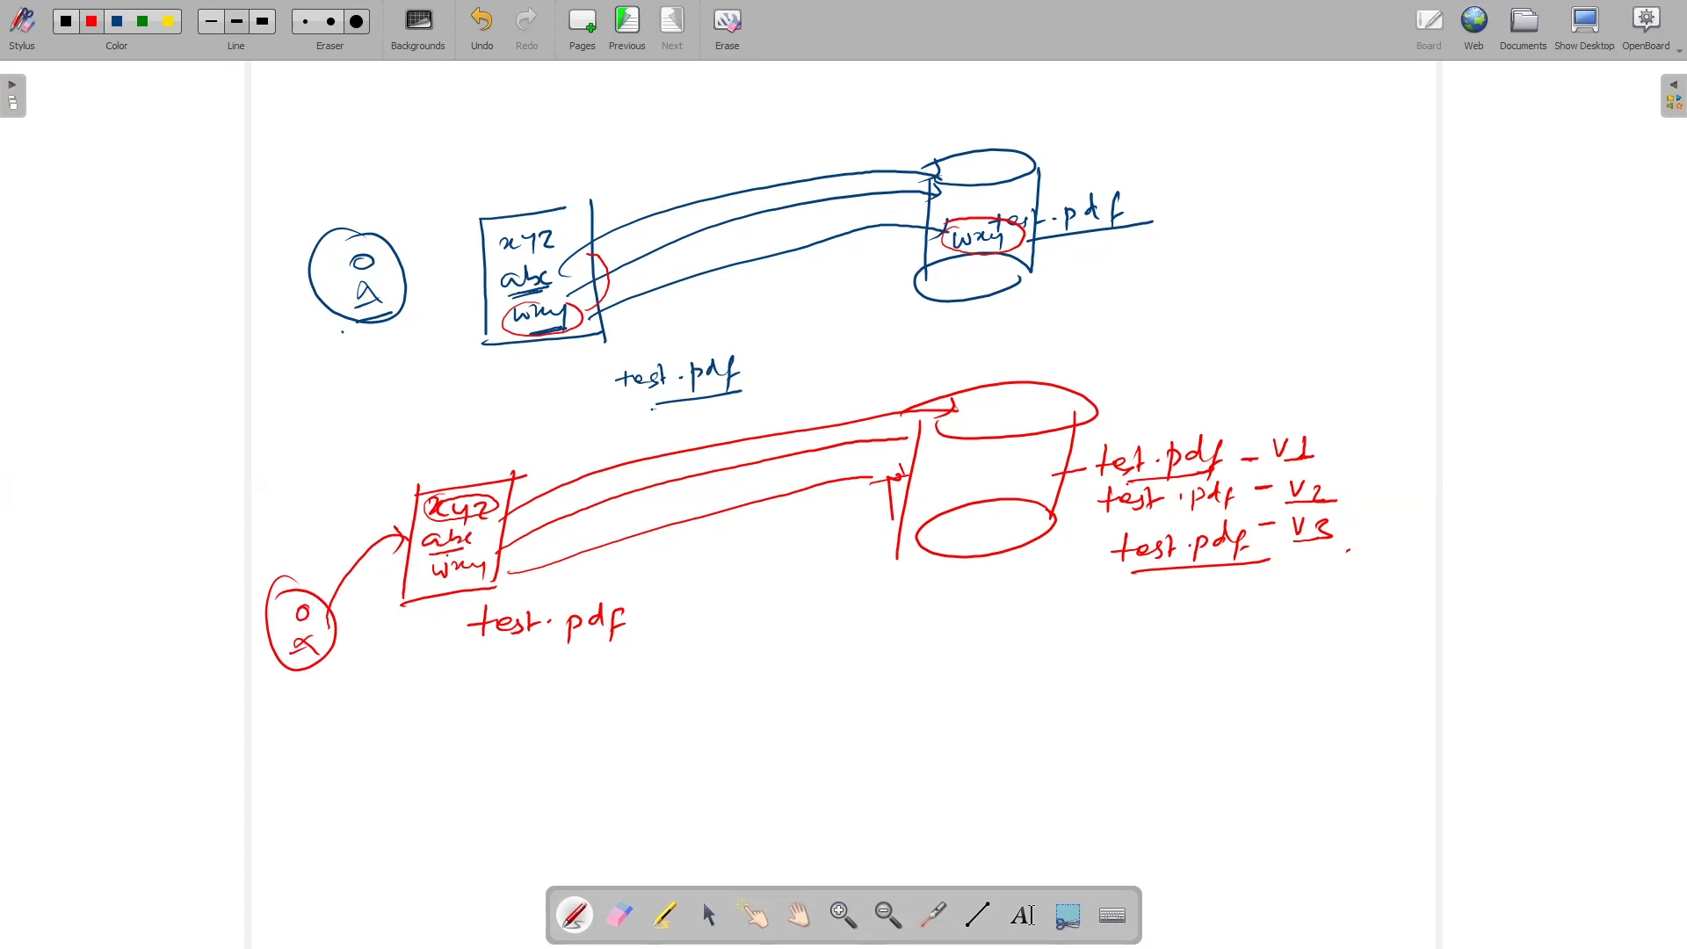
{"action": "left_click", "coordinate": [1277, 498]}
{"action": "left_click_drag", "start_coordinate": [1139, 522], "coordinate": [1219, 518]}
Step: Switch to the S3 console in Google Chrome and open the form for creating a new bucket
{"action": "key", "text": "super+Tab"}
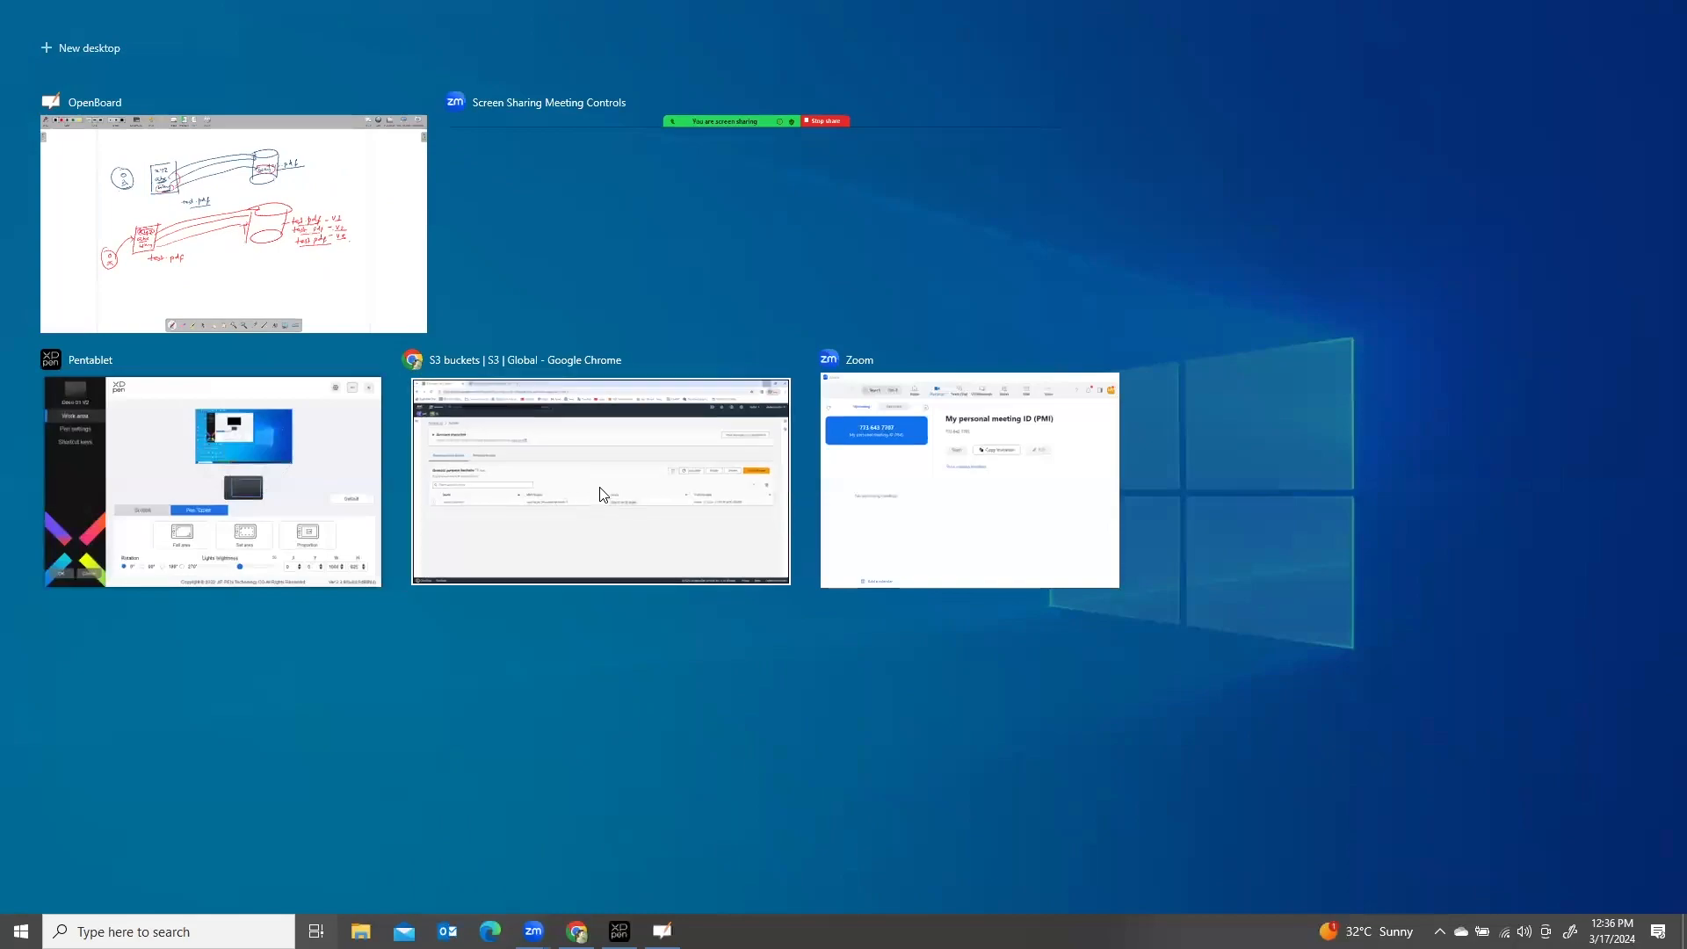
{"action": "left_click", "coordinate": [602, 494]}
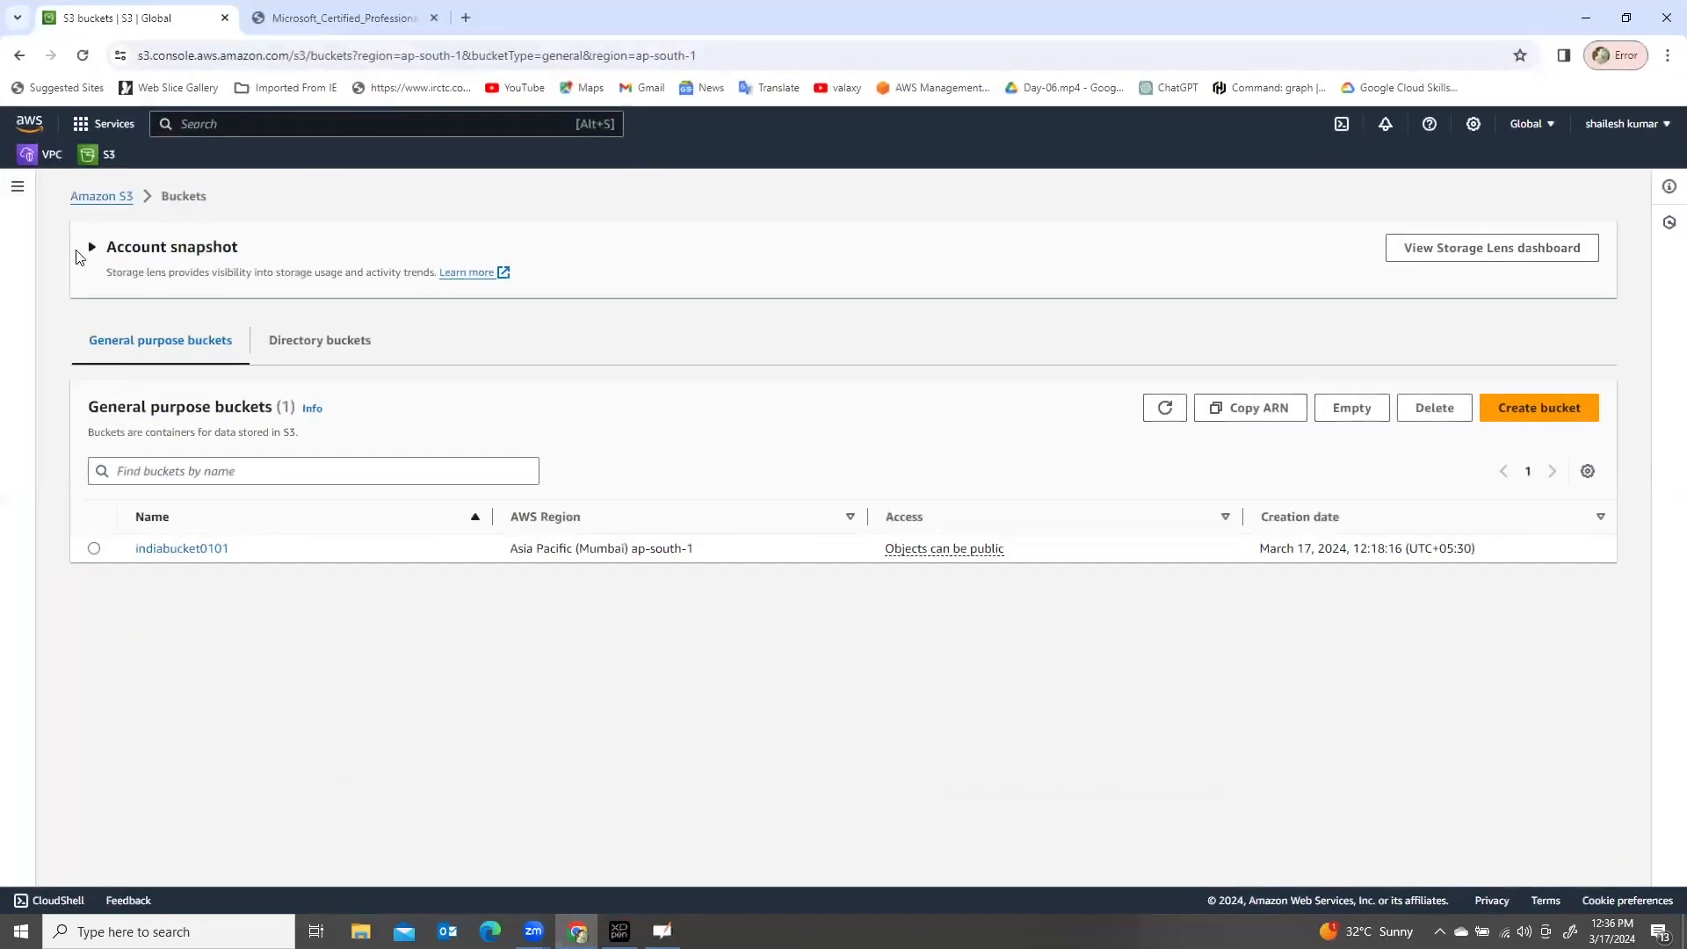
{"action": "left_click", "coordinate": [94, 549]}
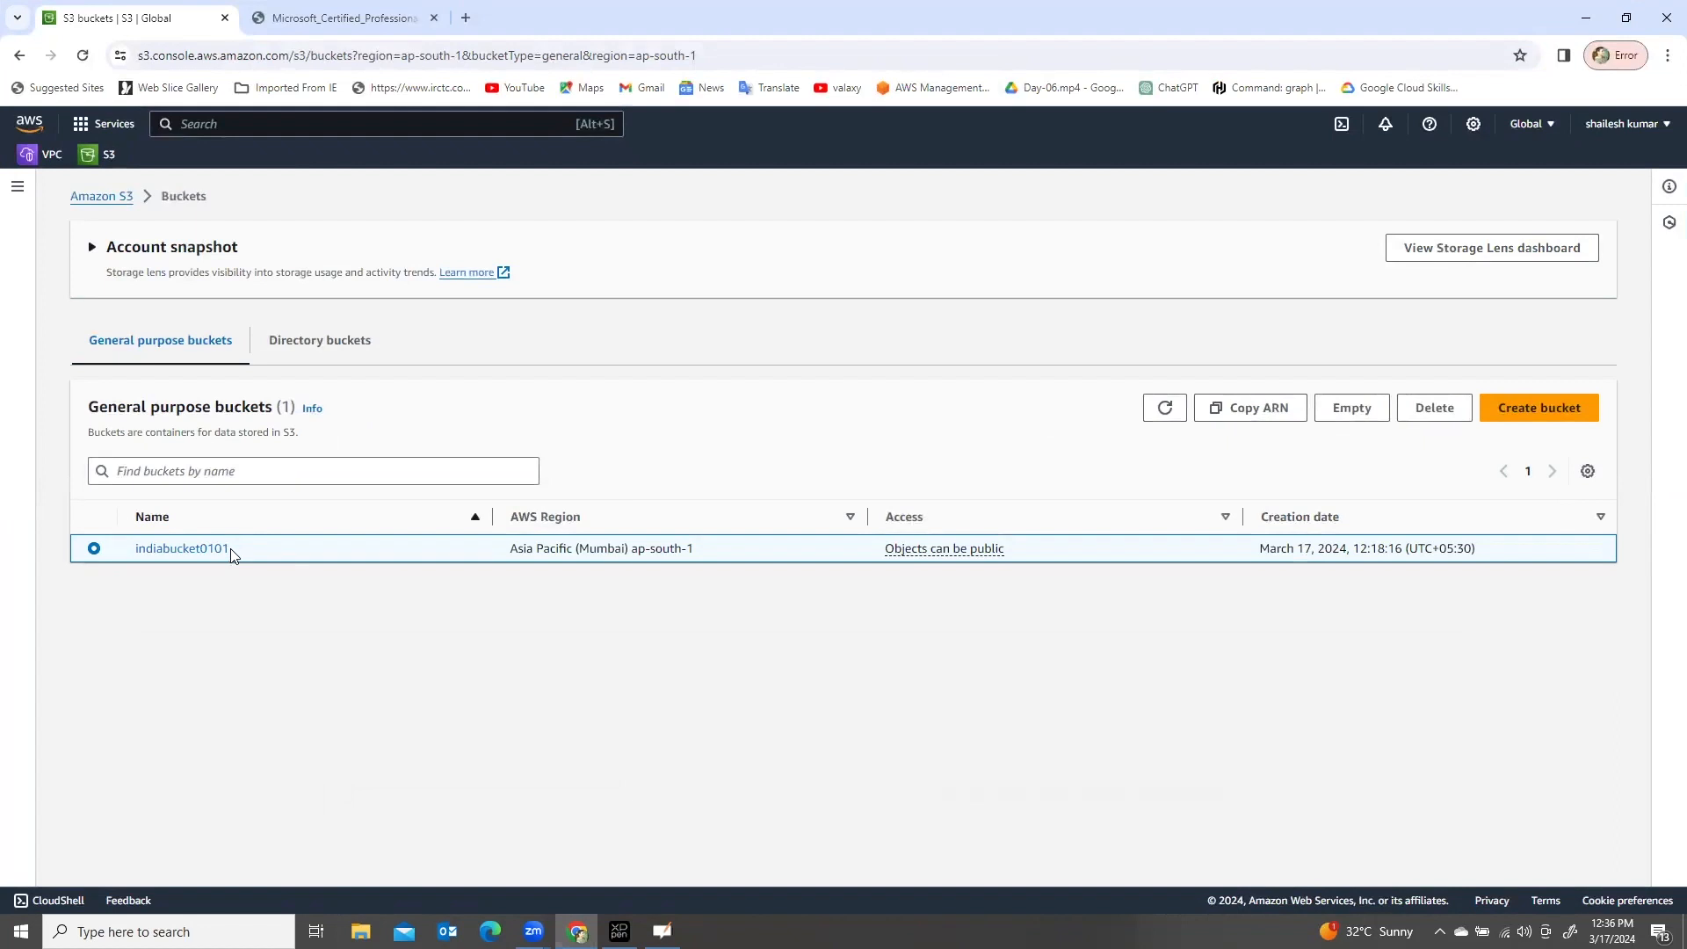
{"action": "left_click", "coordinate": [100, 196]}
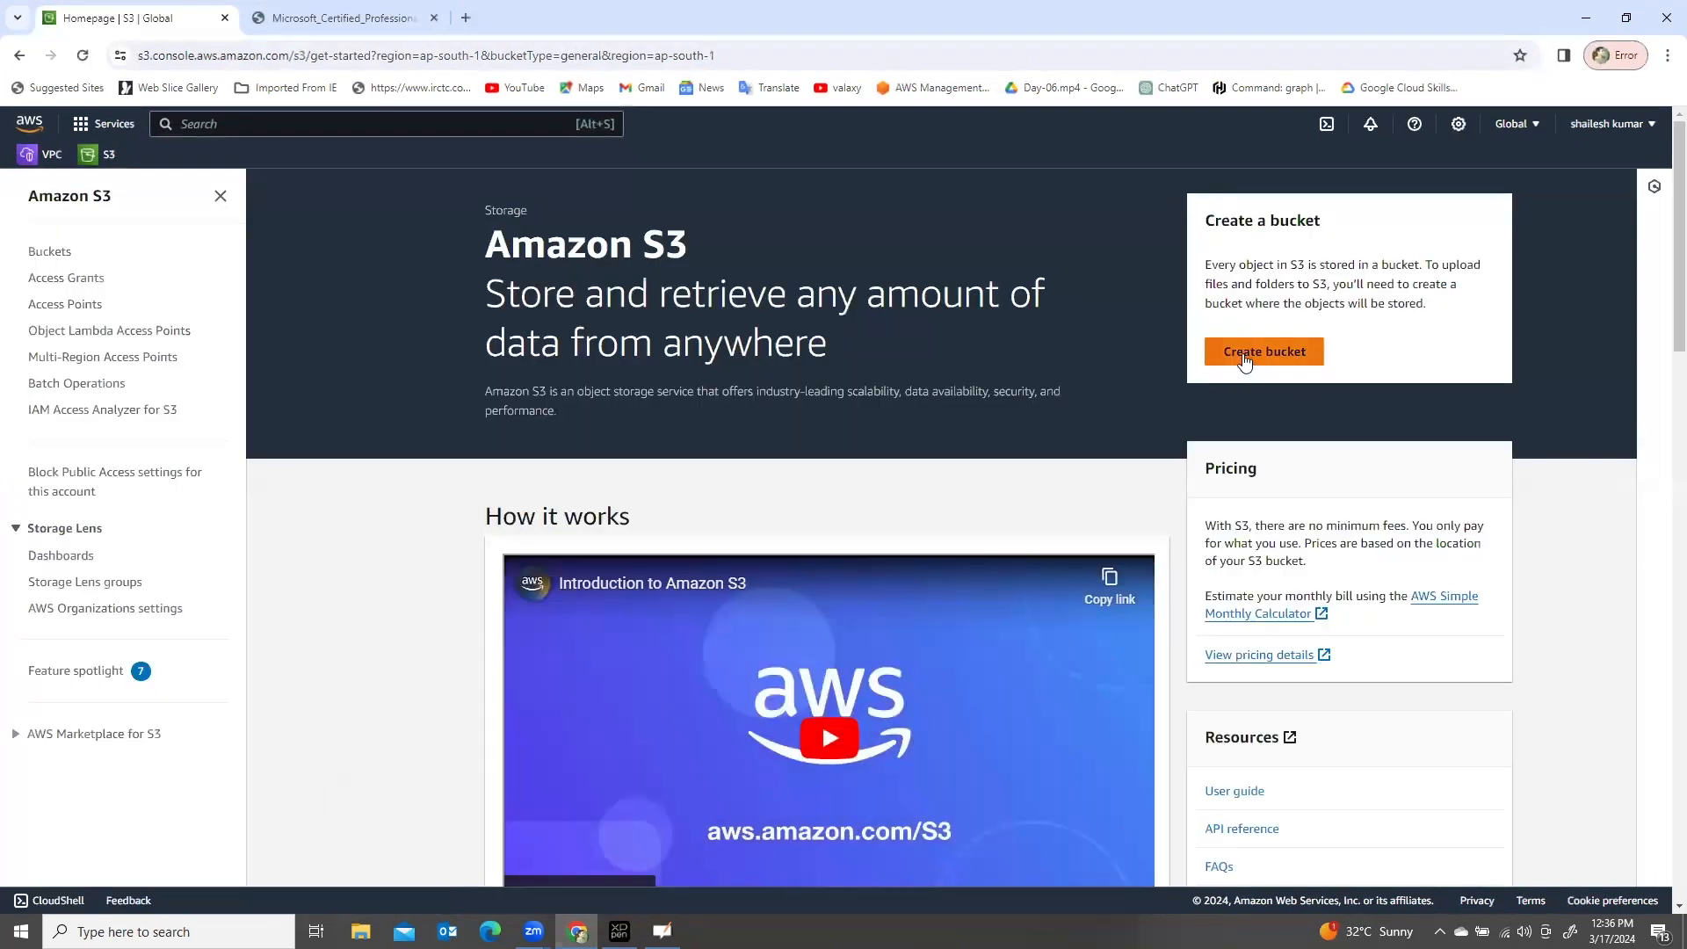
{"action": "left_click", "coordinate": [50, 253]}
{"action": "left_click", "coordinate": [1552, 423]}
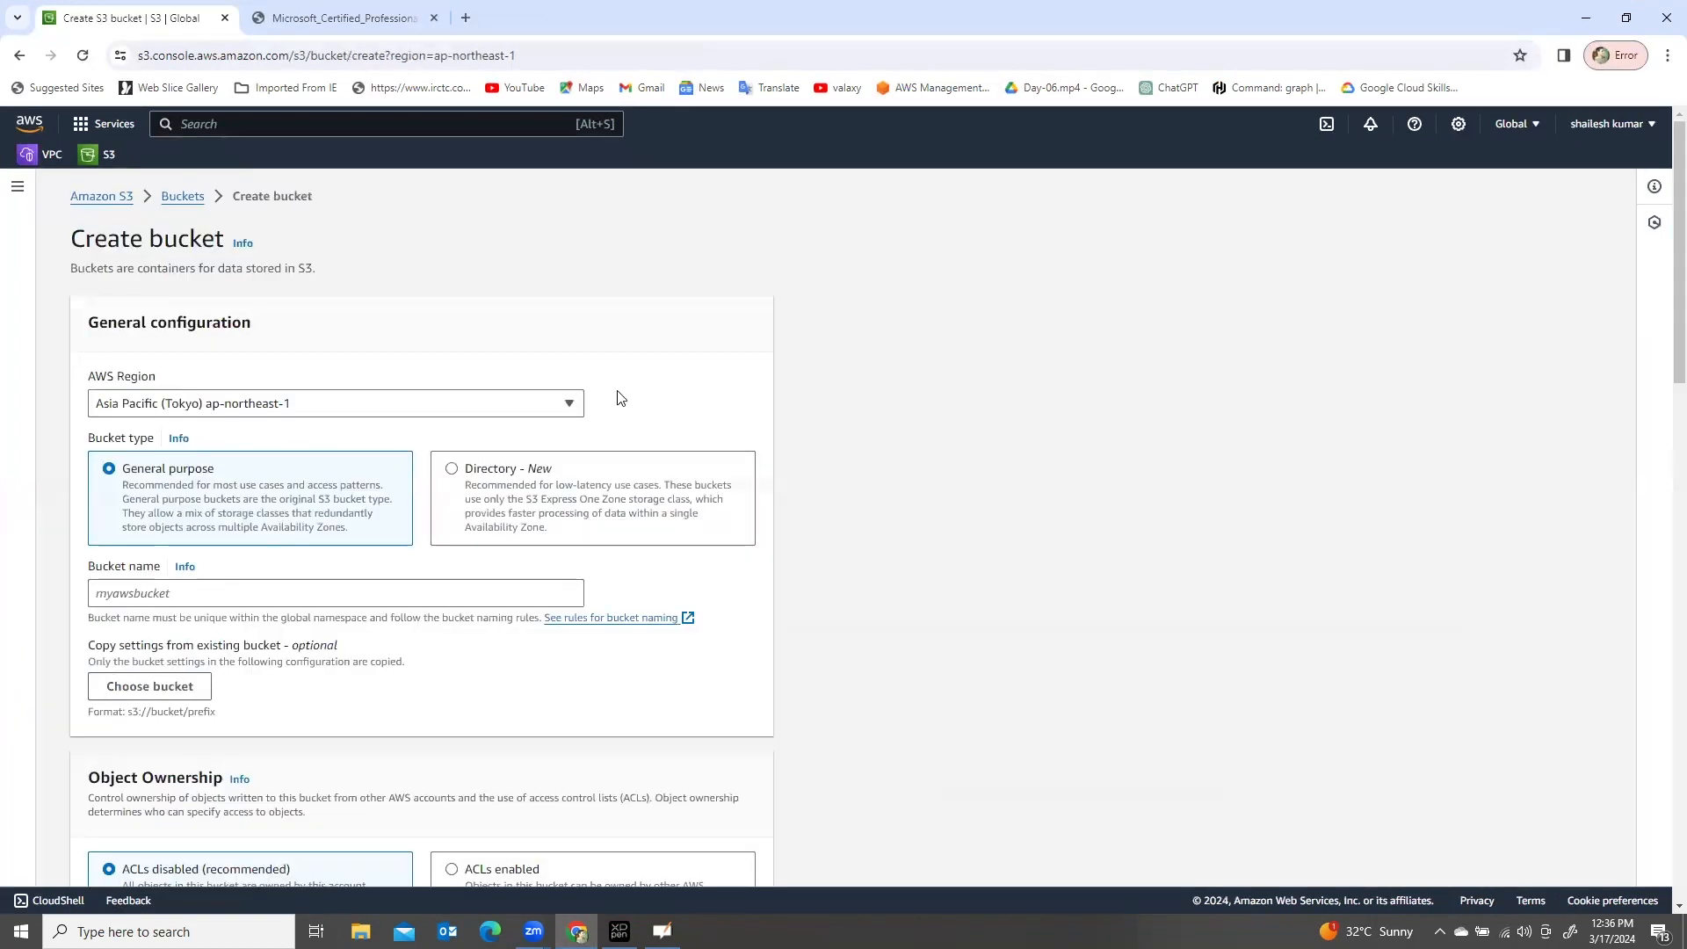
Step: Set the new bucket's AWS Region to Asia Pacific (Singapore) ap-southeast-1
{"action": "left_click", "coordinate": [367, 403]}
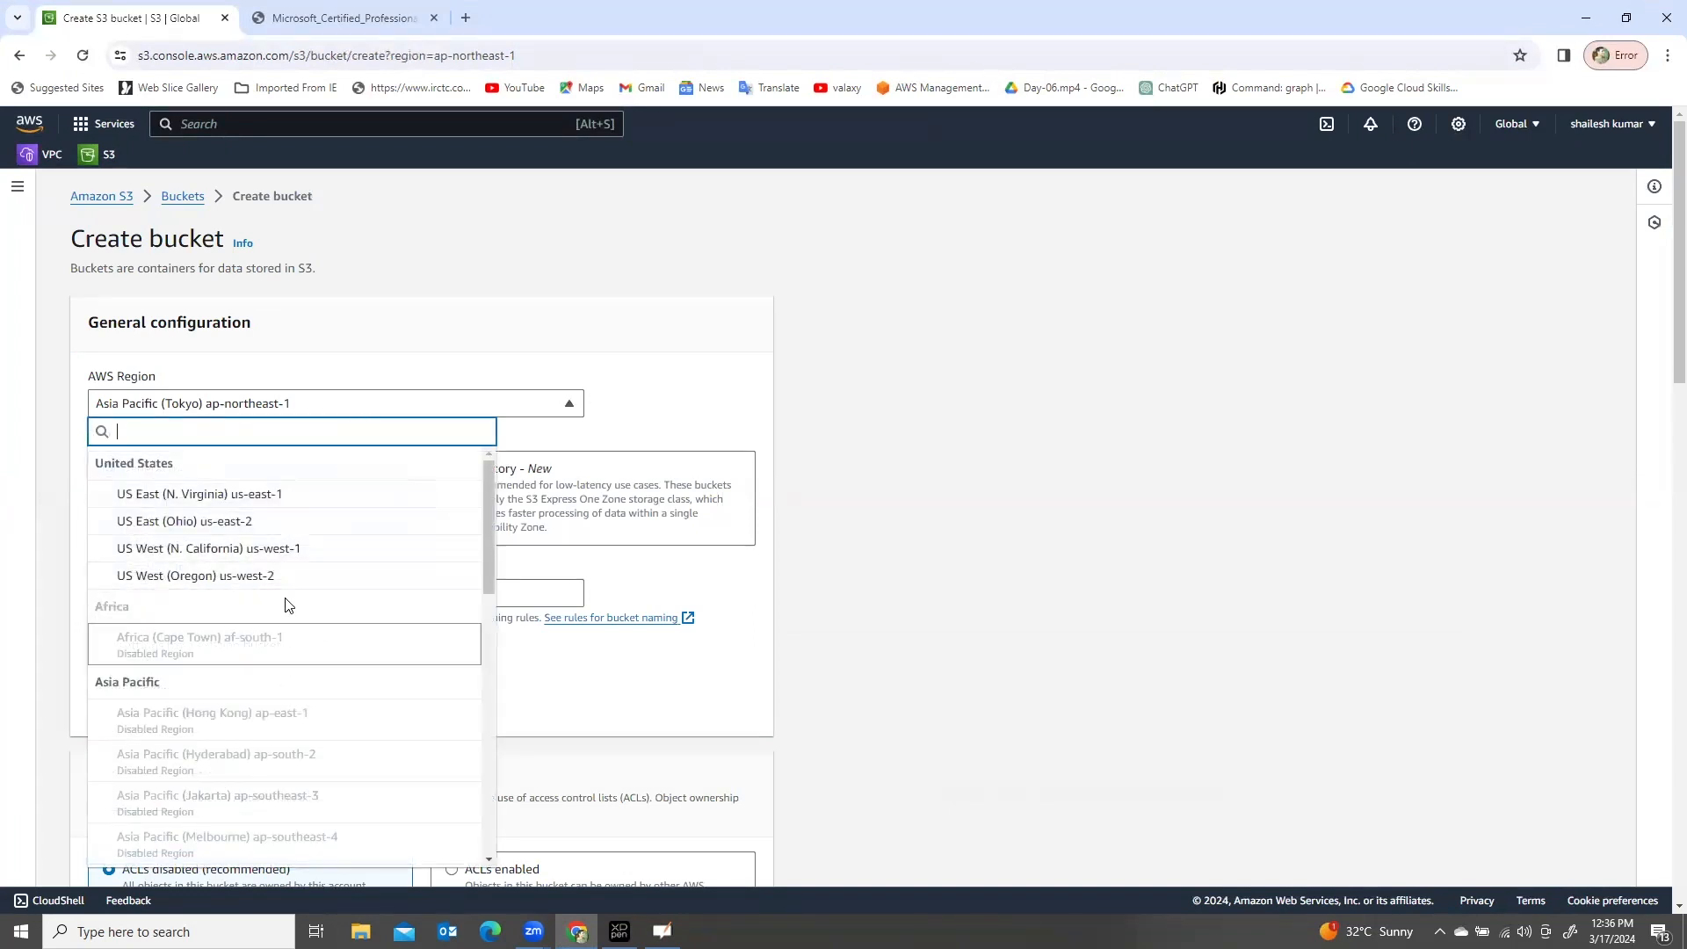
{"action": "scroll", "coordinate": [290, 616], "scroll_direction": "down", "scroll_amount": 6}
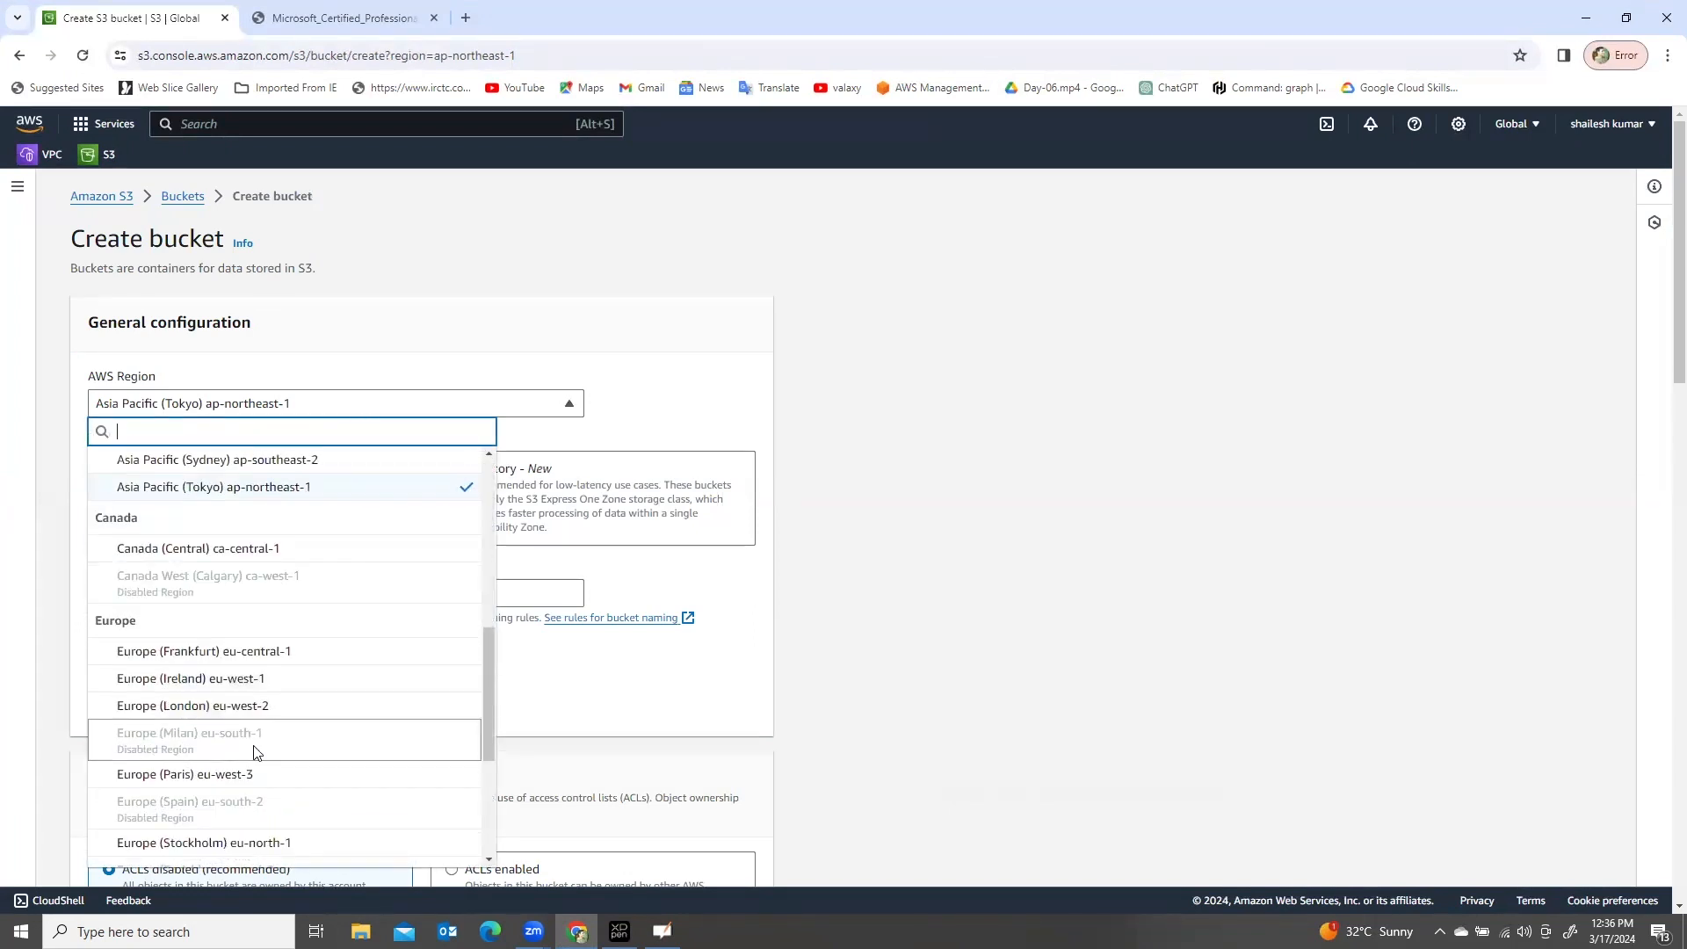
{"action": "scroll", "coordinate": [255, 753], "scroll_direction": "down", "scroll_amount": 2}
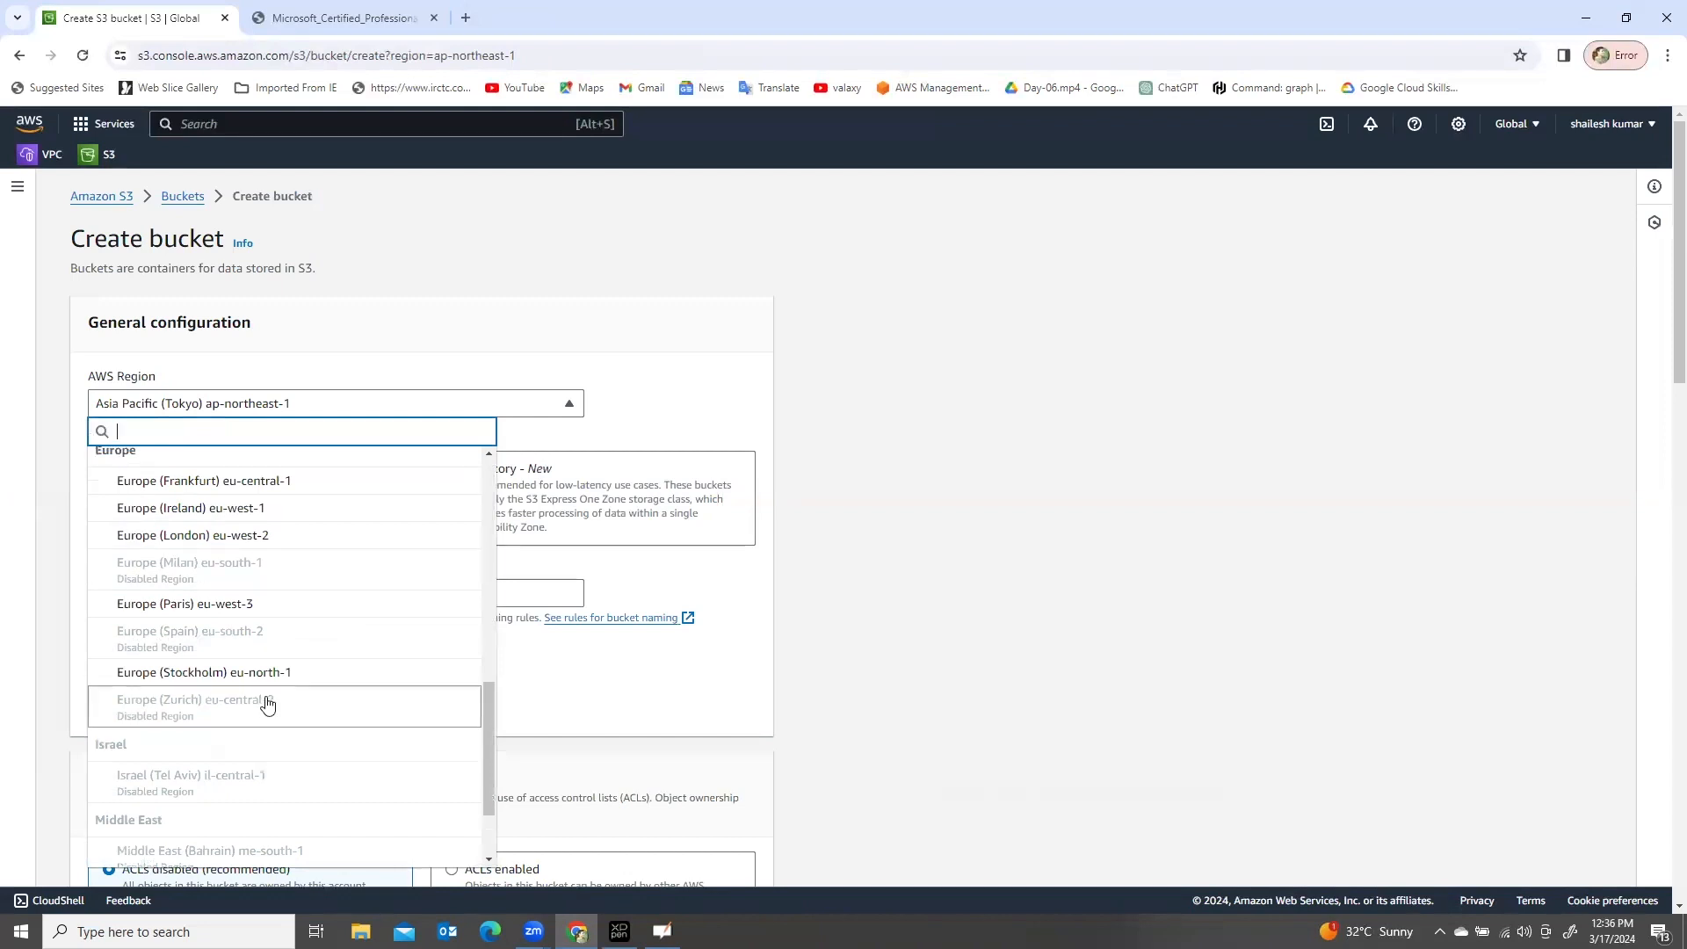
{"action": "scroll", "coordinate": [263, 703], "scroll_direction": "up", "scroll_amount": 4}
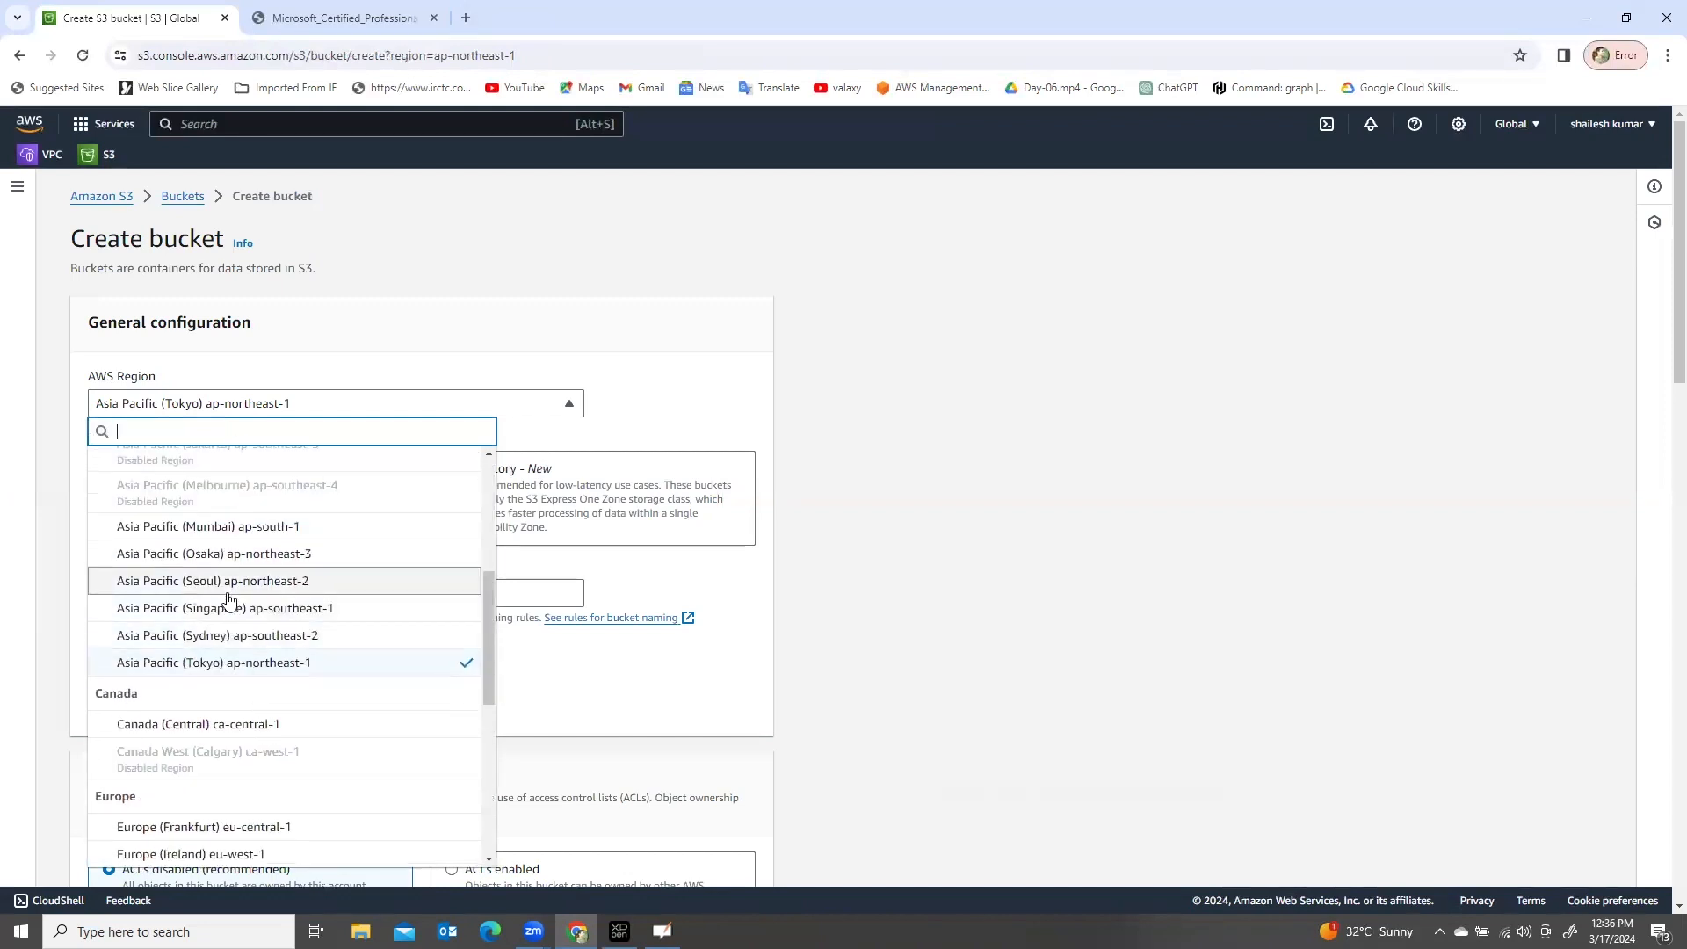
{"action": "left_click", "coordinate": [242, 610]}
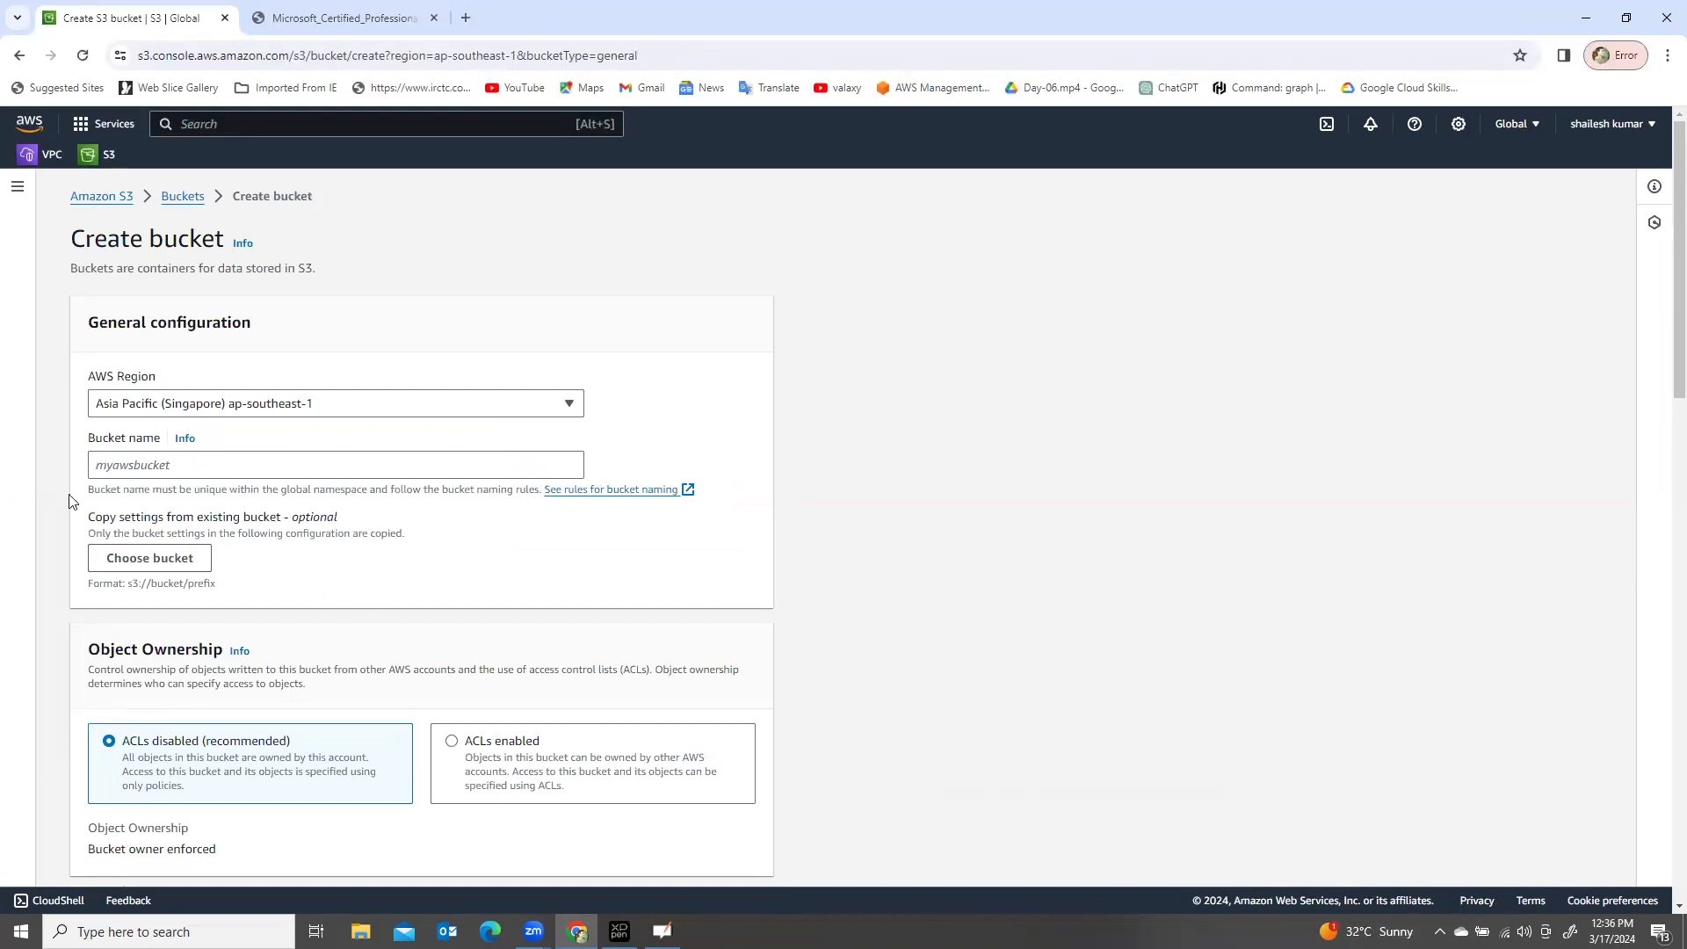
Step: Name the new bucket myversioningbucket001
{"action": "left_click", "coordinate": [116, 468]}
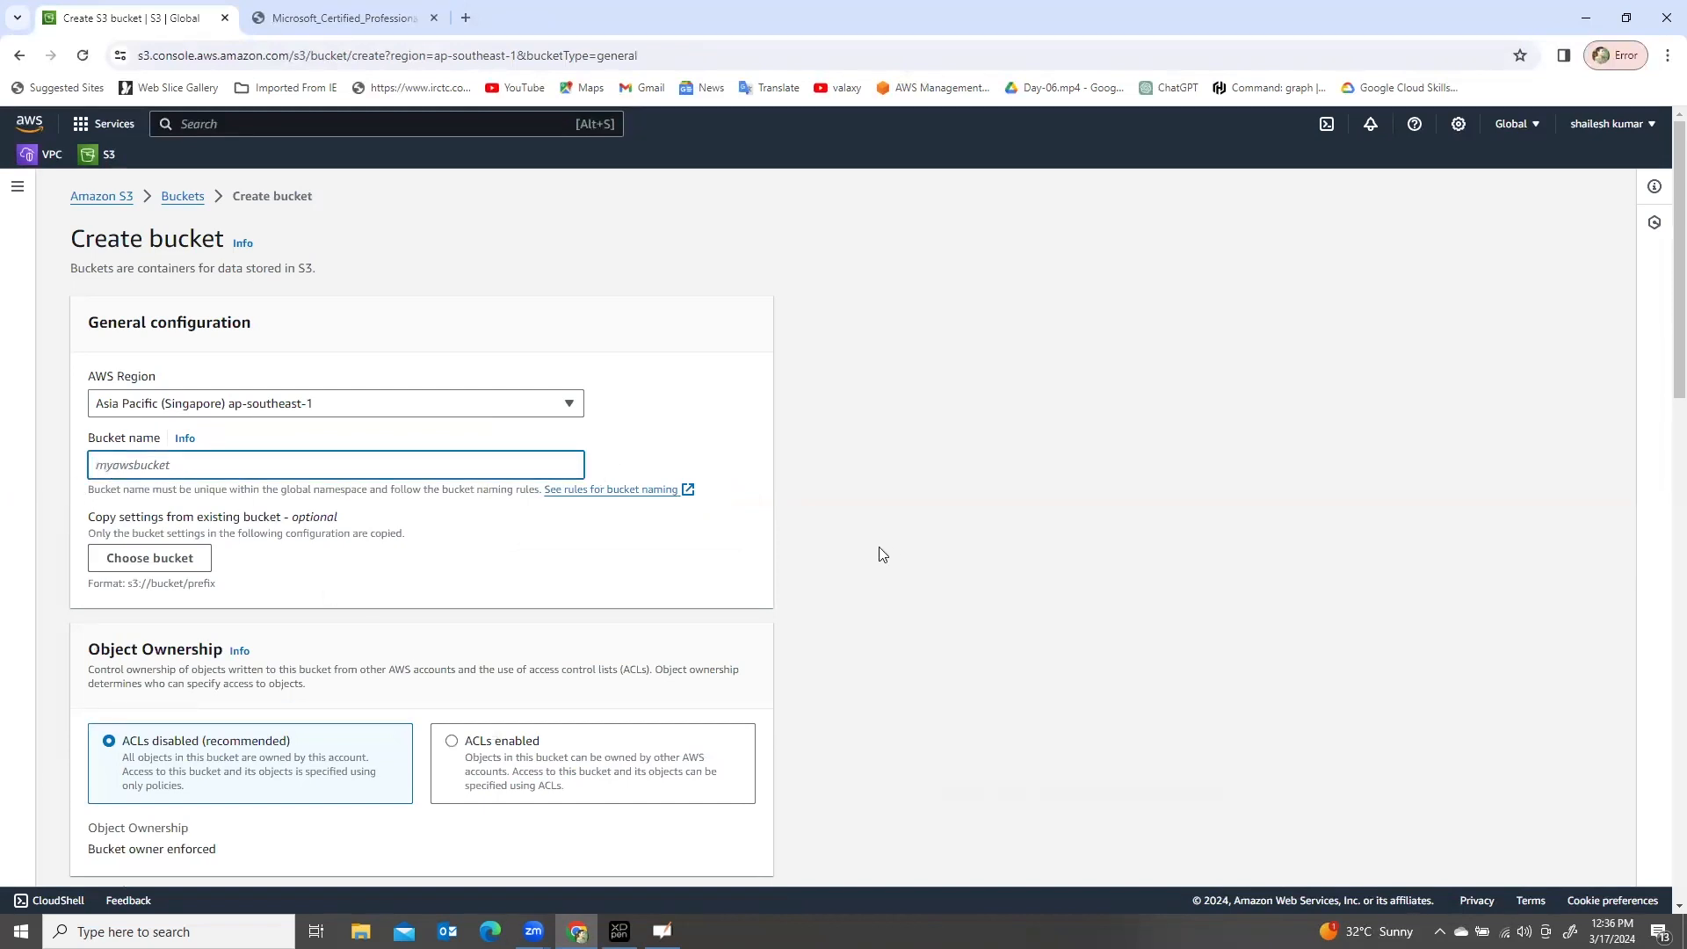
{"action": "type", "text": "myversioningbucket001"}
{"action": "left_click", "coordinate": [465, 610]}
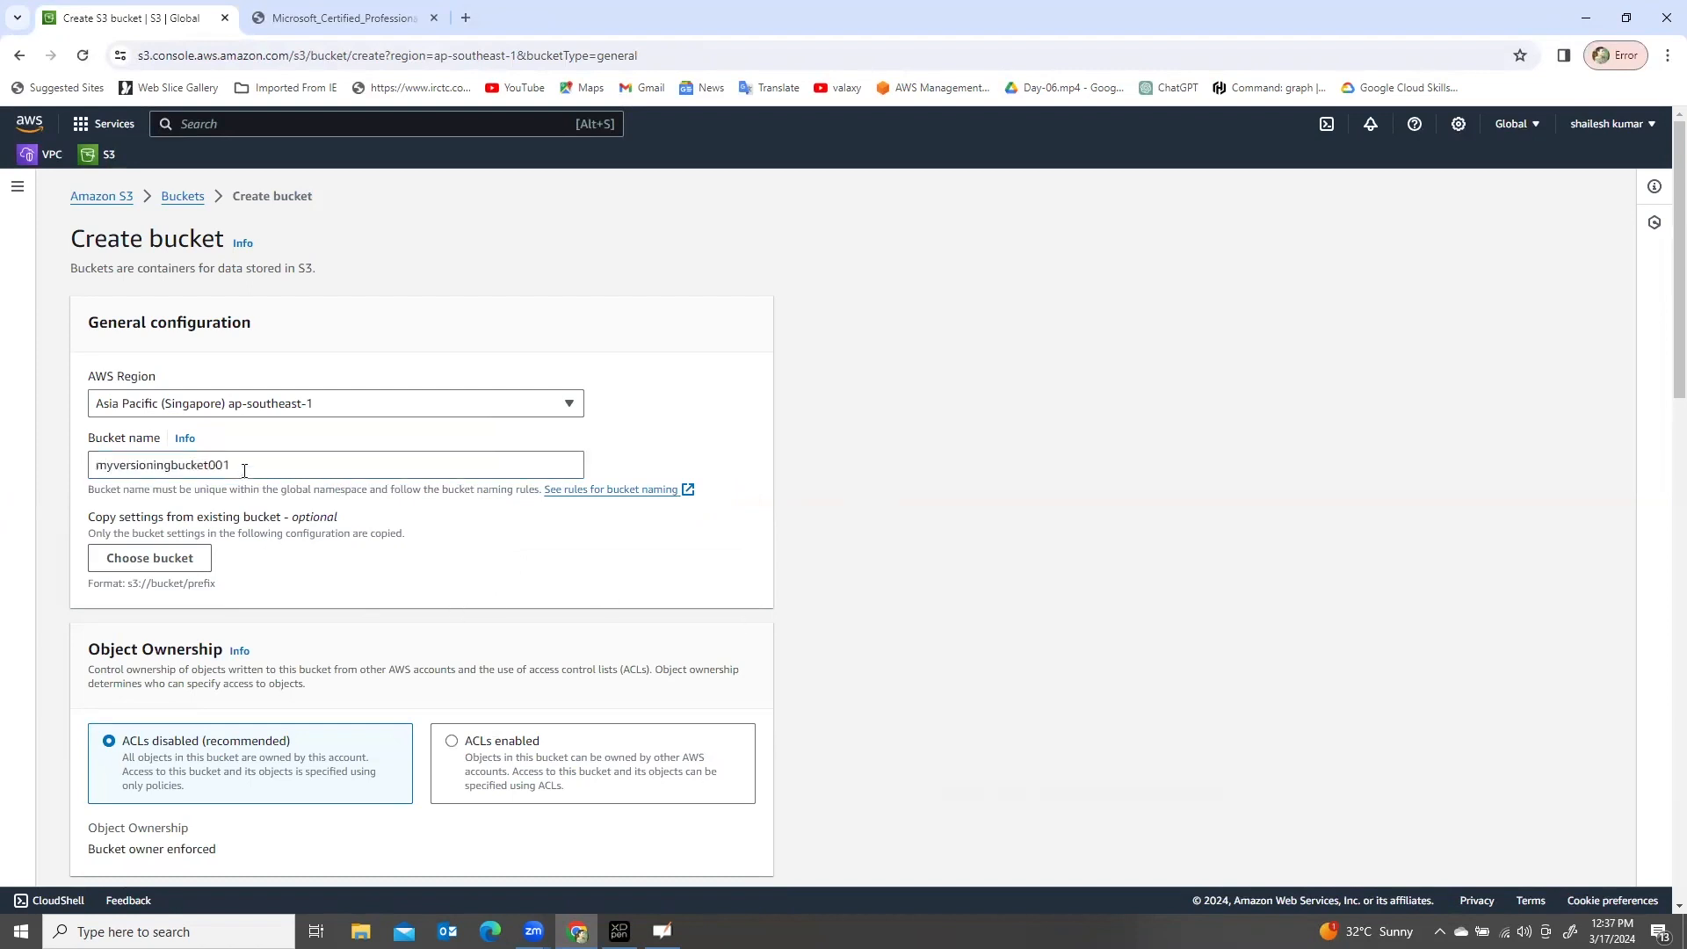
{"action": "left_click_drag", "start_coordinate": [234, 464], "coordinate": [70, 454]}
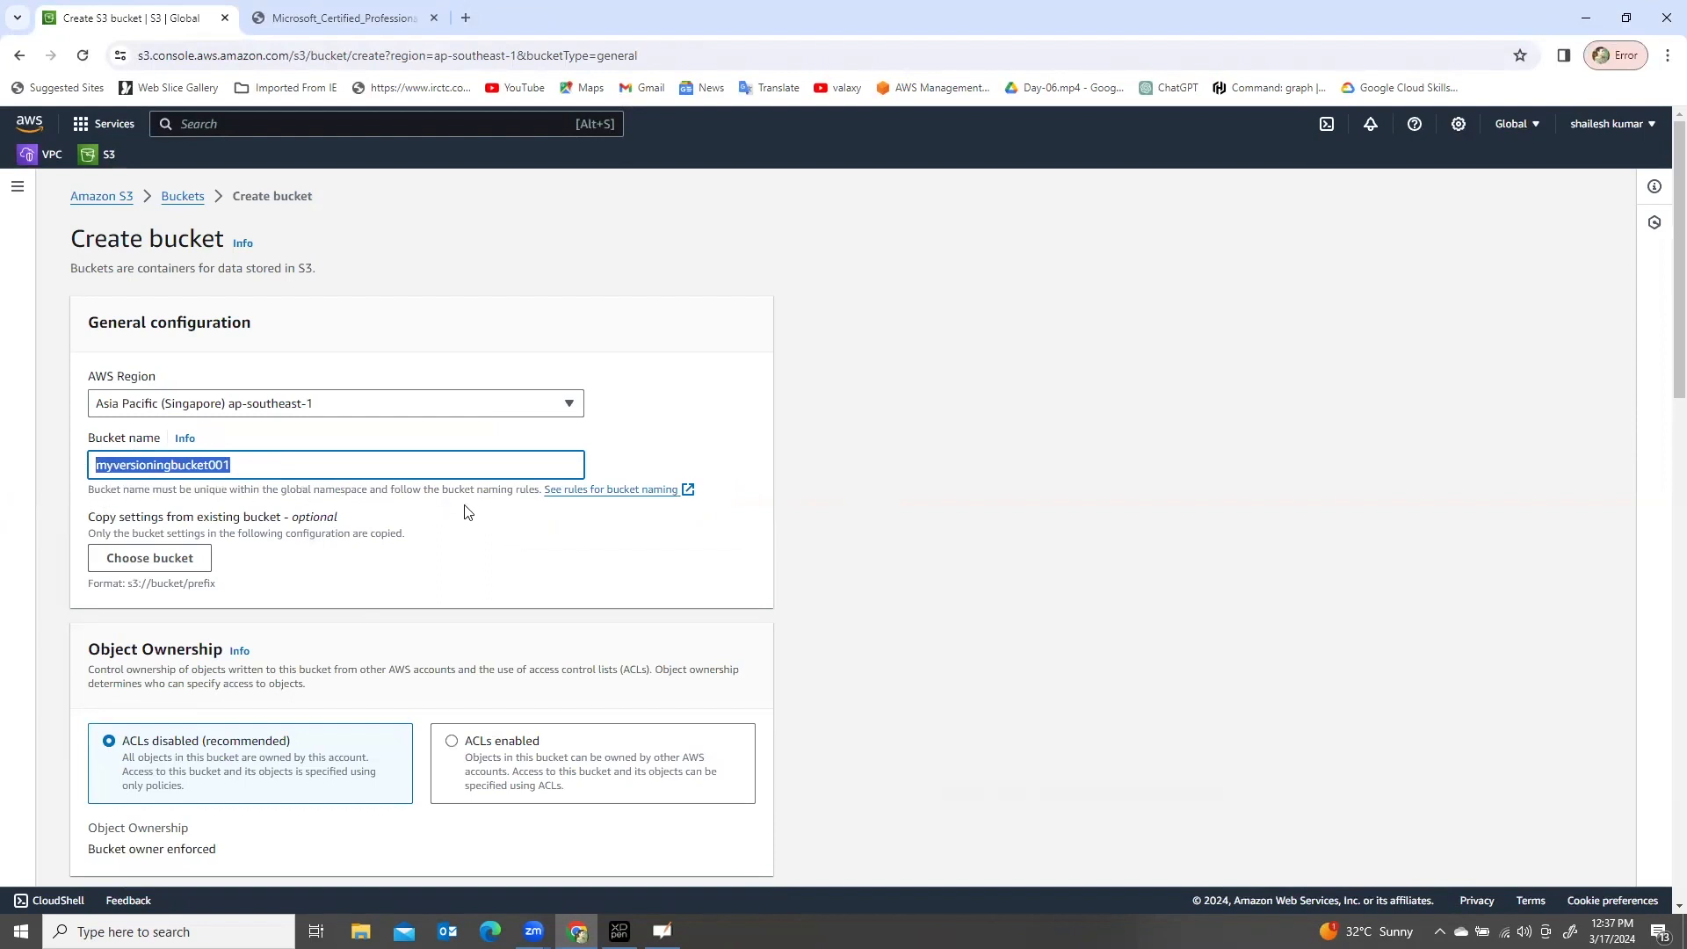
{"action": "left_click", "coordinate": [619, 495]}
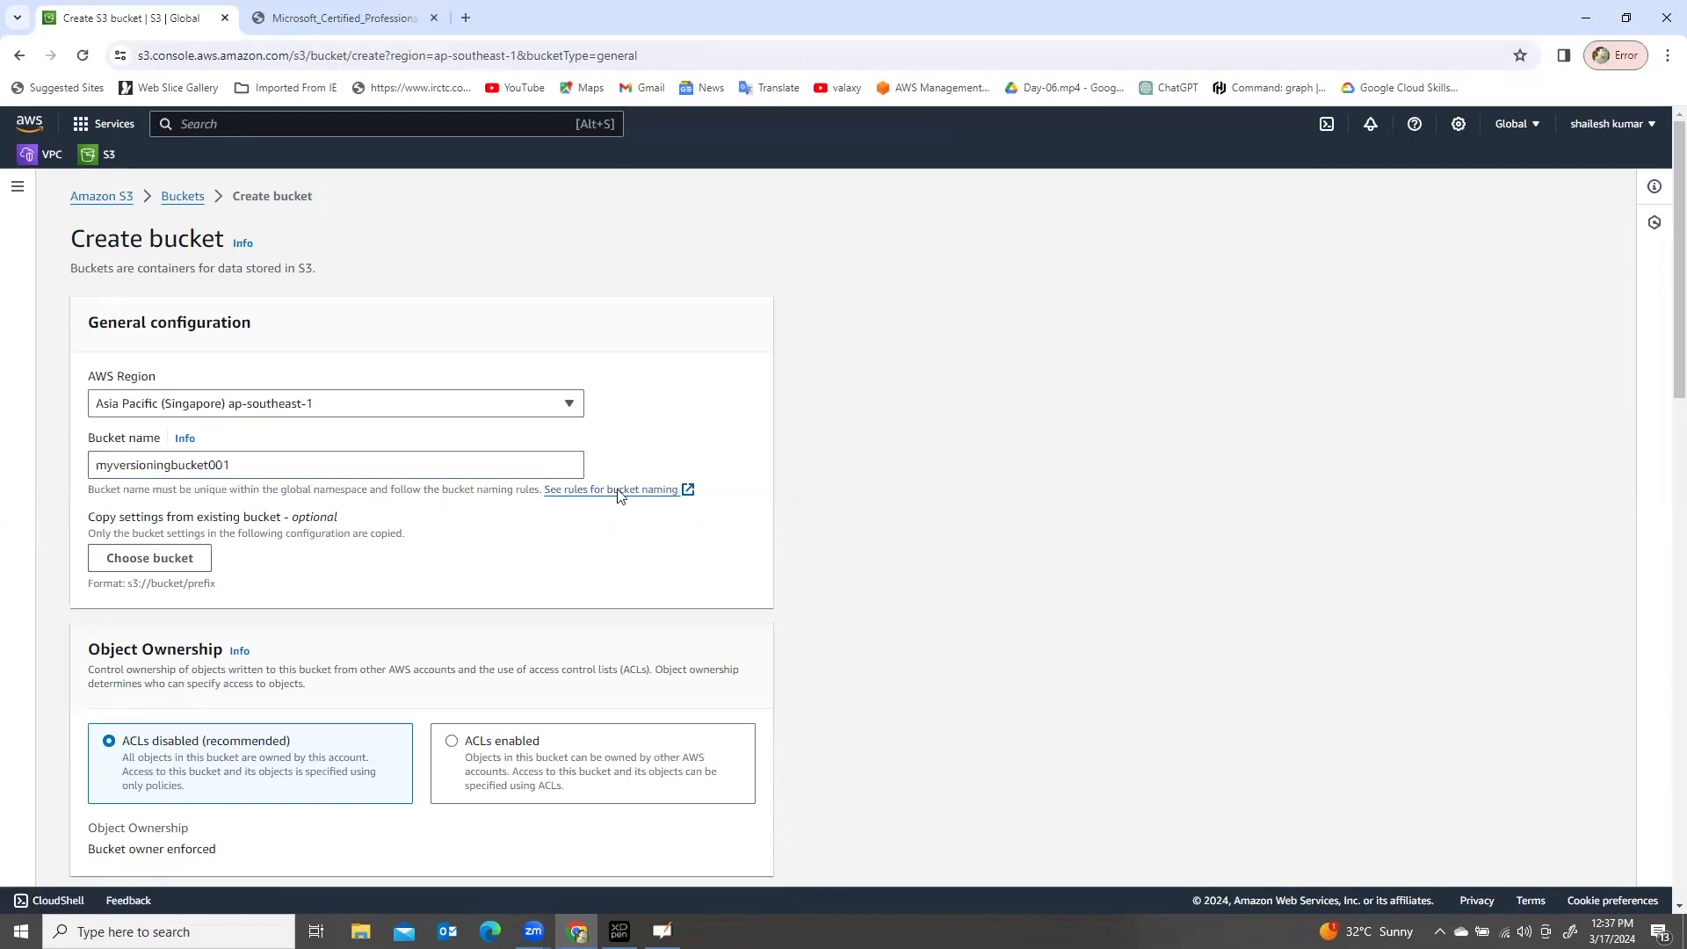
Step: Review the general purpose bucket naming rules, including the allowed name length, and close both the unneeded Microsoft certificate page and the rules page
{"action": "left_click", "coordinate": [619, 491]}
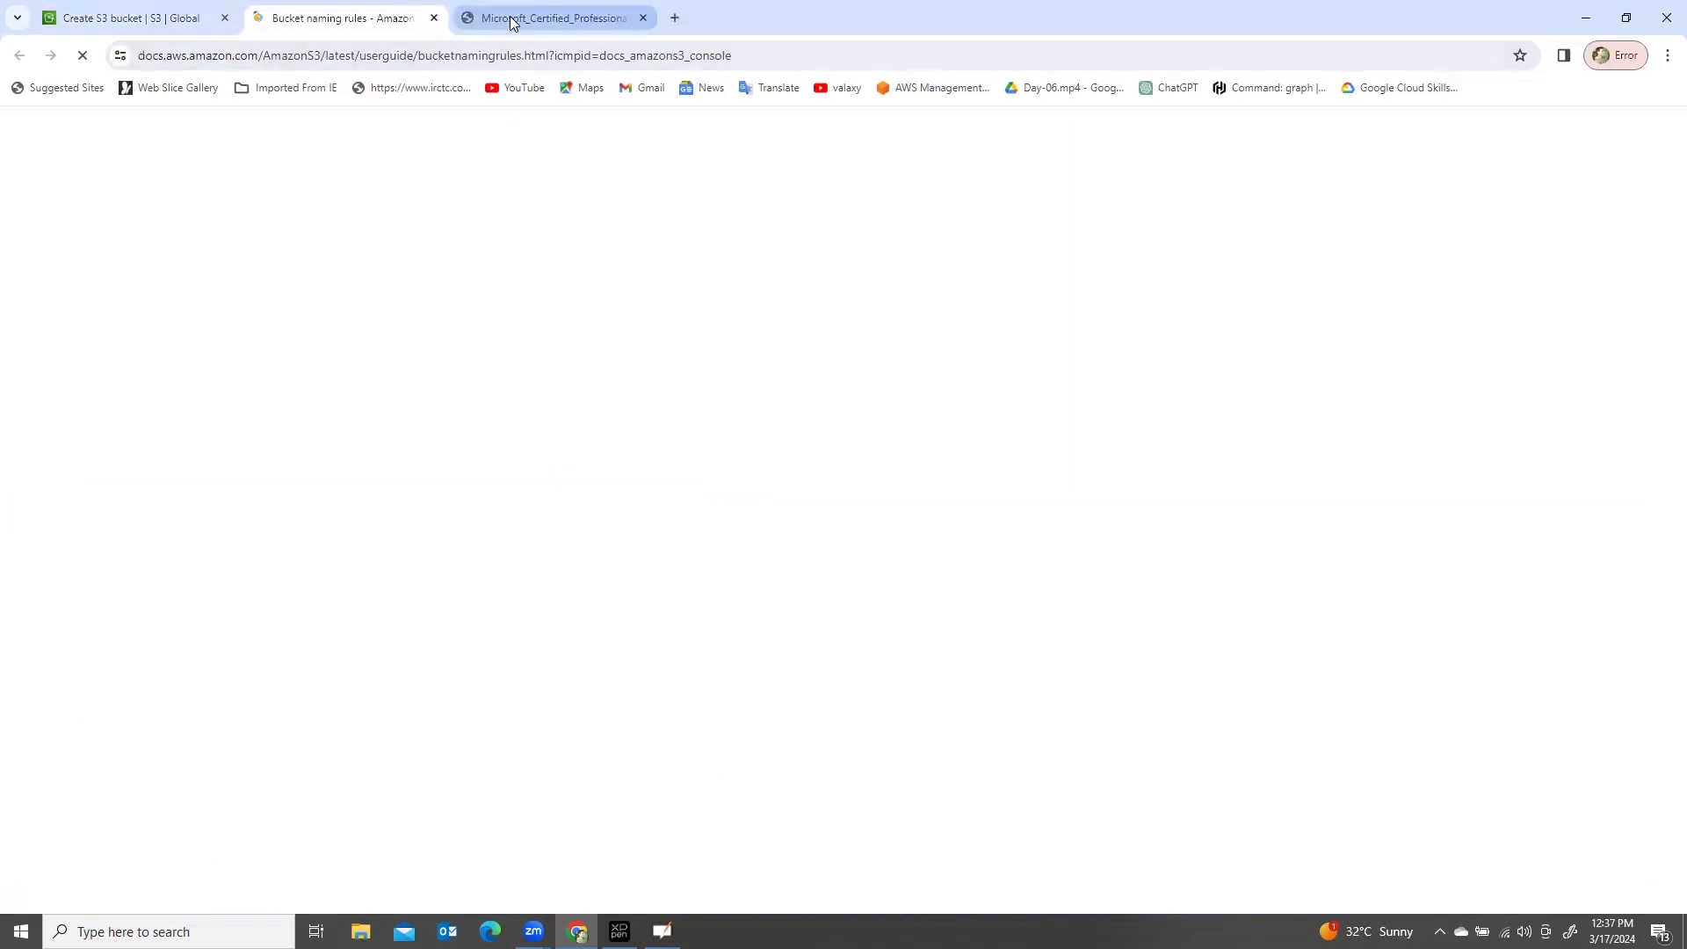
{"action": "left_click", "coordinate": [513, 19]}
{"action": "left_click", "coordinate": [643, 17]}
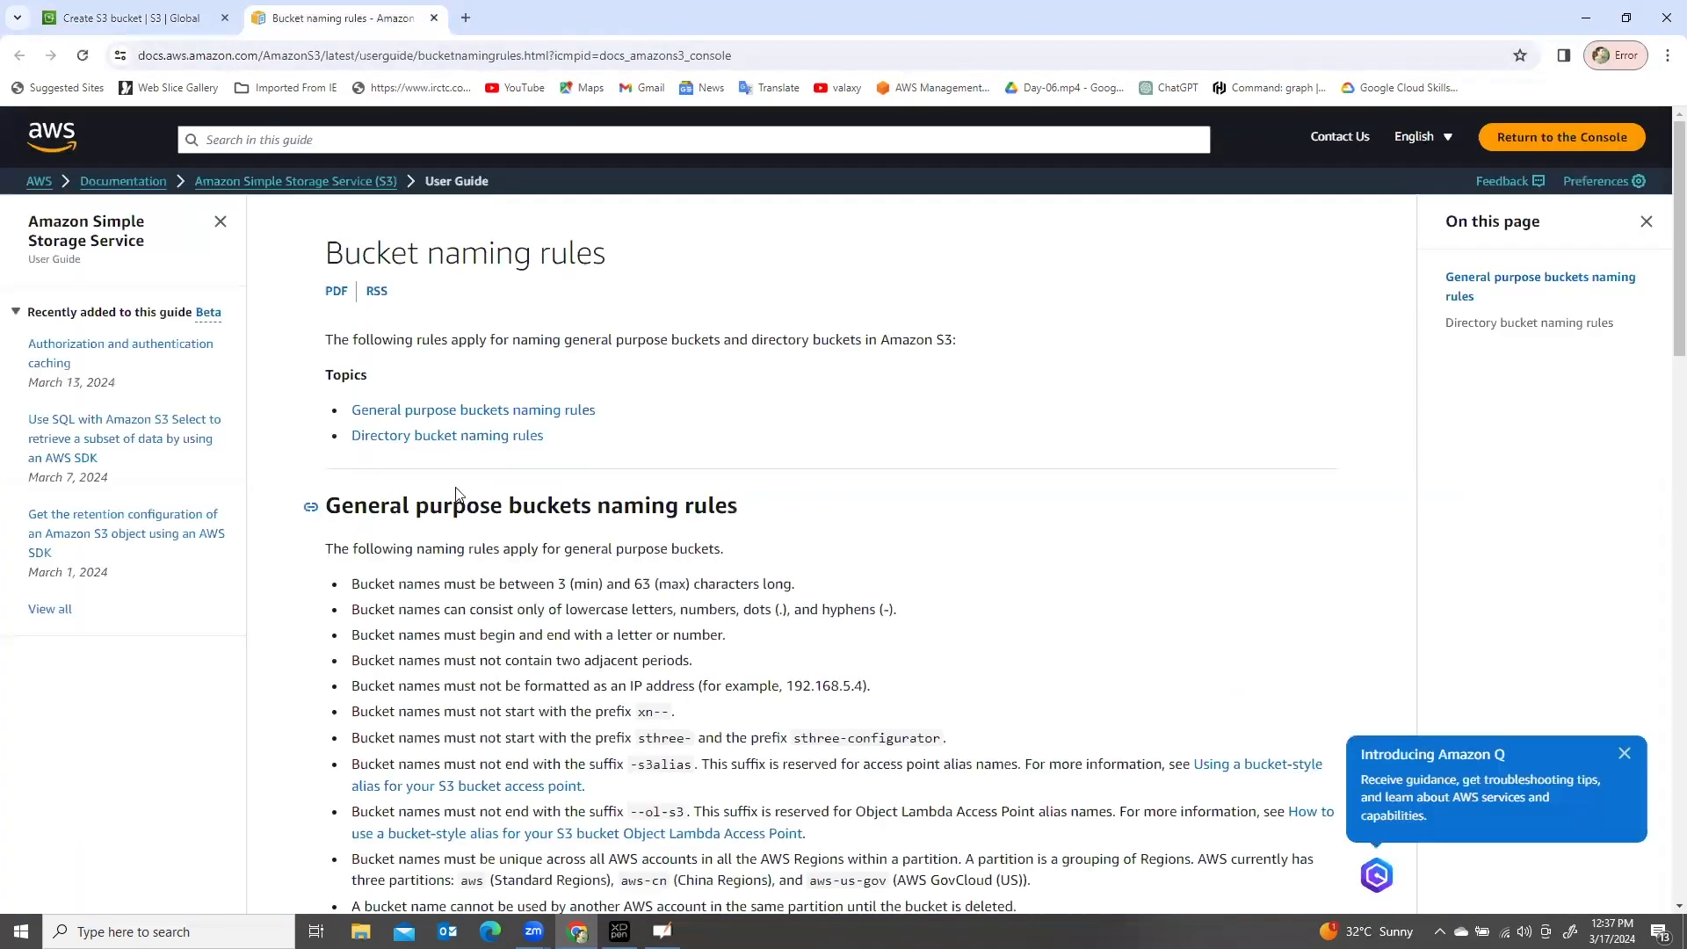
{"action": "scroll", "coordinate": [479, 520], "scroll_direction": "down", "scroll_amount": 2}
{"action": "scroll", "coordinate": [490, 527], "scroll_direction": "up", "scroll_amount": 2}
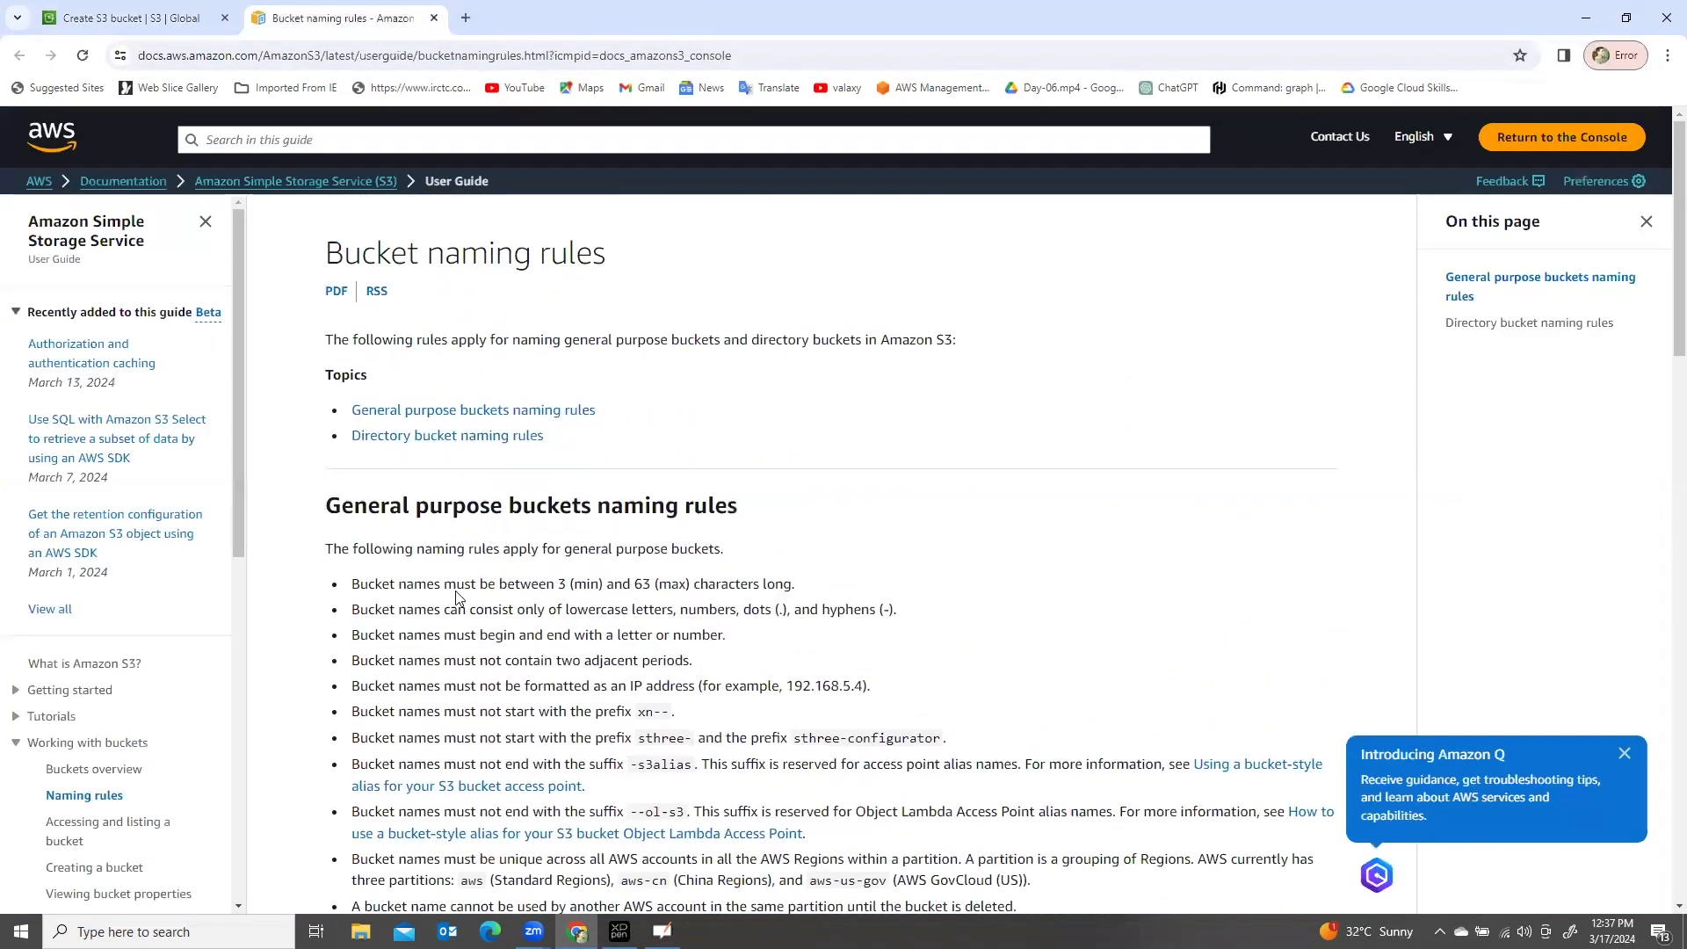
{"action": "left_click_drag", "start_coordinate": [352, 584], "coordinate": [686, 585]}
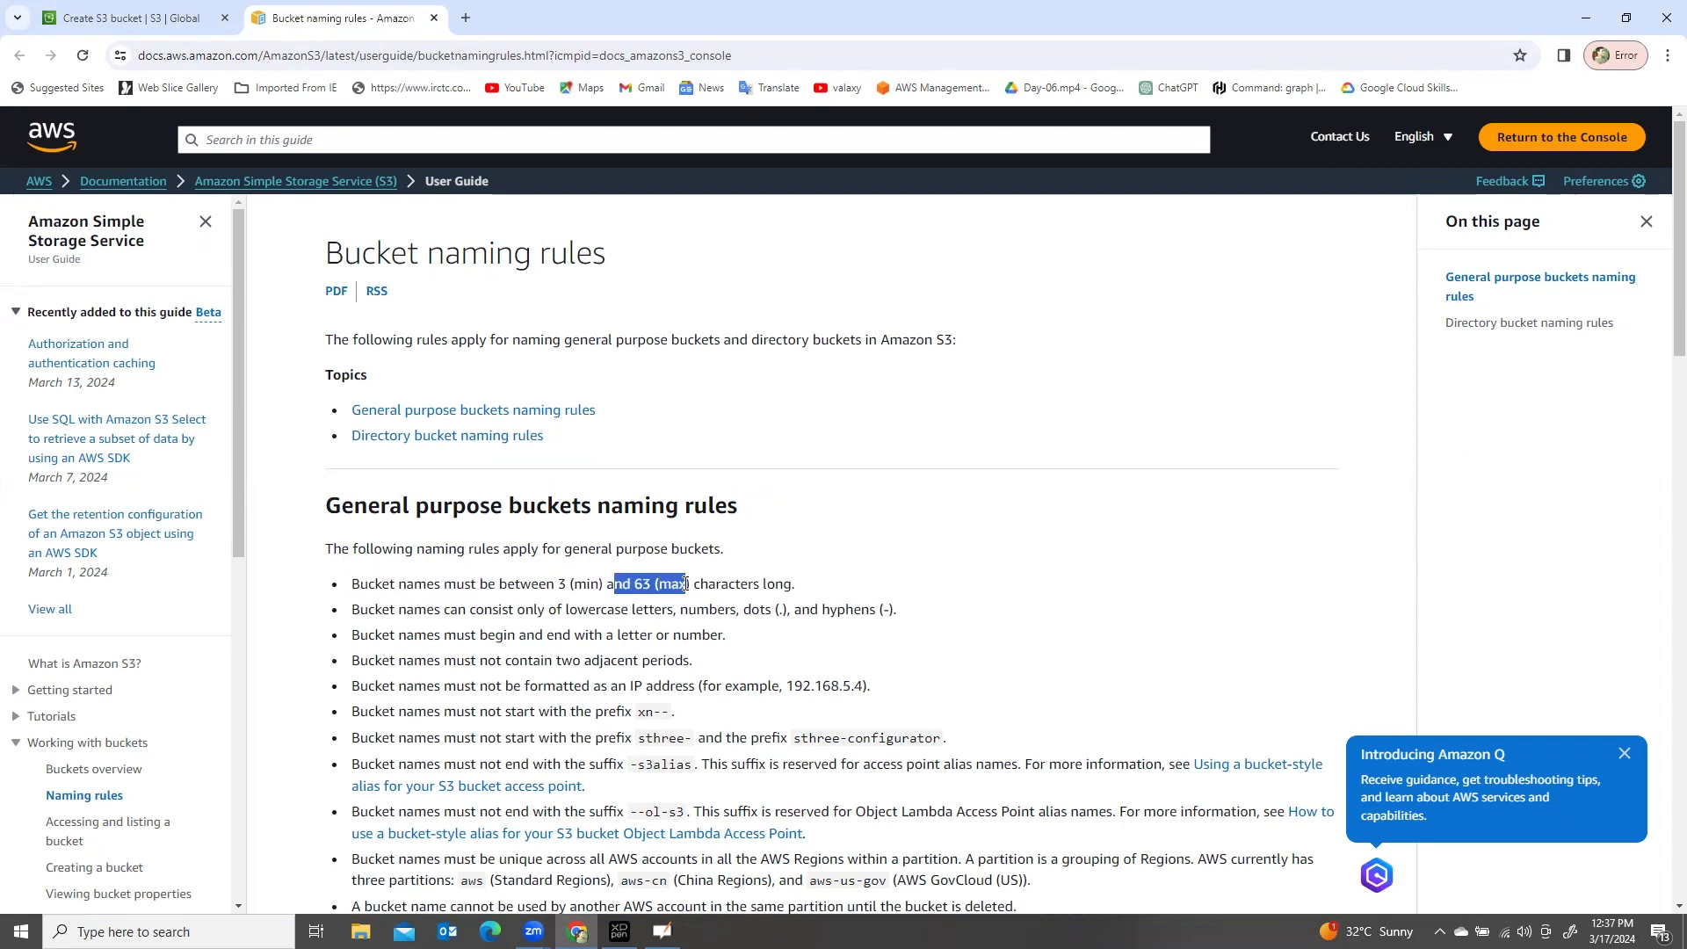
{"action": "scroll", "coordinate": [513, 605], "scroll_direction": "down", "scroll_amount": 3}
{"action": "scroll", "coordinate": [545, 661], "scroll_direction": "up", "scroll_amount": 3}
{"action": "left_click", "coordinate": [434, 18]}
Step: Enable ACLs under Object Ownership for the new bucket
{"action": "scroll", "coordinate": [419, 569], "scroll_direction": "down", "scroll_amount": 1}
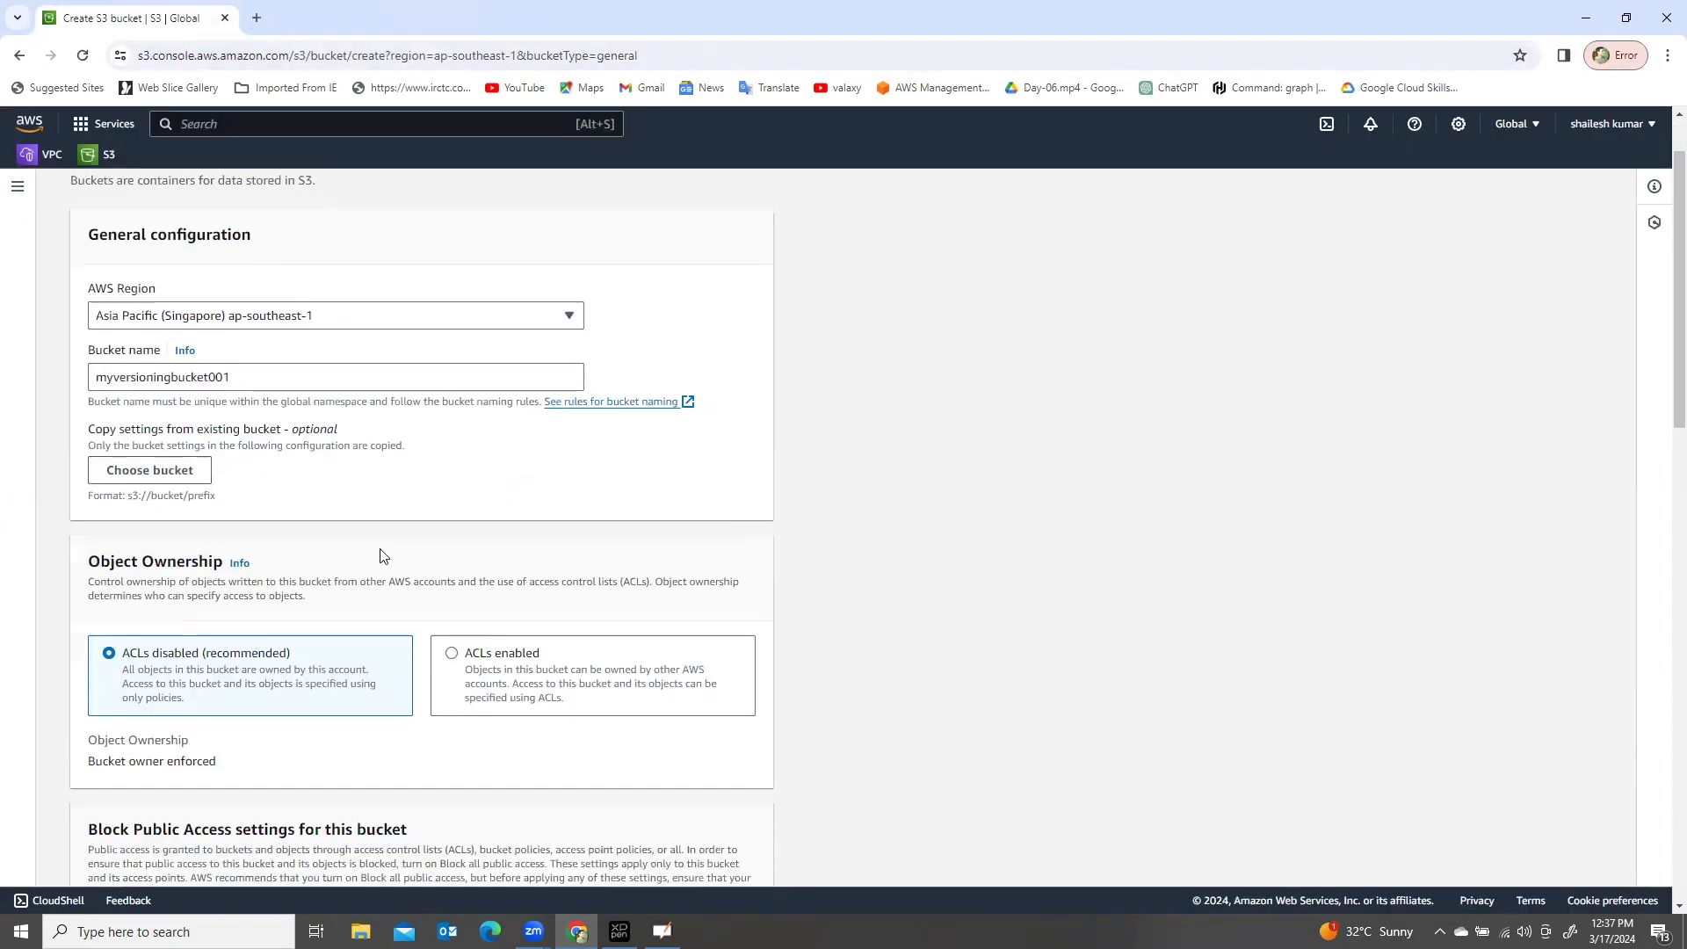
{"action": "scroll", "coordinate": [377, 545], "scroll_direction": "down", "scroll_amount": 3}
{"action": "left_click", "coordinate": [453, 392]}
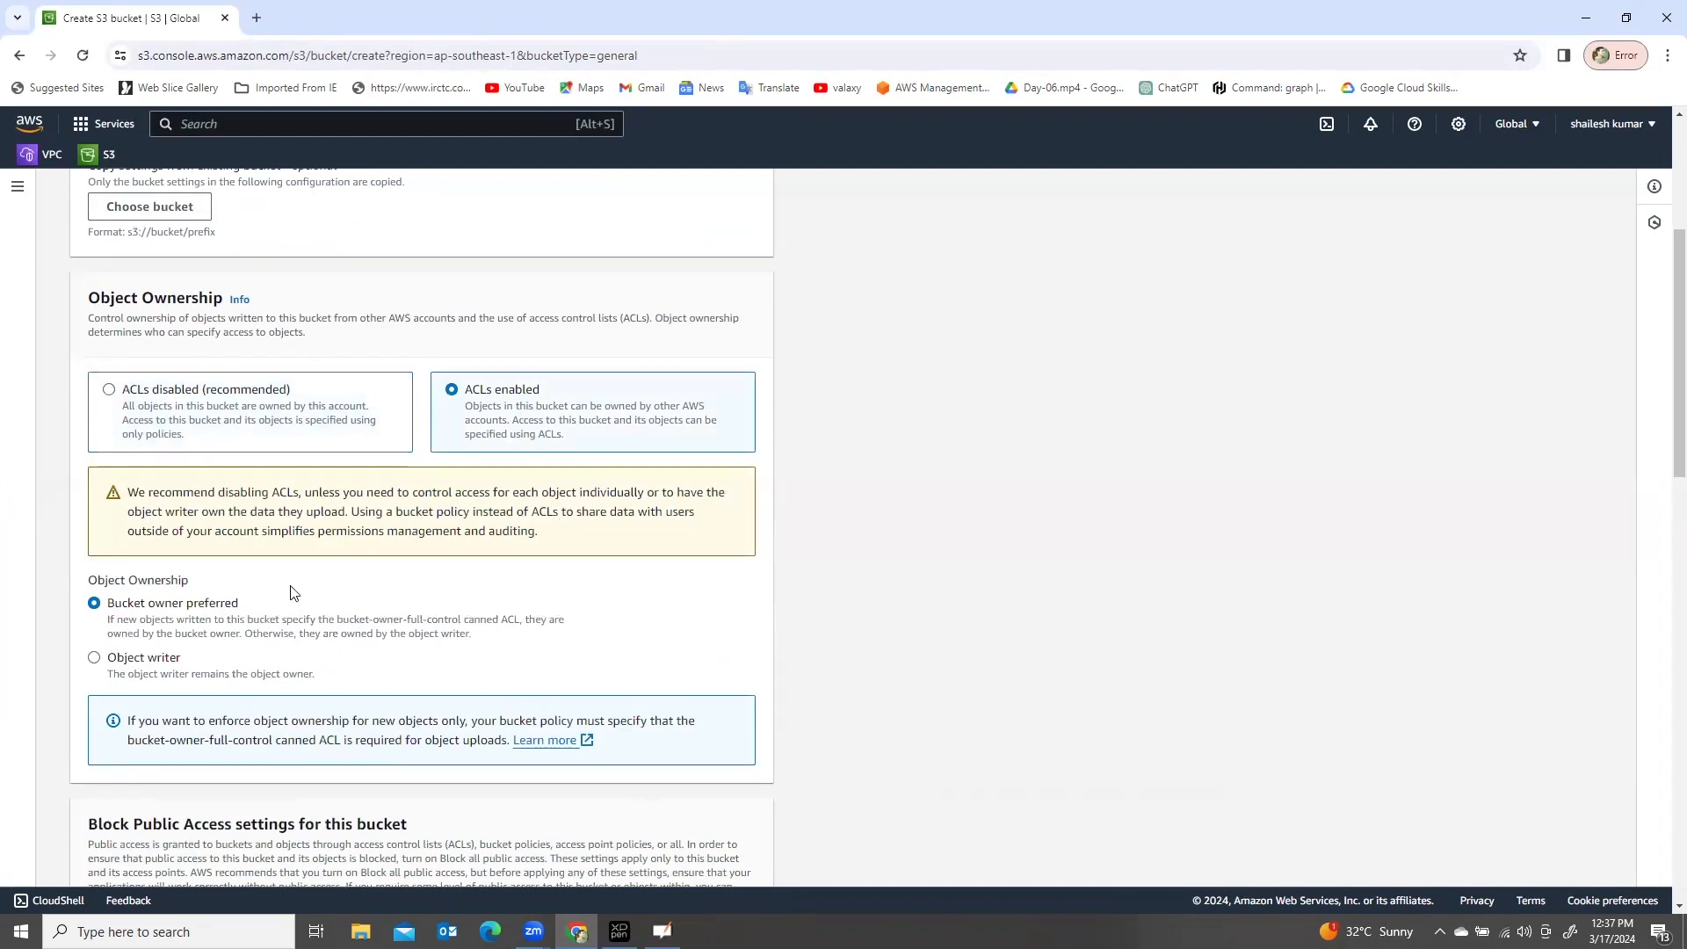
Step: Turn off Block all public access for the bucket and acknowledge that its objects might become public
{"action": "scroll", "coordinate": [299, 571], "scroll_direction": "down", "scroll_amount": 2}
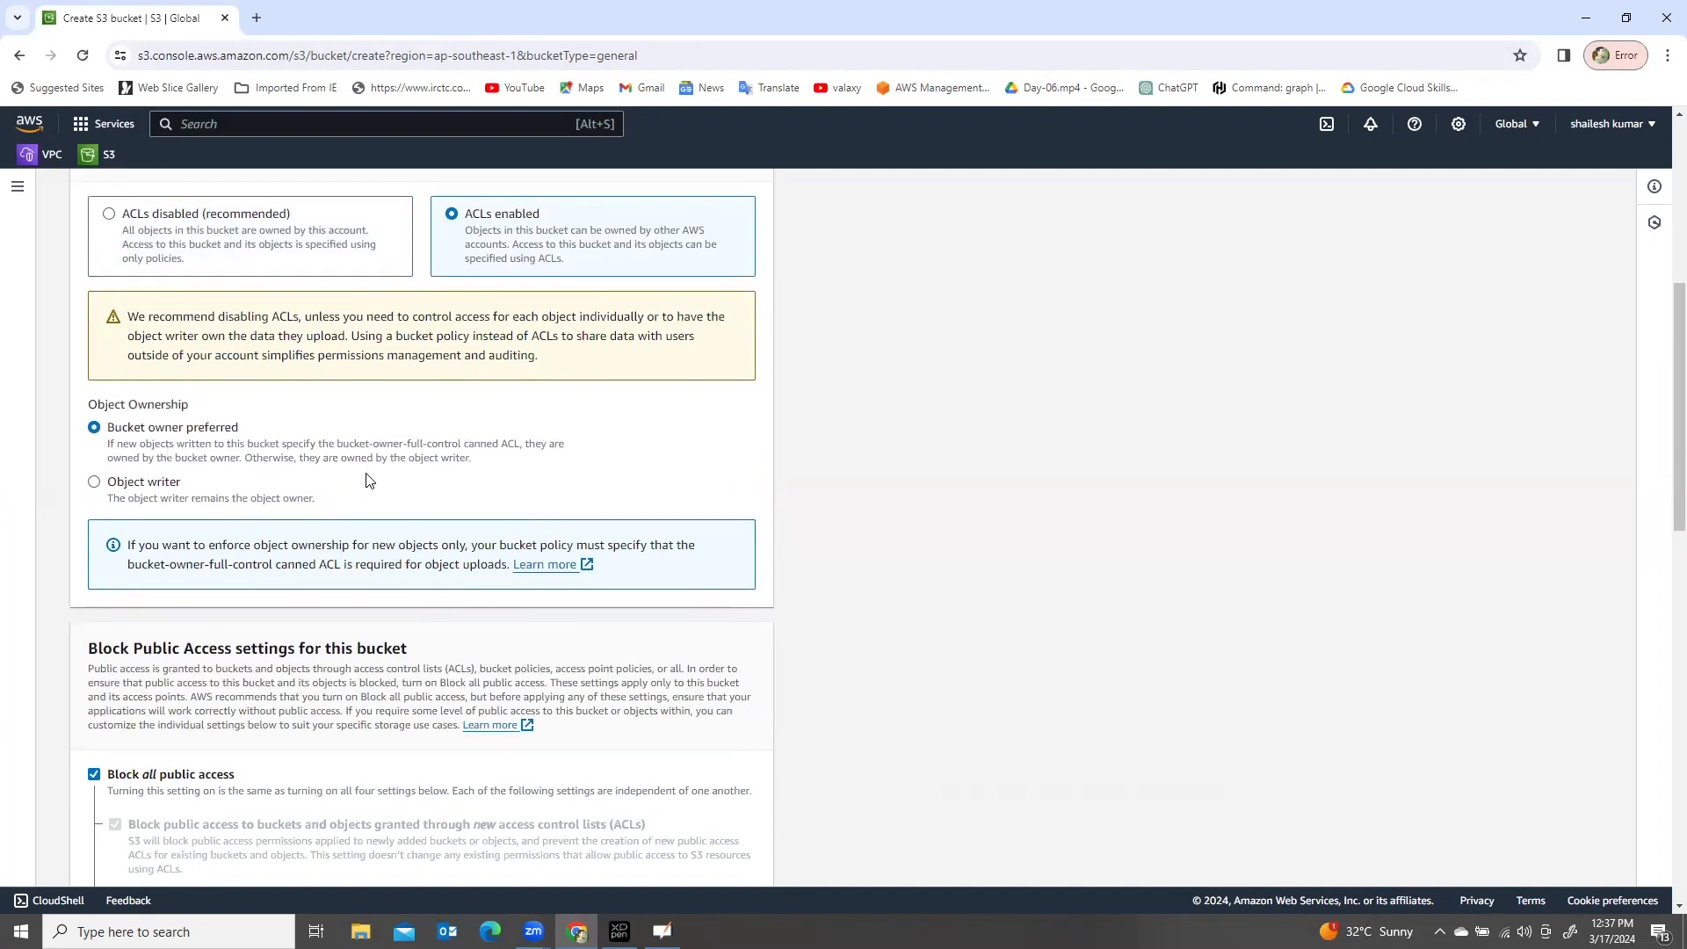
{"action": "scroll", "coordinate": [366, 482], "scroll_direction": "down", "scroll_amount": 4}
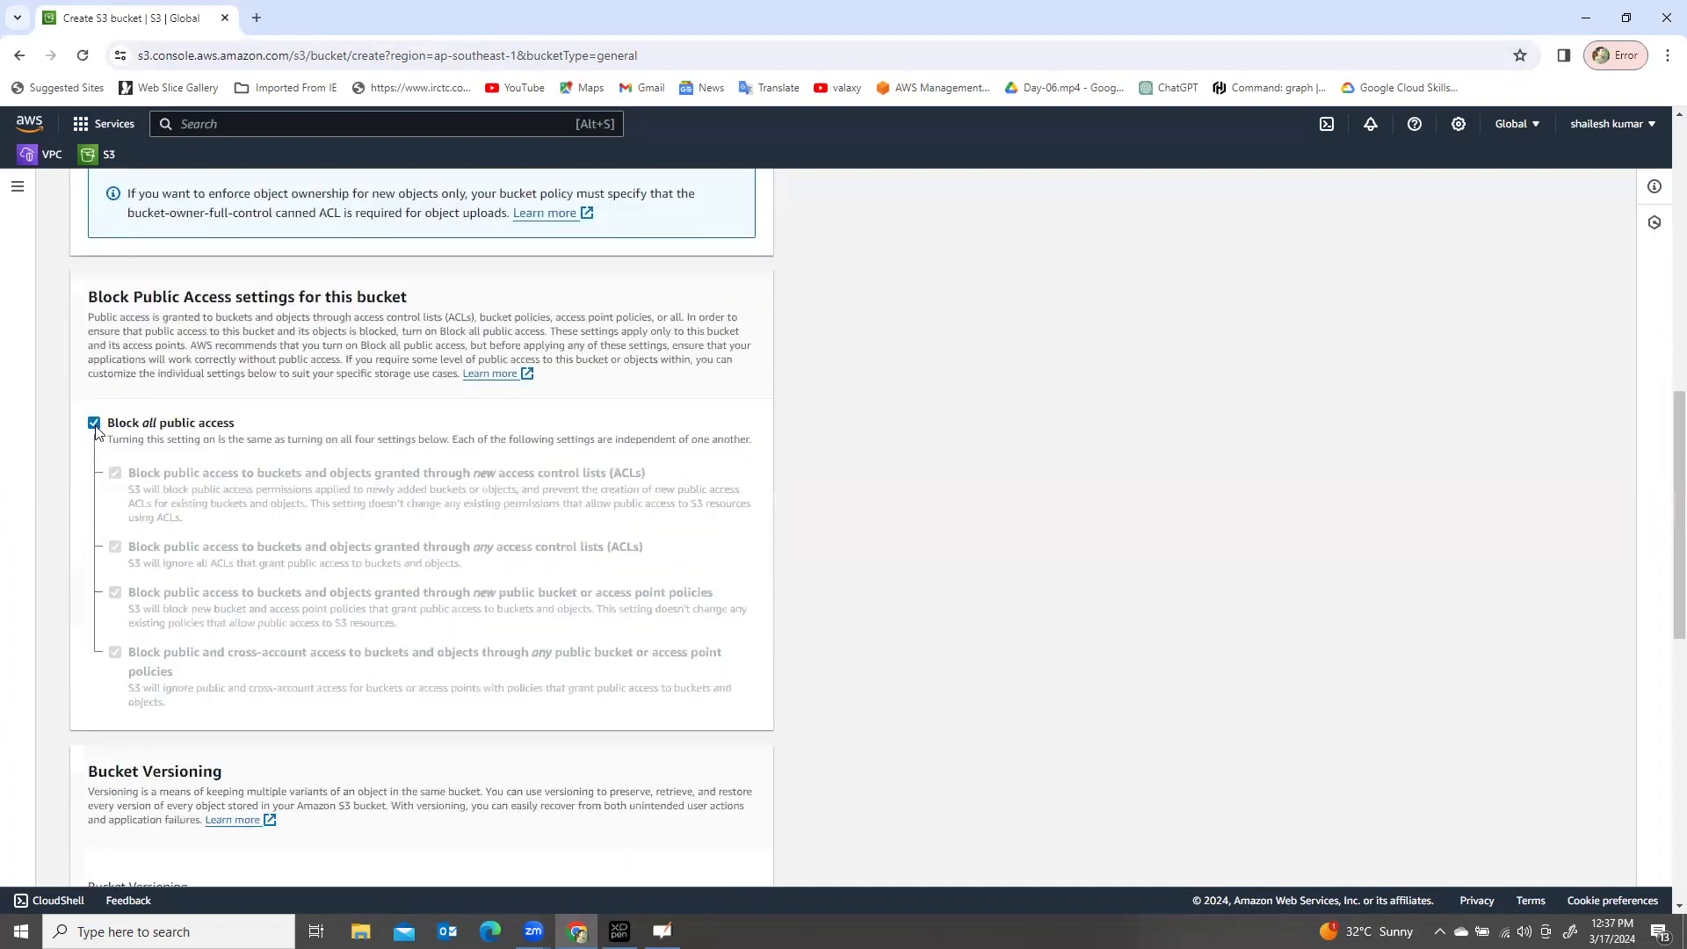
{"action": "left_click", "coordinate": [95, 423]}
{"action": "scroll", "coordinate": [303, 457], "scroll_direction": "down", "scroll_amount": 2}
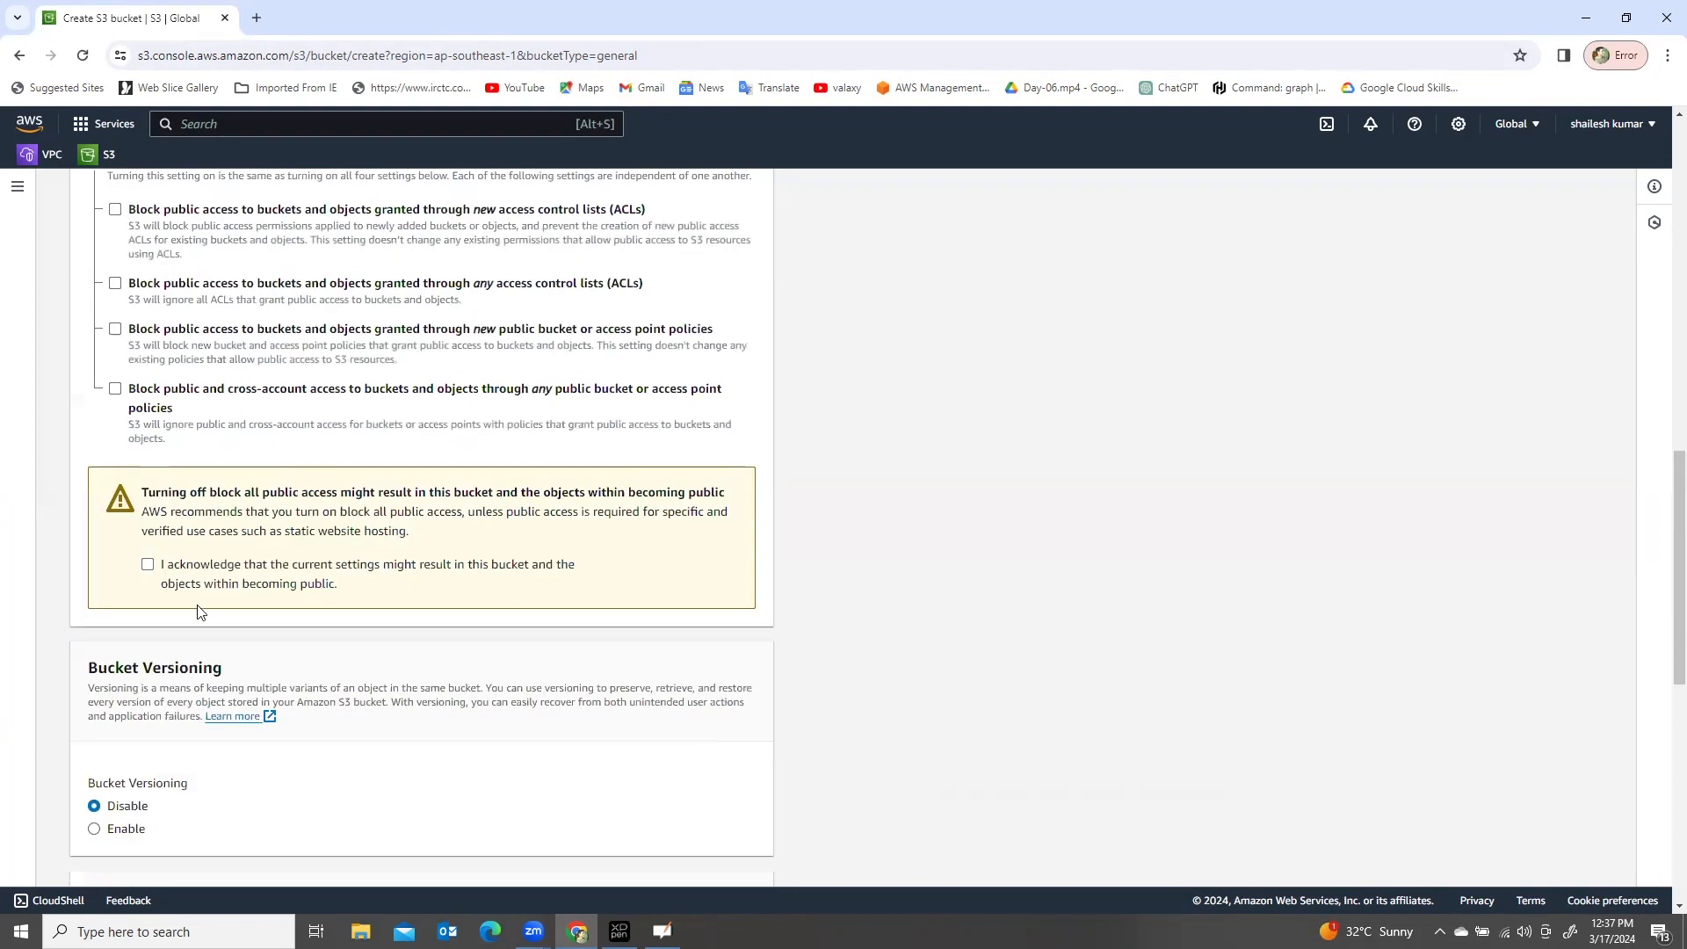
{"action": "left_click", "coordinate": [149, 564]}
Step: Enable Bucket Versioning for the new bucket
{"action": "scroll", "coordinate": [322, 574], "scroll_direction": "down", "scroll_amount": 1}
{"action": "scroll", "coordinate": [322, 573], "scroll_direction": "down", "scroll_amount": 7}
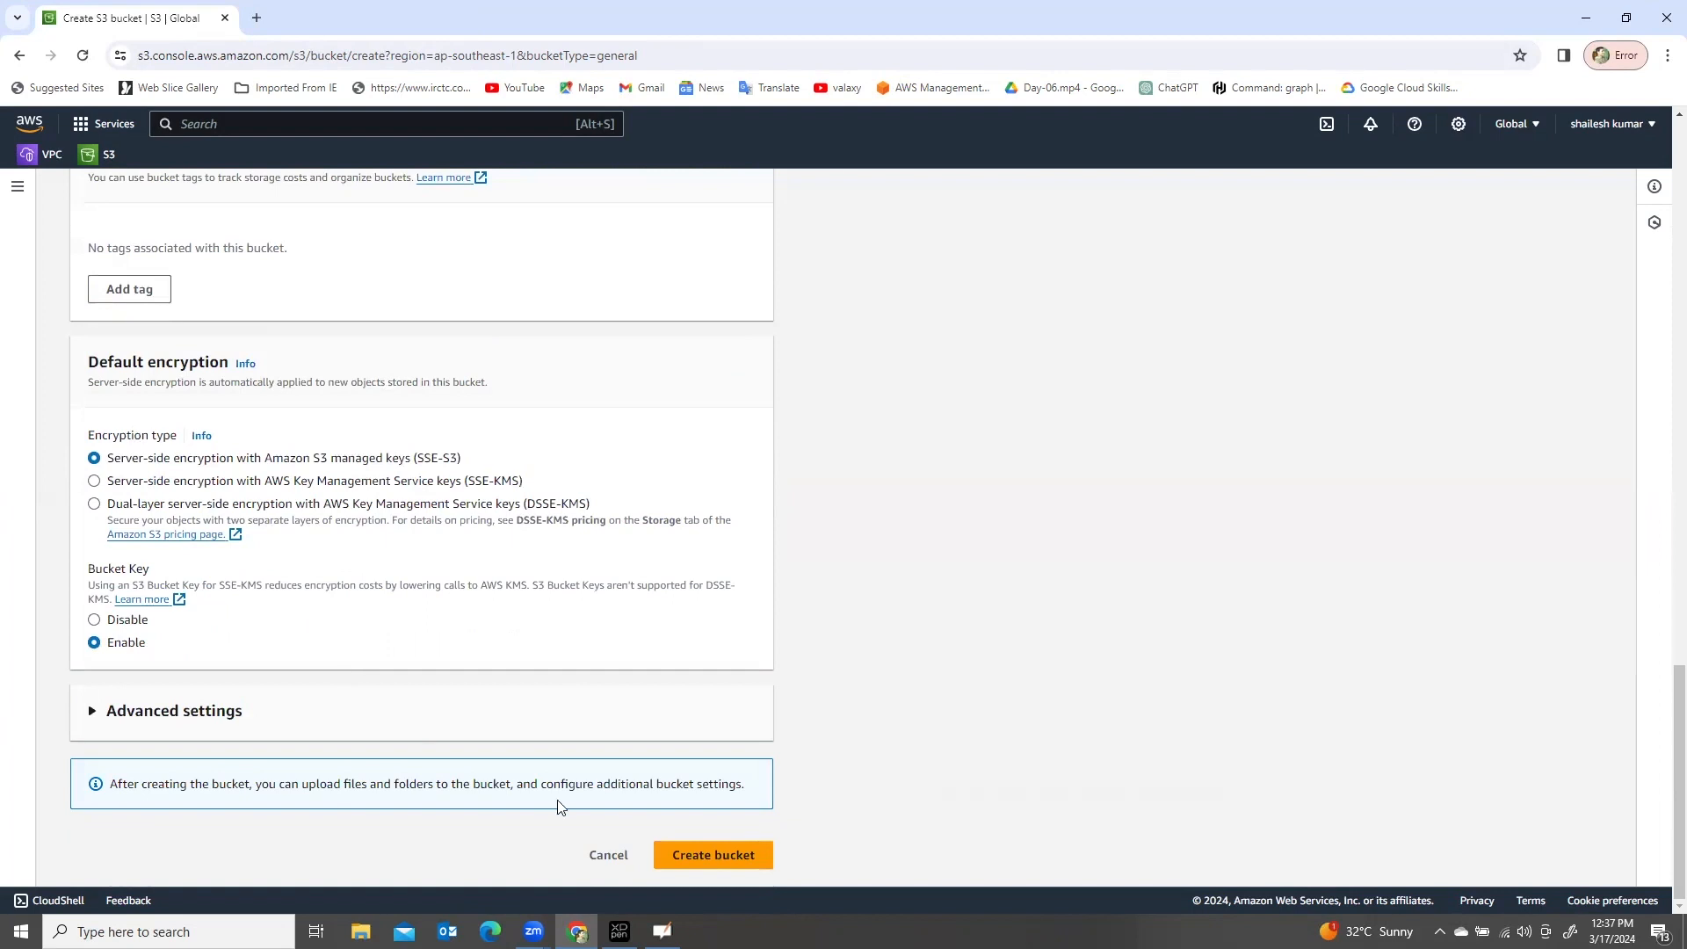
{"action": "scroll", "coordinate": [250, 532], "scroll_direction": "up", "scroll_amount": 3}
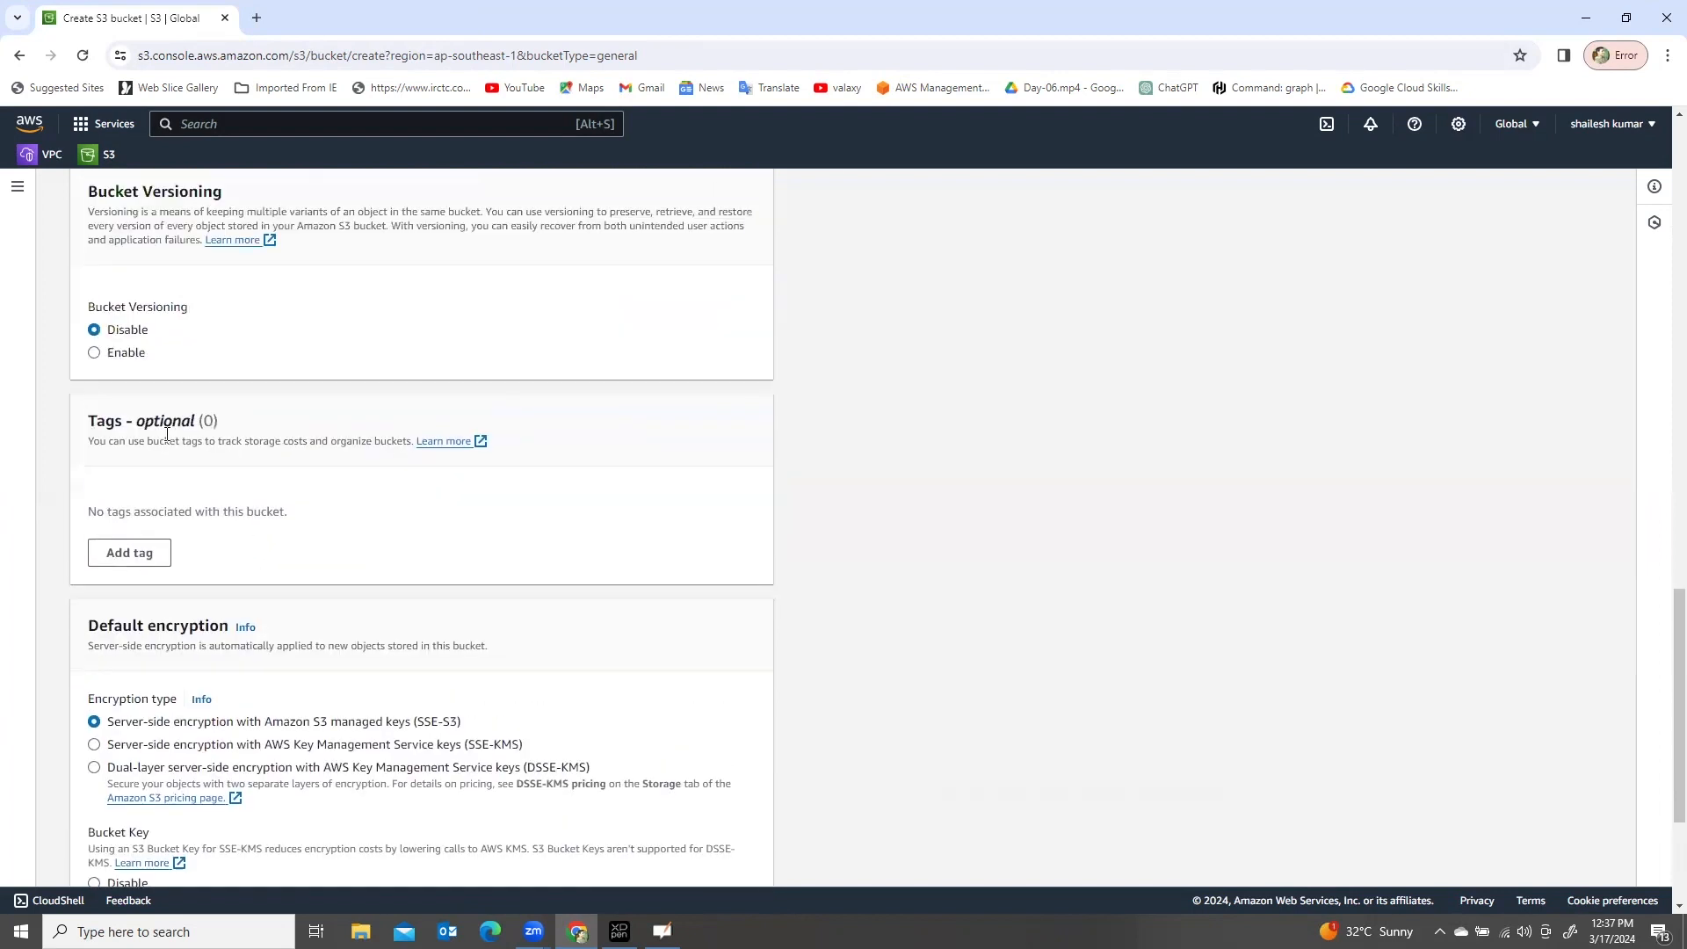
{"action": "left_click_drag", "start_coordinate": [93, 307], "coordinate": [211, 325]}
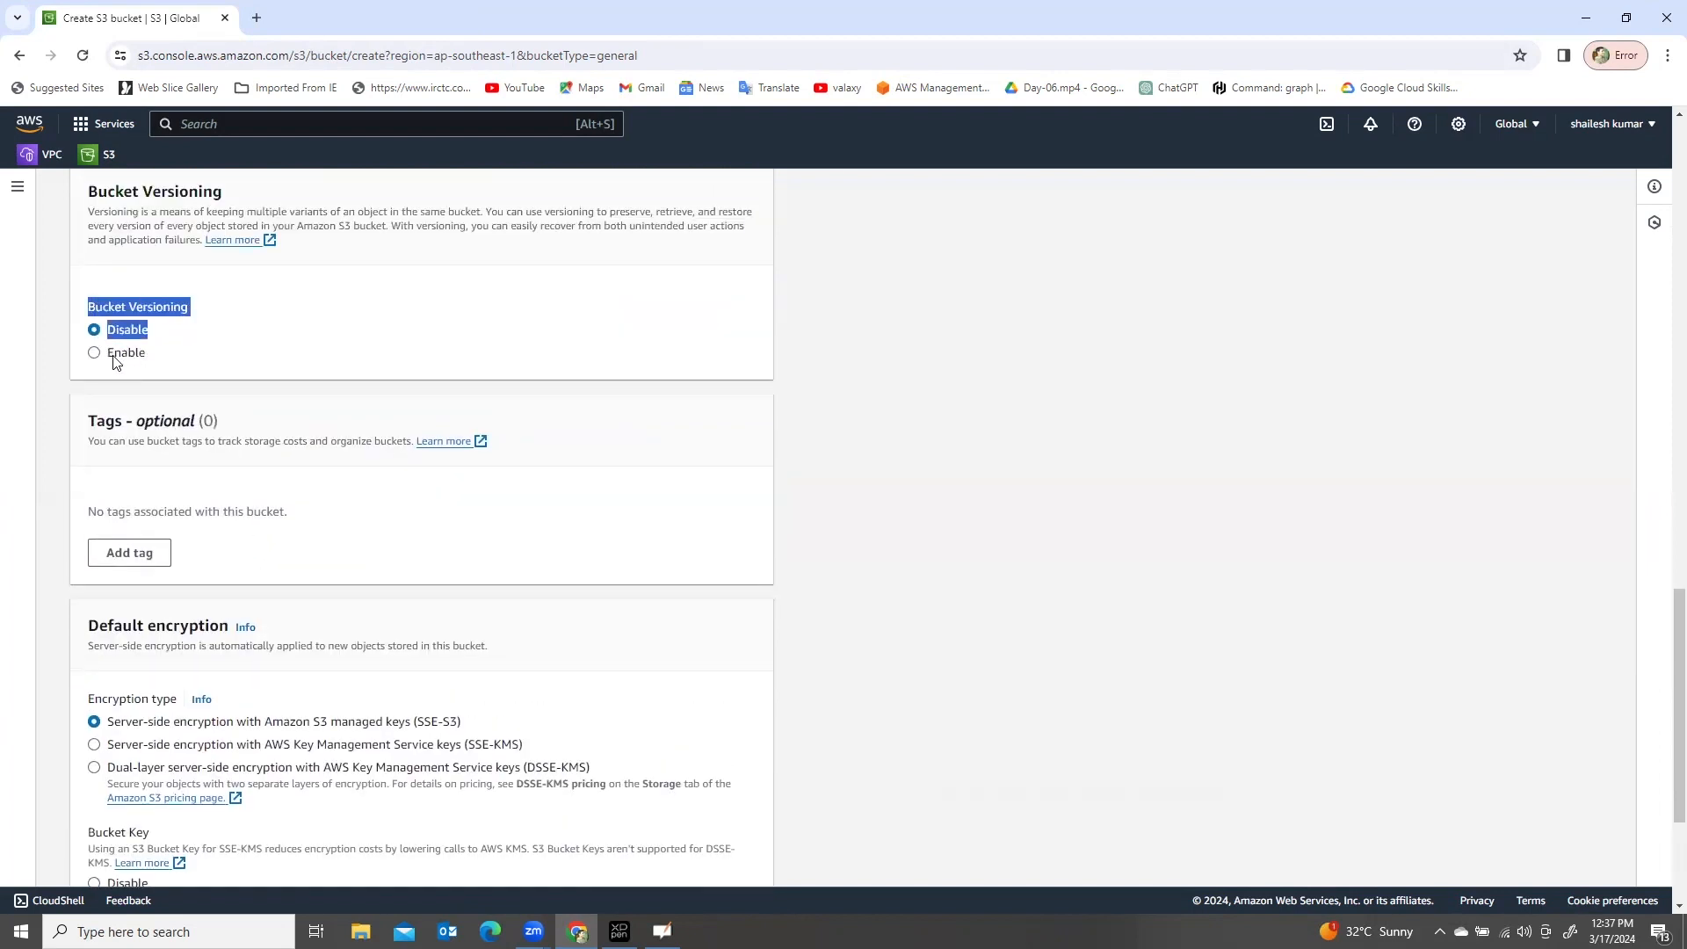
{"action": "left_click", "coordinate": [205, 360]}
{"action": "left_click", "coordinate": [95, 354]}
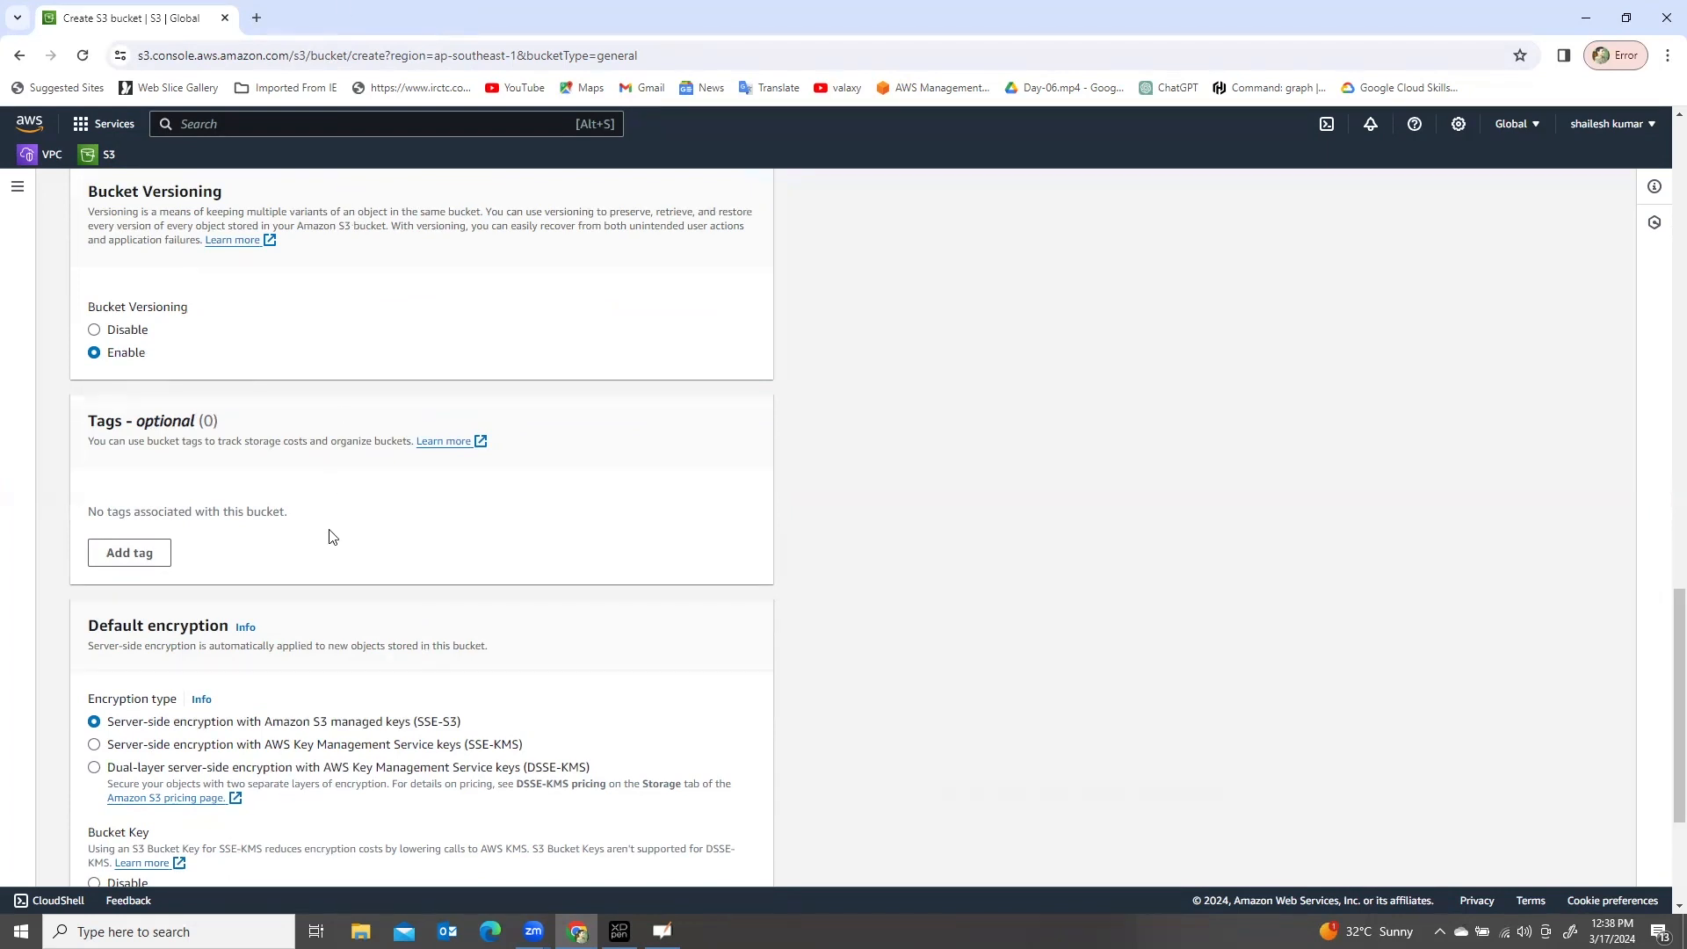
Step: Create the bucket with the default encryption settings and dismiss the success notification
{"action": "scroll", "coordinate": [334, 536], "scroll_direction": "down", "scroll_amount": 3}
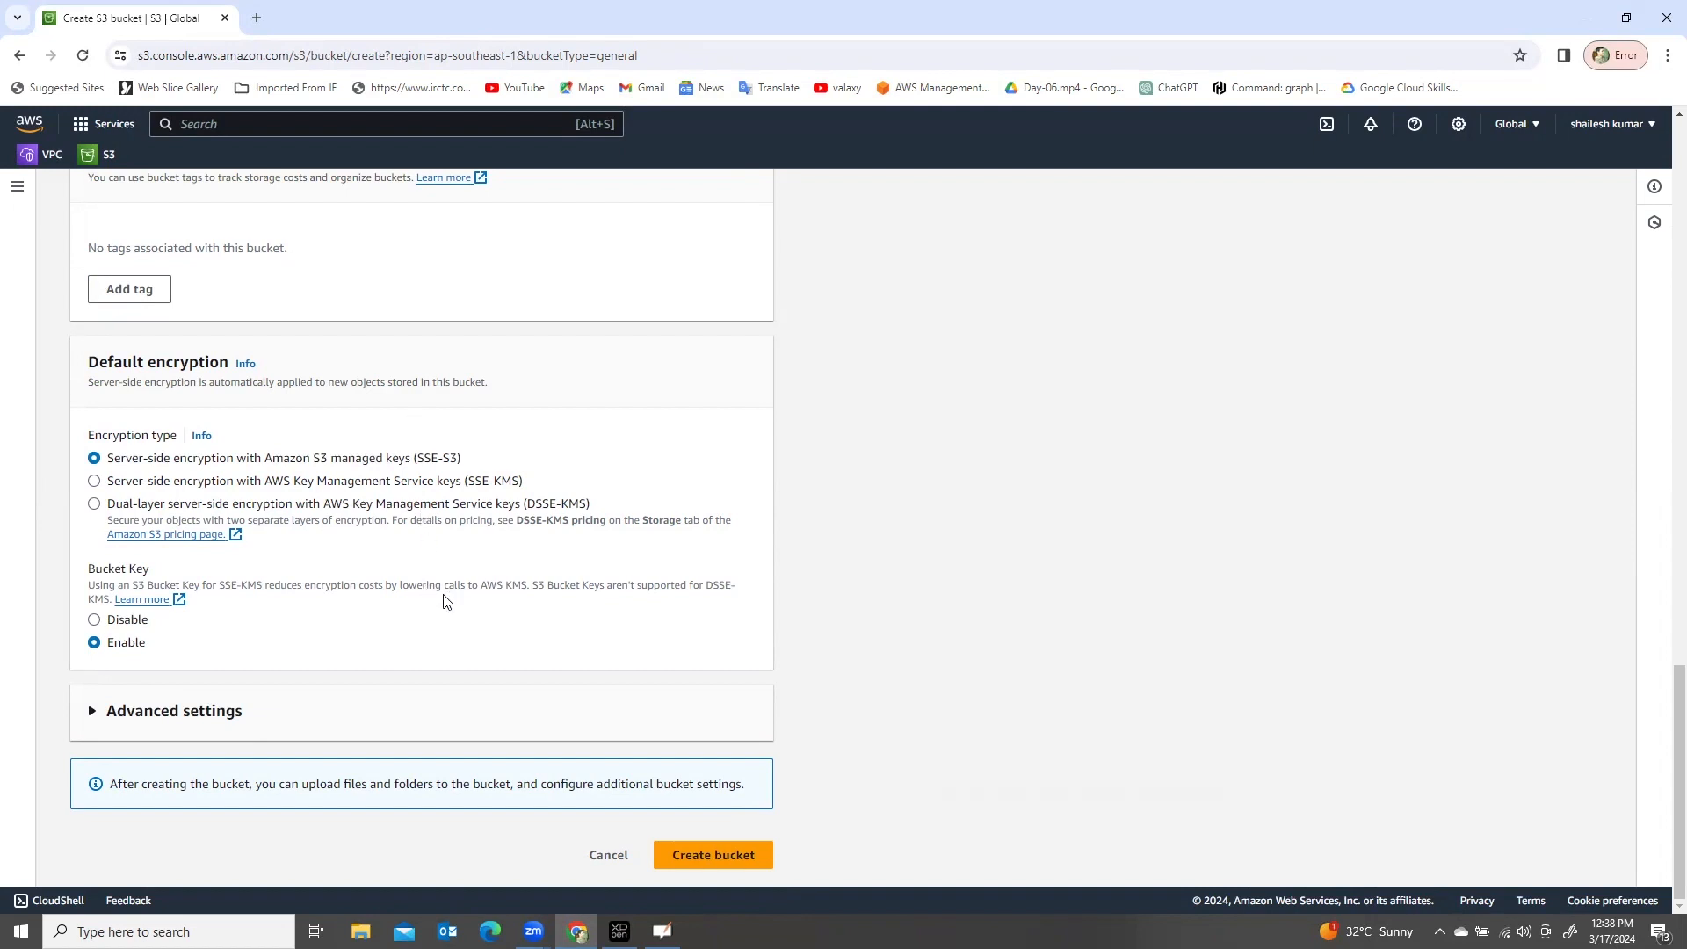
{"action": "left_click", "coordinate": [719, 863]}
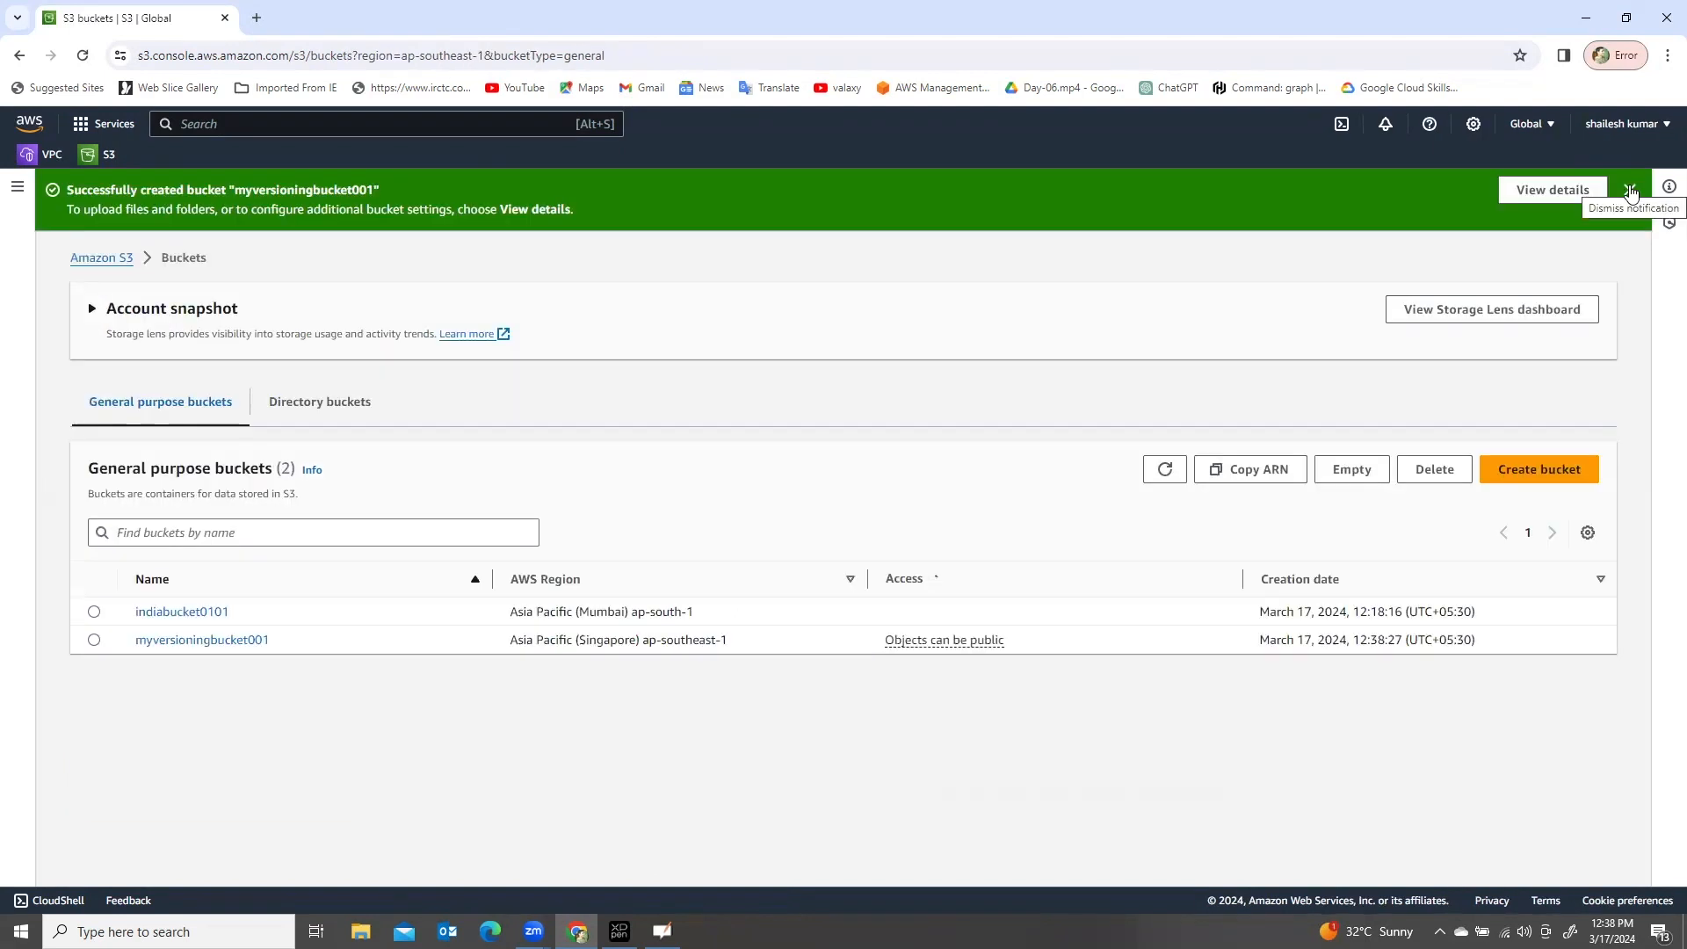
{"action": "left_click", "coordinate": [1630, 192]}
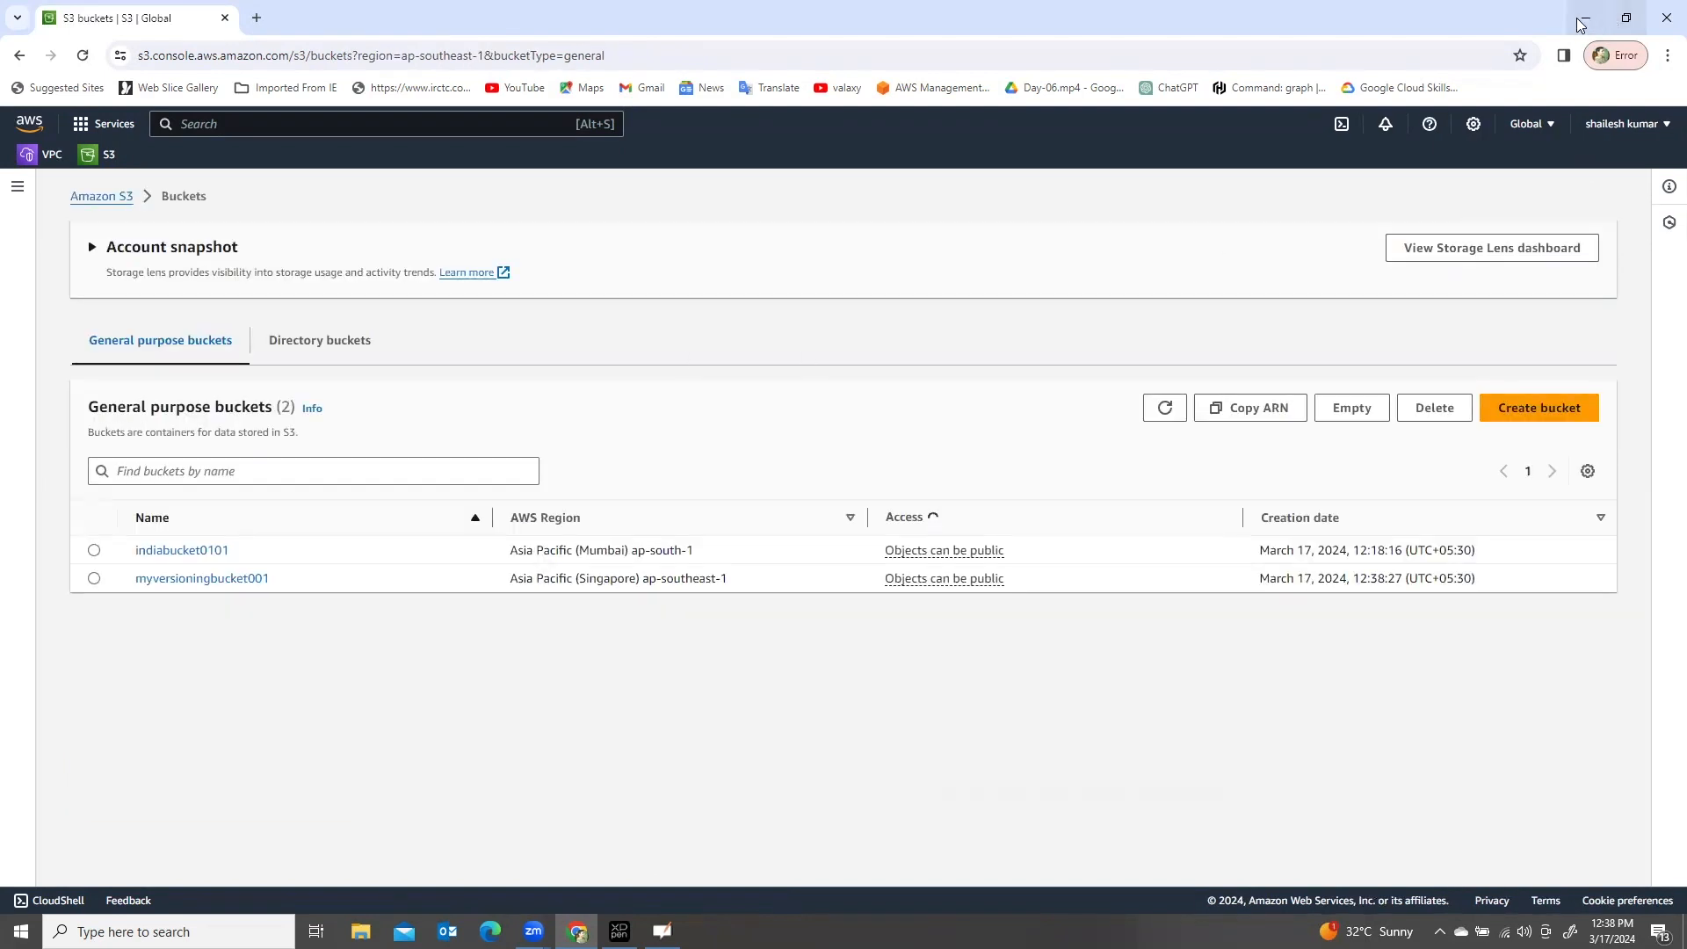
Step: Switch to the desktop and create a new text document on it
{"action": "left_click", "coordinate": [1585, 21]}
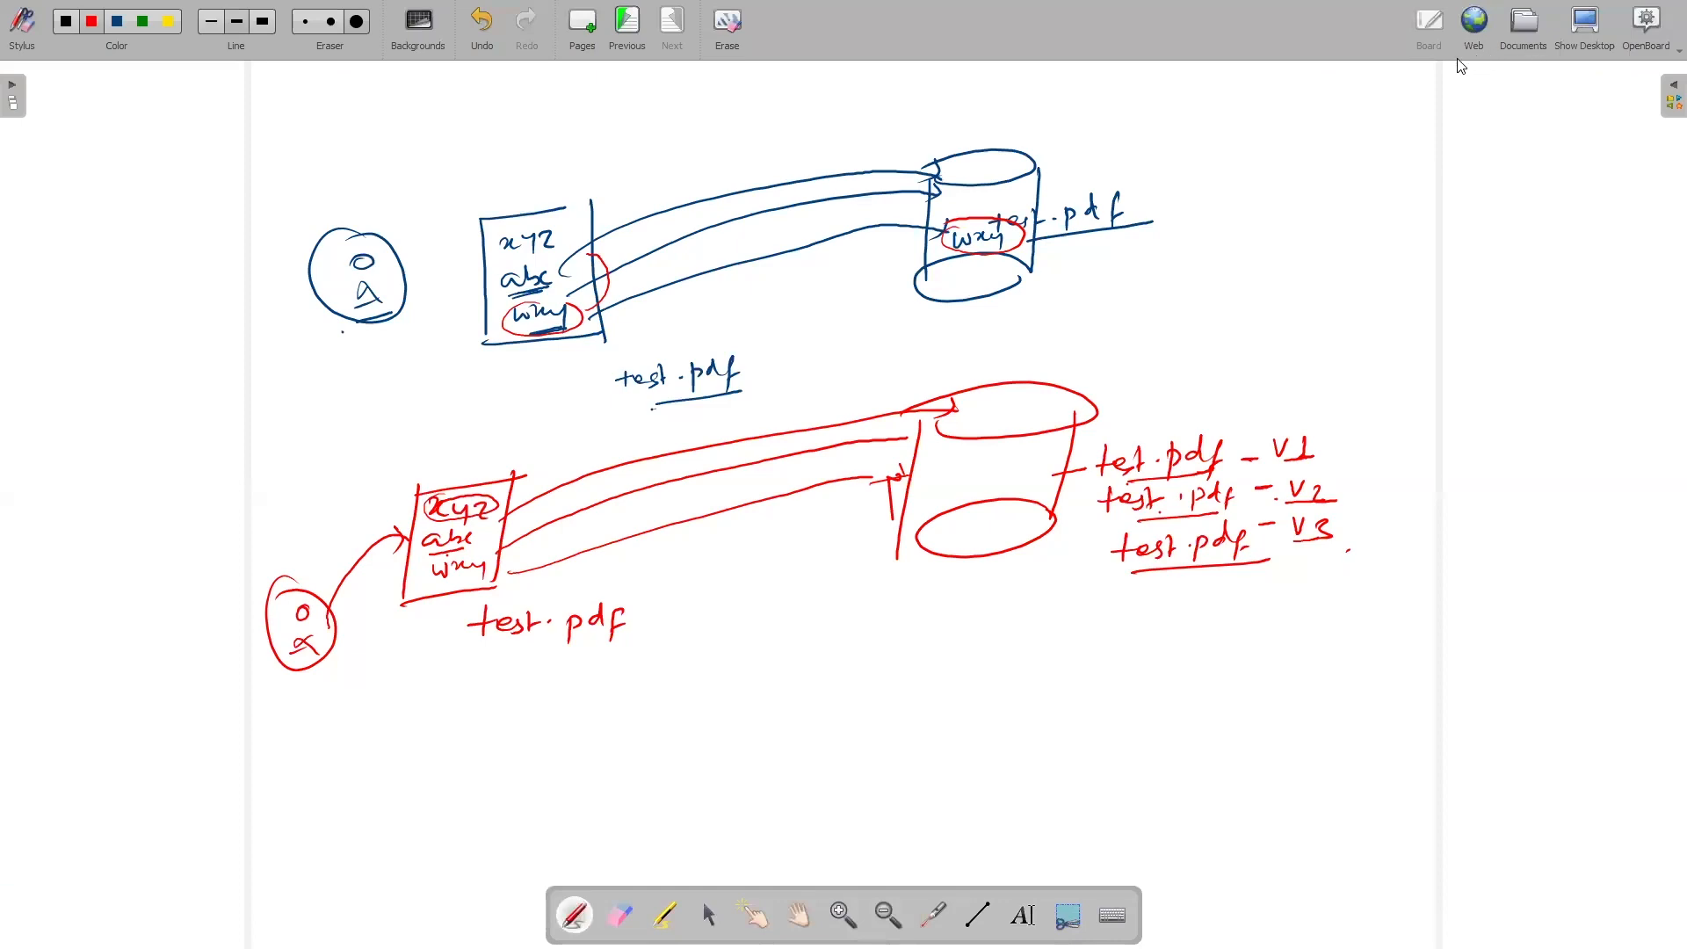
{"action": "key", "text": "super+d"}
{"action": "right_click", "coordinate": [975, 299]}
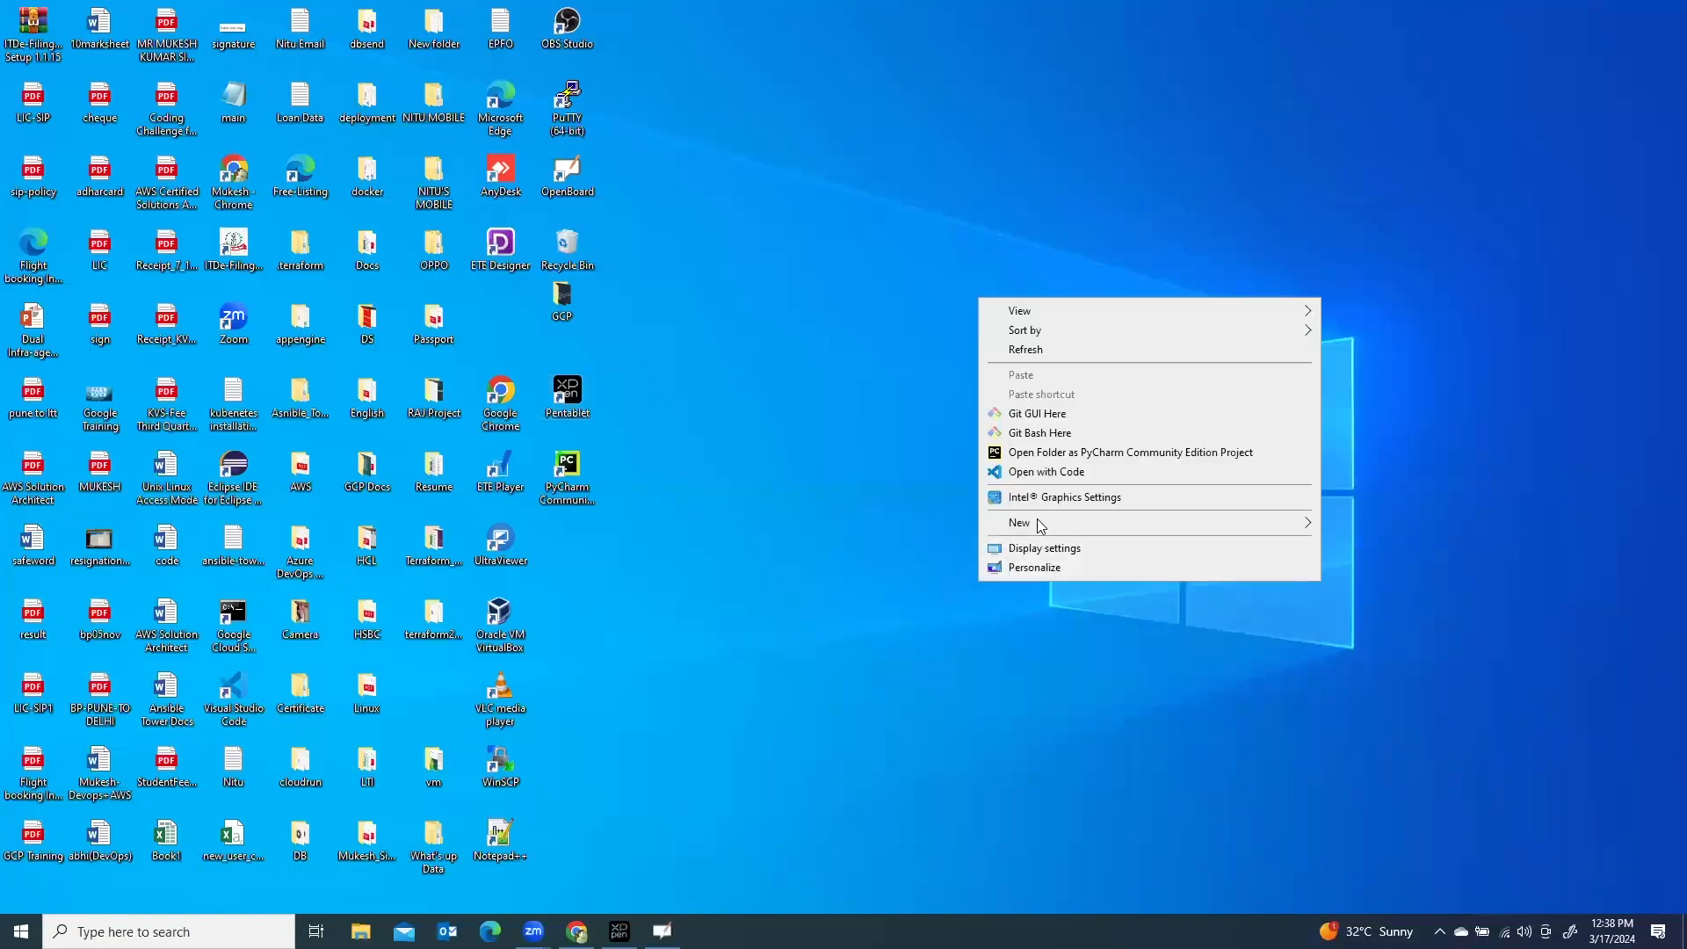
{"action": "mouse_move", "coordinate": [953, 538]}
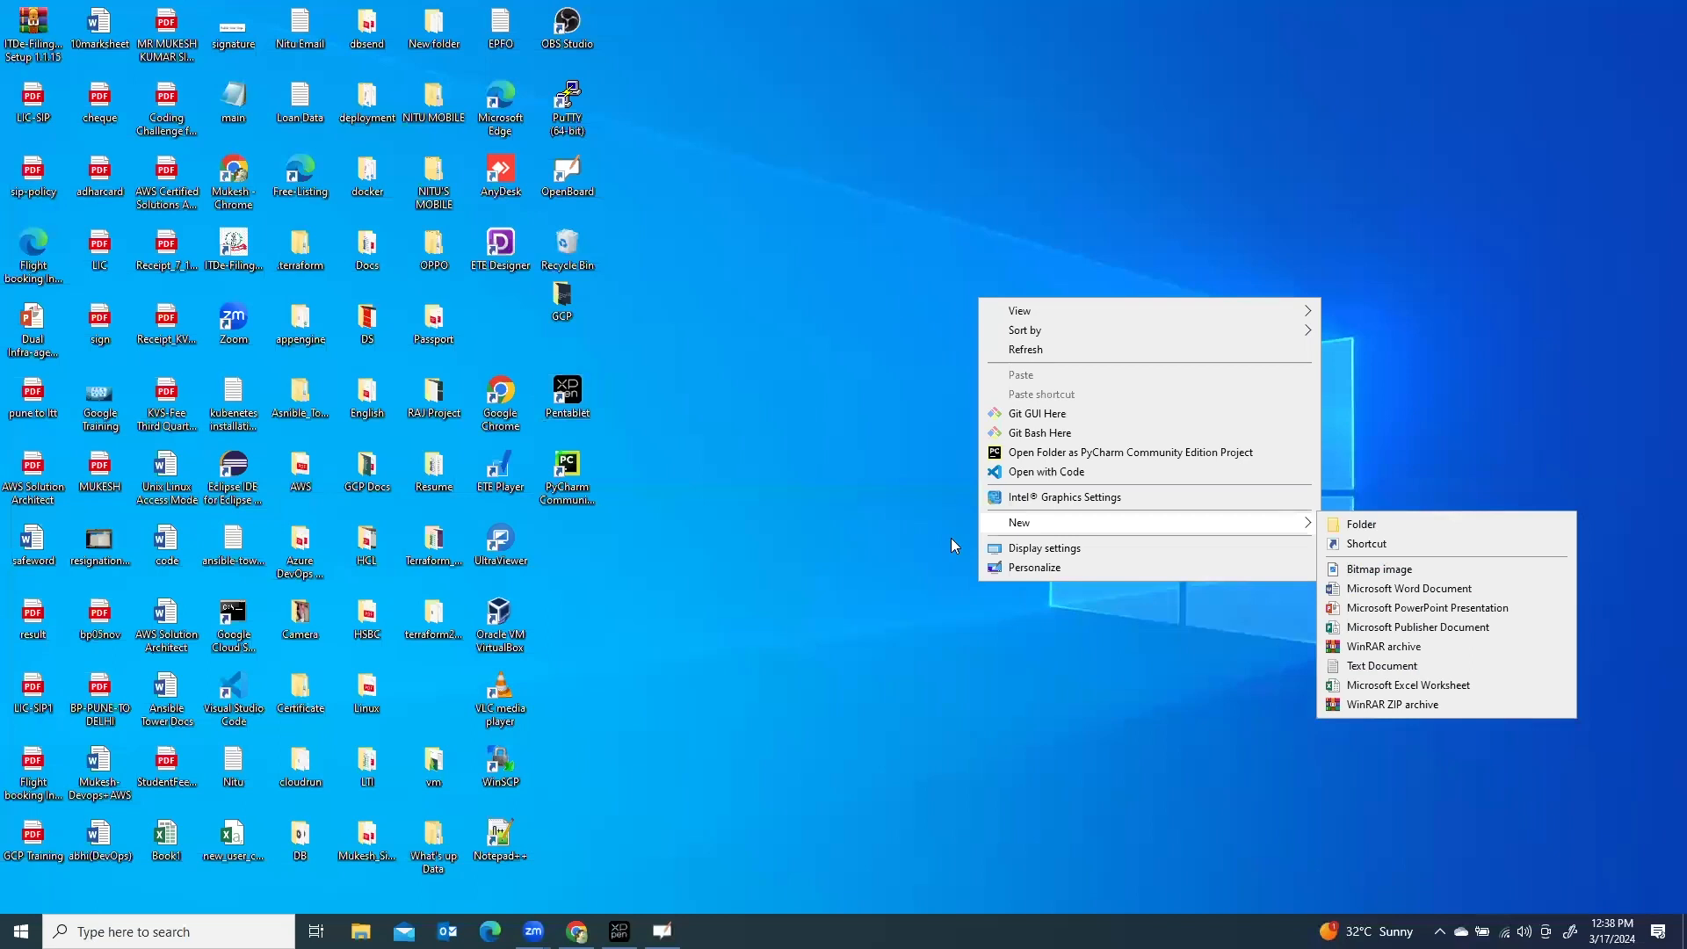
{"action": "left_click", "coordinate": [1358, 673]}
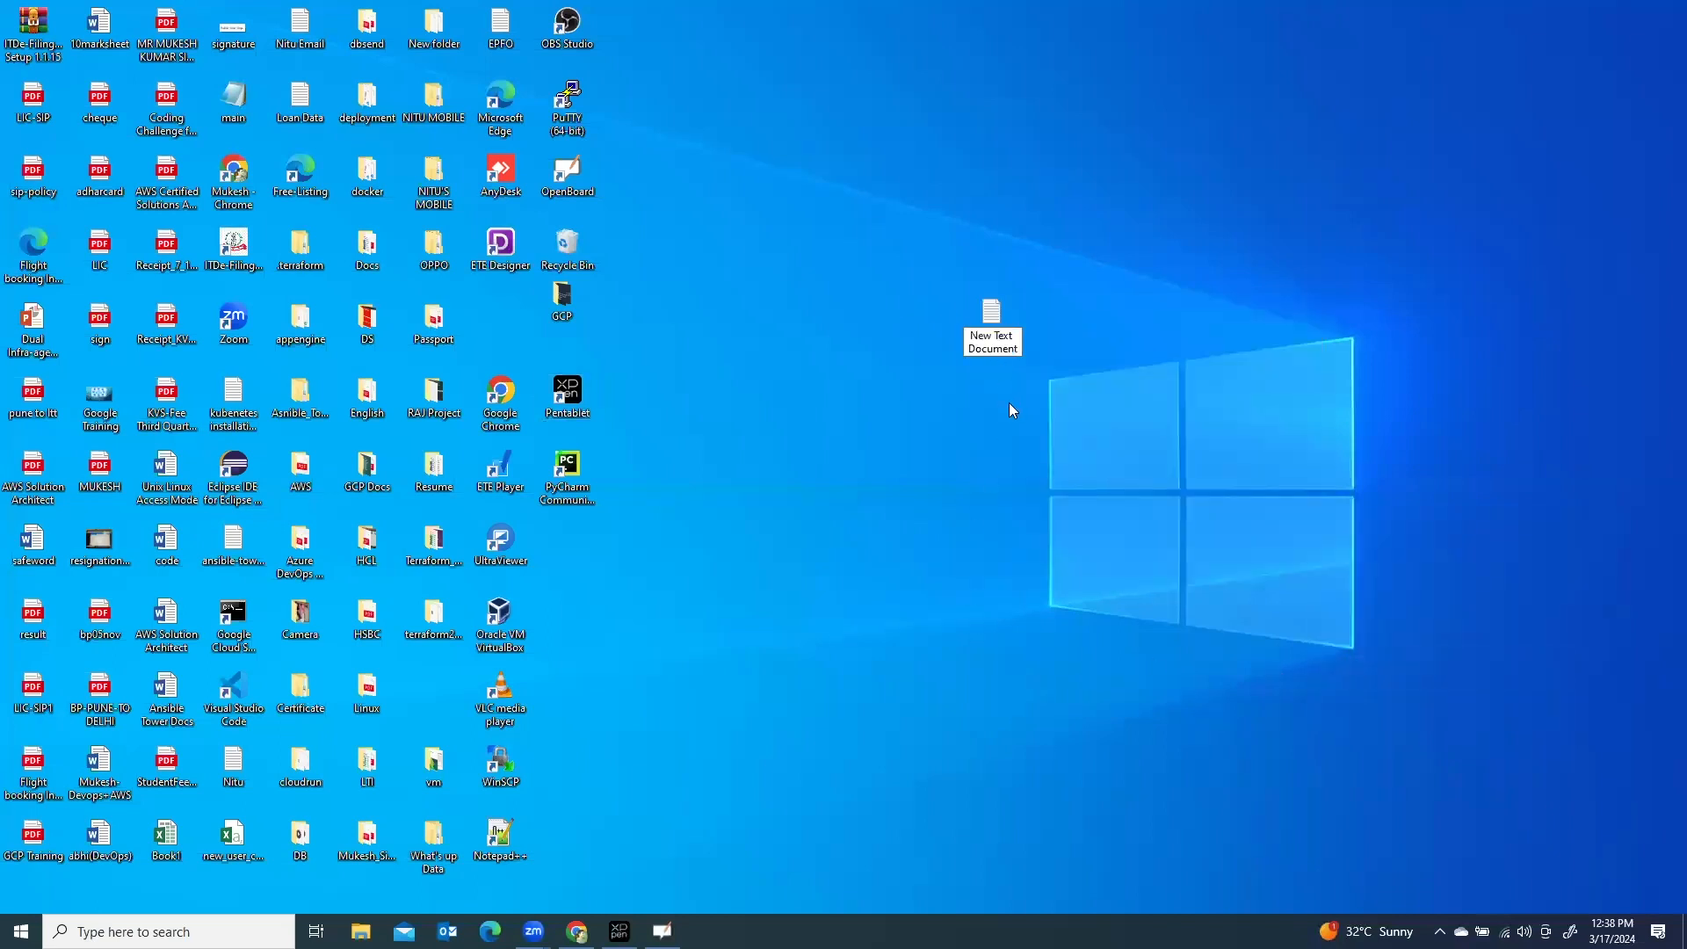
{"action": "key", "text": "Return"}
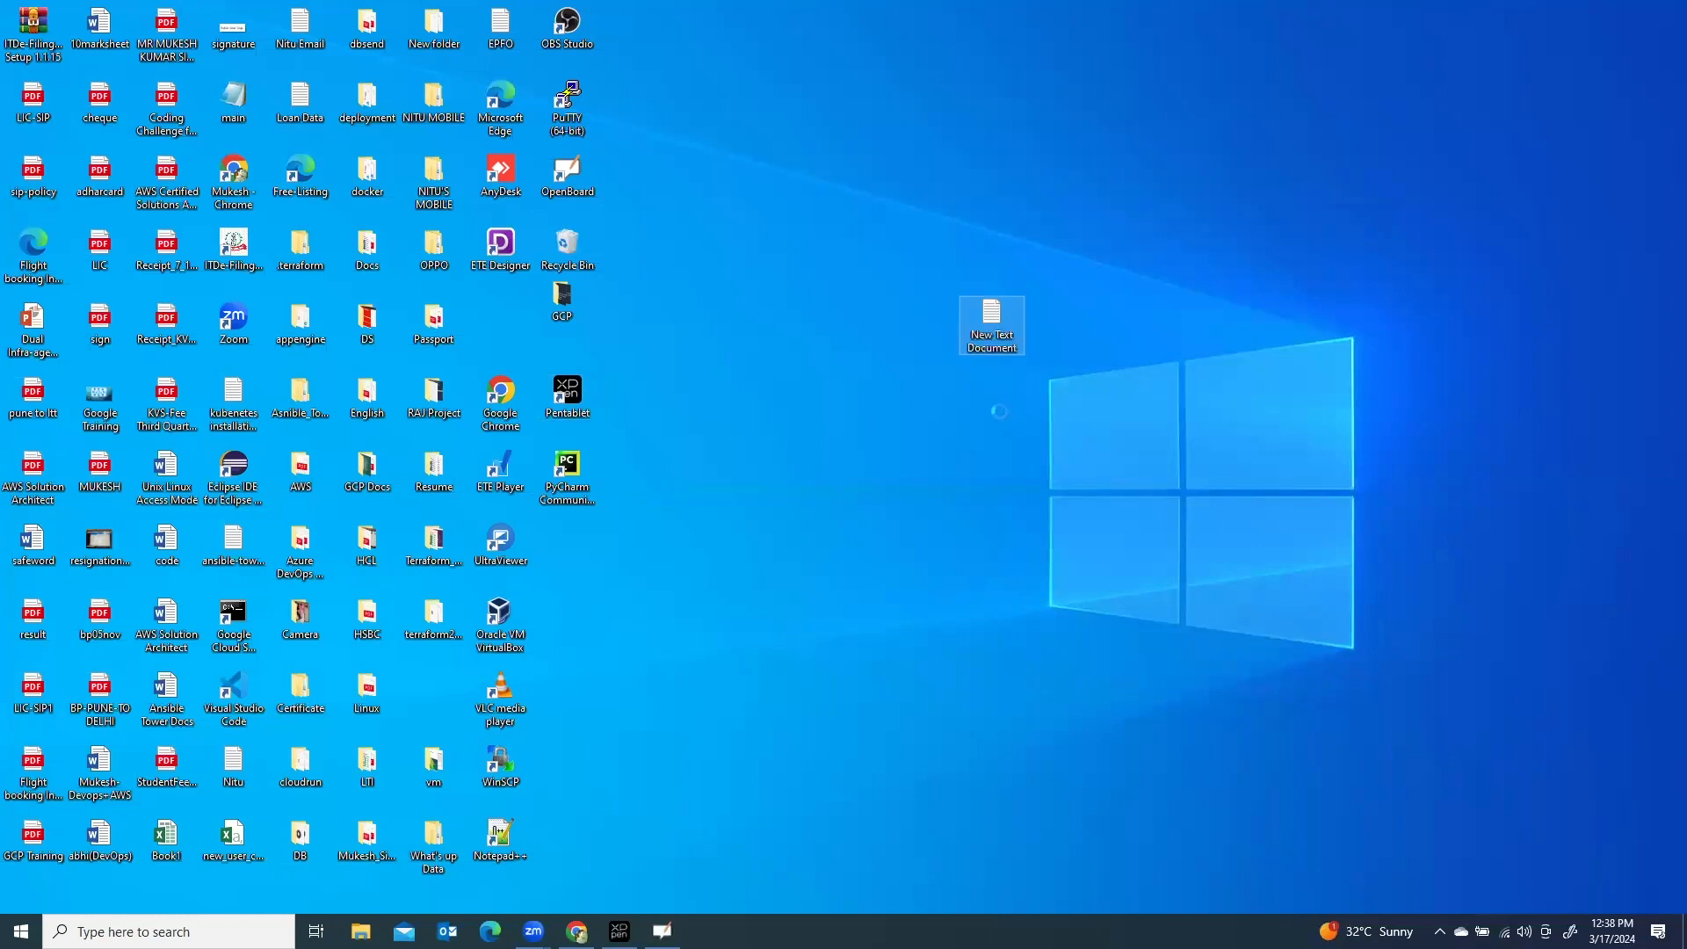
Step: Rename the new text document on the desktop as "application test"
{"action": "right_click", "coordinate": [1000, 352]}
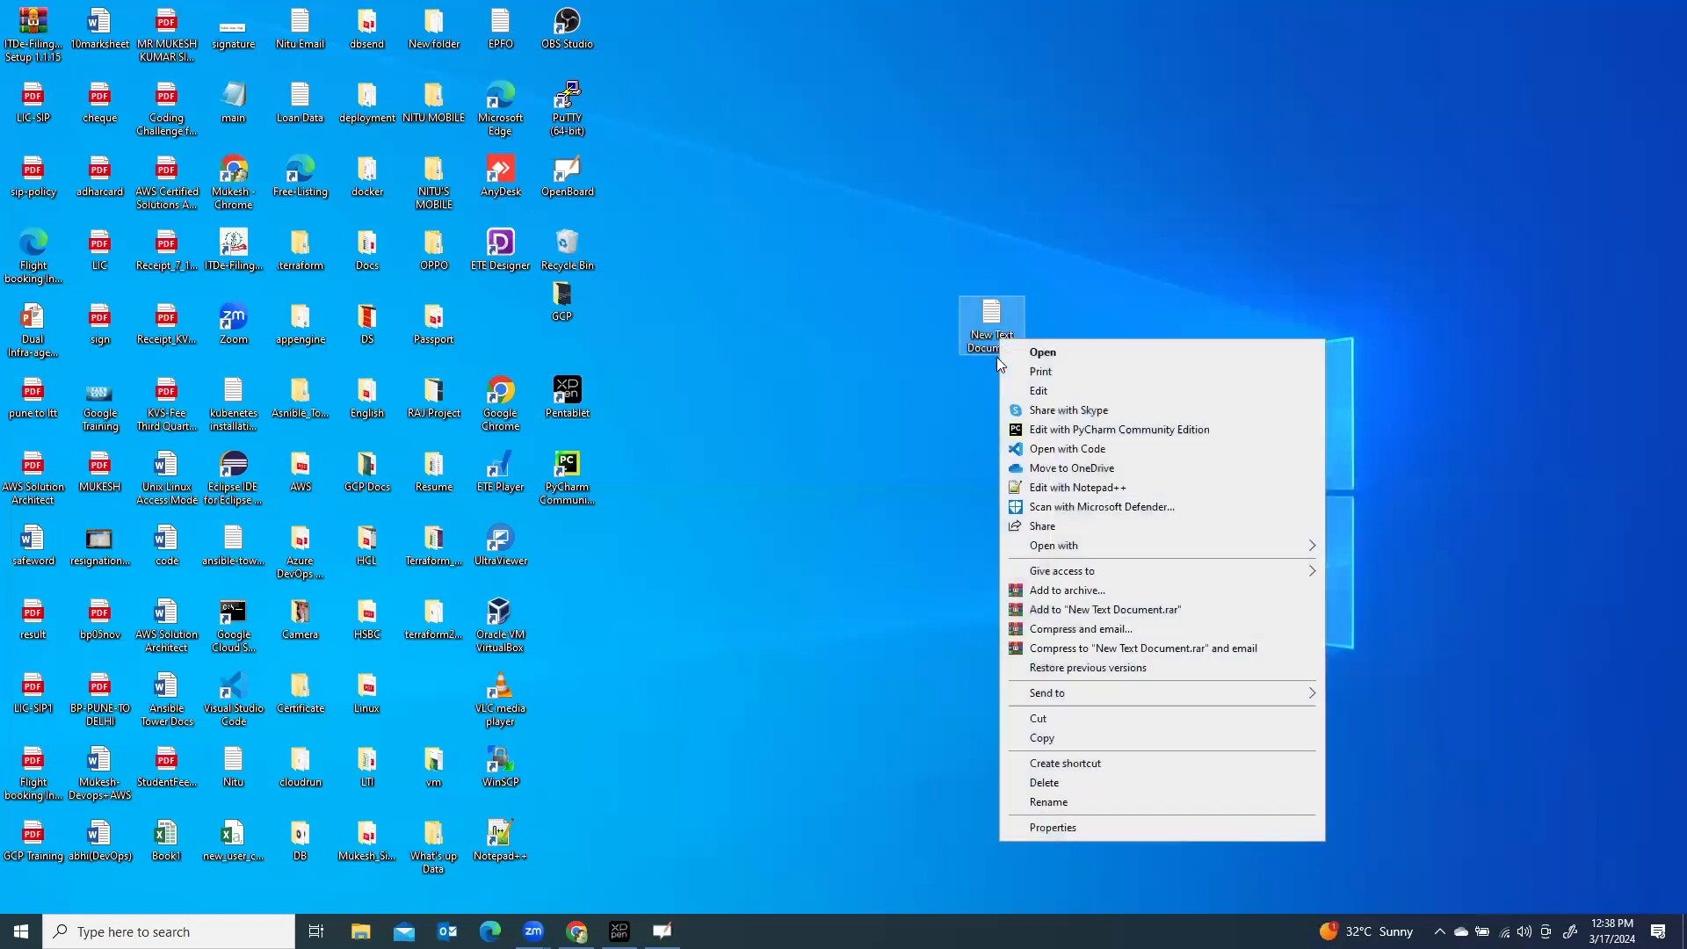
{"action": "left_click", "coordinate": [1048, 803]}
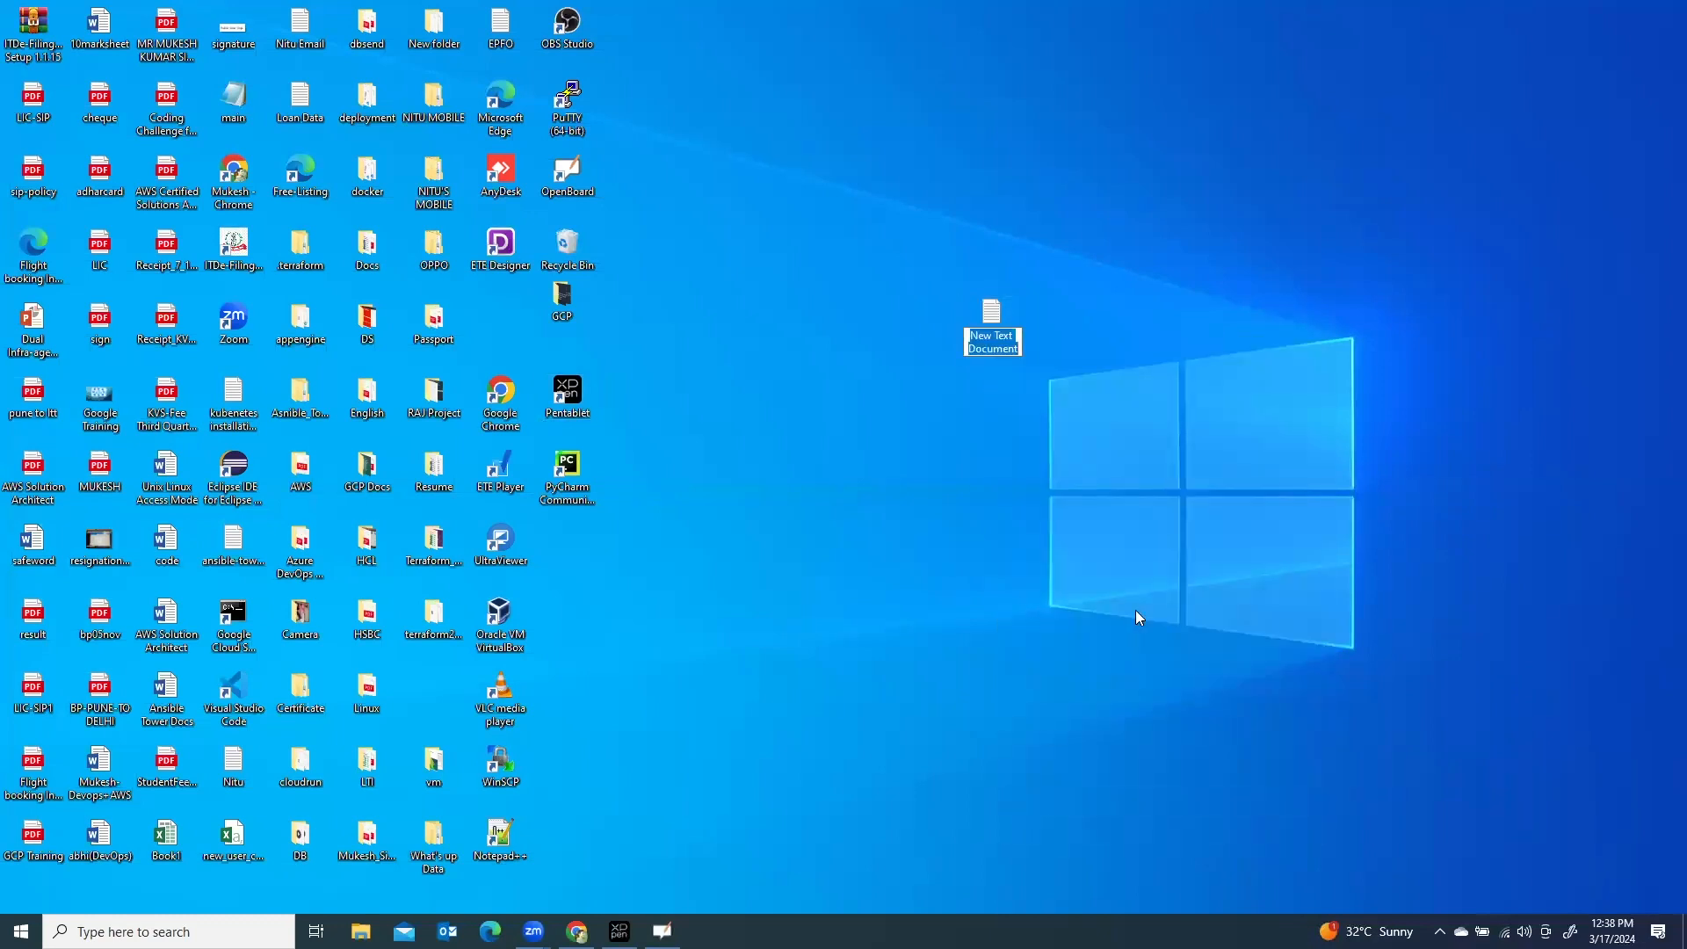
{"action": "type", "text": "test"}
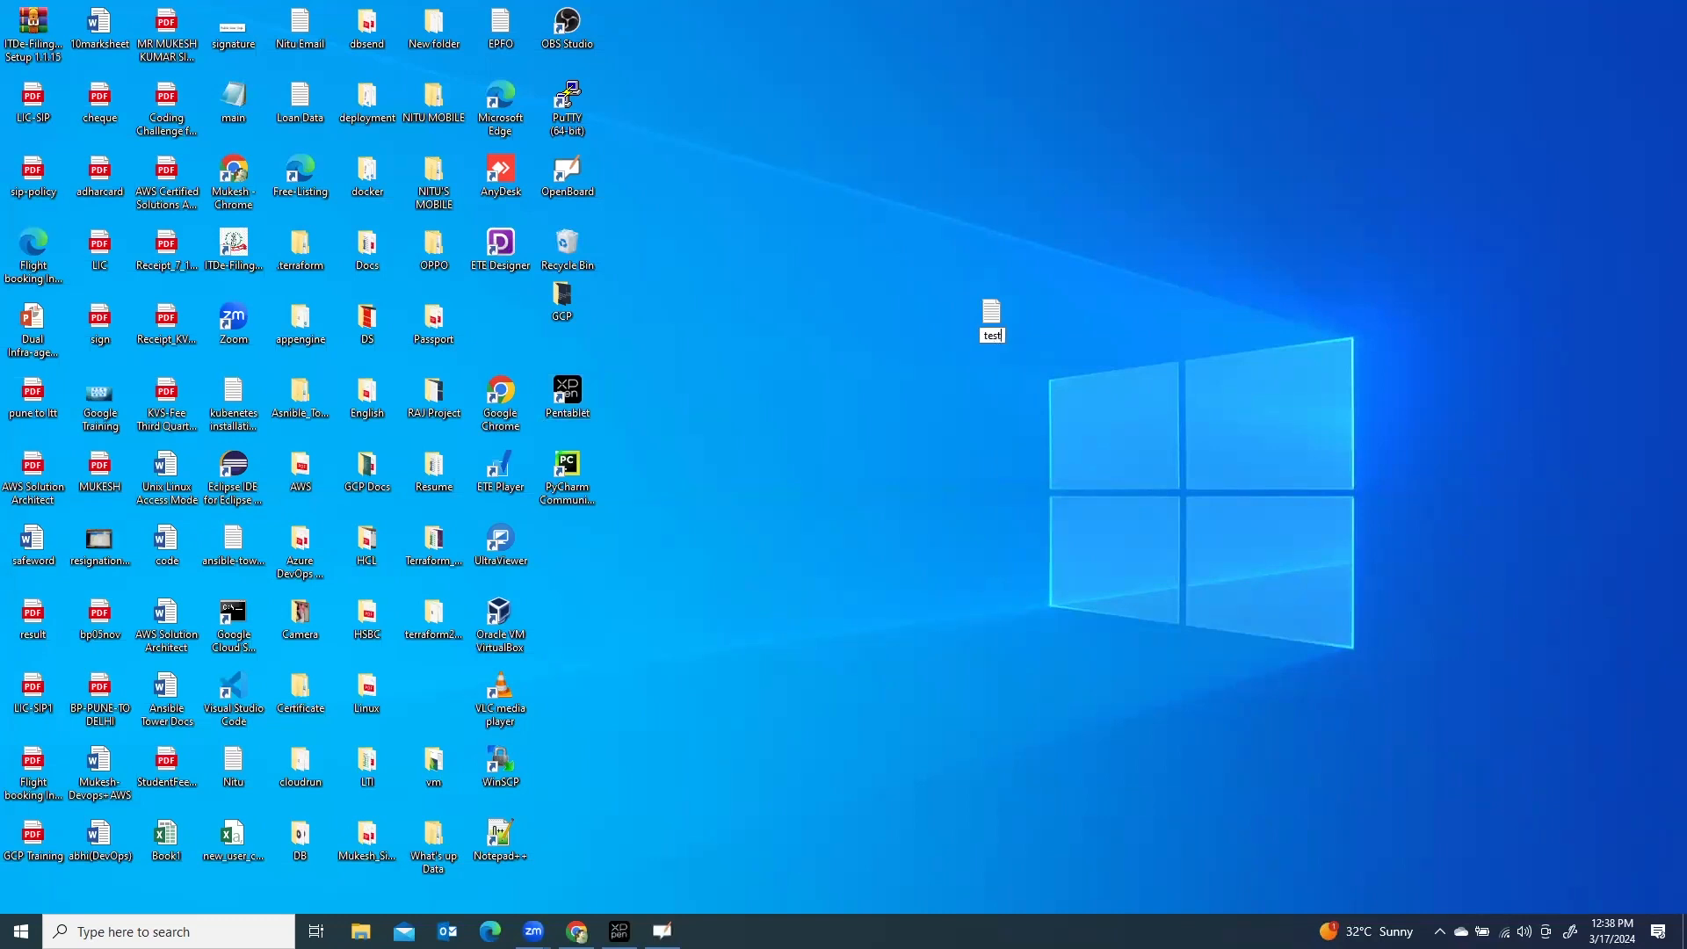
{"action": "type", "text": "application test"}
{"action": "key", "text": "Return"}
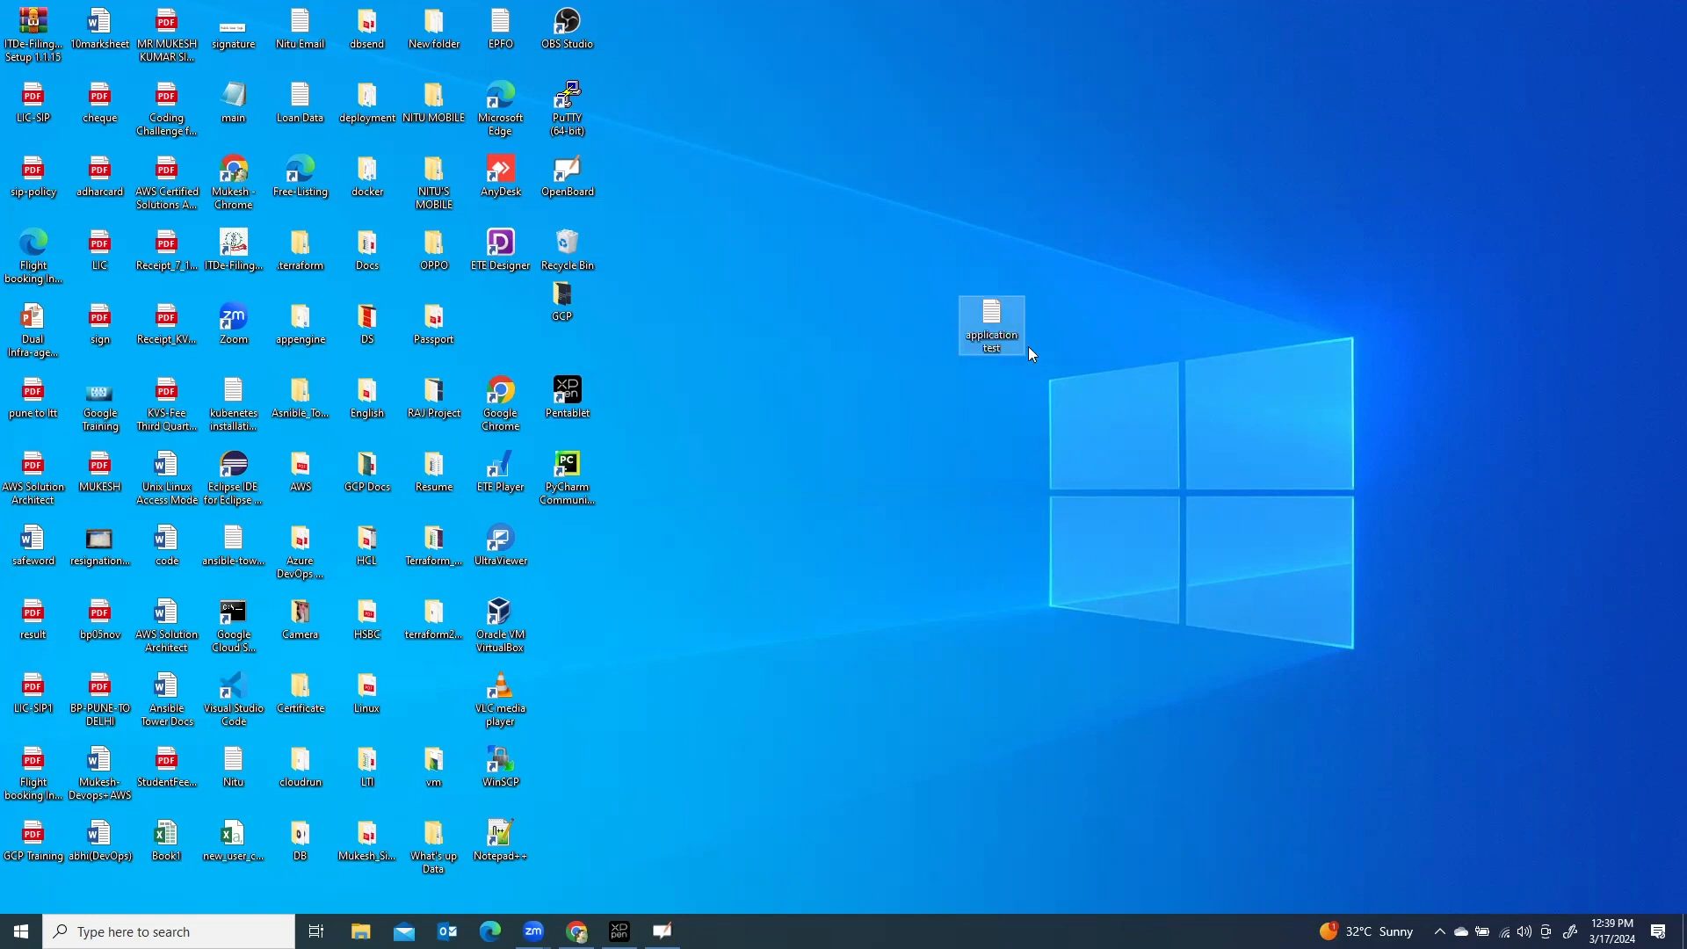
Step: Open the application test file and quit the OpenBoard whiteboard that covers the desktop
{"action": "double_click", "coordinate": [1011, 335]}
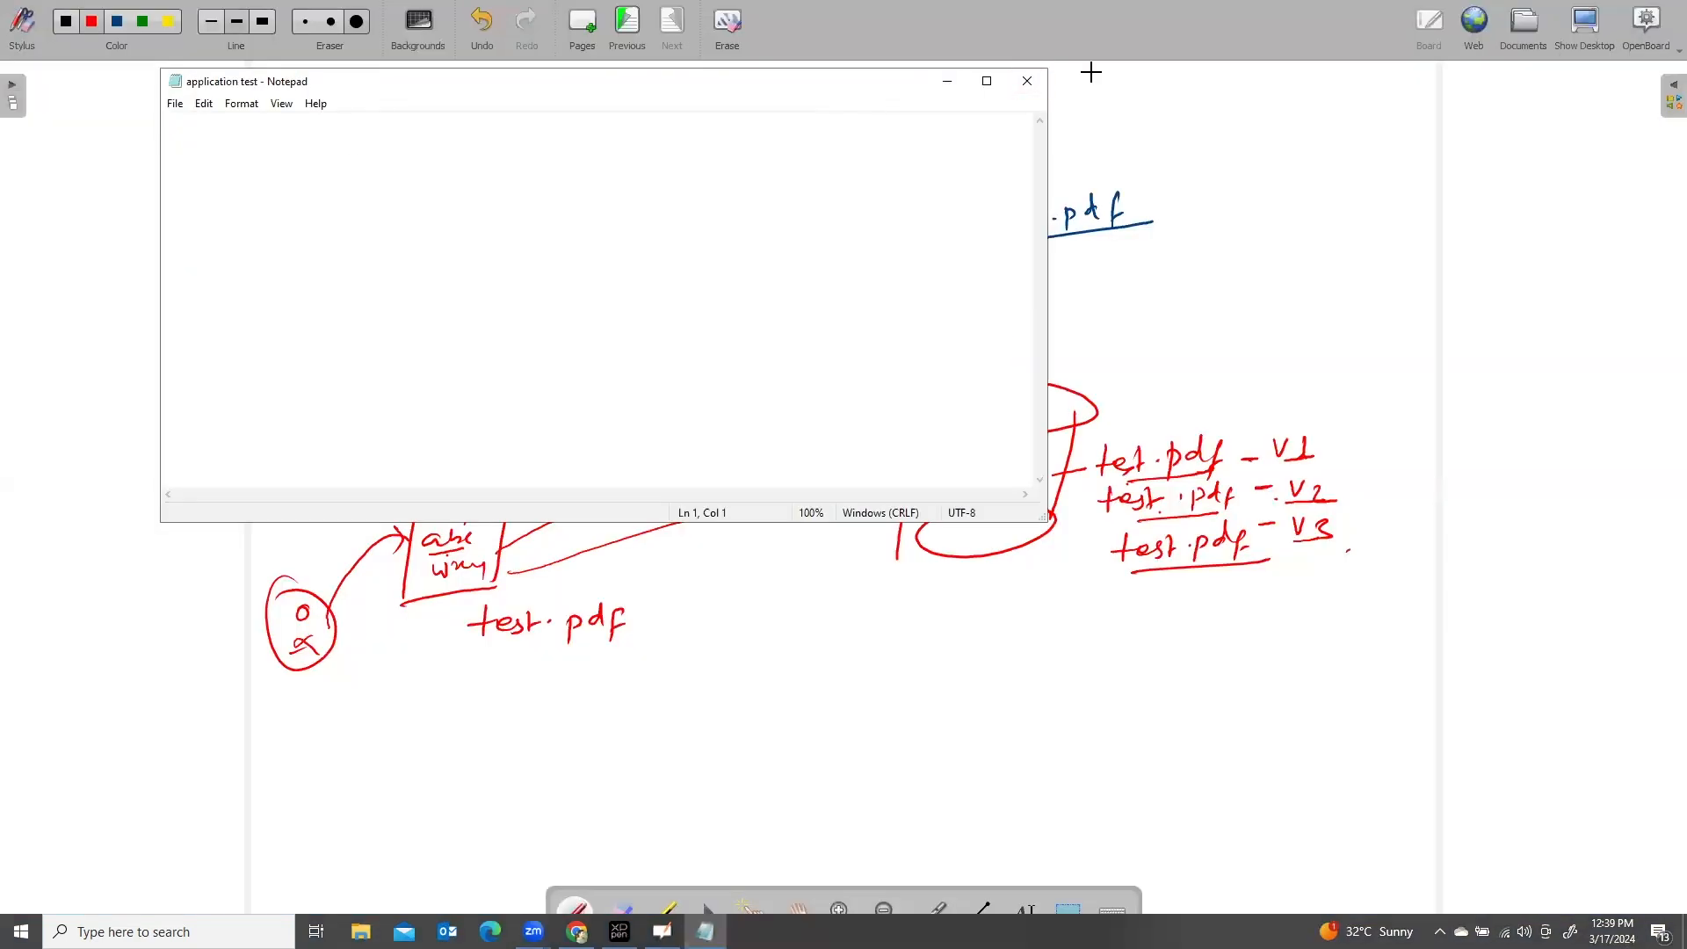
{"action": "left_click", "coordinate": [987, 81]}
{"action": "left_click", "coordinate": [1585, 9]}
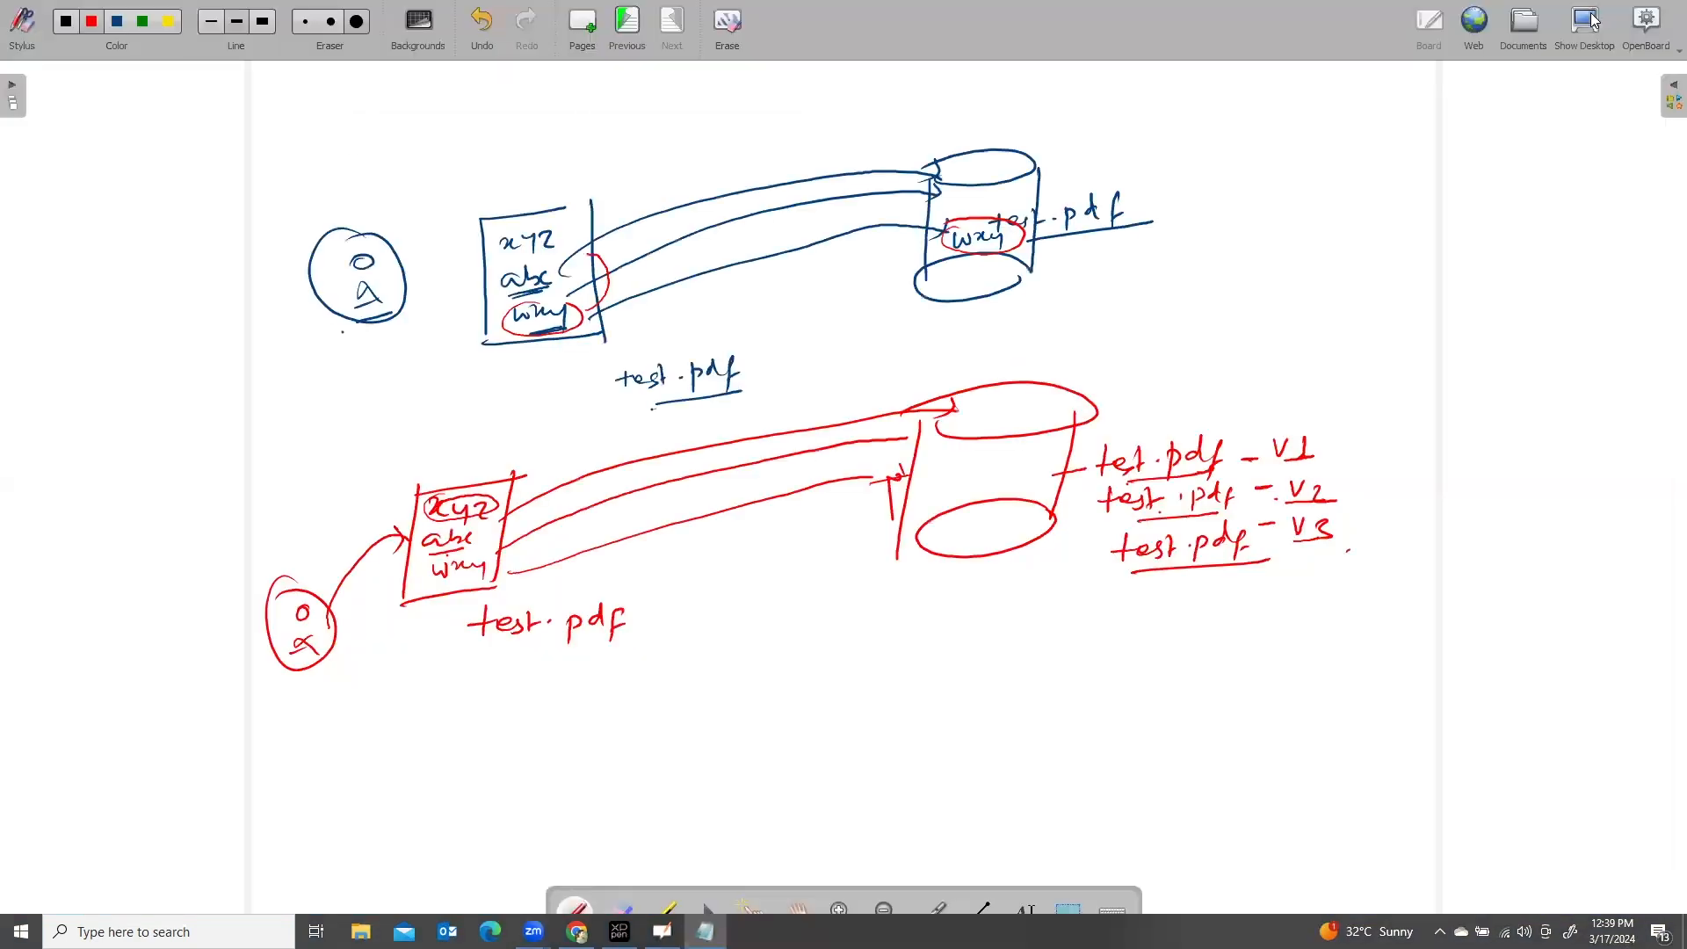
{"action": "left_click", "coordinate": [1646, 26]}
{"action": "left_click", "coordinate": [1453, 301]}
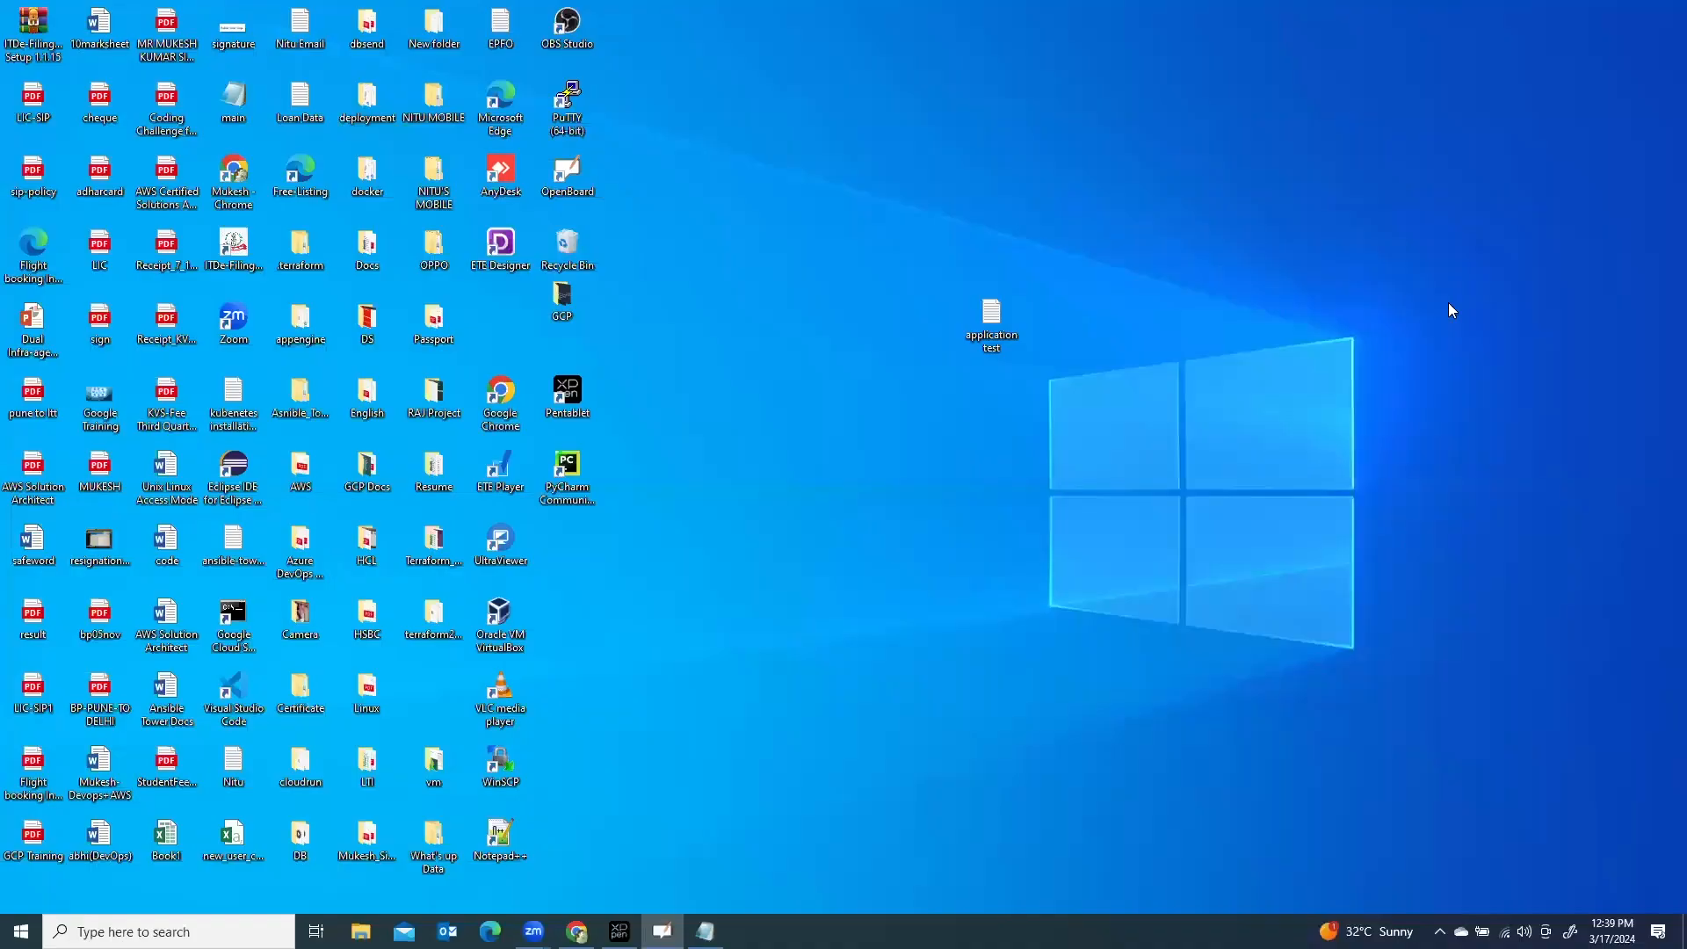
Step: Write "this is fisrt version of the application" in the application test file, save it and close it
{"action": "double_click", "coordinate": [984, 325]}
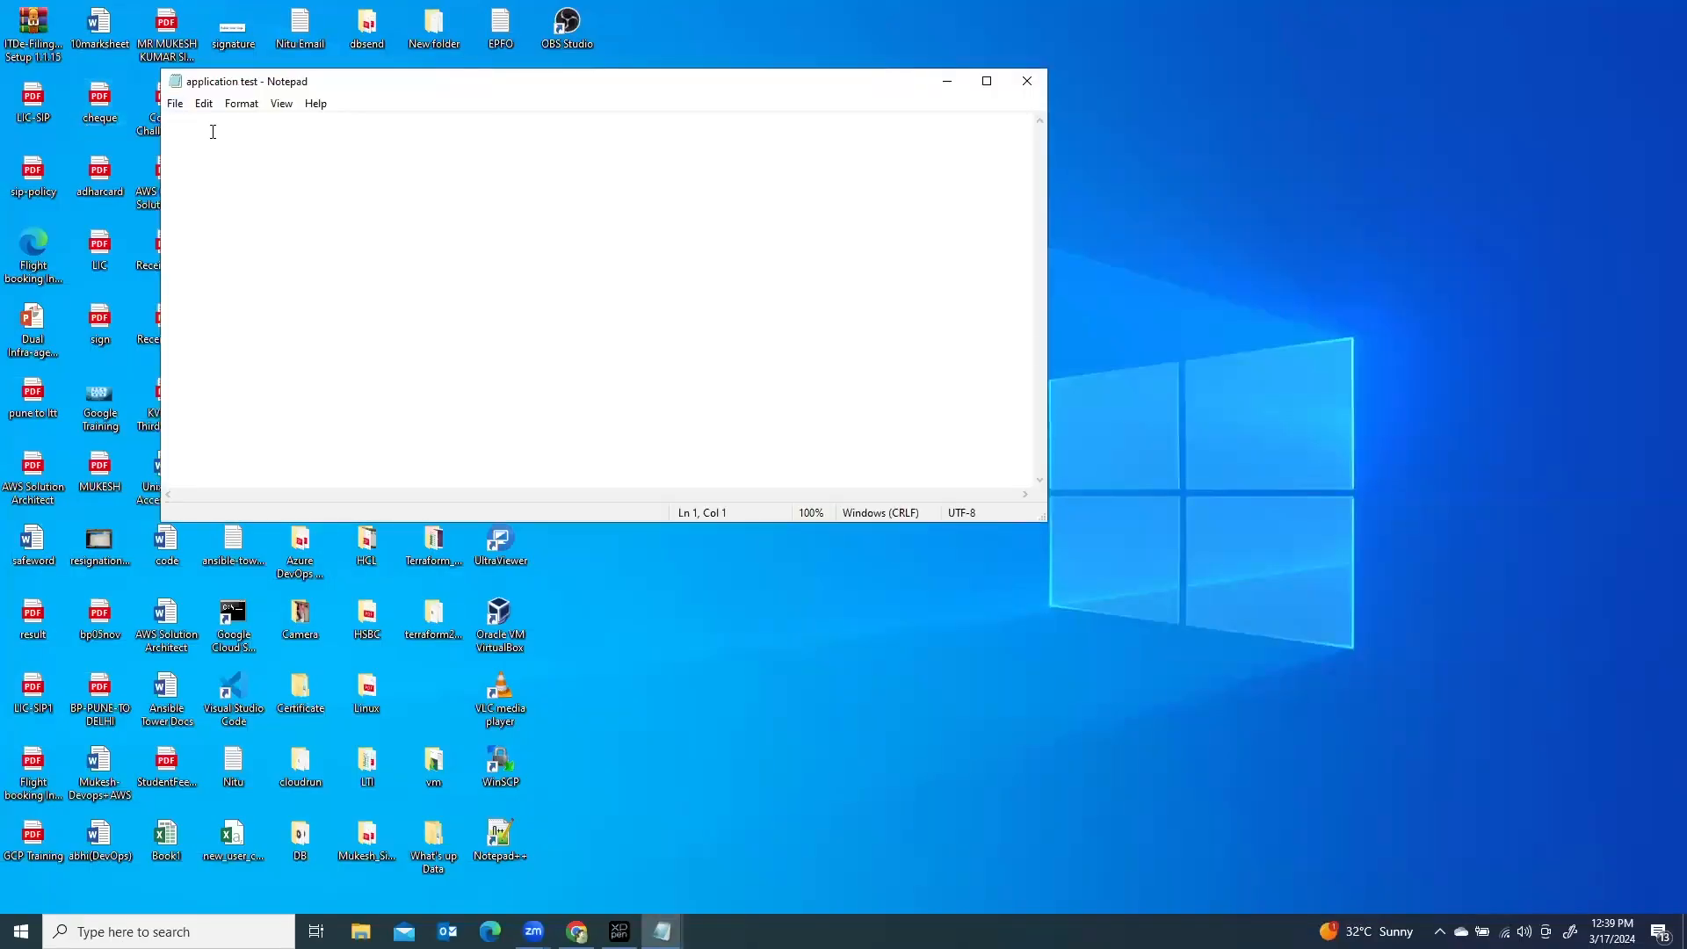
{"action": "type", "text": "this is fisrt version of the"}
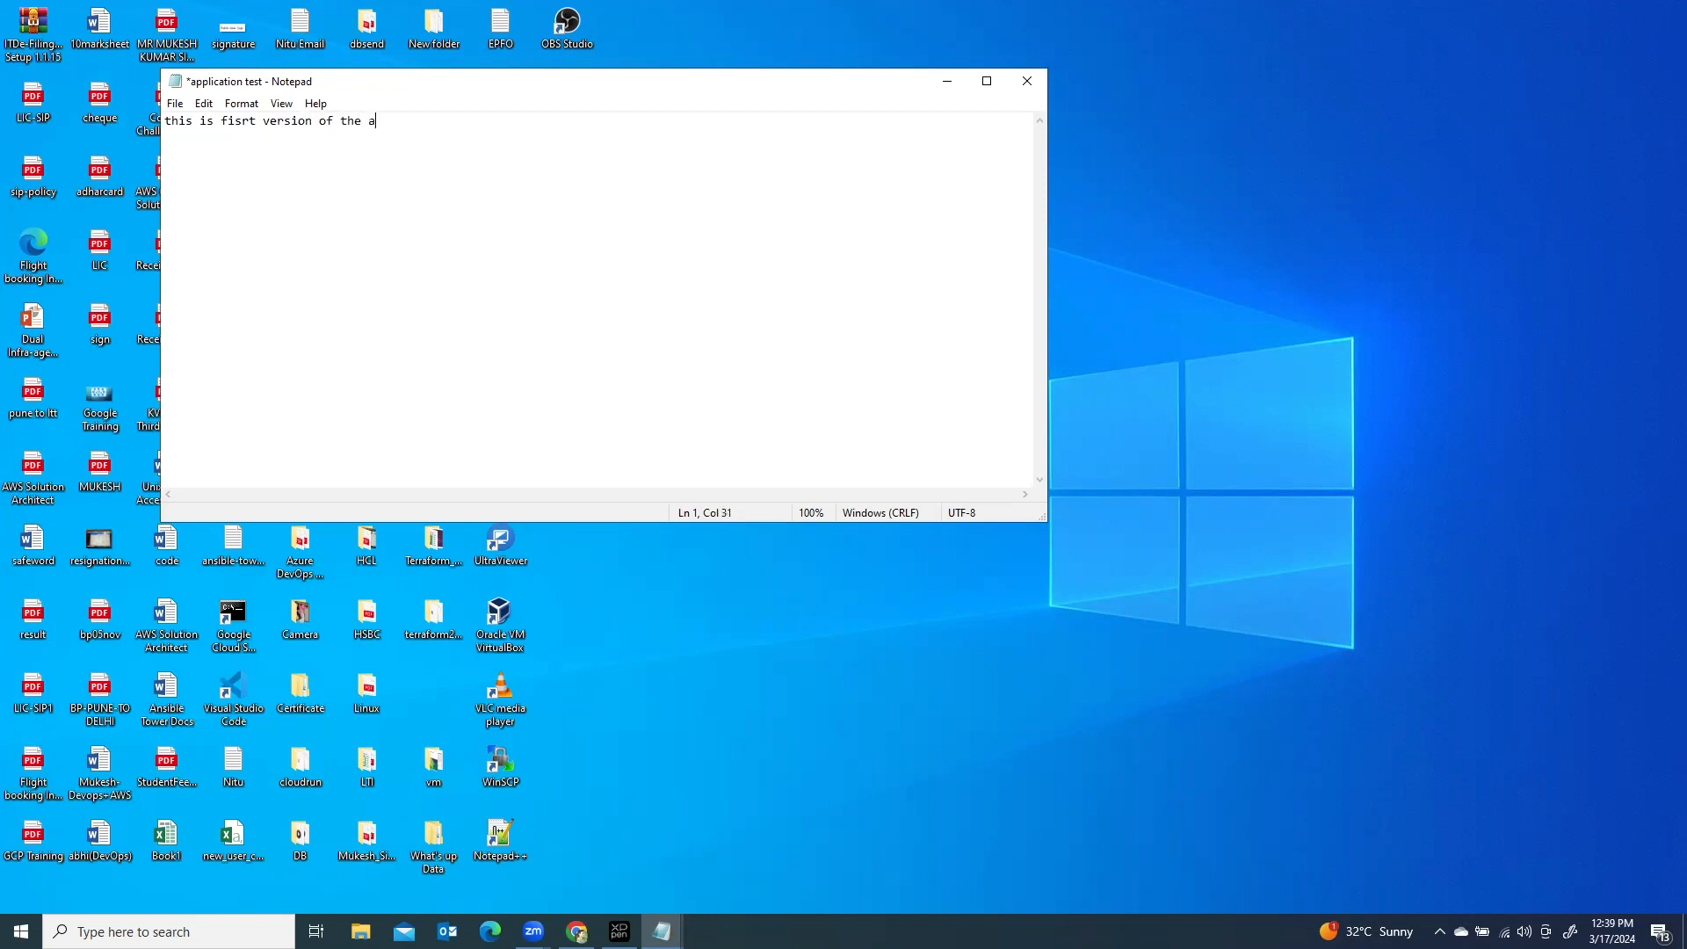
{"action": "type", "text": "atio"}
{"action": "left_click", "coordinate": [175, 103]}
{"action": "left_click", "coordinate": [201, 182]}
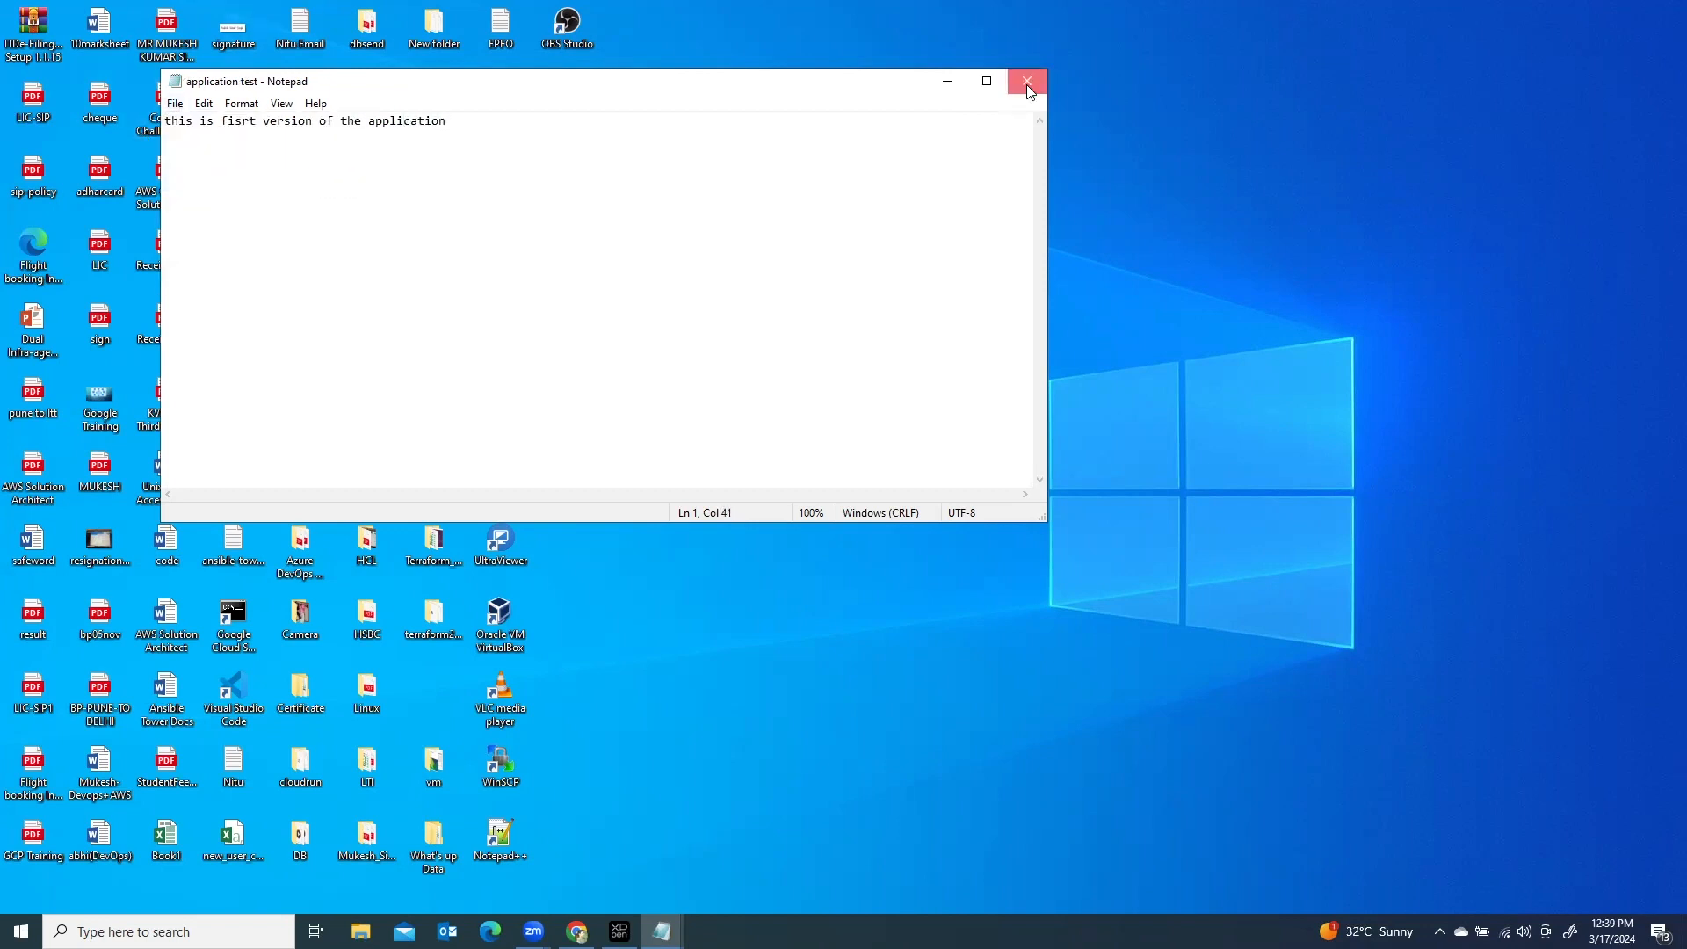
{"action": "left_click", "coordinate": [1027, 81]}
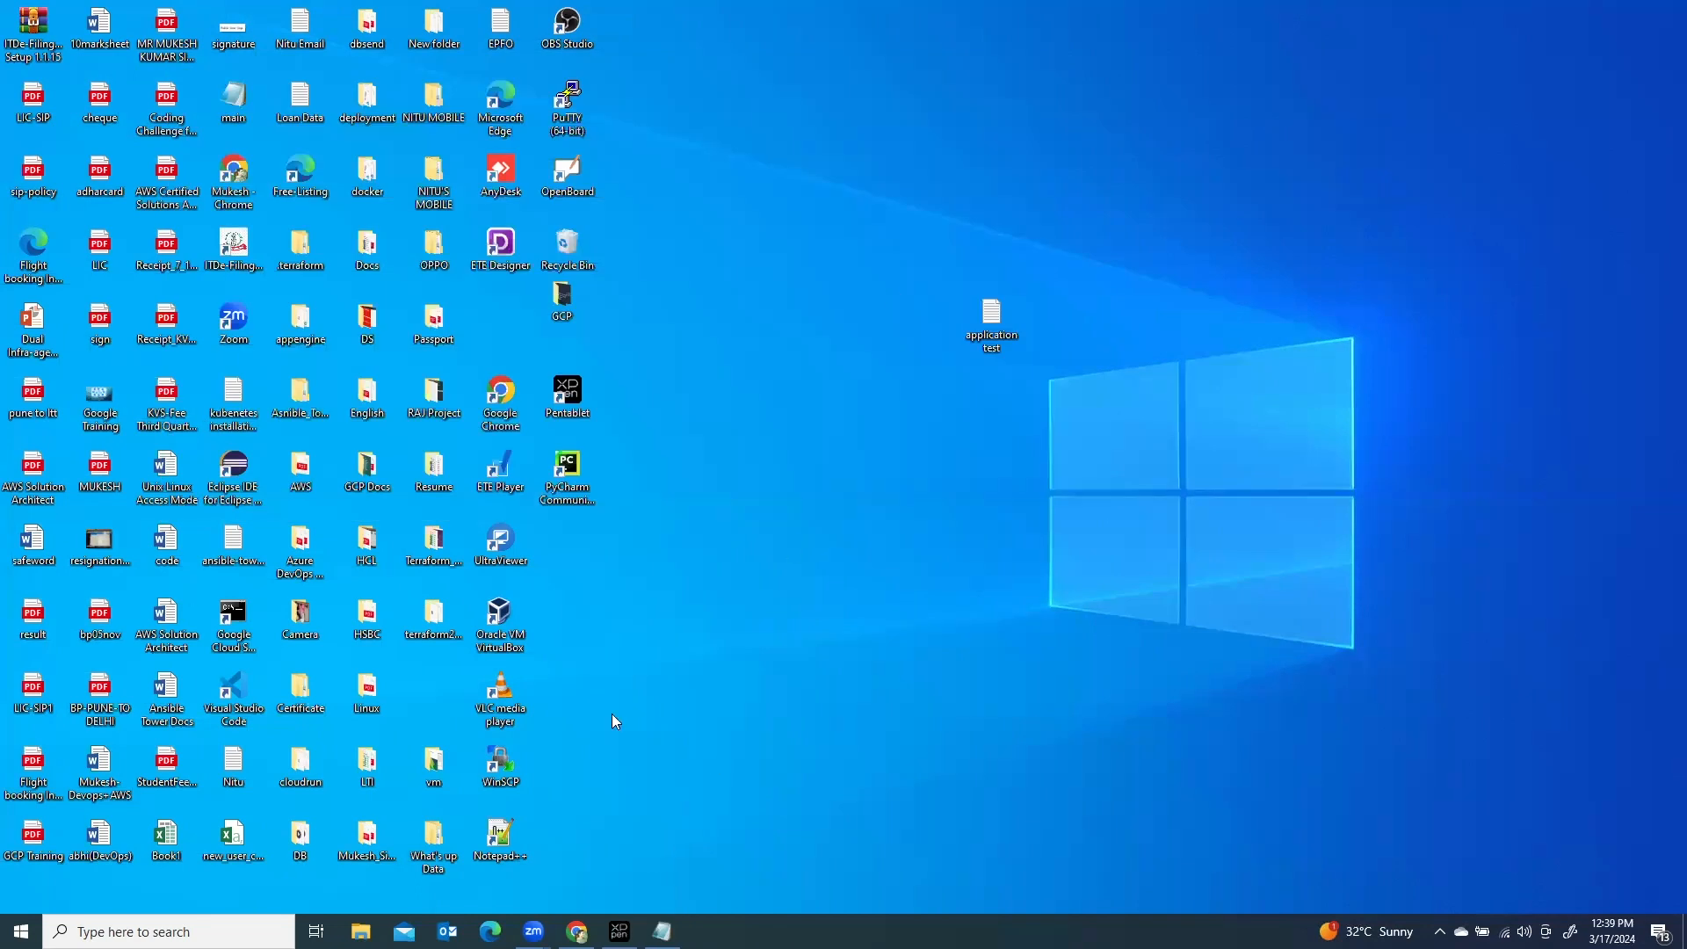
Step: Switch to Chrome, start an upload to myversioningbucket001 and add application test.txt from the Desktop folder
{"action": "left_click", "coordinate": [577, 931]}
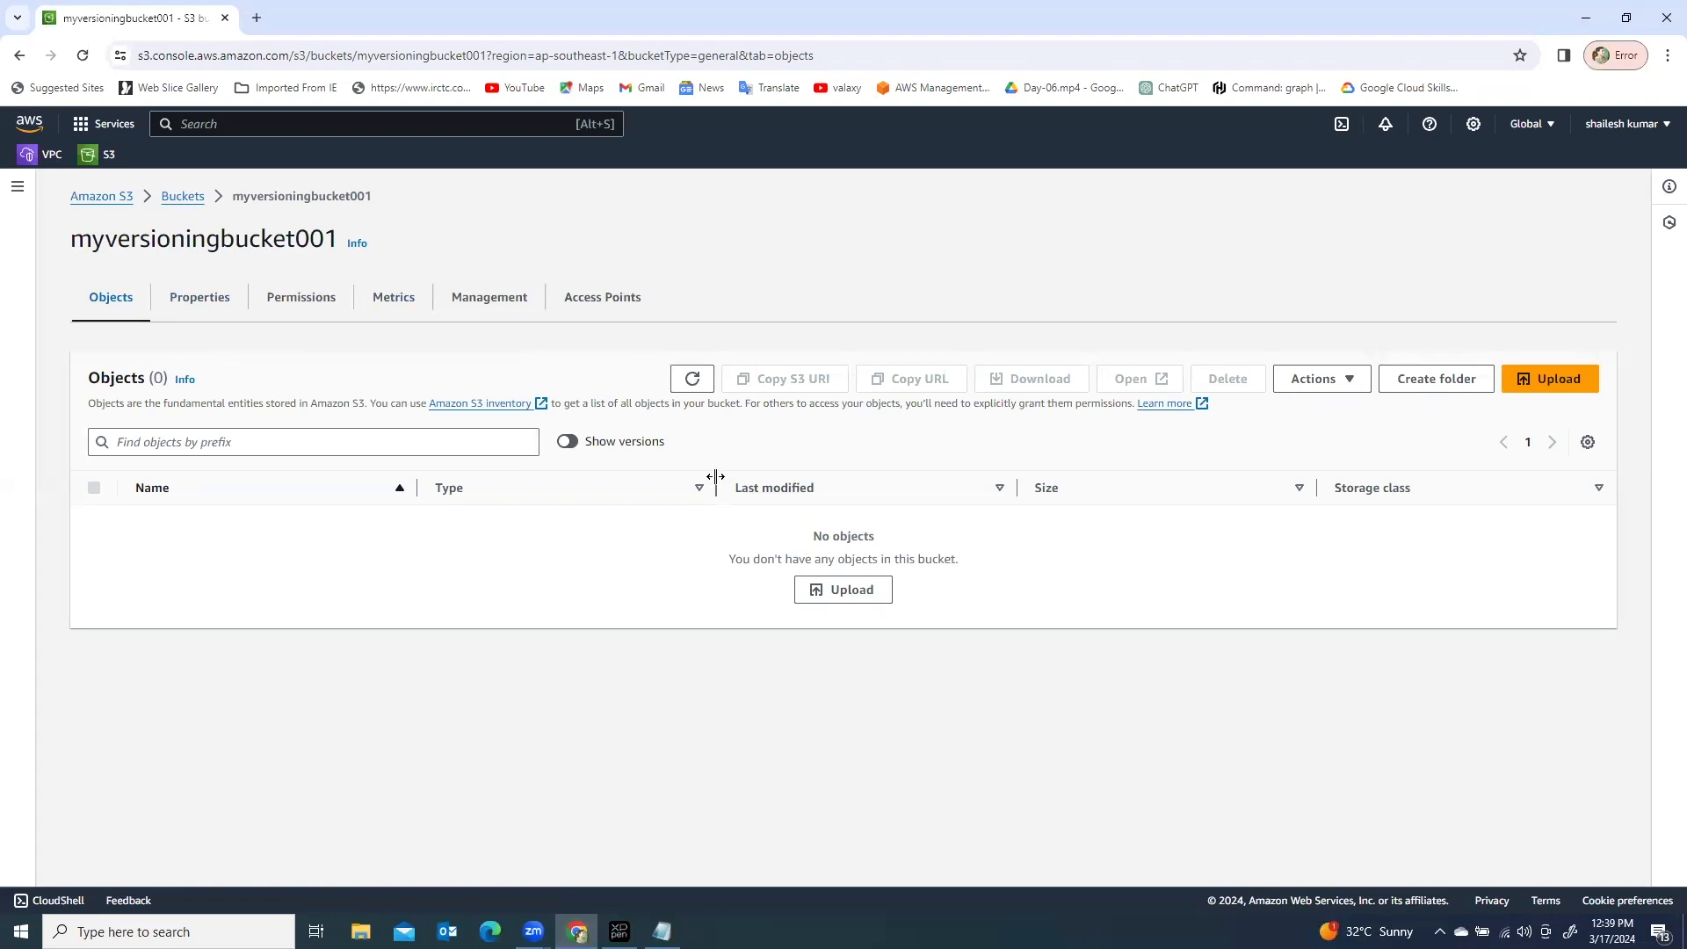
{"action": "left_click", "coordinate": [1540, 387]}
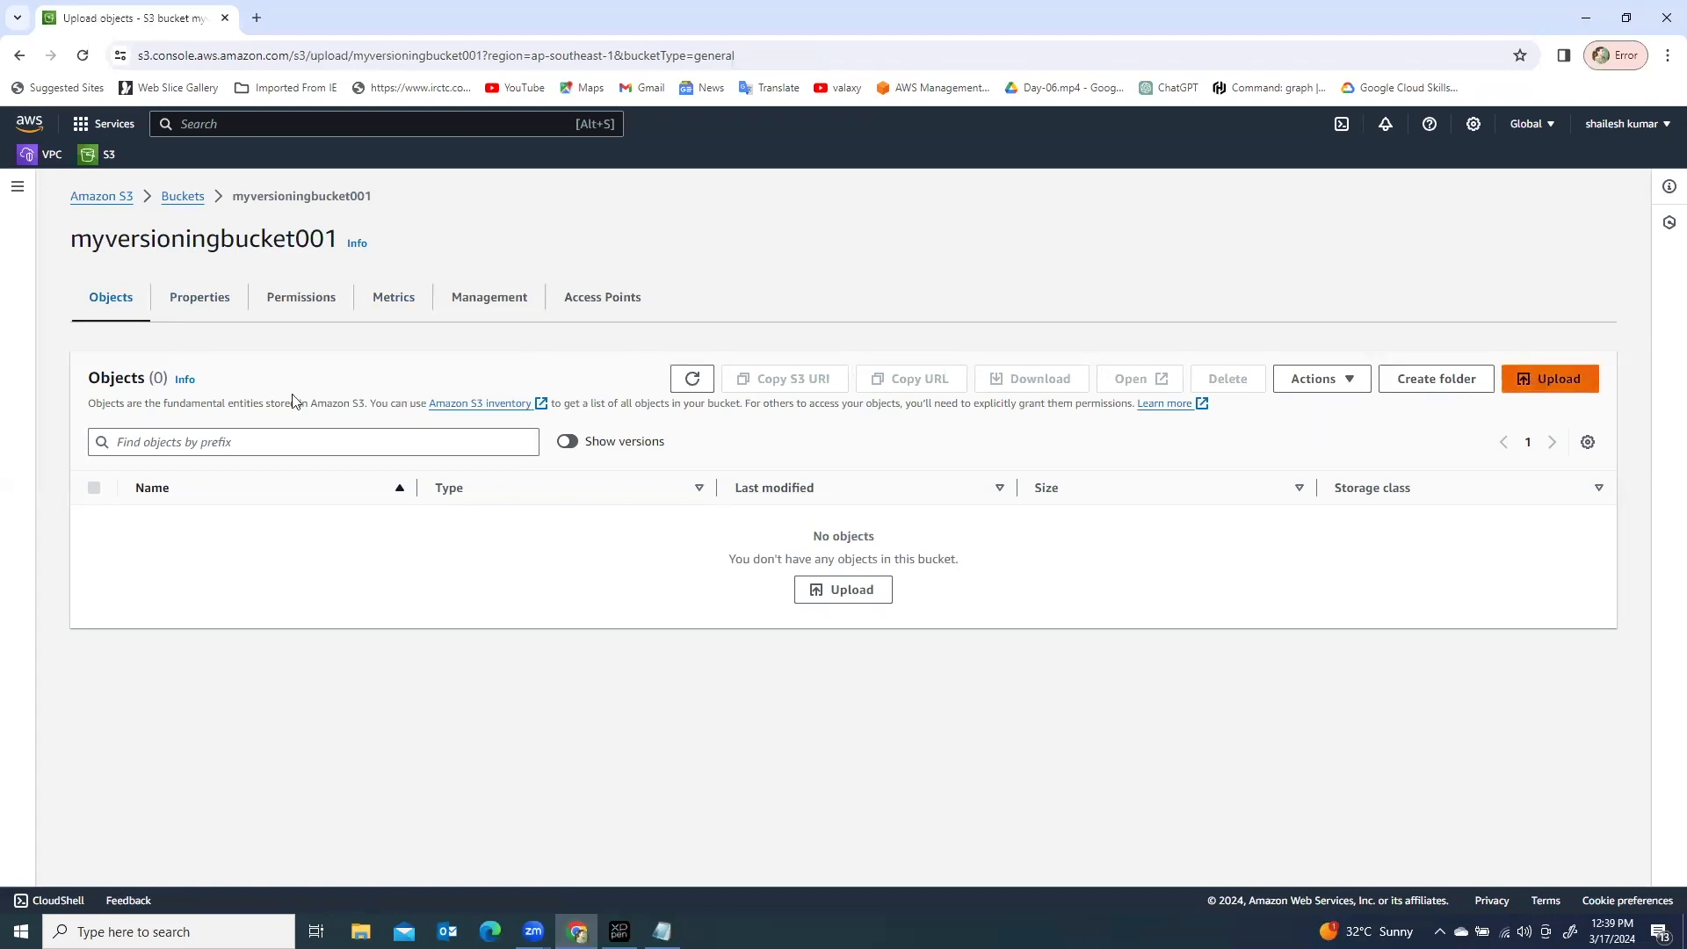
{"action": "left_click", "coordinate": [613, 420]}
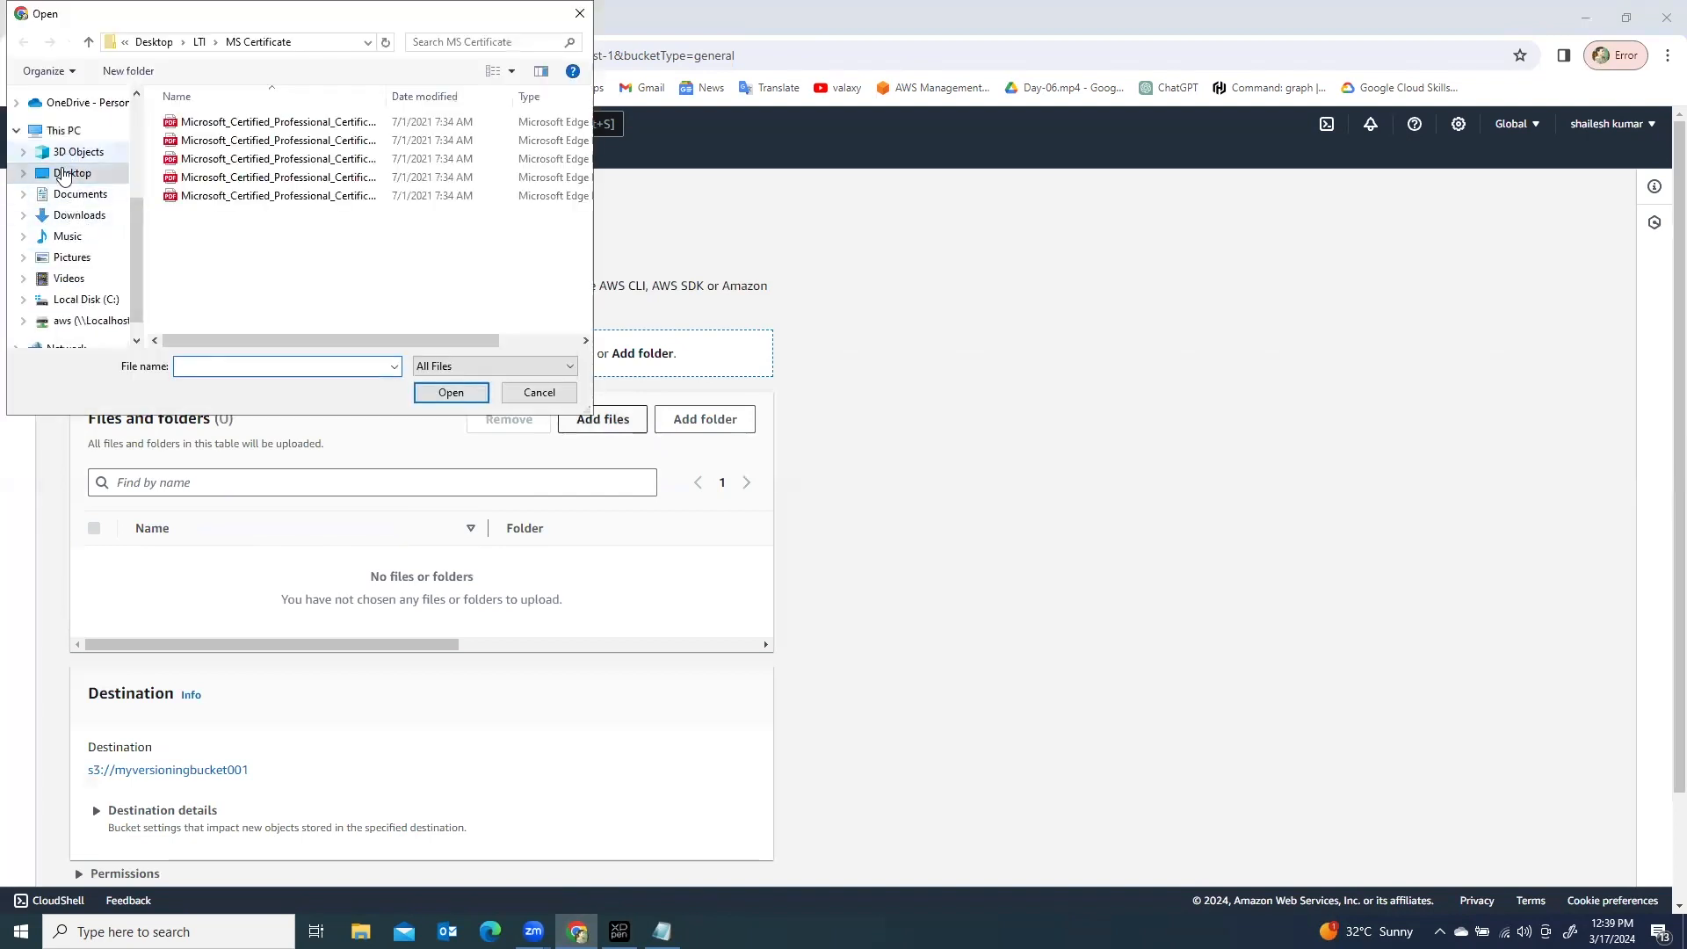
{"action": "left_click", "coordinate": [72, 172]}
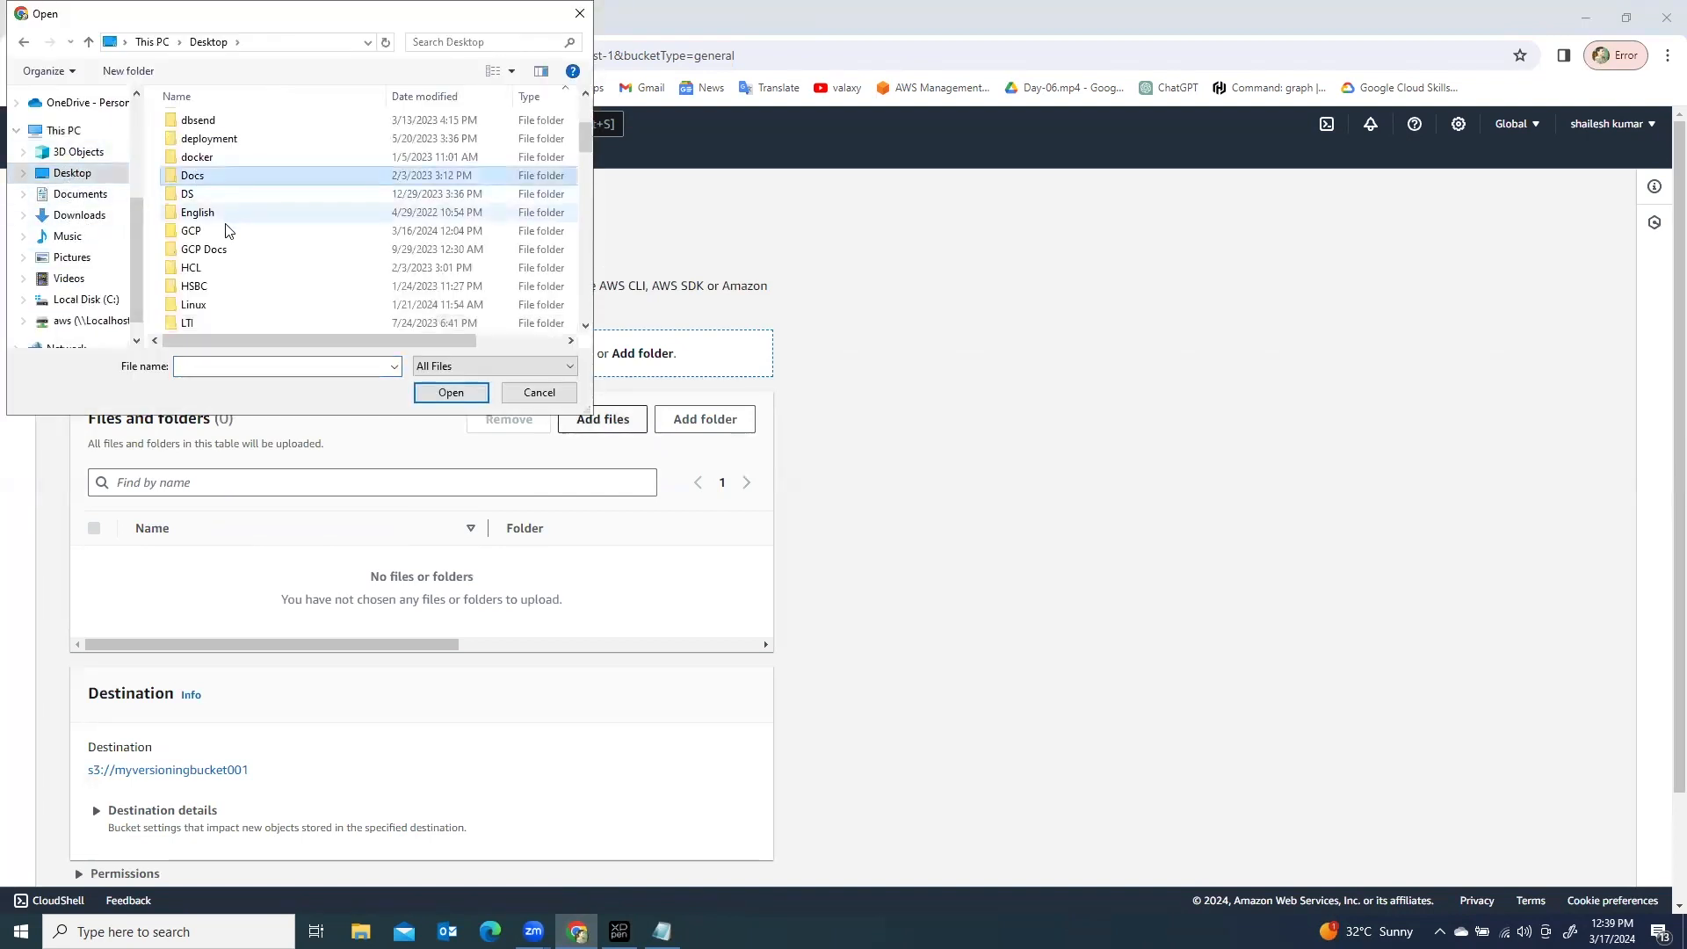
{"action": "key", "text": "a"}
{"action": "key", "text": "a"}
{"action": "key", "text": "a"}
{"action": "key", "text": "a"}
{"action": "key", "text": "a"}
{"action": "key", "text": "a"}
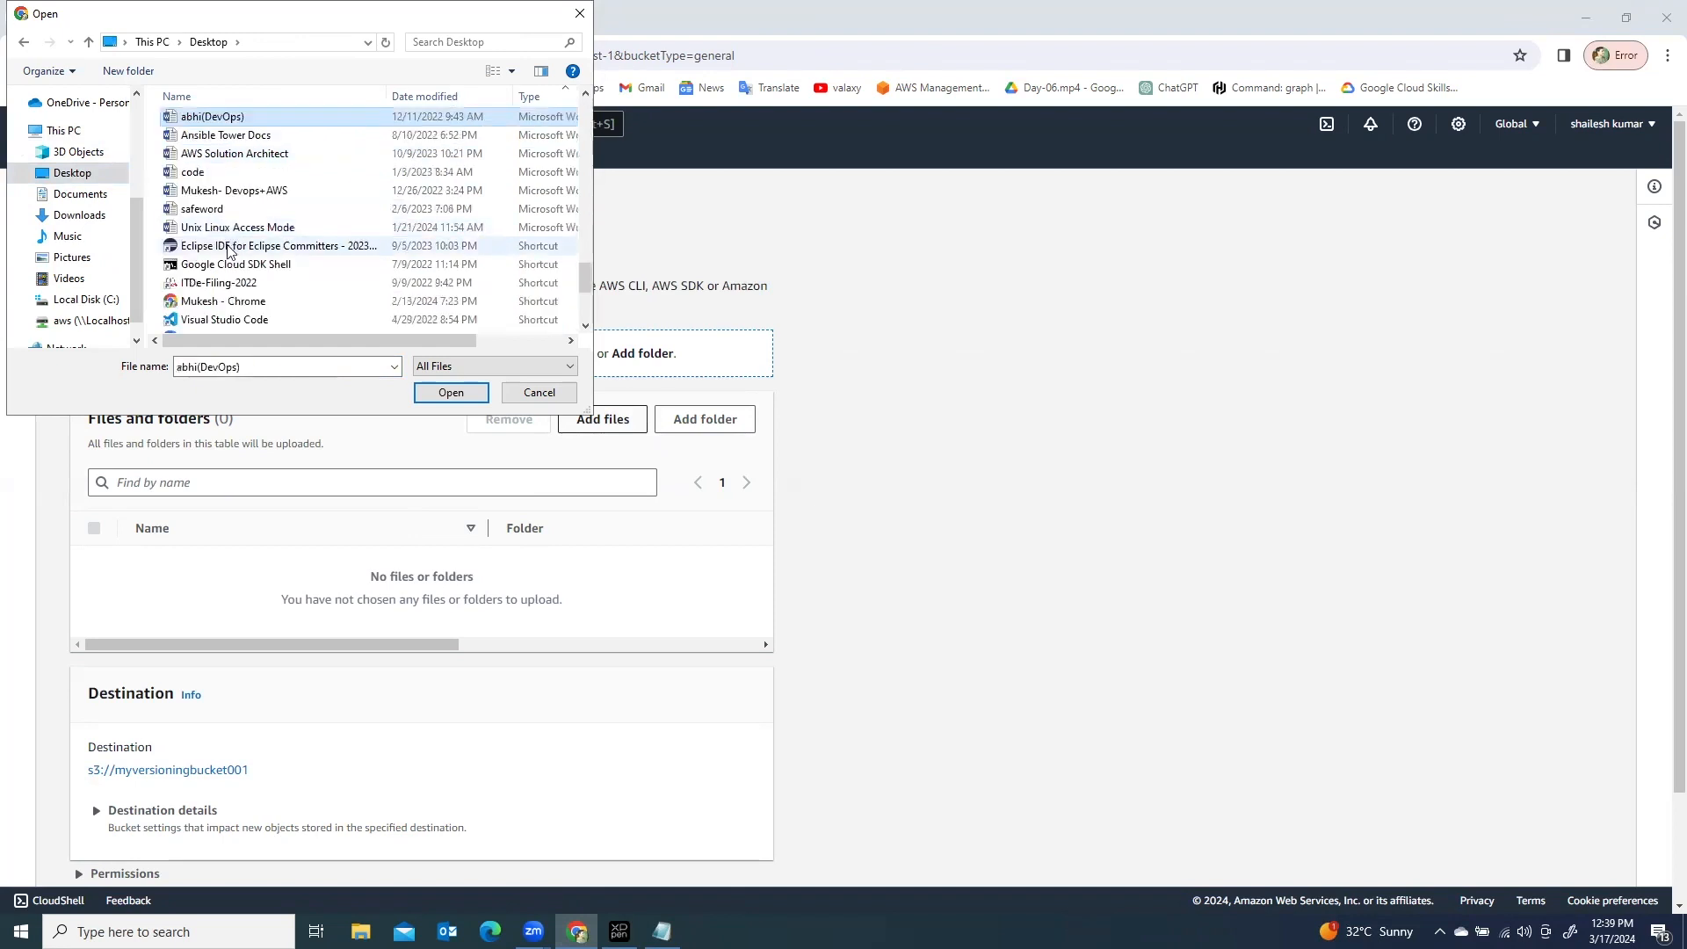
{"action": "scroll", "coordinate": [325, 258], "scroll_direction": "down", "scroll_amount": 3}
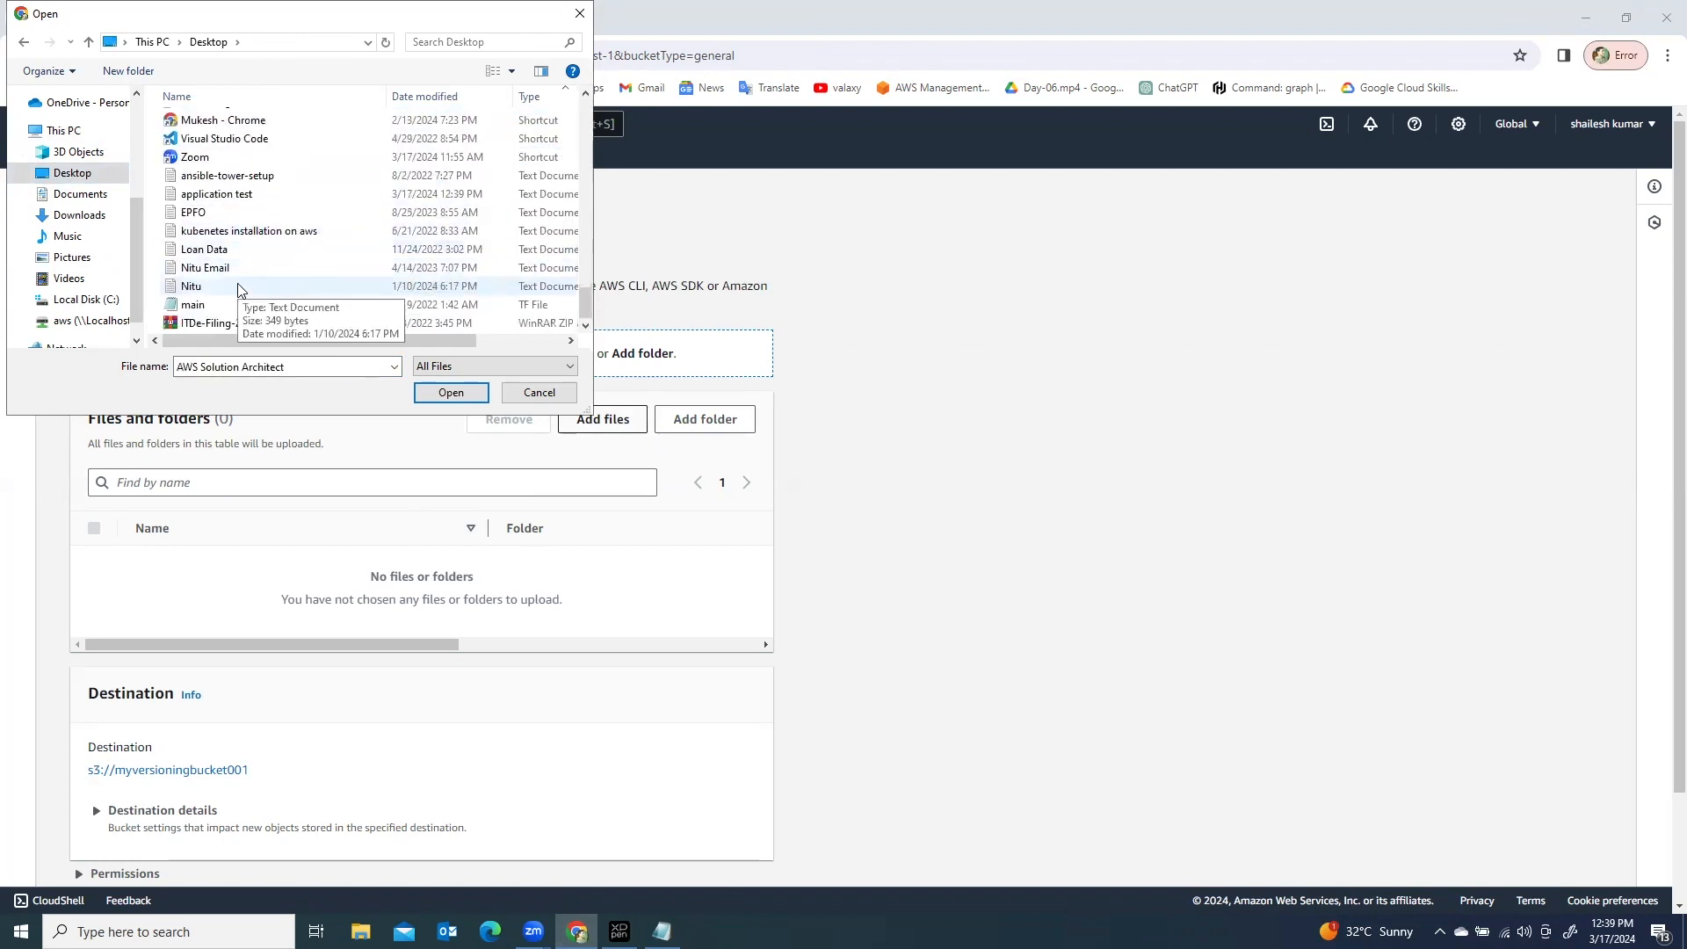
{"action": "left_click", "coordinate": [216, 194]}
{"action": "left_click", "coordinate": [430, 389]}
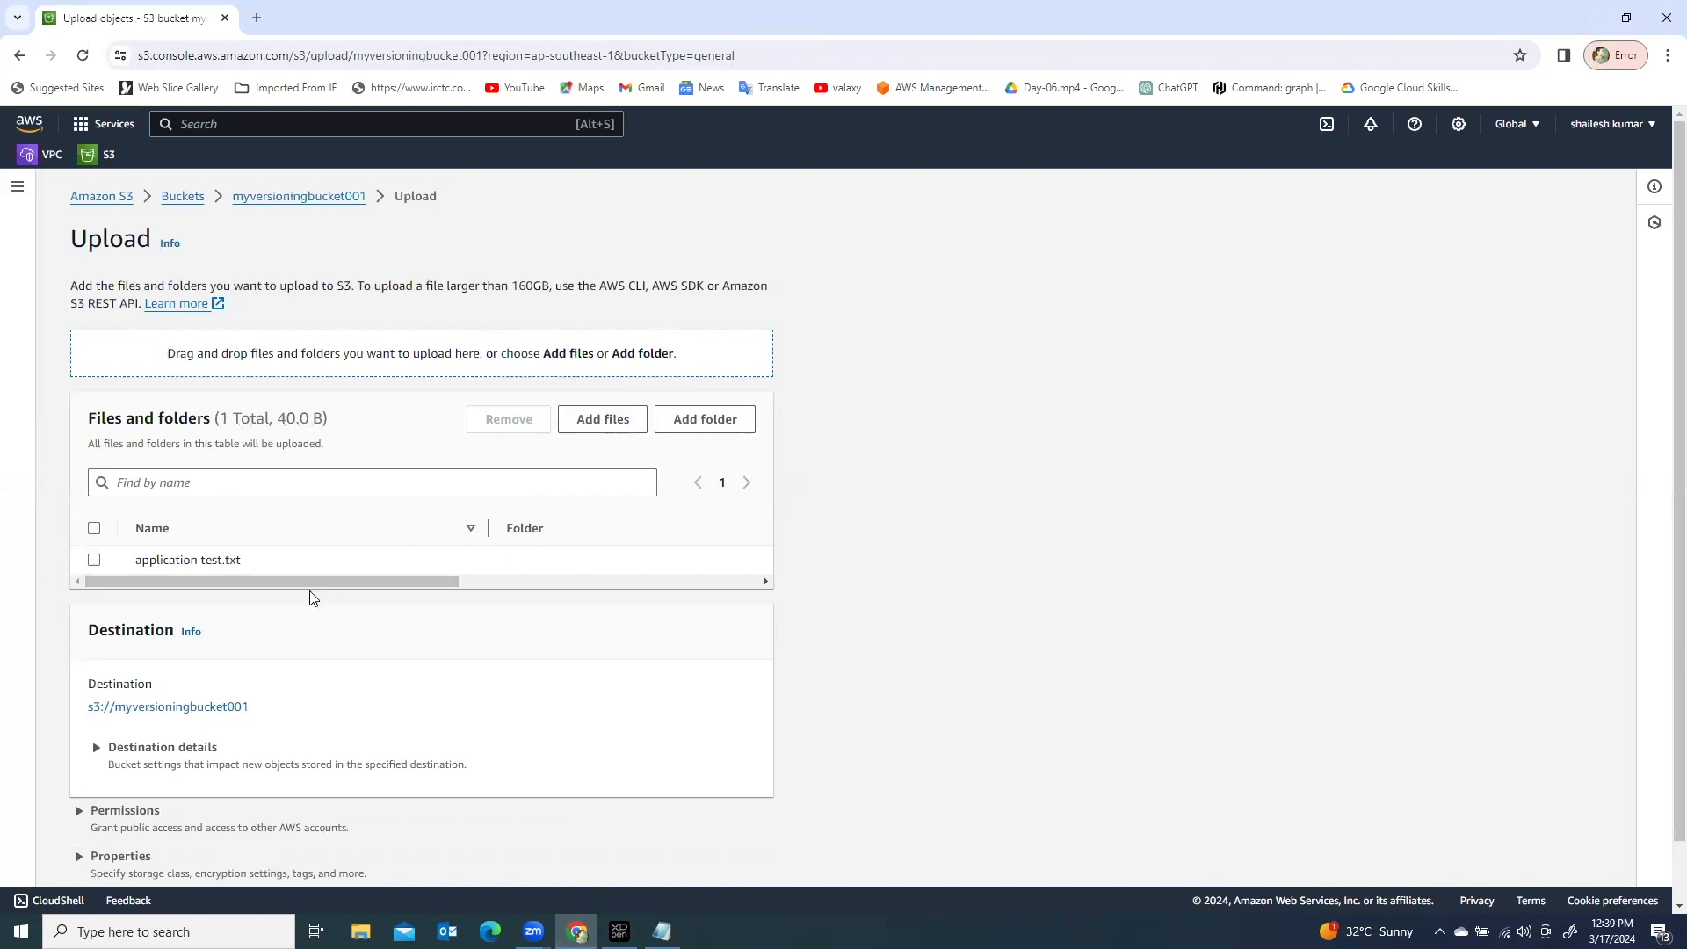
Step: Upload application test.txt with the predefined ACL Grant public-read access, acknowledging the risk, and close the upload status
{"action": "left_click", "coordinate": [94, 559]}
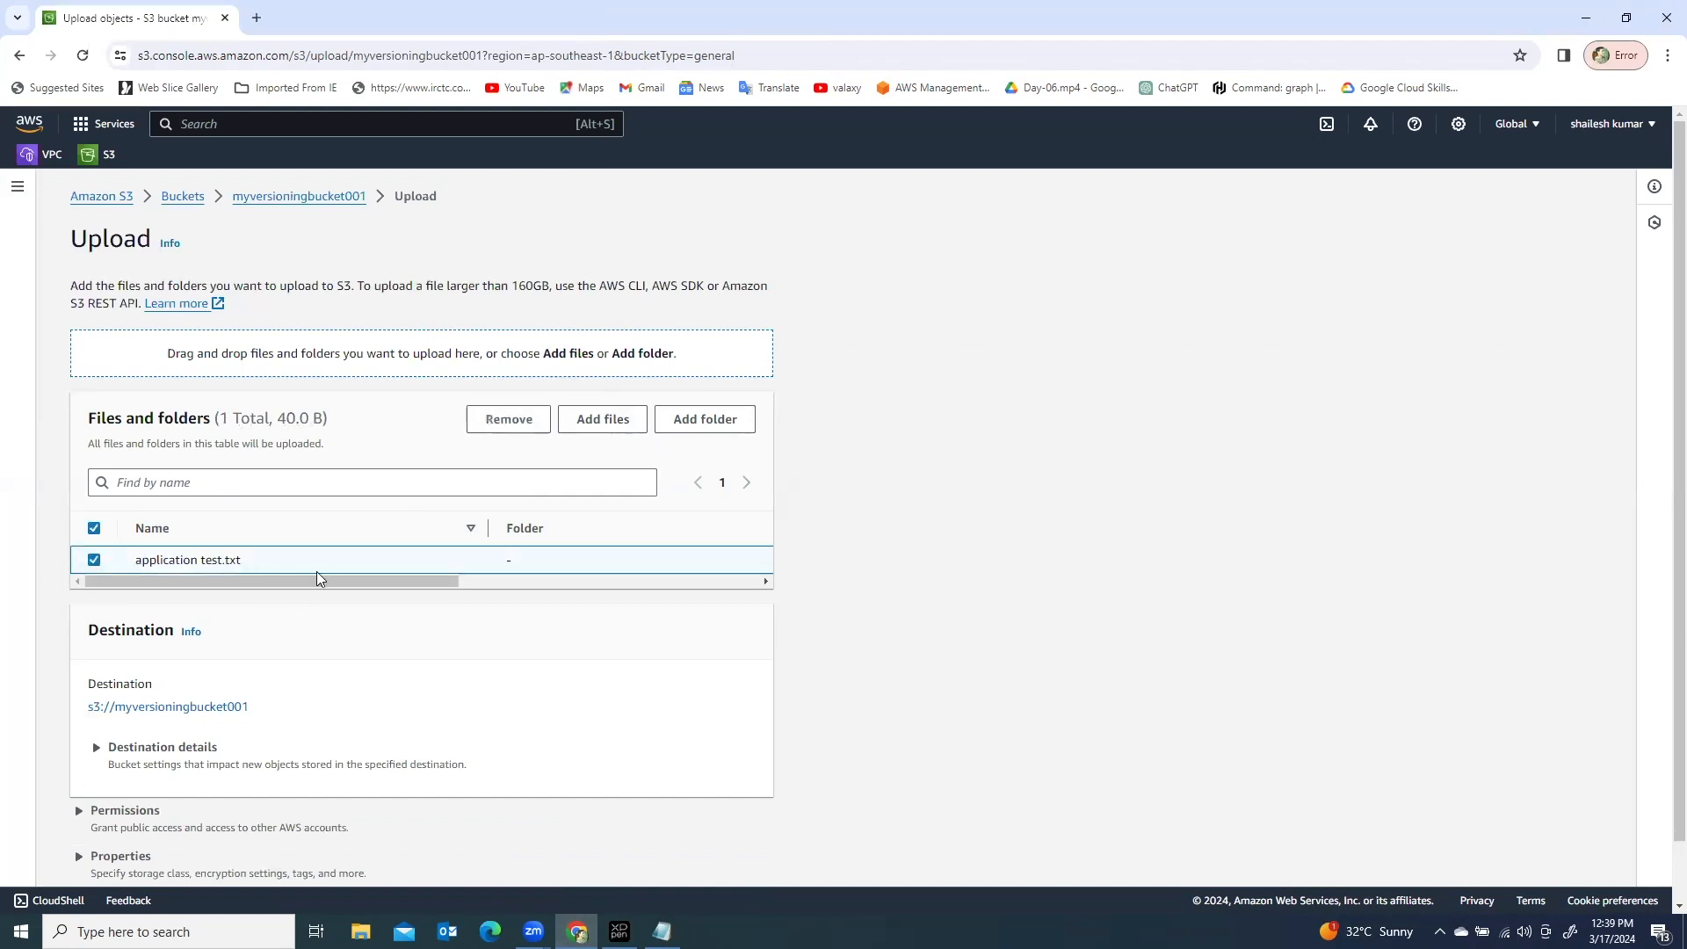
{"action": "scroll", "coordinate": [317, 572], "scroll_direction": "down", "scroll_amount": 2}
{"action": "left_click", "coordinate": [88, 746]}
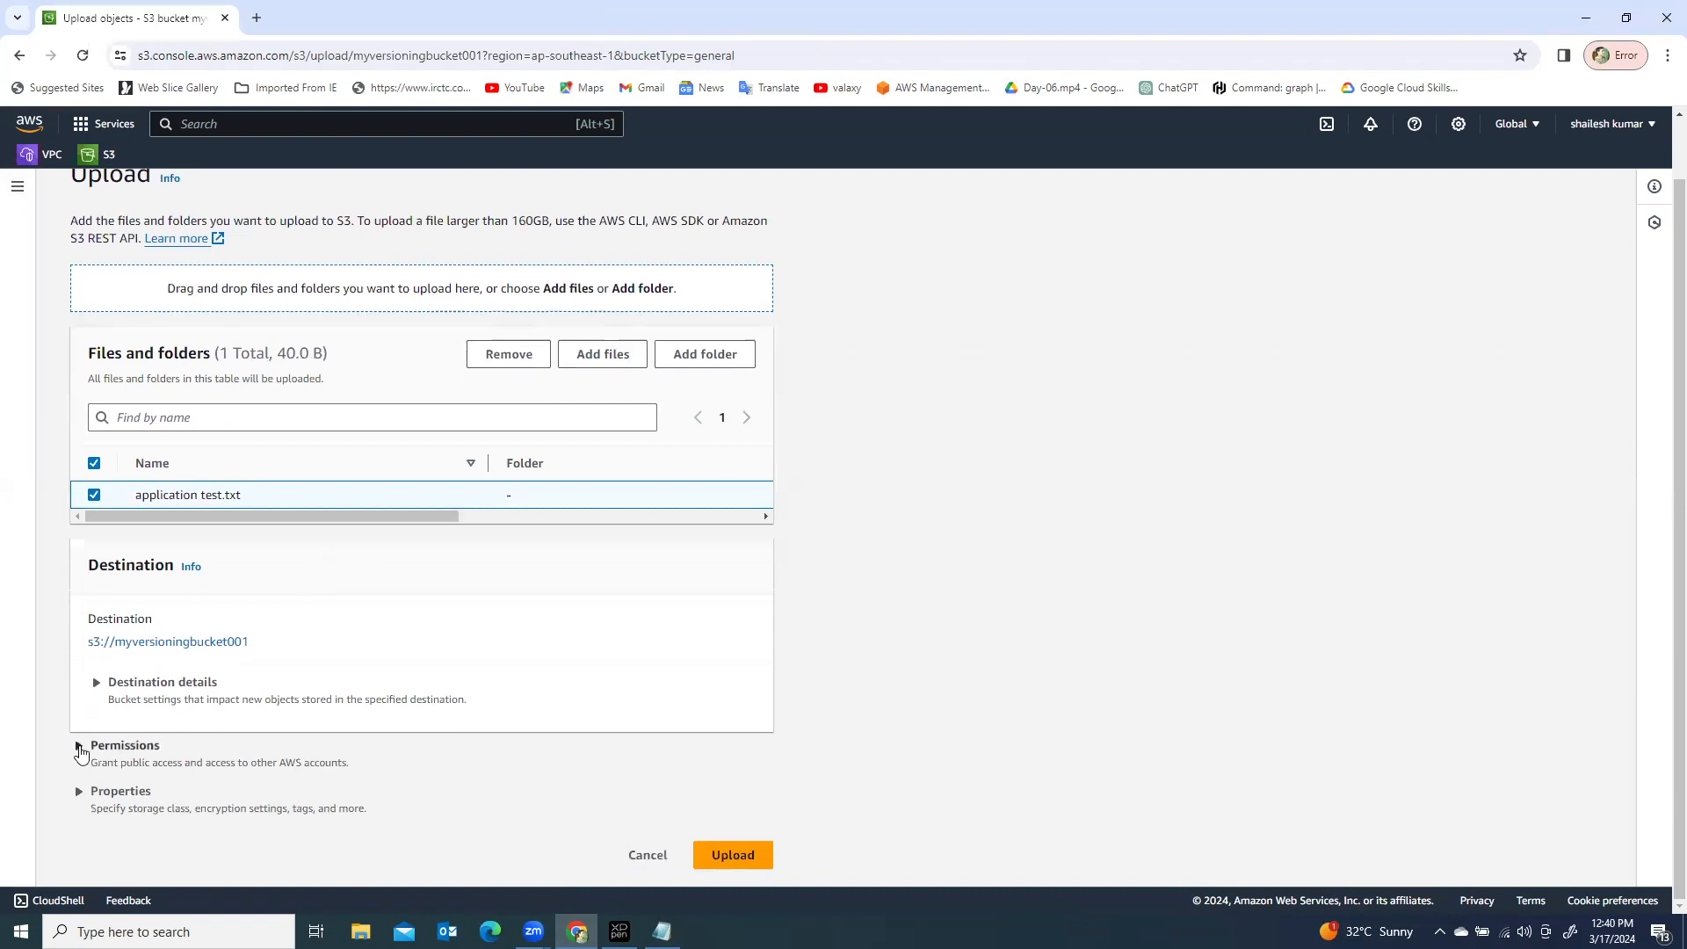
{"action": "scroll", "coordinate": [308, 699], "scroll_direction": "down", "scroll_amount": 1}
{"action": "scroll", "coordinate": [307, 698], "scroll_direction": "down", "scroll_amount": 3}
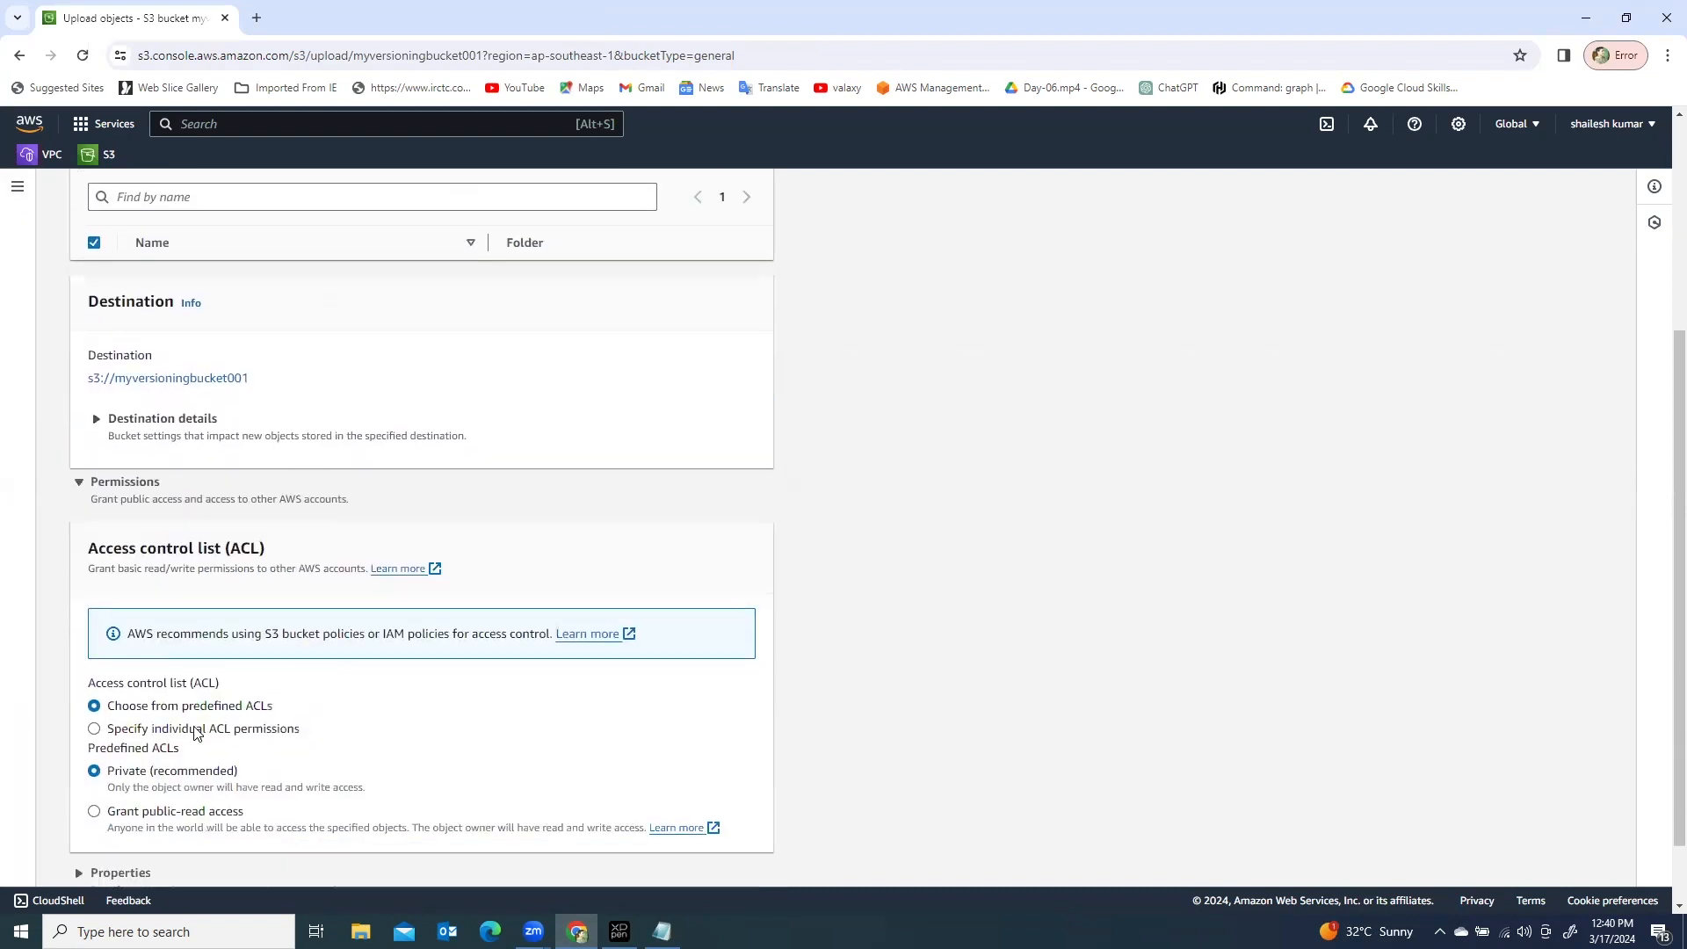
{"action": "left_click", "coordinate": [94, 811]}
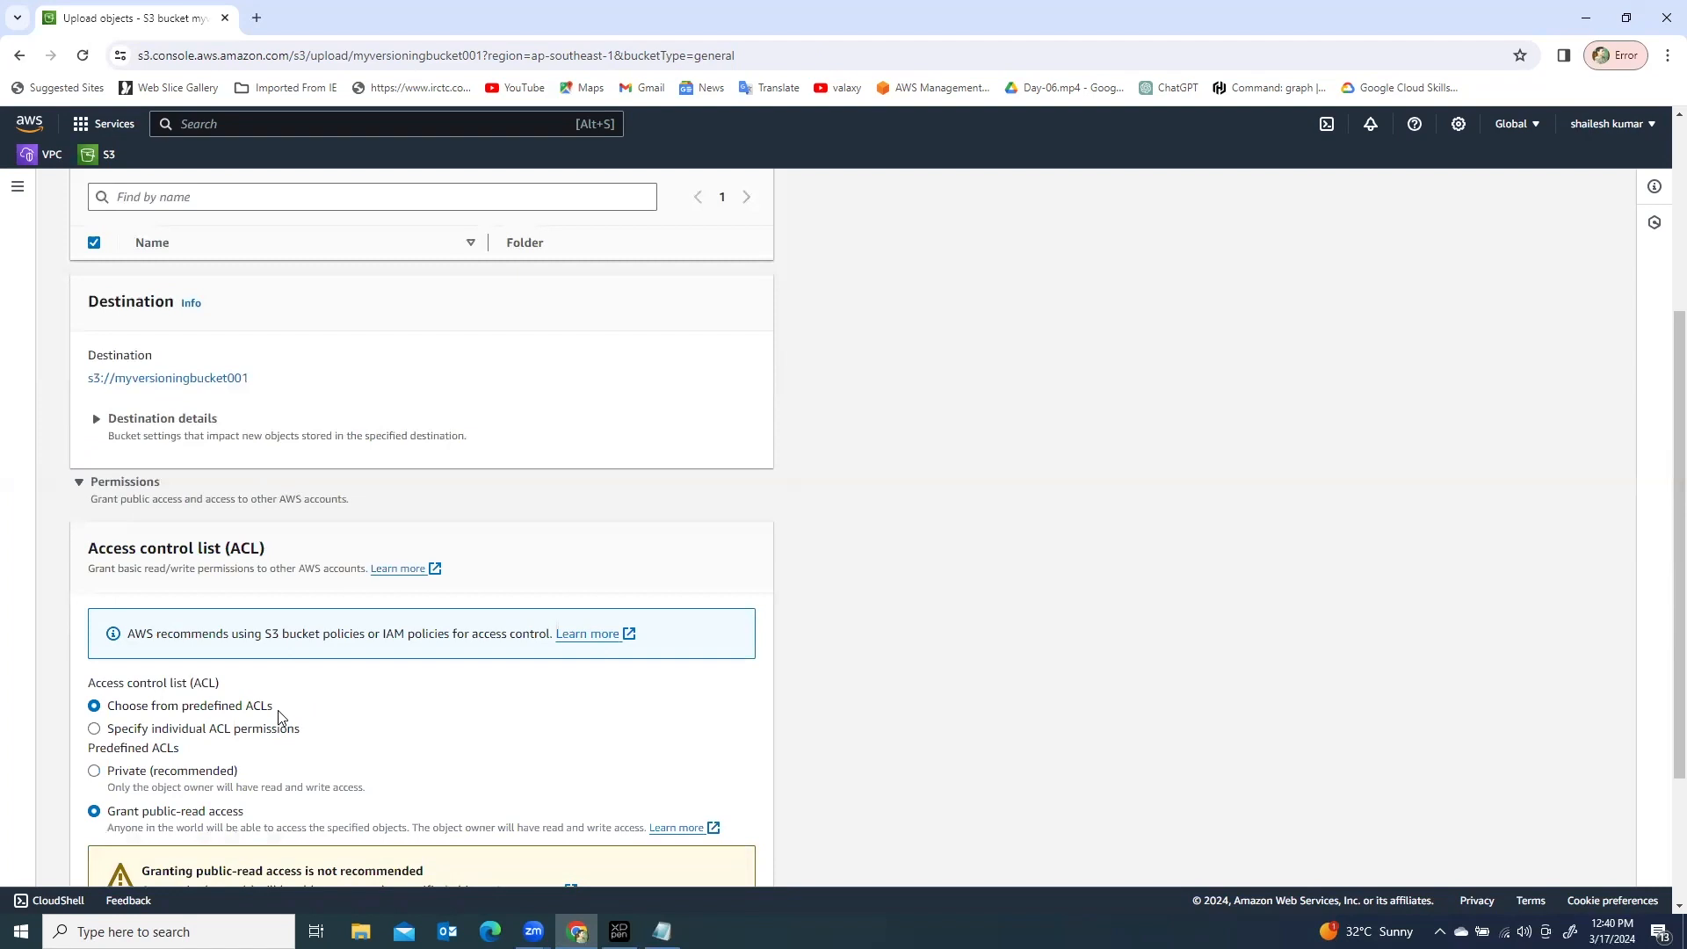
{"action": "scroll", "coordinate": [219, 717], "scroll_direction": "down", "scroll_amount": 3}
{"action": "left_click", "coordinate": [148, 717]}
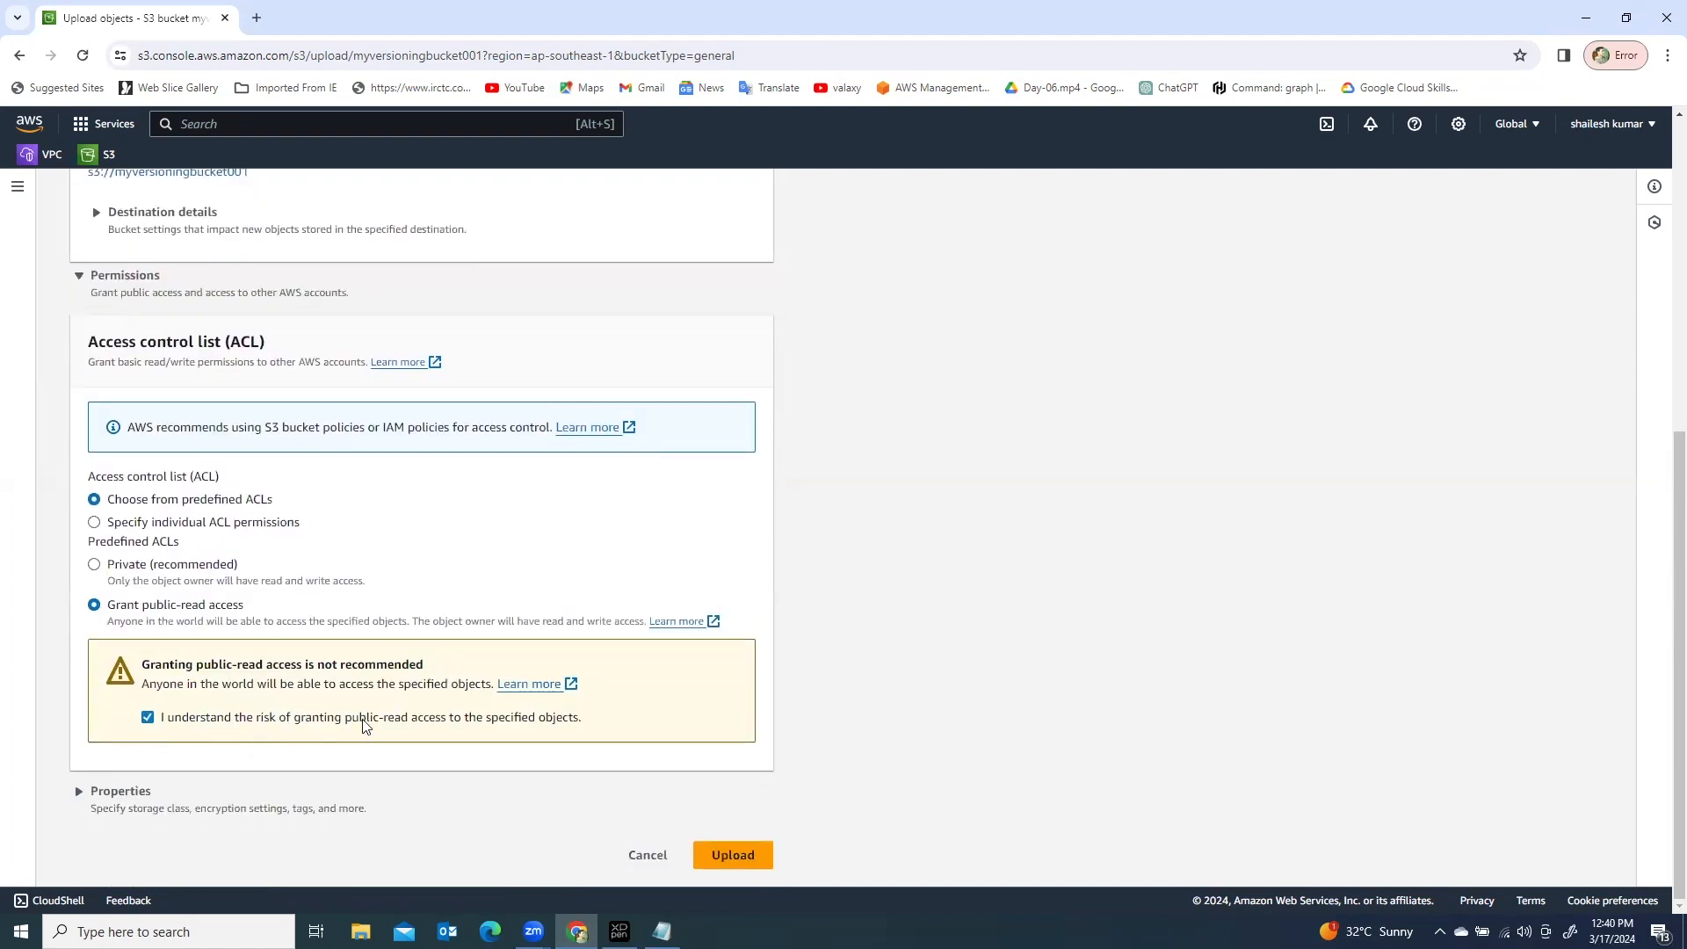
{"action": "left_click", "coordinate": [738, 855]}
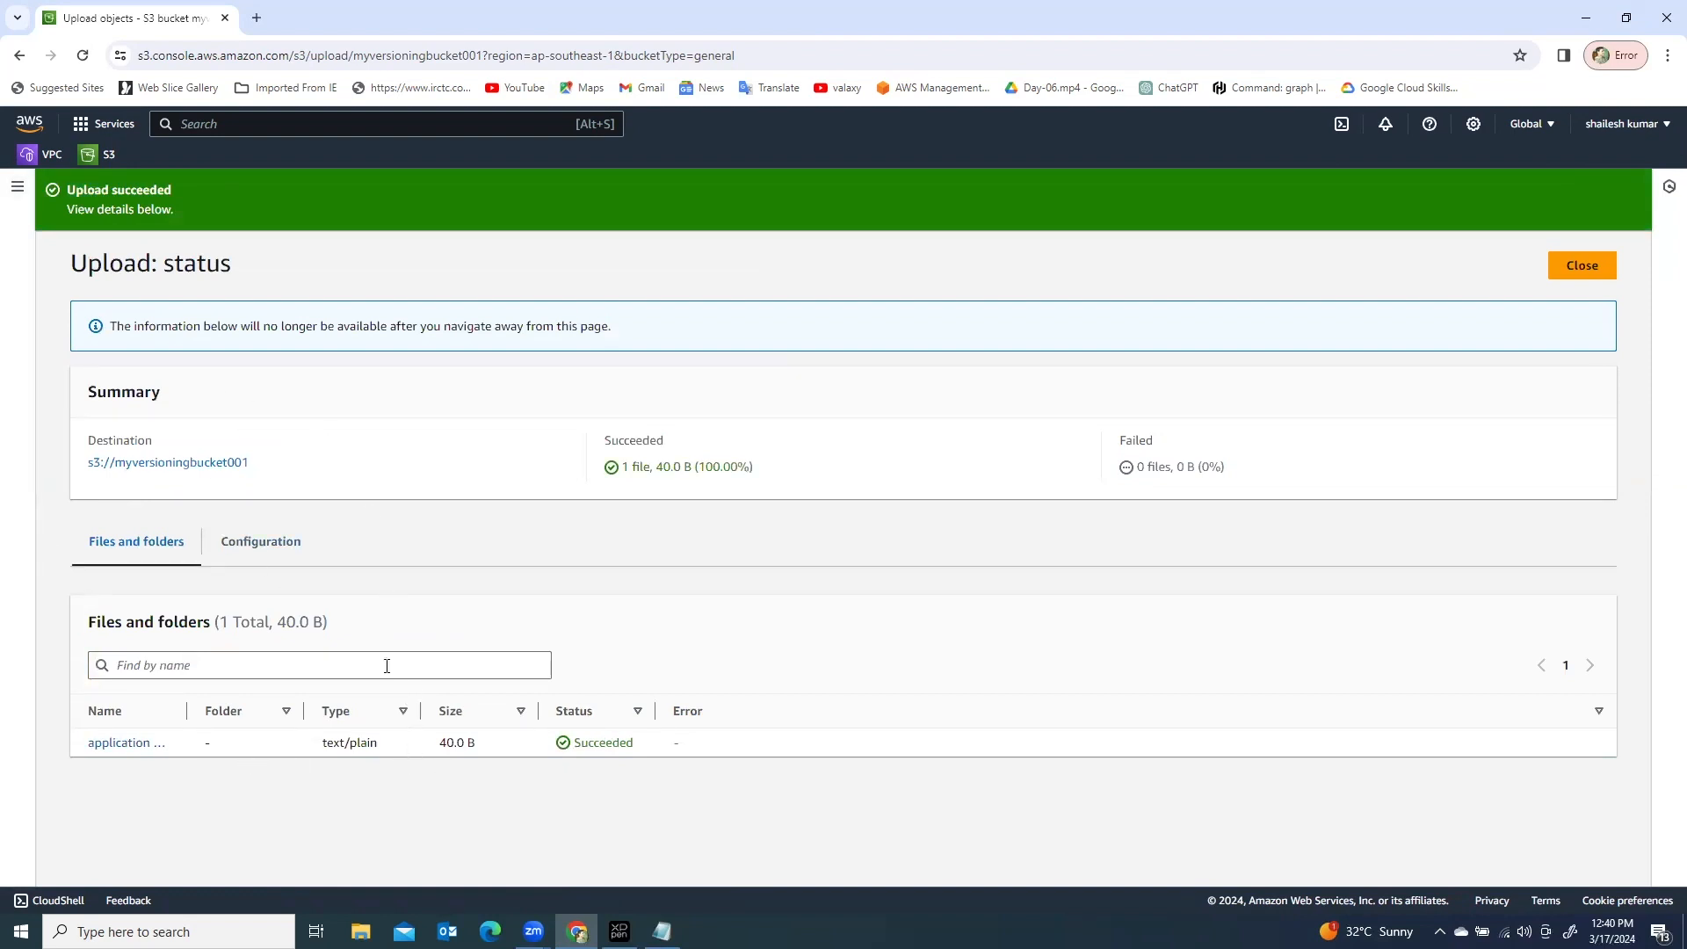
{"action": "left_click", "coordinate": [1588, 276]}
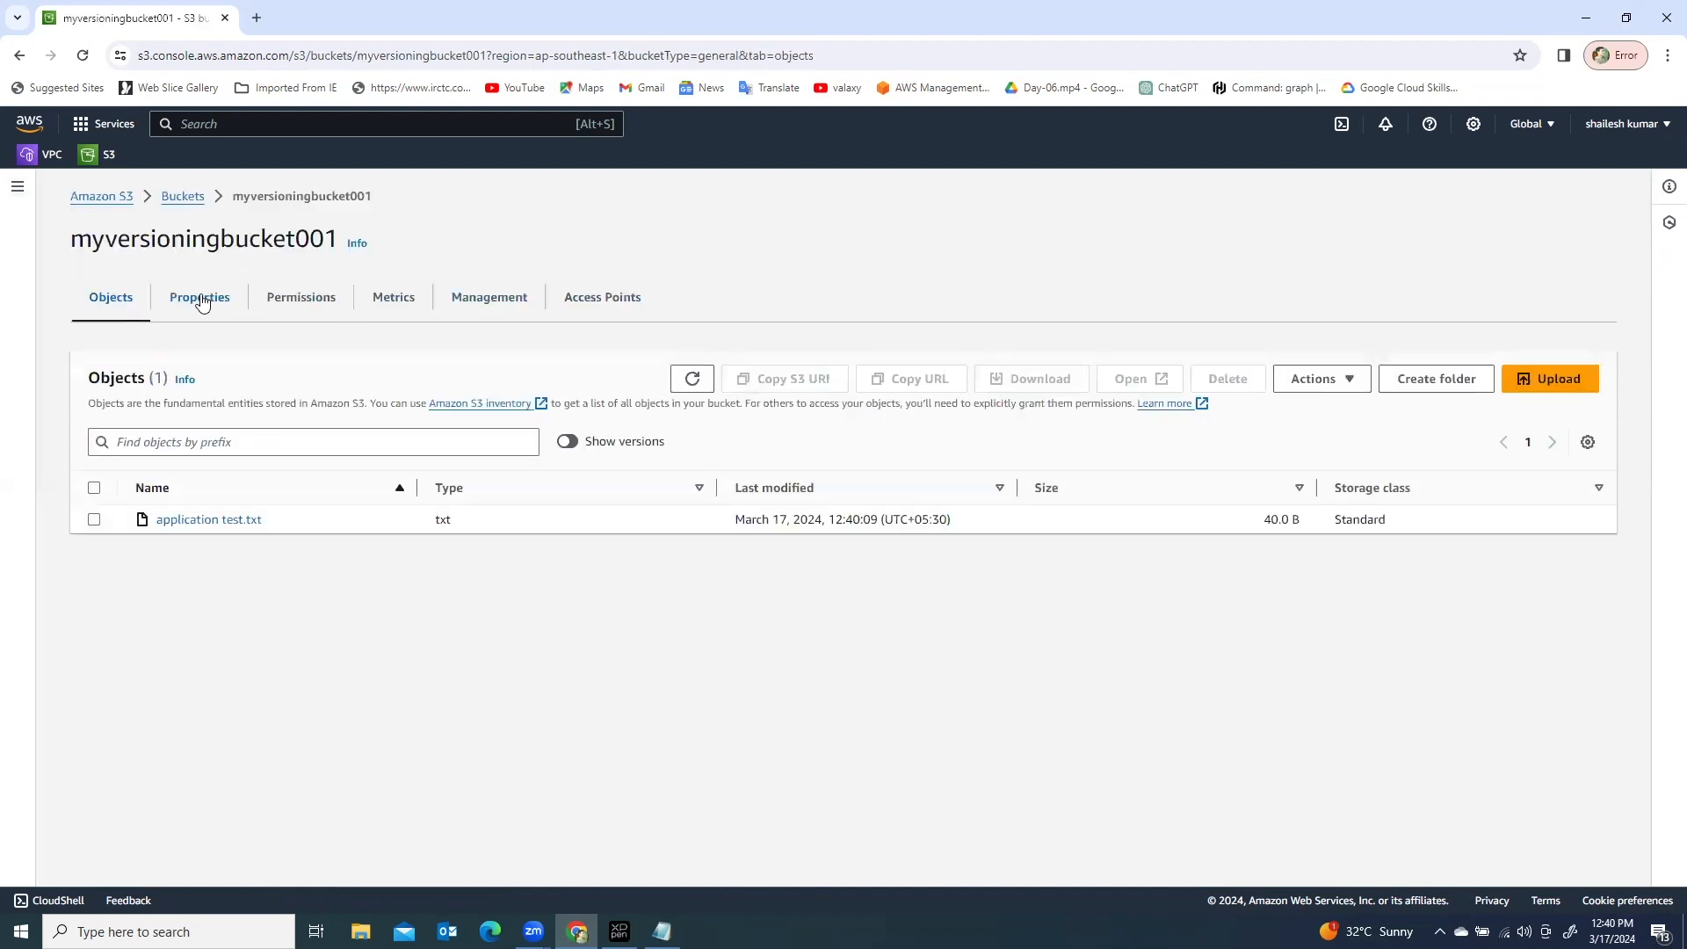
Step: Examine the Bucket Versioning setting in the properties of myversioningbucket001
{"action": "left_click", "coordinate": [94, 519]}
{"action": "left_click", "coordinate": [197, 303]}
{"action": "left_click", "coordinate": [219, 309]}
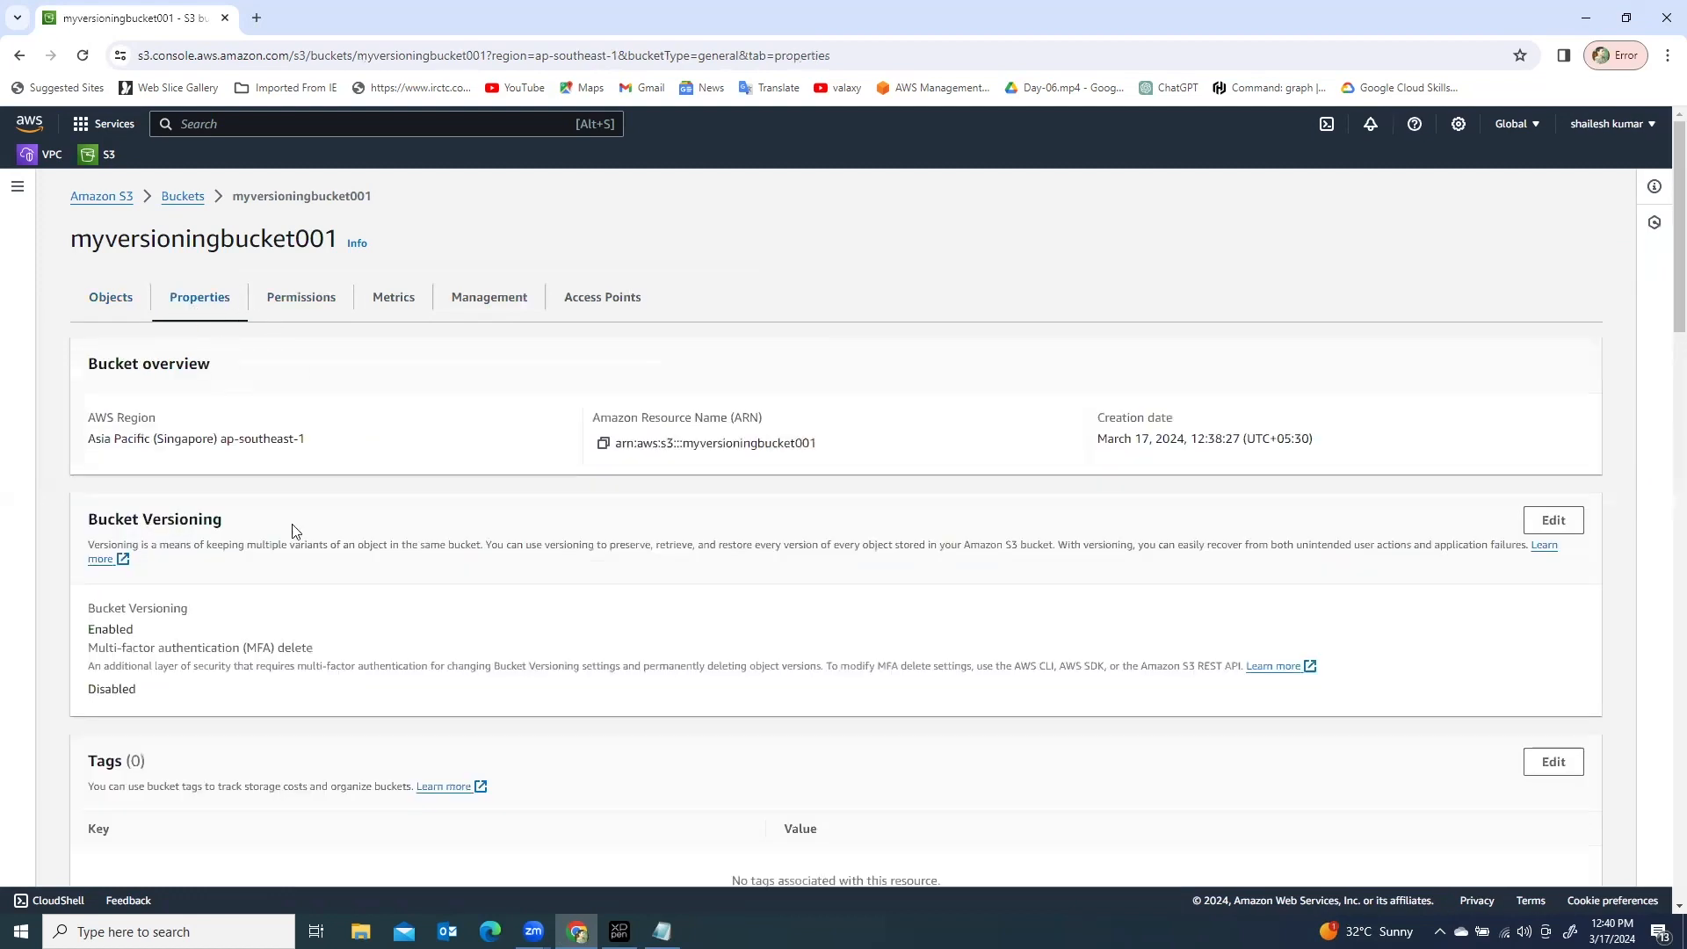
{"action": "scroll", "coordinate": [346, 670], "scroll_direction": "down", "scroll_amount": 3}
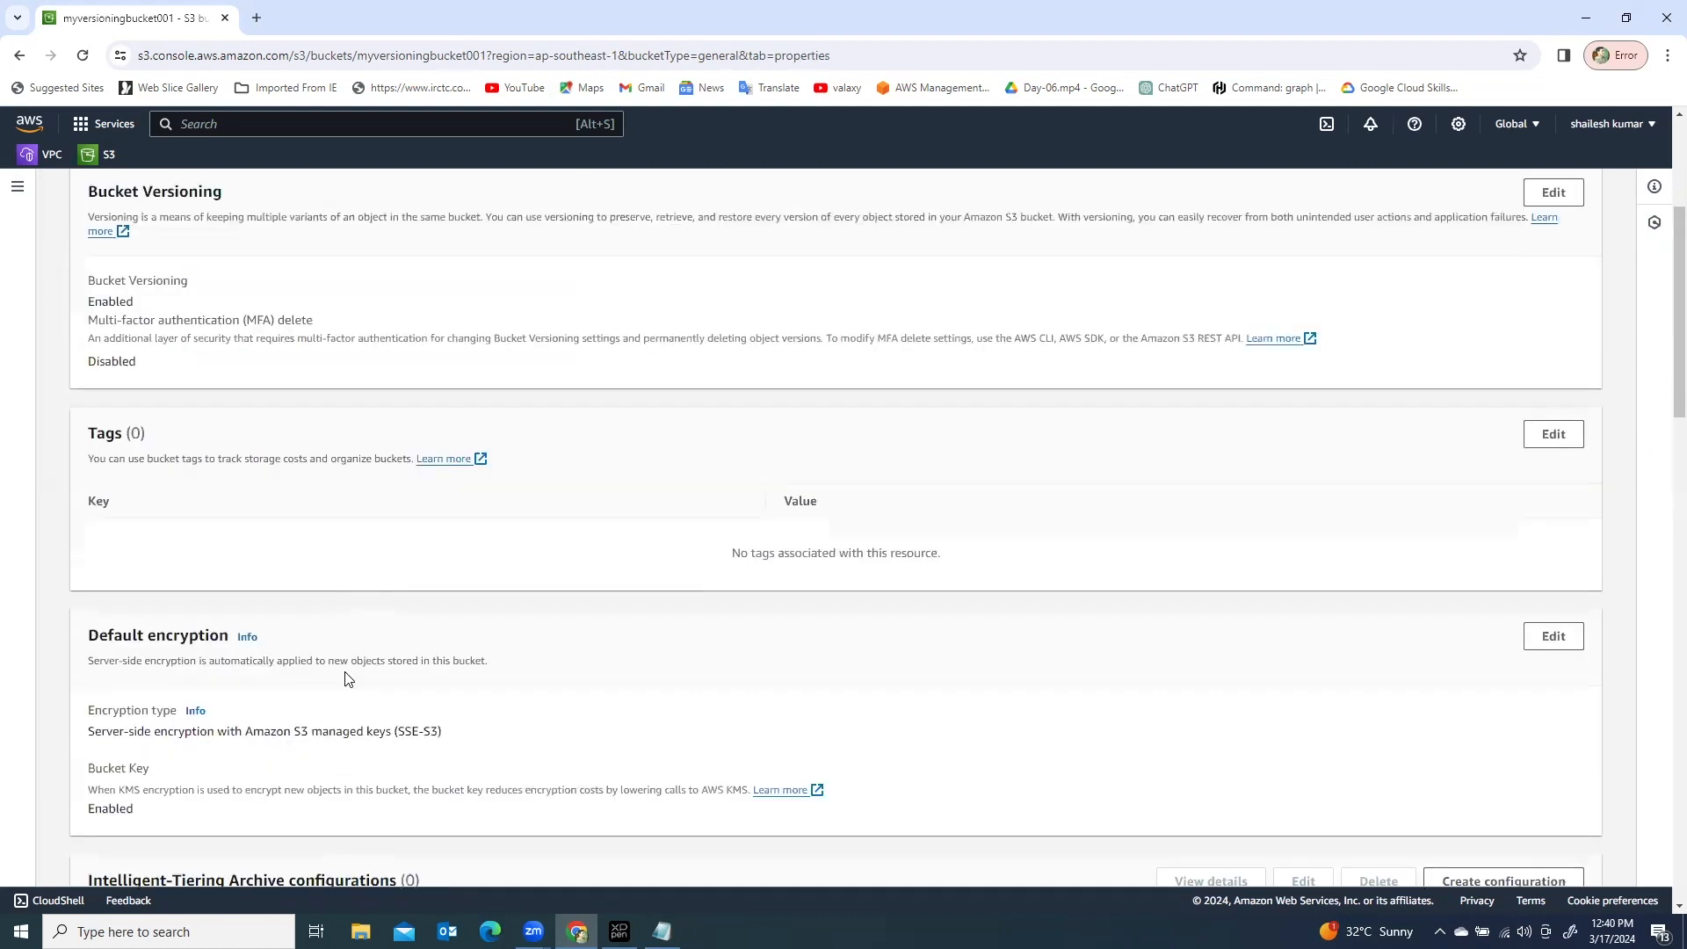
{"action": "scroll", "coordinate": [346, 678], "scroll_direction": "up", "scroll_amount": 1}
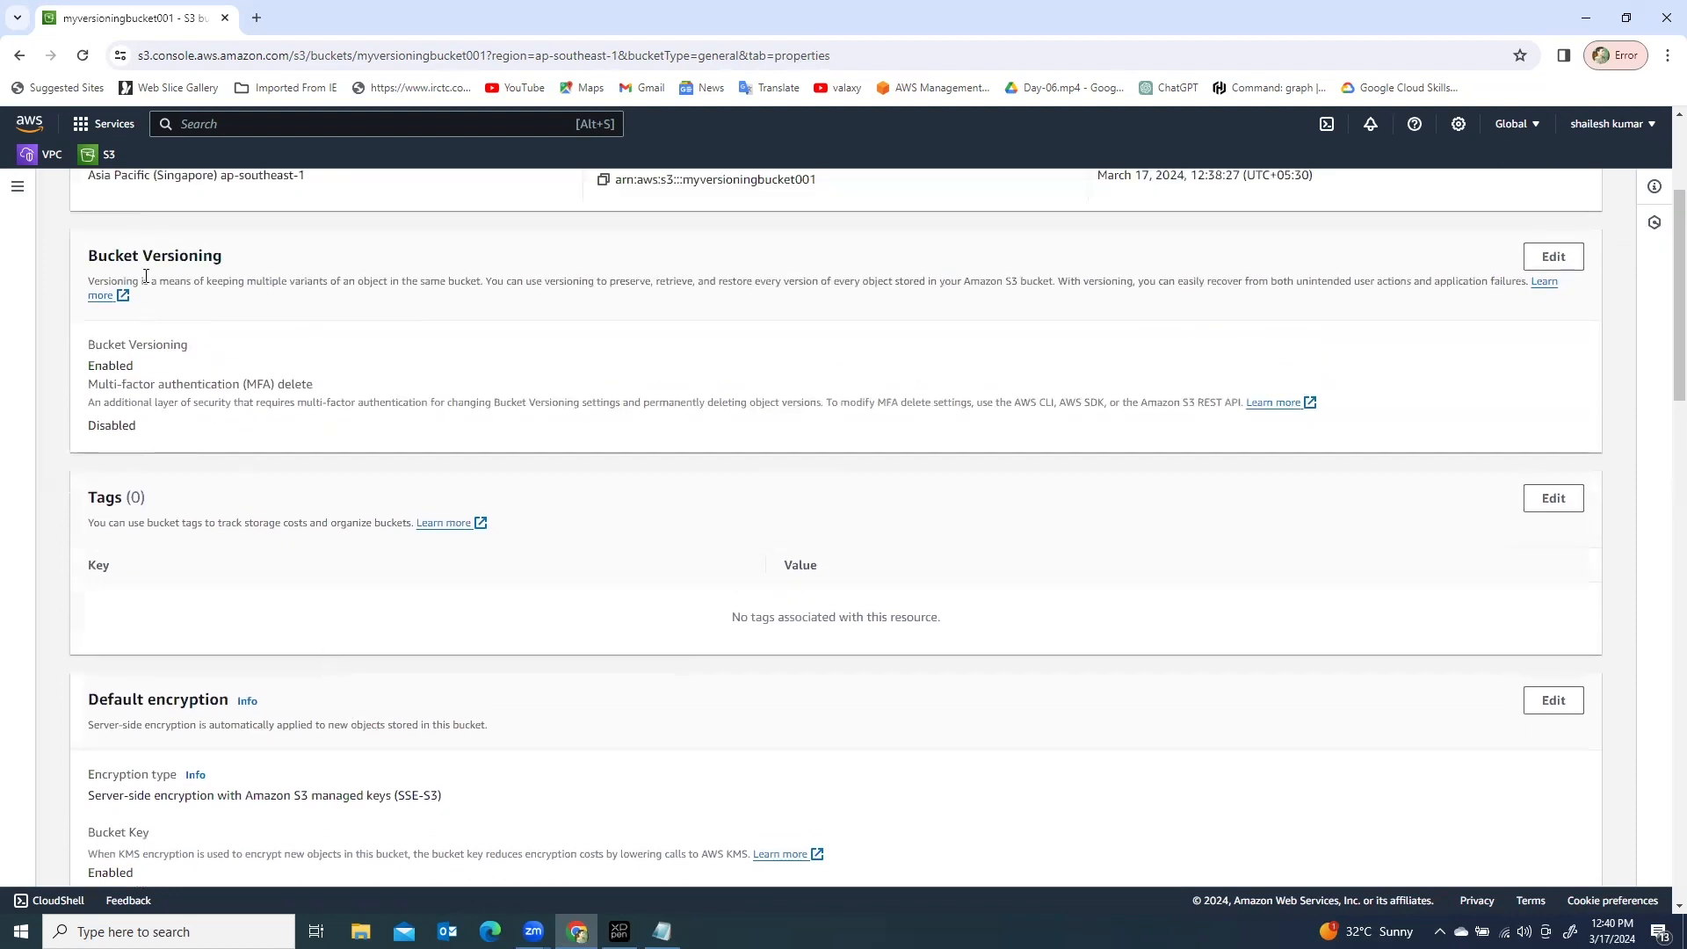
{"action": "left_click_drag", "start_coordinate": [111, 258], "coordinate": [244, 261]}
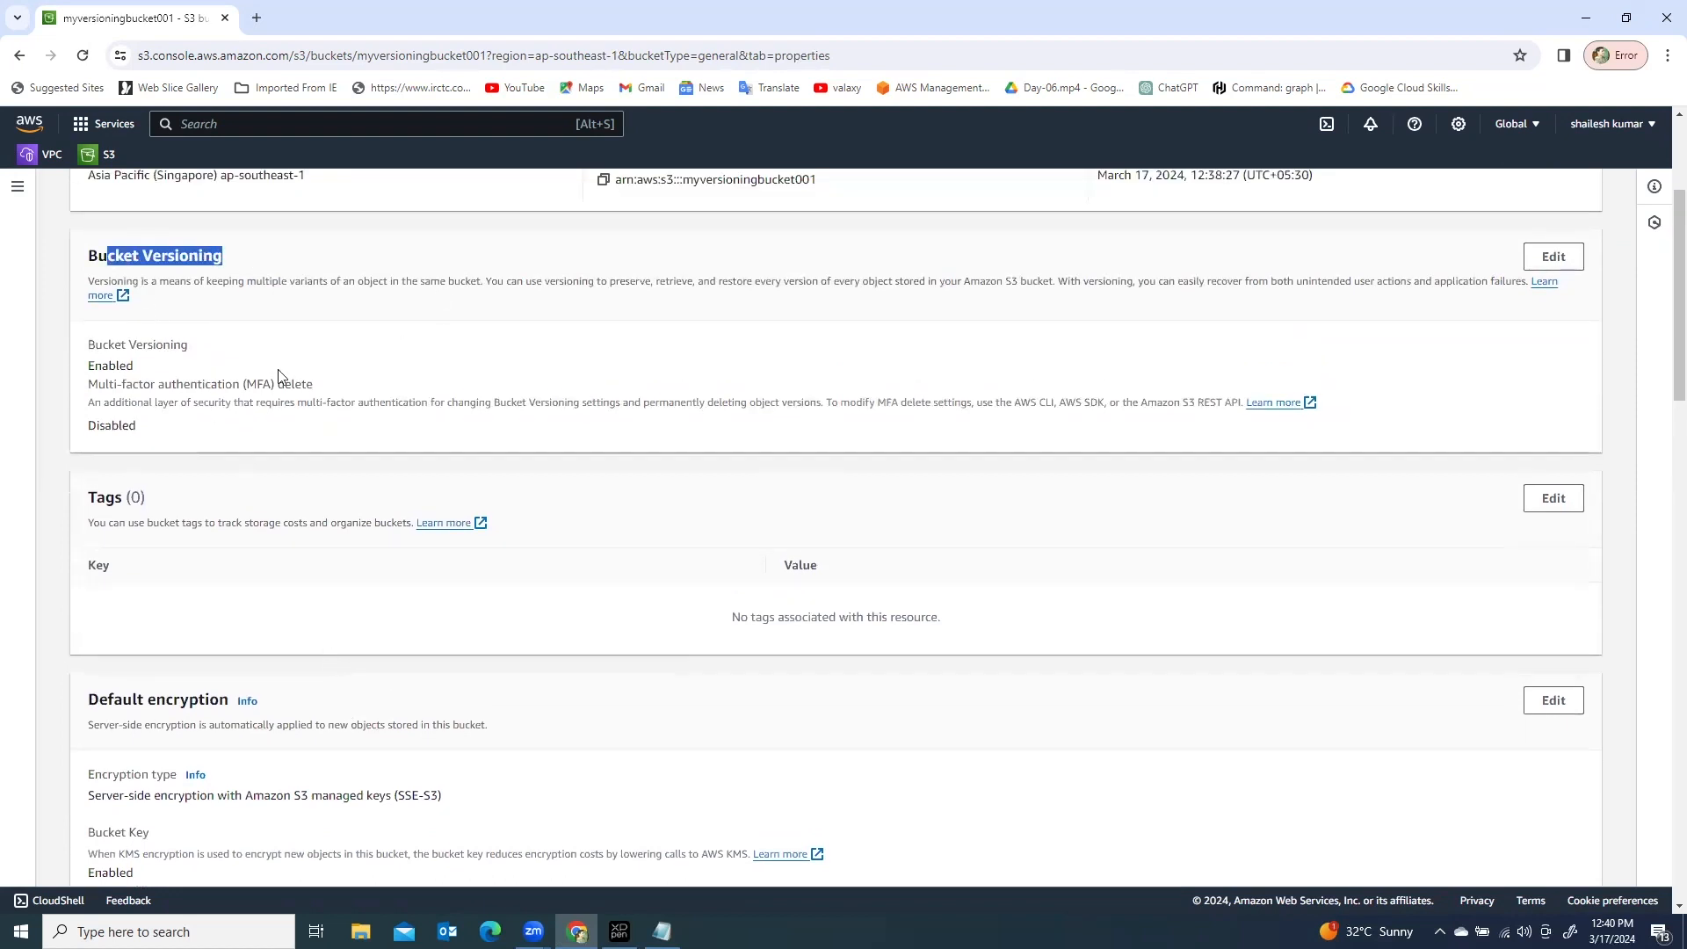
{"action": "left_click_drag", "start_coordinate": [88, 361], "coordinate": [260, 417]}
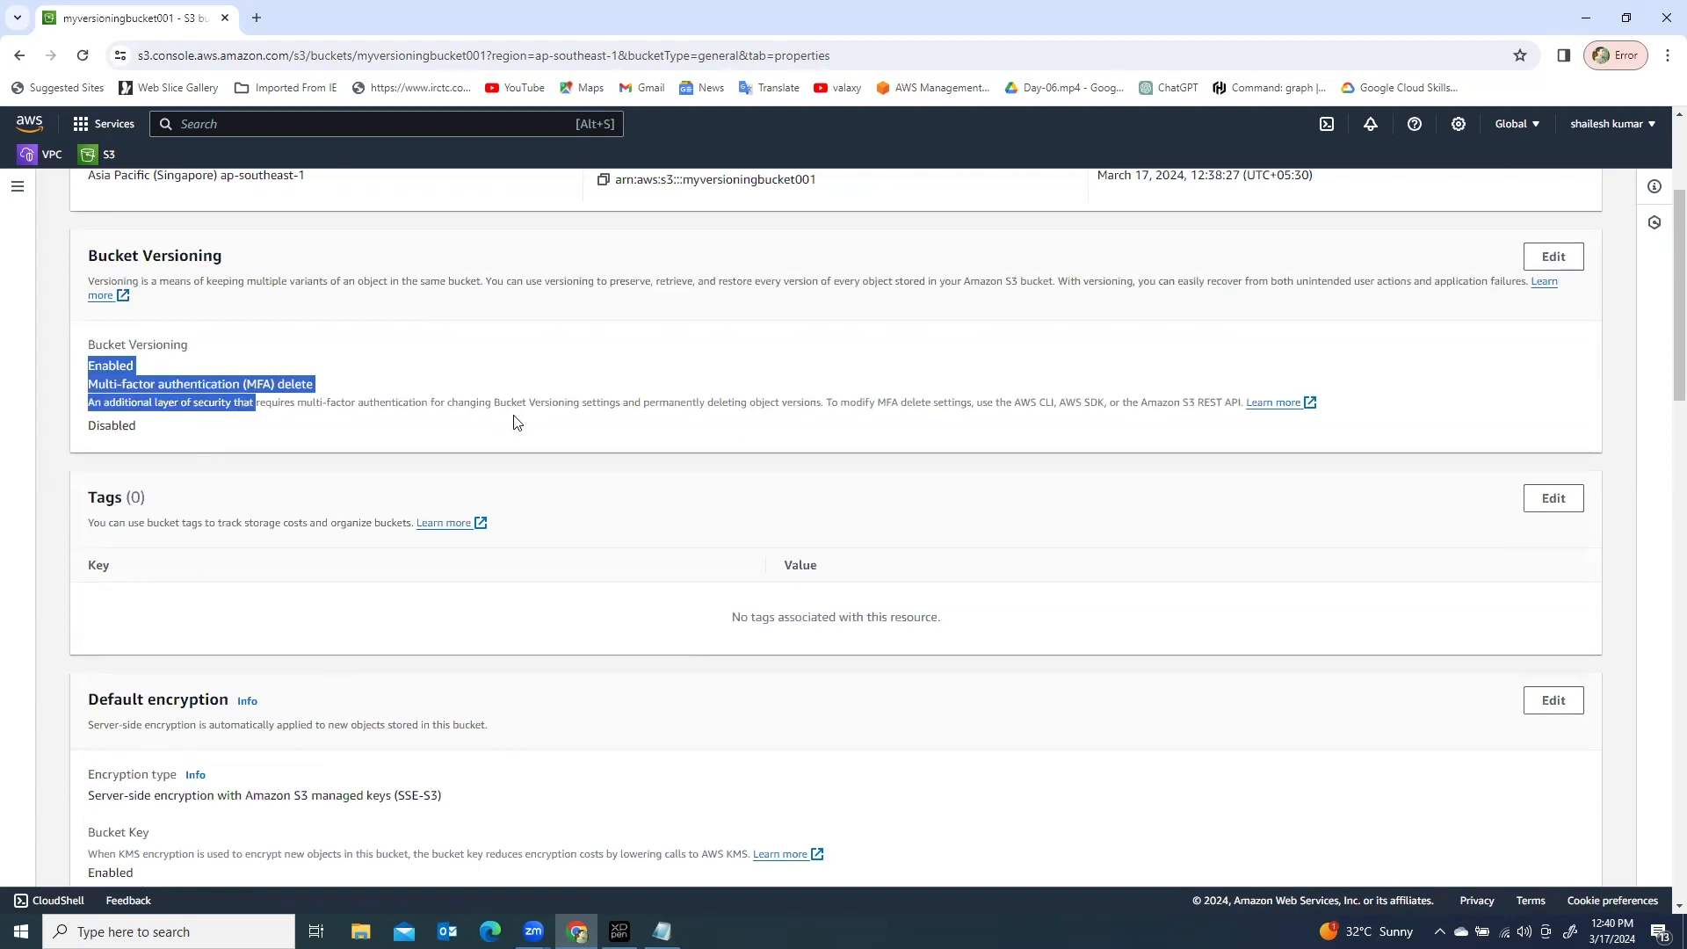
Step: Open the application test.txt object in myversioningbucket001, copy its object URL and check the file's text in a new browser tab
{"action": "scroll", "coordinate": [517, 423], "scroll_direction": "down", "scroll_amount": 2}
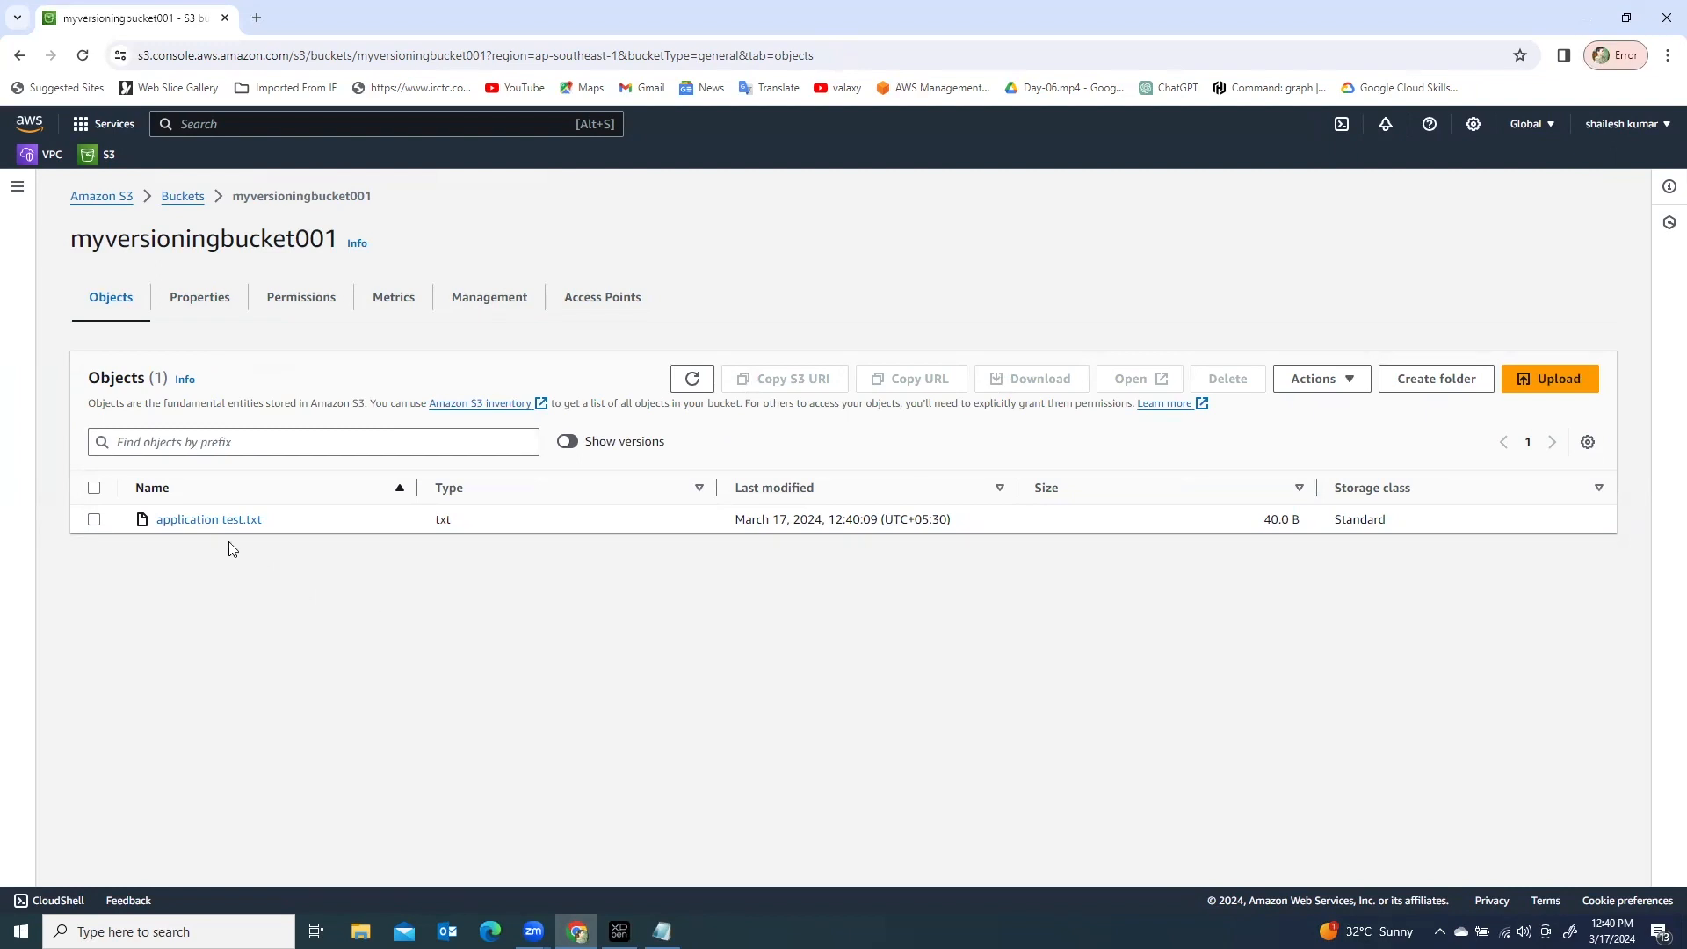
{"action": "left_click", "coordinate": [216, 520]}
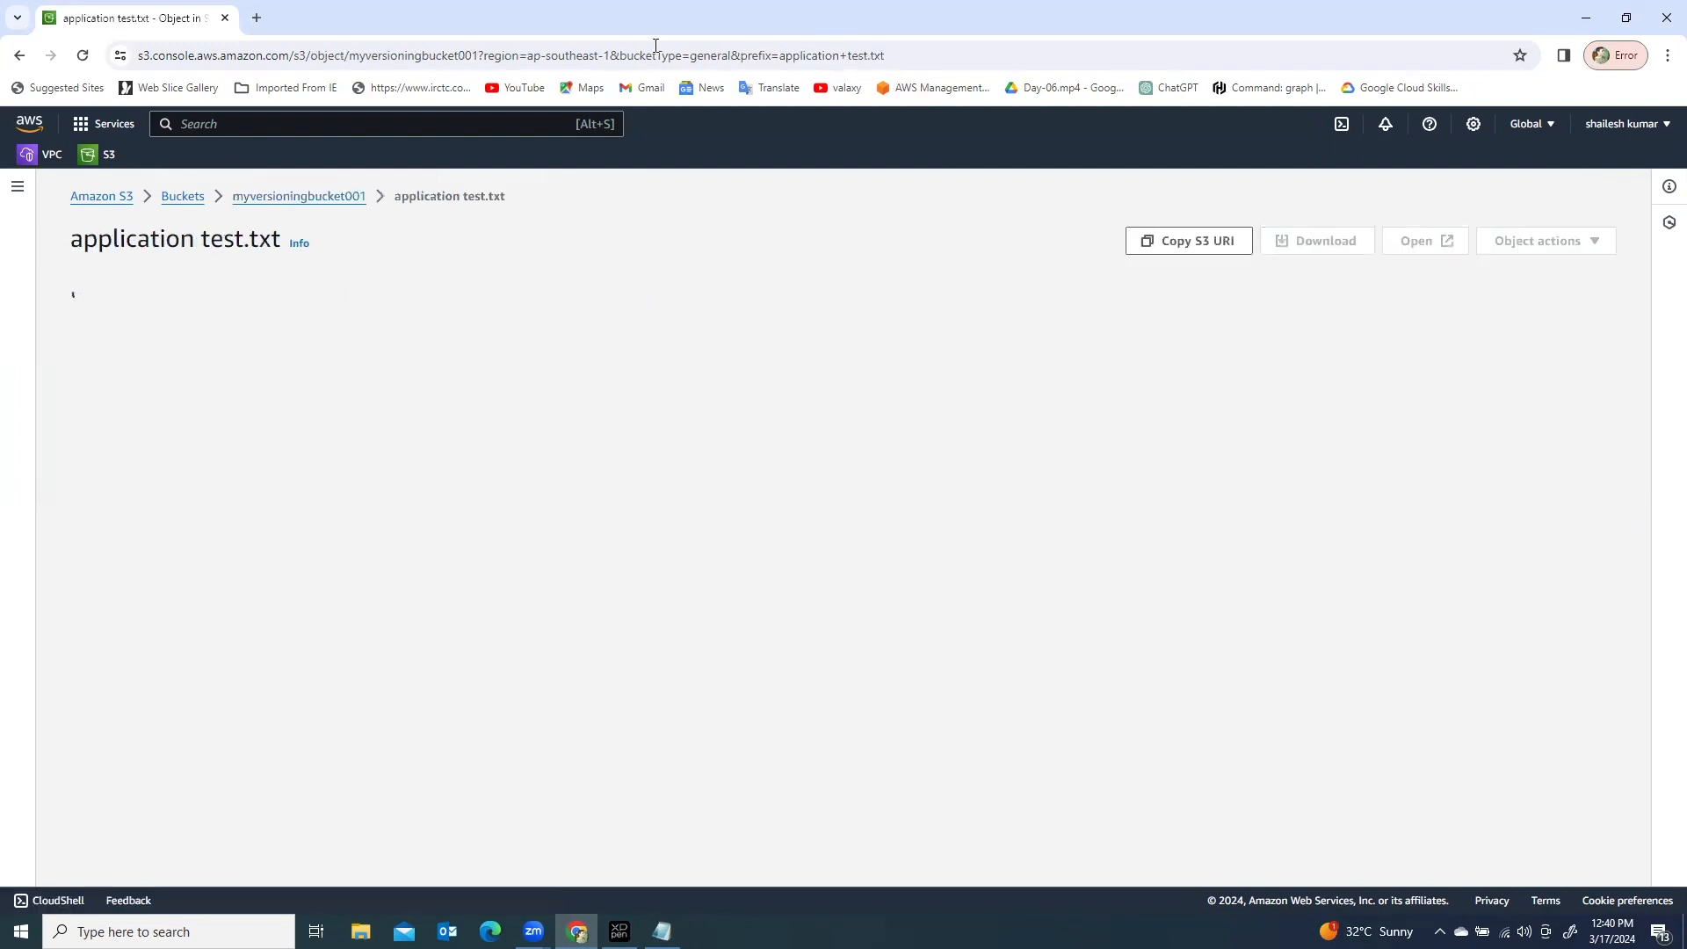
{"action": "left_click", "coordinate": [865, 656]}
{"action": "left_click", "coordinate": [256, 18]}
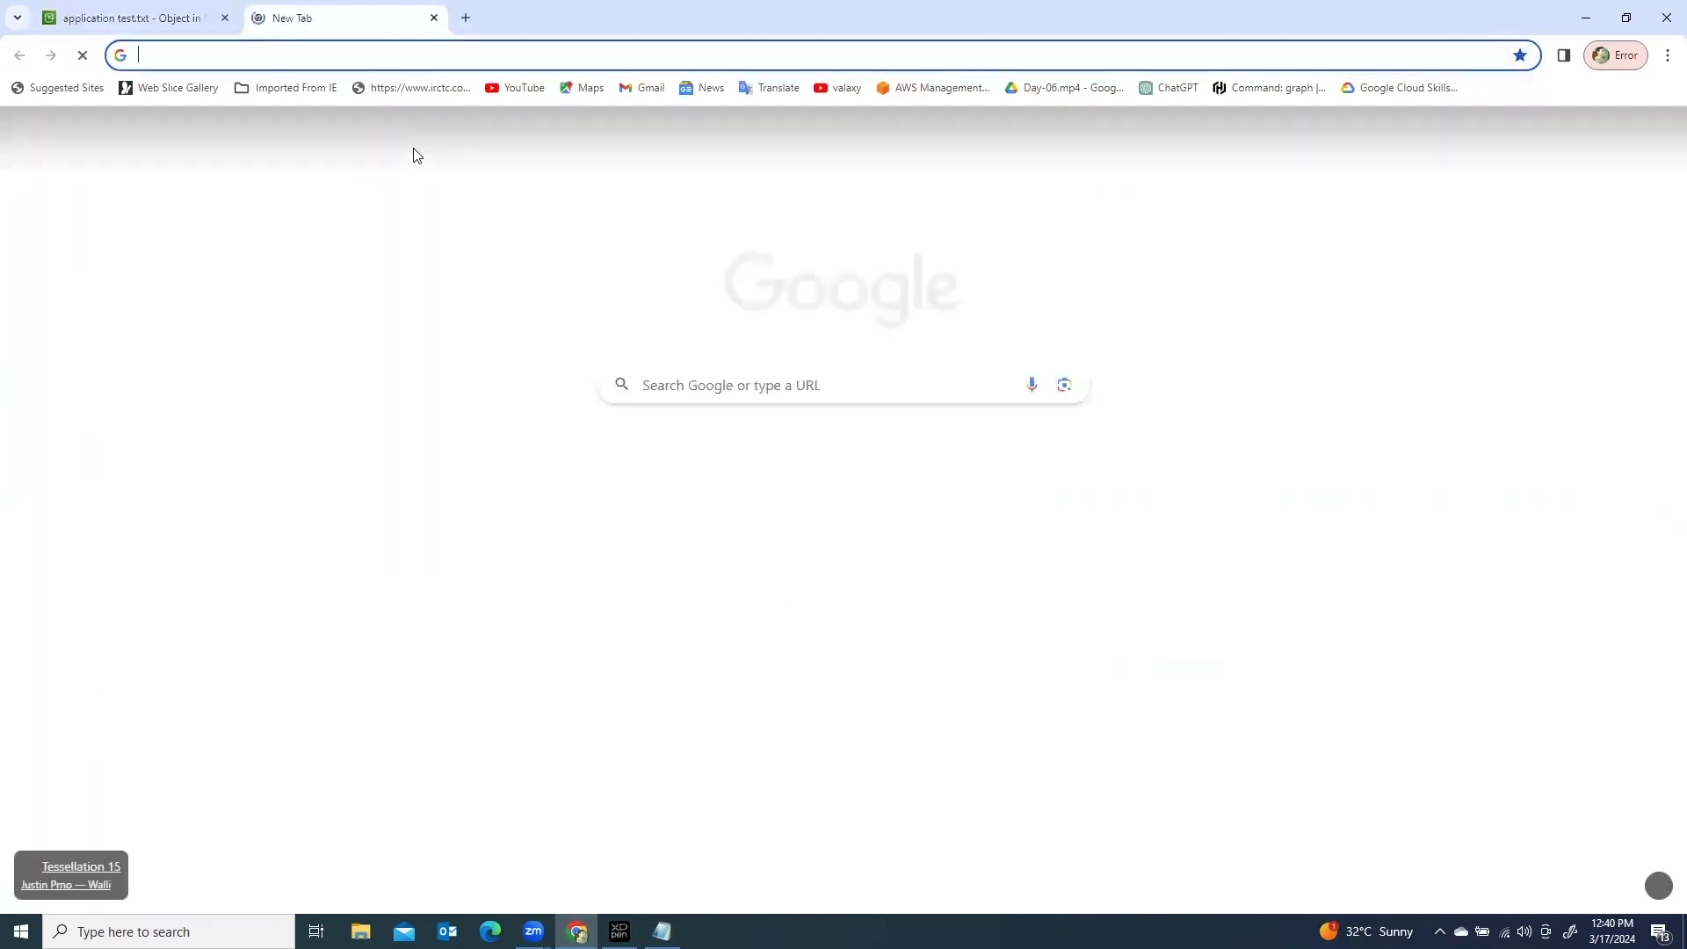
{"action": "key", "text": "ctrl+v"}
{"action": "key", "text": "Return"}
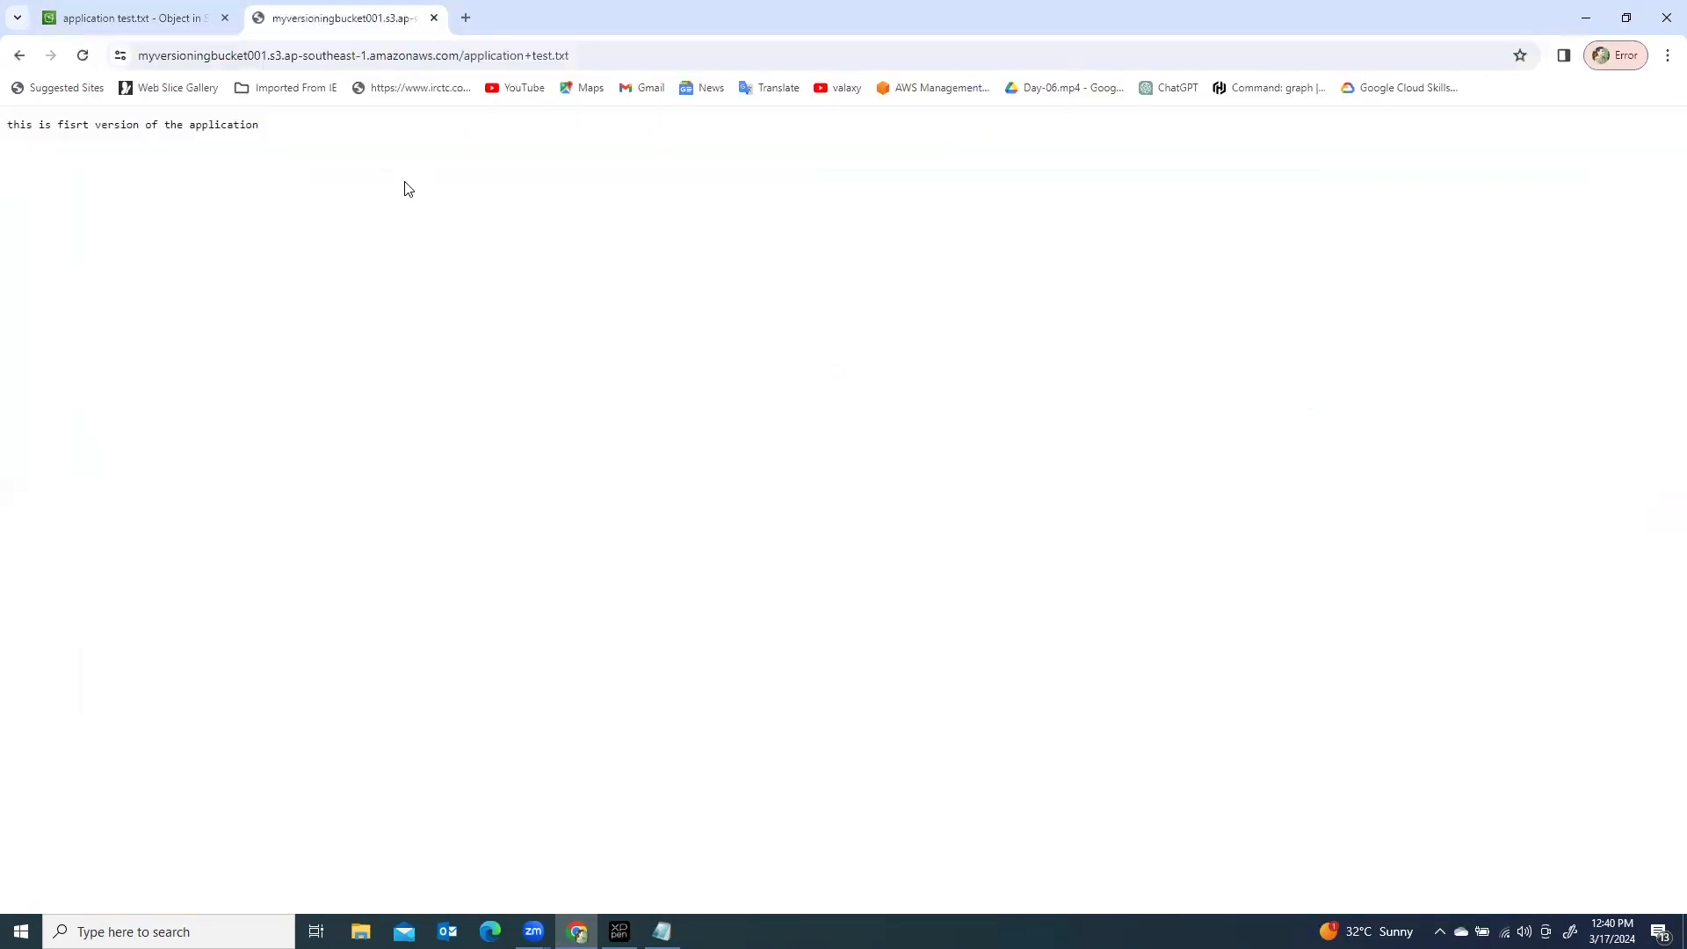
{"action": "left_click_drag", "start_coordinate": [34, 133], "coordinate": [271, 137]}
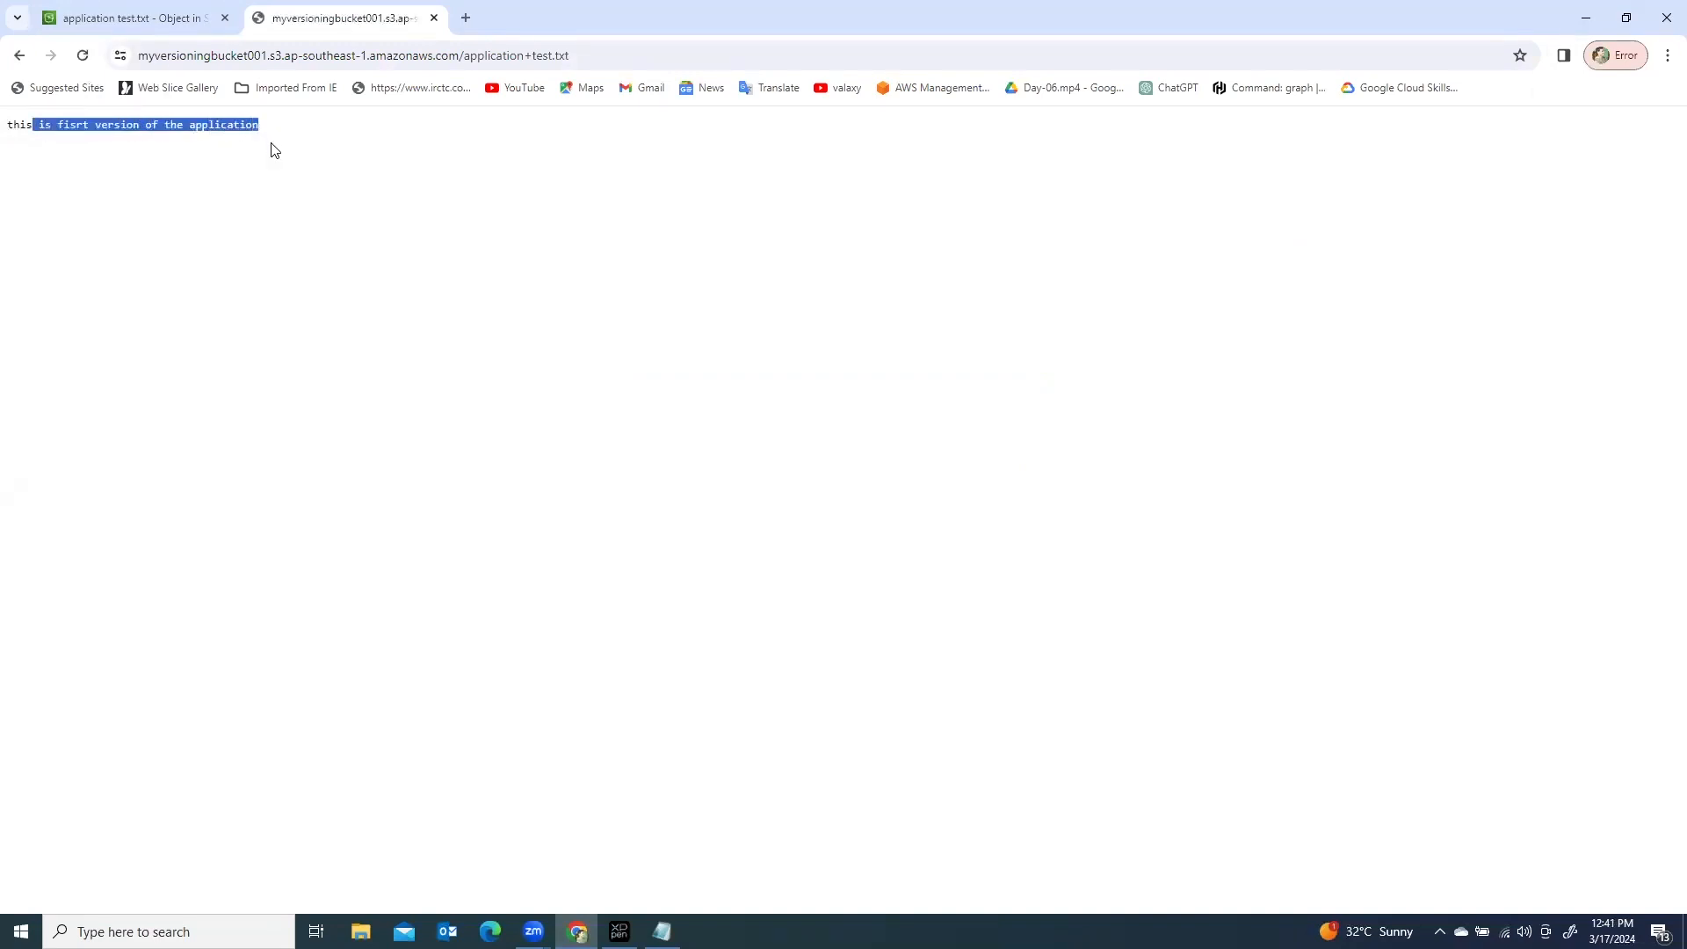
Step: Return to the S3 console and open the object list of myversioningbucket001 from the bucket list
{"action": "left_click", "coordinate": [141, 21]}
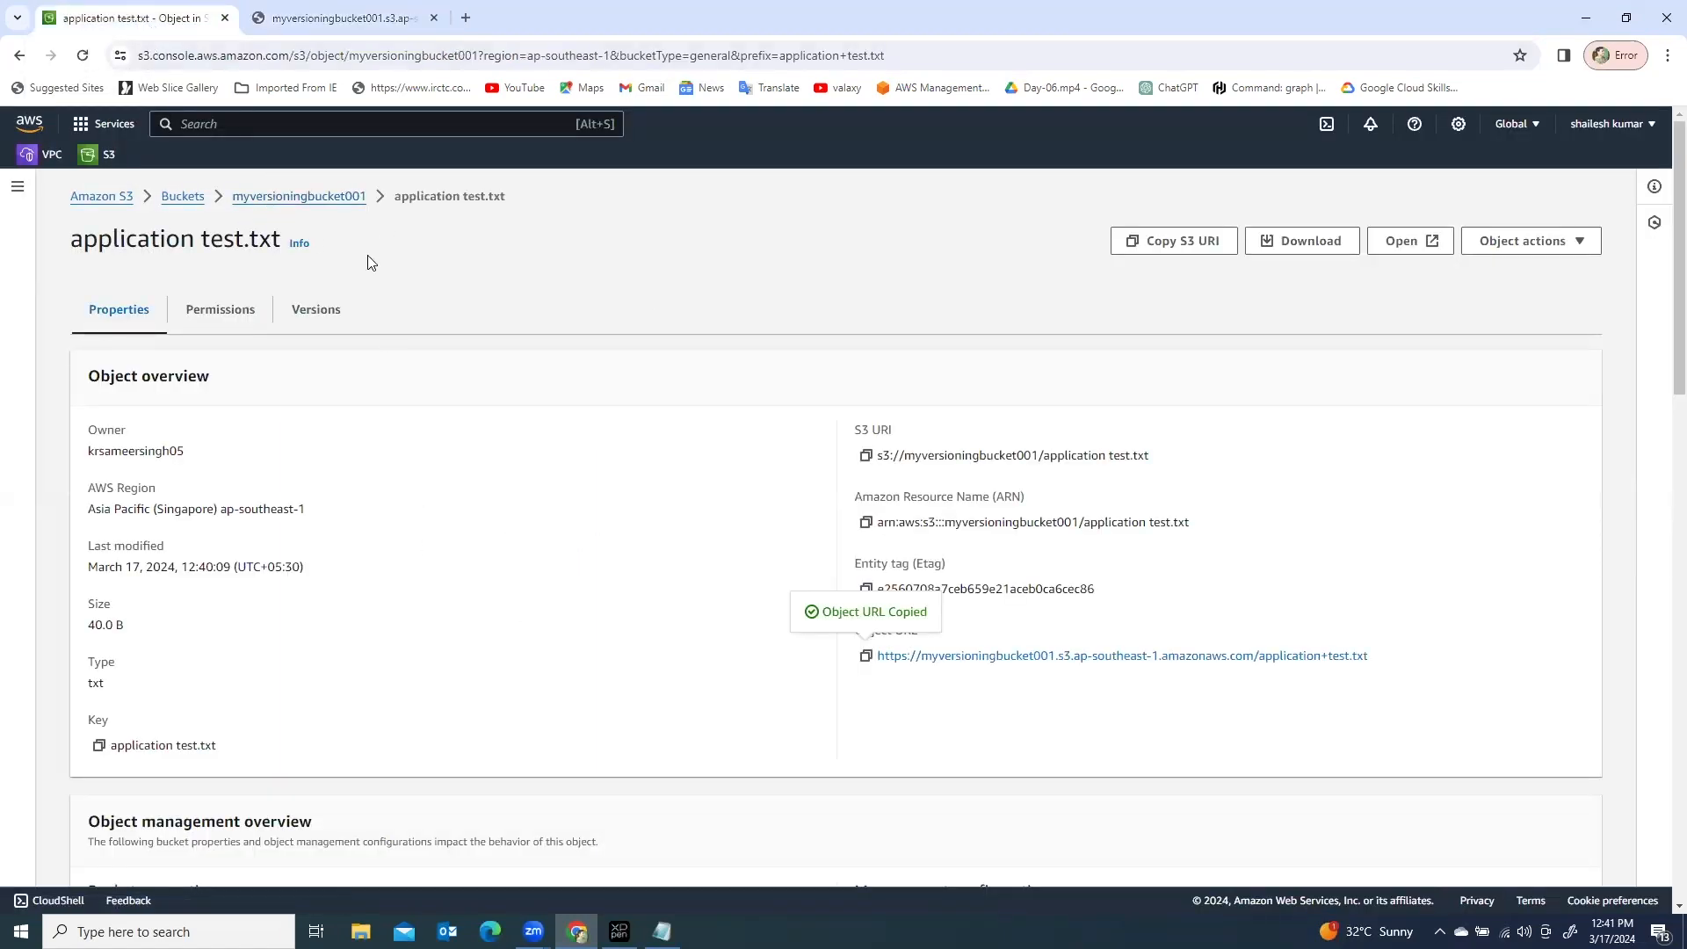
{"action": "left_click", "coordinate": [183, 201]}
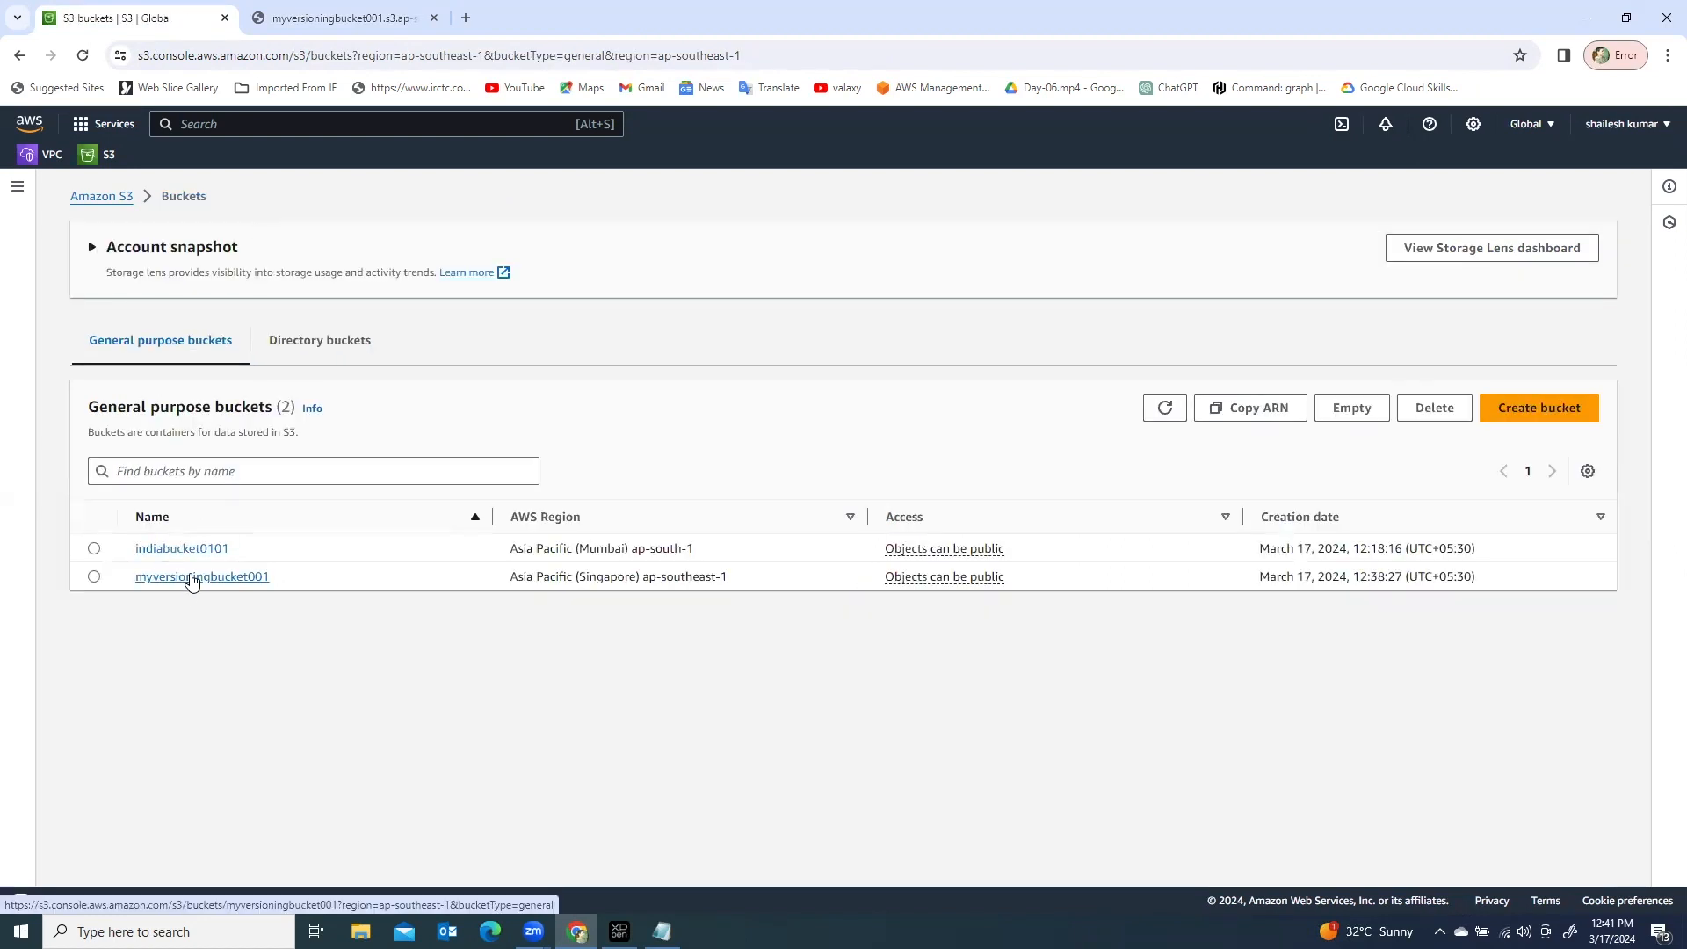
{"action": "left_click", "coordinate": [188, 577]}
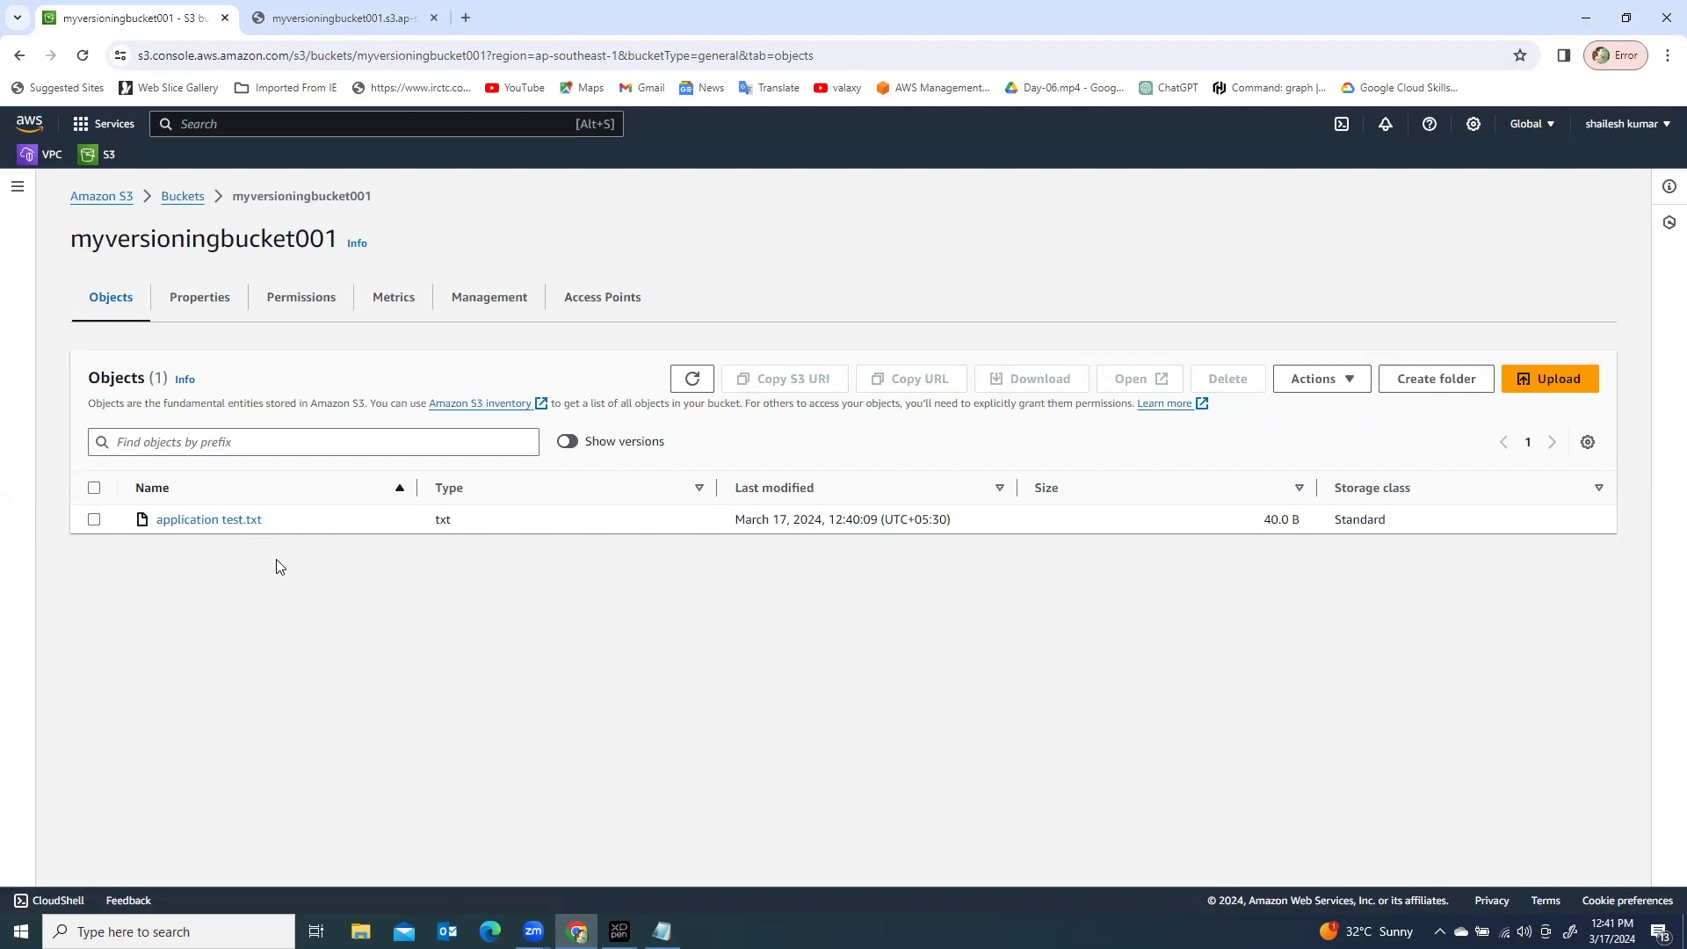
Step: Open the application test file from the desktop and add "thanks for you information" after a blank line below the existing text
{"action": "left_click", "coordinate": [1587, 18]}
{"action": "double_click", "coordinate": [977, 318]}
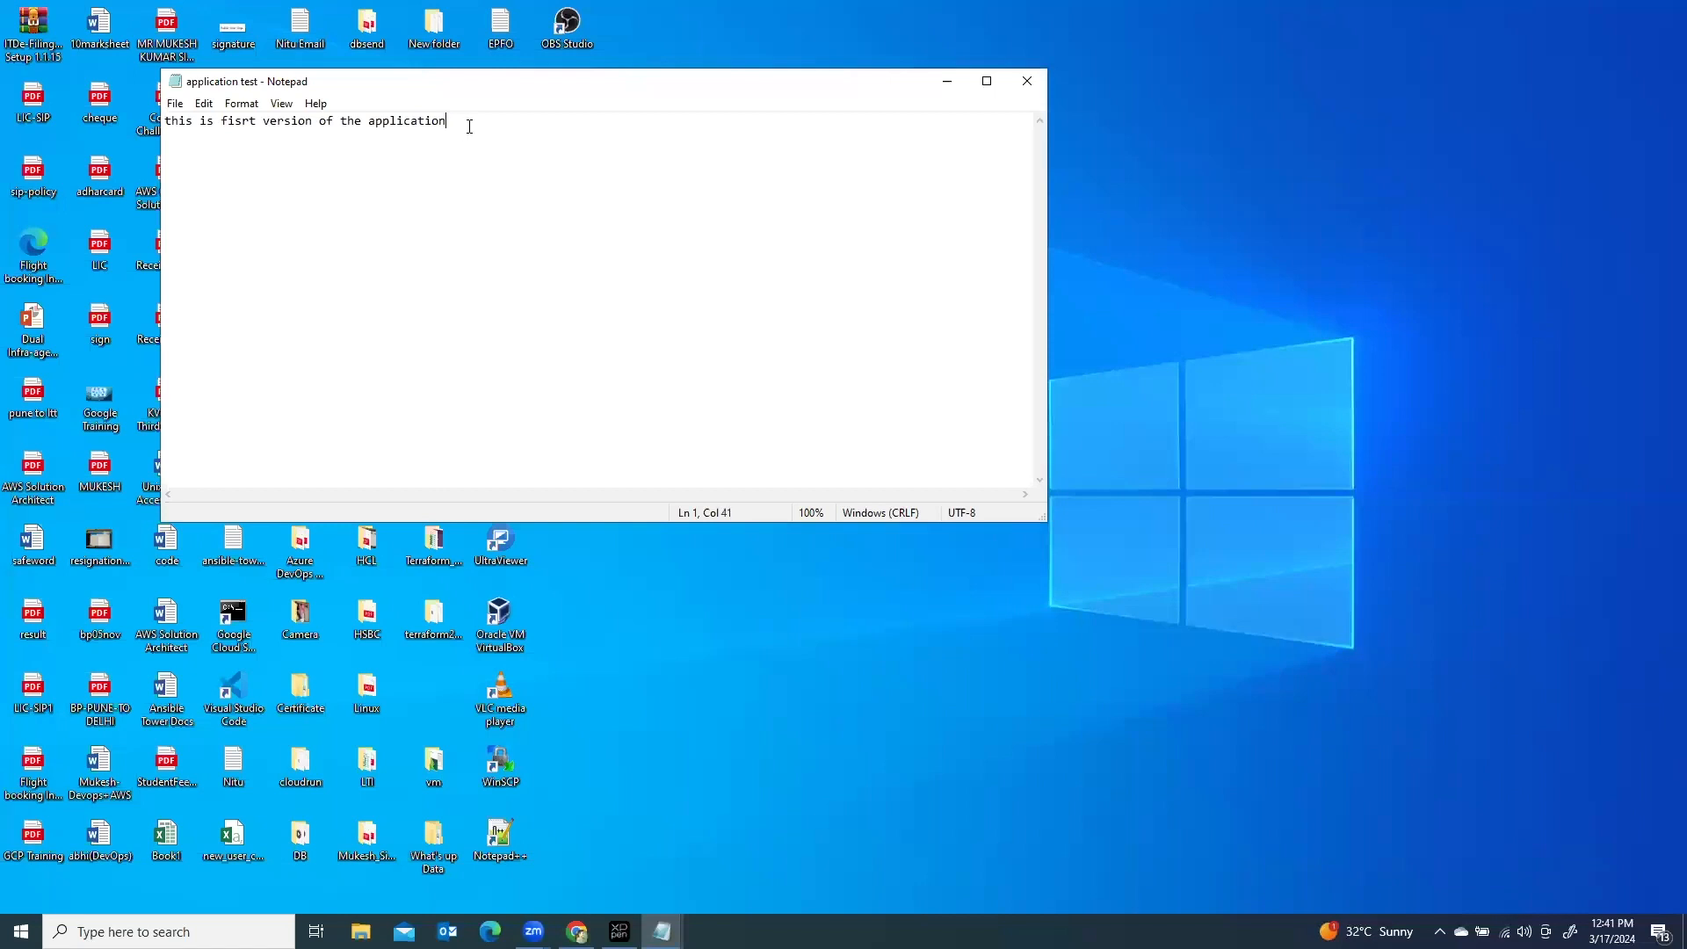
{"action": "key", "text": "Return"}
{"action": "key", "text": "Return"}
{"action": "type", "text": "thanks for you information"}
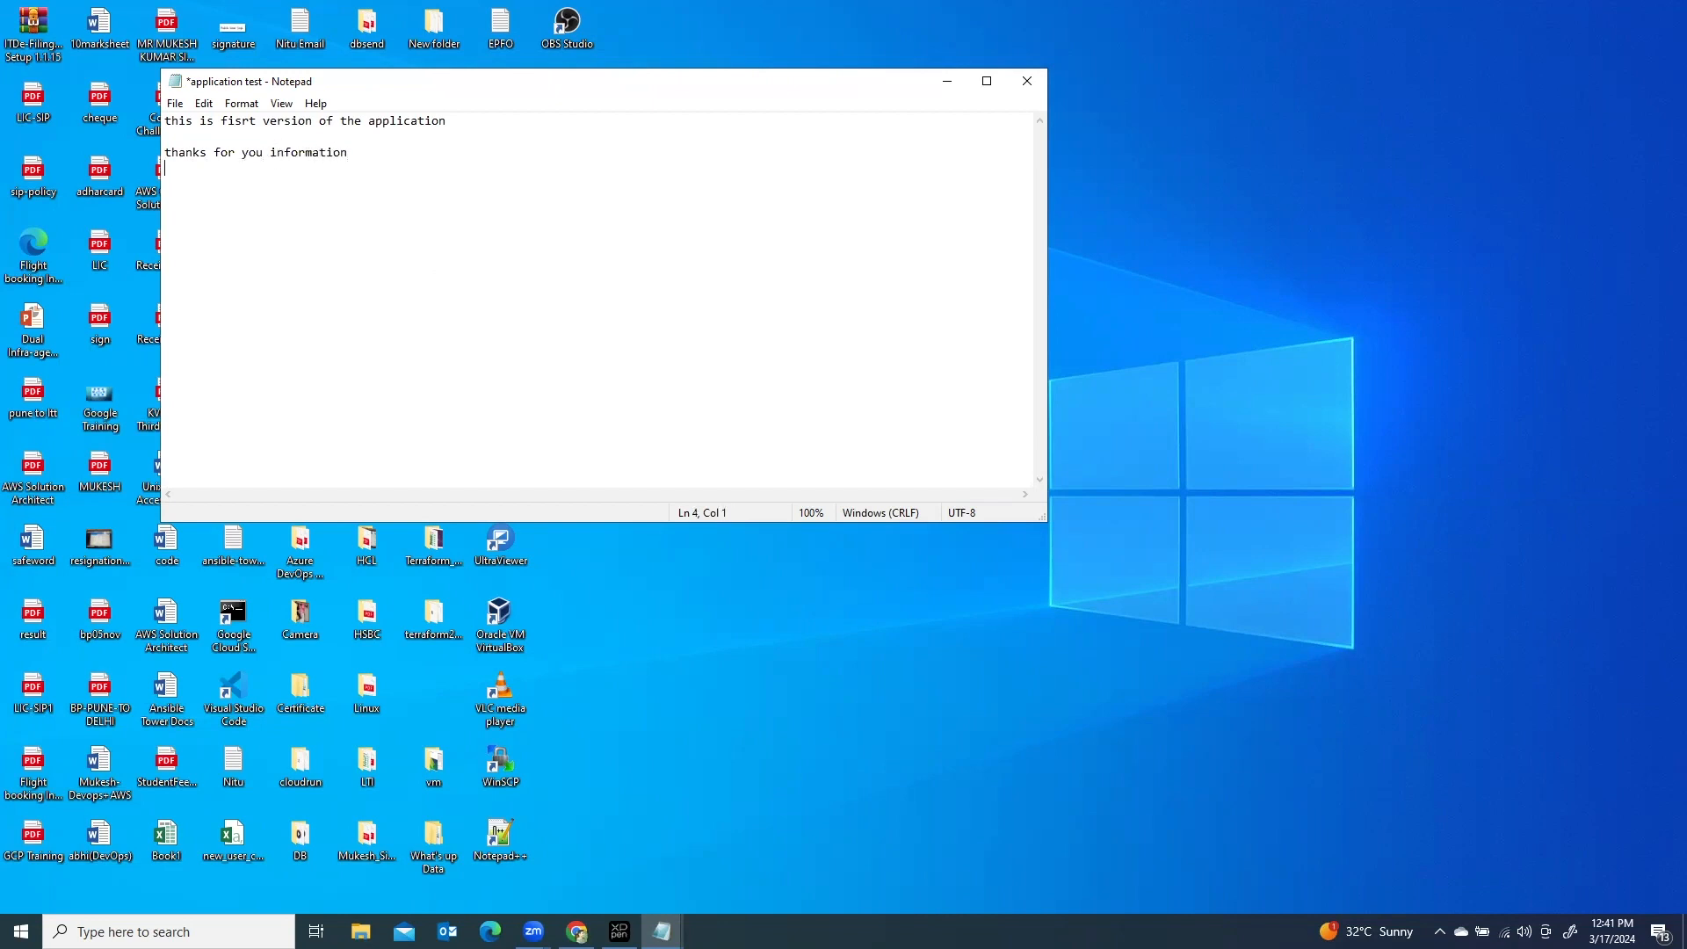
Step: Save the edited text on the Desktop as application test, replacing the existing file, and close Notepad
{"action": "left_click", "coordinate": [174, 102]}
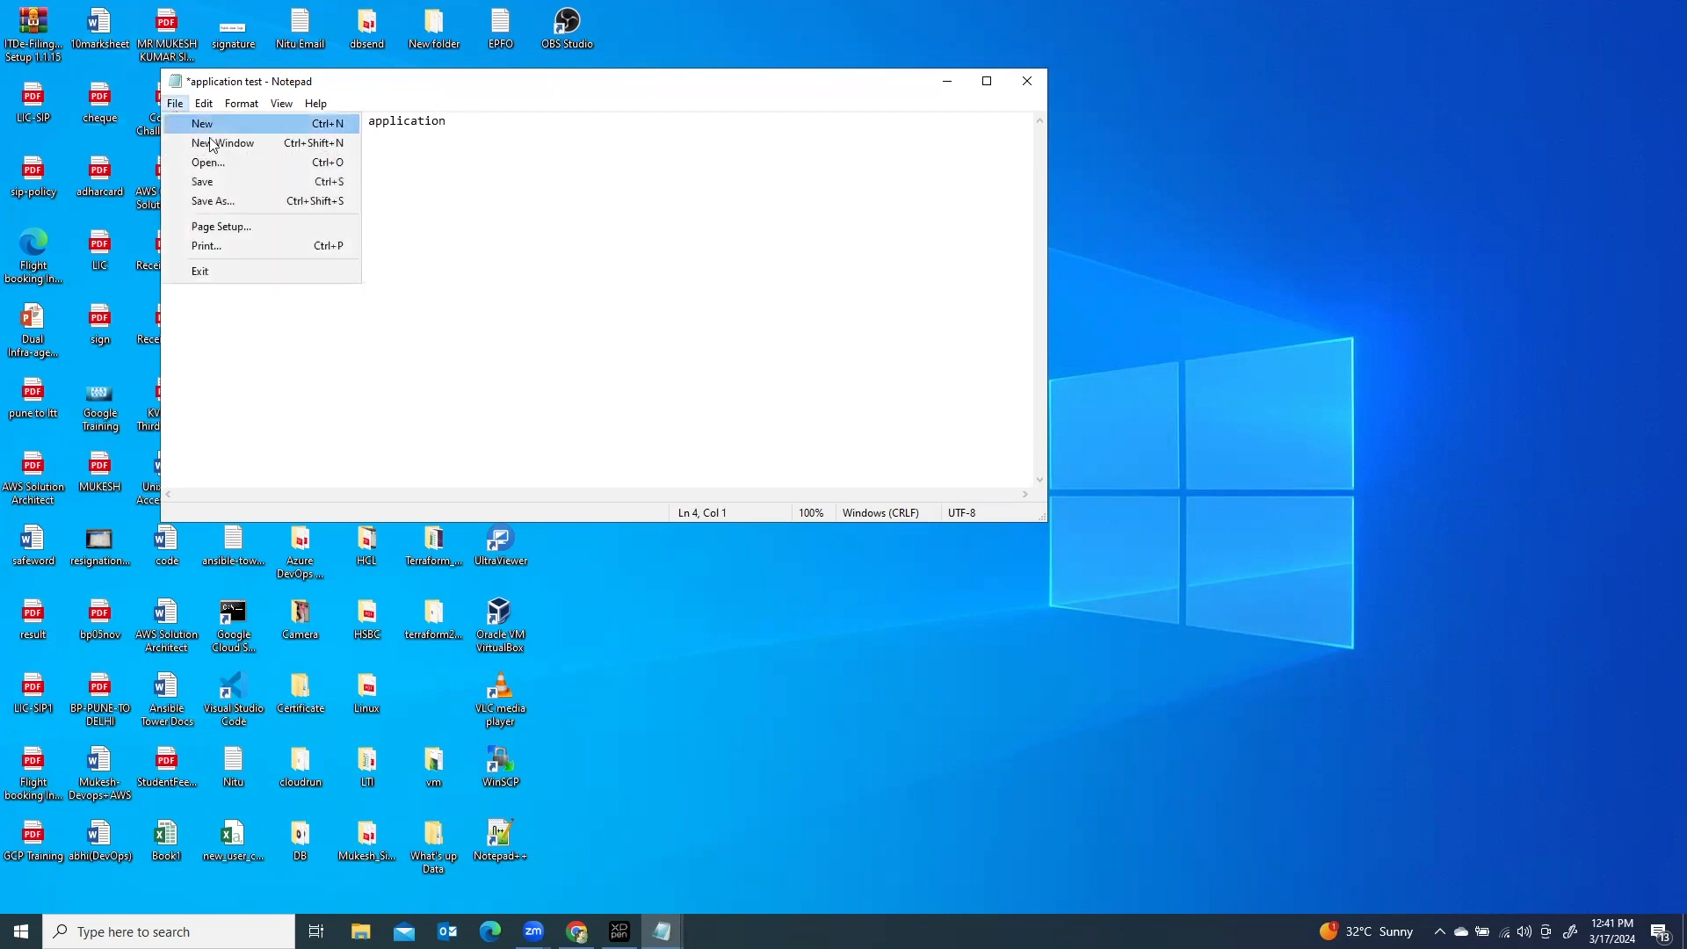
{"action": "left_click", "coordinate": [216, 201]}
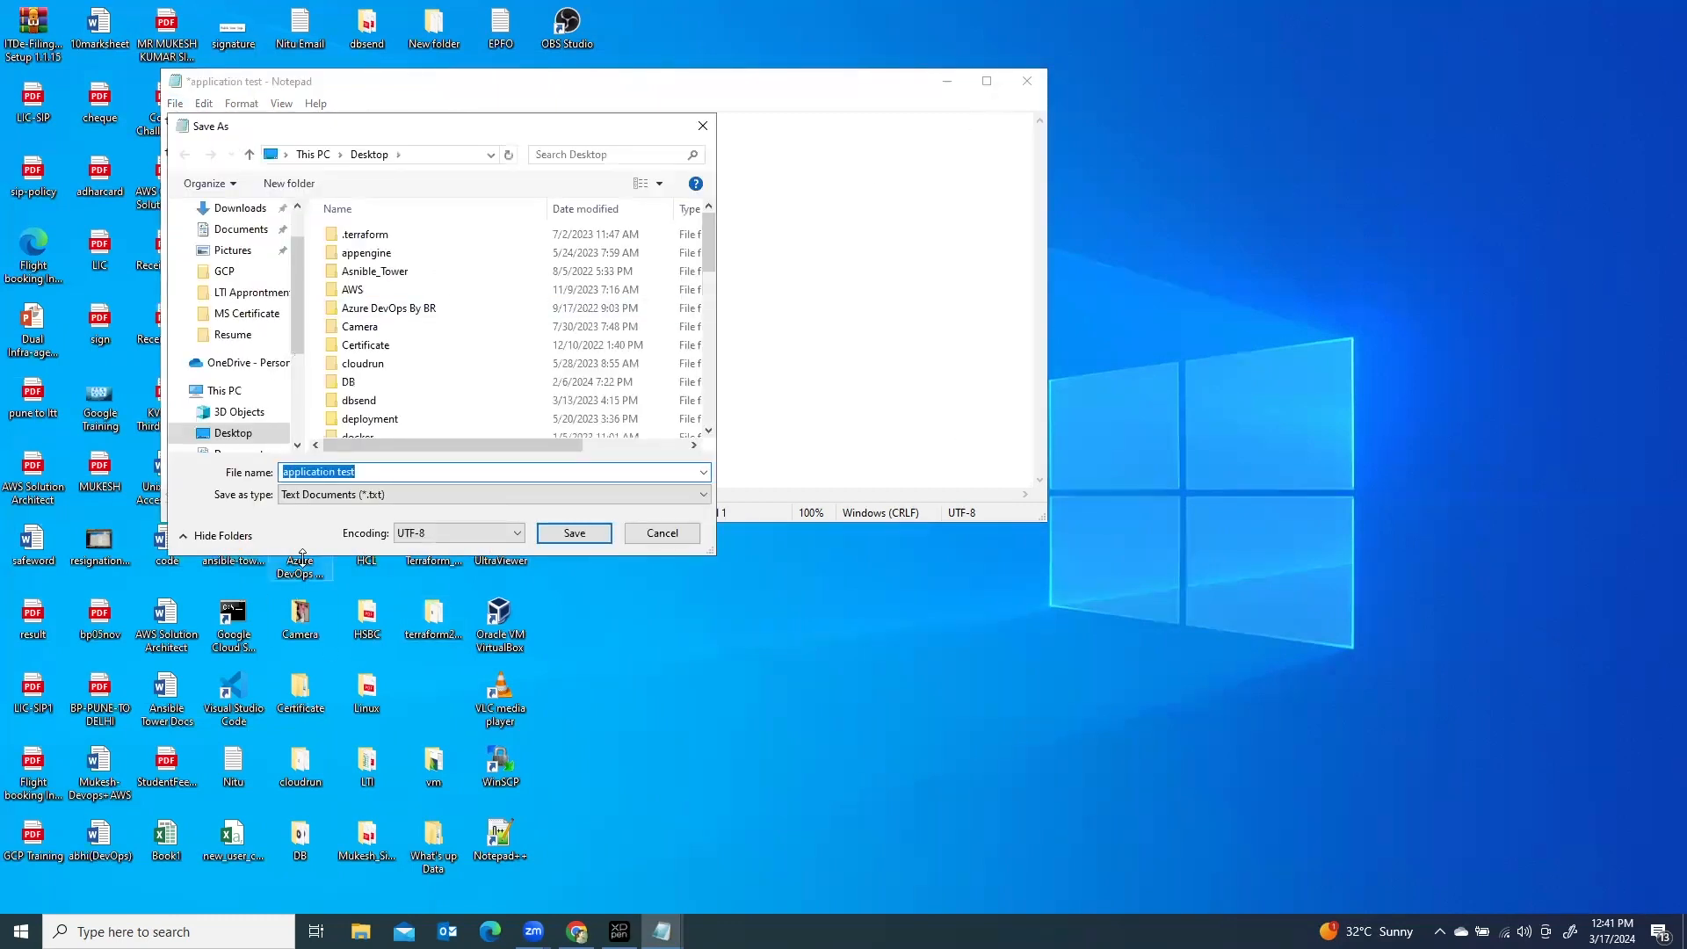
{"action": "left_click", "coordinate": [568, 535]}
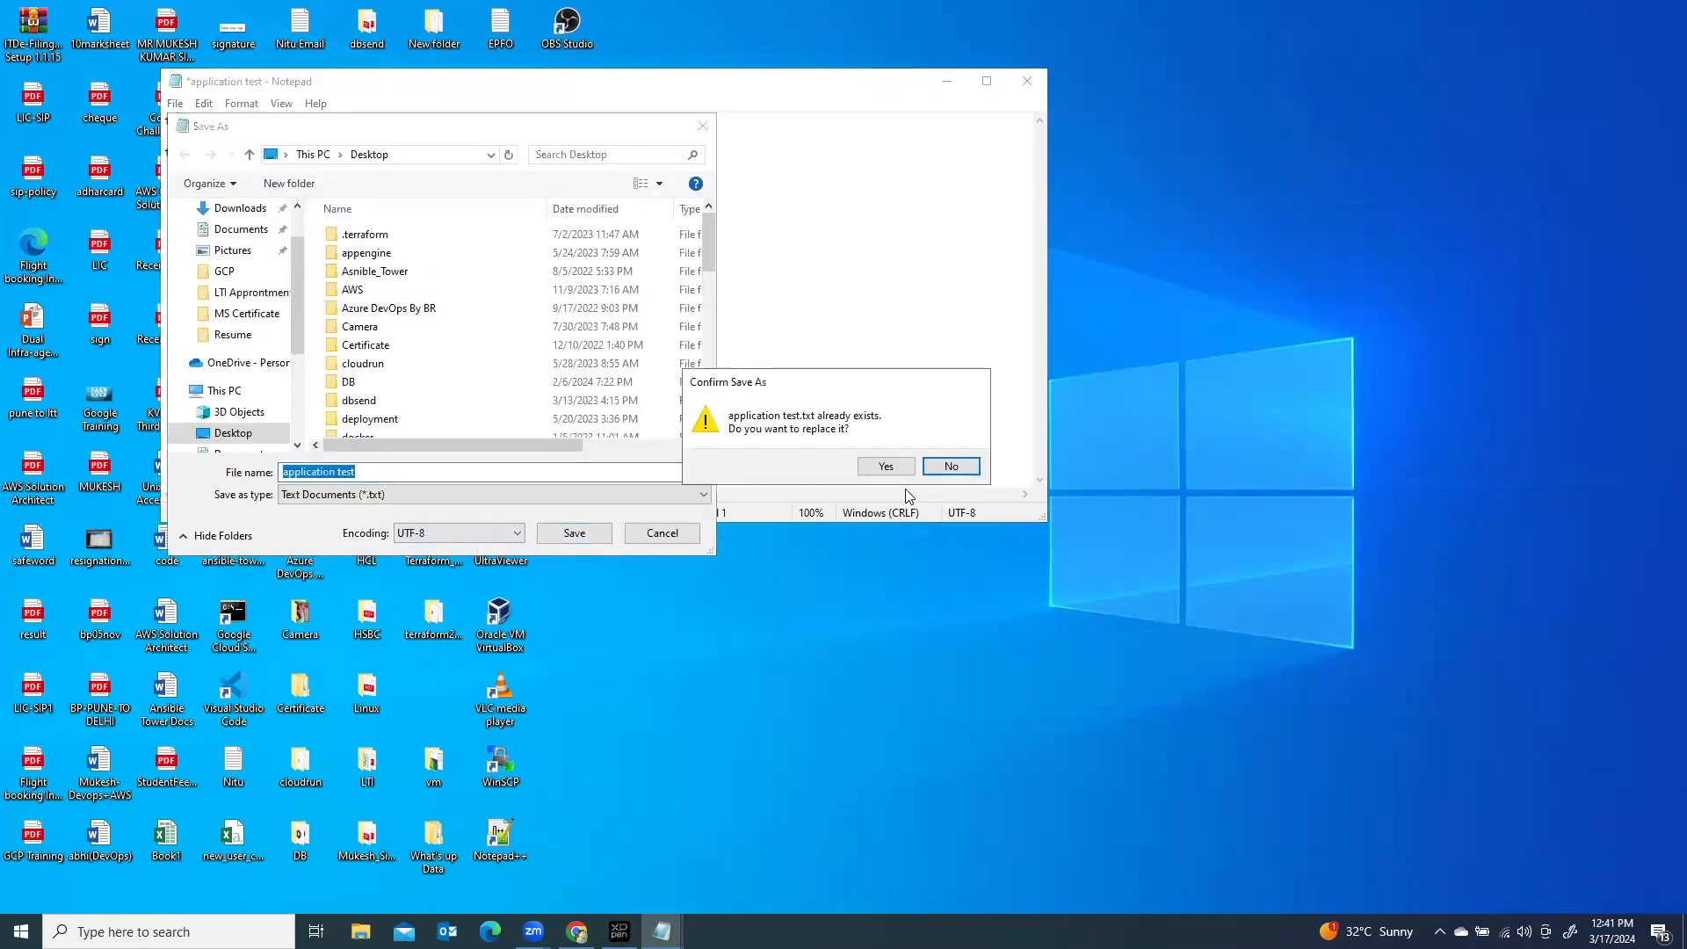
{"action": "left_click", "coordinate": [886, 465]}
{"action": "left_click_drag", "start_coordinate": [400, 176], "coordinate": [127, 127]}
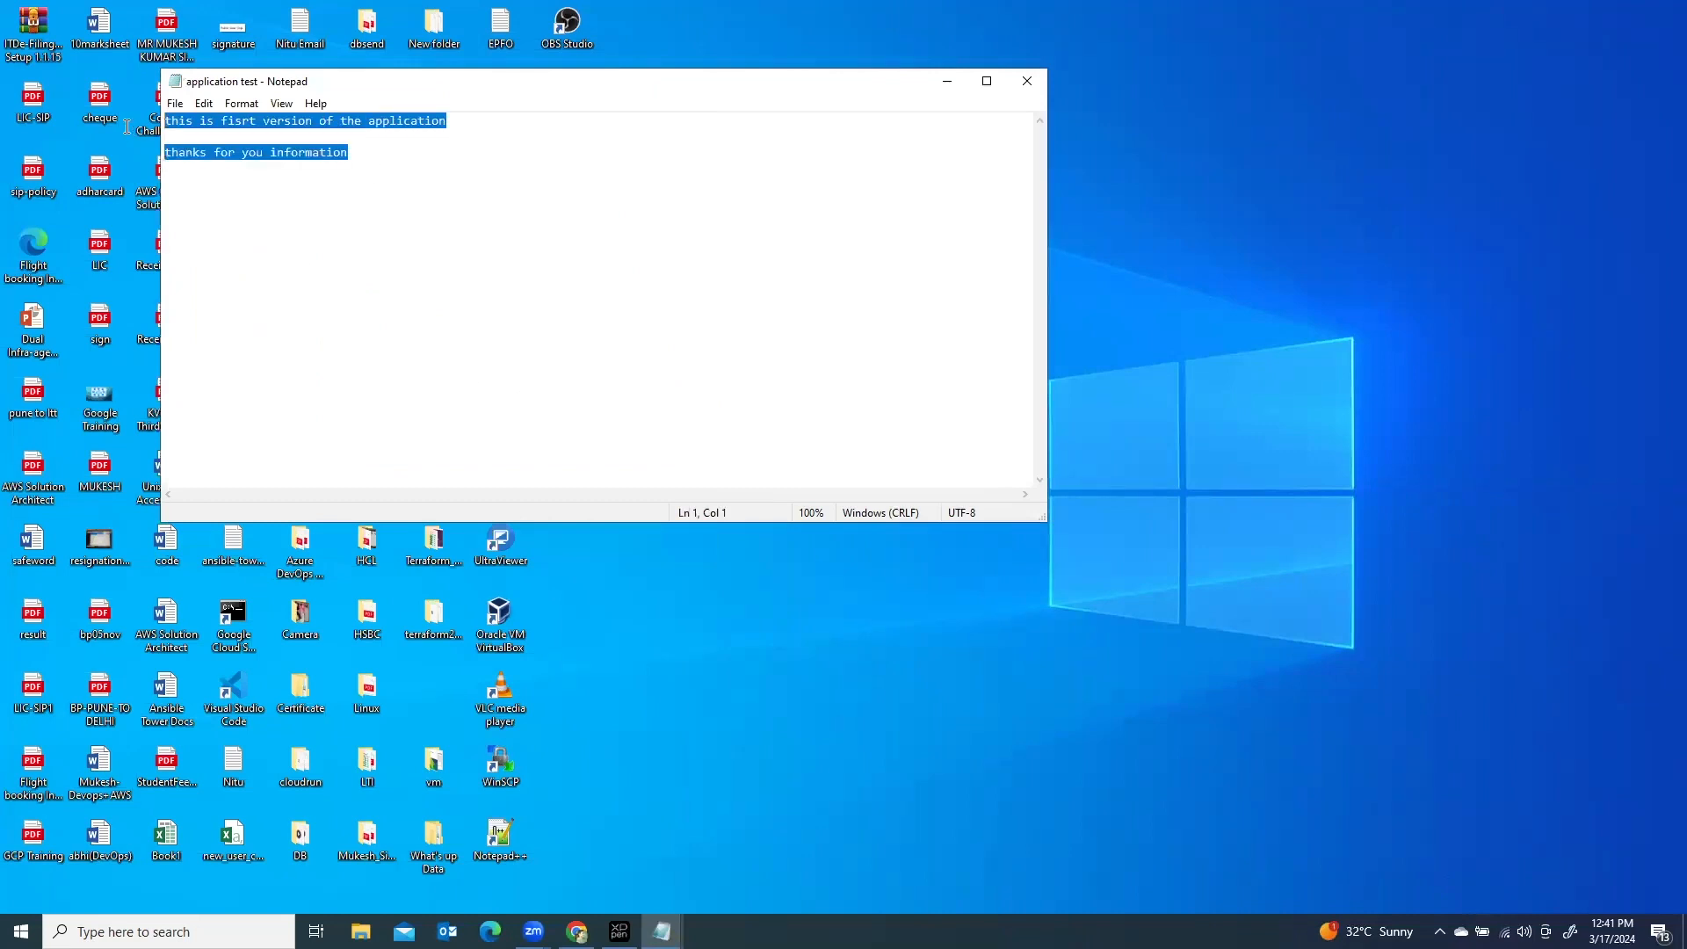
{"action": "left_click", "coordinate": [1028, 81]}
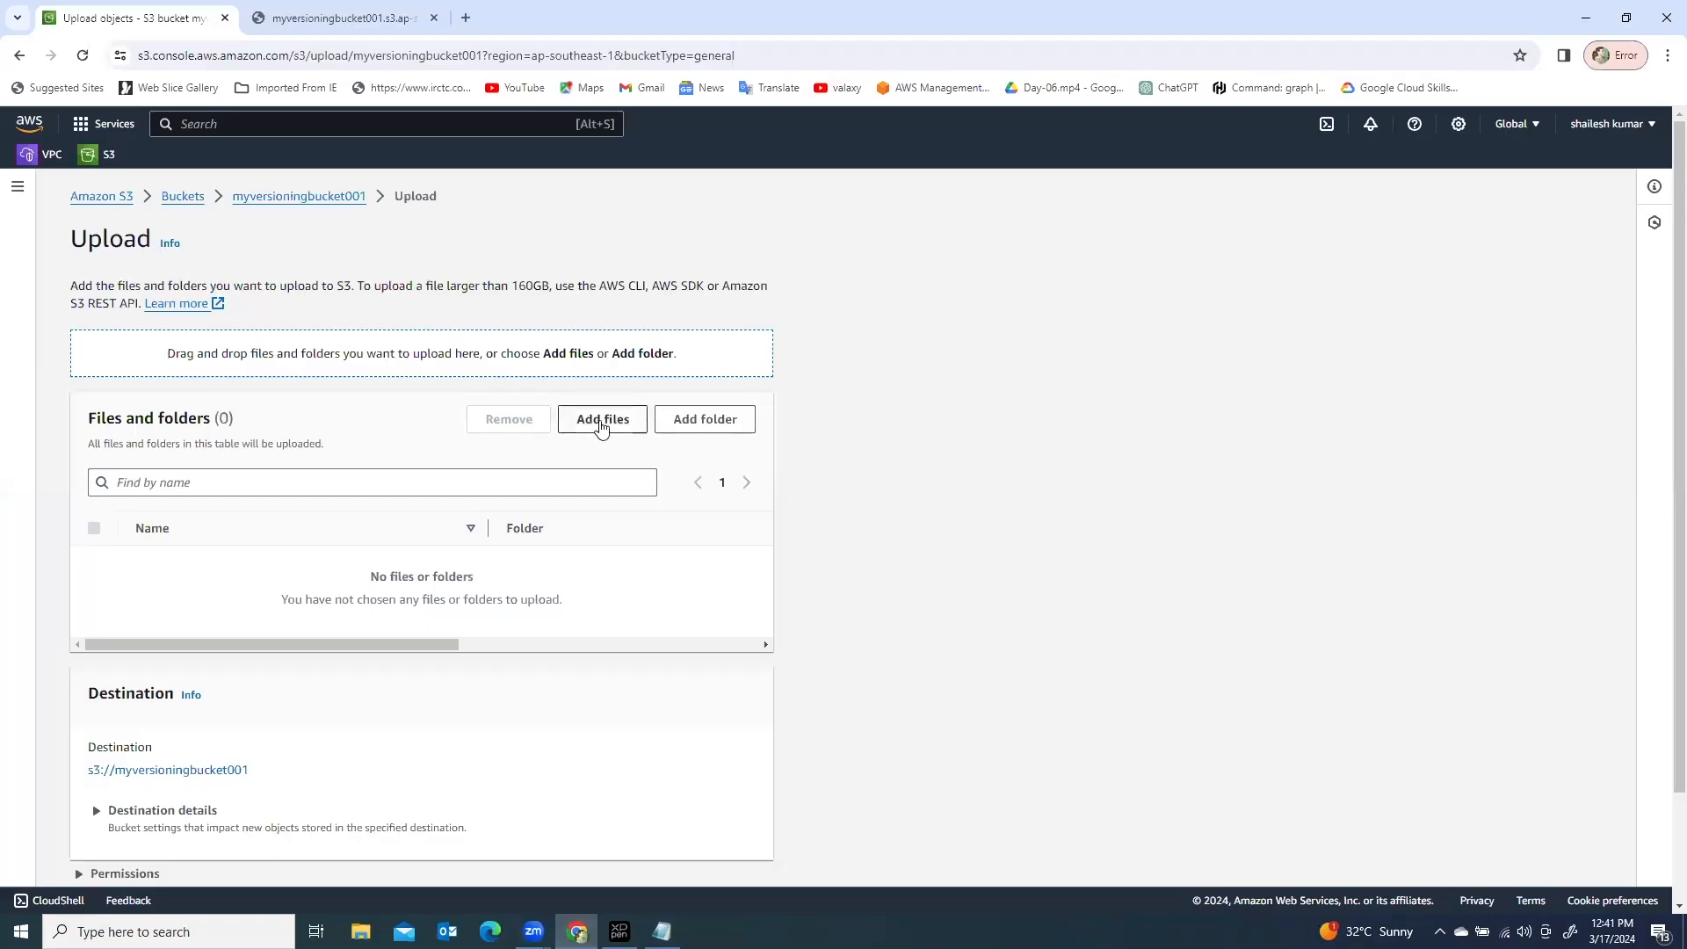
Step: Switch to Chrome, start another upload to myversioningbucket001, add the edited application test.txt from the Desktop and select it
{"action": "left_click", "coordinate": [598, 422]}
{"action": "left_click", "coordinate": [189, 195]}
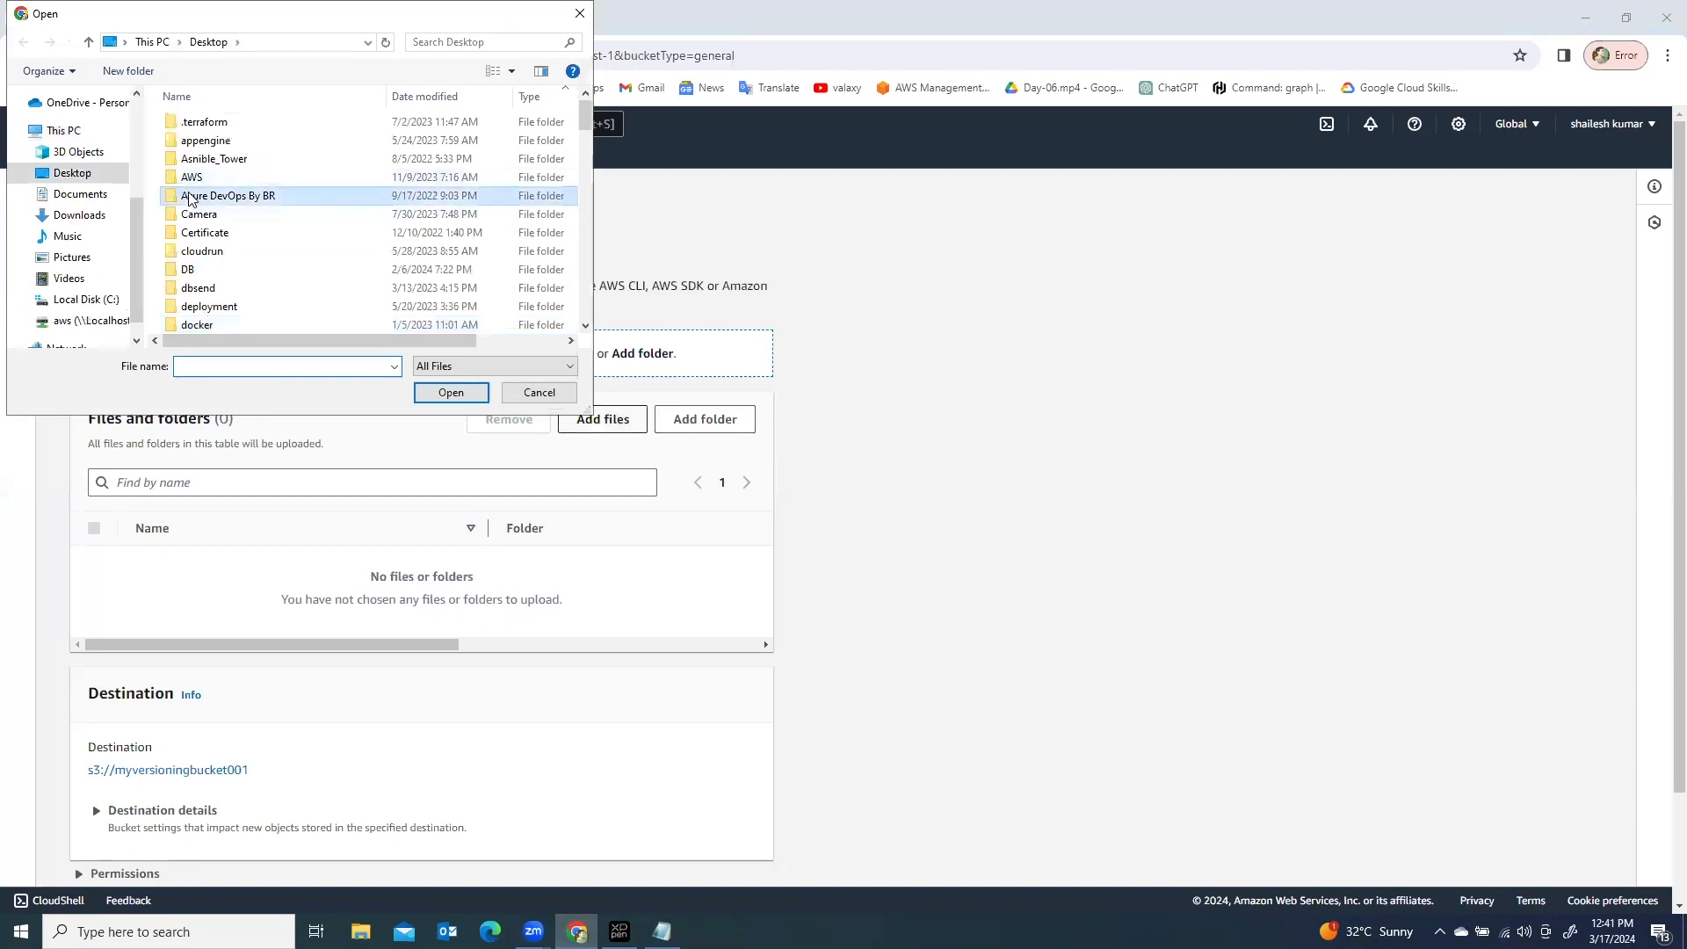
{"action": "key", "text": "a"}
{"action": "key", "text": "p"}
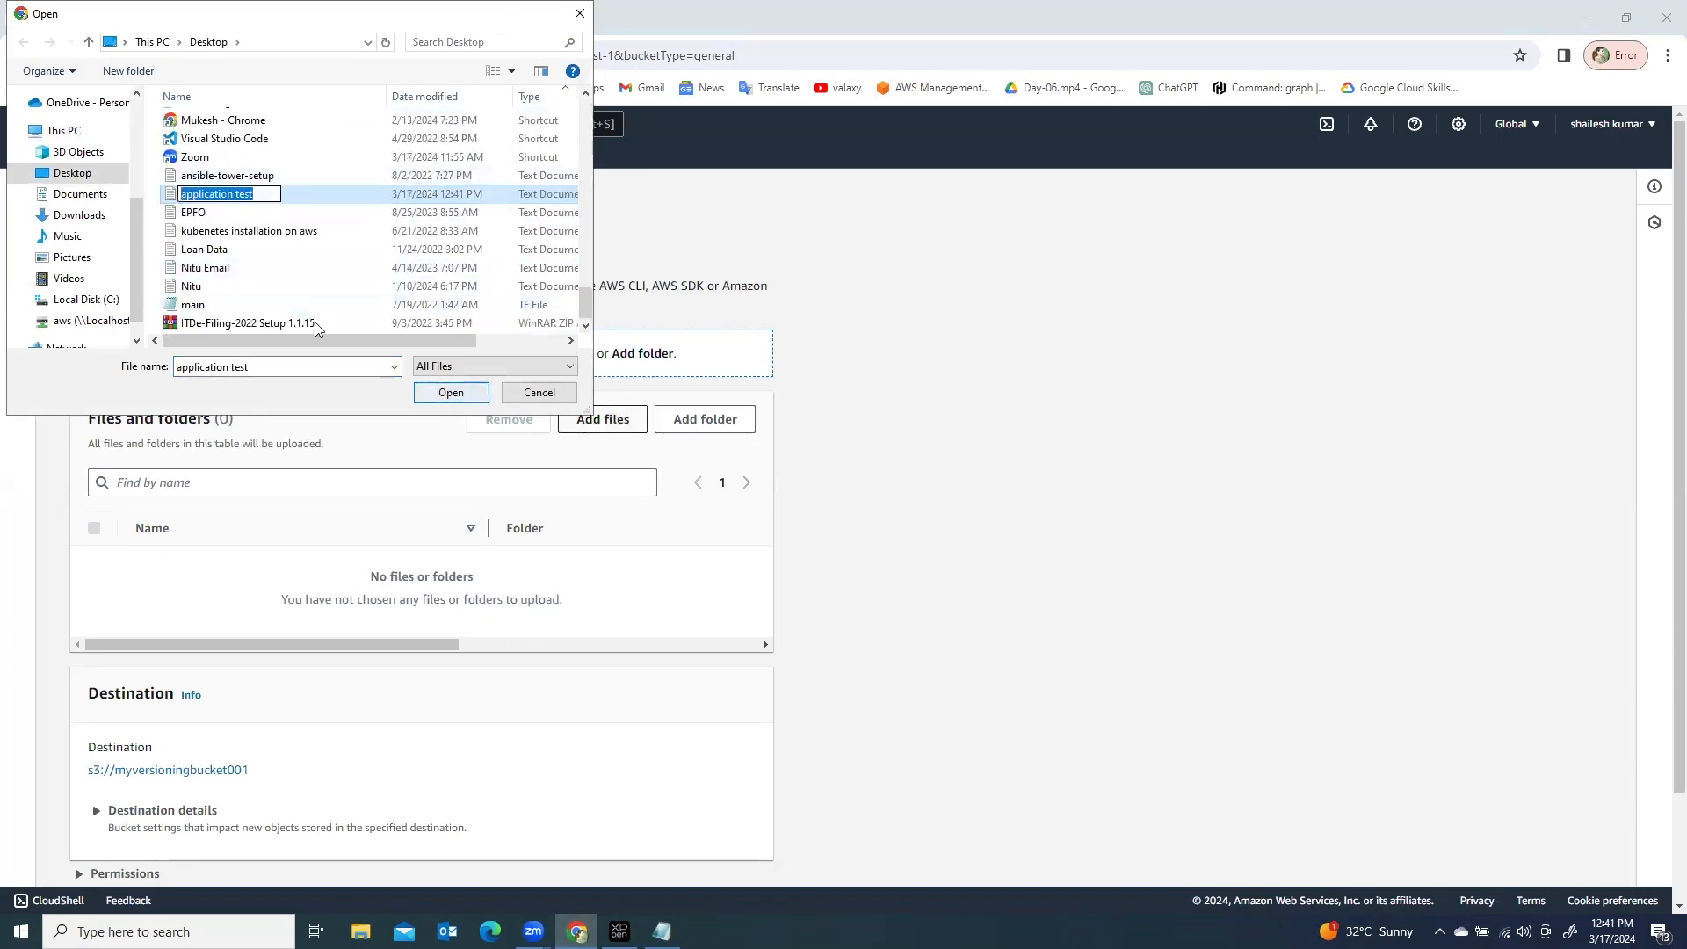
{"action": "left_click", "coordinate": [288, 194]}
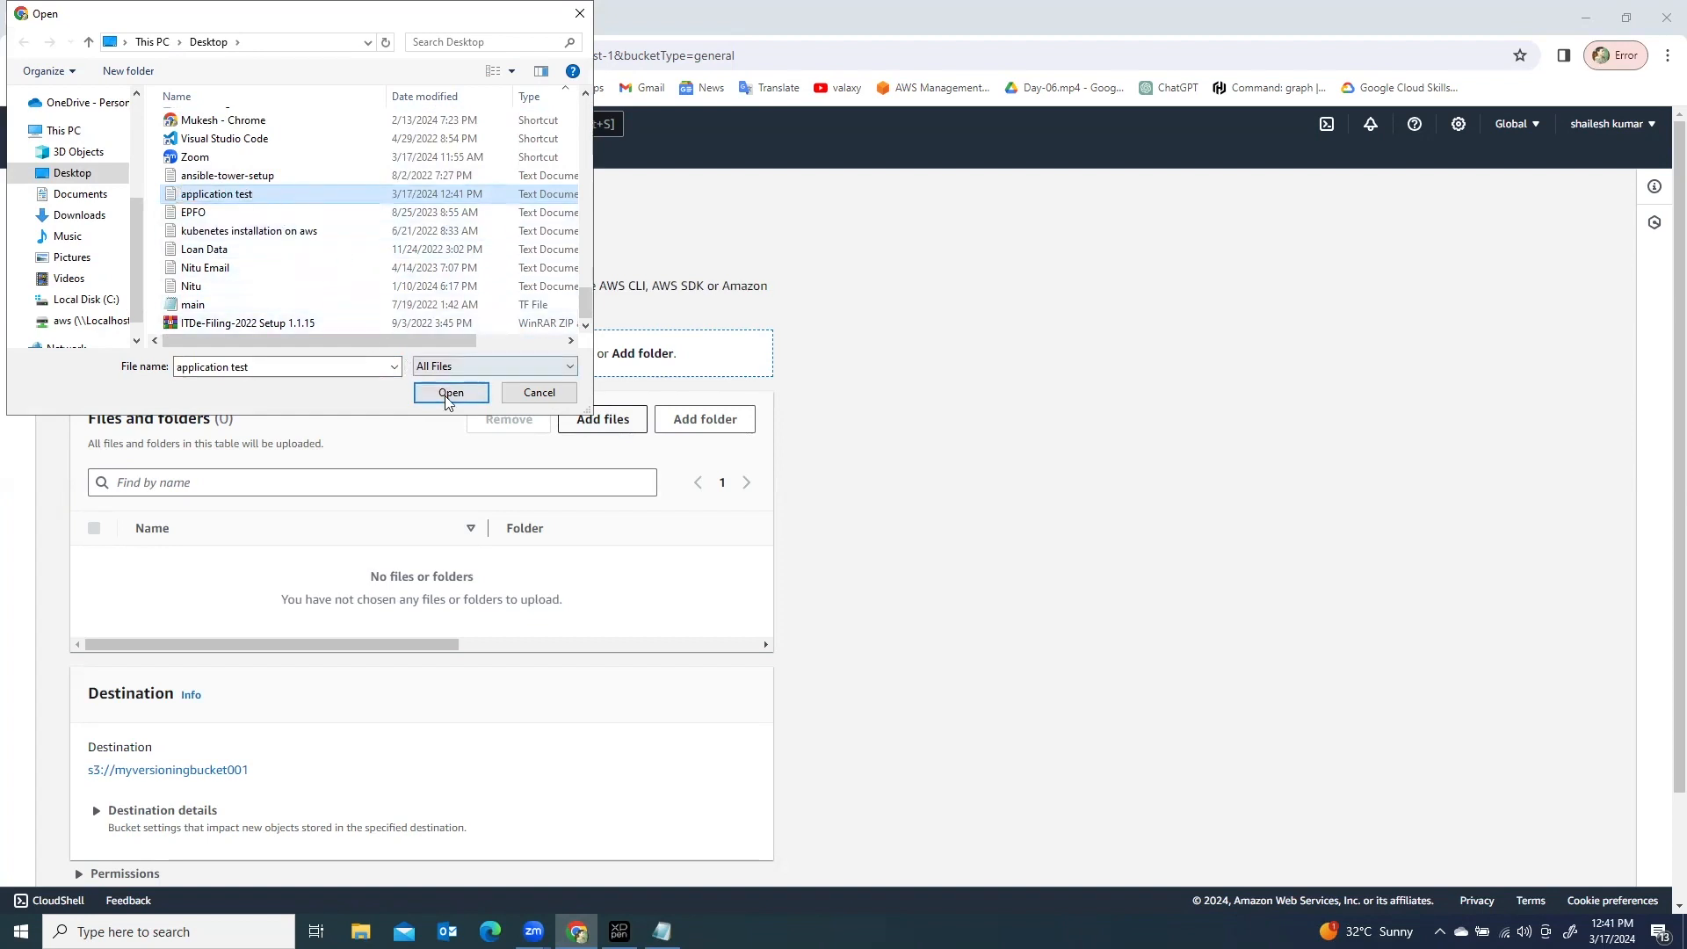
{"action": "left_click", "coordinate": [451, 392]}
{"action": "scroll", "coordinate": [659, 516], "scroll_direction": "down", "scroll_amount": 2}
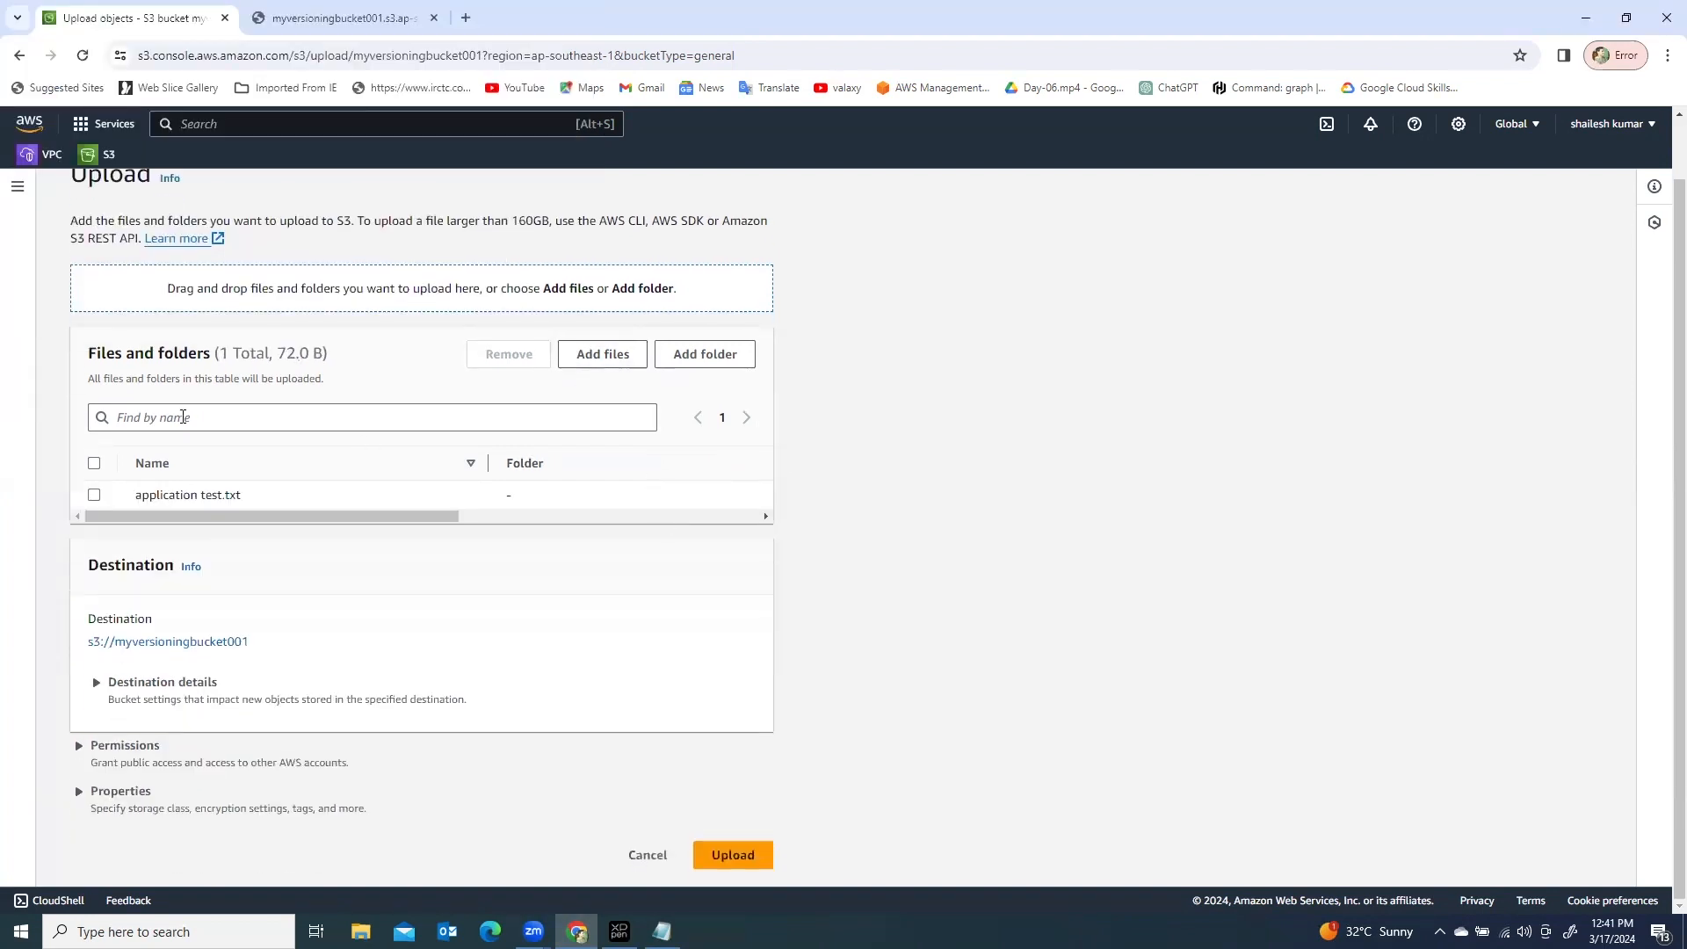
{"action": "left_click", "coordinate": [94, 494]}
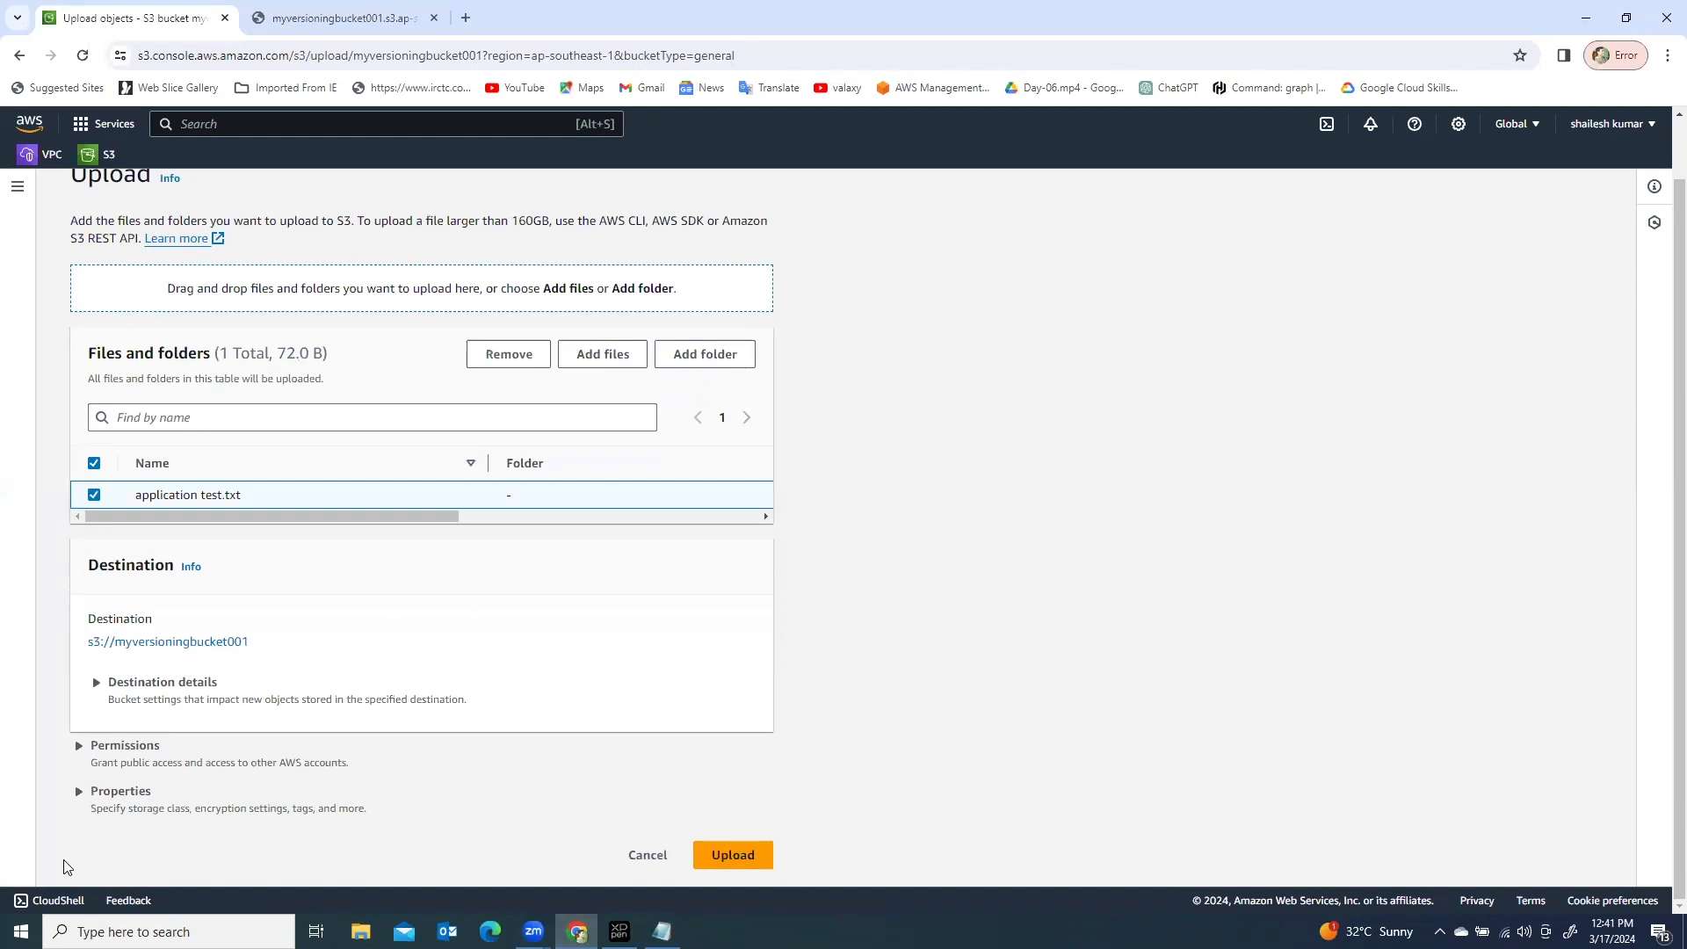
Step: Grant public-read access to the edited application test.txt, acknowledge the risk, upload it and close the upload status
{"action": "left_click", "coordinate": [82, 745]}
{"action": "scroll", "coordinate": [90, 764], "scroll_direction": "down", "scroll_amount": 4}
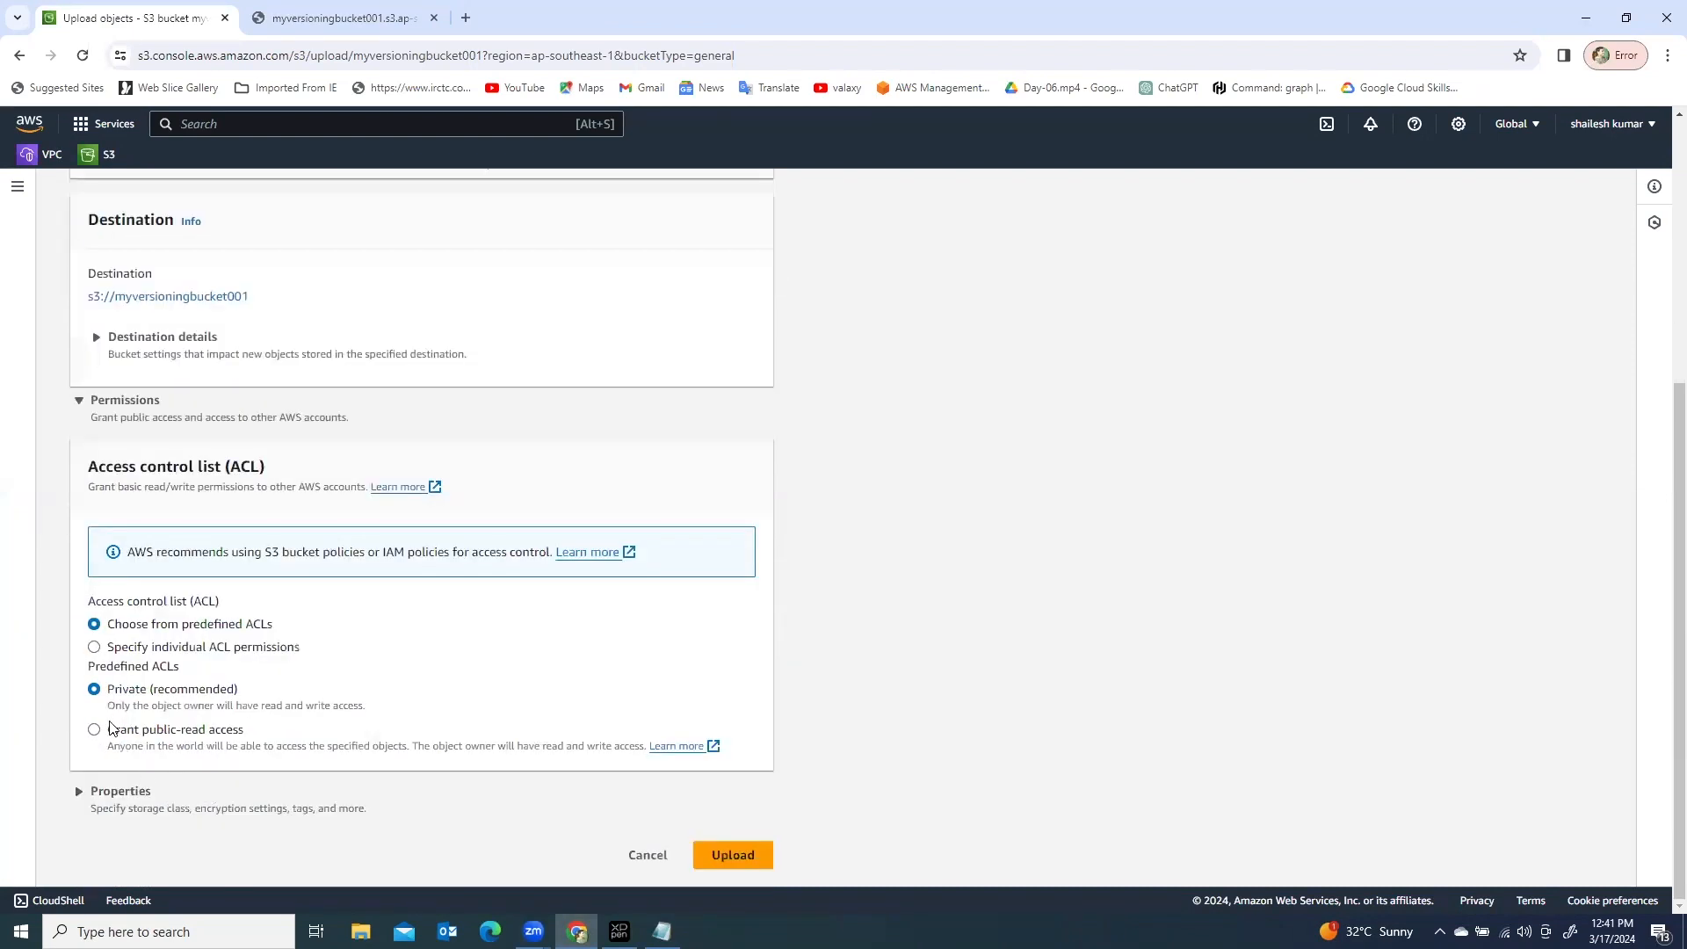
{"action": "left_click", "coordinate": [94, 730]}
{"action": "scroll", "coordinate": [97, 735], "scroll_direction": "down", "scroll_amount": 2}
{"action": "left_click", "coordinate": [148, 717]}
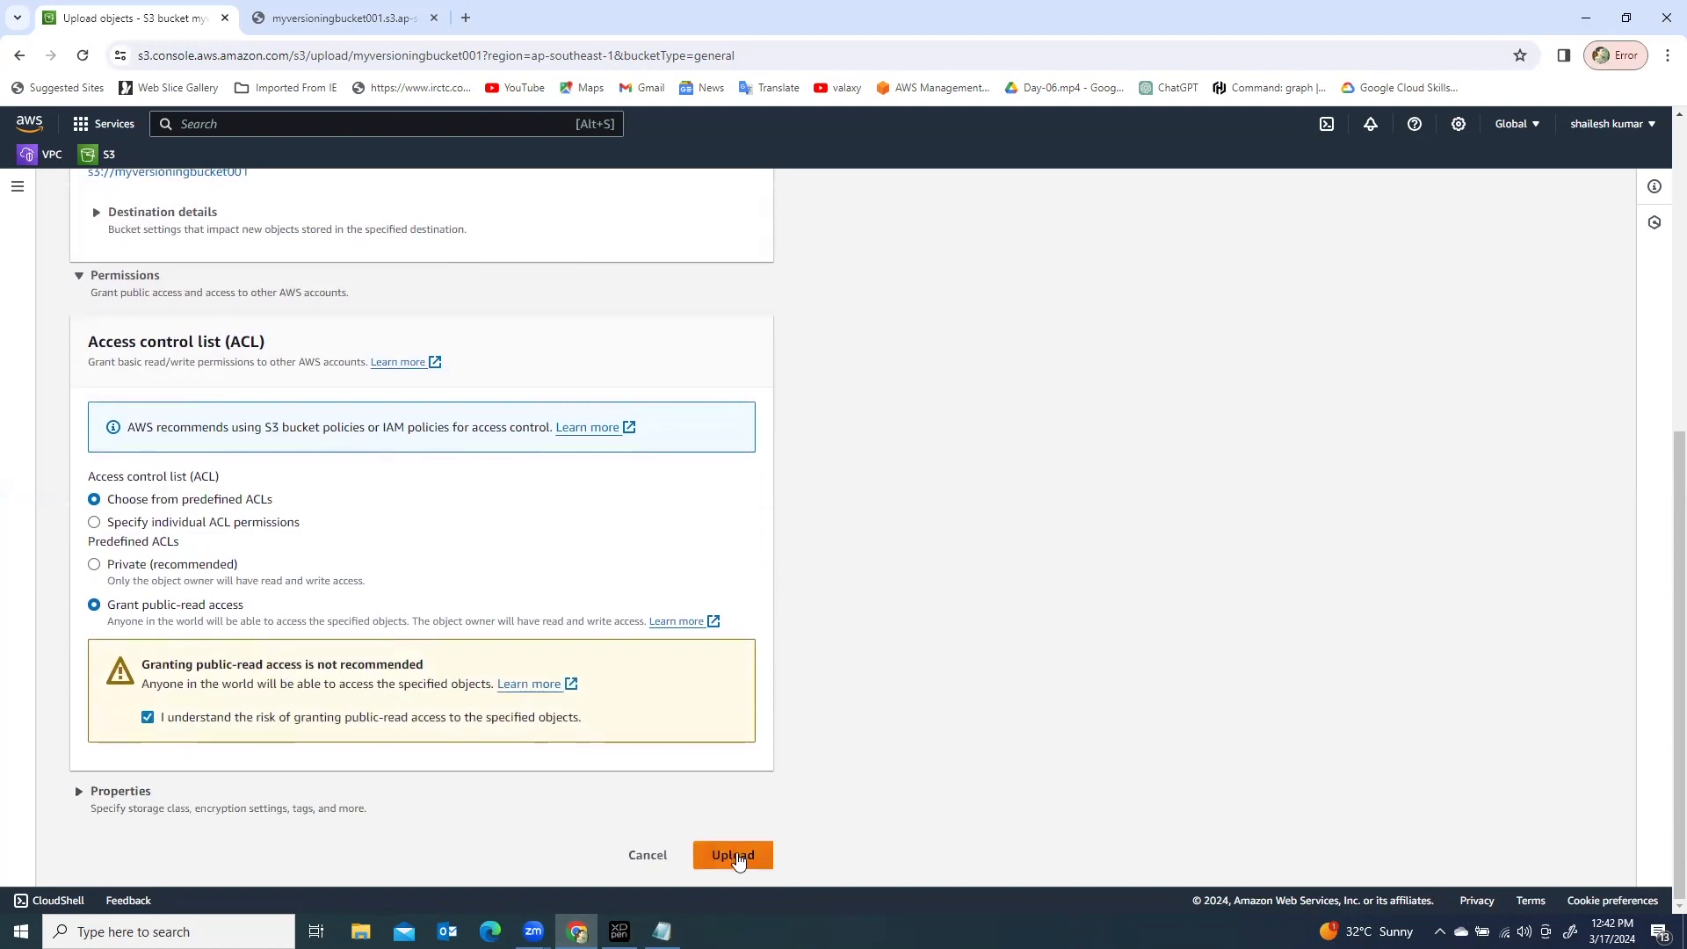
{"action": "left_click", "coordinate": [733, 856]}
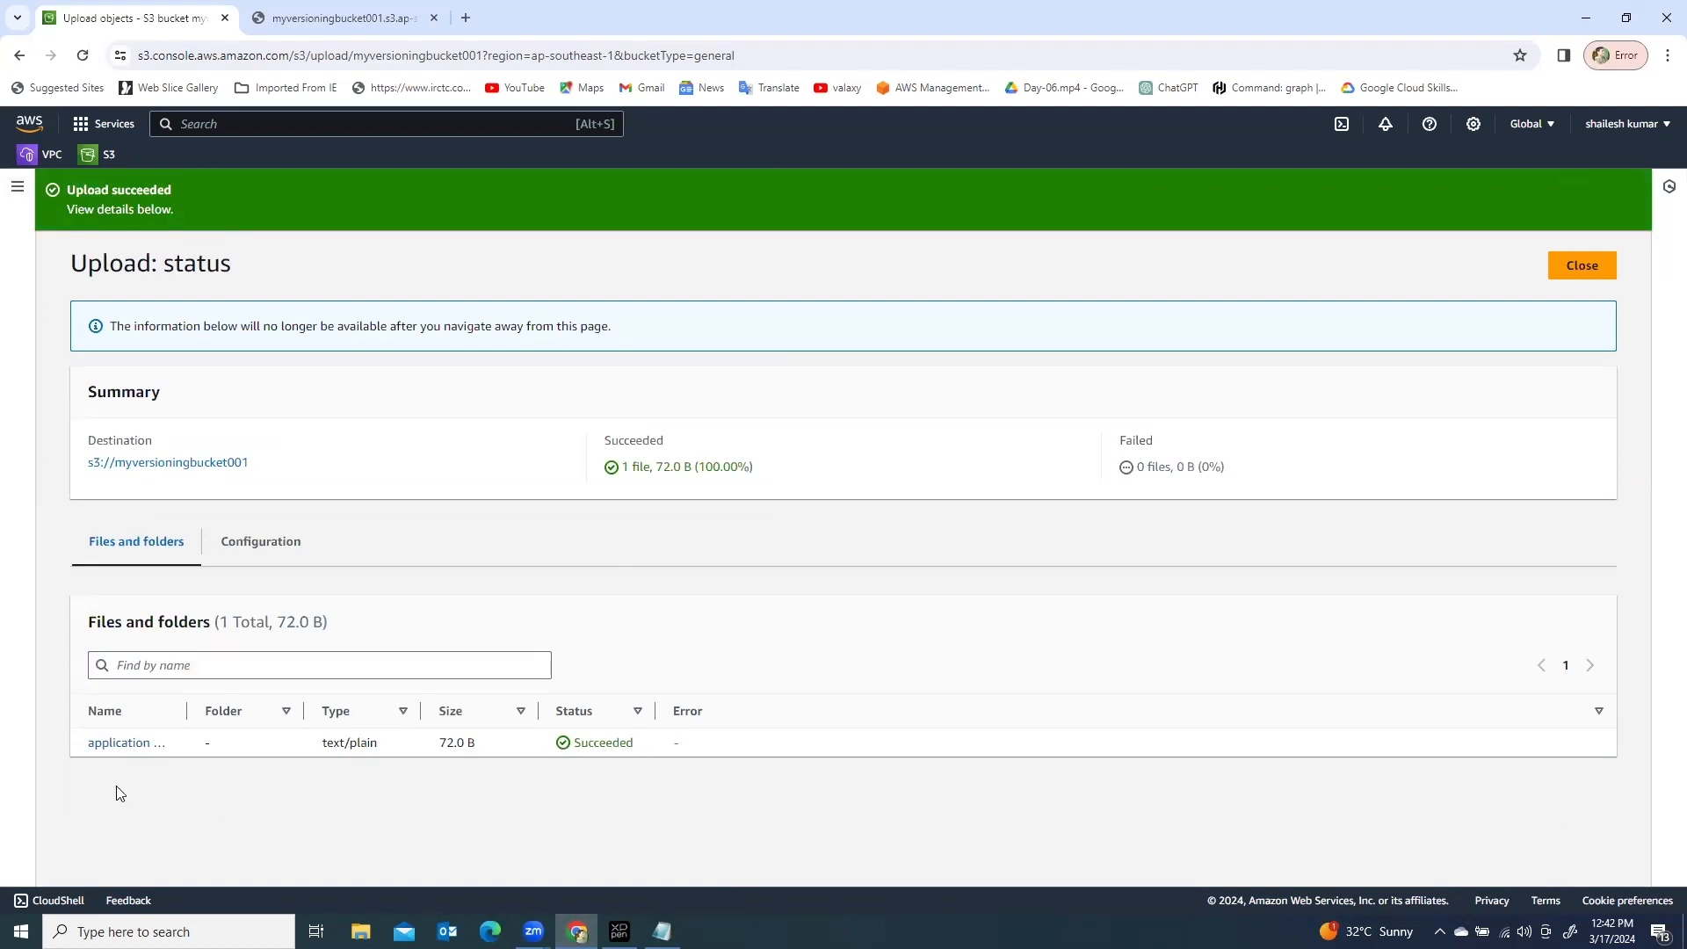
{"action": "left_click", "coordinate": [1582, 267]}
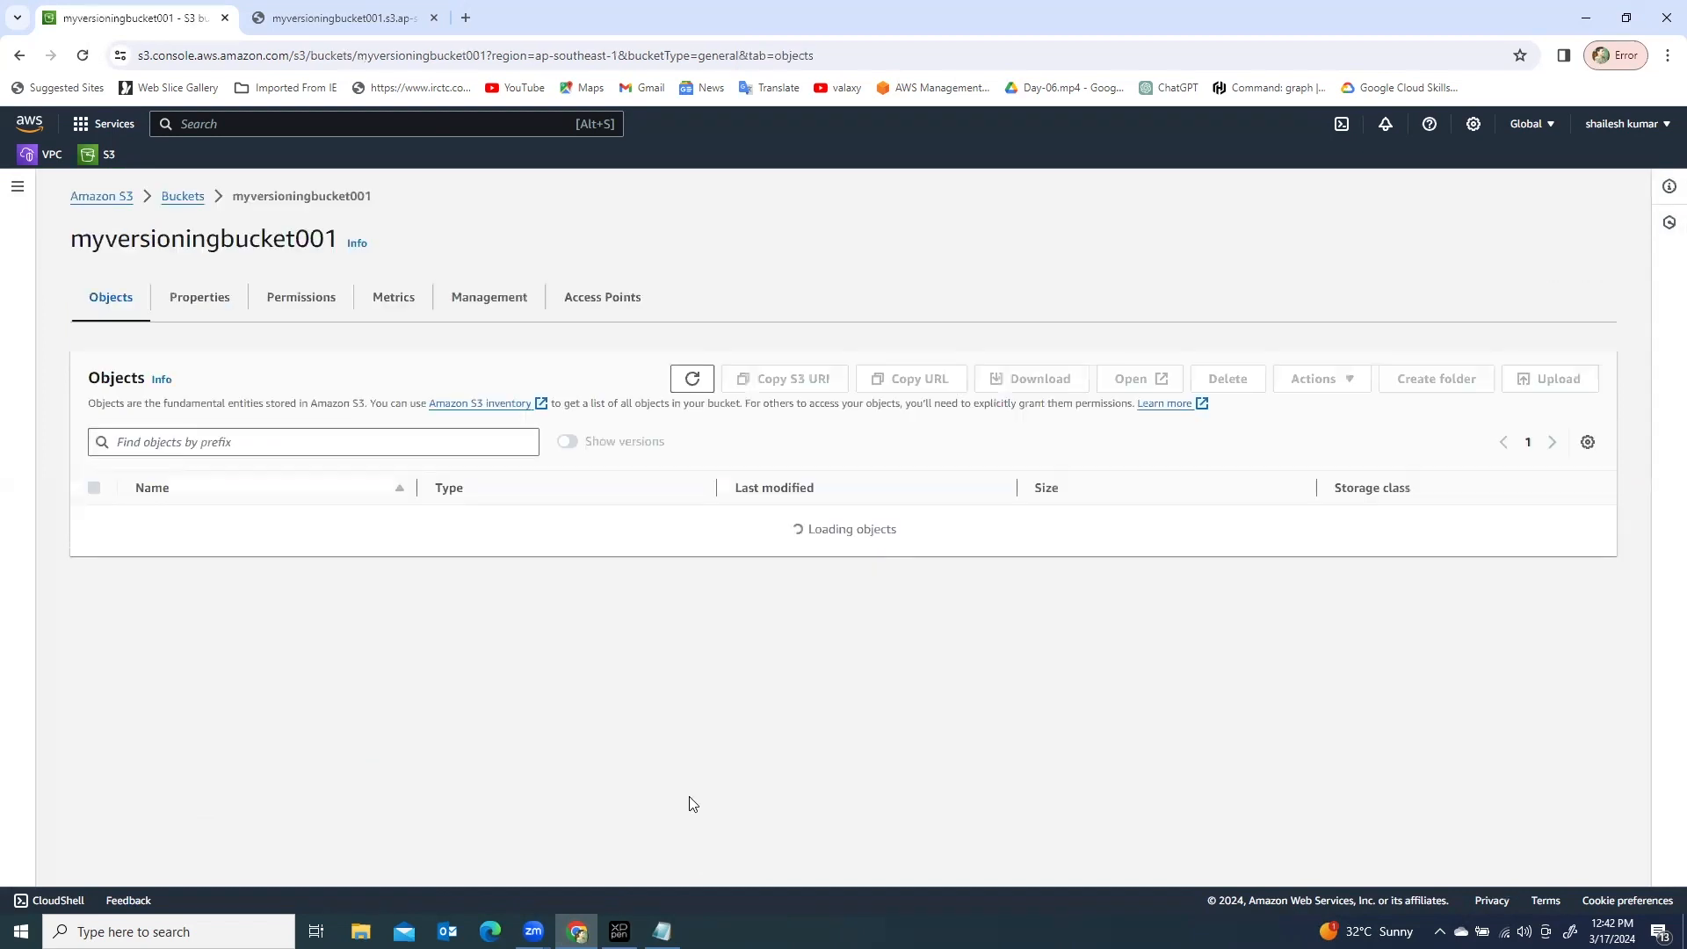
Step: Copy the object URL of the re-uploaded application test.txt and load it in another new browser tab
{"action": "left_click", "coordinate": [204, 532]}
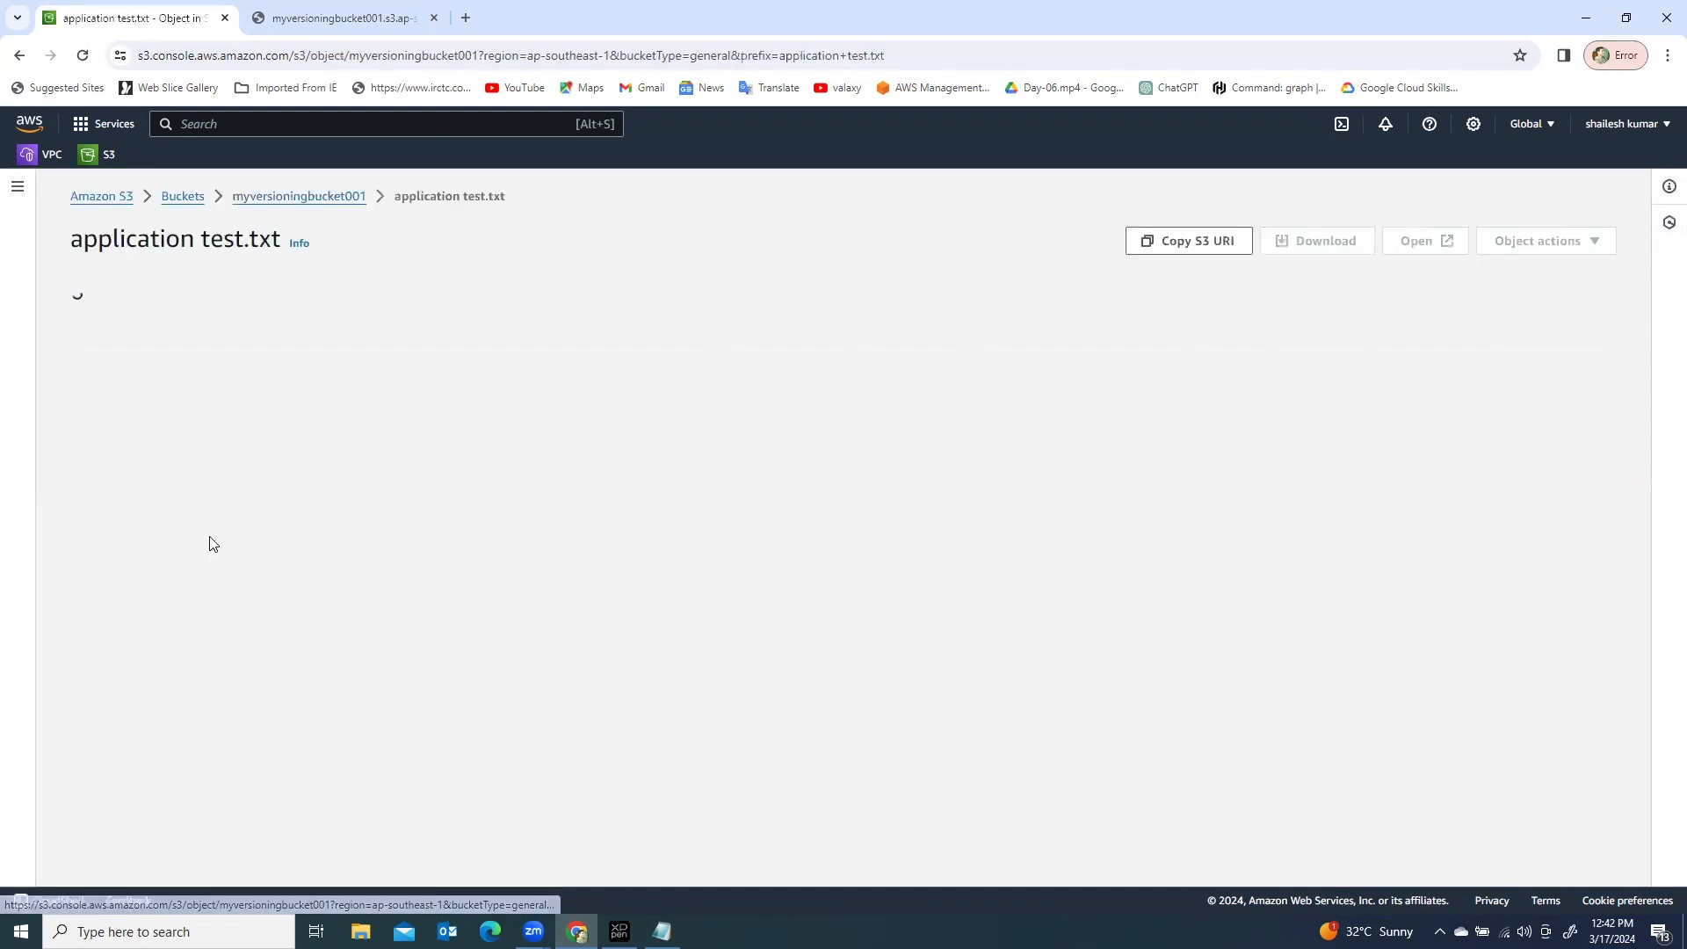
{"action": "left_click", "coordinate": [867, 657]}
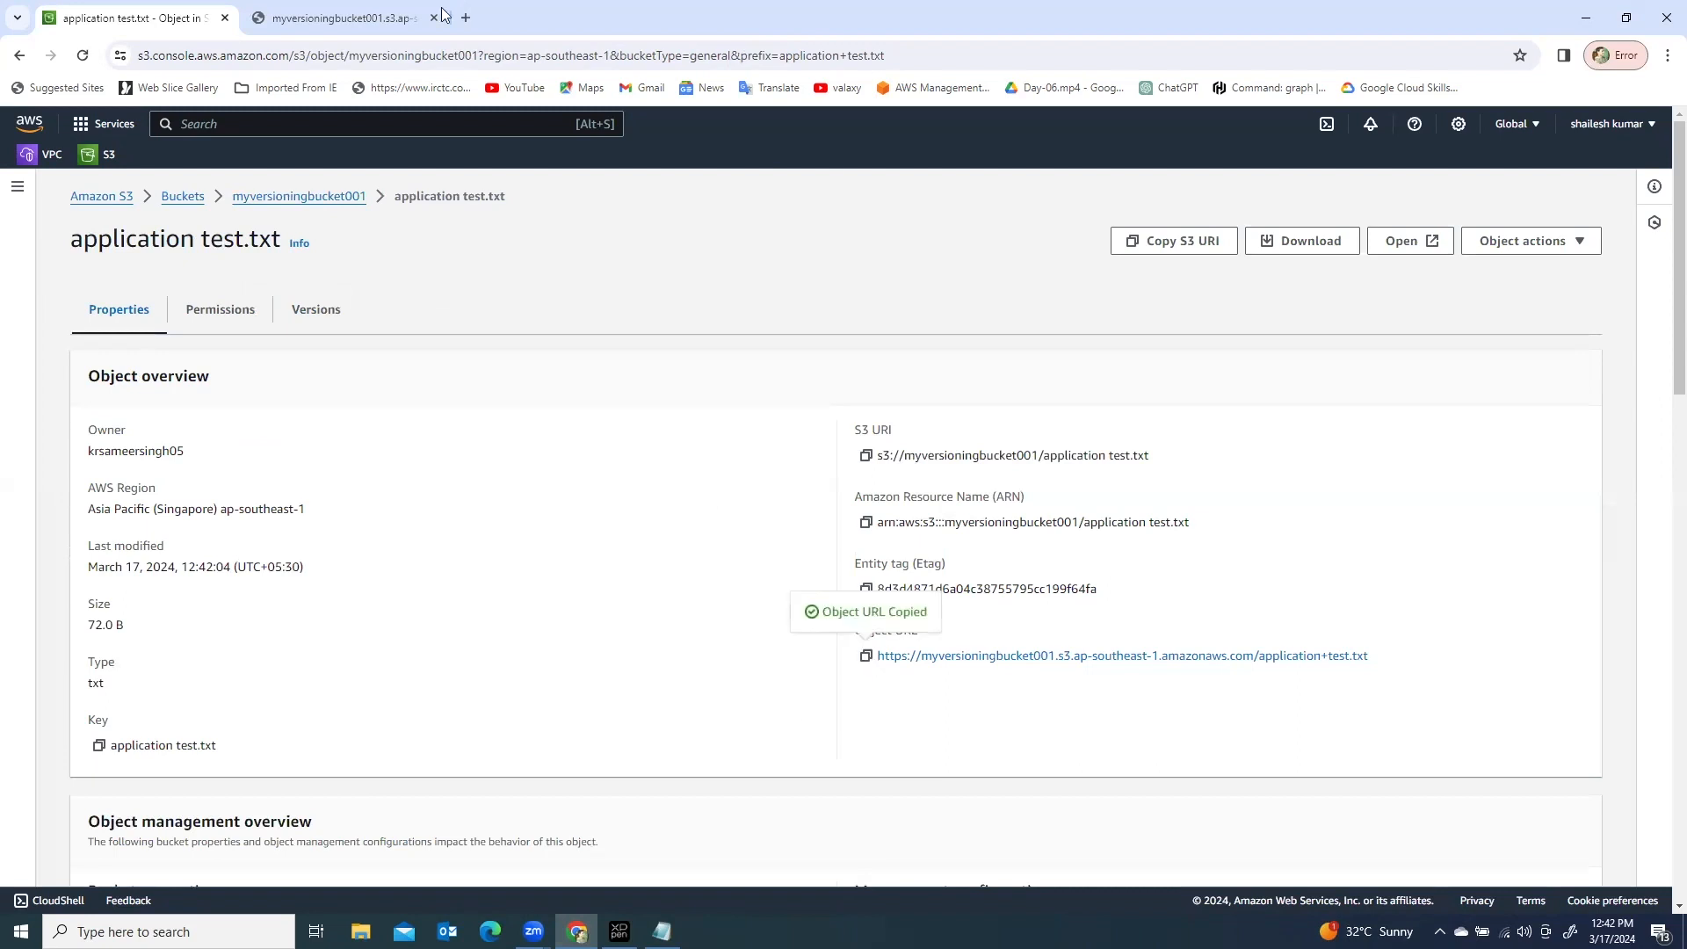
{"action": "key", "text": "ctrl+t"}
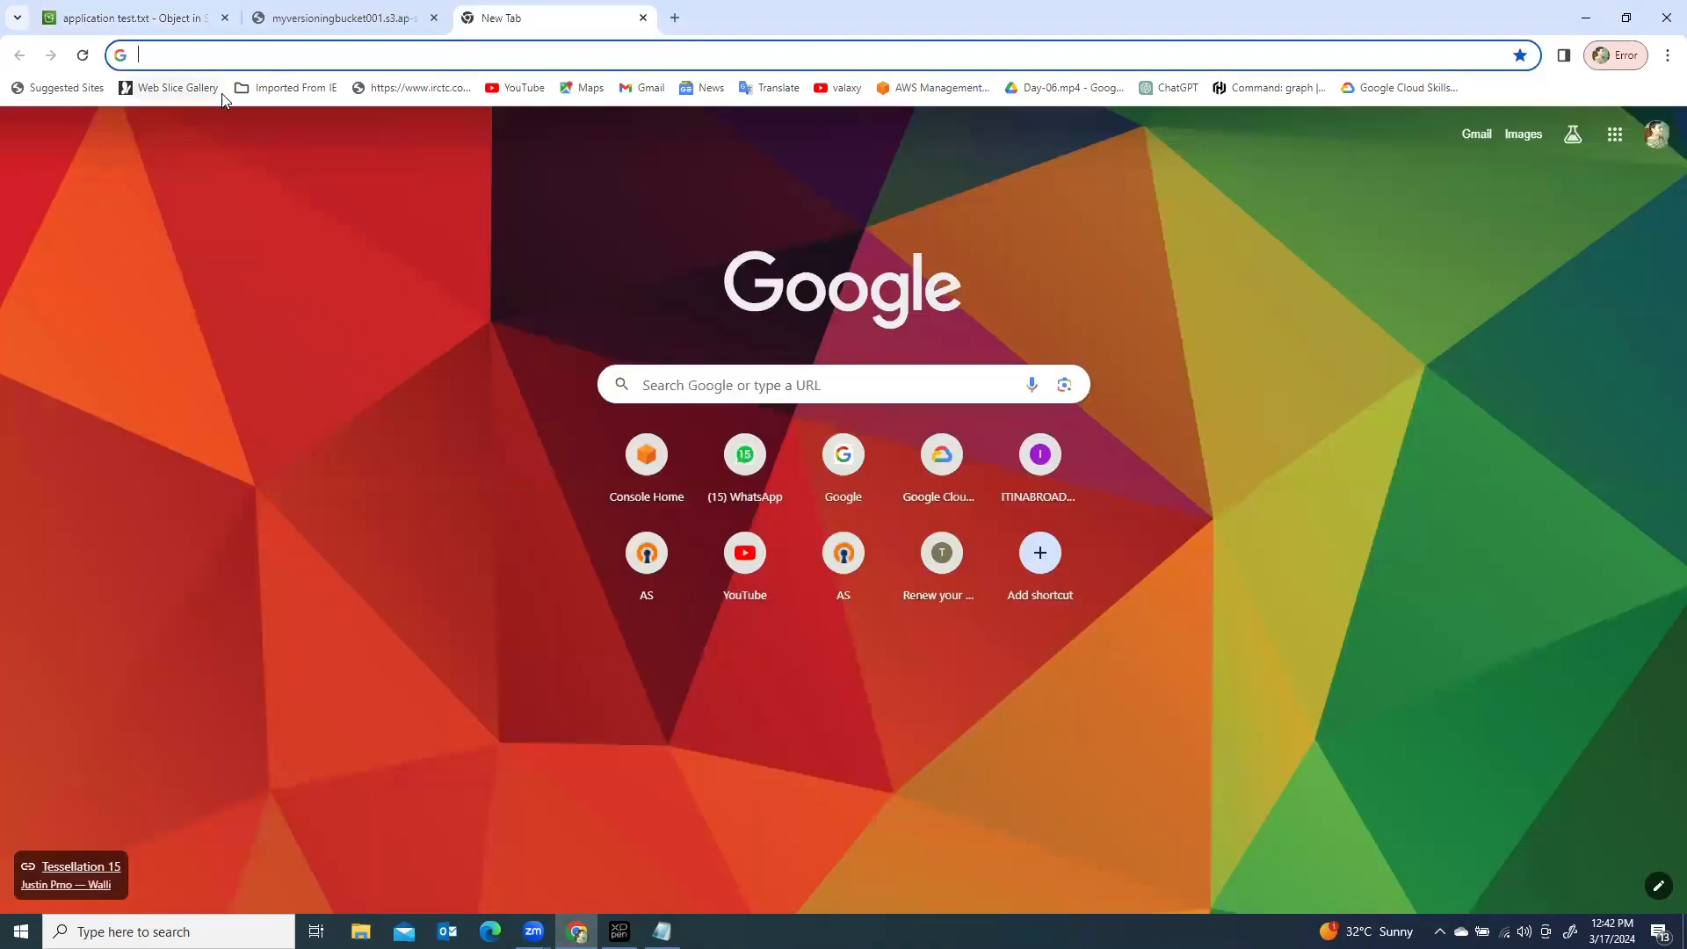
{"action": "key", "text": "ctrl+v"}
{"action": "key", "text": "Return"}
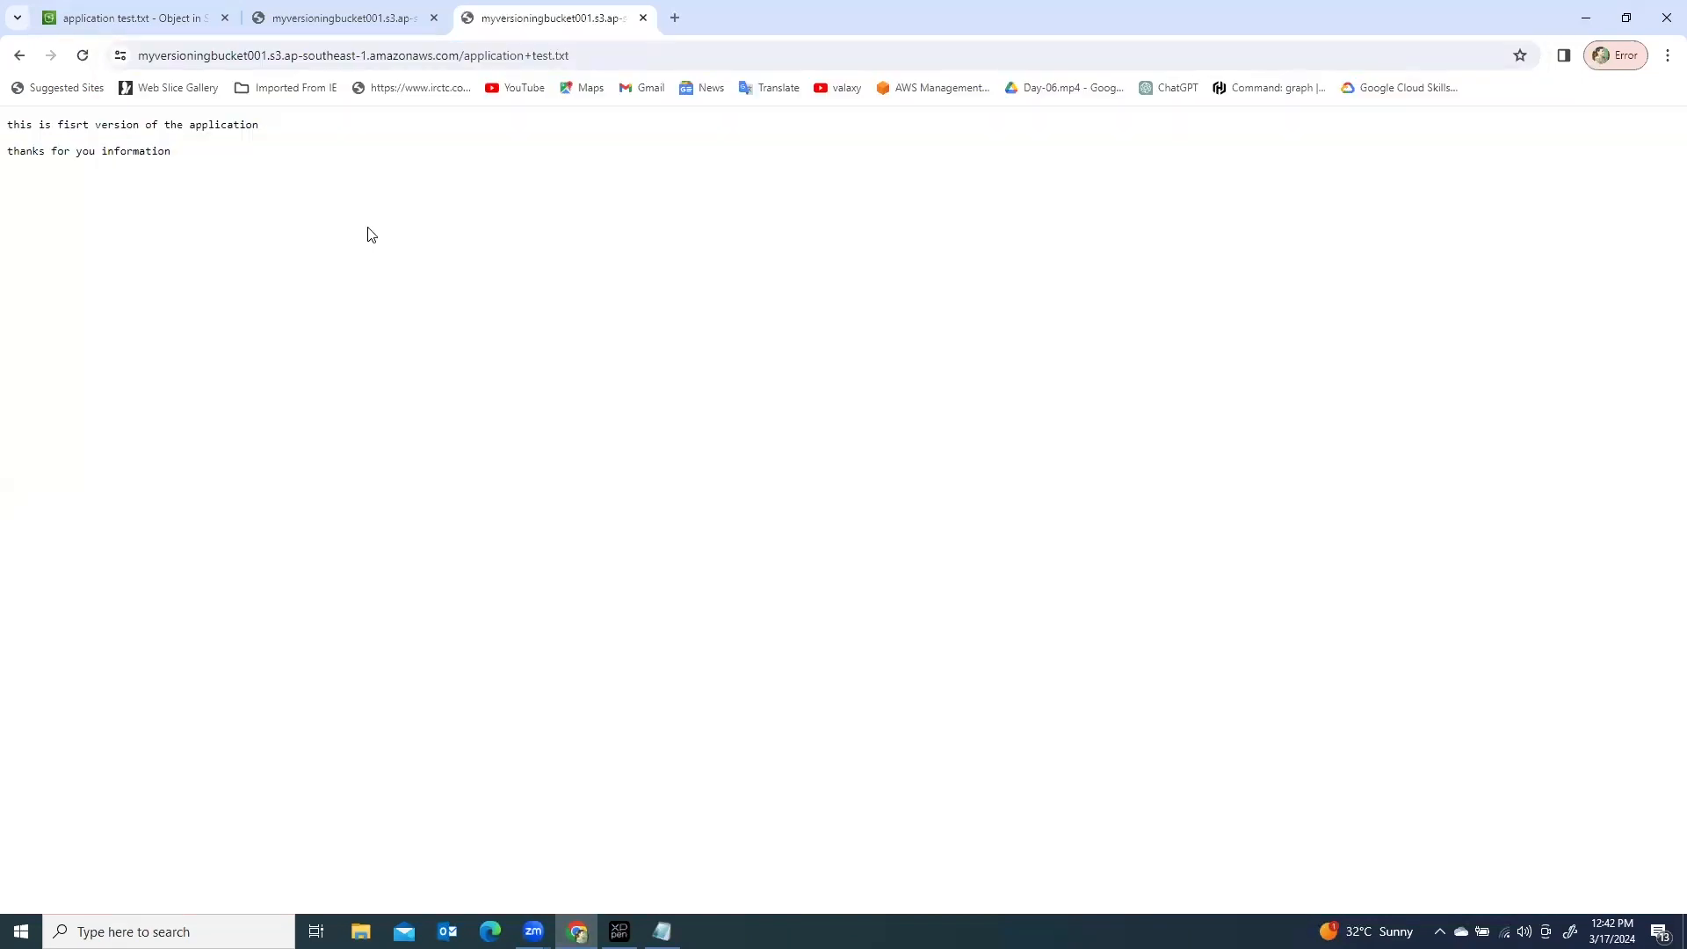
Step: Compare the text of the re-uploaded file with the first version shown in the other browser tab
{"action": "left_click_drag", "start_coordinate": [8, 124], "coordinate": [252, 138]}
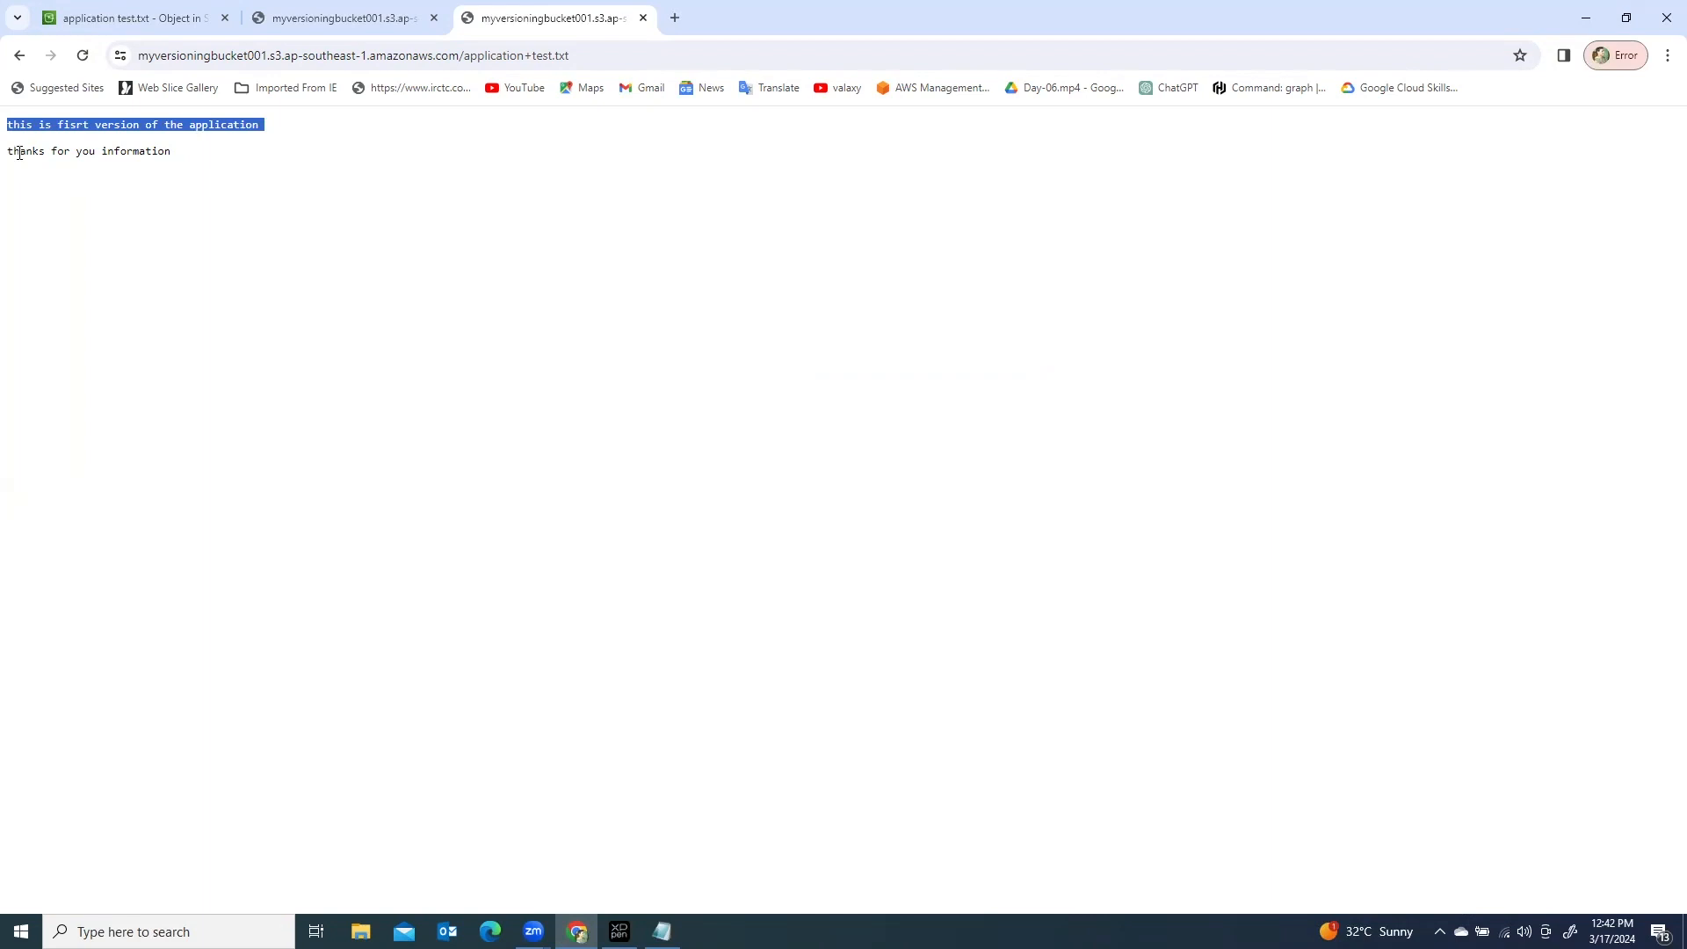
{"action": "left_click_drag", "start_coordinate": [12, 154], "coordinate": [201, 164]}
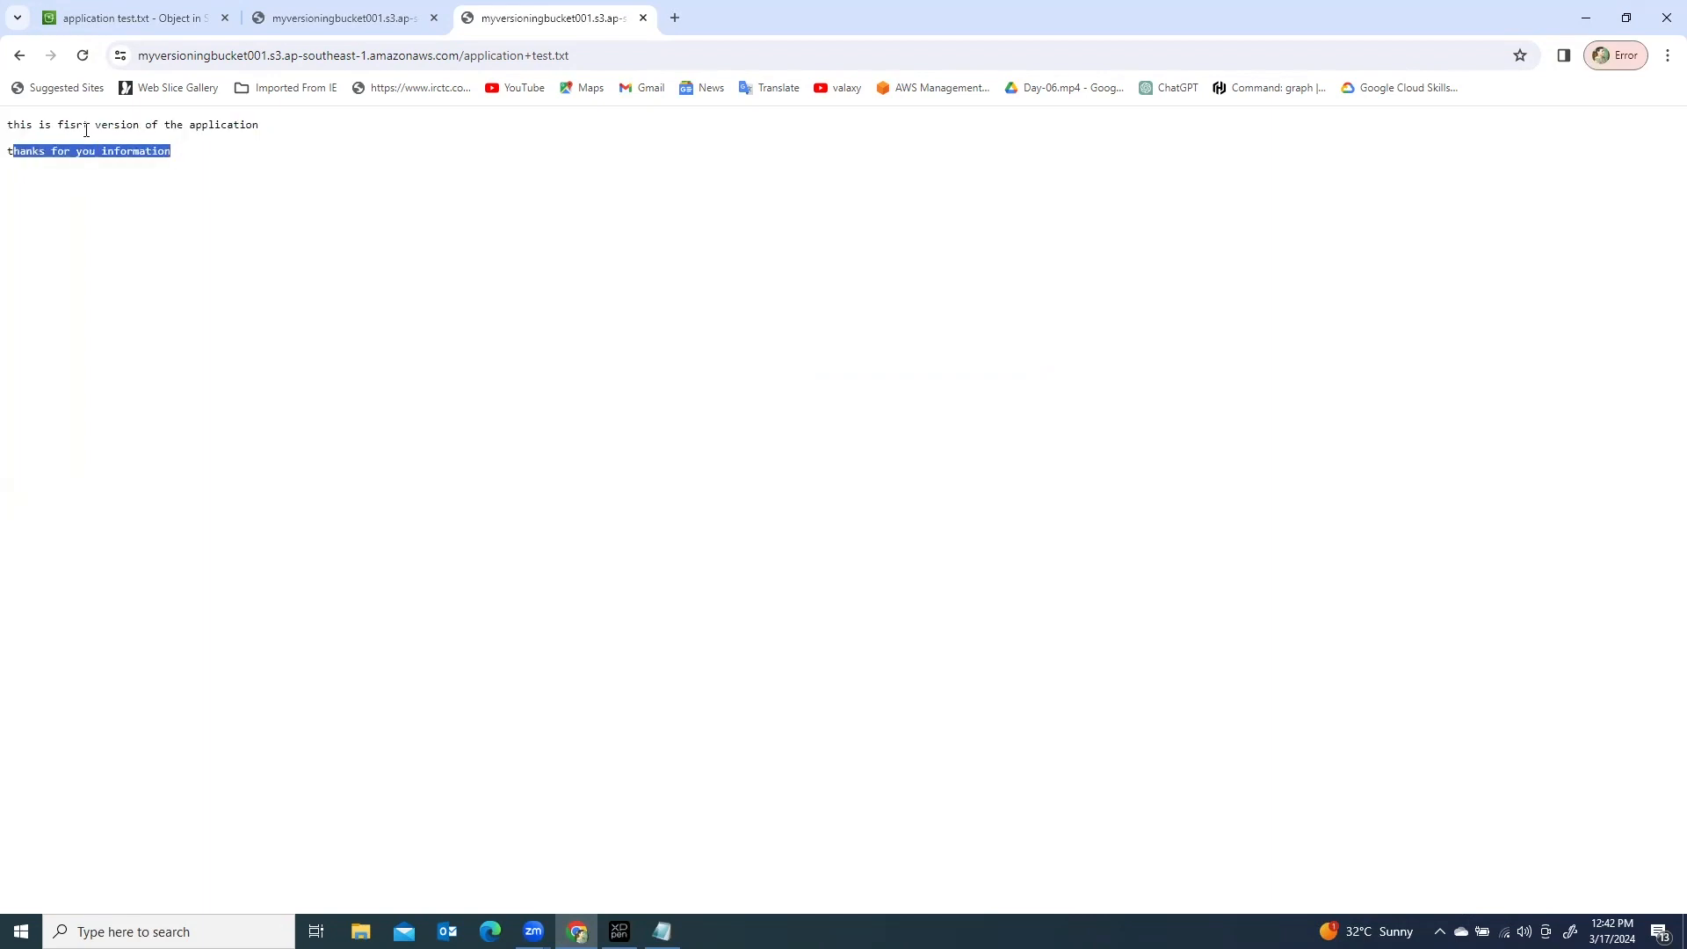
{"action": "mouse_move", "coordinate": [8, 124]}
{"action": "left_mouse_down"}
{"action": "mouse_move", "coordinate": [215, 141]}
{"action": "mouse_move", "coordinate": [88, 156]}
{"action": "mouse_move", "coordinate": [2, 137]}
{"action": "left_mouse_up"}
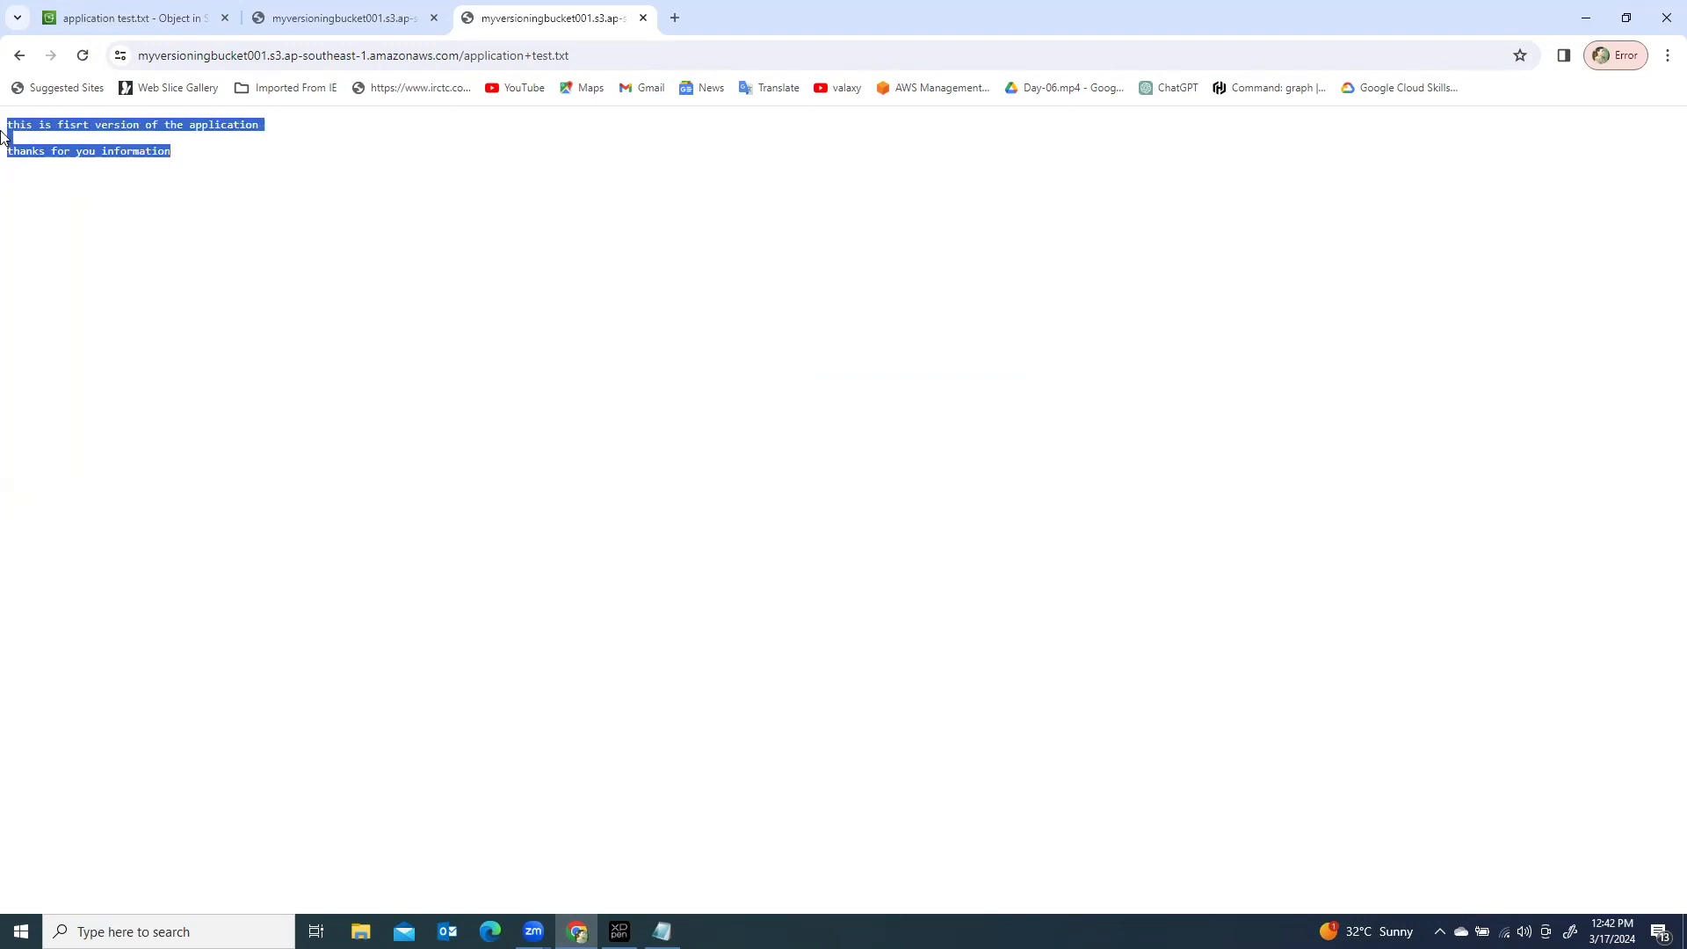
{"action": "left_click", "coordinate": [309, 18]}
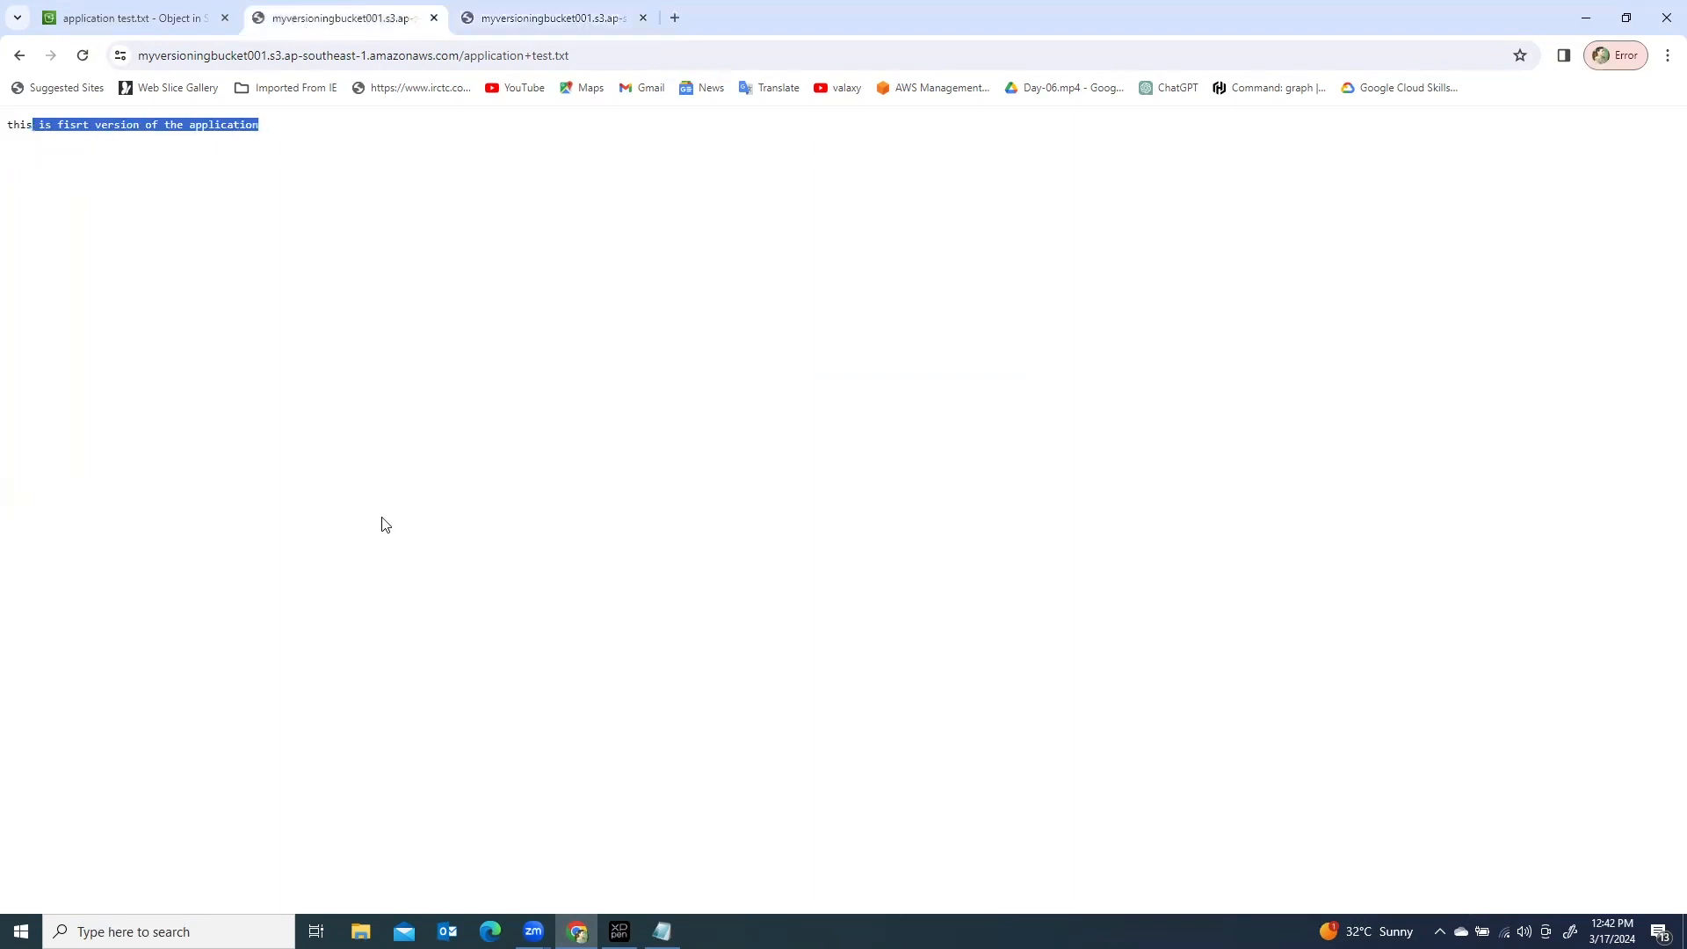
Step: Go back to the application test.txt object in the S3 console and examine its version list, starting with the current version's ID
{"action": "left_click", "coordinate": [177, 35]}
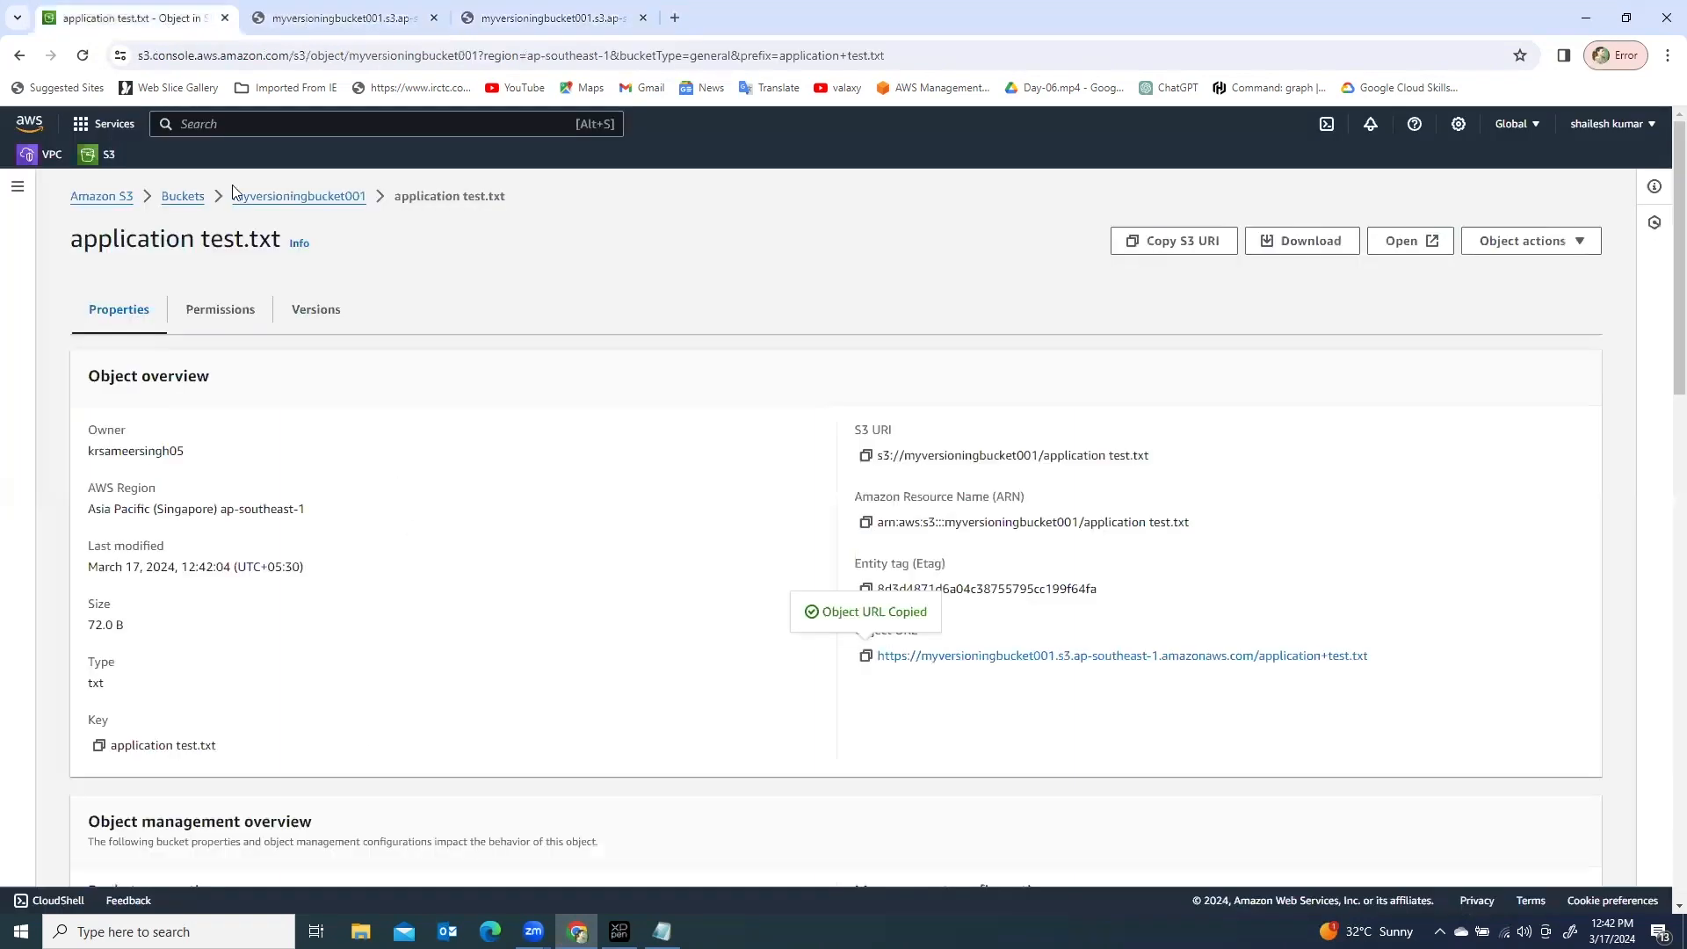
{"action": "left_click", "coordinate": [317, 313]}
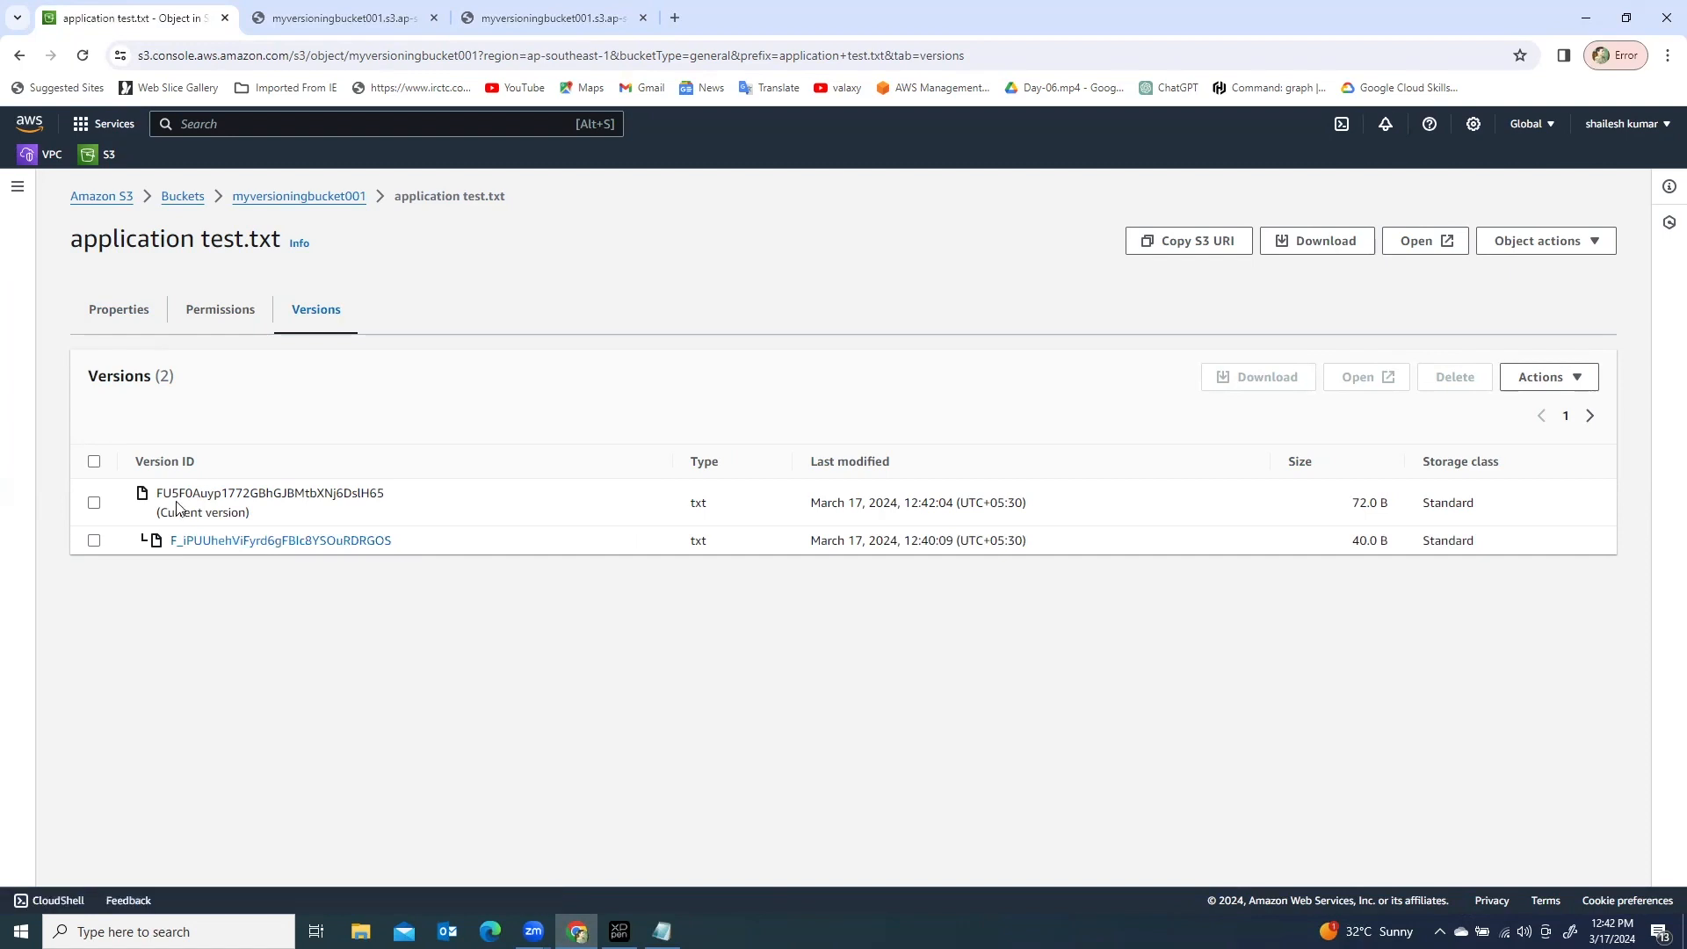
{"action": "left_click_drag", "start_coordinate": [172, 494], "coordinate": [357, 498]}
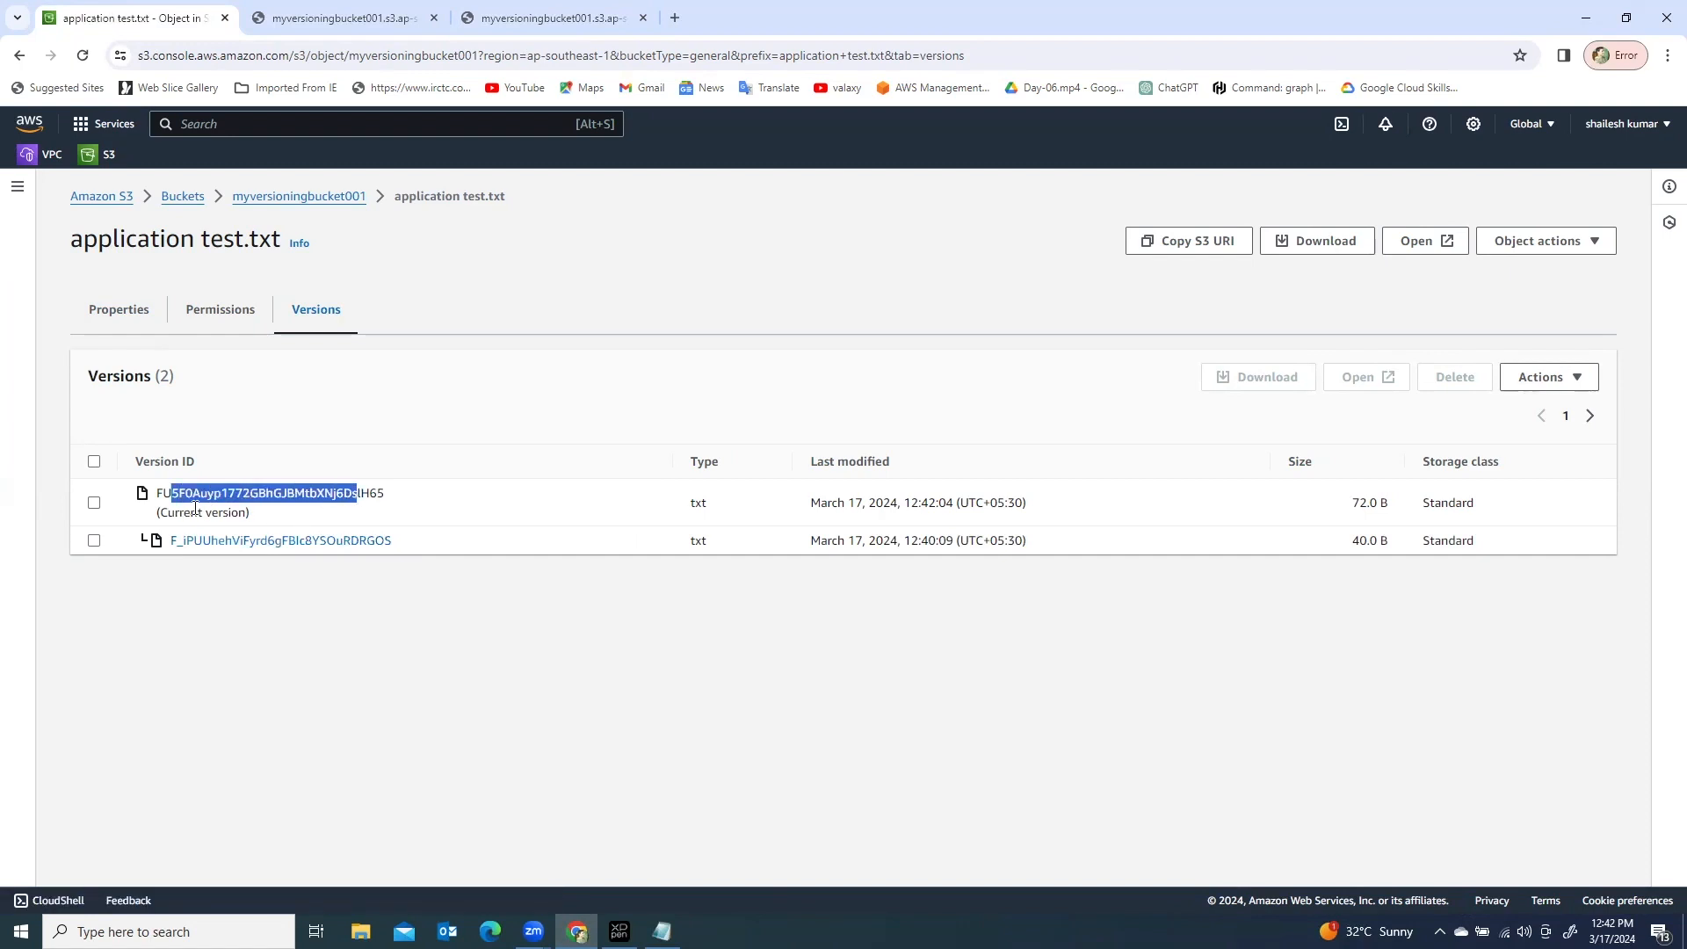
Step: Open the desktop file application test, add the line "Please create new test fpr aplication" below a blank line, save and close it
{"action": "left_click_drag", "start_coordinate": [253, 515], "coordinate": [400, 508]}
{"action": "left_click", "coordinate": [1587, 17]}
{"action": "double_click", "coordinate": [974, 341]}
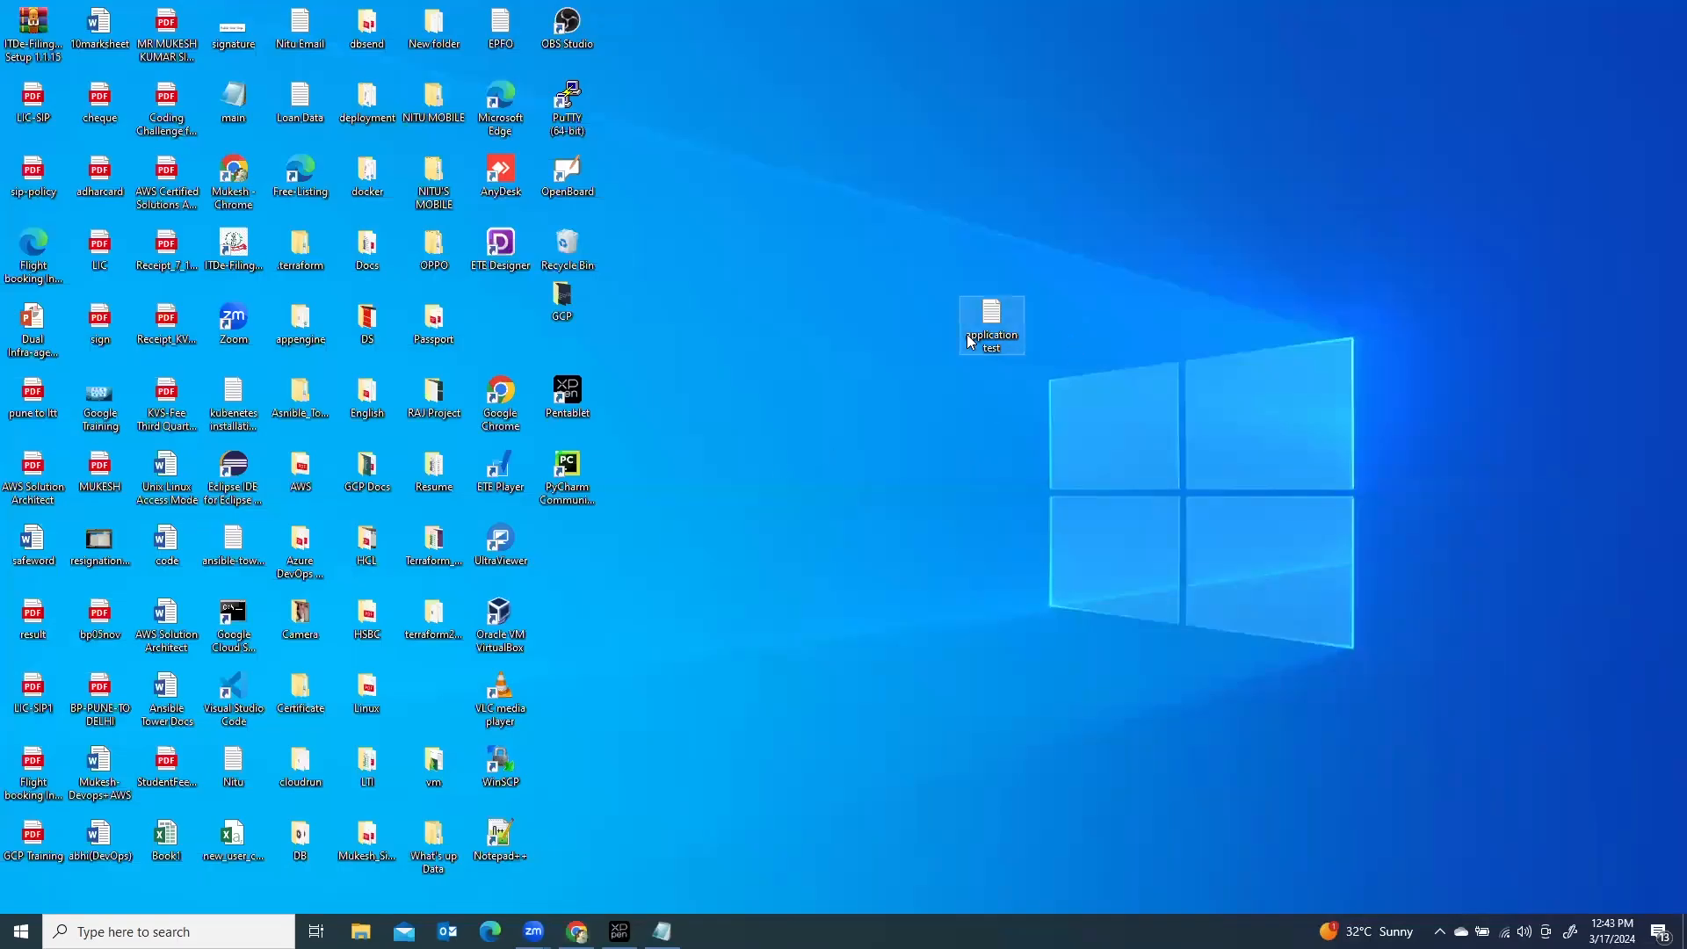
{"action": "key", "text": "Return"}
{"action": "key", "text": "Return"}
{"action": "type", "text": "Please create ne"}
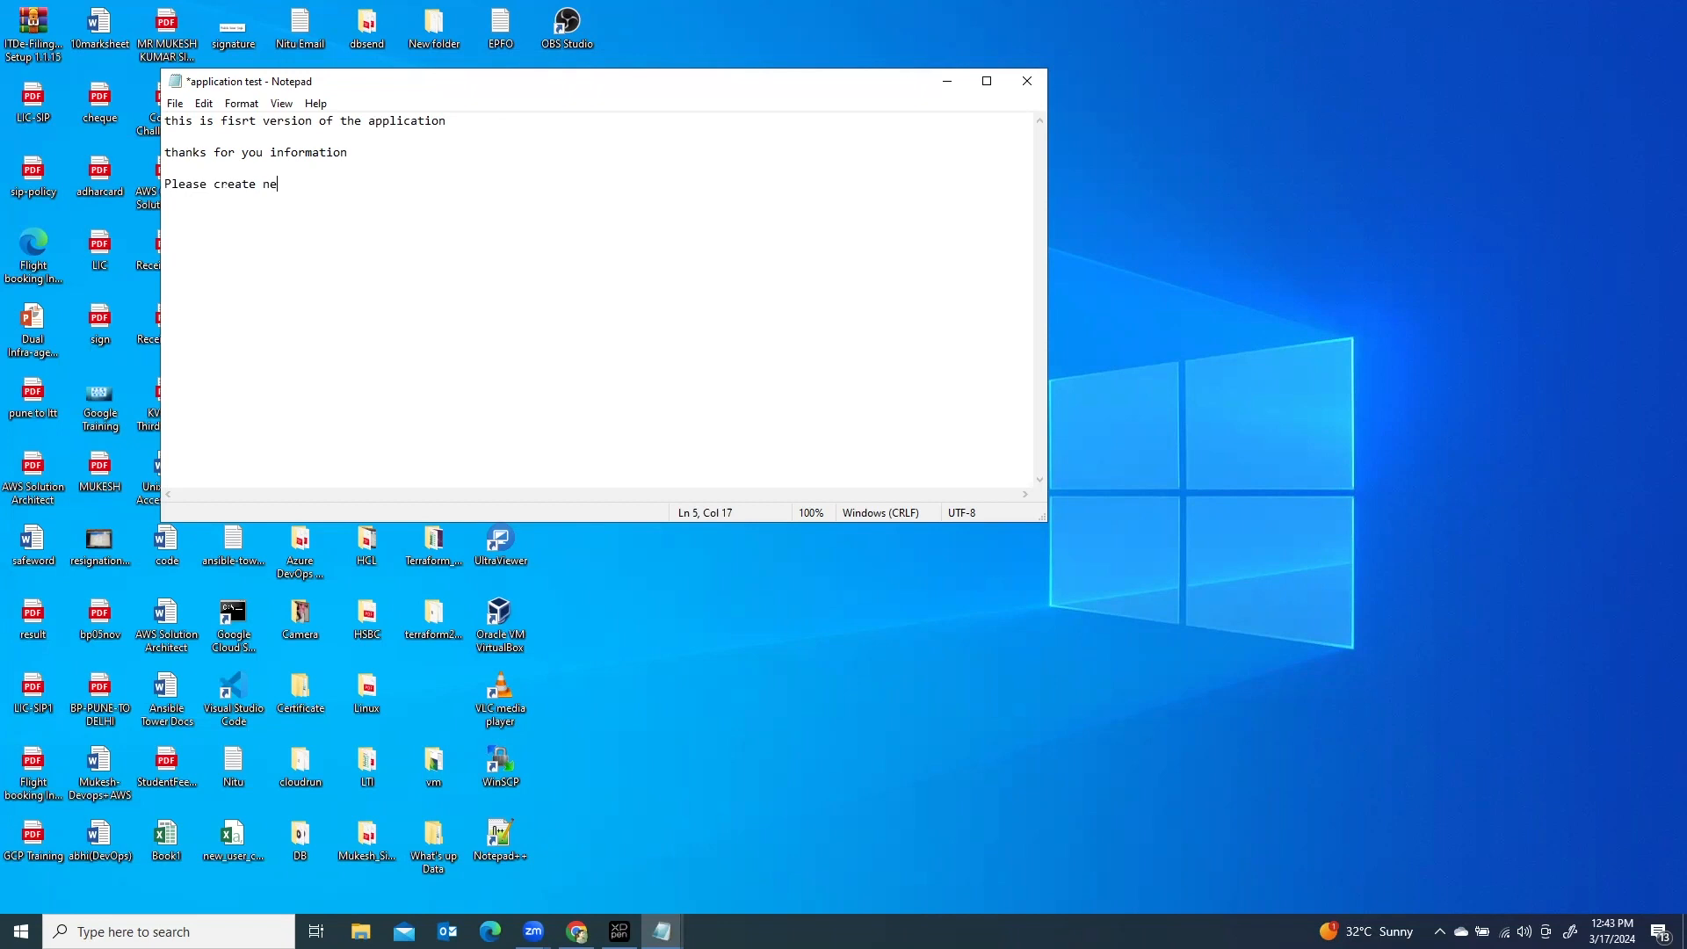
{"action": "type", "text": "w test fpr aplication"}
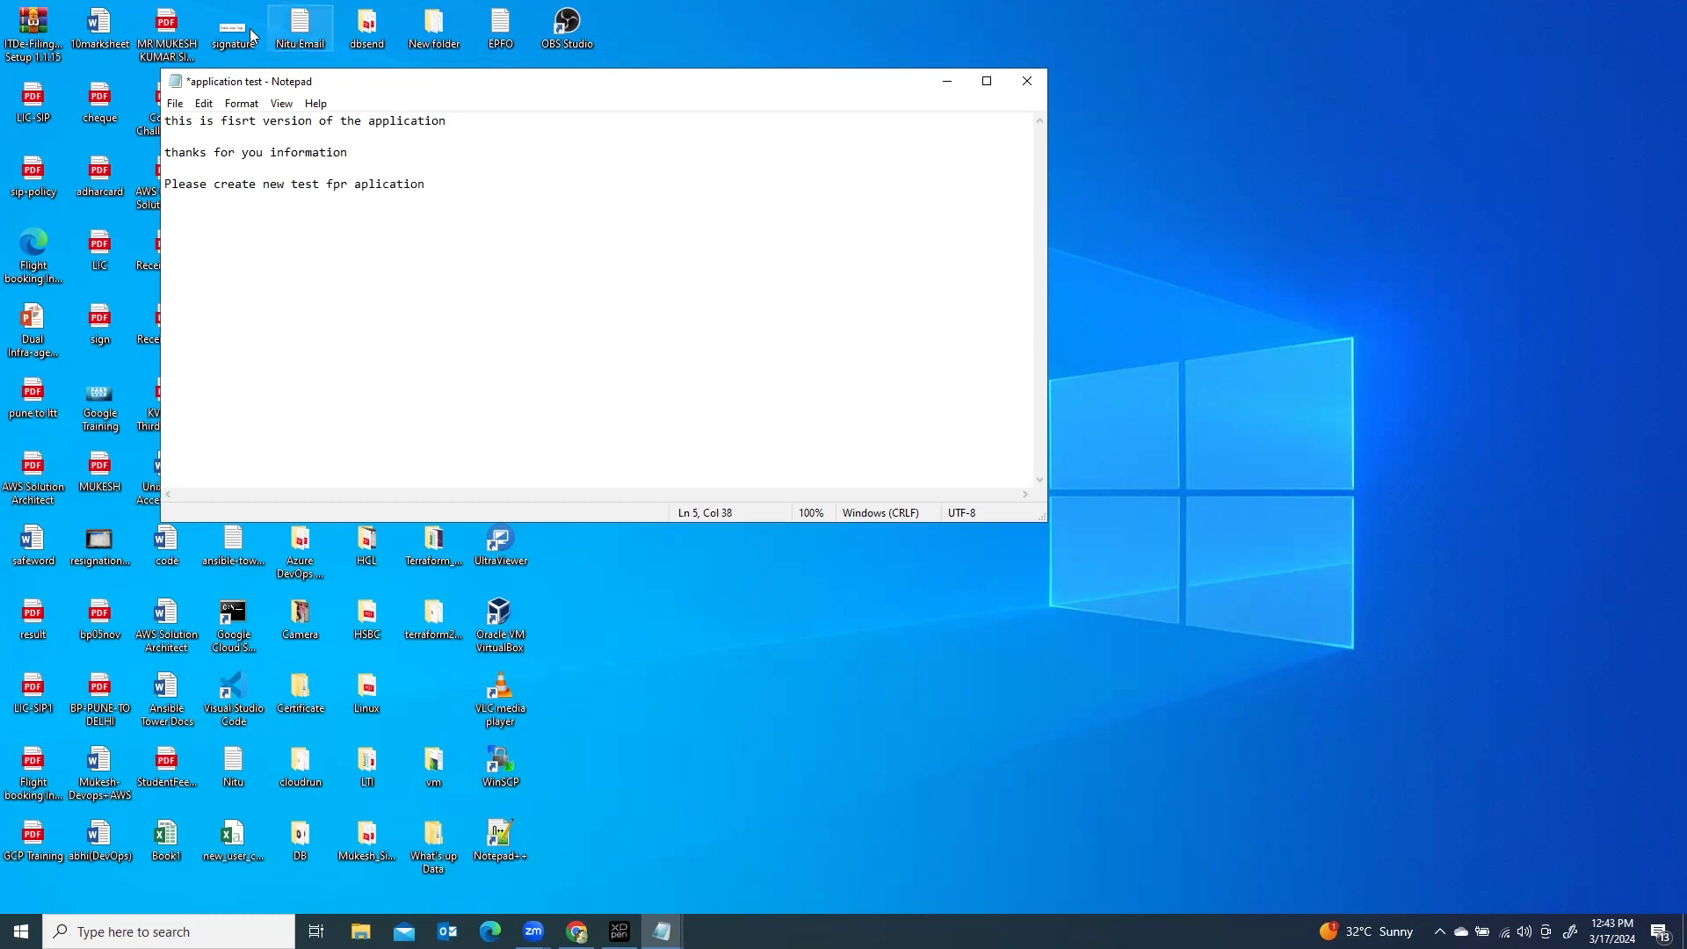
{"action": "left_click", "coordinate": [175, 103]}
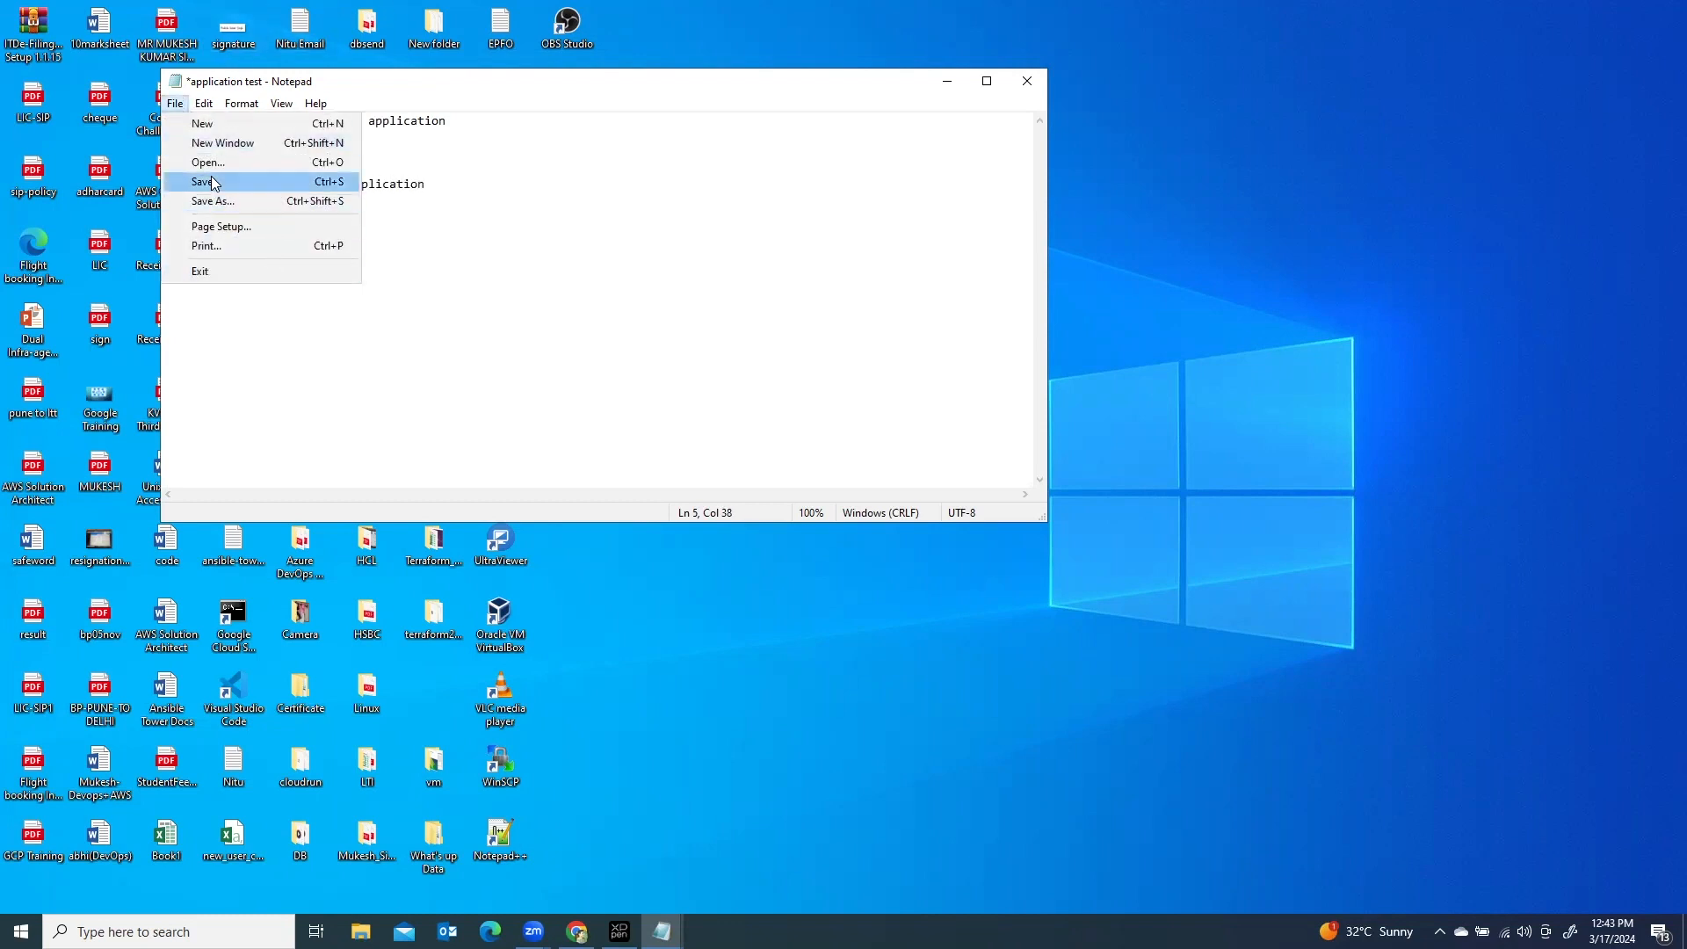
{"action": "left_click", "coordinate": [208, 181]}
{"action": "left_click", "coordinate": [1028, 81]}
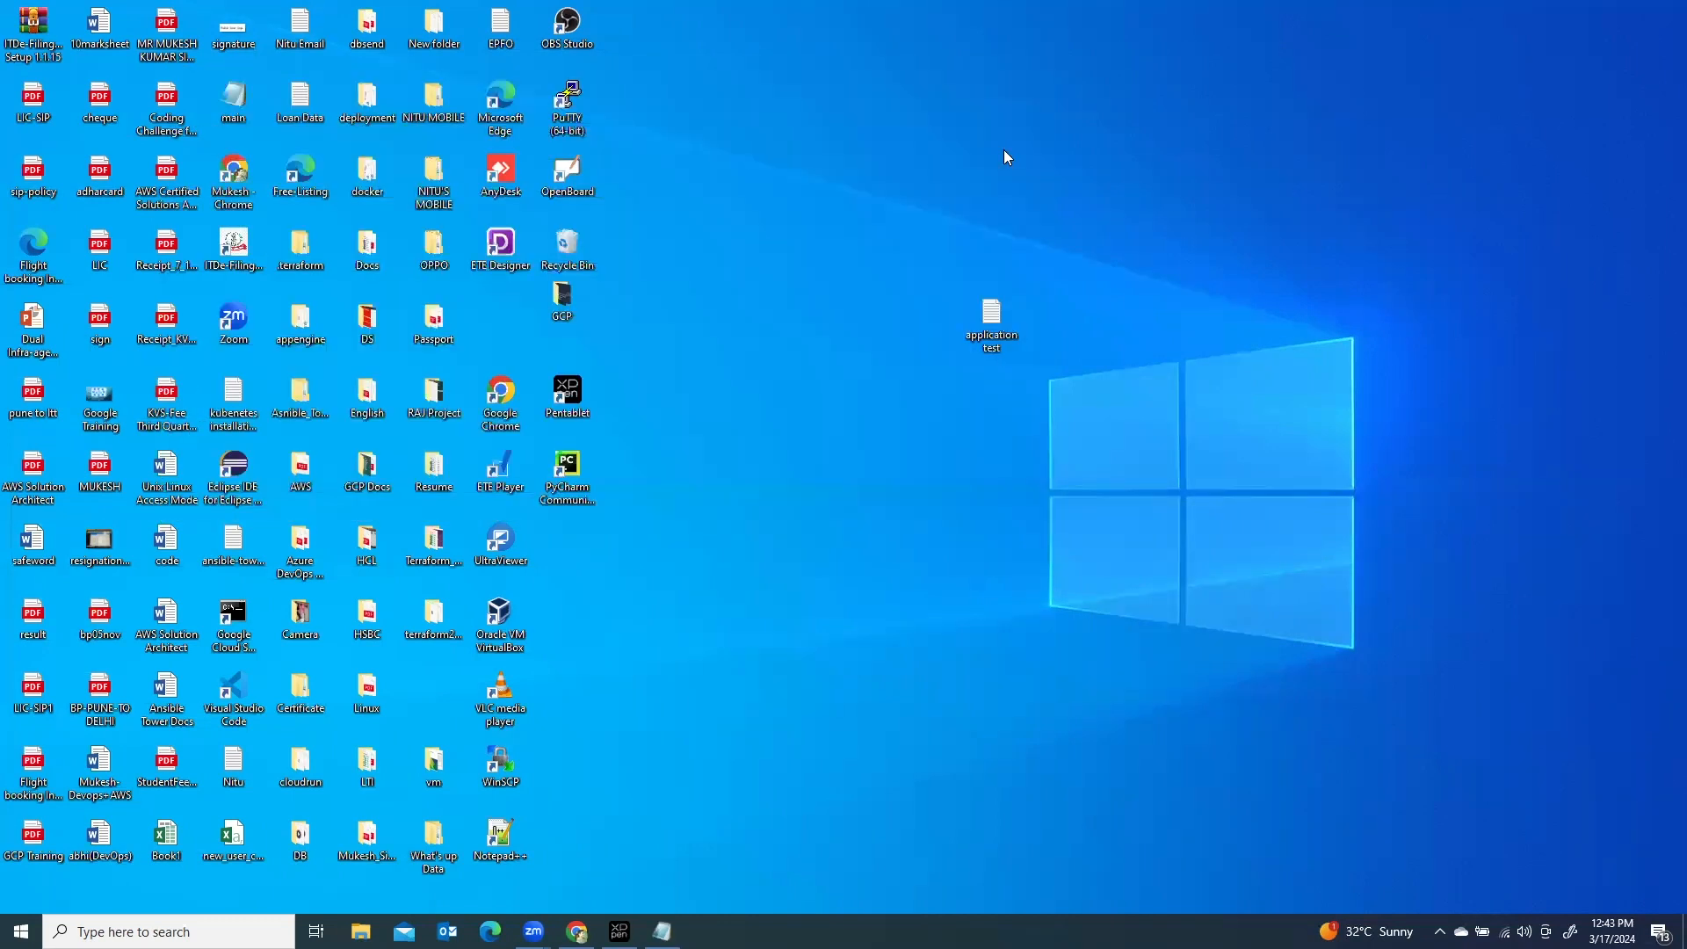
Step: Return to the S3 console in Chrome and add the edited application test file to an upload for myversioningbucket001
{"action": "left_click", "coordinate": [577, 932]}
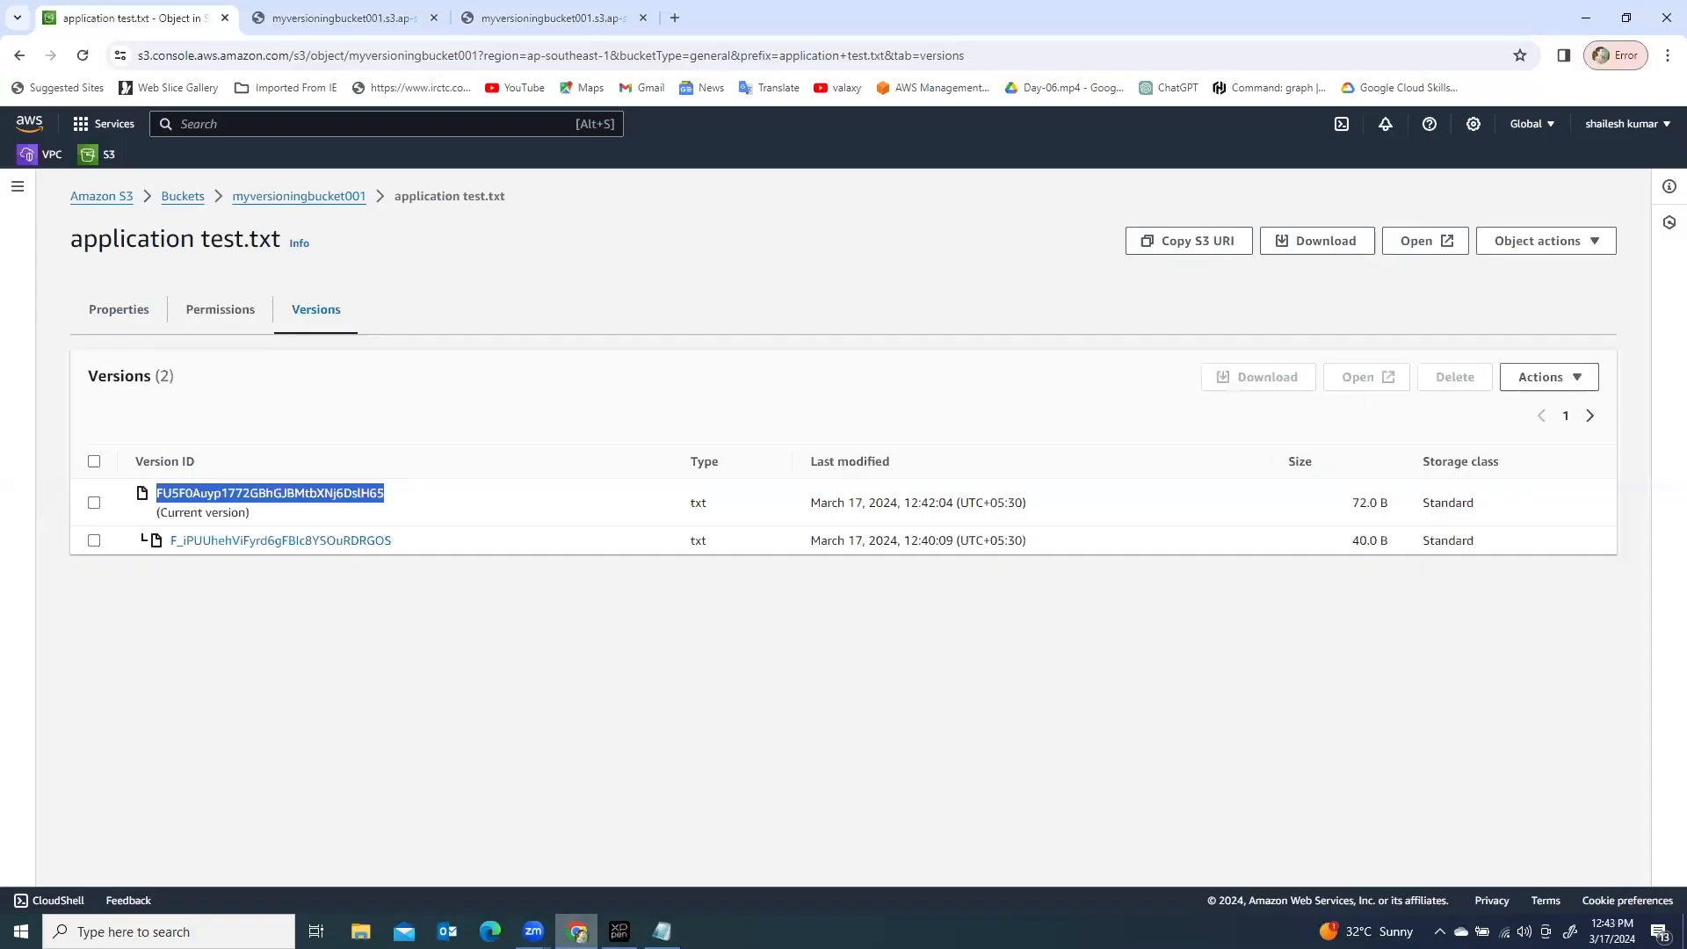
{"action": "left_click", "coordinate": [1353, 320]}
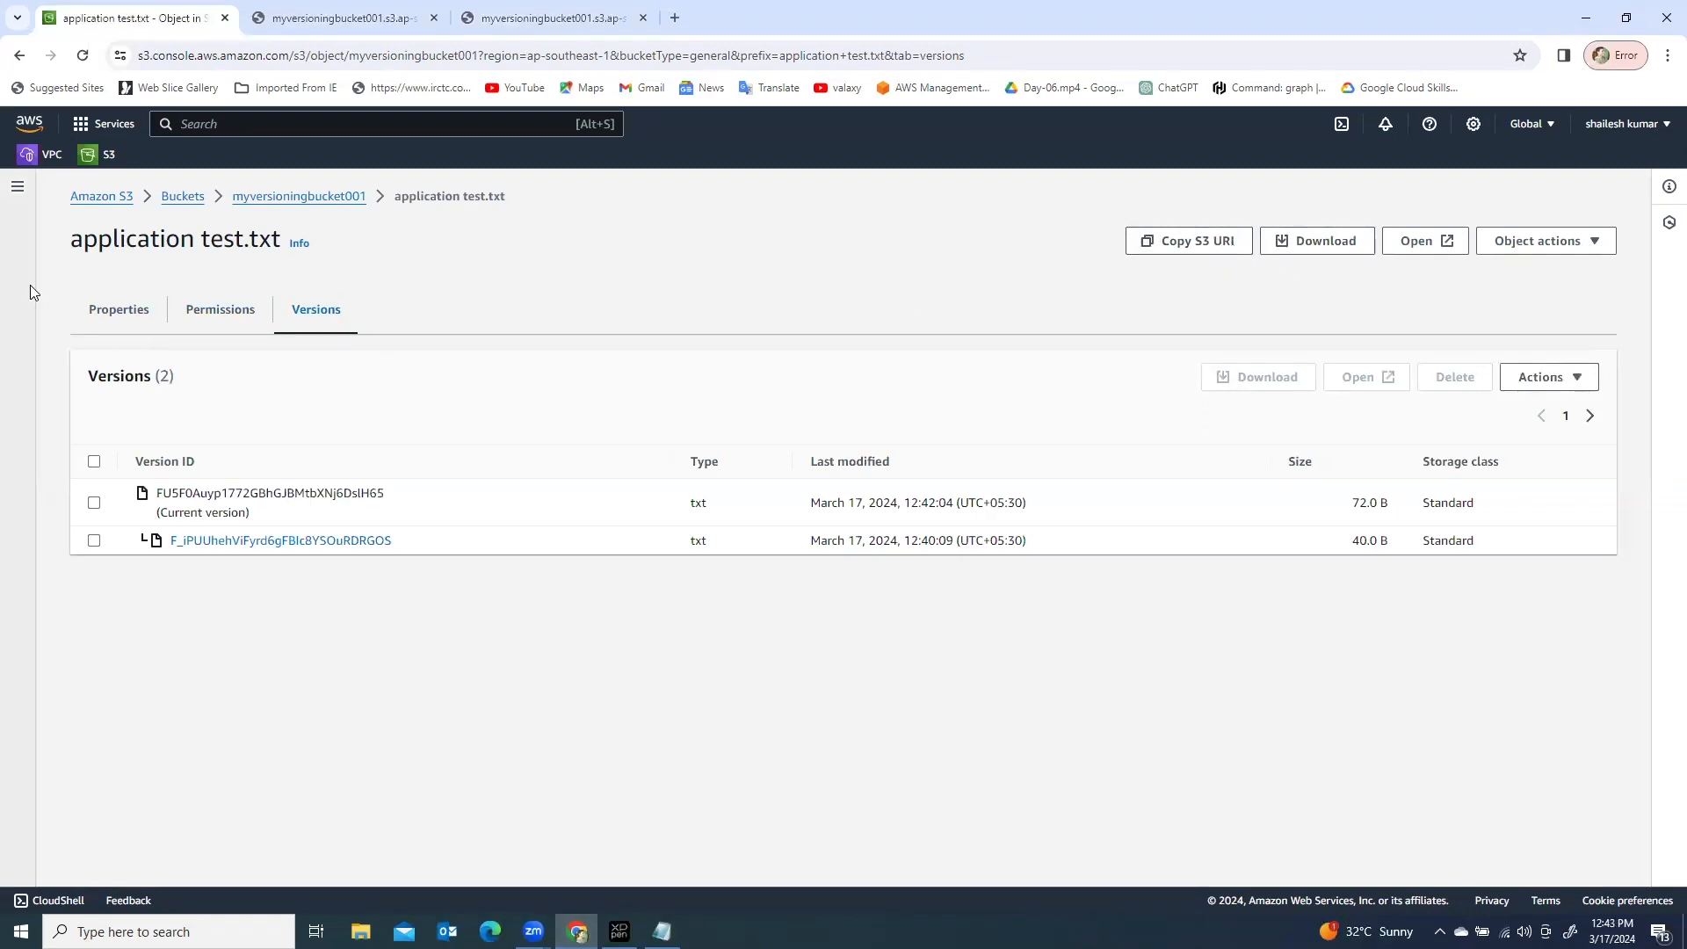
{"action": "left_click", "coordinate": [295, 196]}
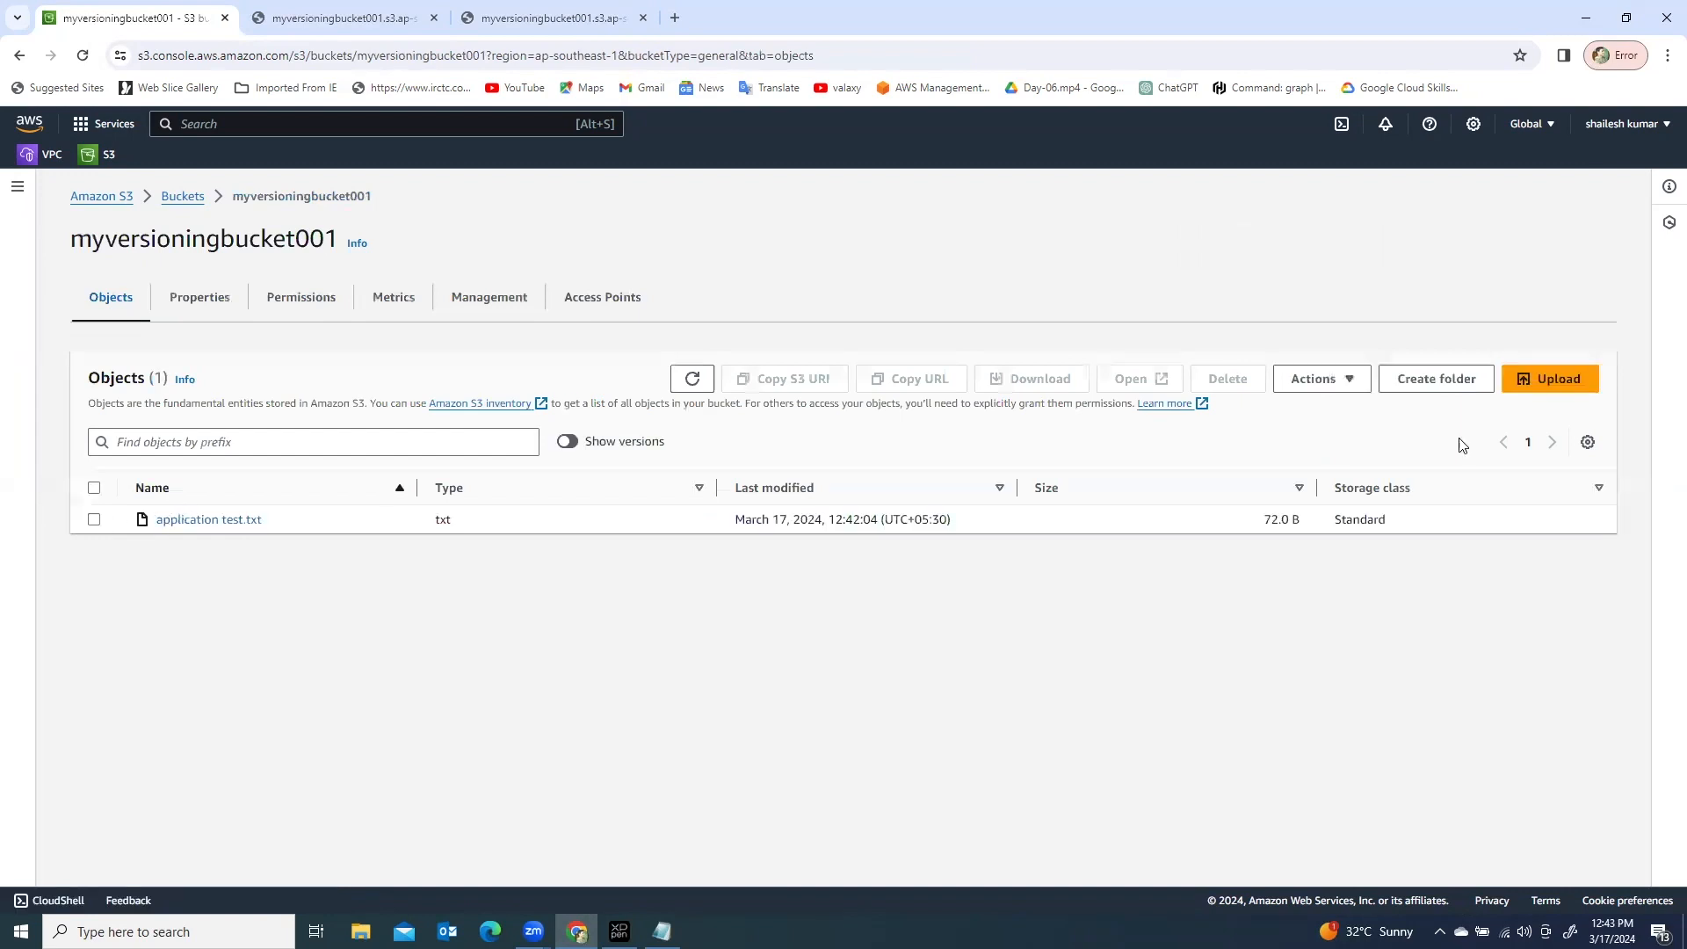
{"action": "left_click", "coordinate": [1535, 376]}
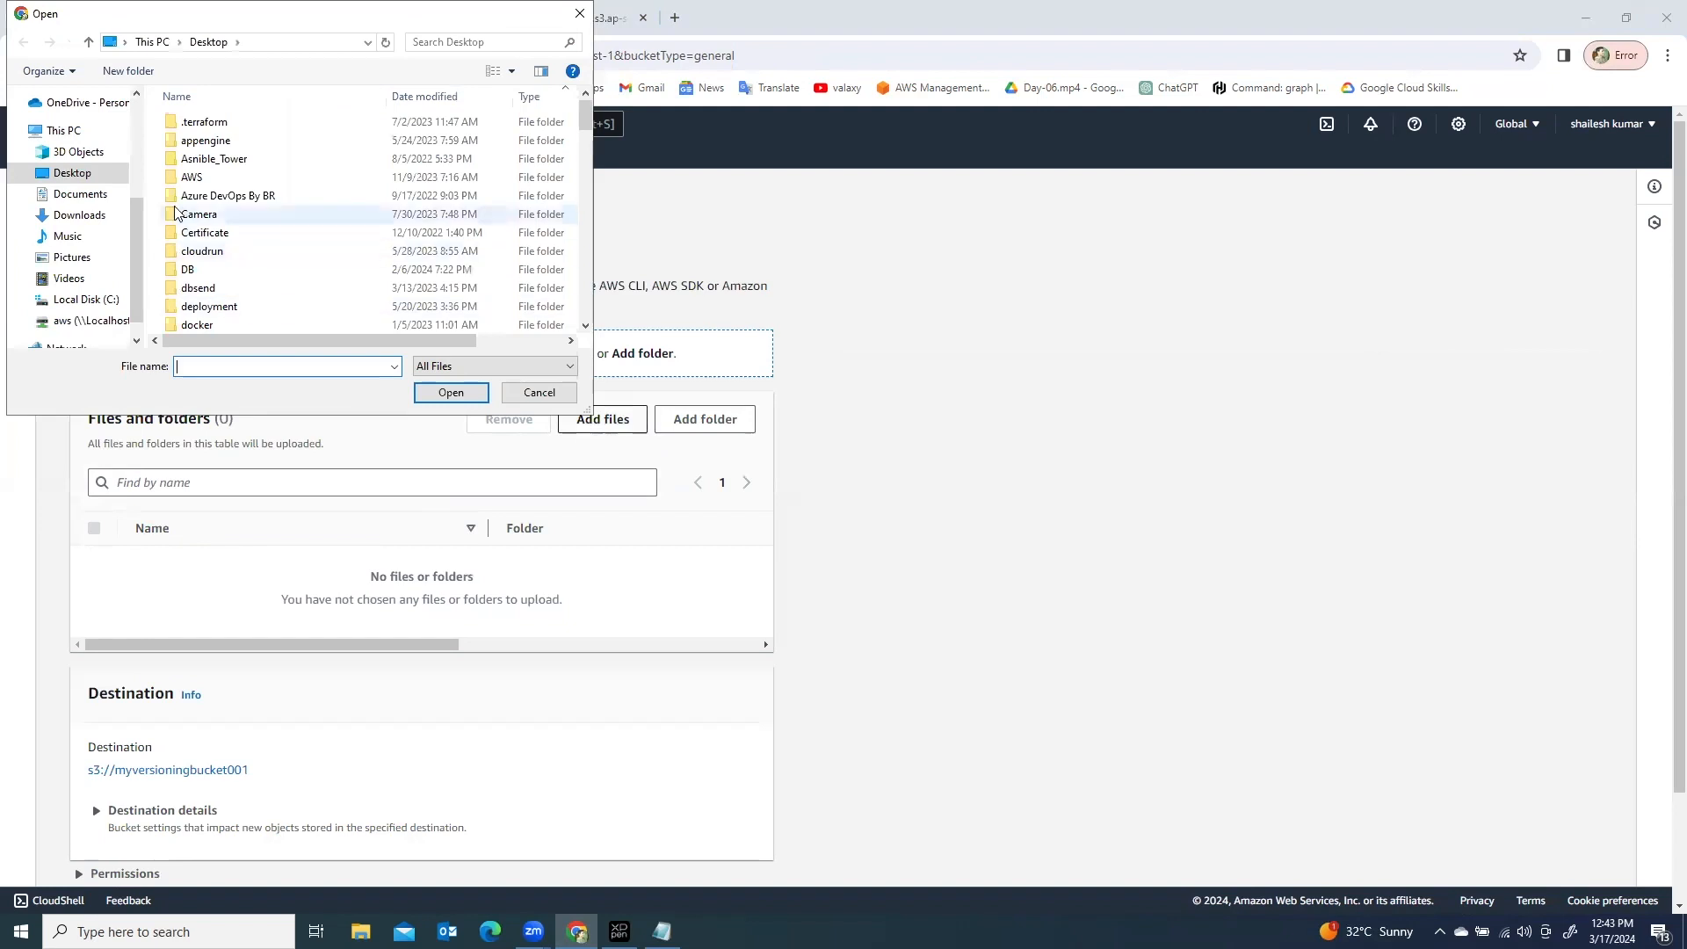
{"action": "scroll", "coordinate": [168, 201], "scroll_direction": "down", "scroll_amount": 5}
{"action": "left_click", "coordinate": [169, 200]}
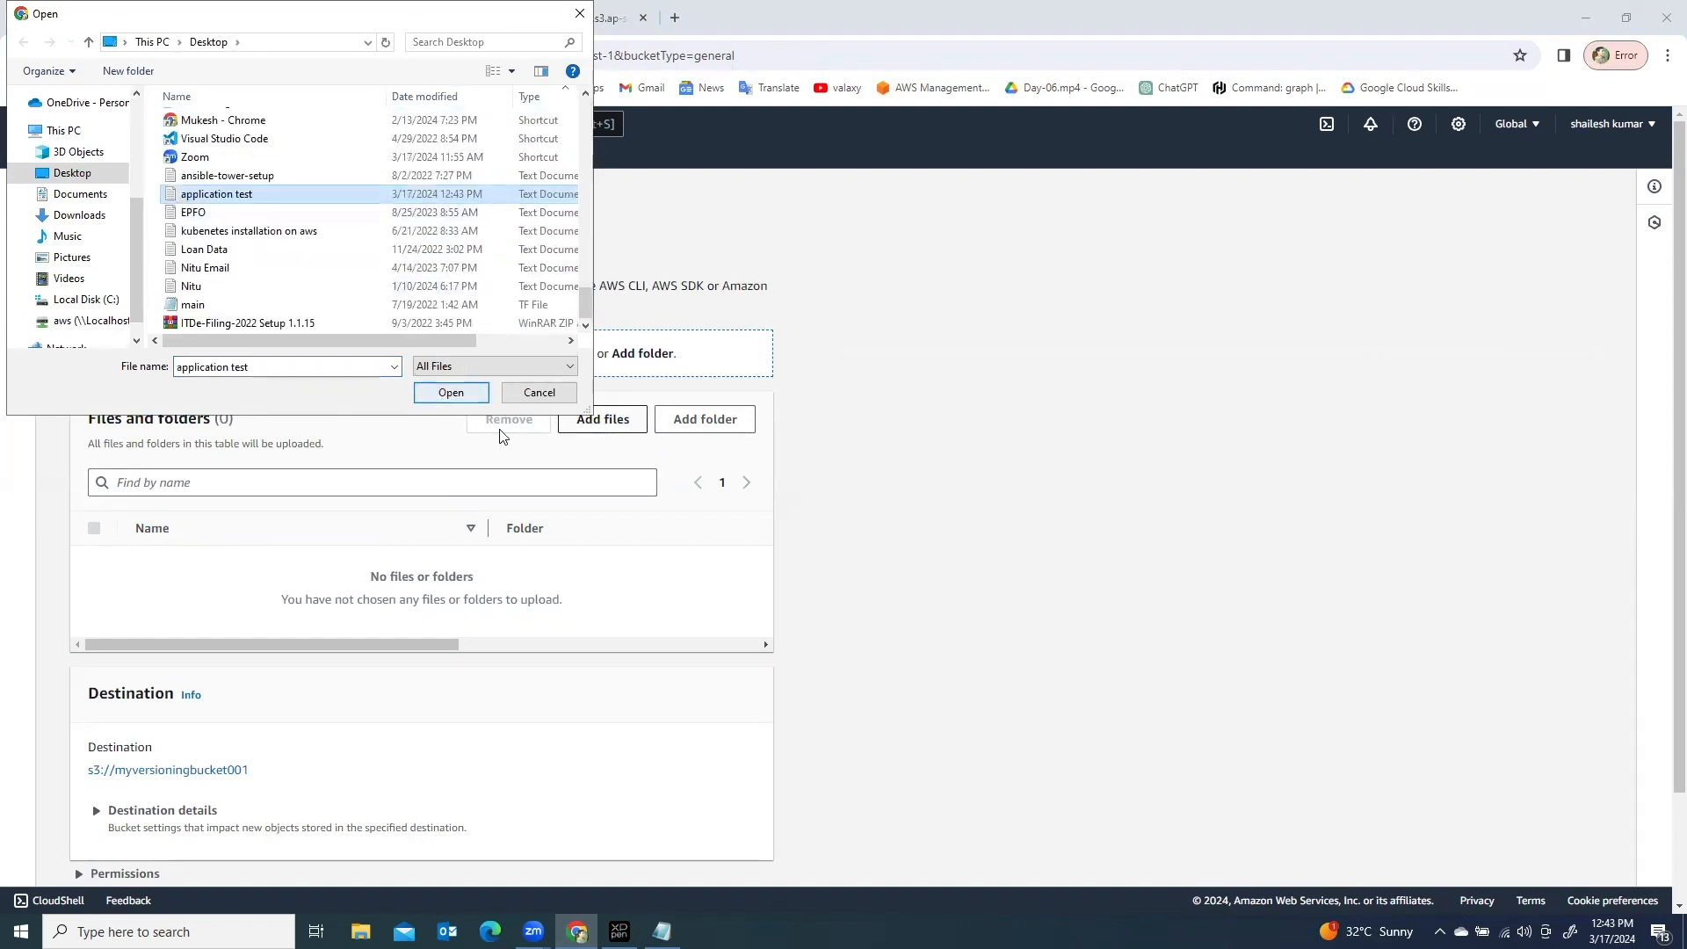
{"action": "left_click", "coordinate": [451, 392]}
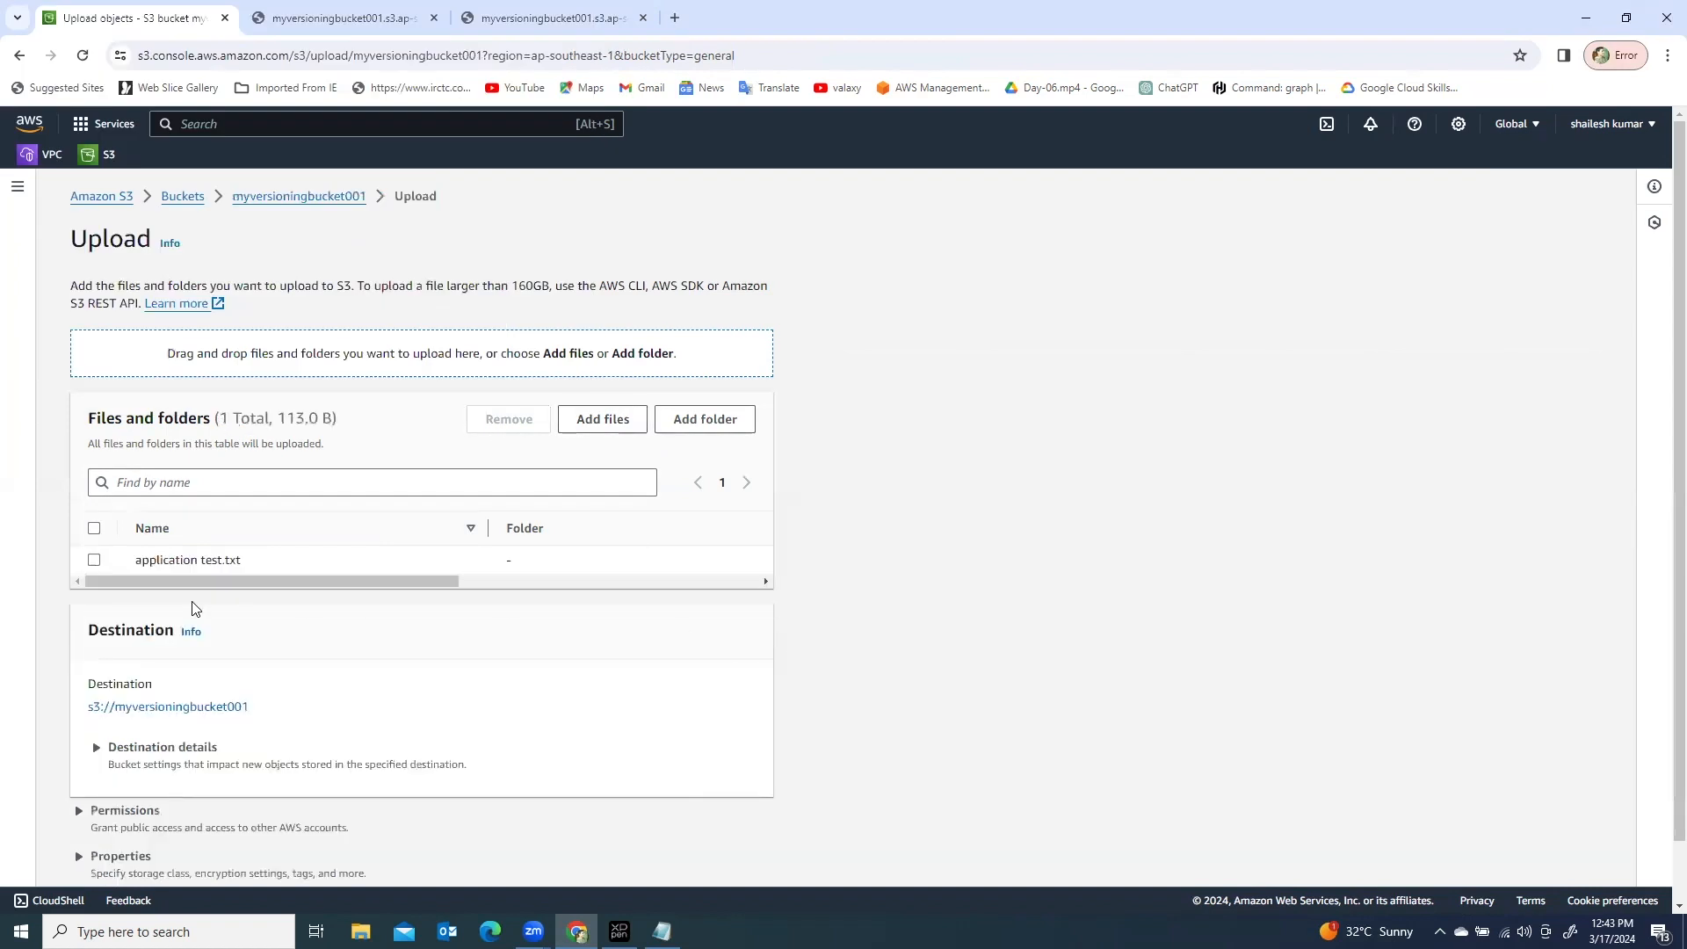
Step: Set the newly edited file's predefined ACL to public-read, acknowledge the risk, upload it to myversioningbucket001 and close the status page
{"action": "left_click", "coordinate": [94, 560]}
{"action": "scroll", "coordinate": [241, 582], "scroll_direction": "down", "scroll_amount": 2}
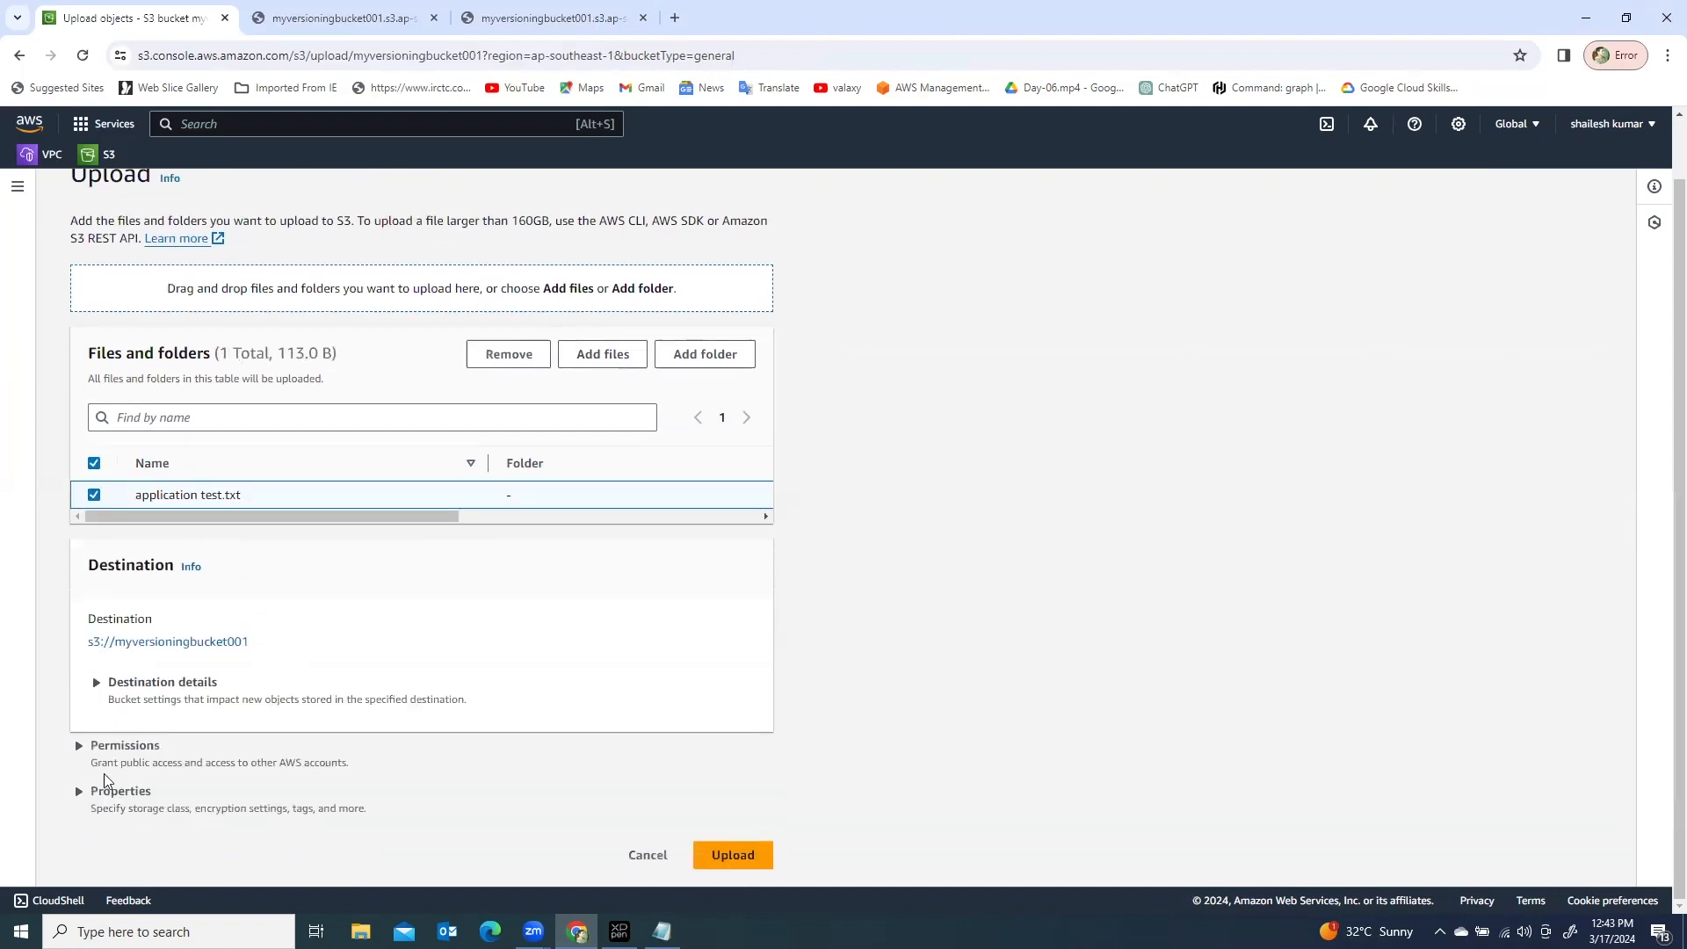
{"action": "left_click", "coordinate": [79, 745]}
{"action": "scroll", "coordinate": [179, 758], "scroll_direction": "down", "scroll_amount": 4}
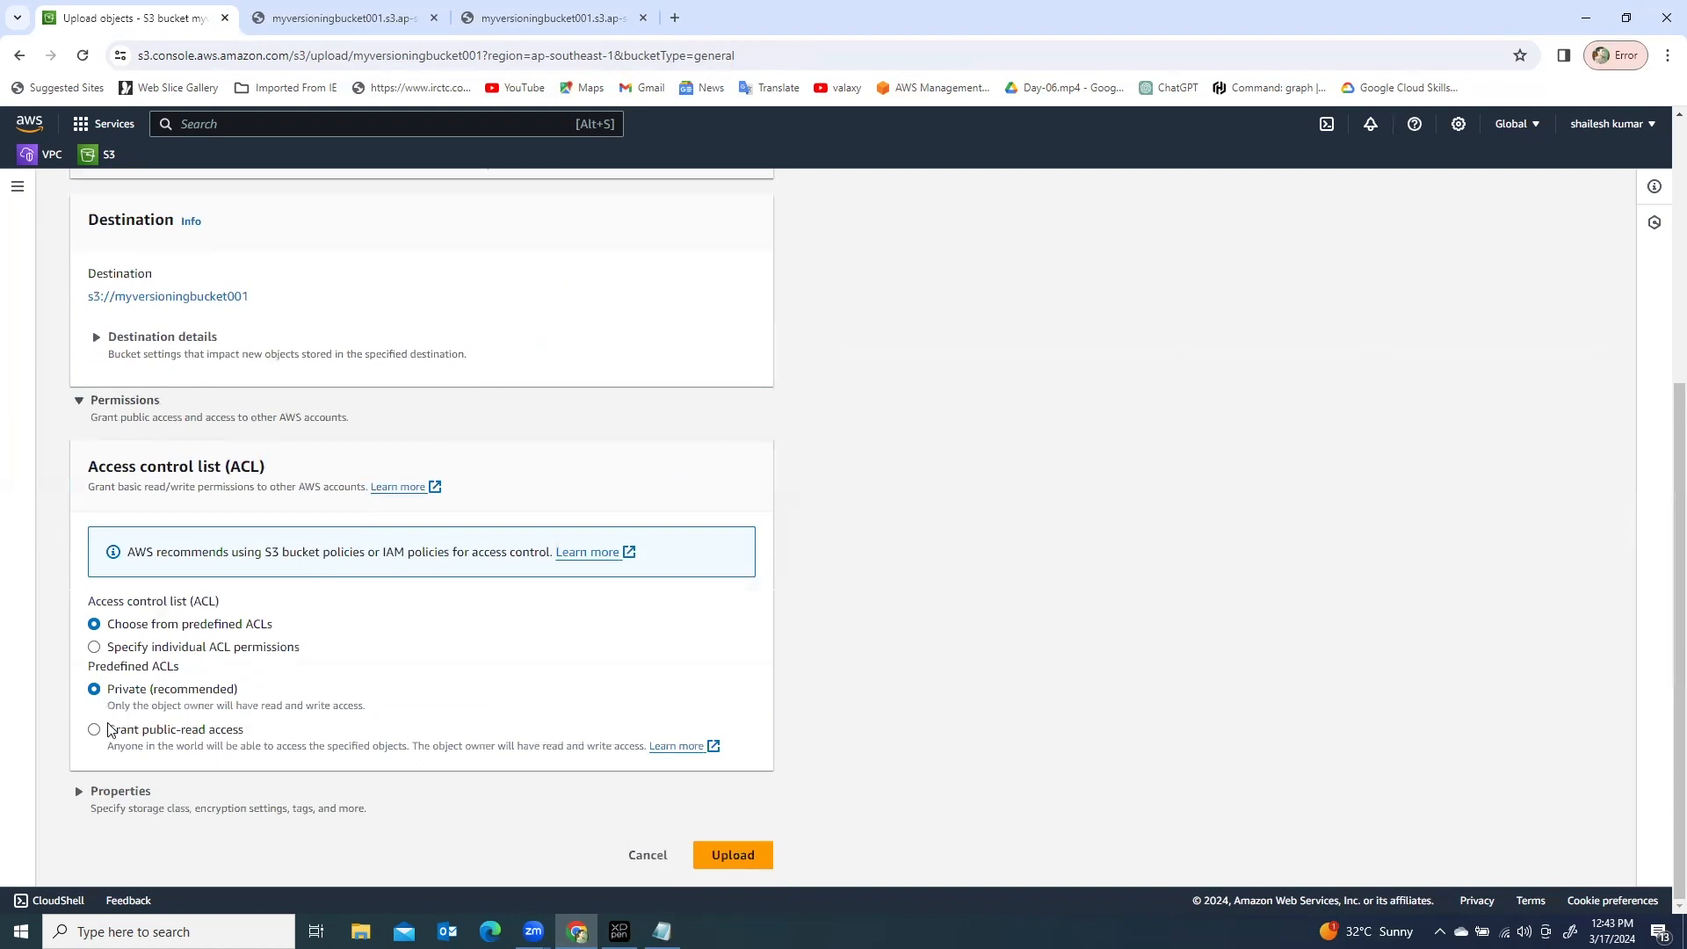
{"action": "left_click", "coordinate": [272, 734]}
{"action": "scroll", "coordinate": [321, 731], "scroll_direction": "down", "scroll_amount": 2}
{"action": "left_click", "coordinate": [148, 717]}
{"action": "left_click", "coordinate": [747, 859]}
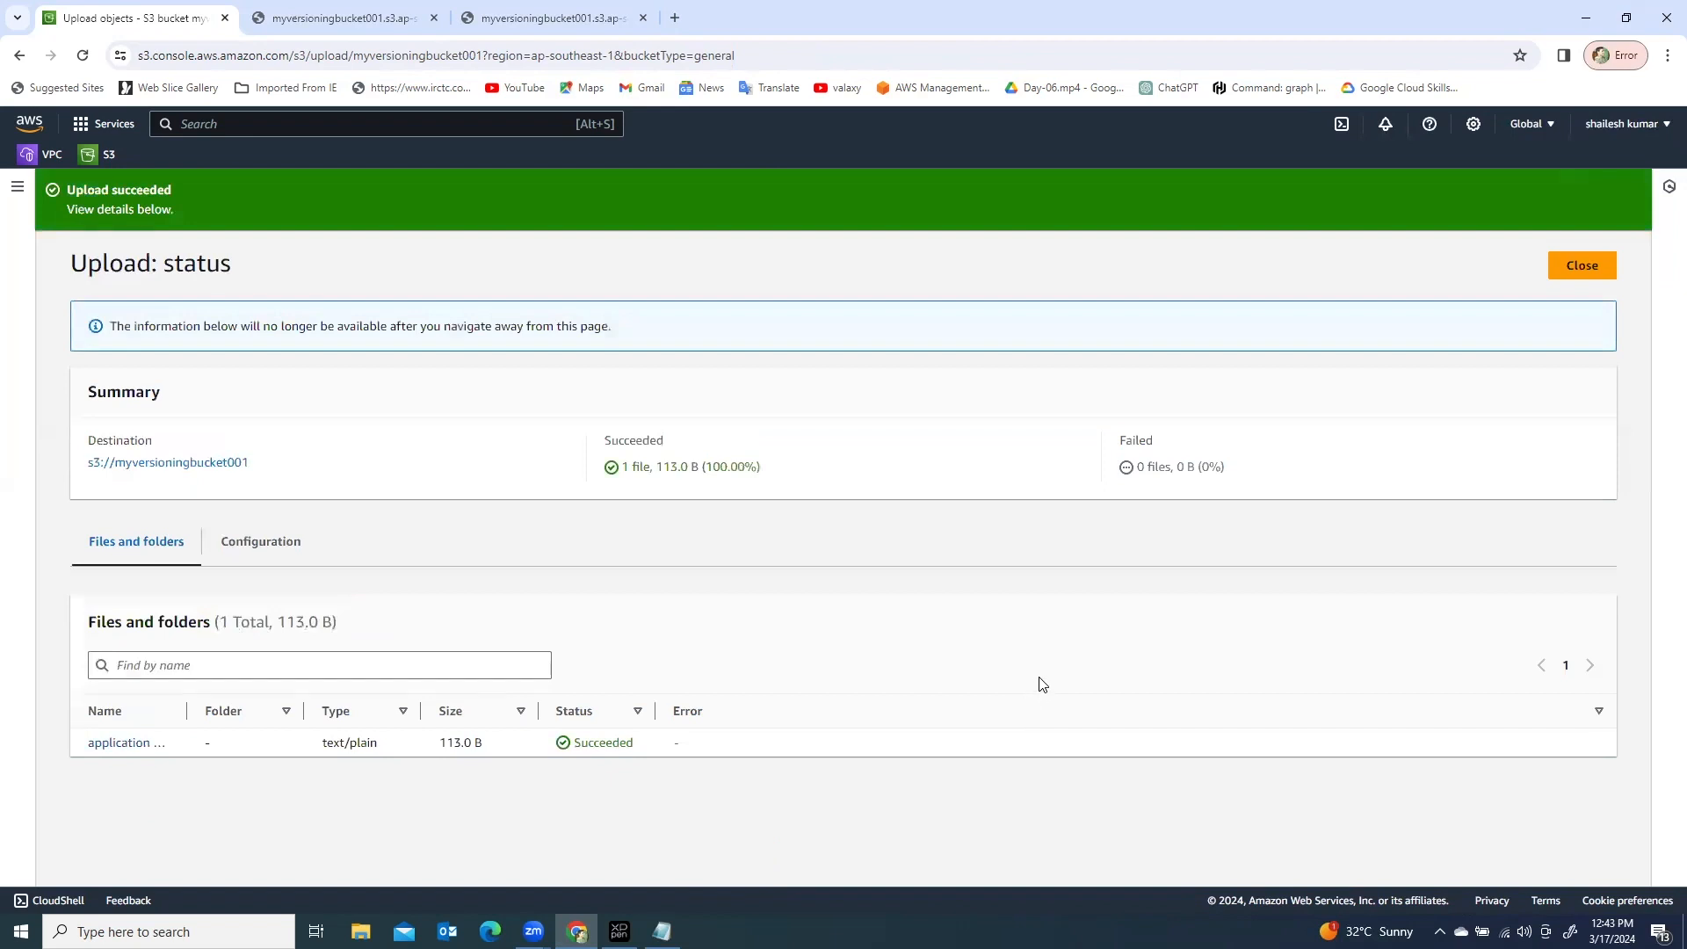
{"action": "left_click", "coordinate": [1582, 265]}
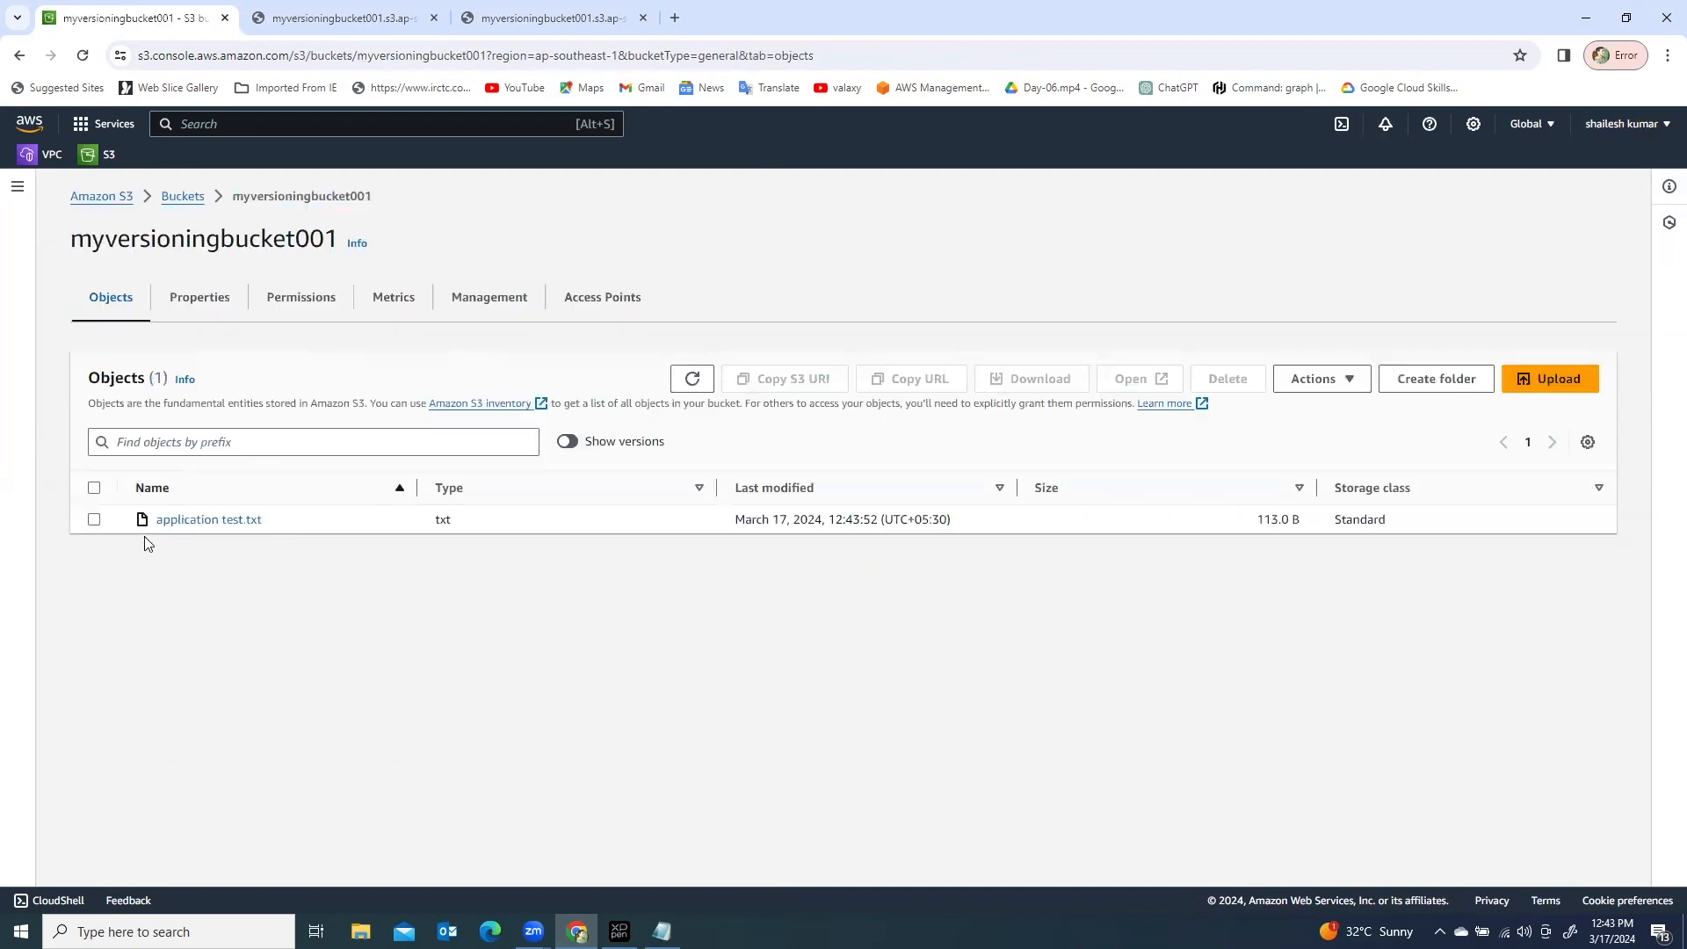
Step: Open the application test.txt object and examine its version list, noting which entry is the current version
{"action": "left_click", "coordinate": [208, 519]}
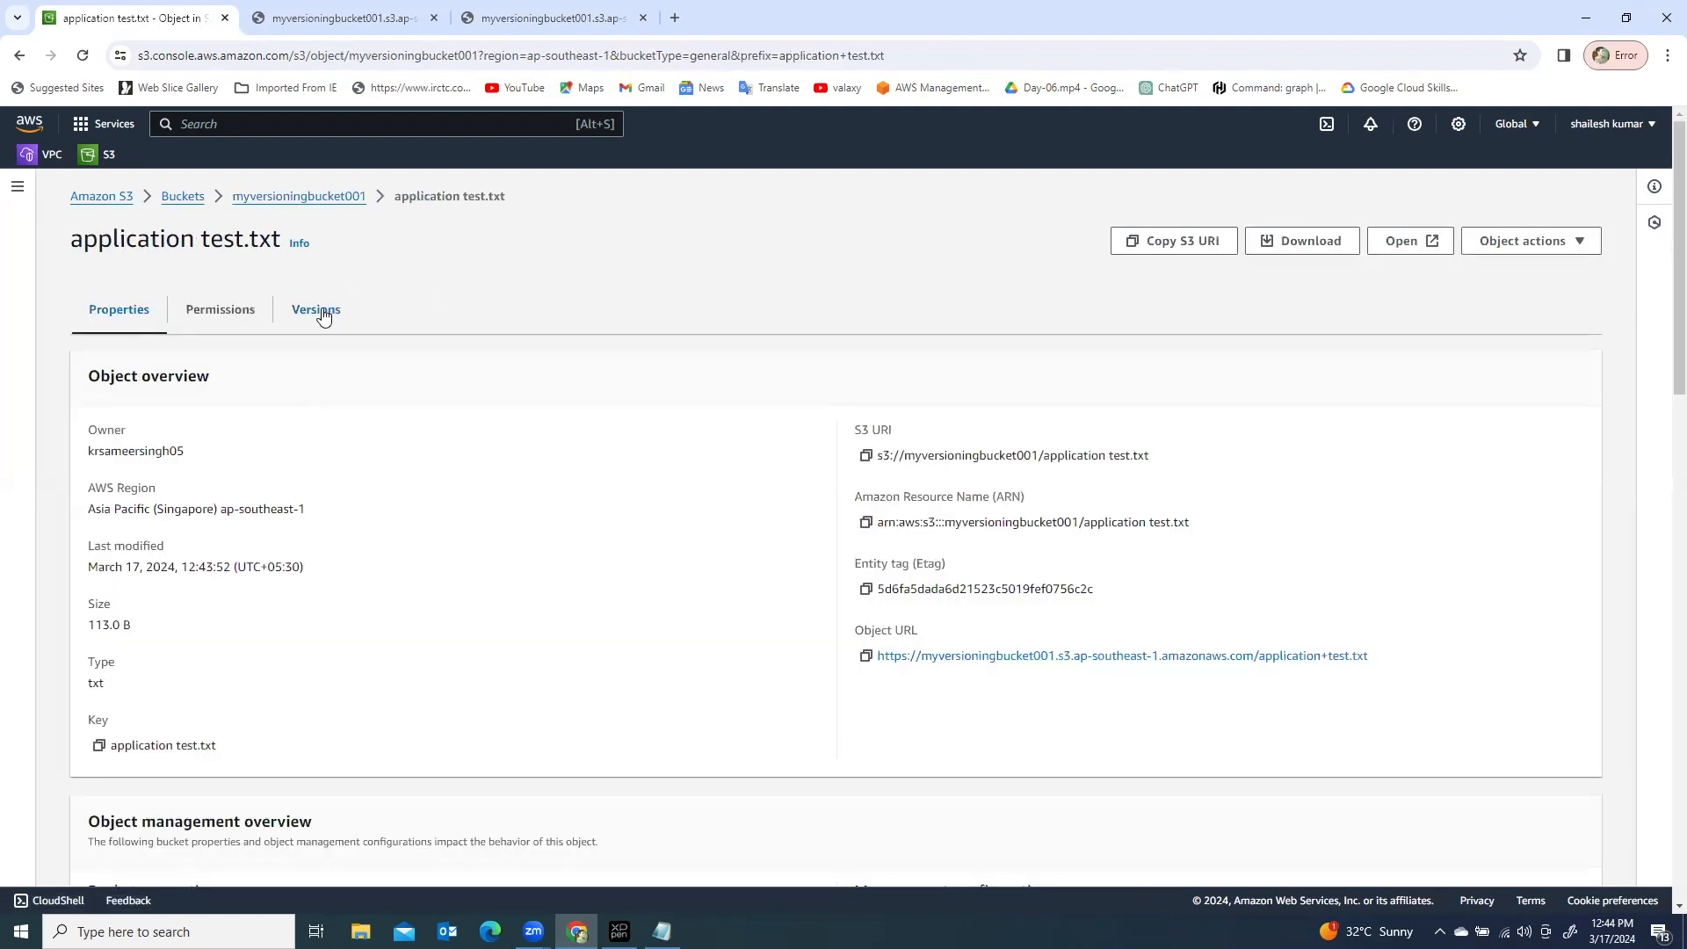
{"action": "left_click", "coordinate": [323, 317]}
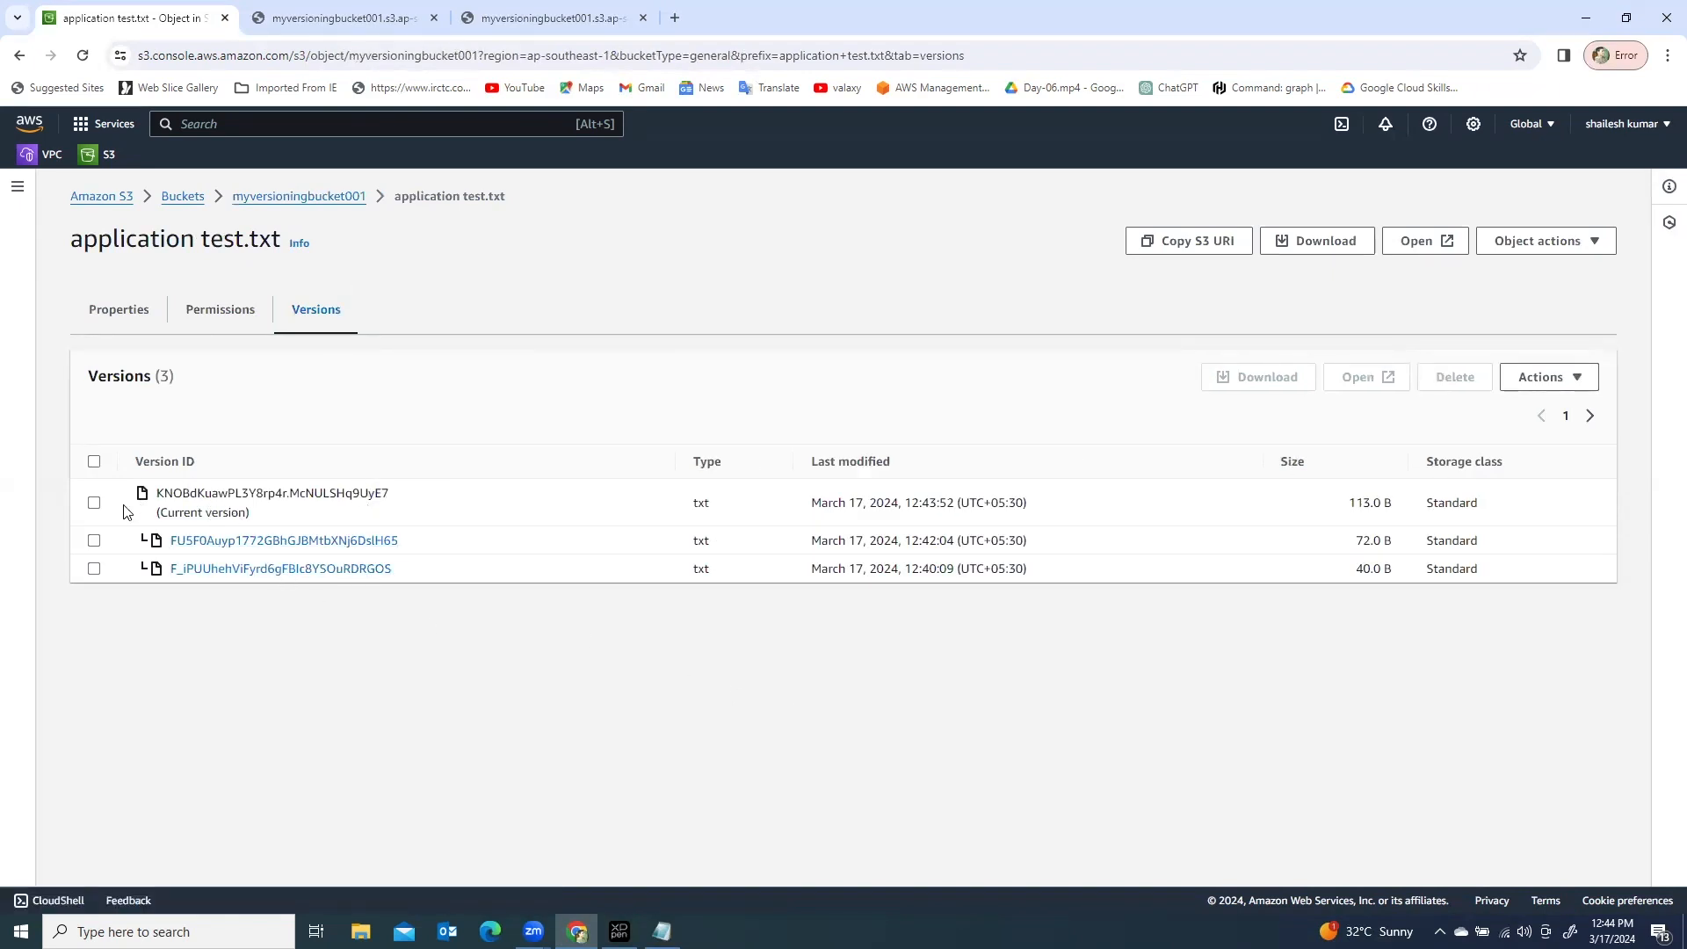
{"action": "left_click_drag", "start_coordinate": [164, 513], "coordinate": [244, 518]}
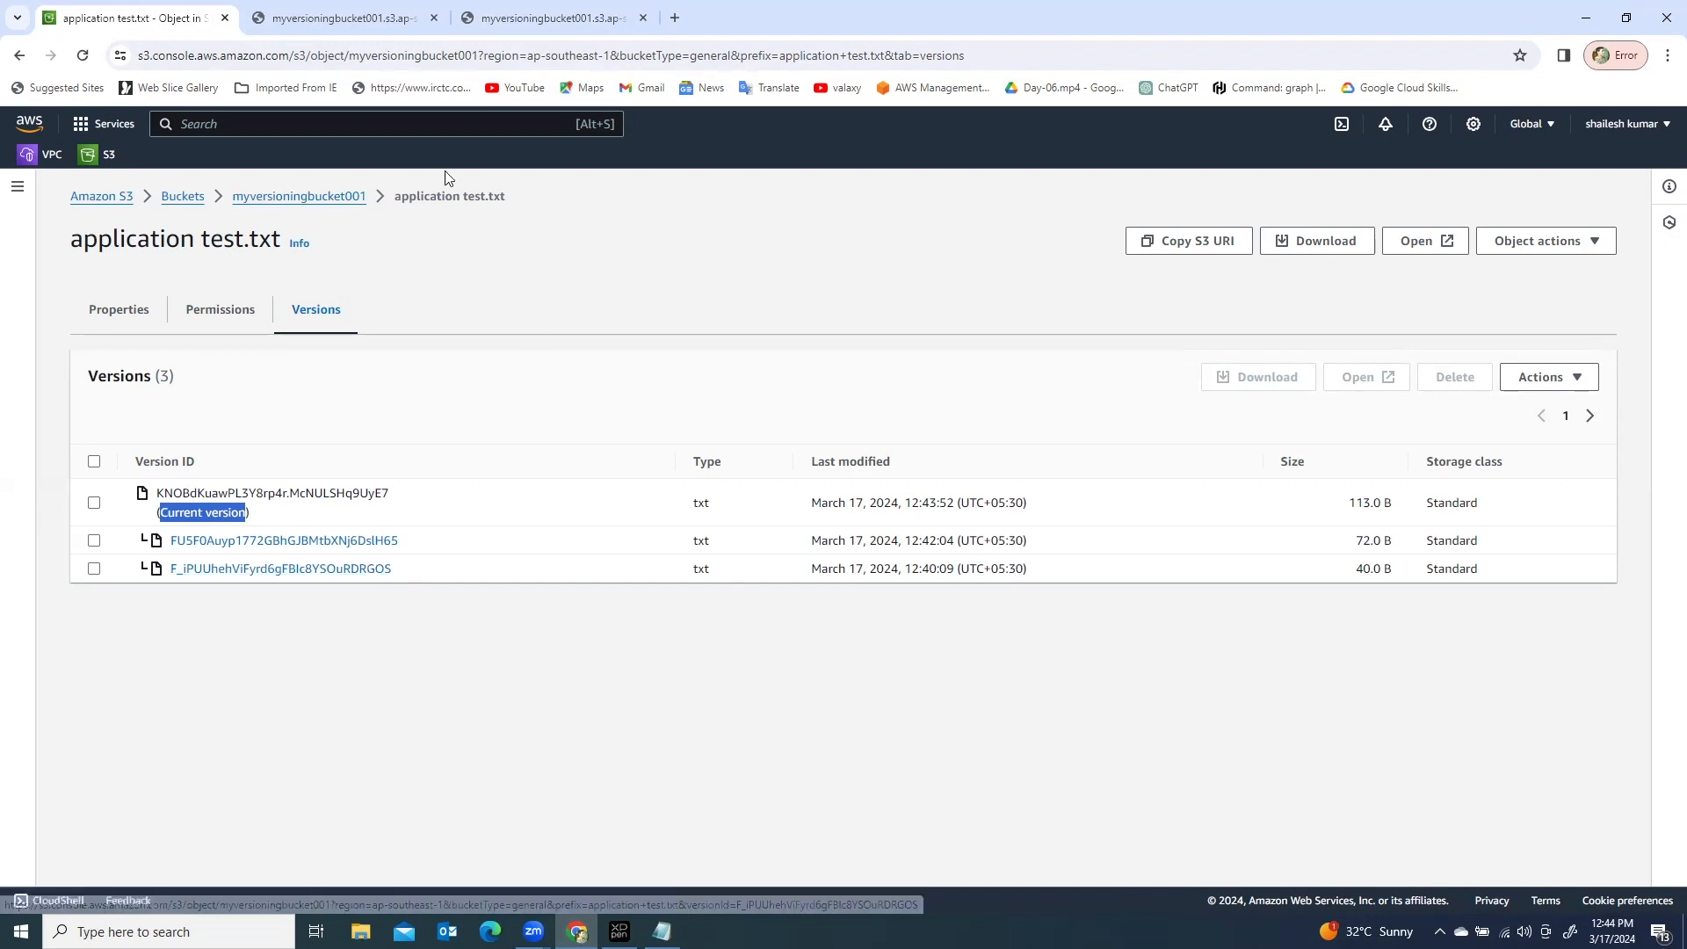
{"action": "left_click_drag", "start_coordinate": [396, 195], "coordinate": [503, 204]}
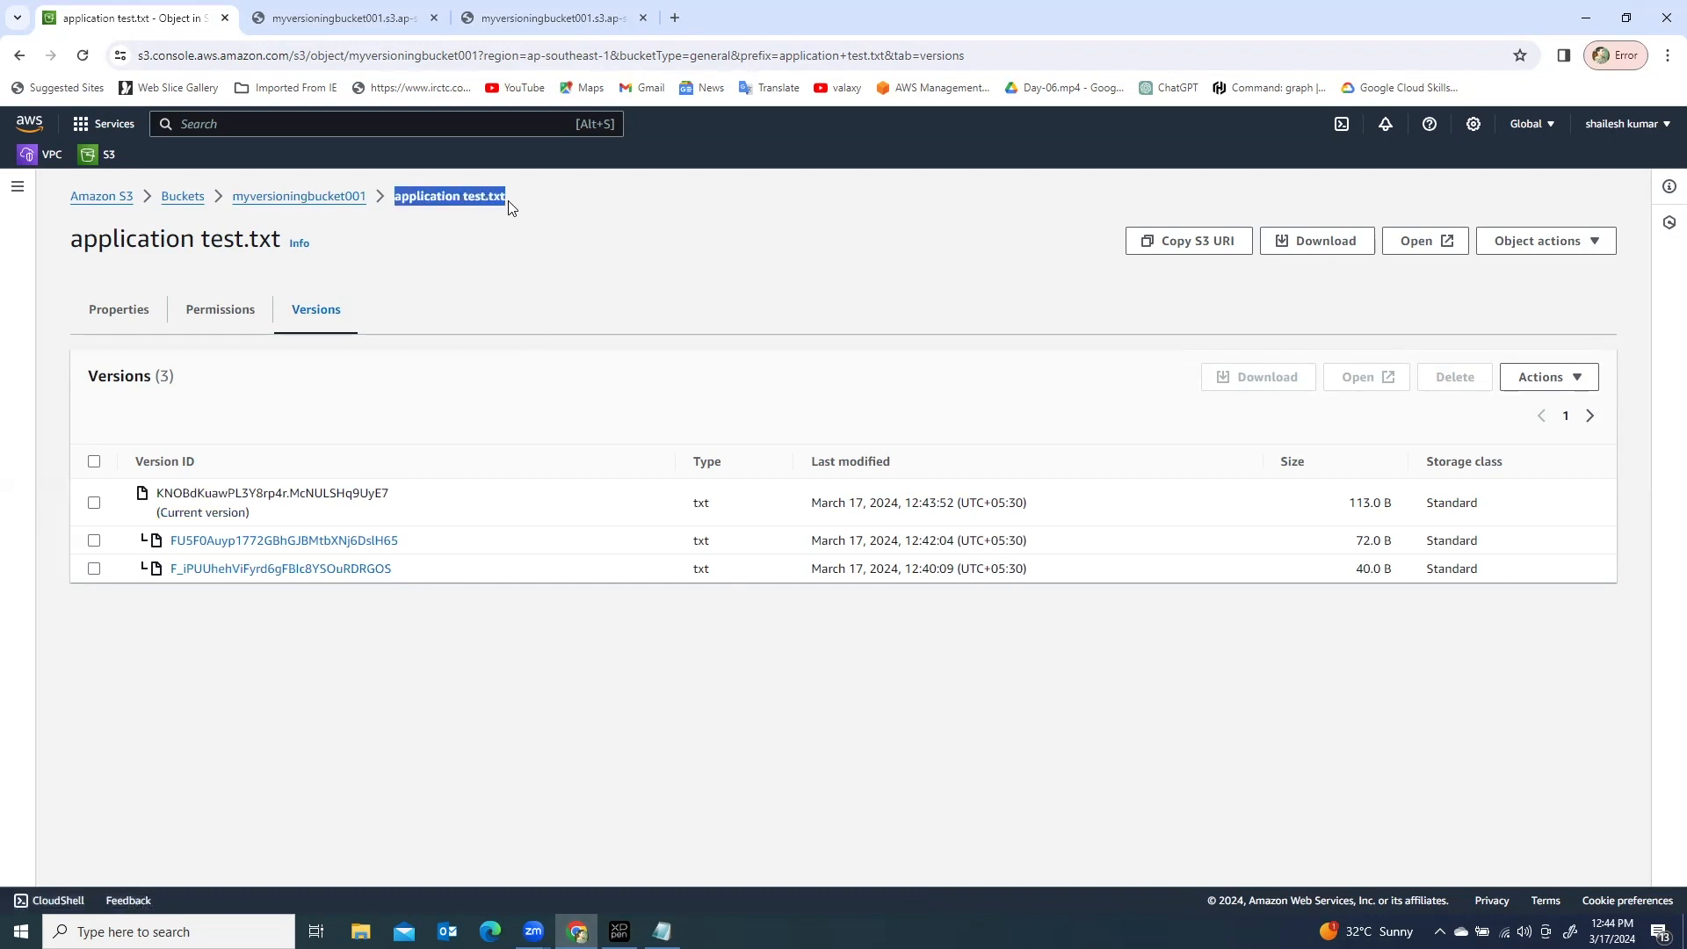
{"action": "left_click", "coordinate": [700, 510]}
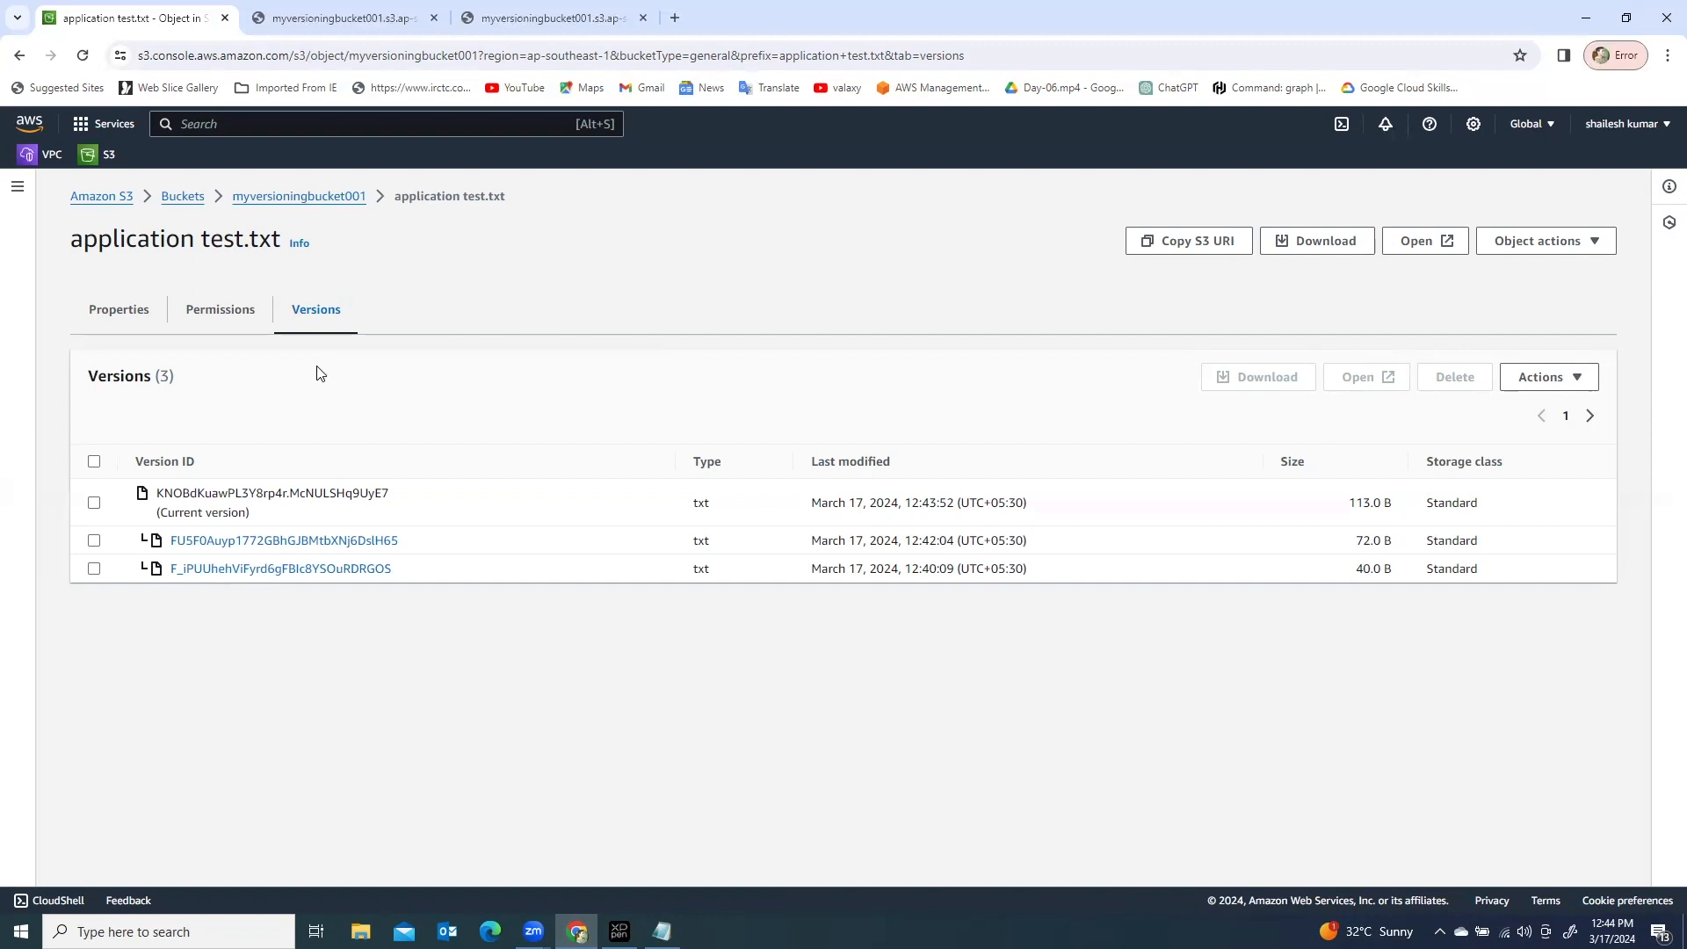
Step: Review the permissions and properties of application test.txt and return to its version list
{"action": "left_click", "coordinate": [200, 321]}
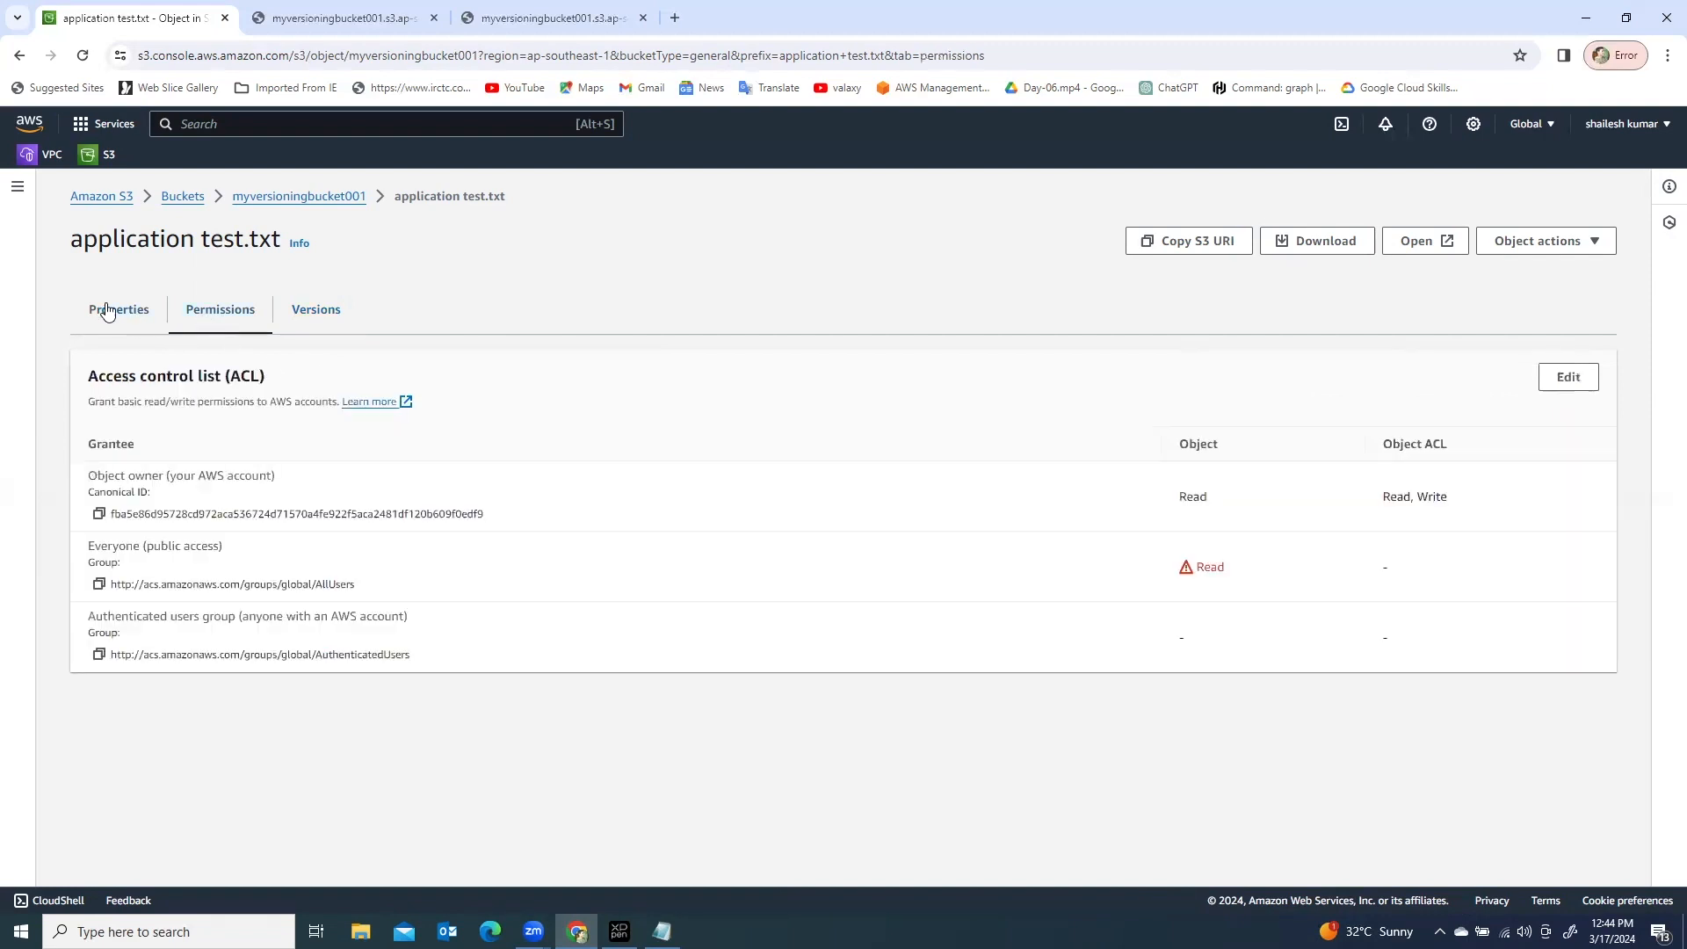
{"action": "left_click", "coordinate": [112, 312]}
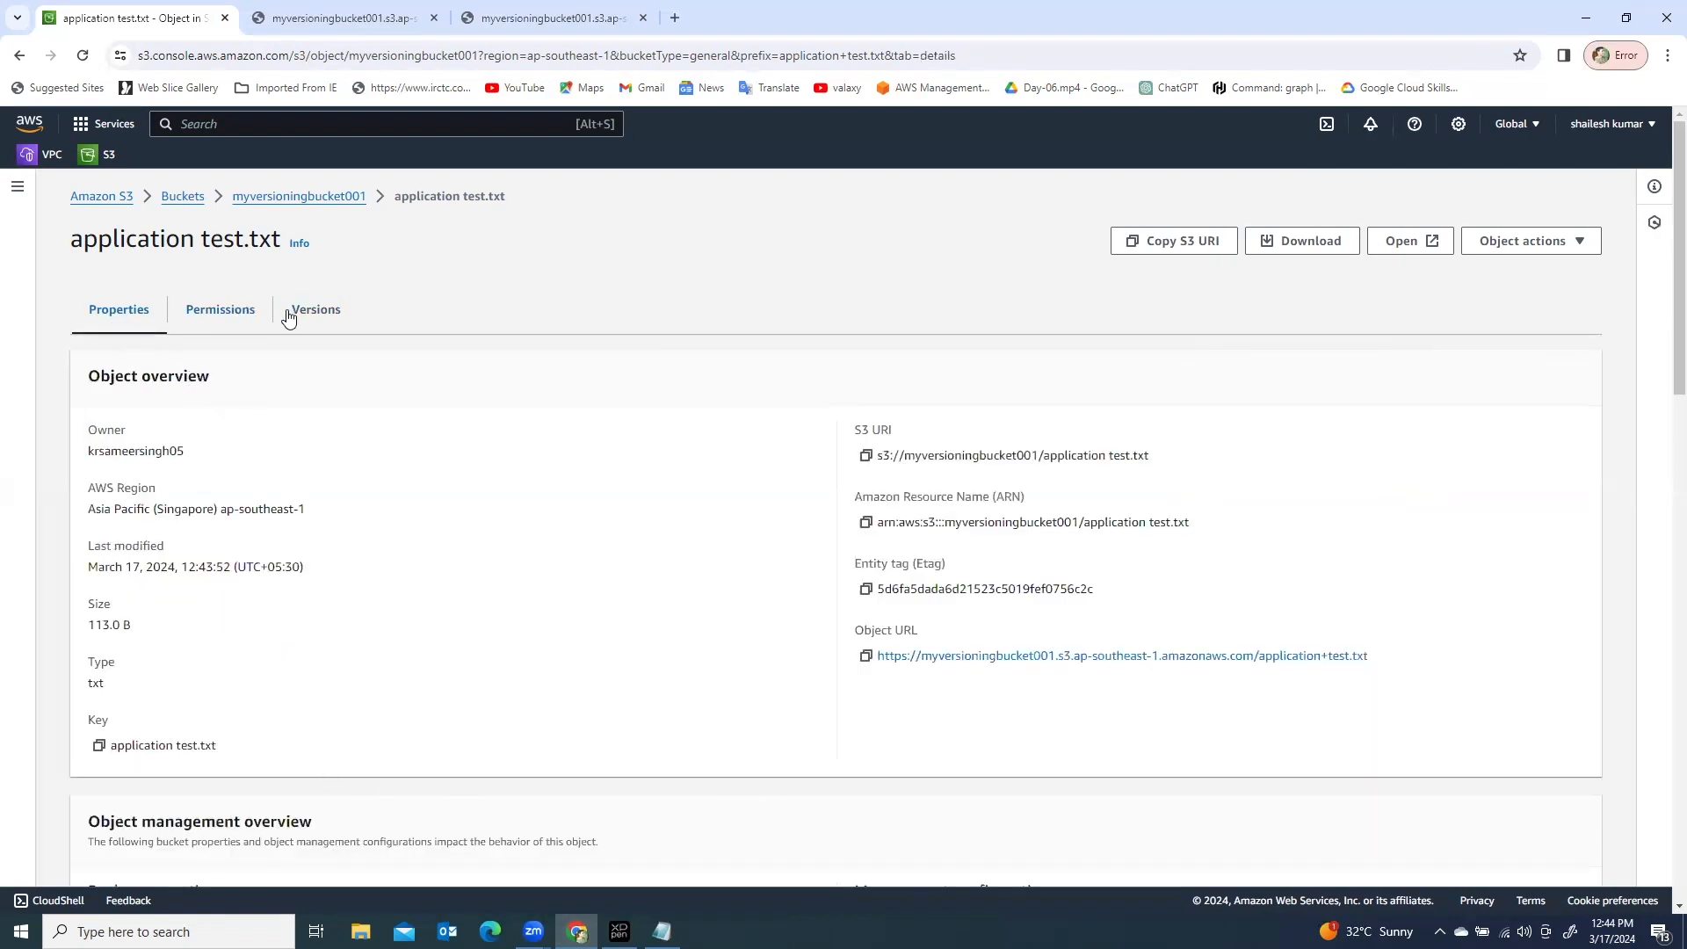
{"action": "left_click", "coordinate": [318, 321]}
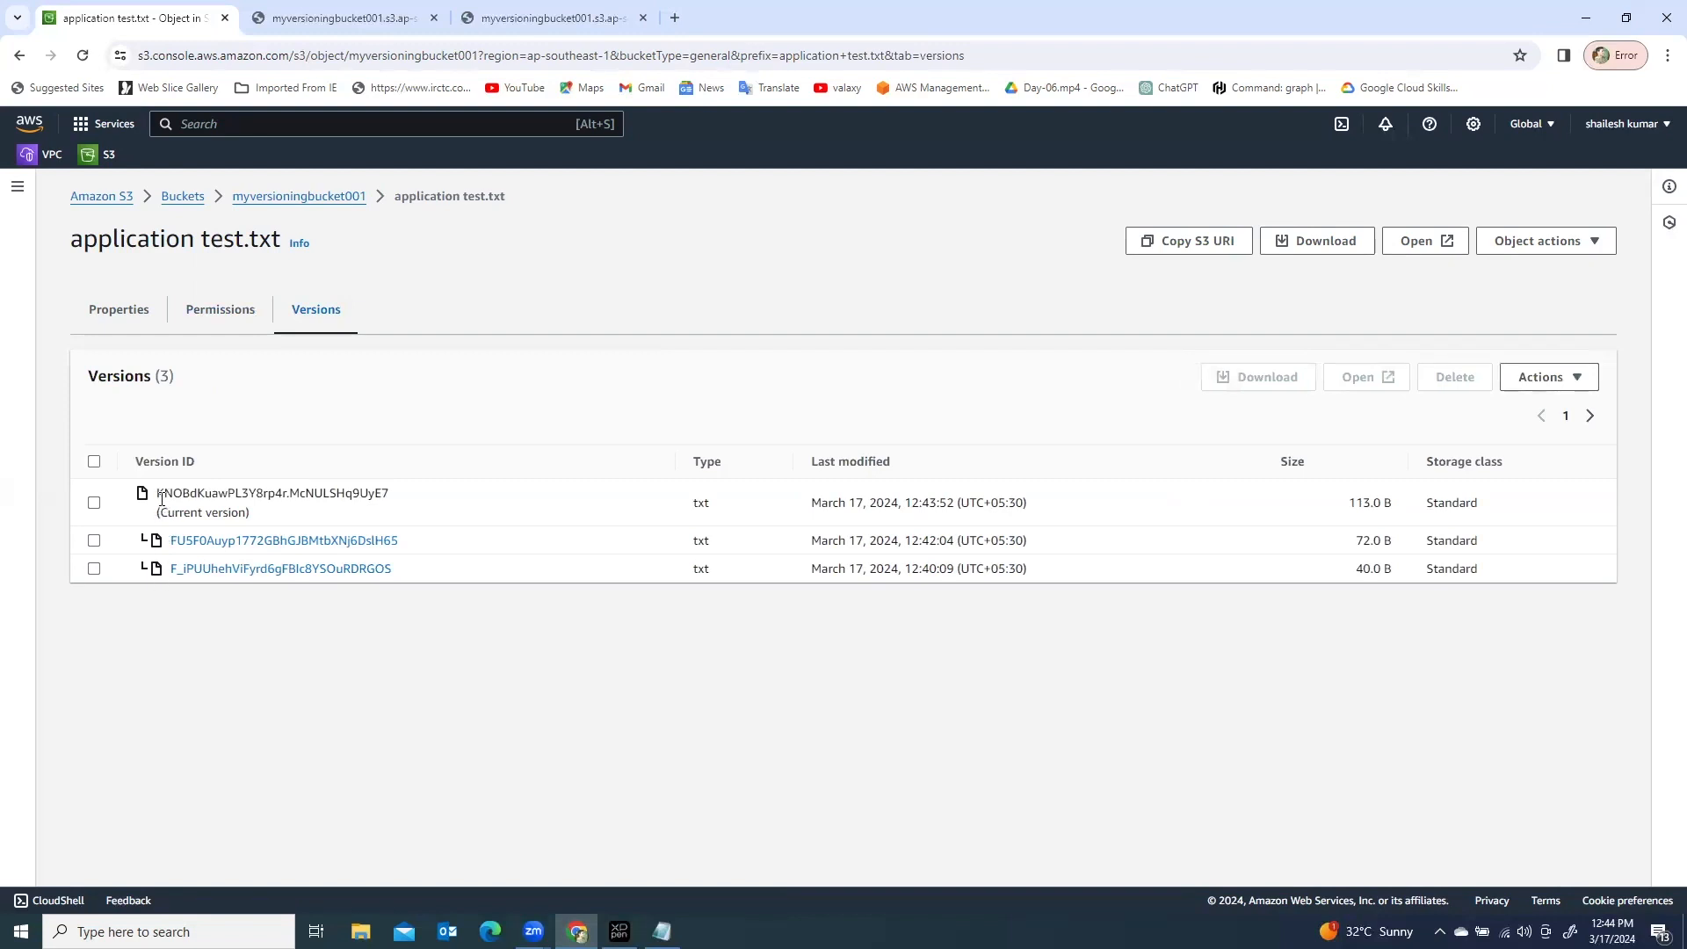
{"action": "left_click", "coordinate": [93, 567]}
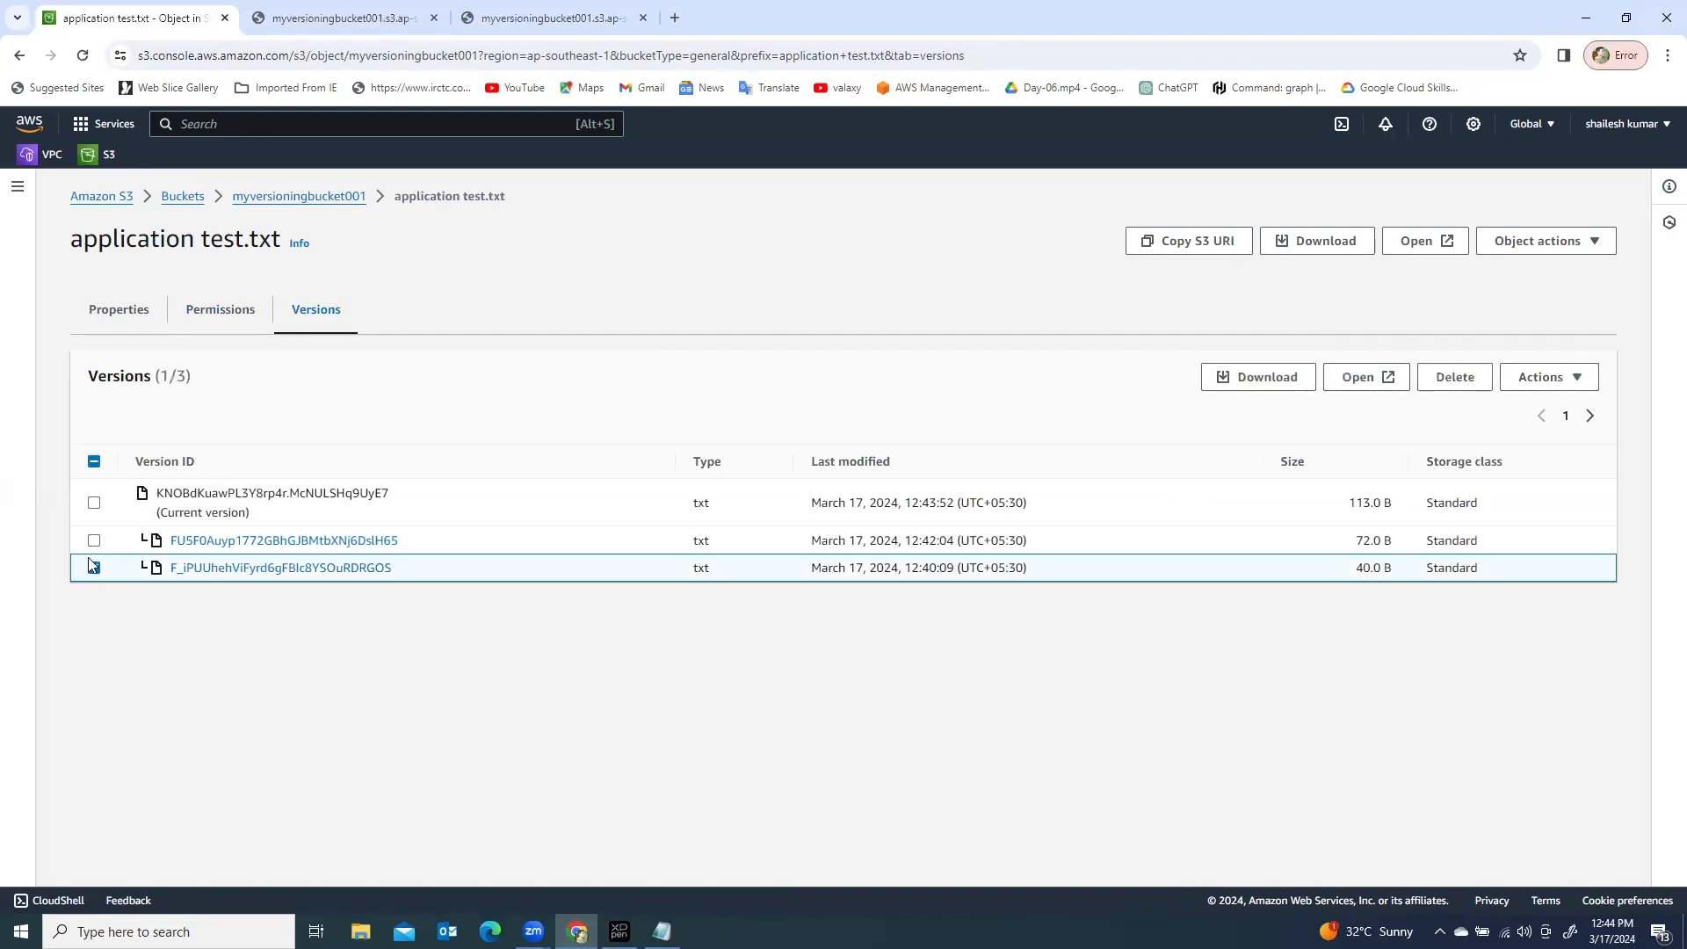
{"action": "left_click", "coordinate": [94, 540]}
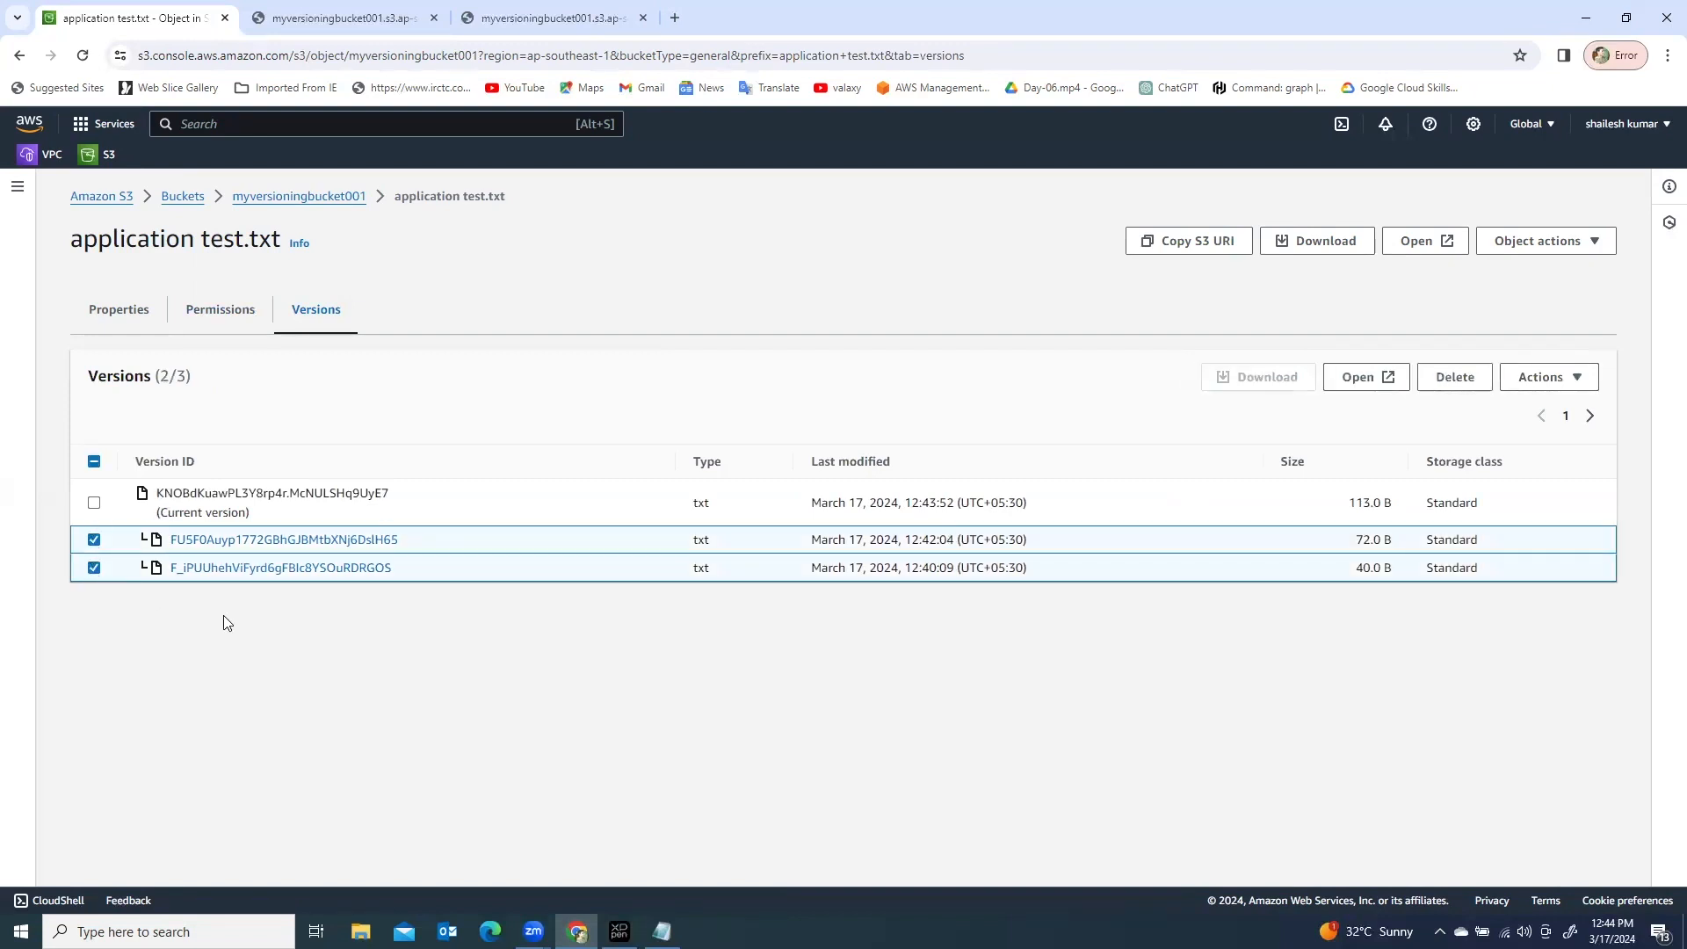
{"action": "left_click", "coordinate": [94, 569]}
{"action": "left_click", "coordinate": [94, 540]}
Step: Delete the oldest version of application test.txt, confirming with "permanently delete", and close the deletion status
{"action": "left_click", "coordinate": [93, 570]}
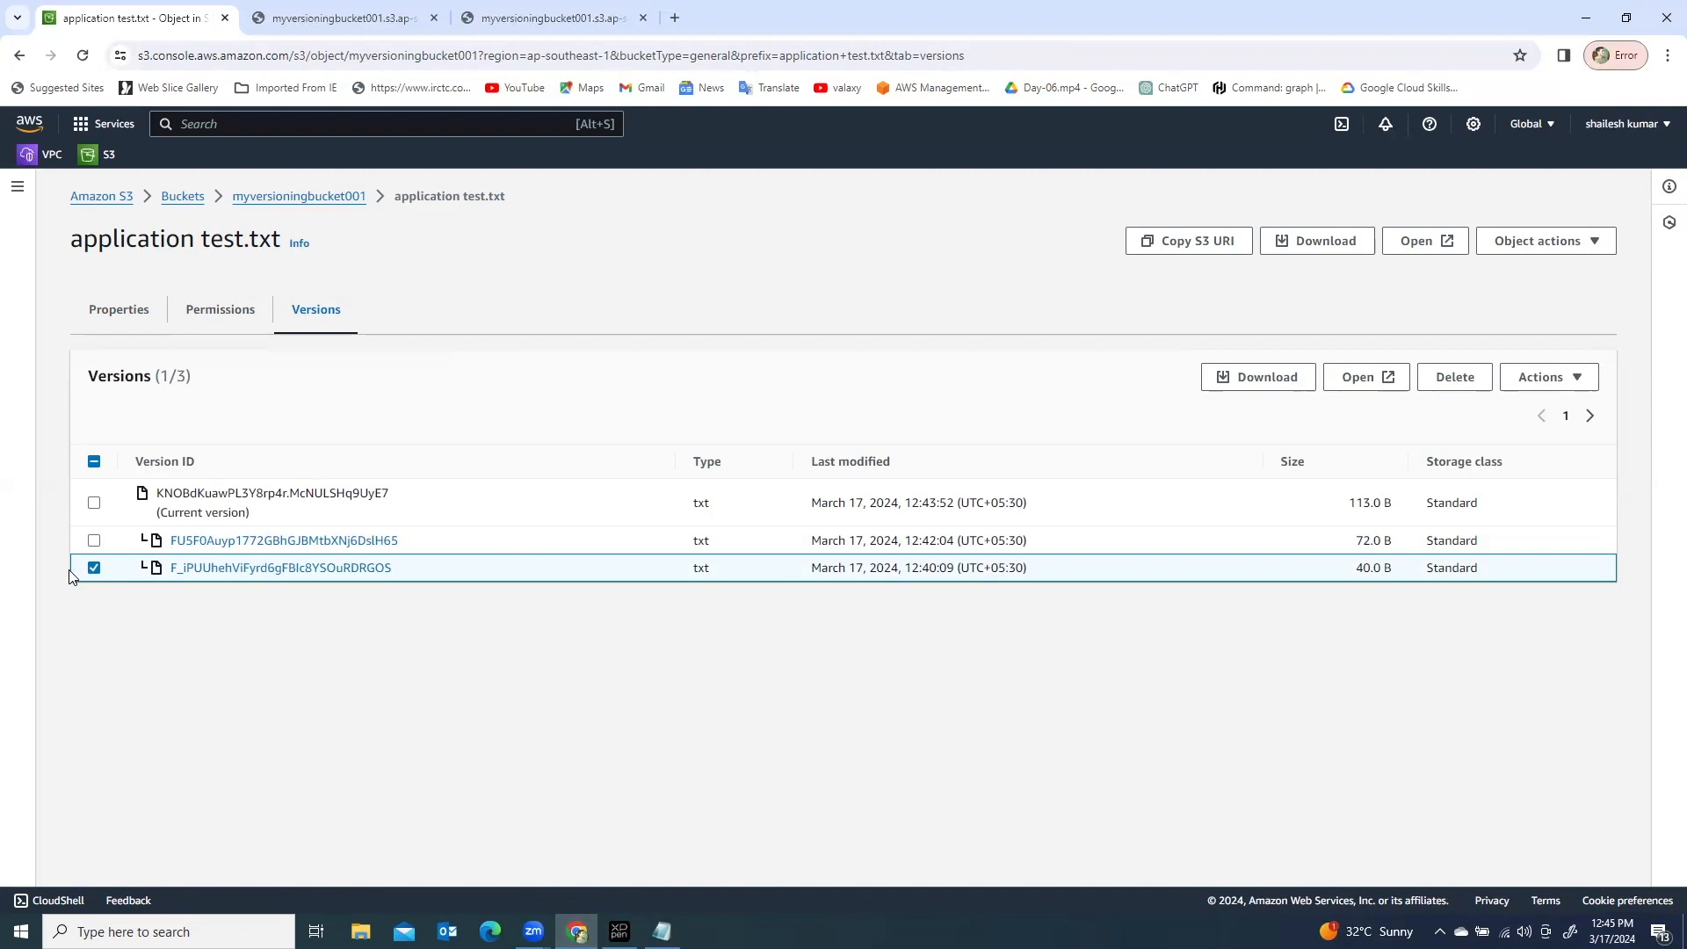
{"action": "left_click", "coordinate": [1456, 379]}
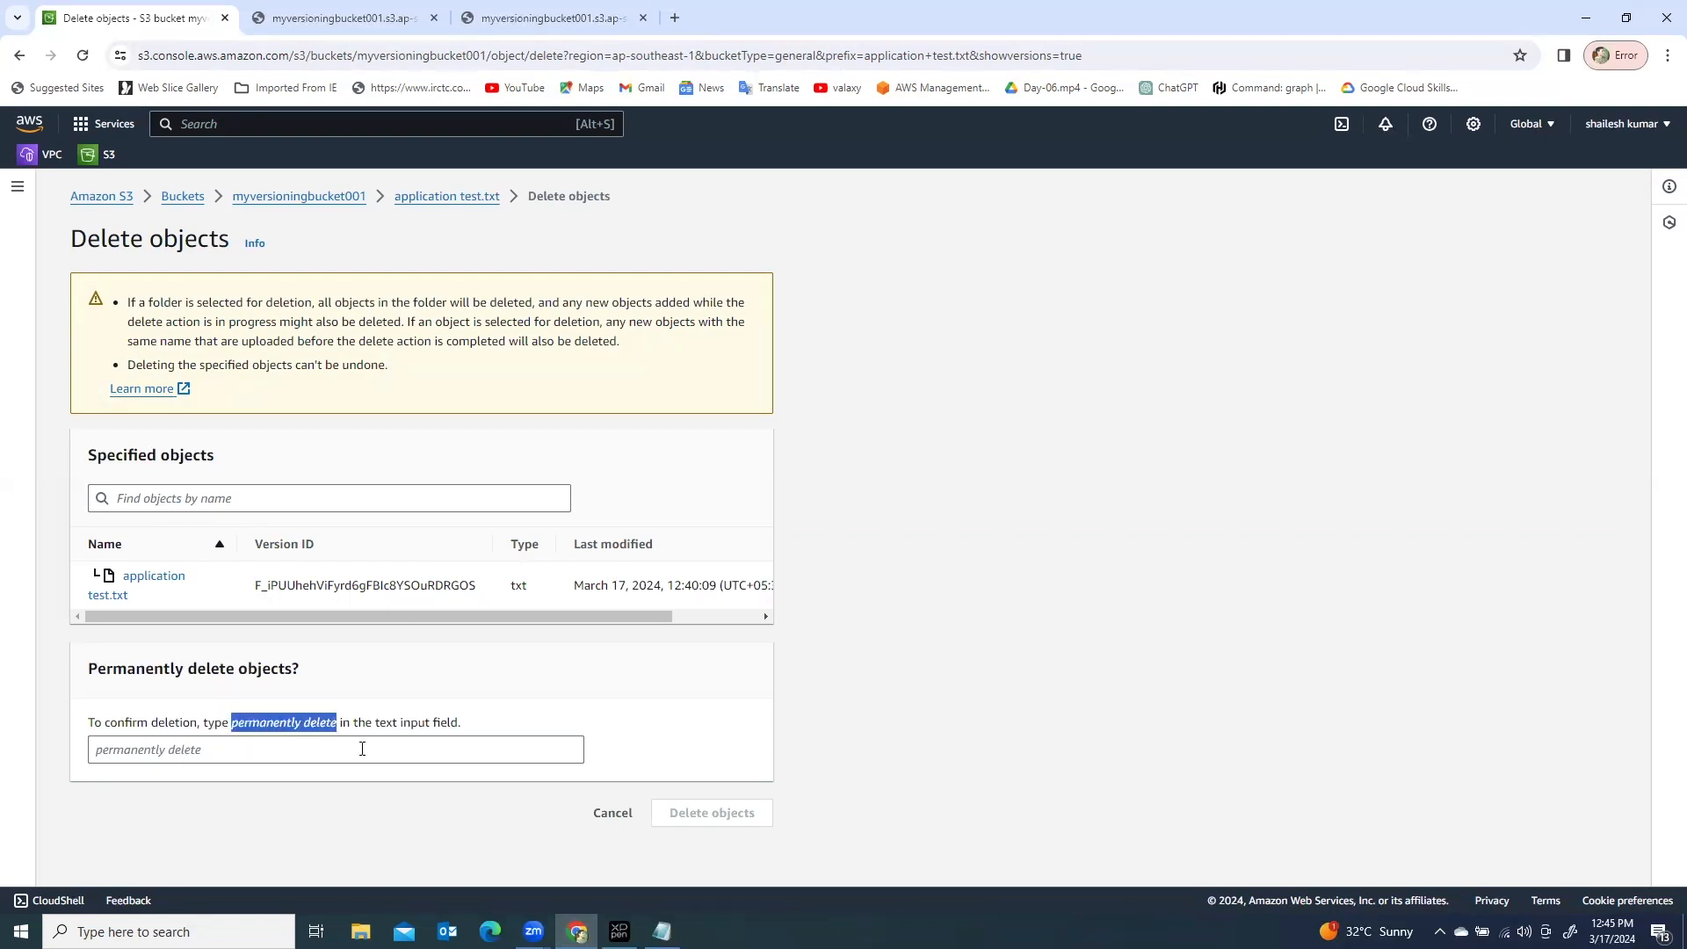
{"action": "left_click", "coordinate": [207, 750]}
{"action": "type", "text": "permanently delete"}
{"action": "left_click", "coordinate": [713, 813]}
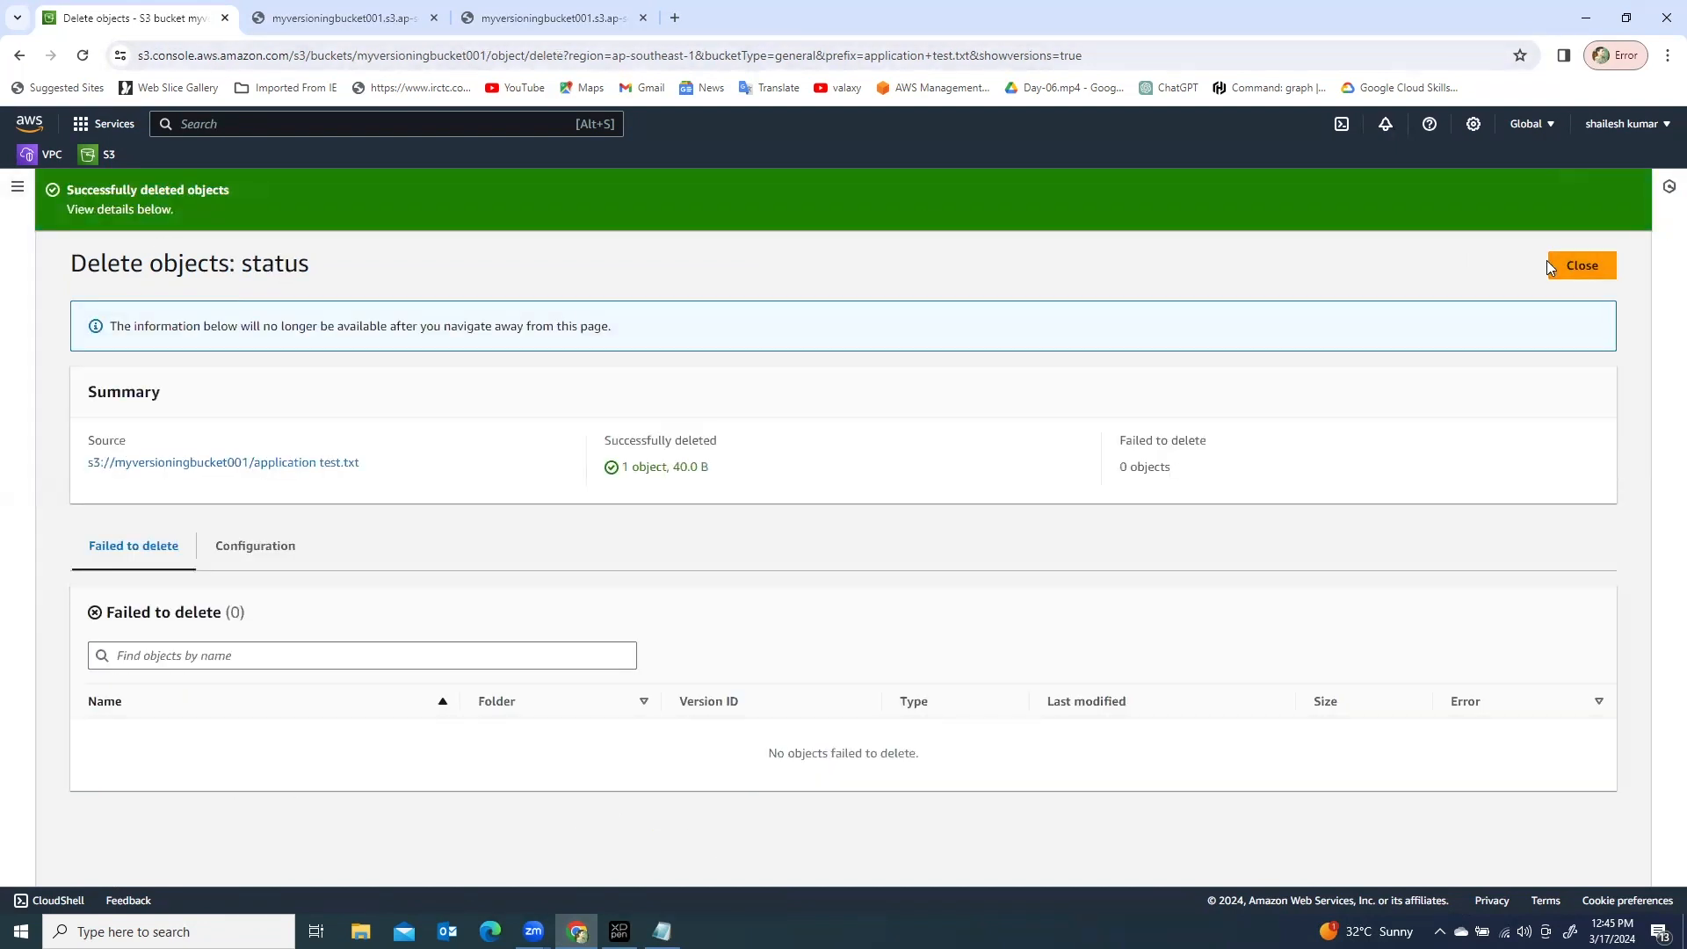
{"action": "left_click", "coordinate": [1582, 265]}
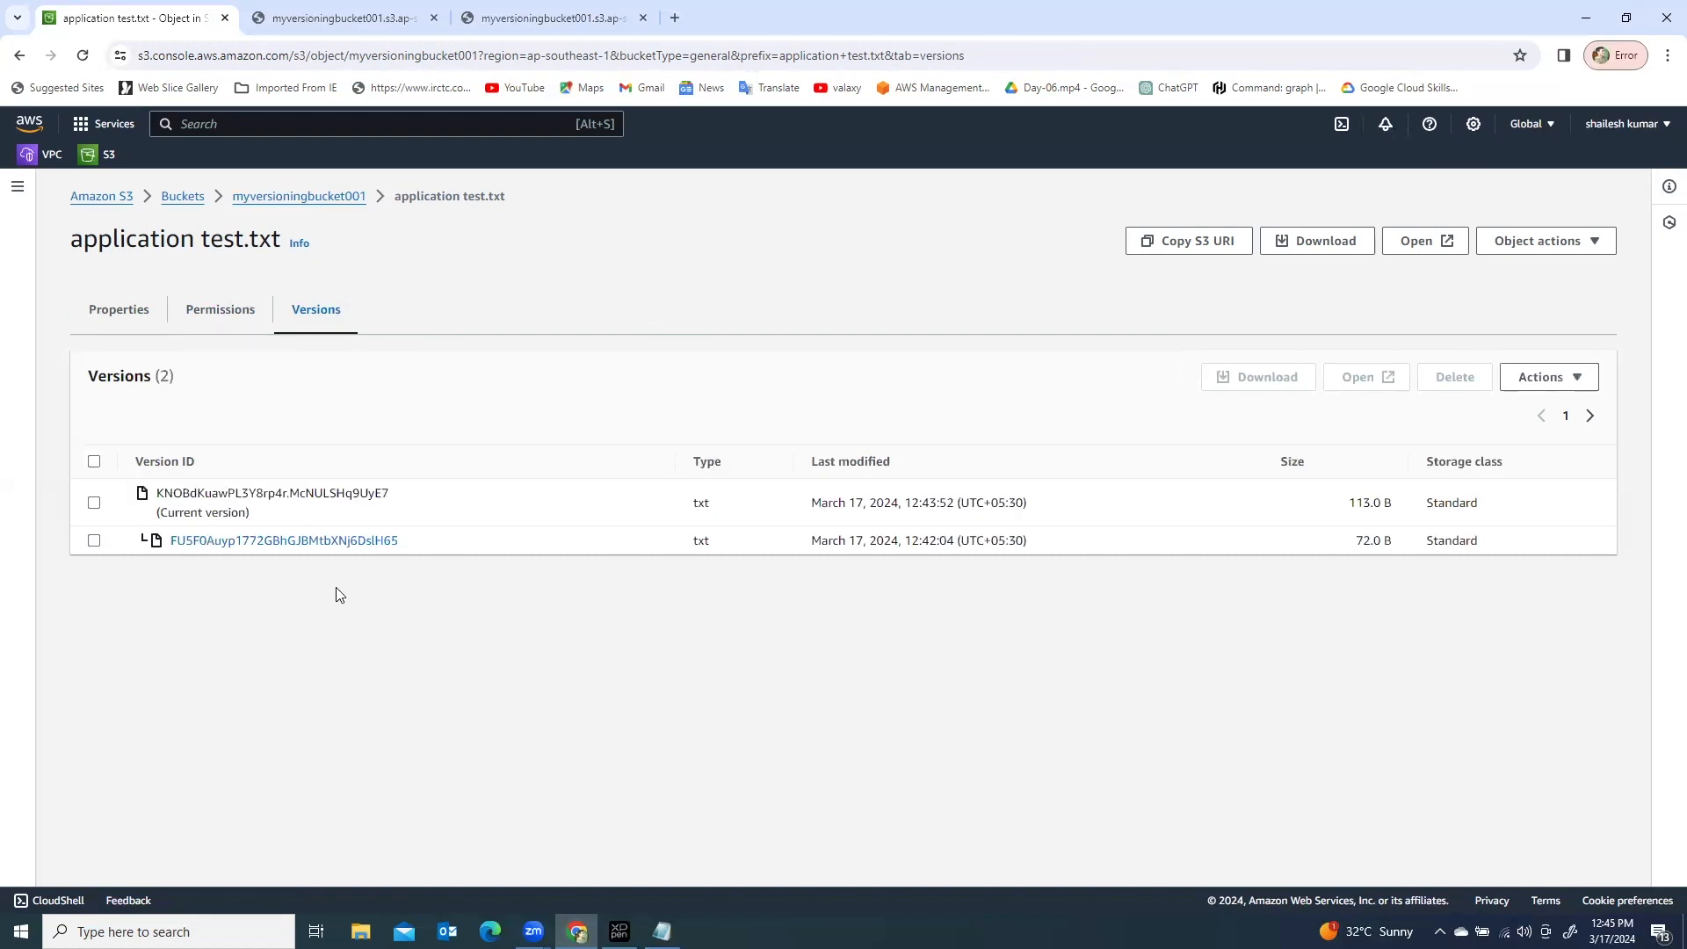
Step: Open the remaining previous version of application test.txt, copy its object URL and load it in the third browser tab
{"action": "left_click", "coordinate": [326, 543]}
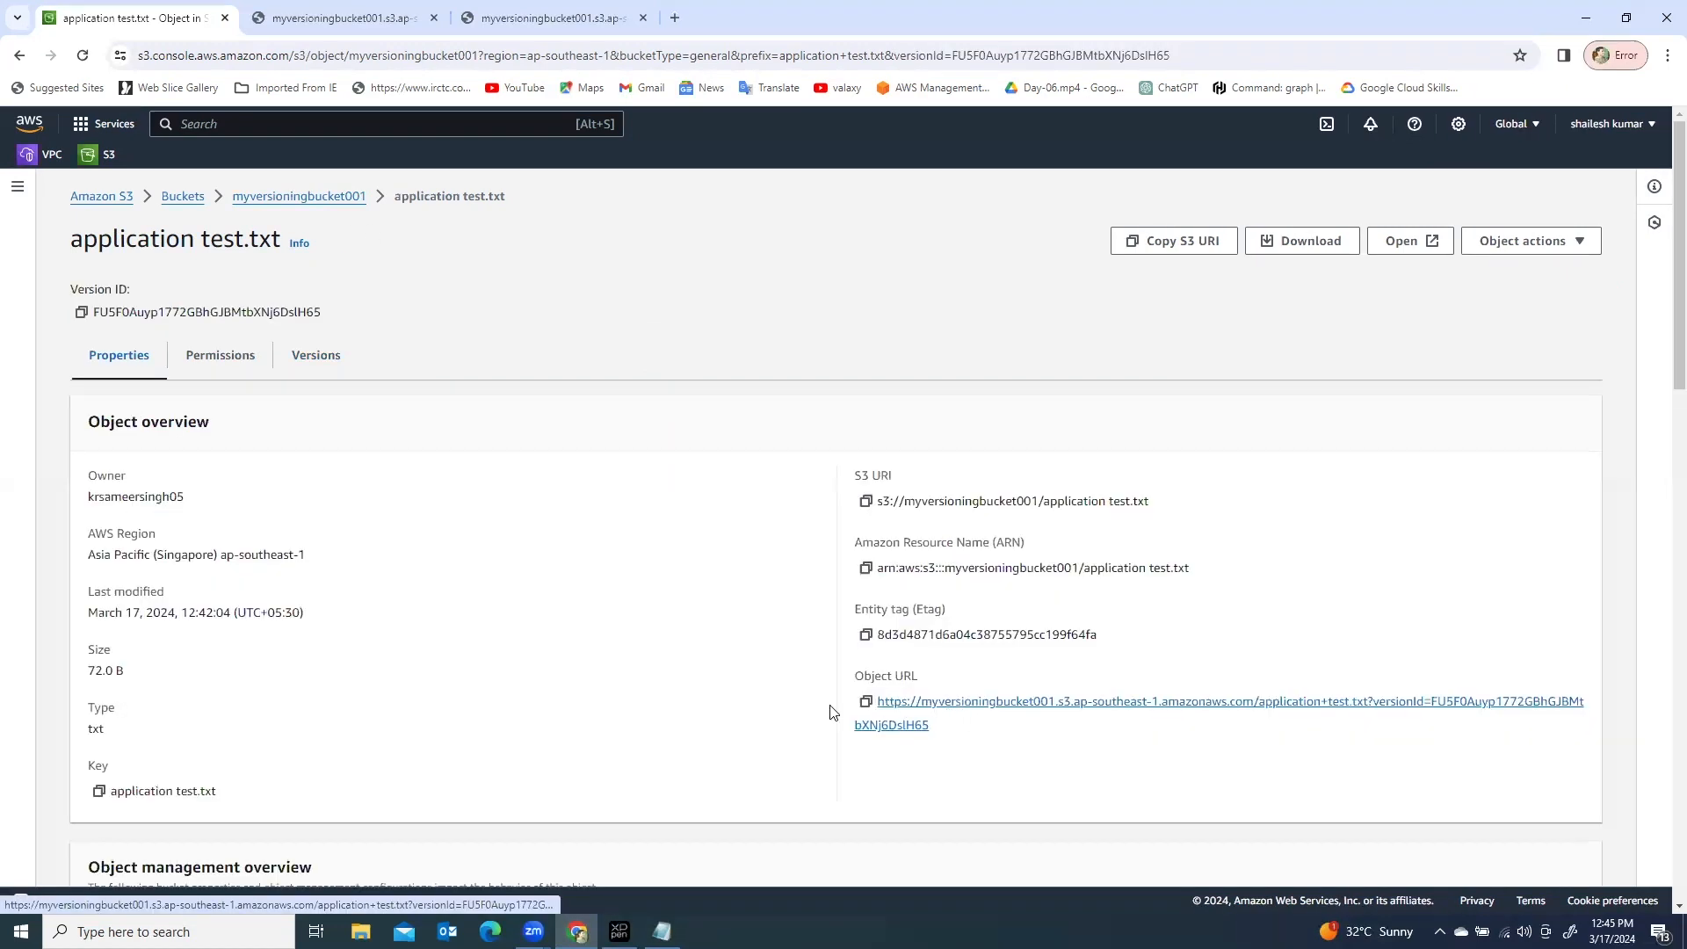
{"action": "left_click", "coordinate": [865, 701]}
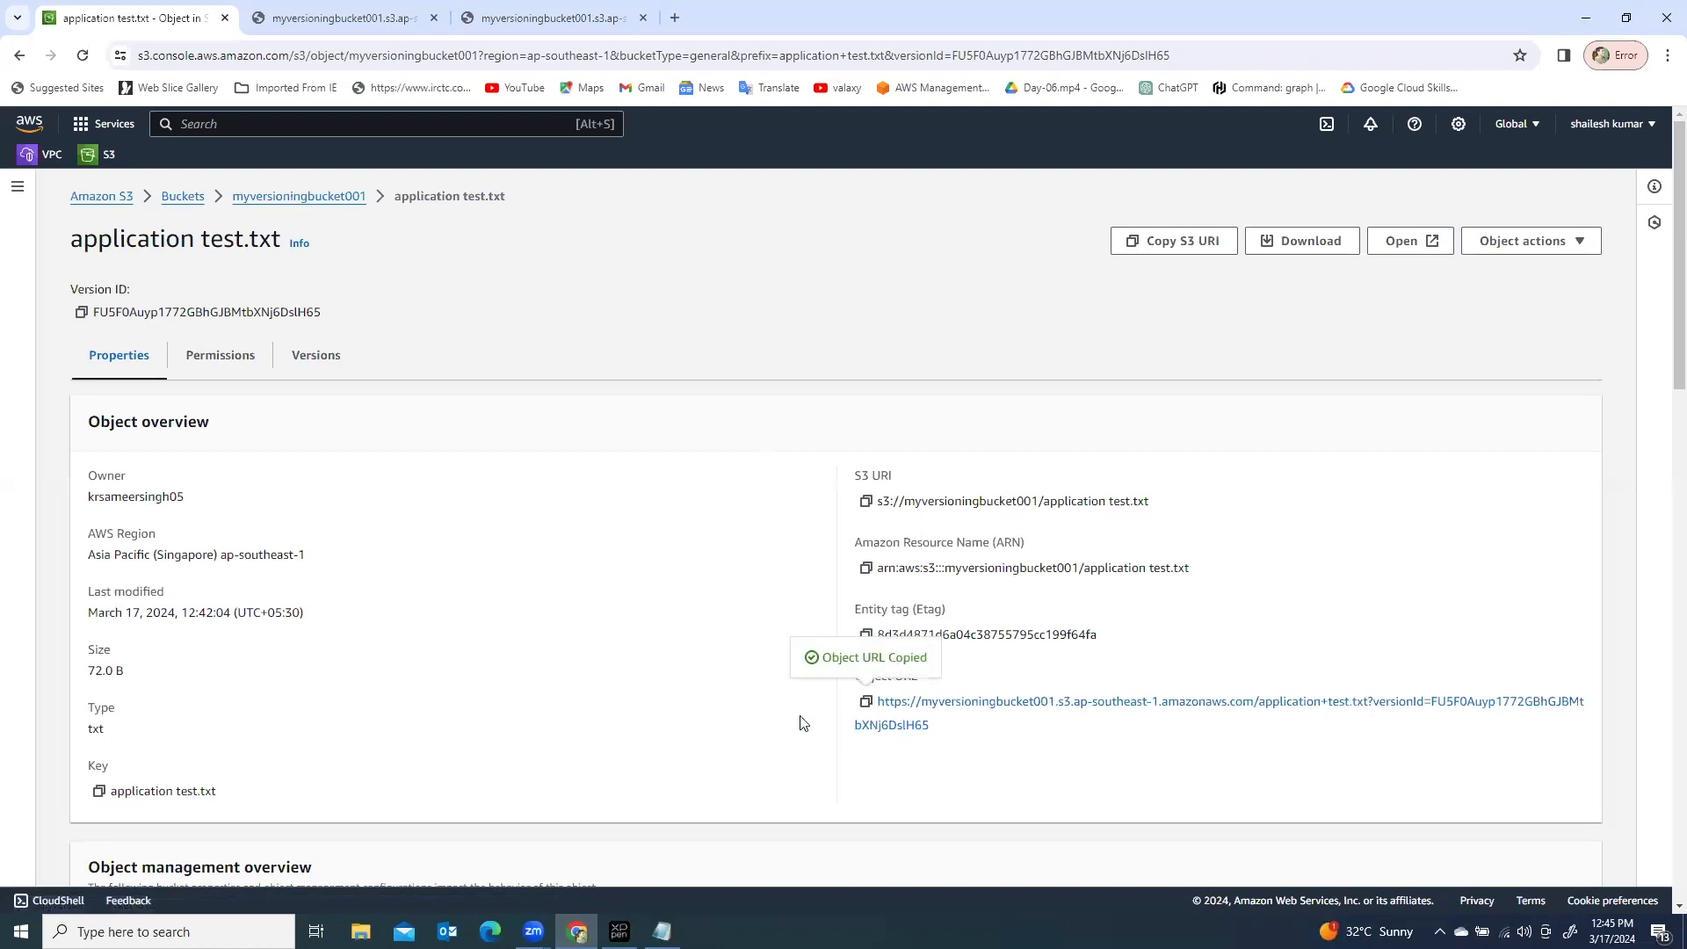
{"action": "left_click", "coordinate": [545, 17]}
{"action": "left_click", "coordinate": [541, 55]}
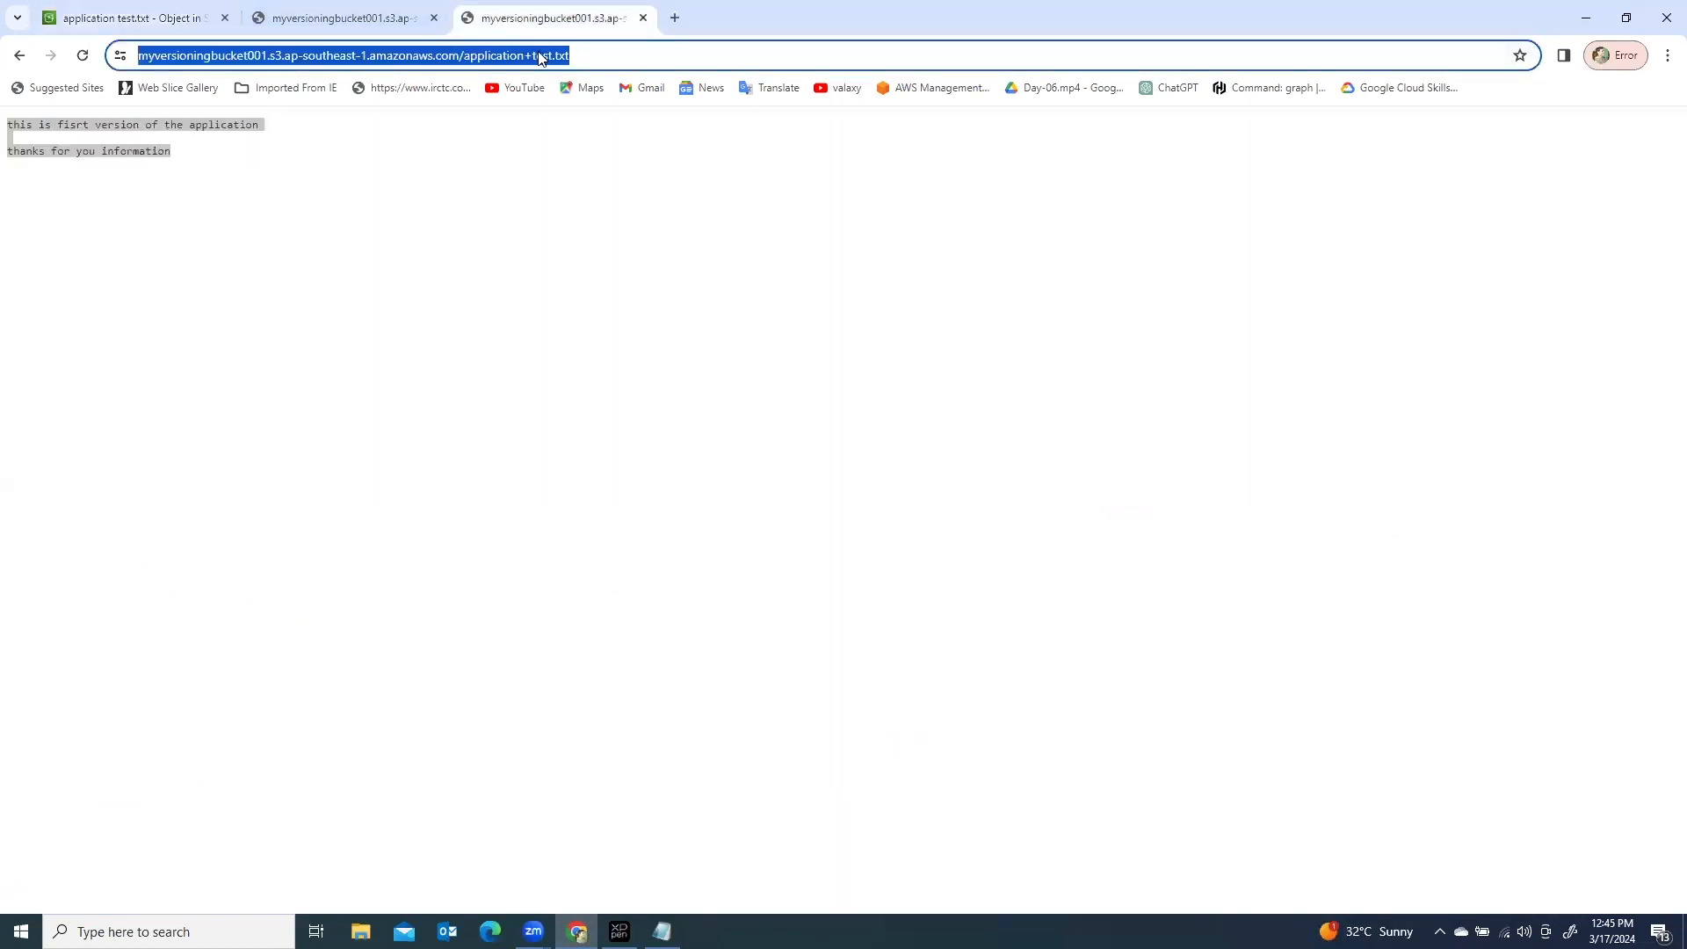
{"action": "key", "text": "ctrl+v"}
{"action": "key", "text": "Return"}
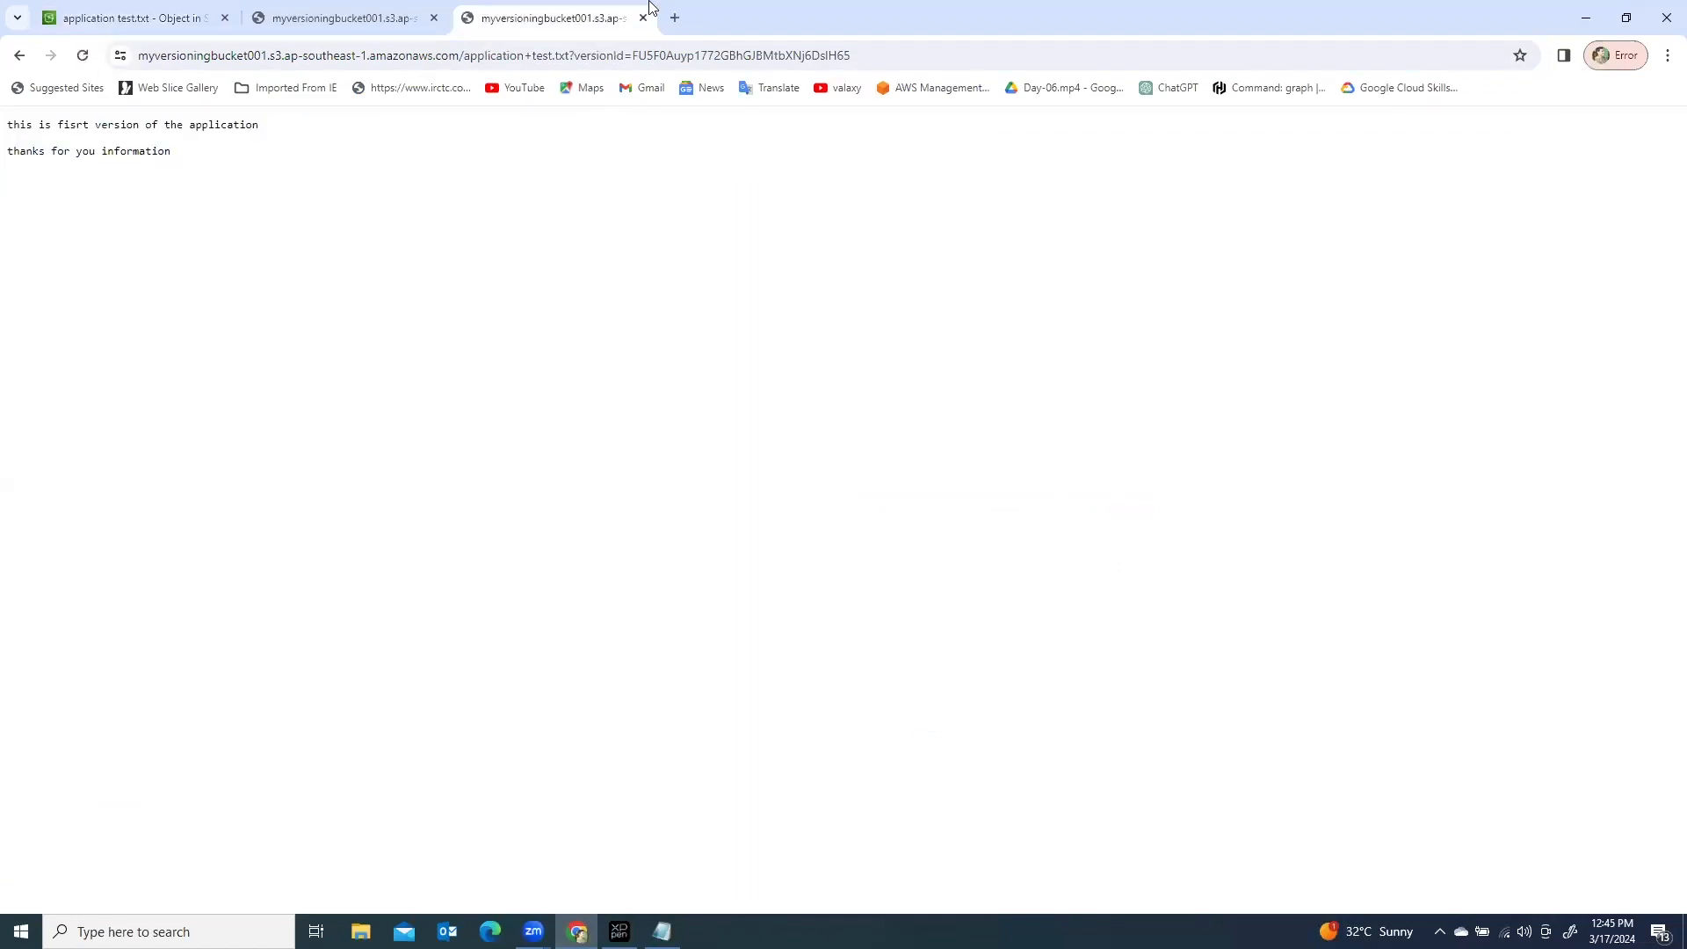
Step: Examine the previous version's text, check the other file tab and go back to the S3 console
{"action": "left_click_drag", "start_coordinate": [195, 152], "coordinate": [7, 120]}
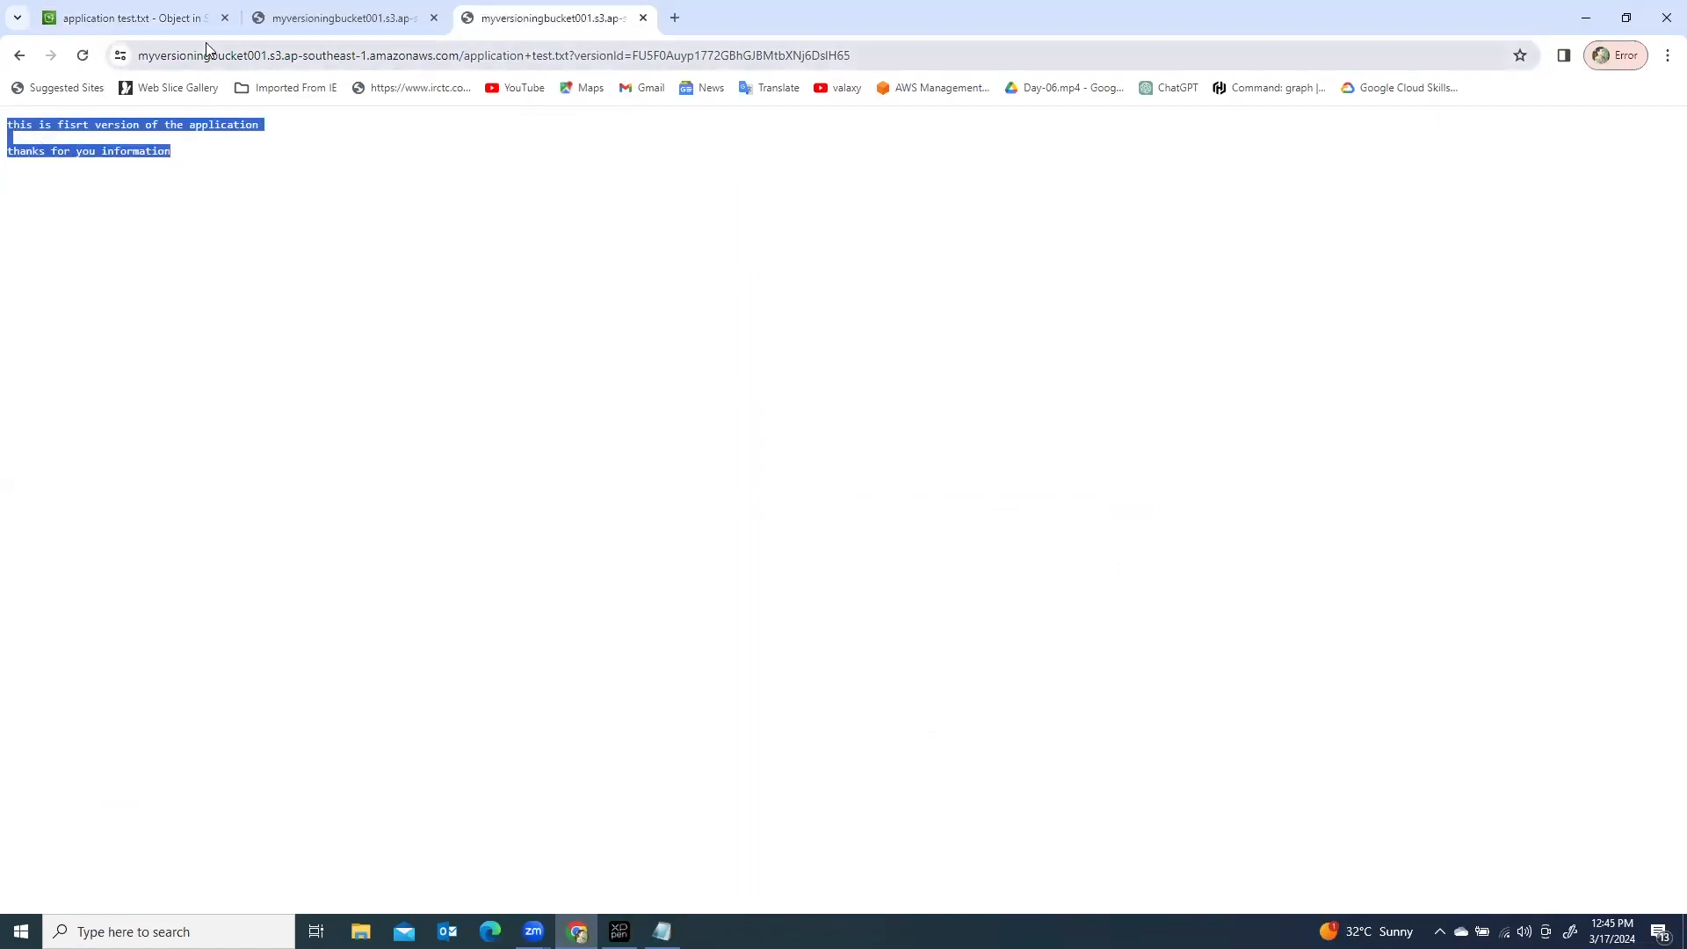
{"action": "left_click", "coordinate": [356, 17]}
{"action": "left_click", "coordinate": [131, 18]}
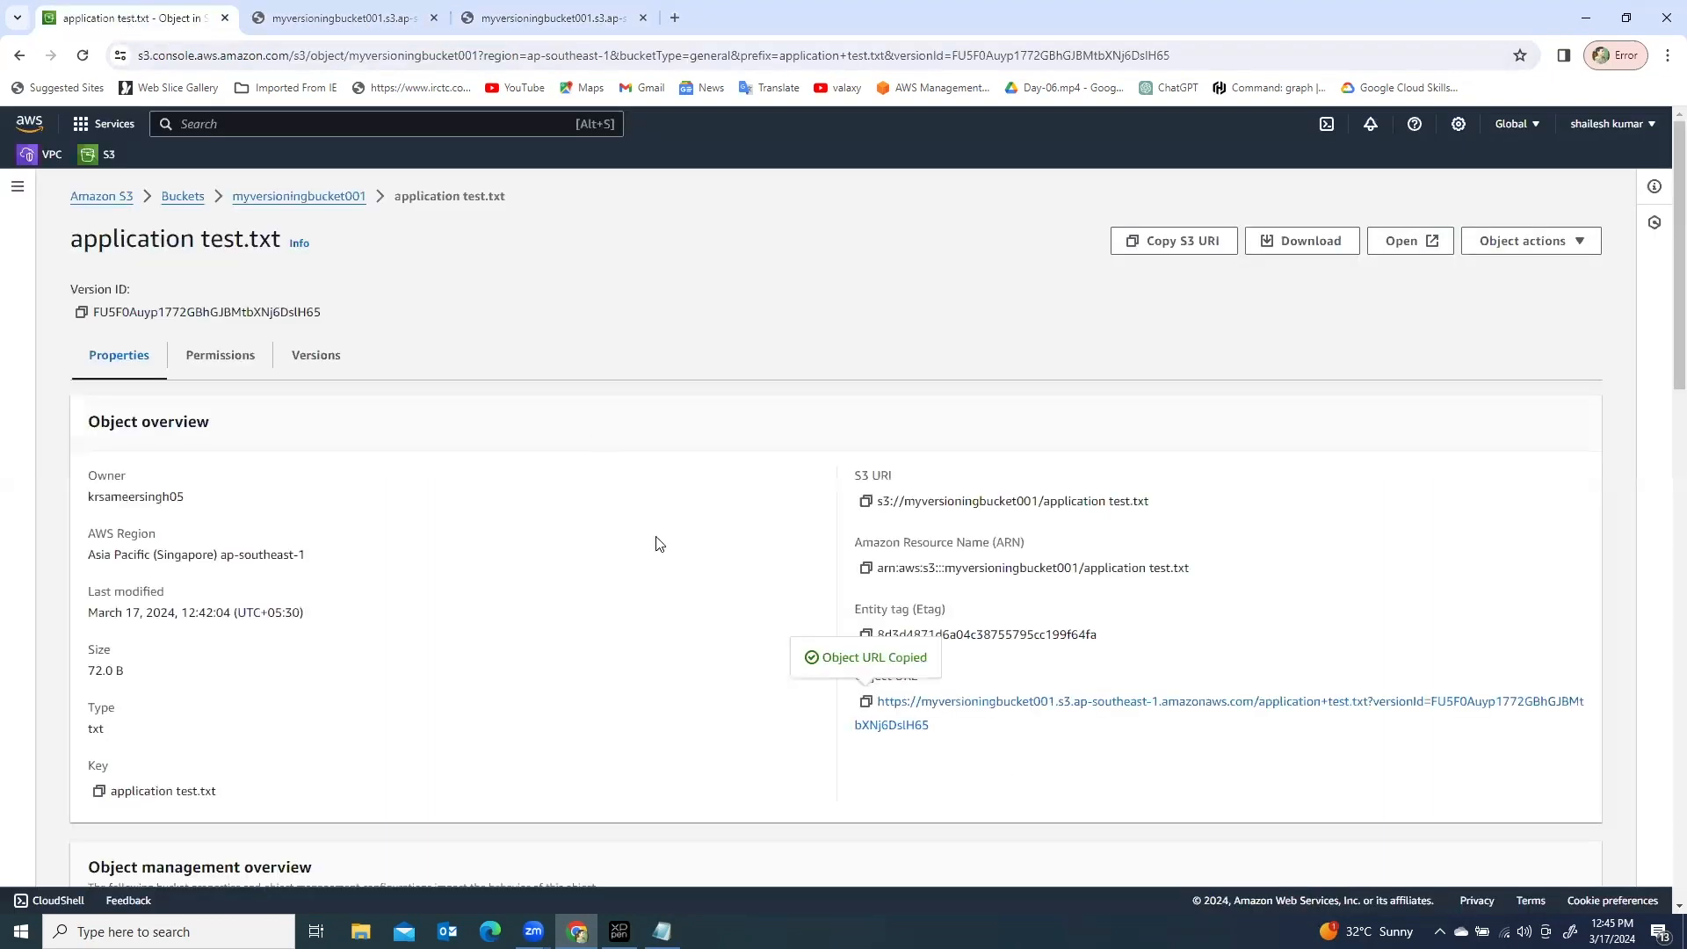
Step: Return to myversioningbucket001, open the version list of application test.txt and examine the current version's ID
{"action": "left_click", "coordinate": [292, 198]}
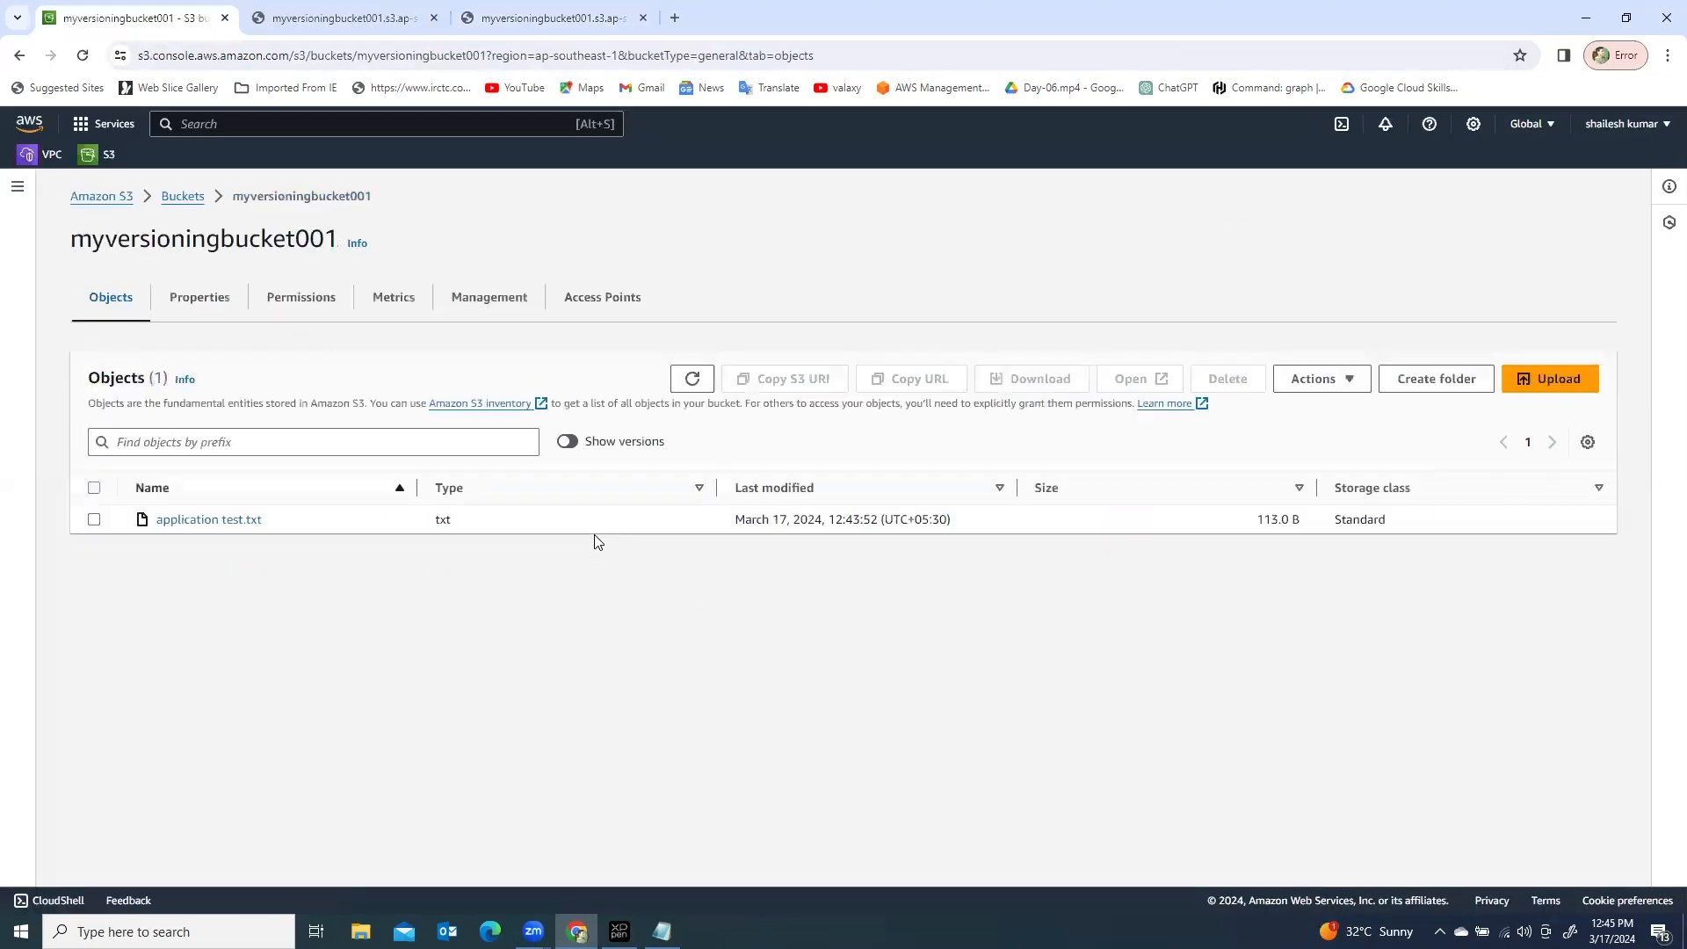
{"action": "left_click", "coordinate": [202, 522]}
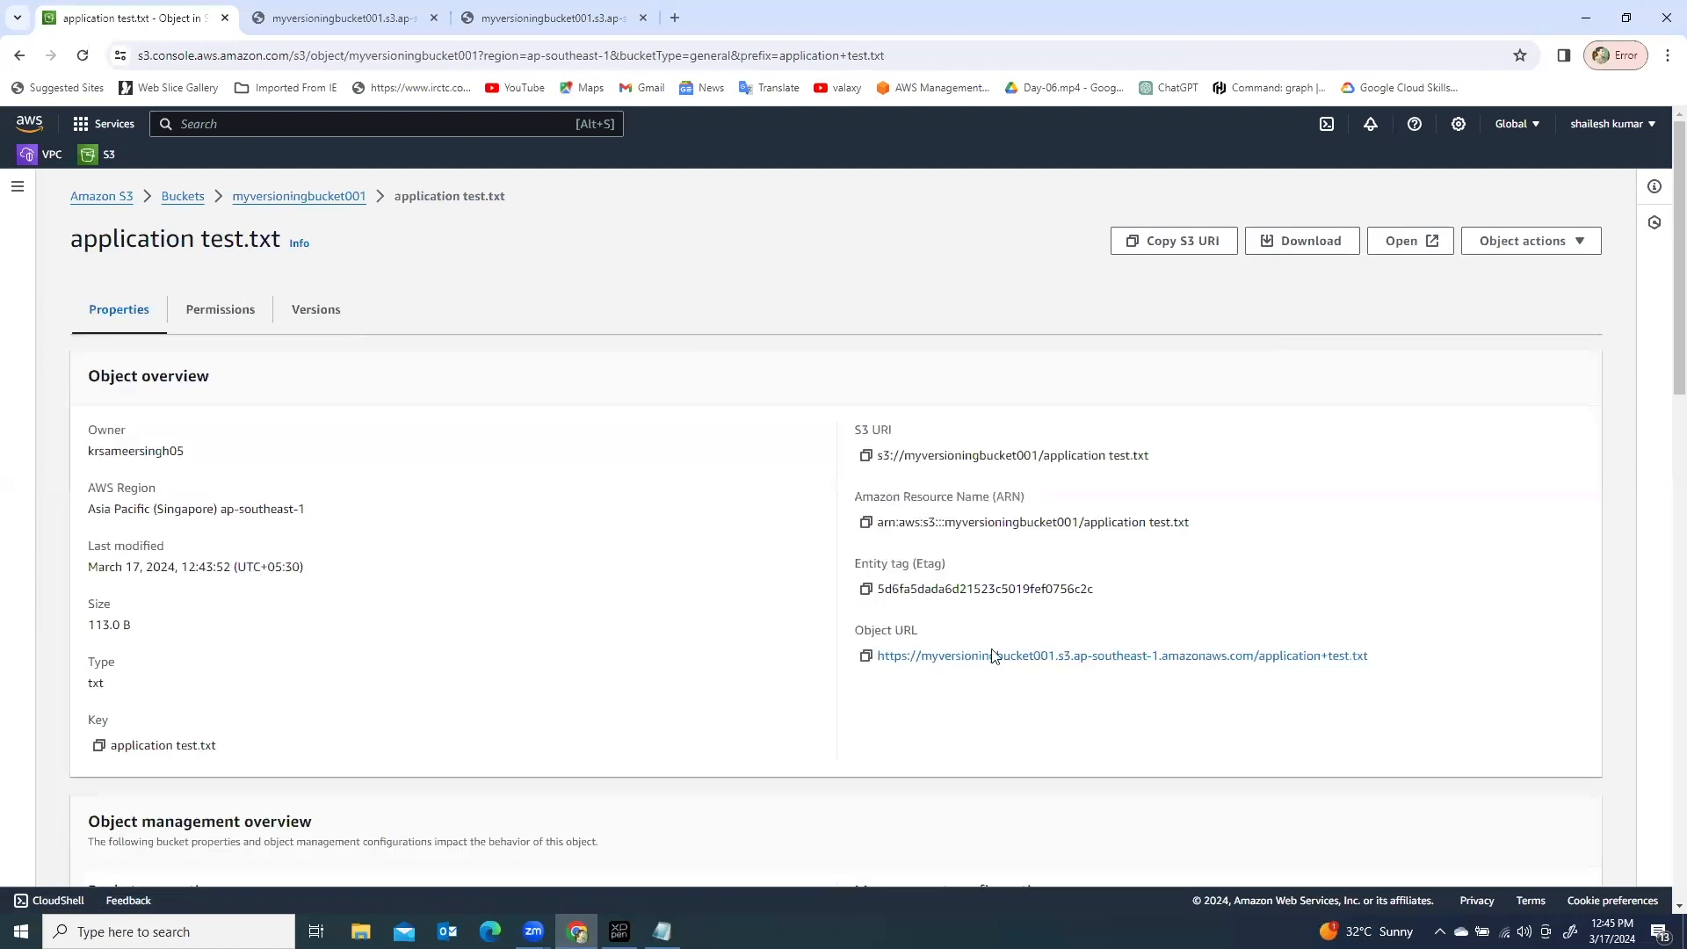
{"action": "left_click", "coordinate": [308, 311]}
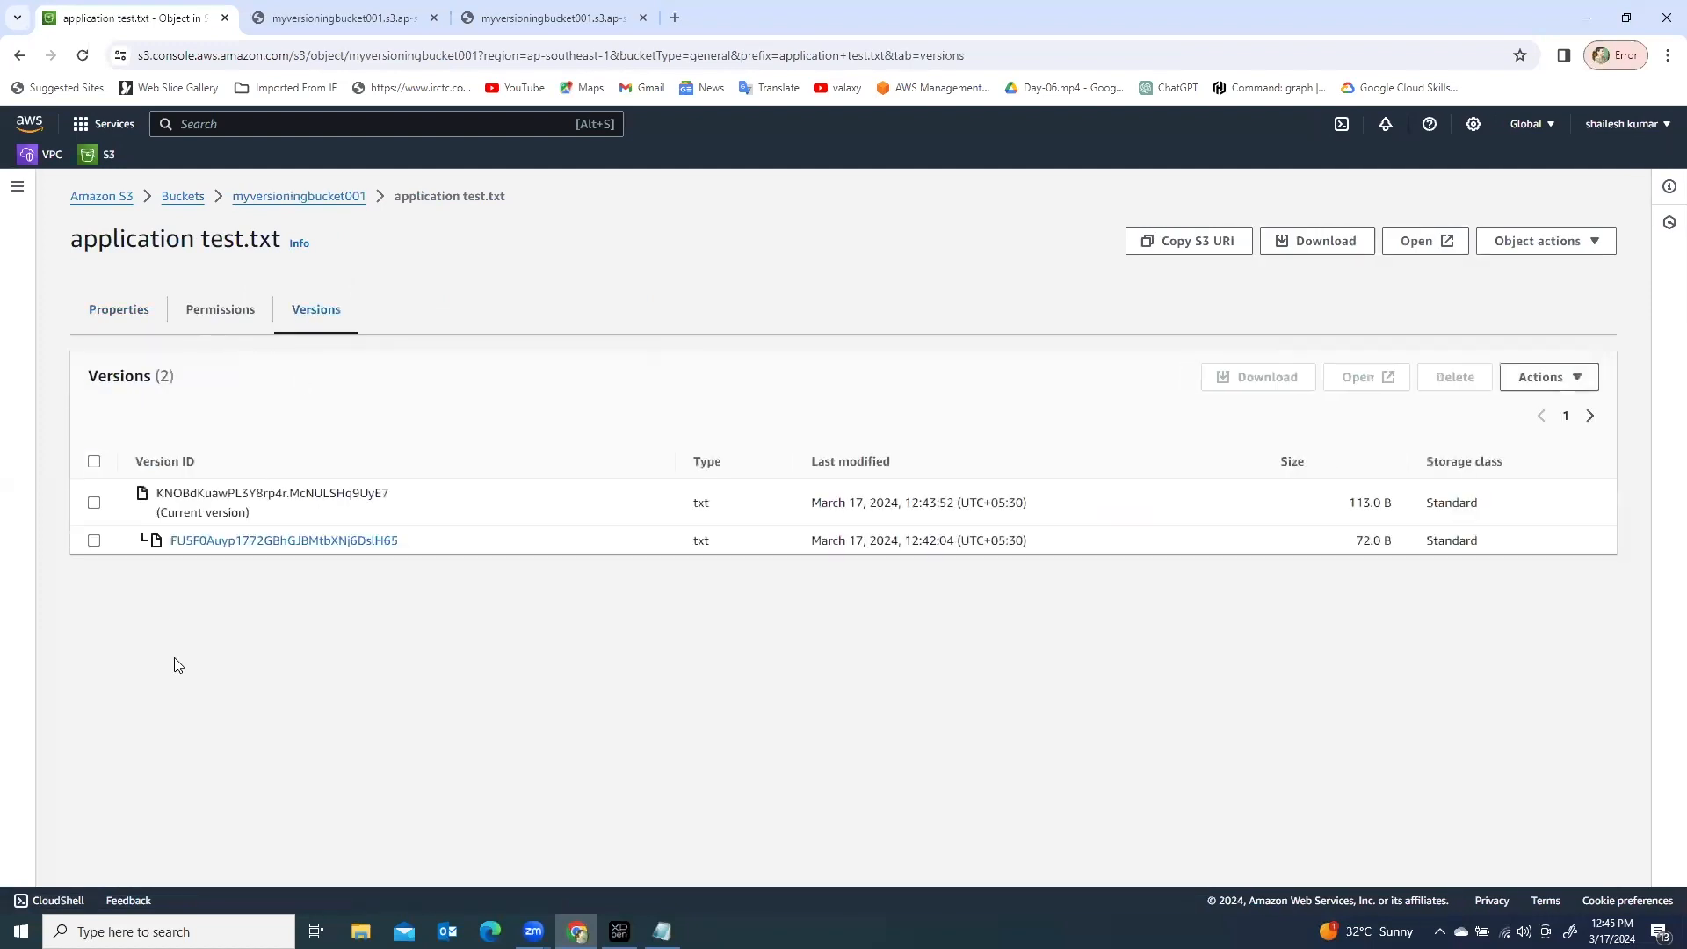
{"action": "left_click", "coordinate": [94, 506]}
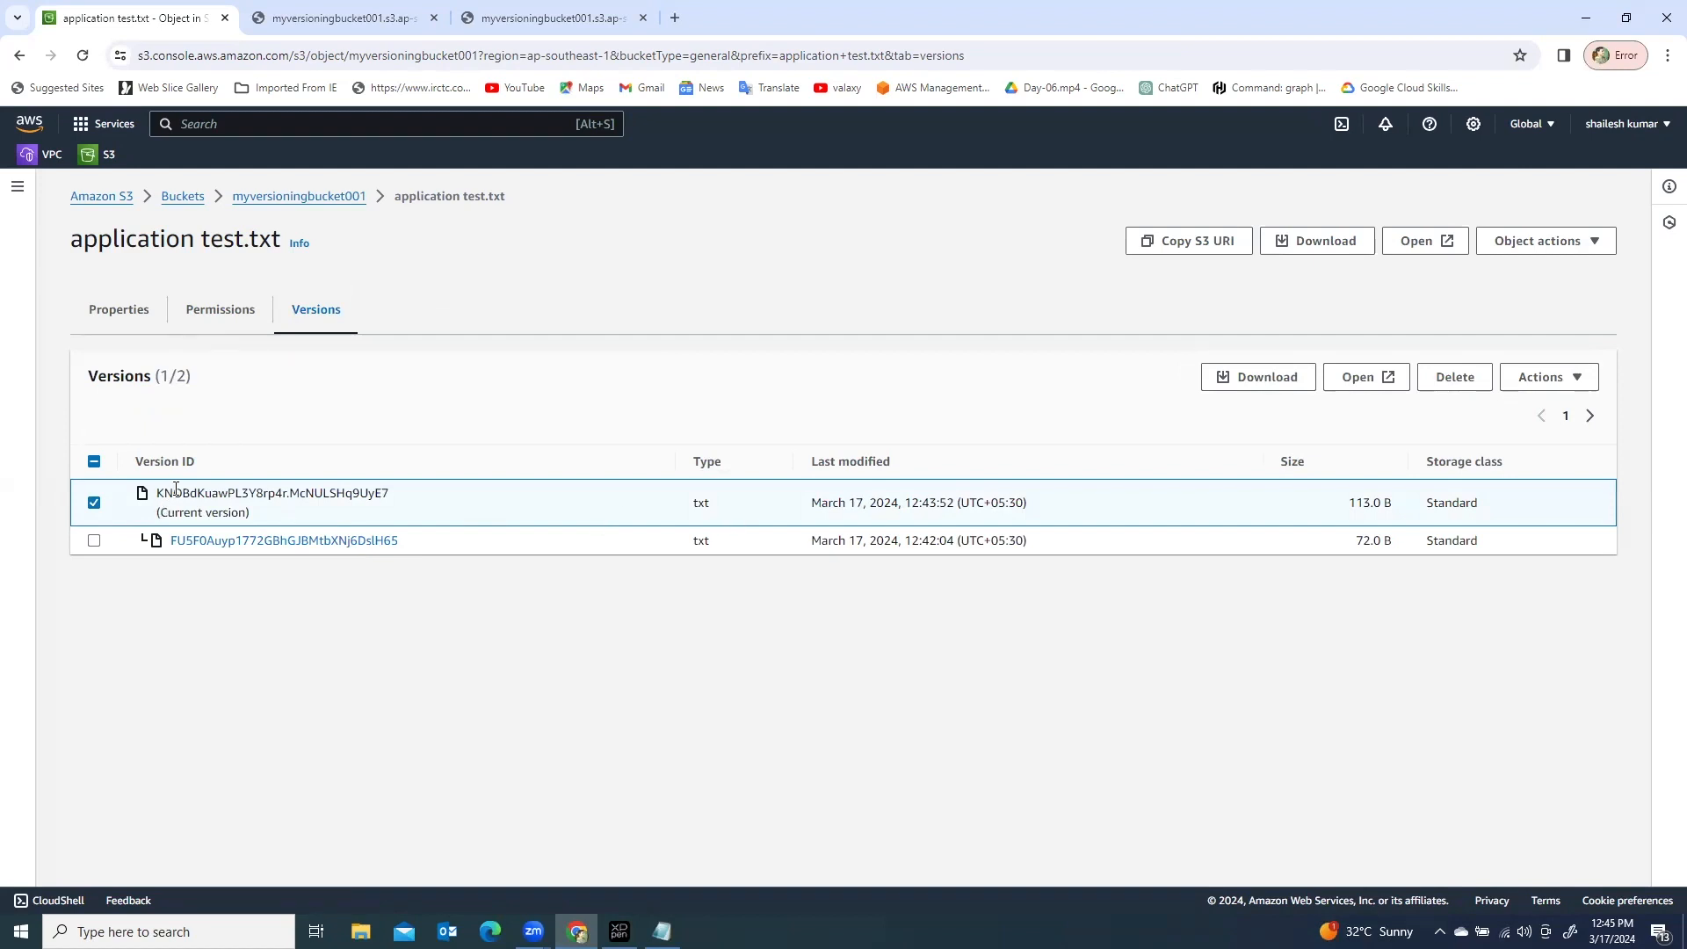
{"action": "left_click_drag", "start_coordinate": [158, 494], "coordinate": [255, 515]}
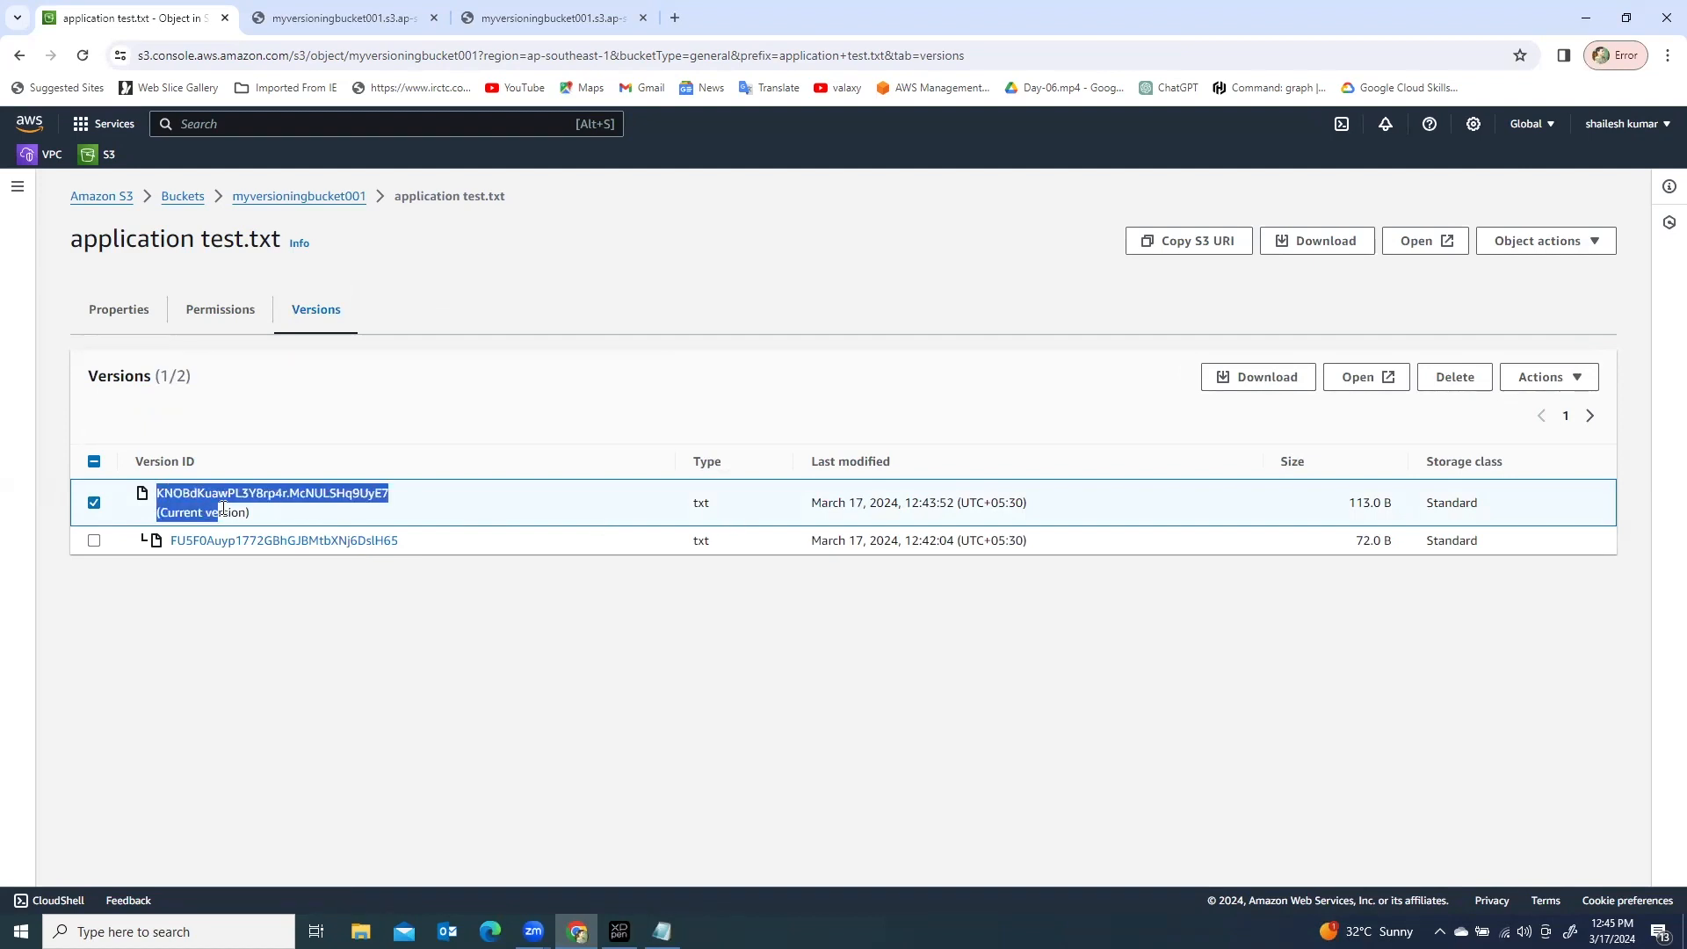
Step: Copy the object URL of the current application test.txt, load it in the third browser tab and examine its text, returning to the S3 console
{"action": "left_click", "coordinate": [317, 197]}
{"action": "left_click", "coordinate": [175, 520]}
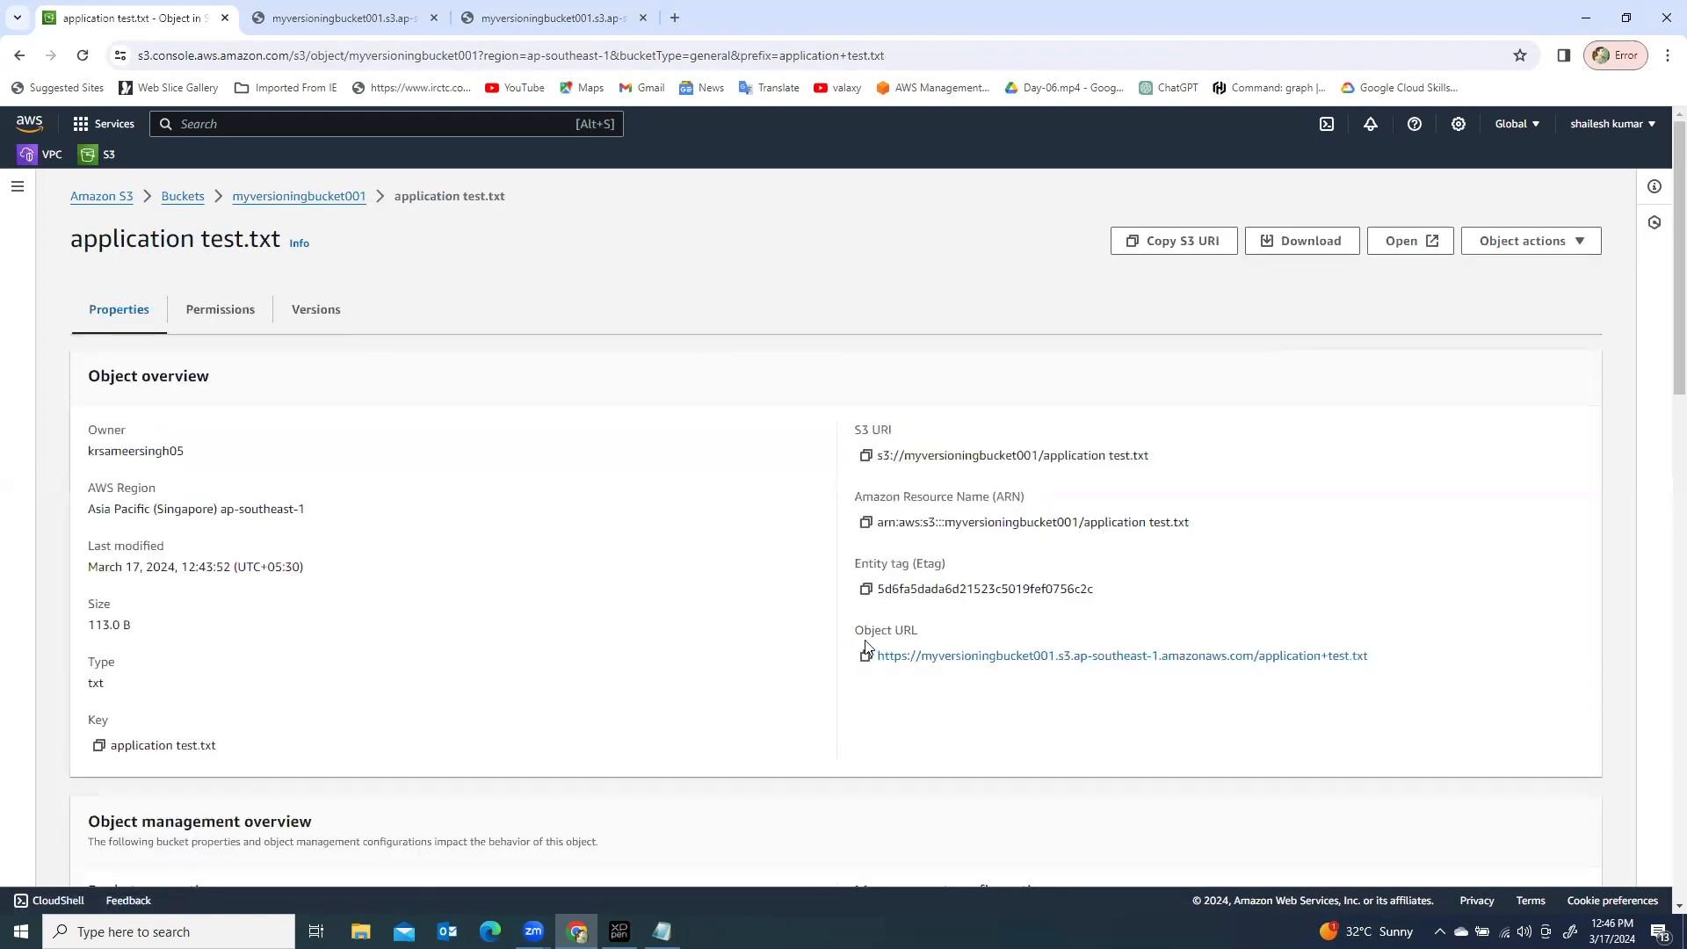
{"action": "left_click", "coordinate": [865, 656]}
{"action": "left_click", "coordinate": [562, 19]}
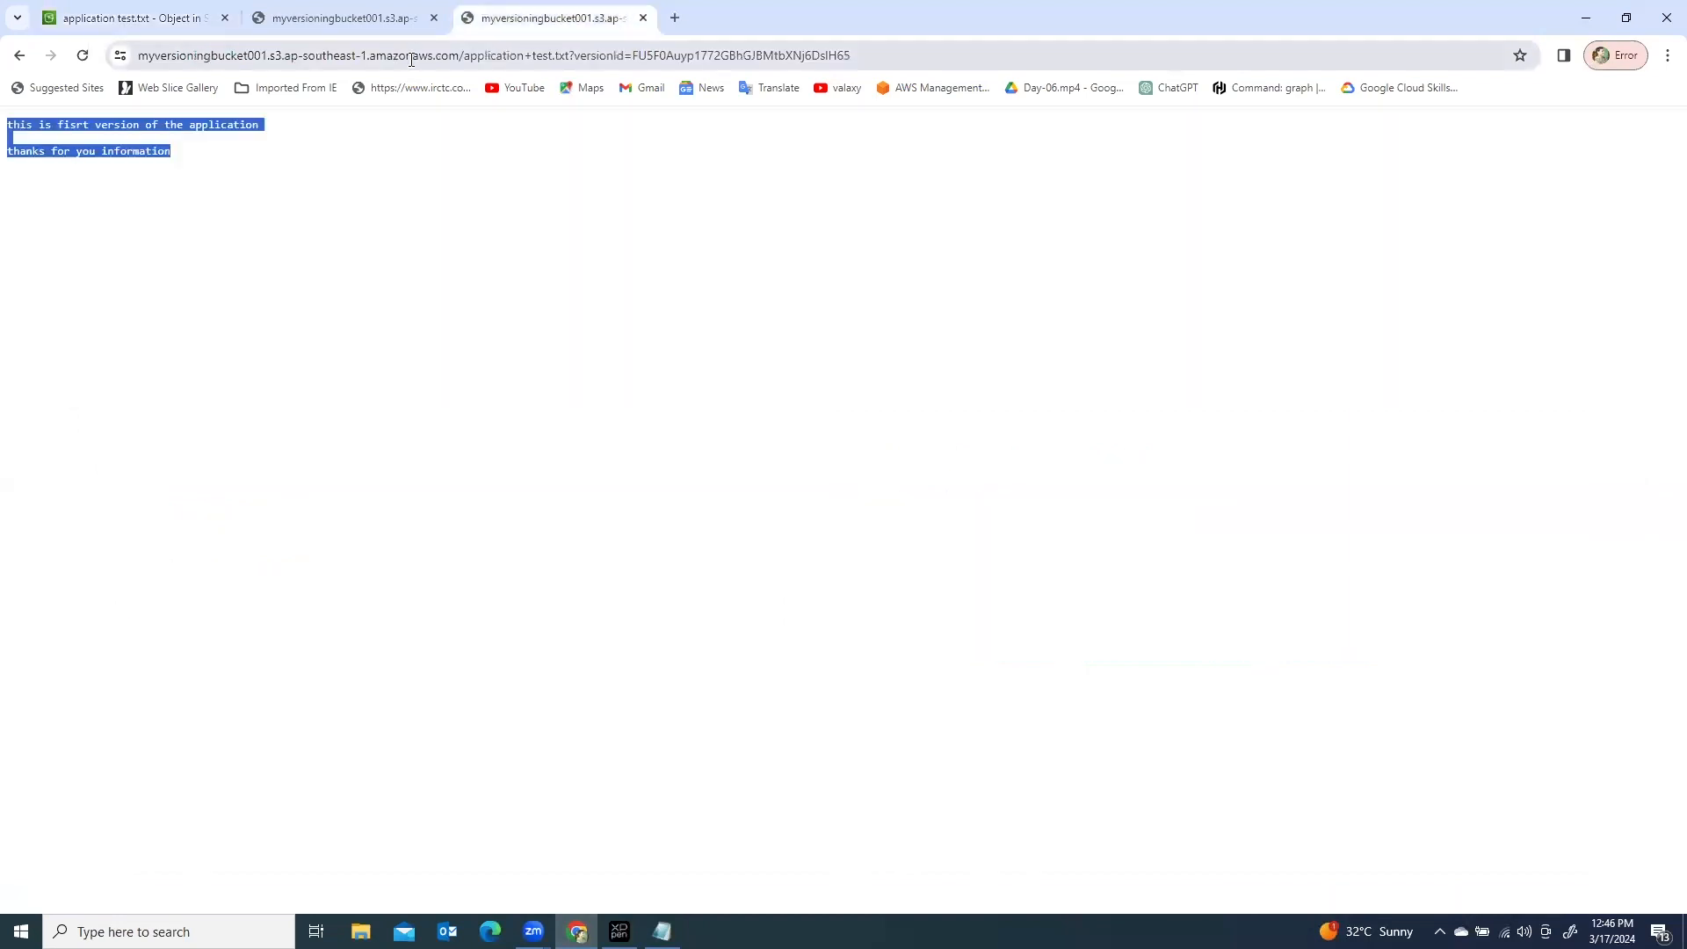
{"action": "key", "text": "ctrl+v"}
{"action": "key", "text": "Return"}
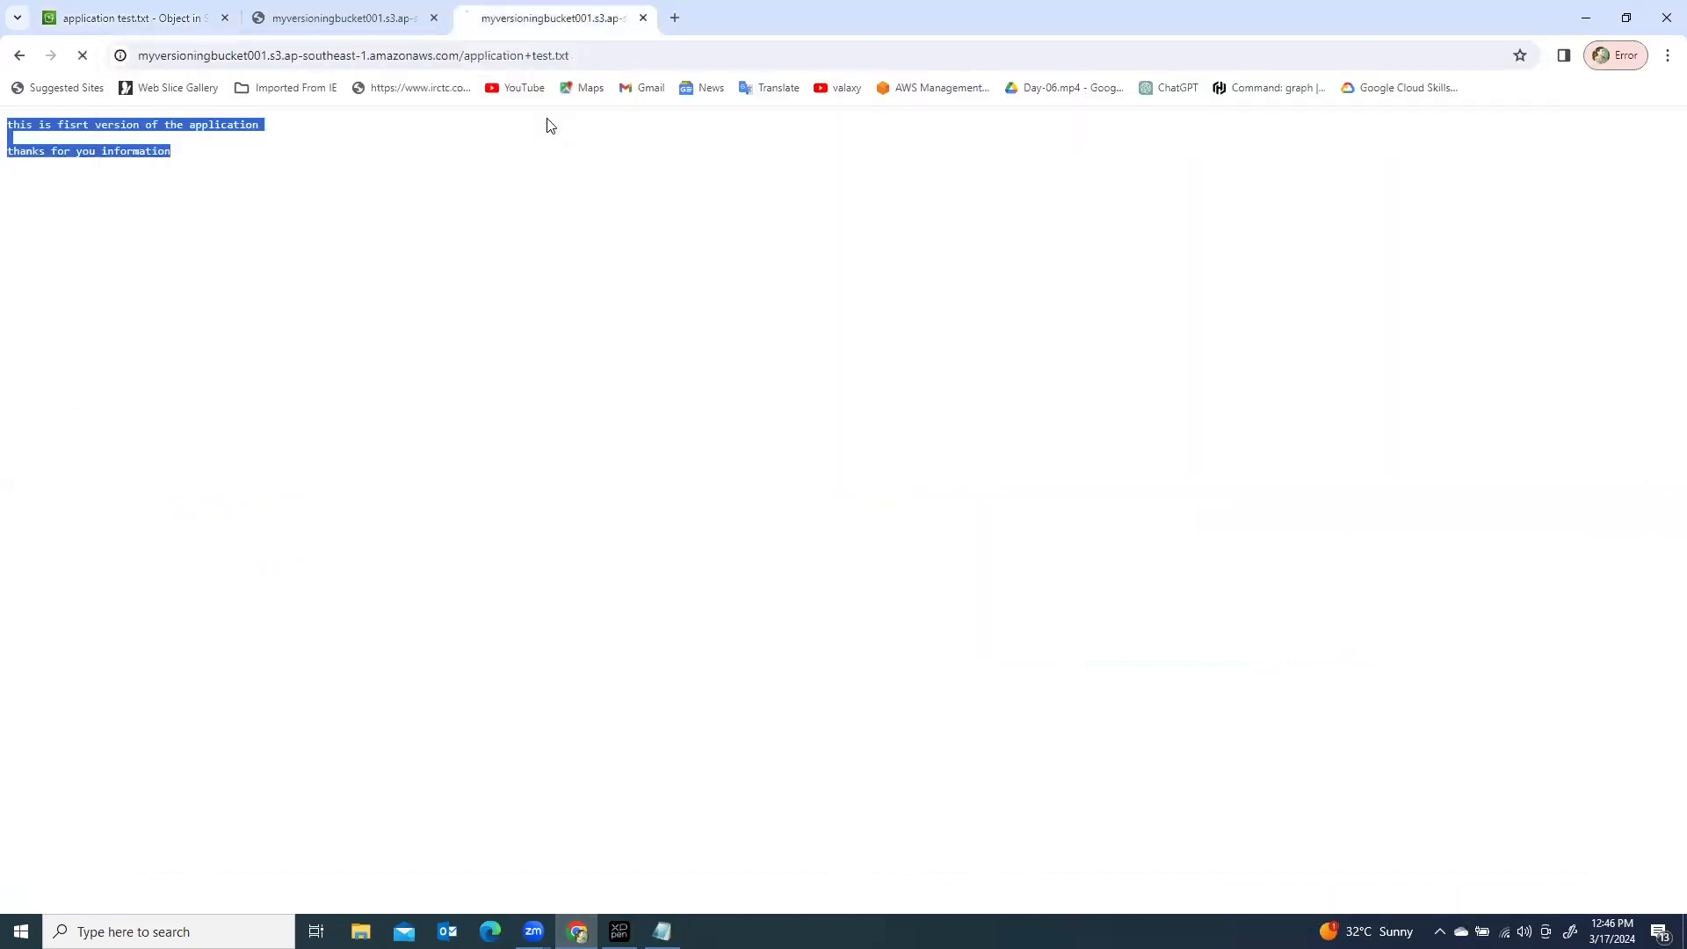
{"action": "left_click_drag", "start_coordinate": [250, 180], "coordinate": [3, 128]}
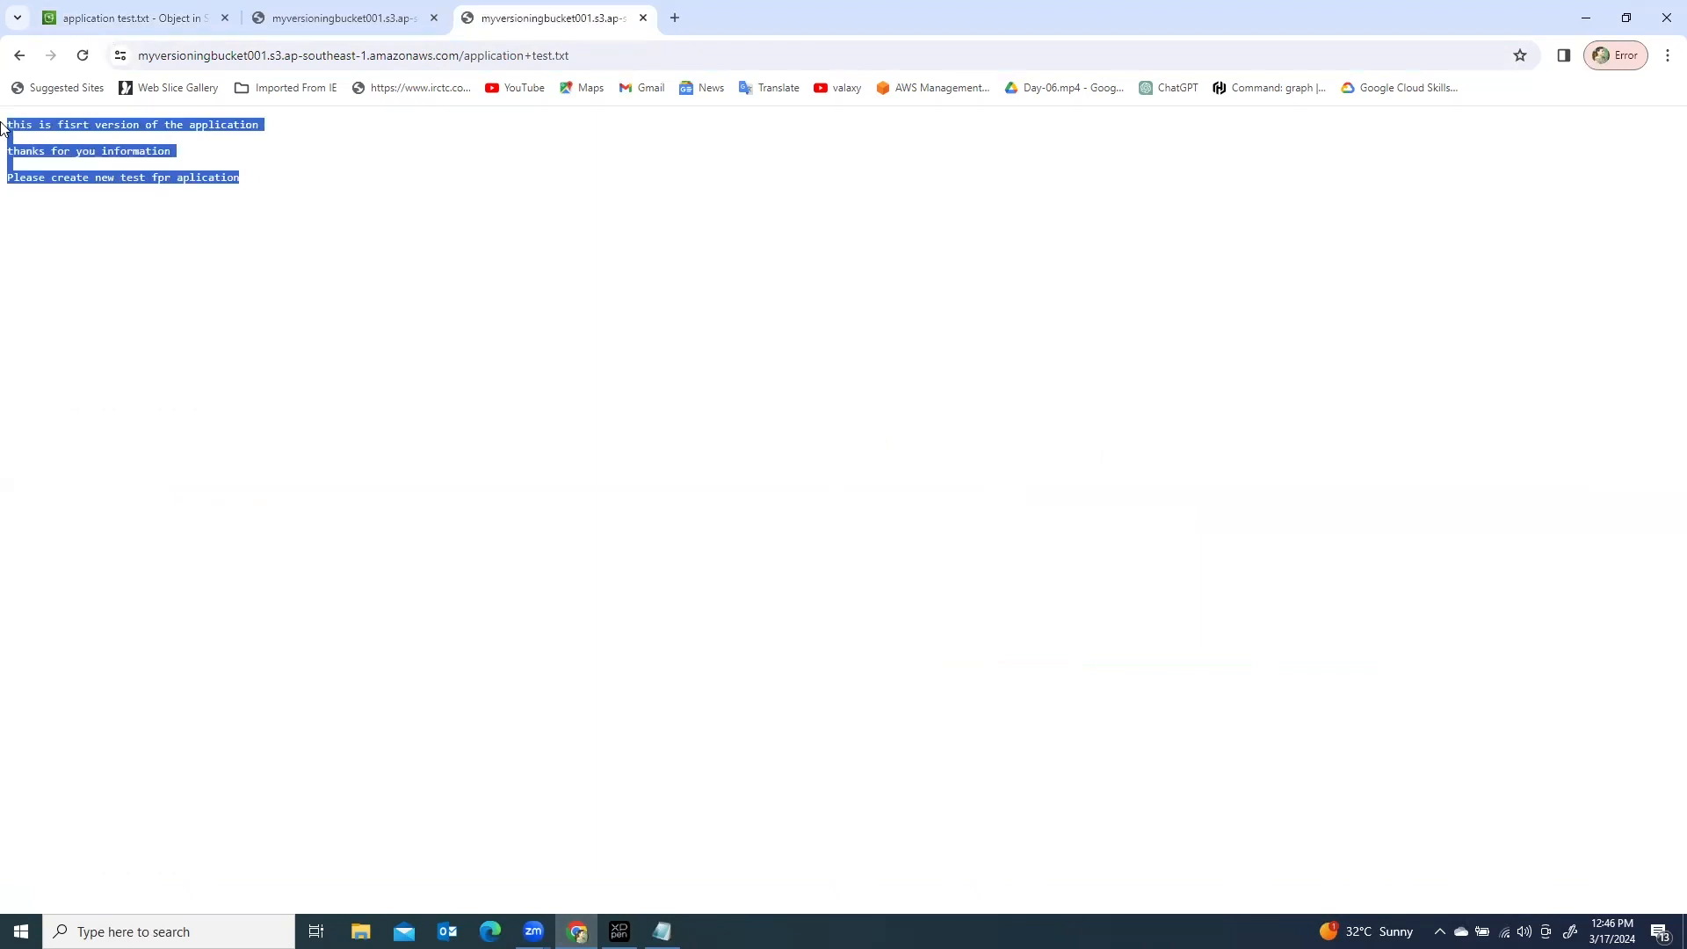
{"action": "left_click", "coordinate": [99, 18]}
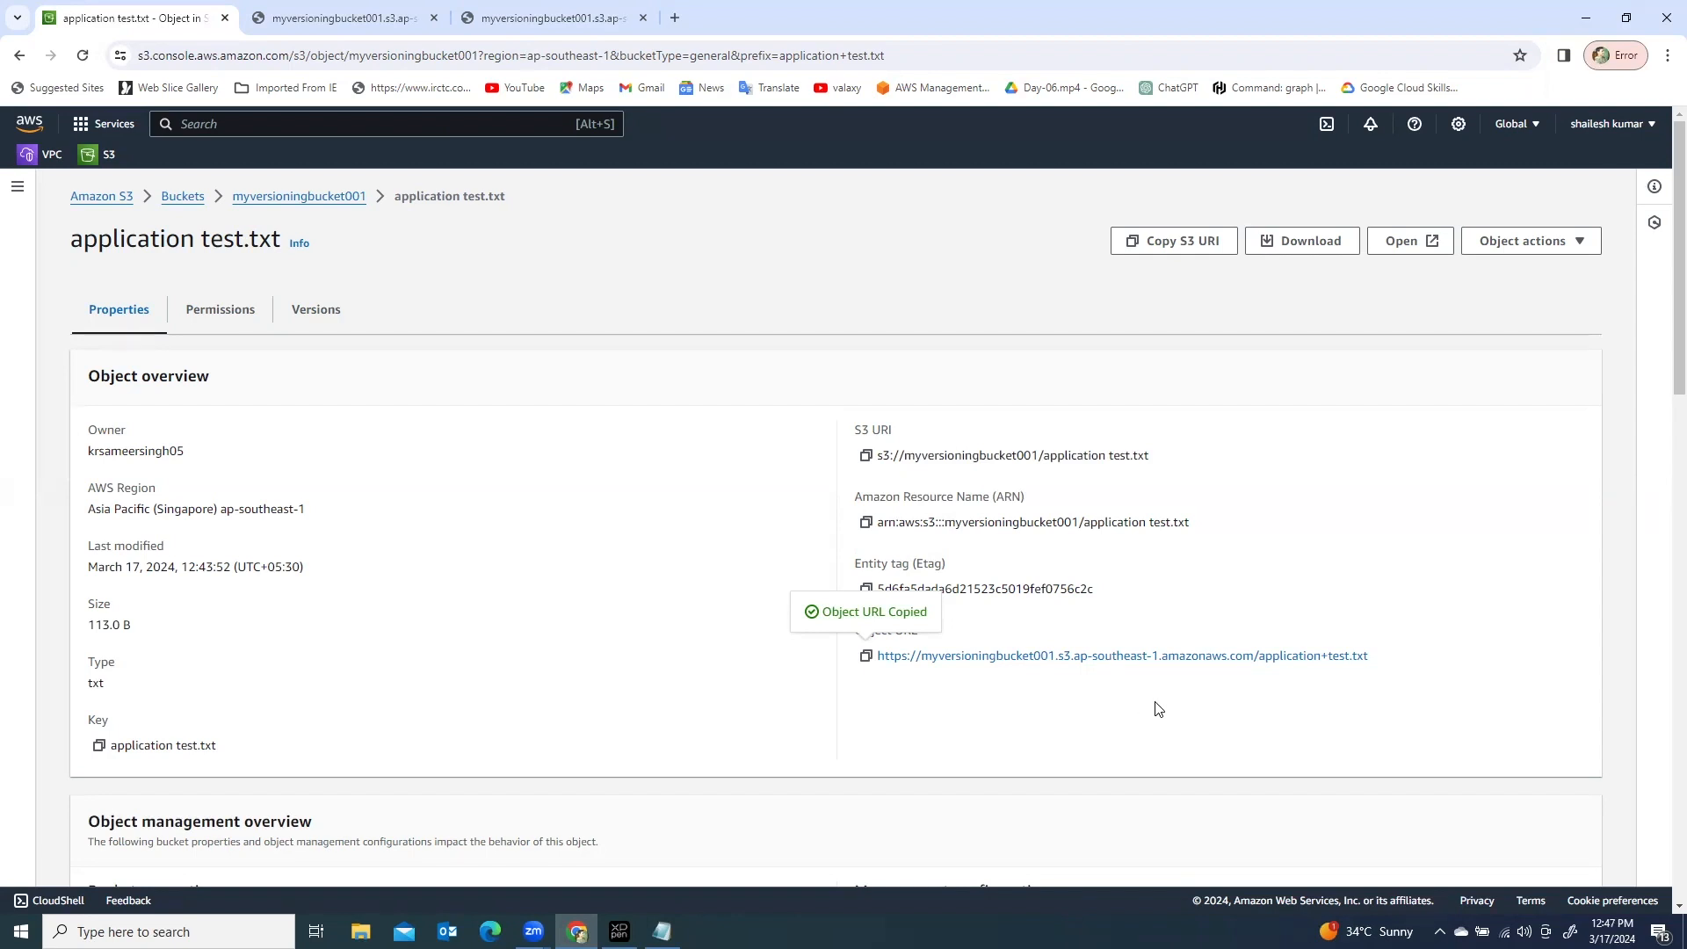
Step: Delete application test.txt from myversioningbucket001, confirming with "delete", and close the deletion status
{"action": "left_click", "coordinate": [182, 196]}
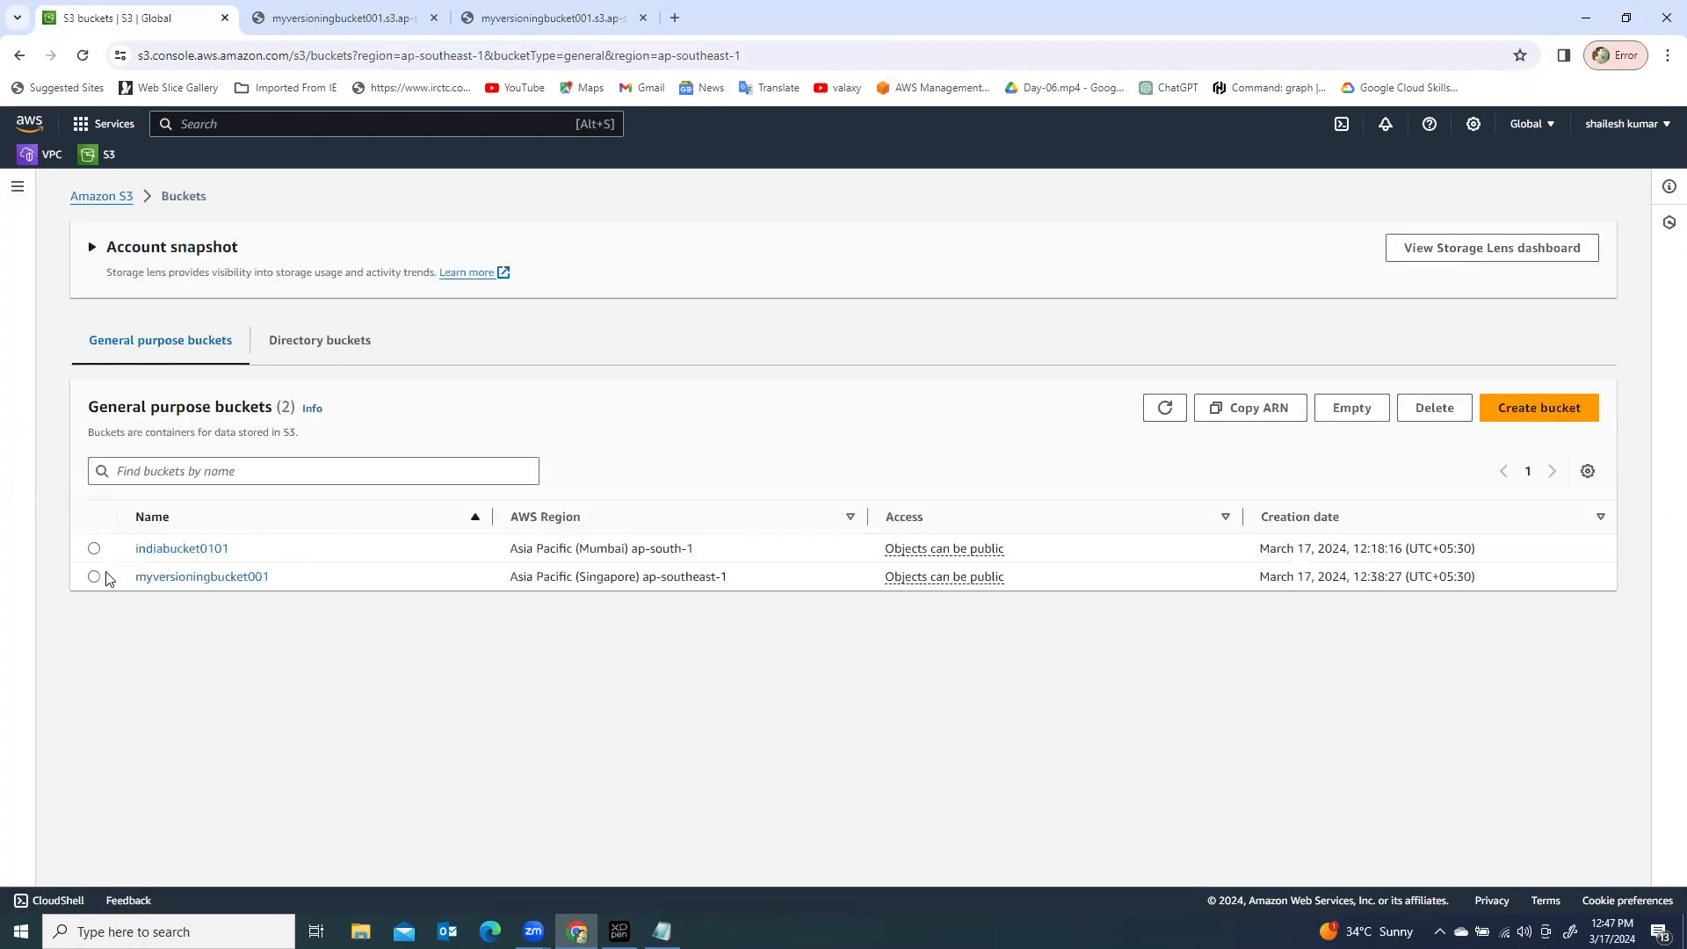
{"action": "left_click", "coordinate": [168, 580]}
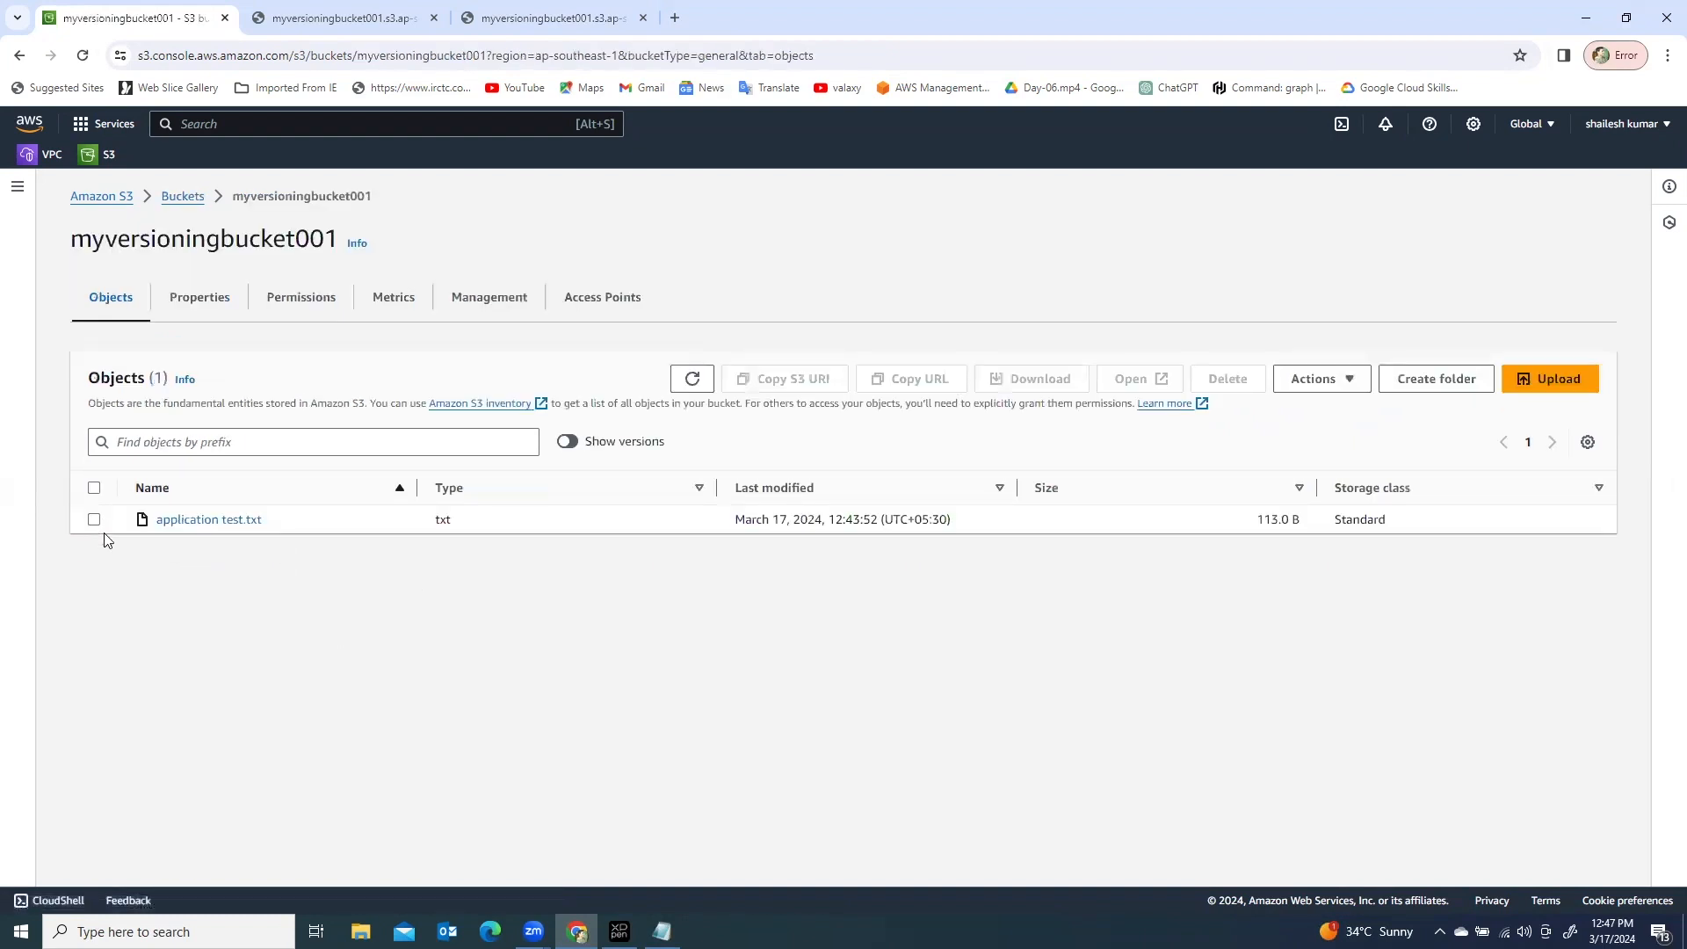
{"action": "left_click", "coordinate": [94, 519]}
{"action": "left_click", "coordinate": [1235, 385]}
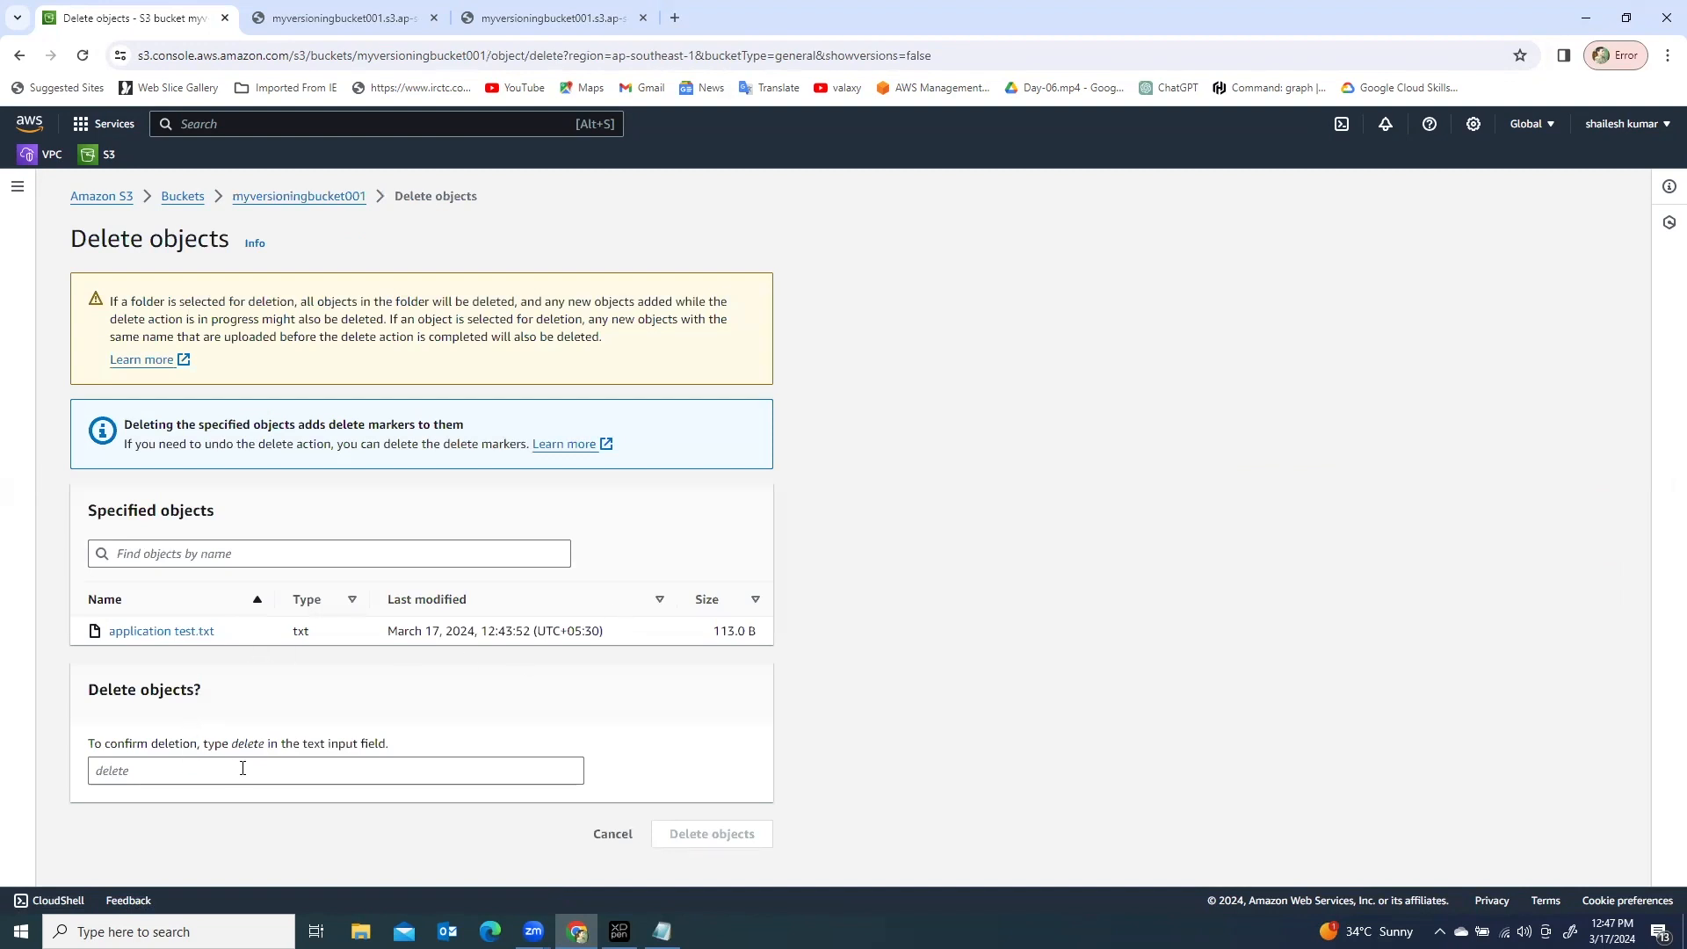
{"action": "left_click", "coordinate": [239, 749]}
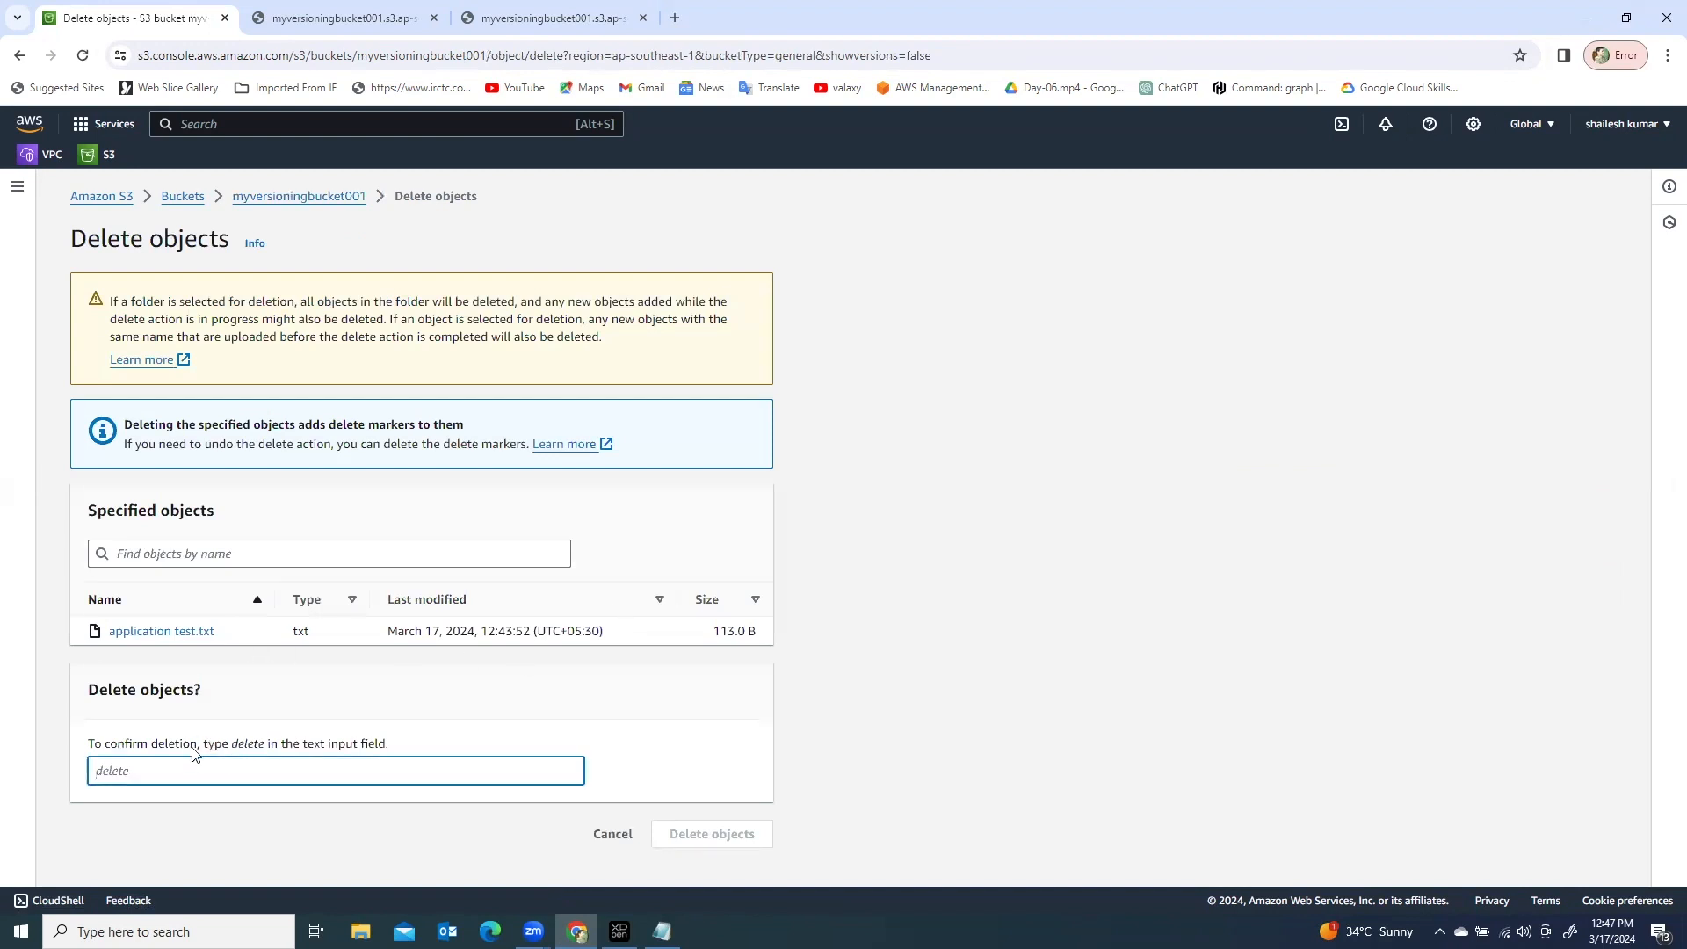
{"action": "type", "text": "delete"}
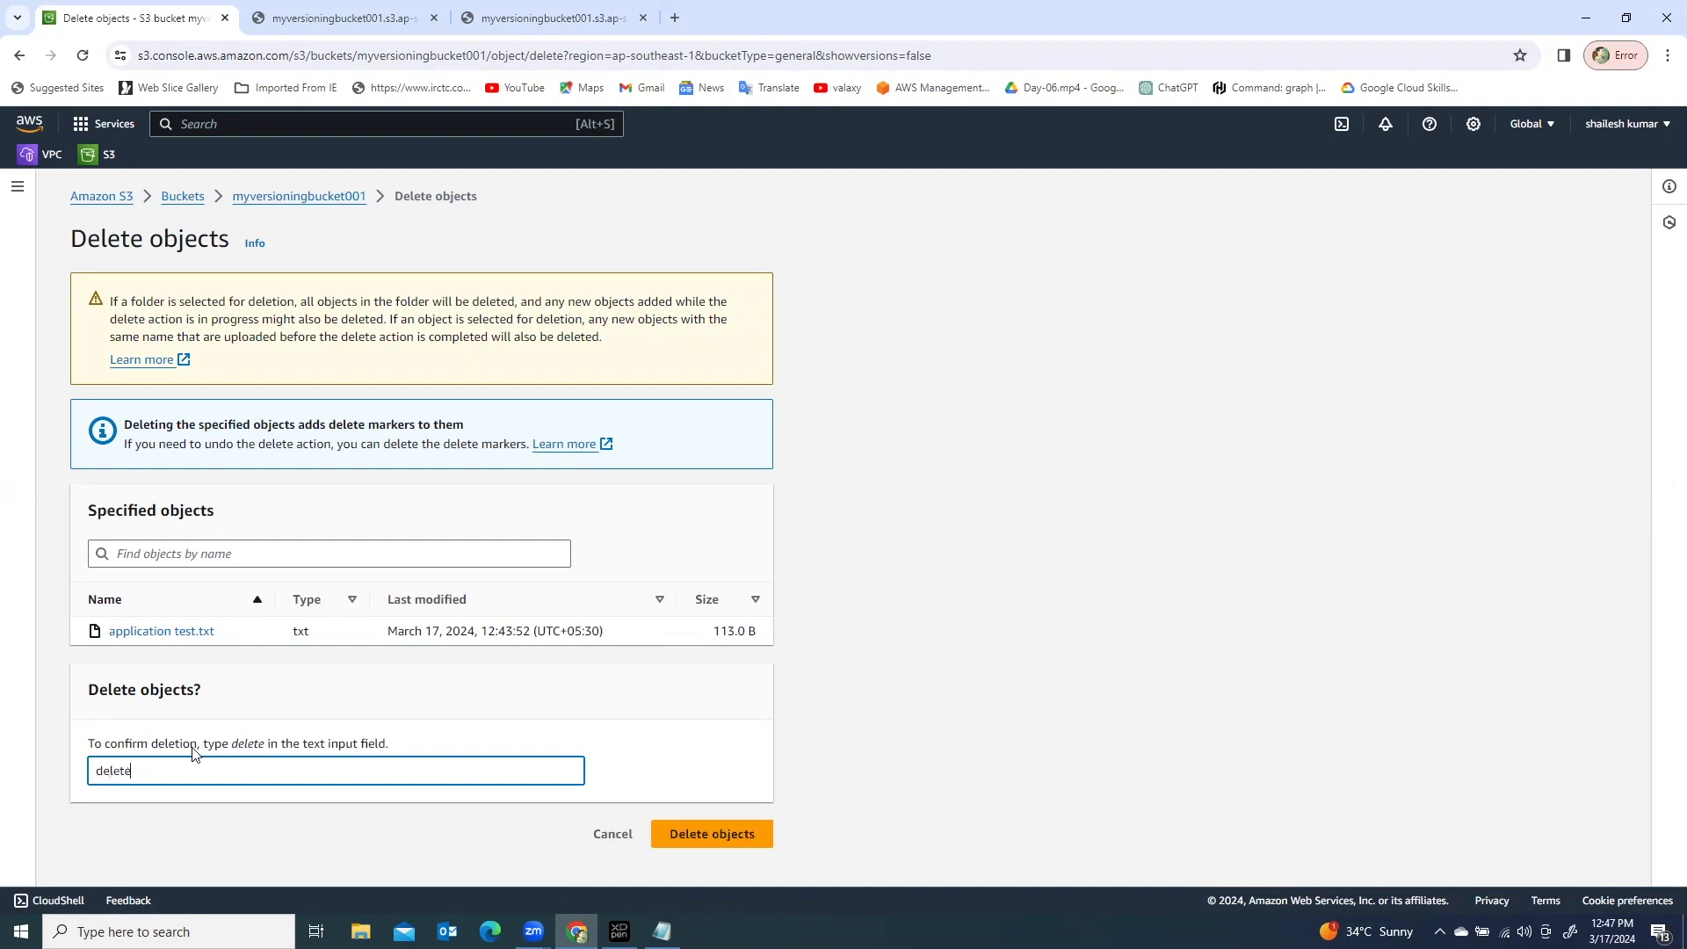
{"action": "left_click", "coordinate": [681, 835]}
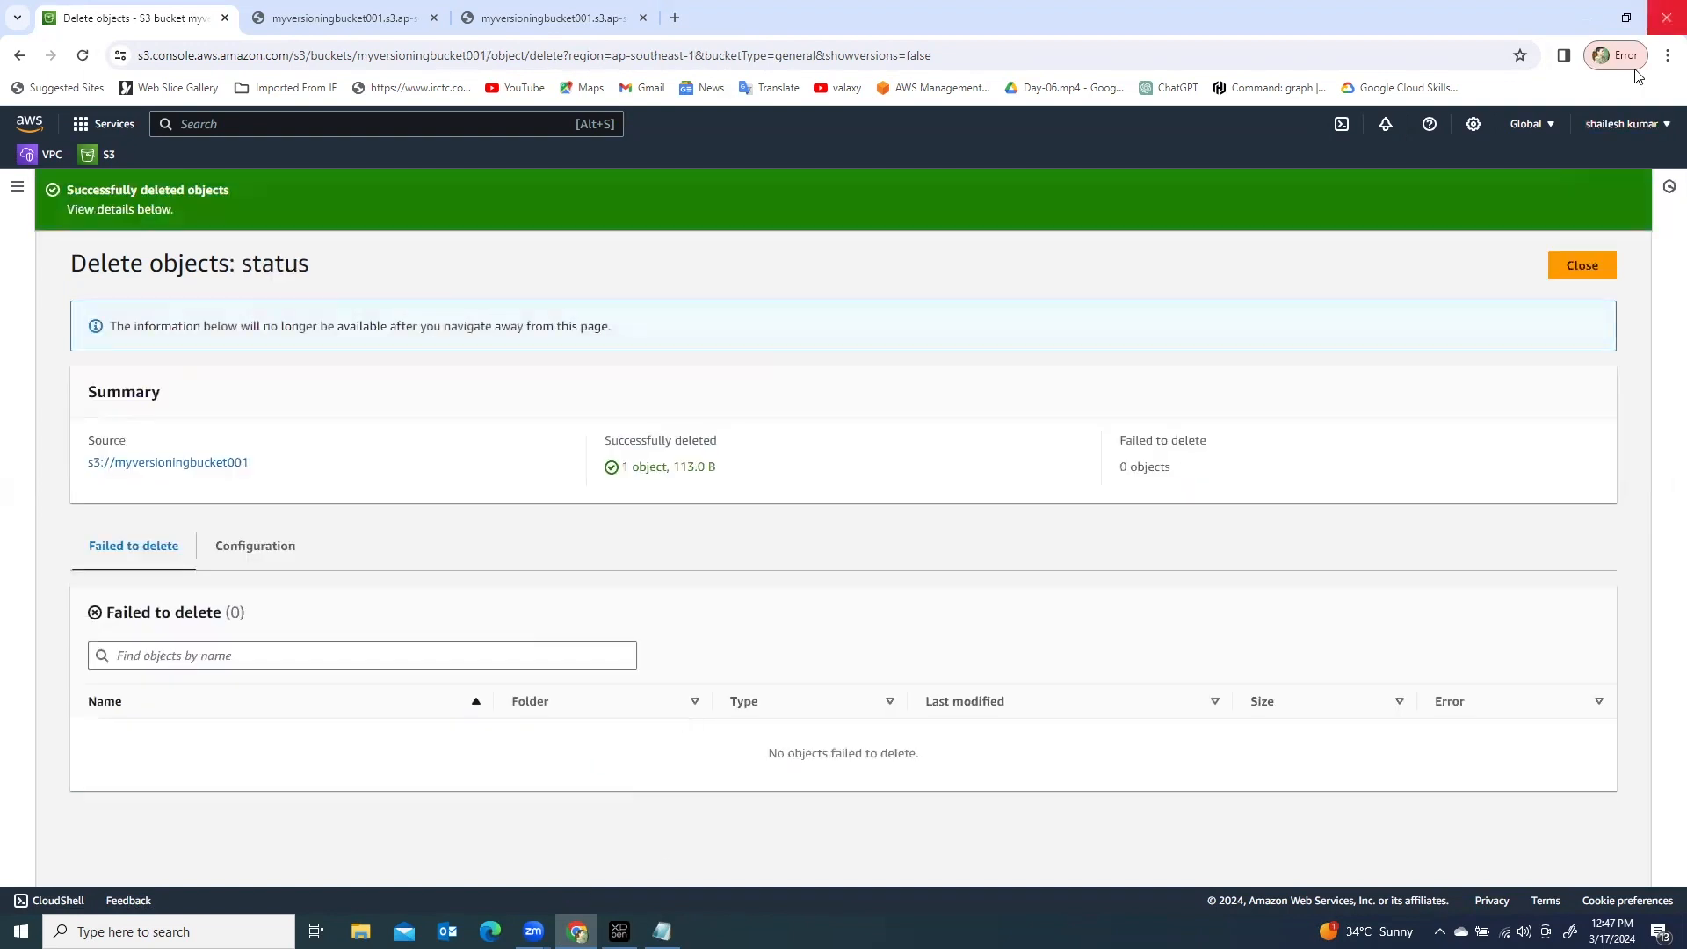
{"action": "left_click", "coordinate": [1582, 265]}
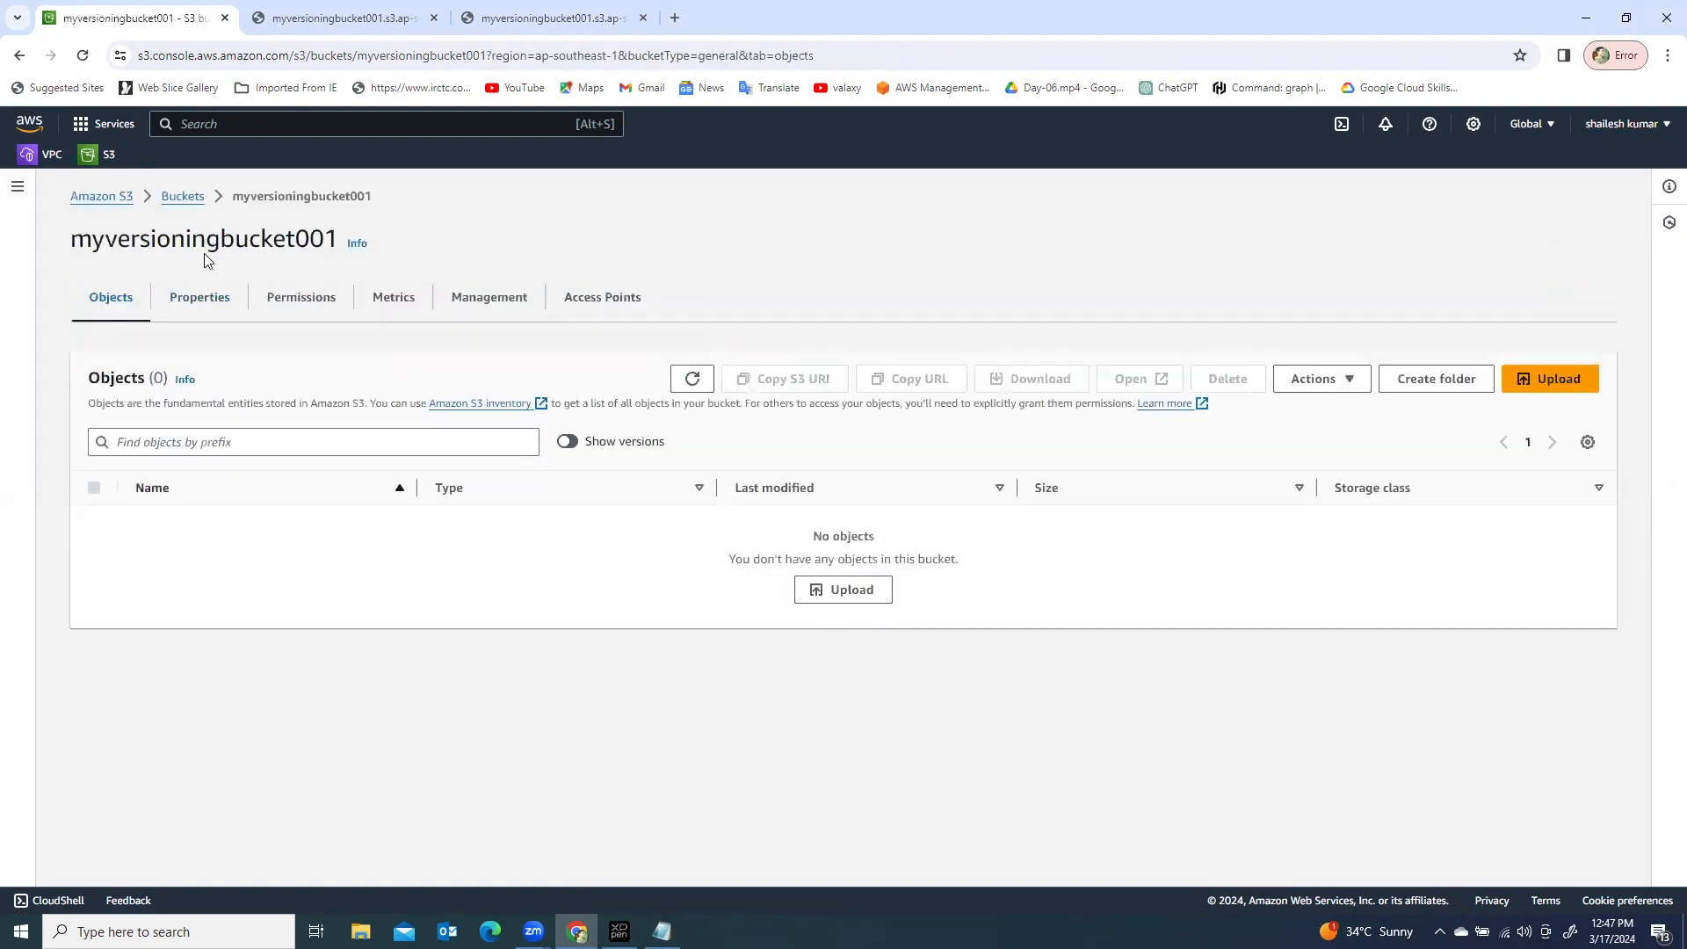
Step: Check the object lists of indiabucket0101 and myversioningbucket001 and return to the bucket list
{"action": "left_click", "coordinate": [183, 197]}
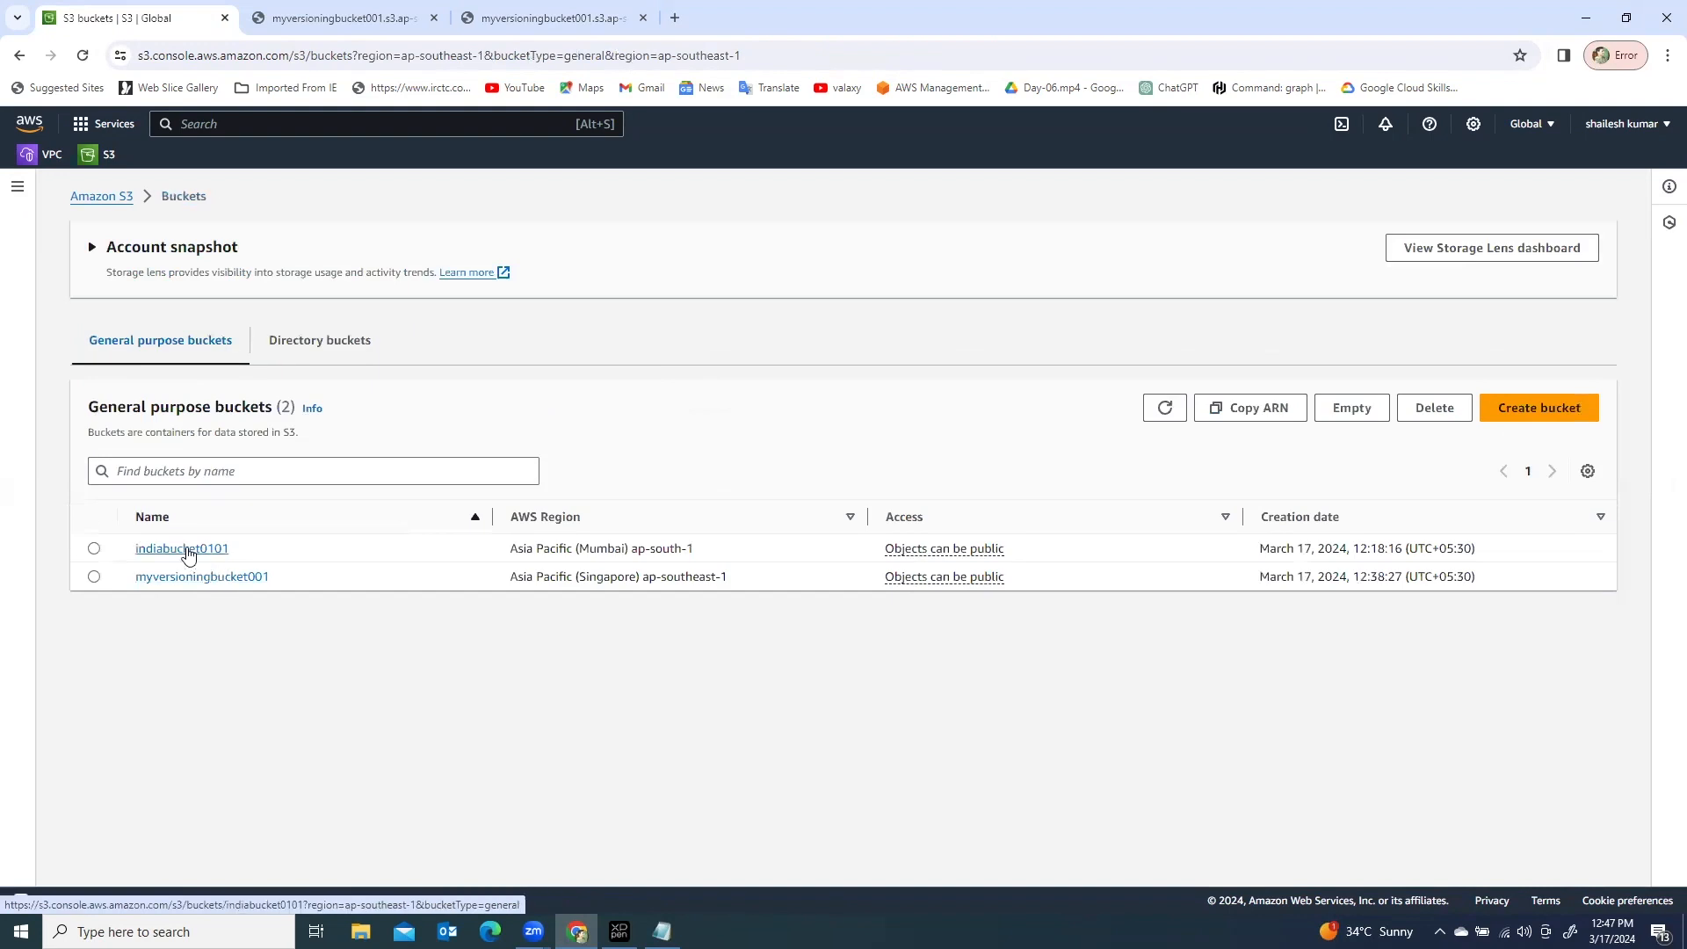
{"action": "left_click", "coordinate": [188, 550]}
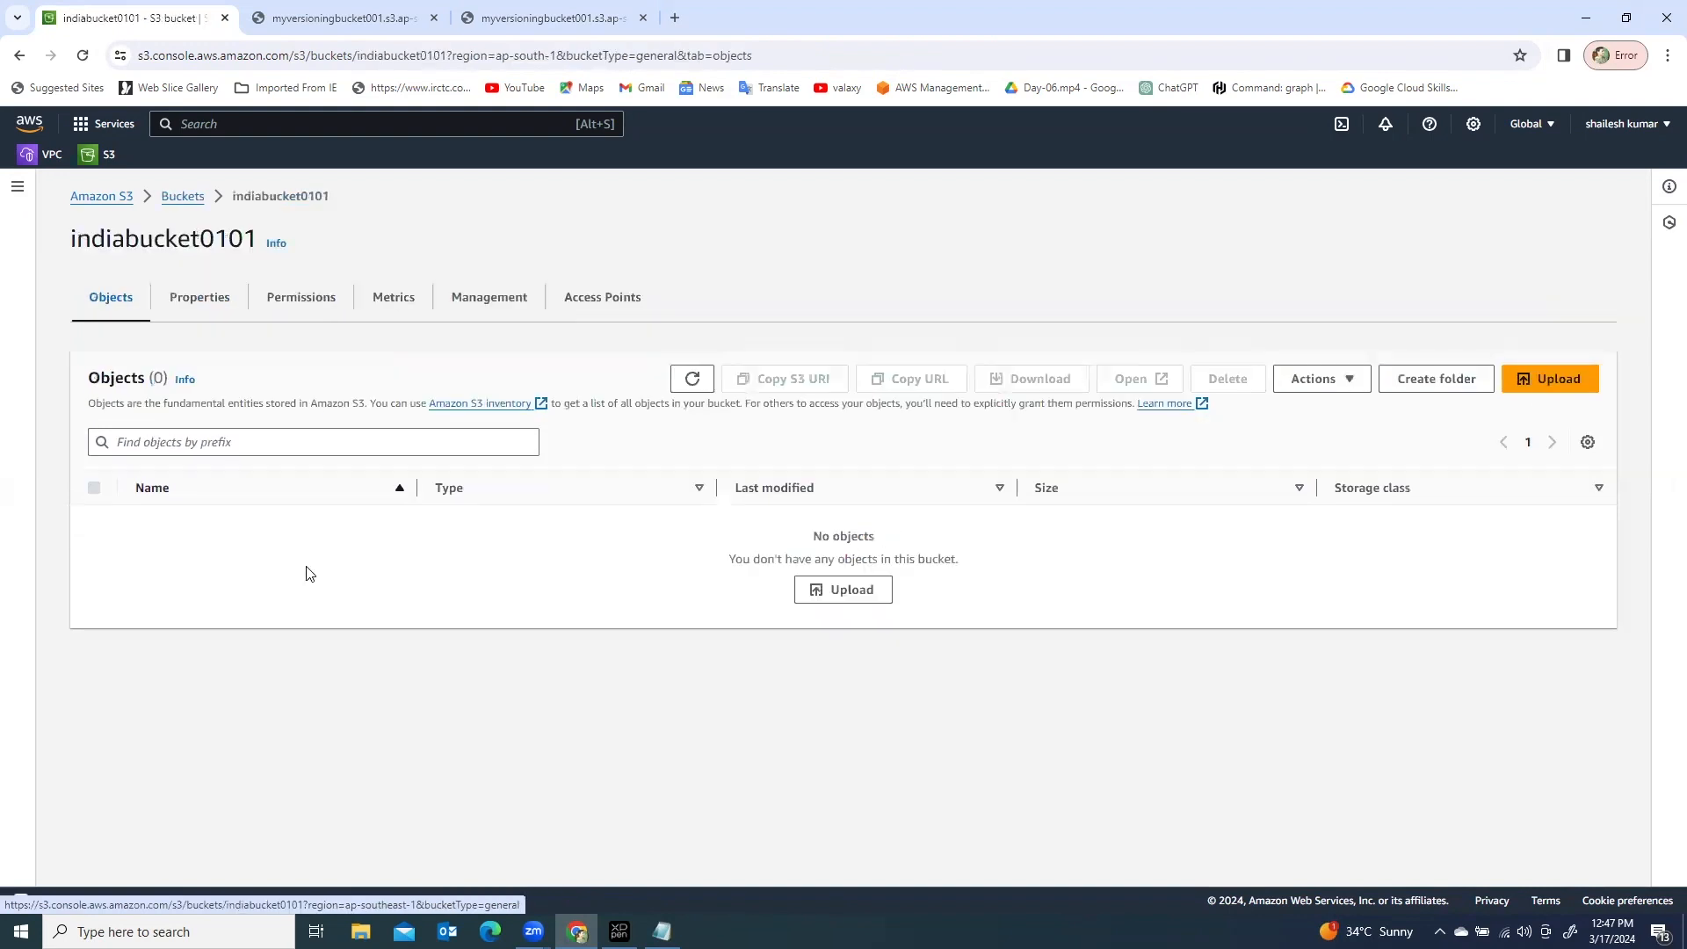
{"action": "left_click", "coordinate": [183, 197]}
{"action": "left_click", "coordinate": [174, 580]}
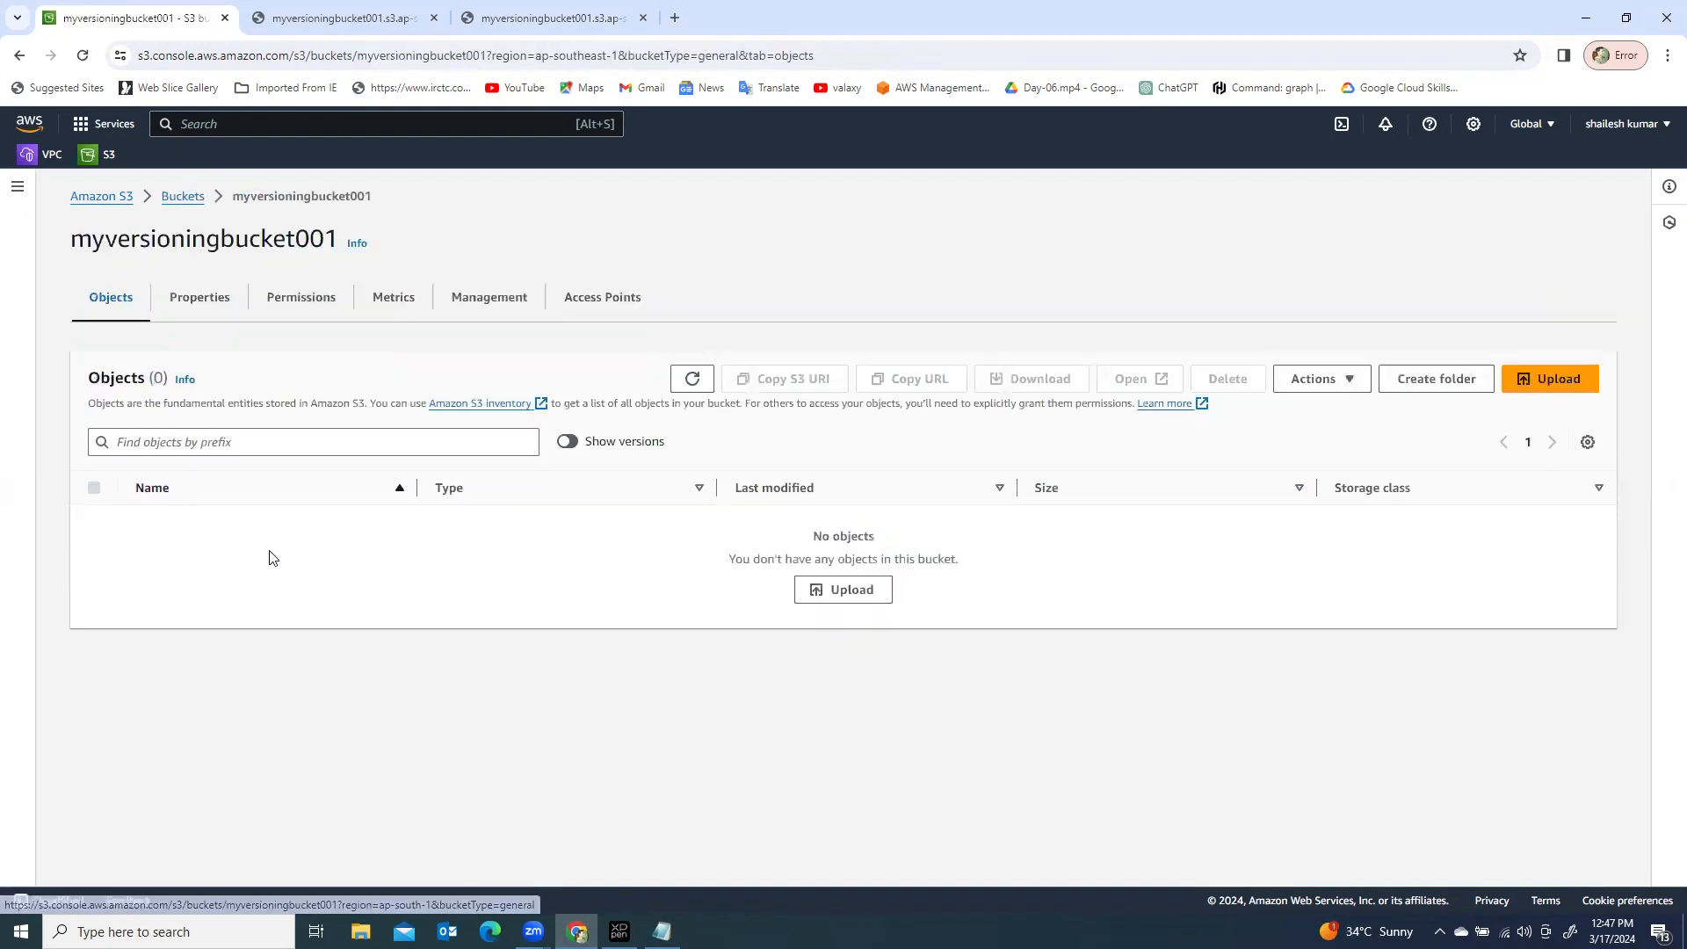
{"action": "left_click", "coordinate": [183, 197]}
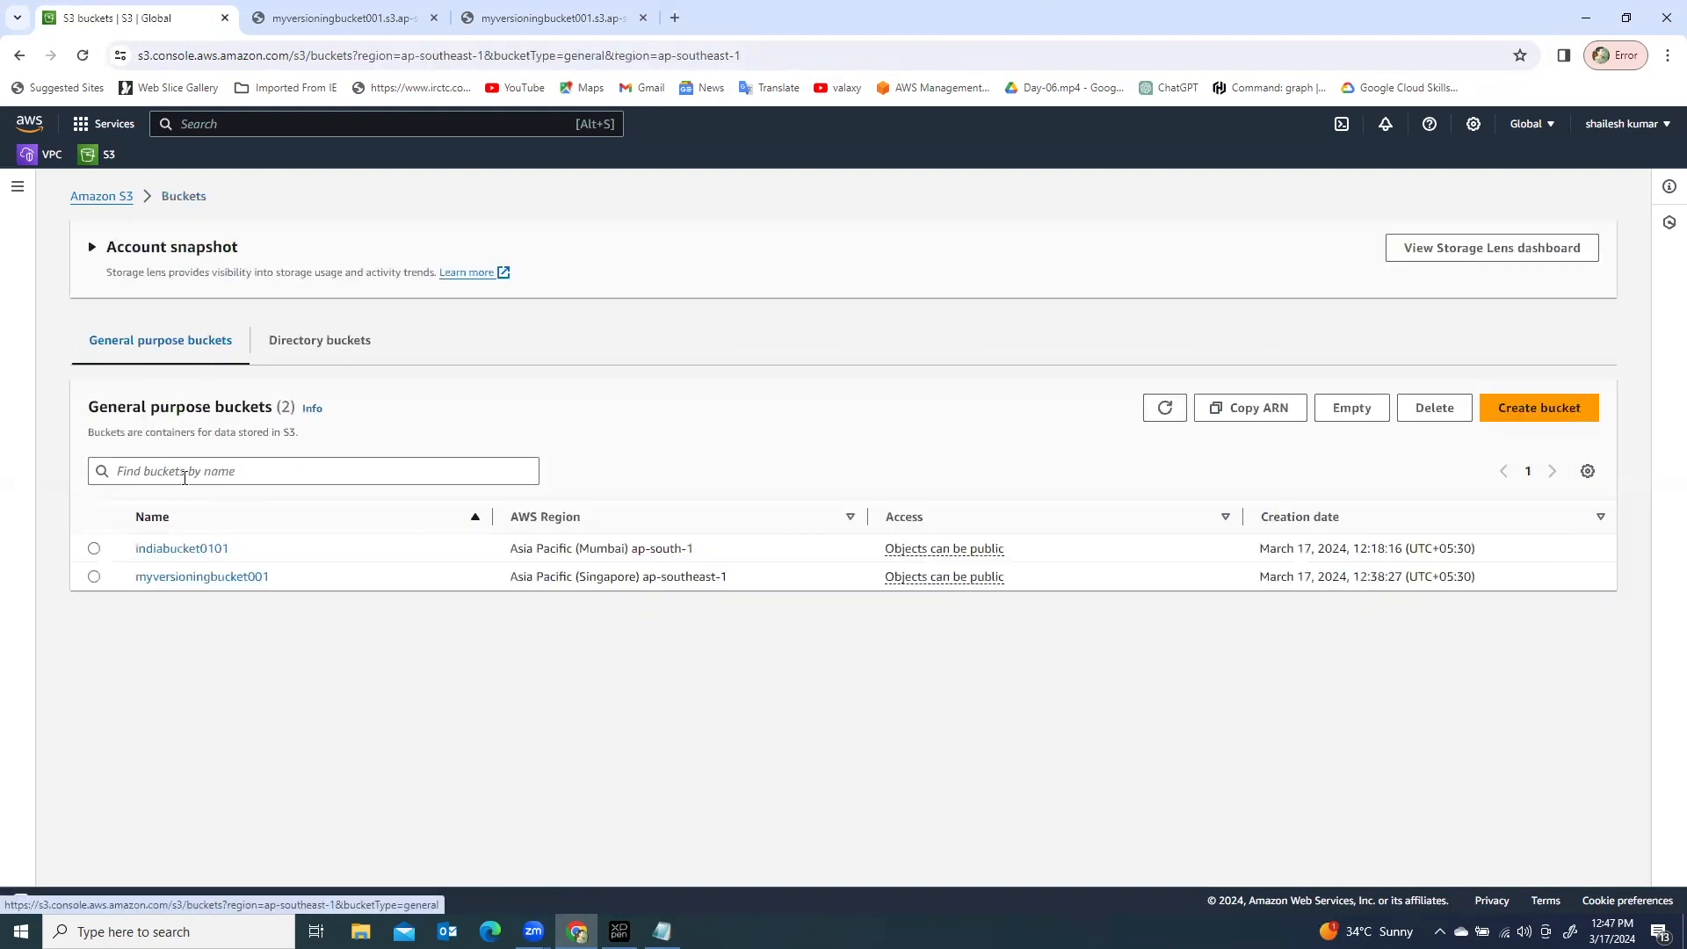
Step: Start deleting myversioningbucket001, empty it from there with the confirmation "permanently delete", and exit the status page
{"action": "left_click", "coordinate": [94, 577]}
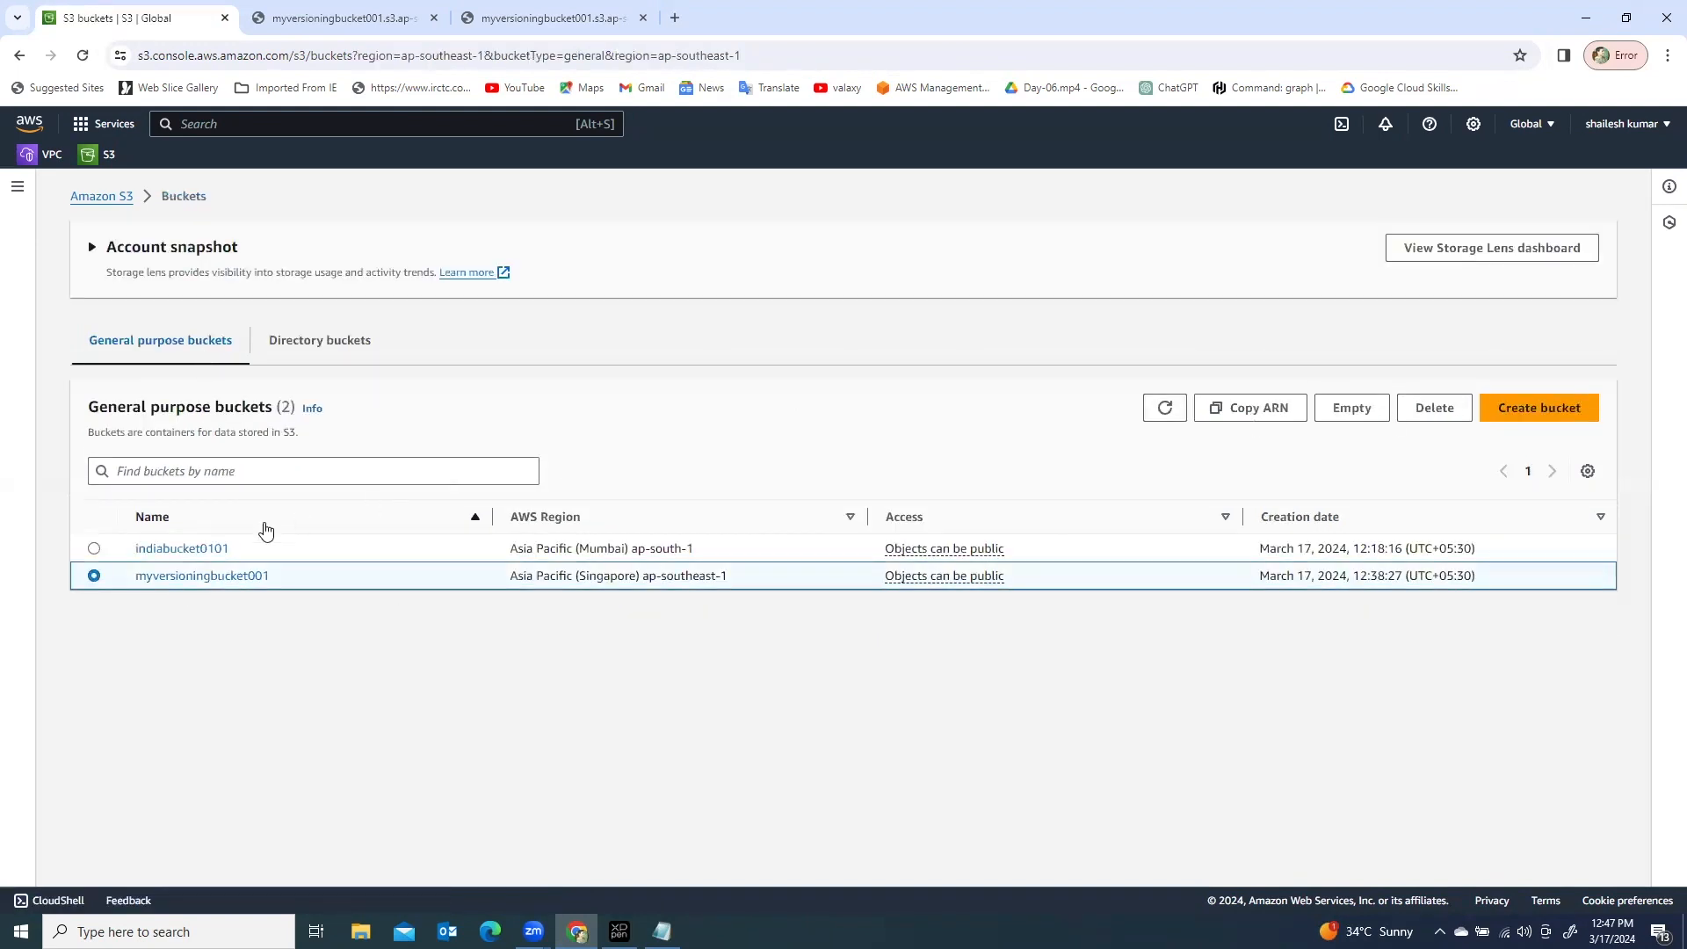
{"action": "left_click", "coordinate": [1435, 408]}
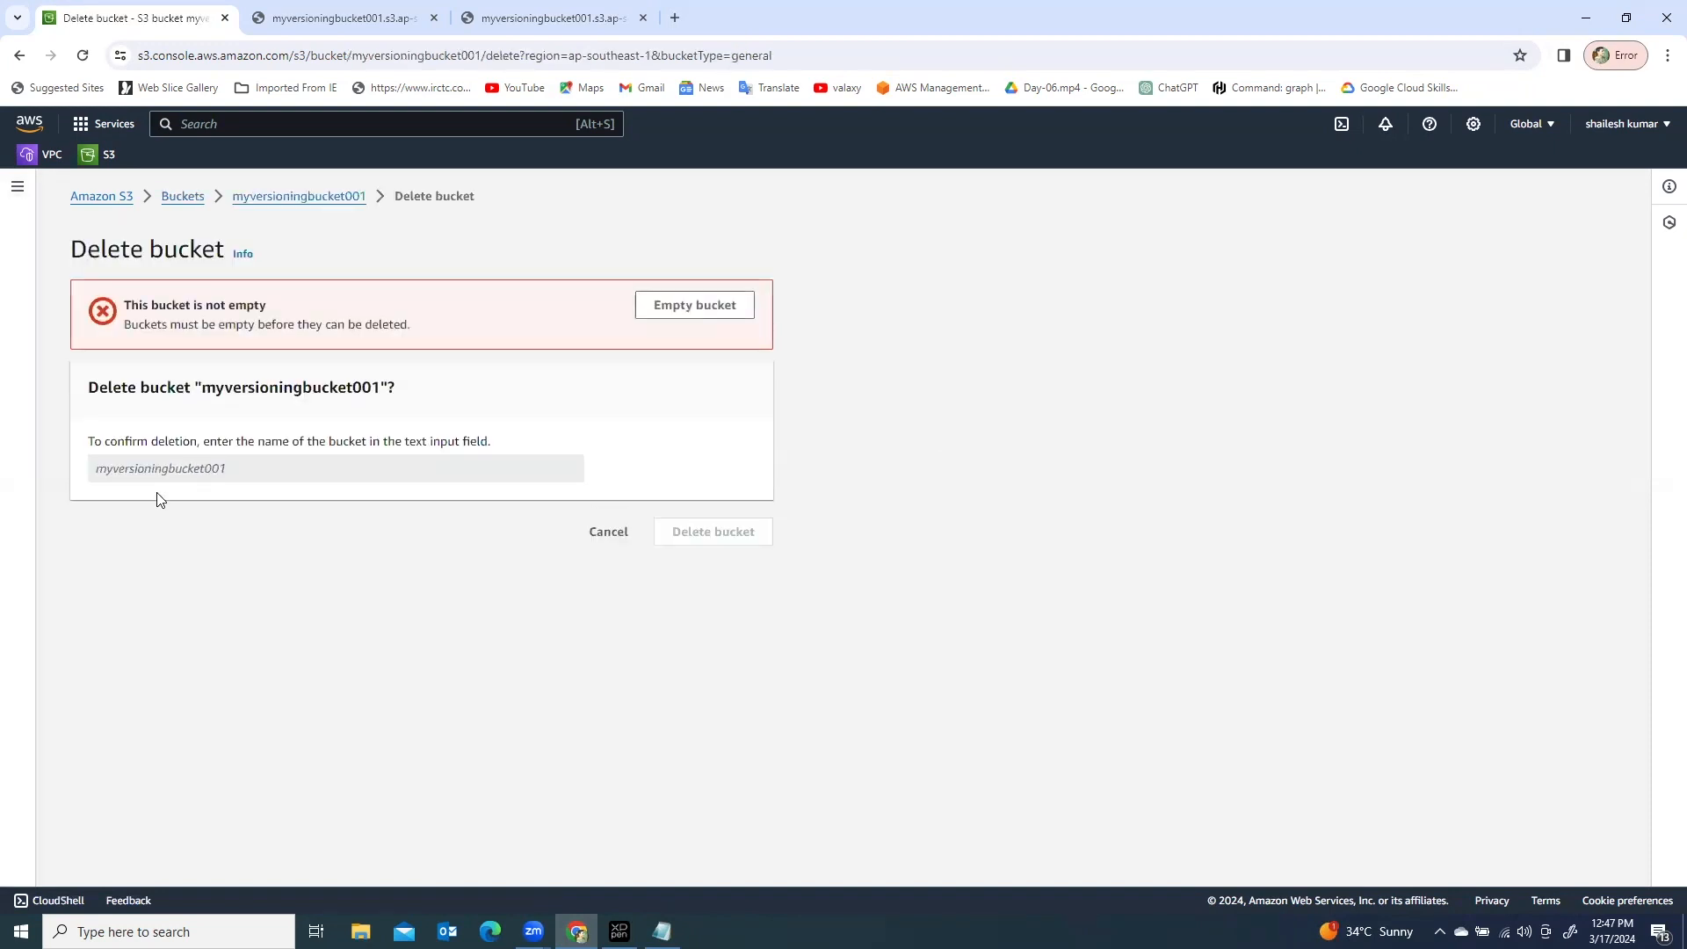
{"action": "left_click", "coordinate": [693, 308]}
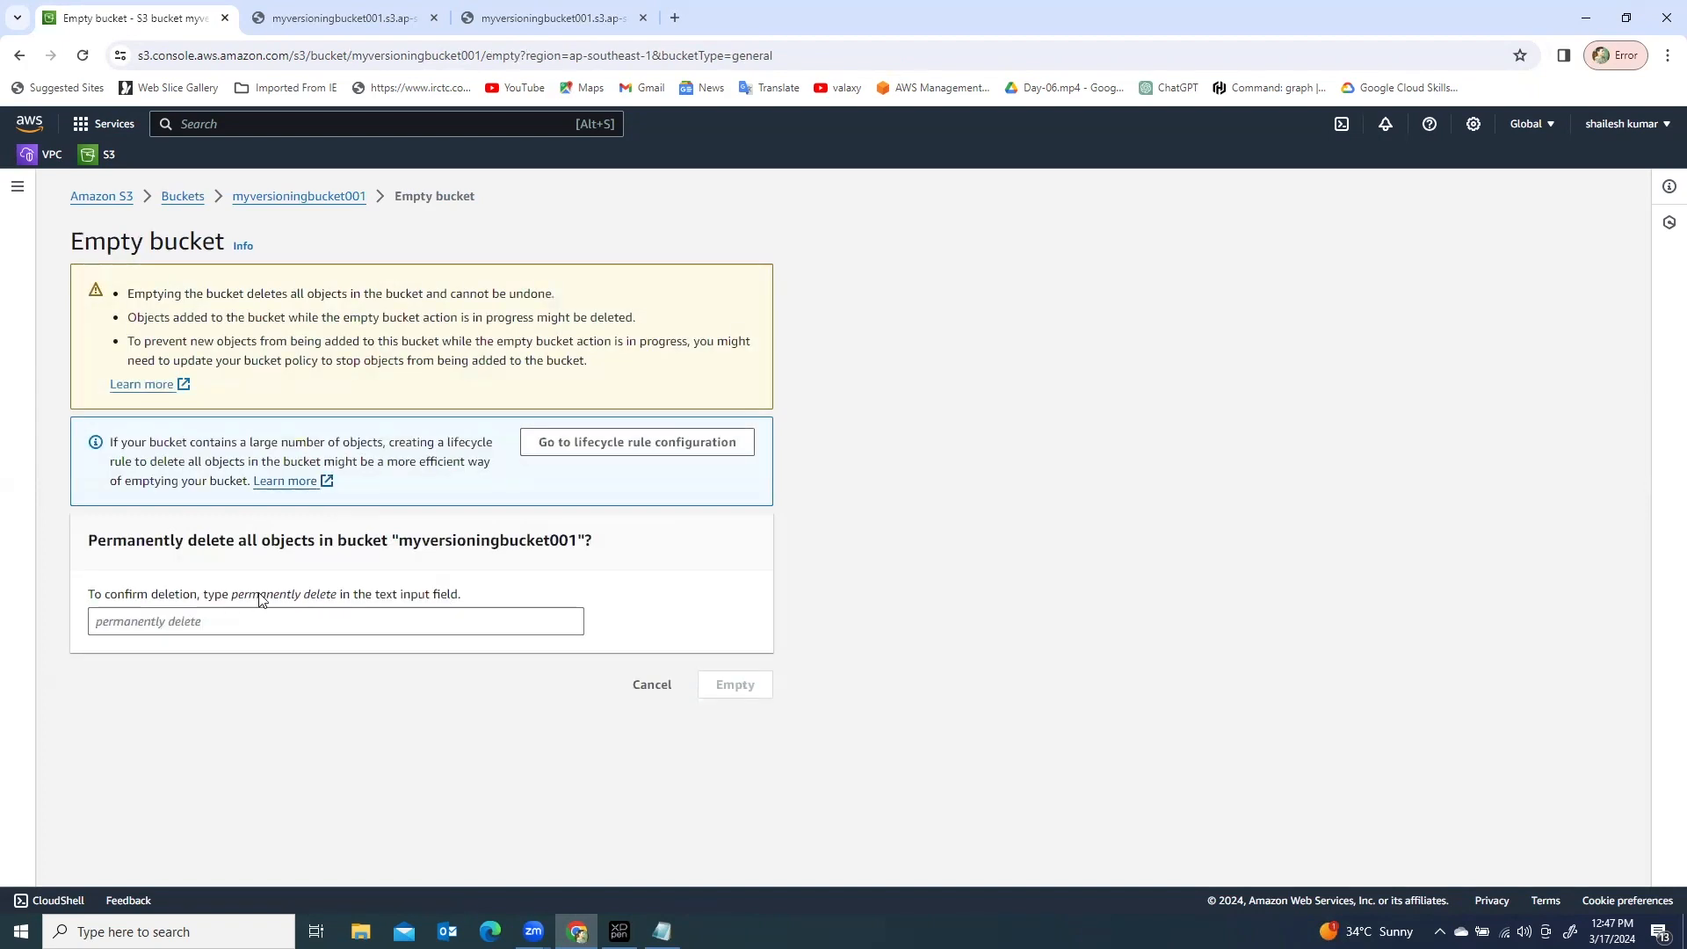
{"action": "left_click_drag", "start_coordinate": [285, 610], "coordinate": [334, 599]}
{"action": "key", "text": "ctrl+c"}
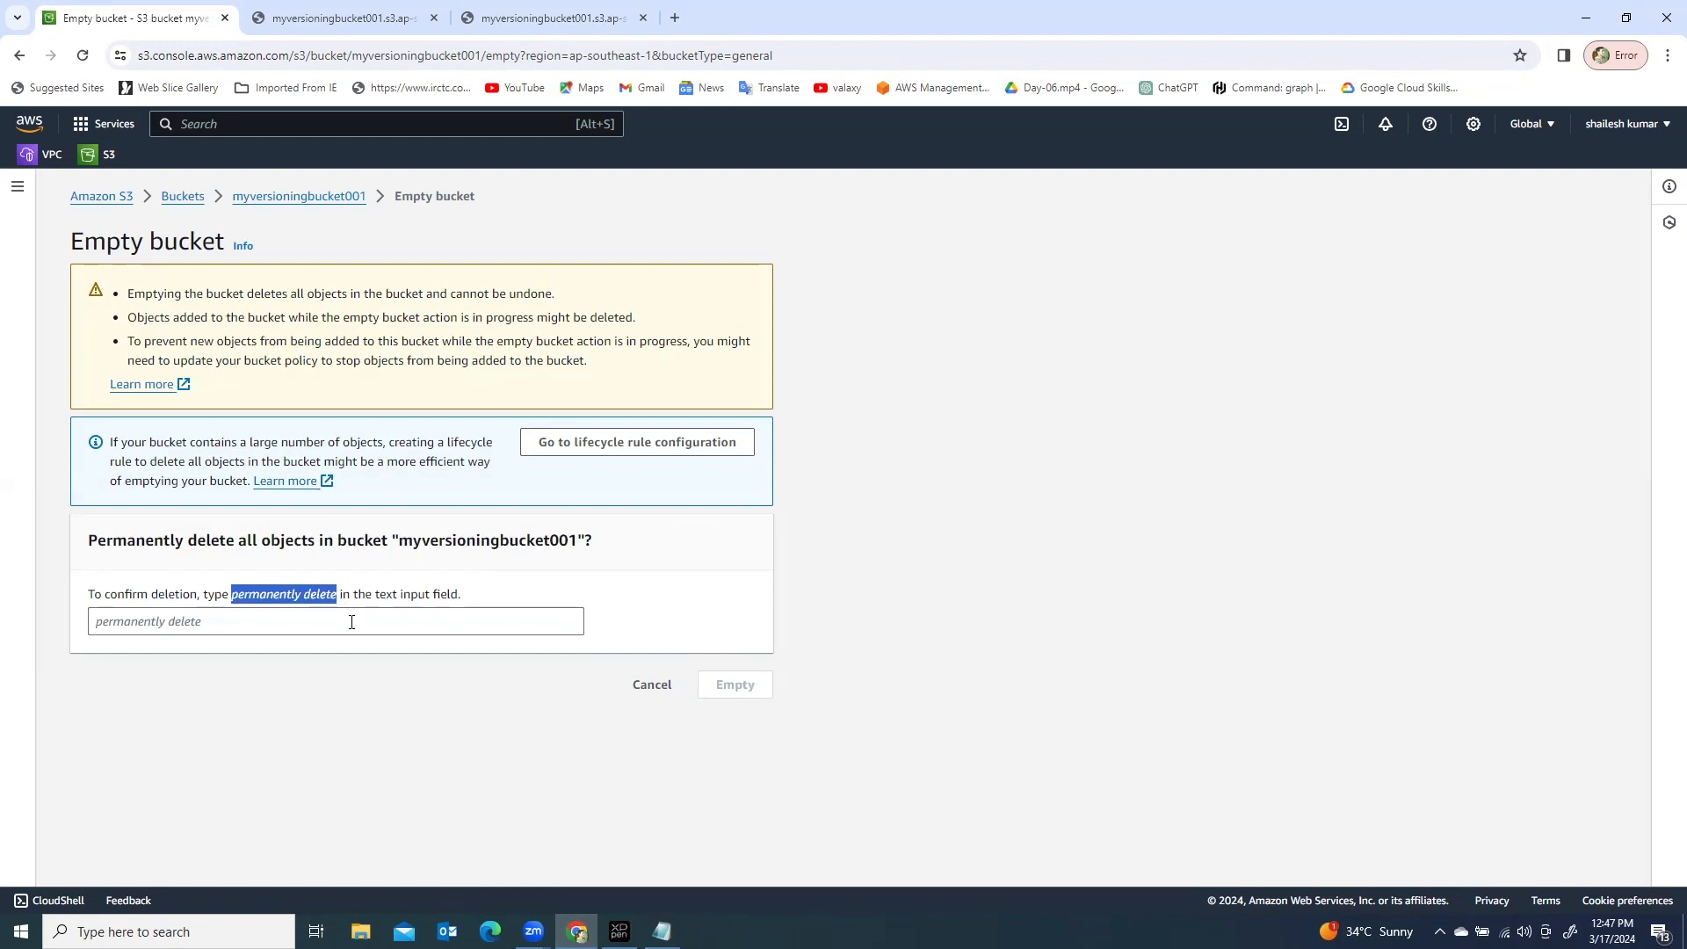
{"action": "left_click", "coordinate": [204, 626]}
{"action": "key", "text": "ctrl+v"}
{"action": "left_click", "coordinate": [722, 687]}
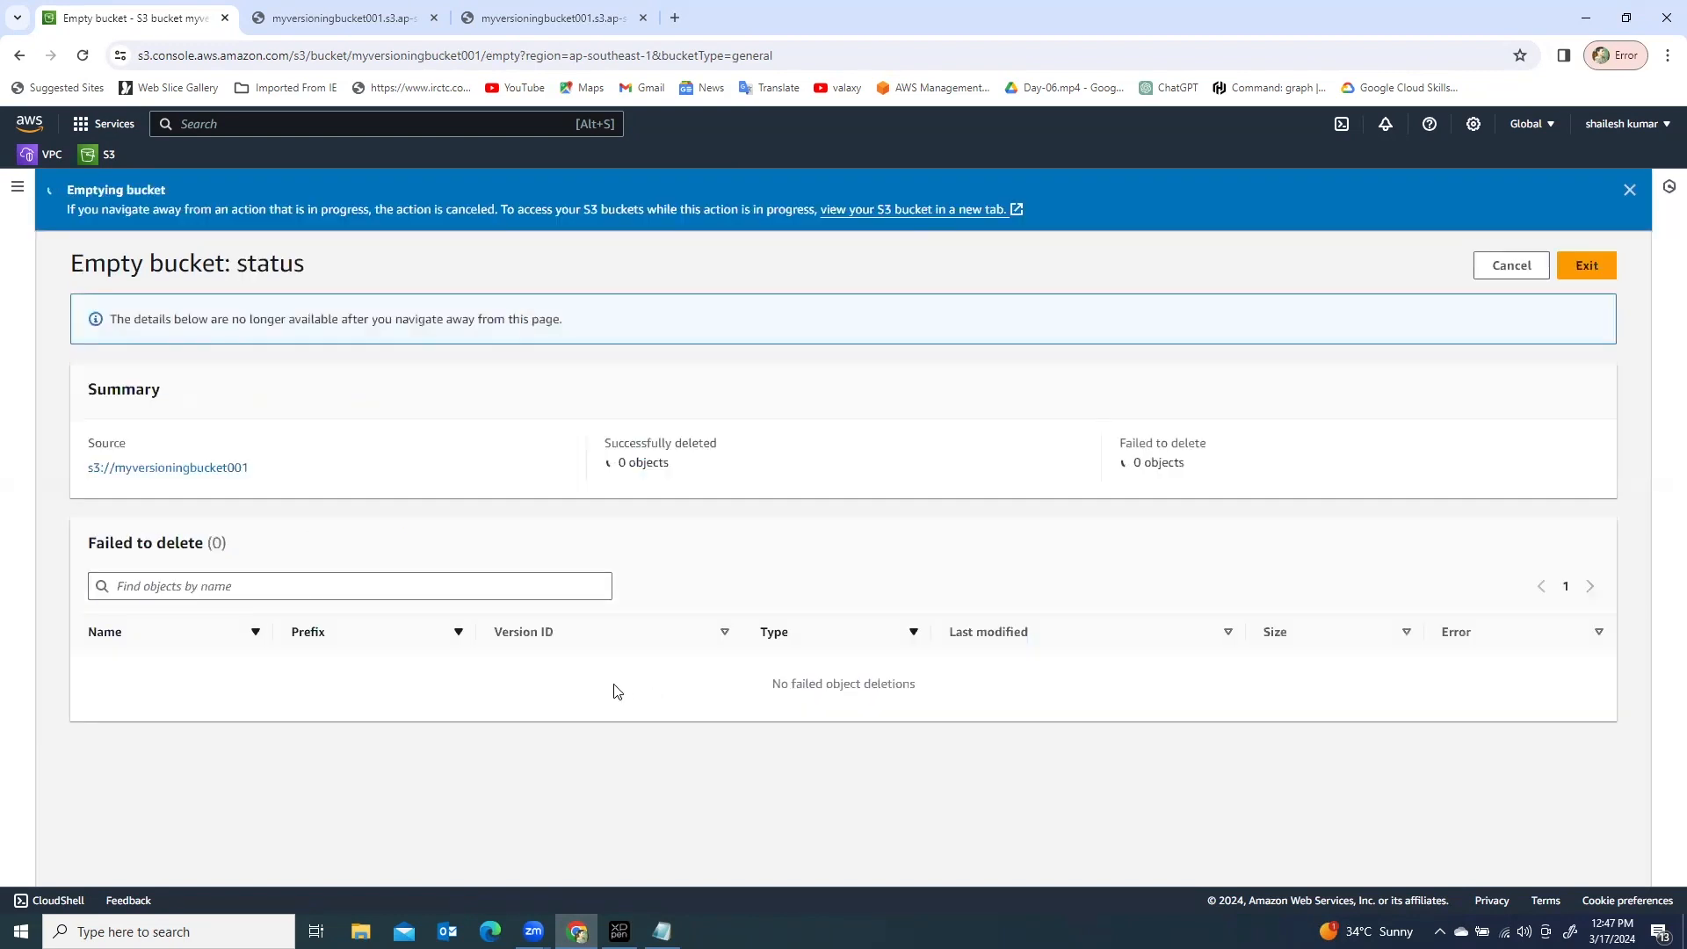
{"action": "left_click", "coordinate": [1585, 272]}
Step: Delete the bucket myversioningbucket001, confirming with its name, and dismiss the notification
{"action": "left_click", "coordinate": [94, 576]}
{"action": "left_click", "coordinate": [1402, 410]}
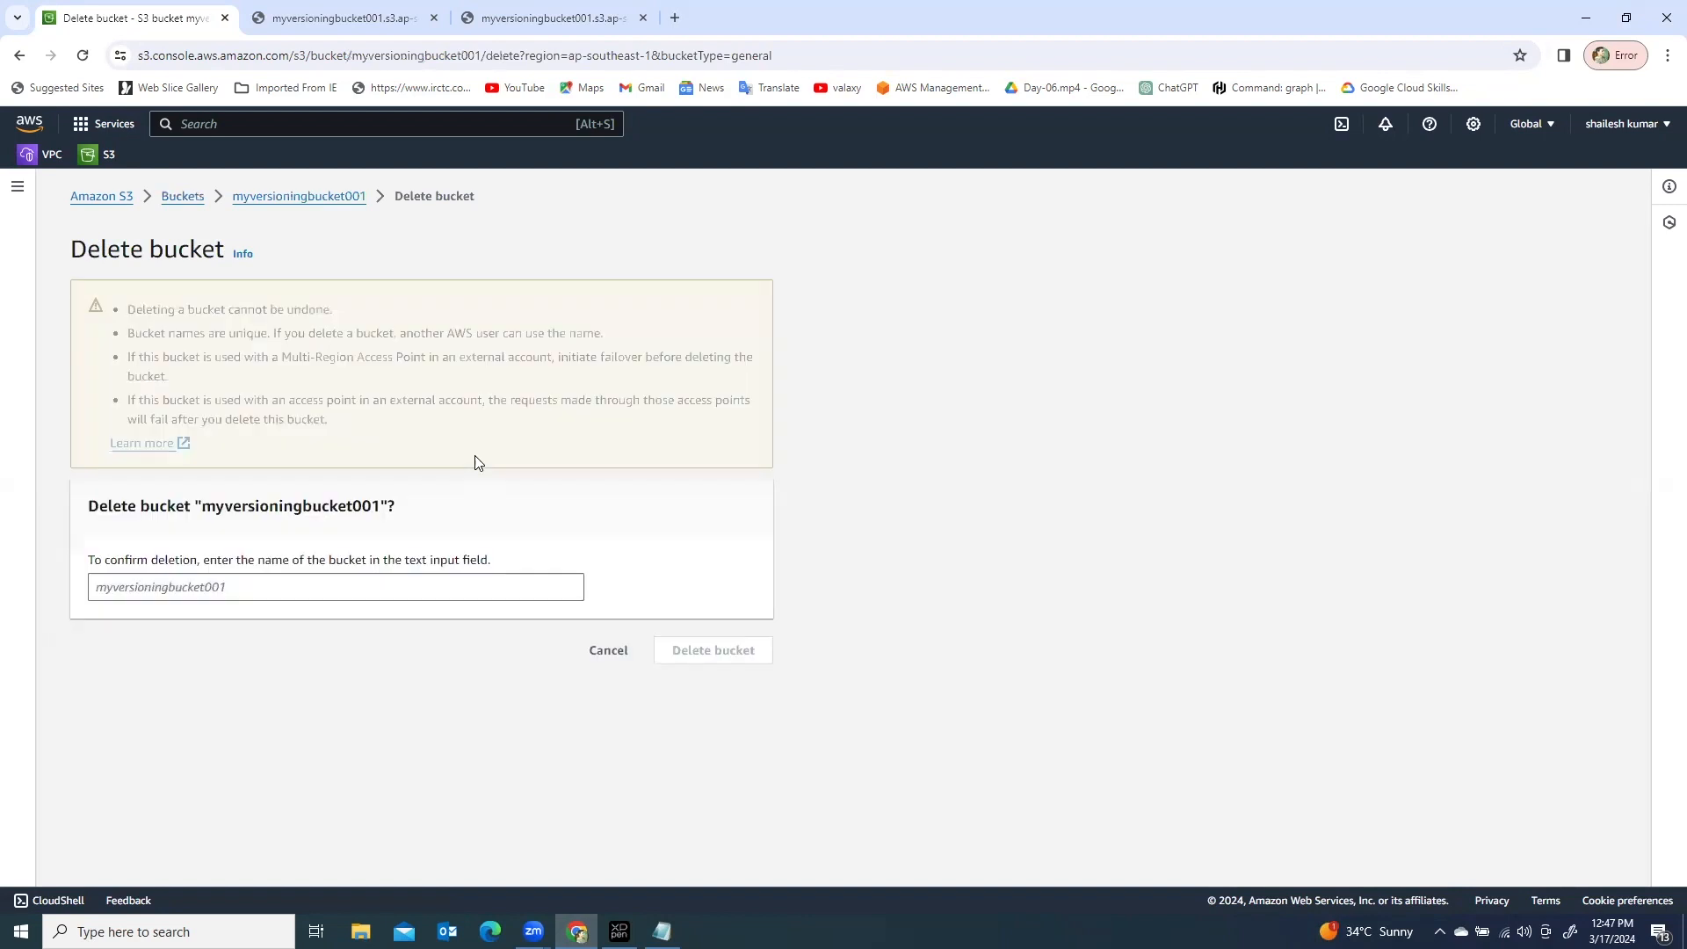
{"action": "double_click", "coordinate": [275, 507]}
{"action": "key", "text": "ctrl+c"}
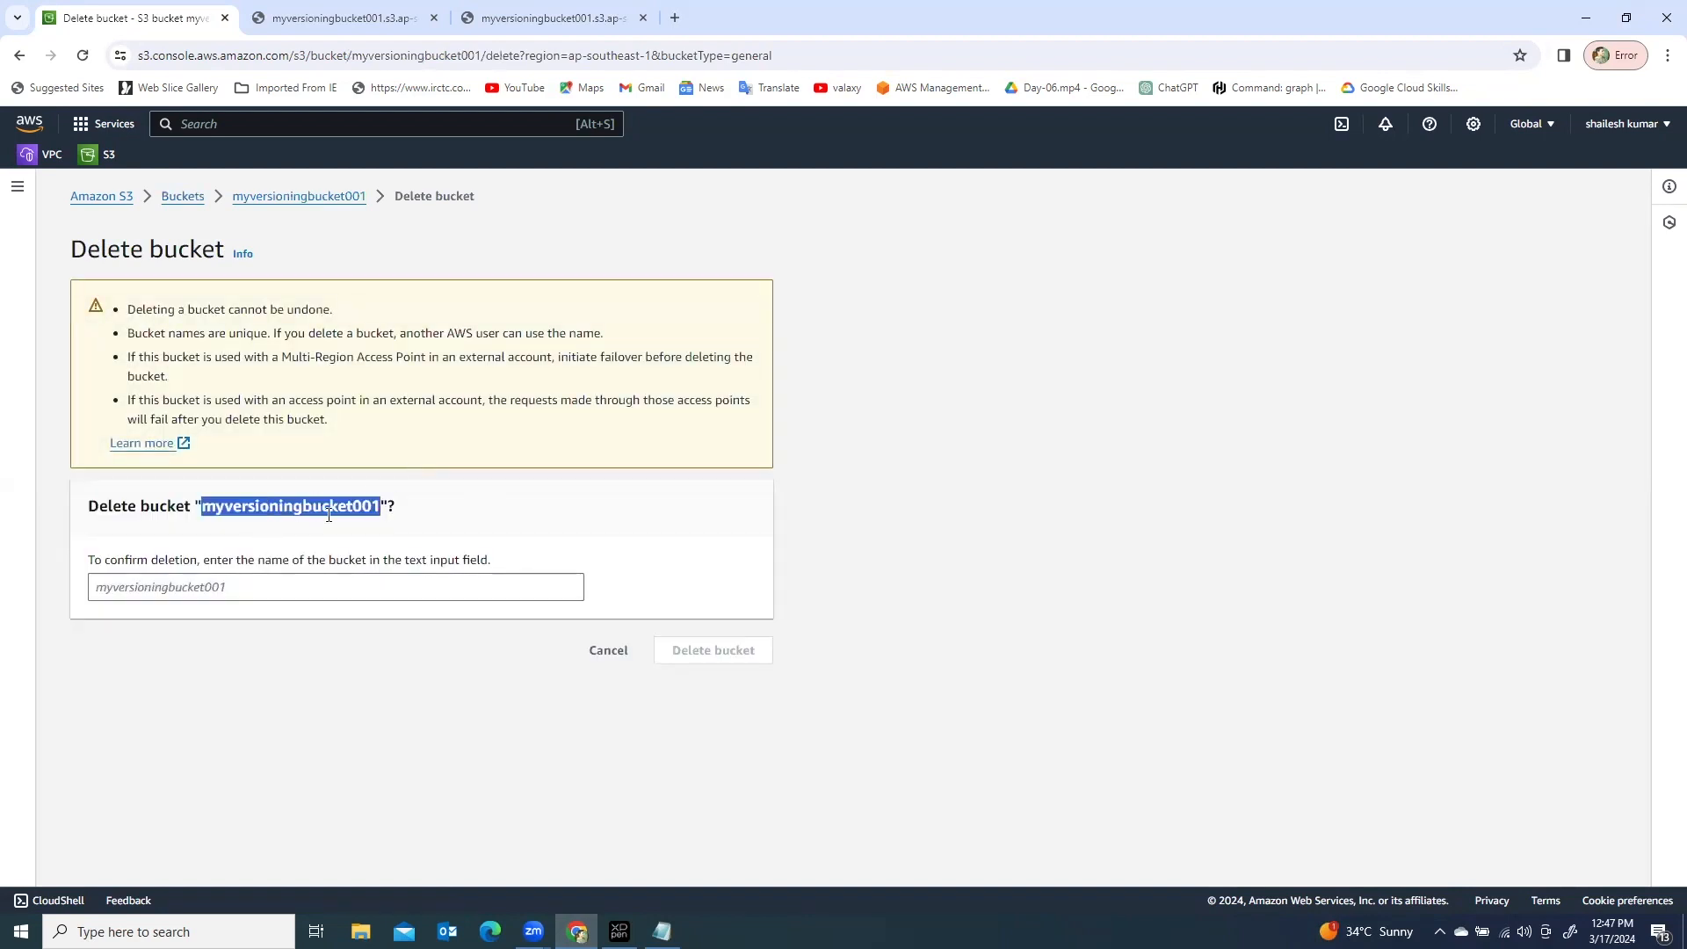
{"action": "left_click", "coordinate": [238, 585]}
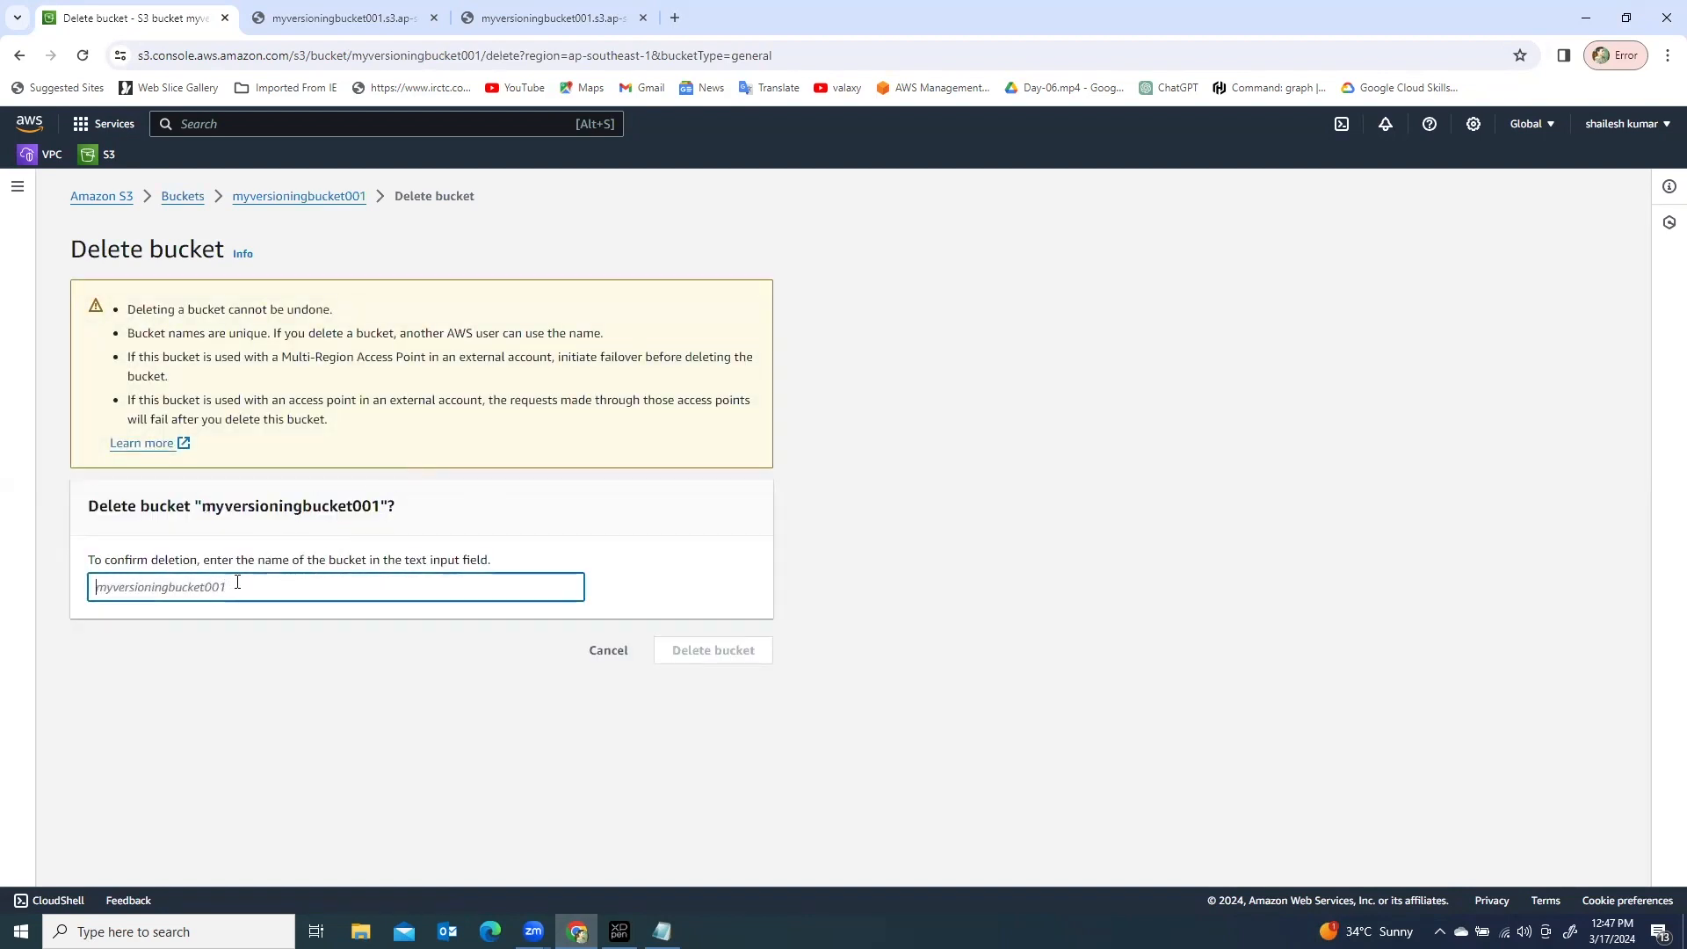
{"action": "key", "text": "ctrl+v"}
{"action": "left_click", "coordinate": [752, 651]}
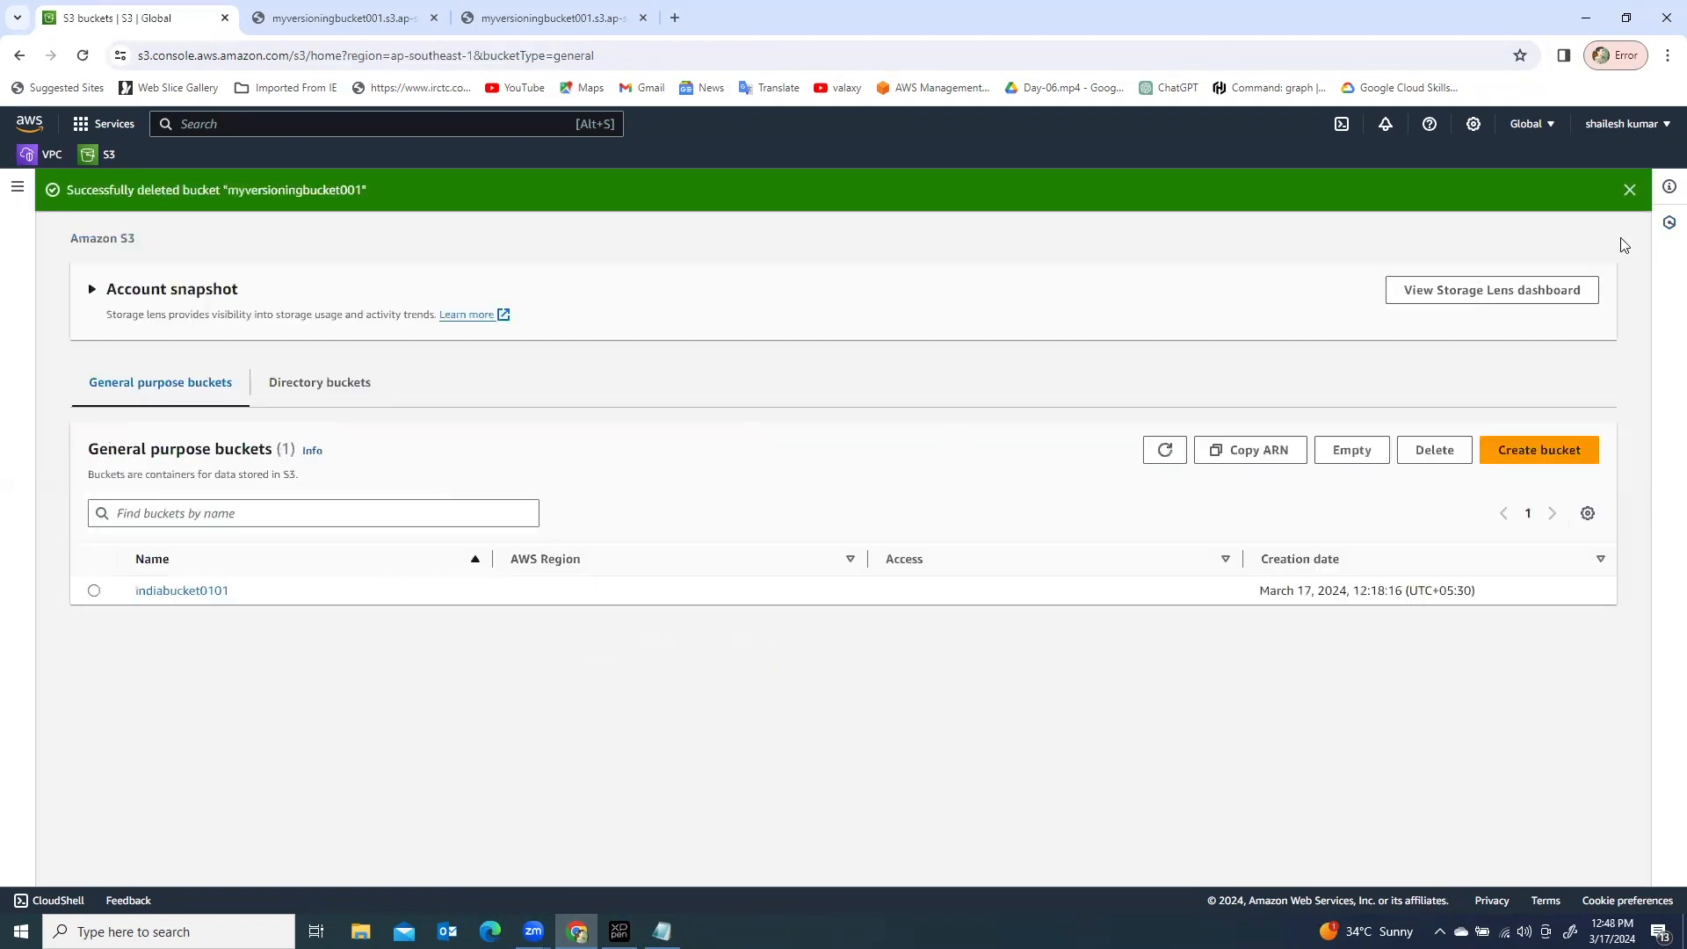
{"action": "left_click", "coordinate": [1630, 191]}
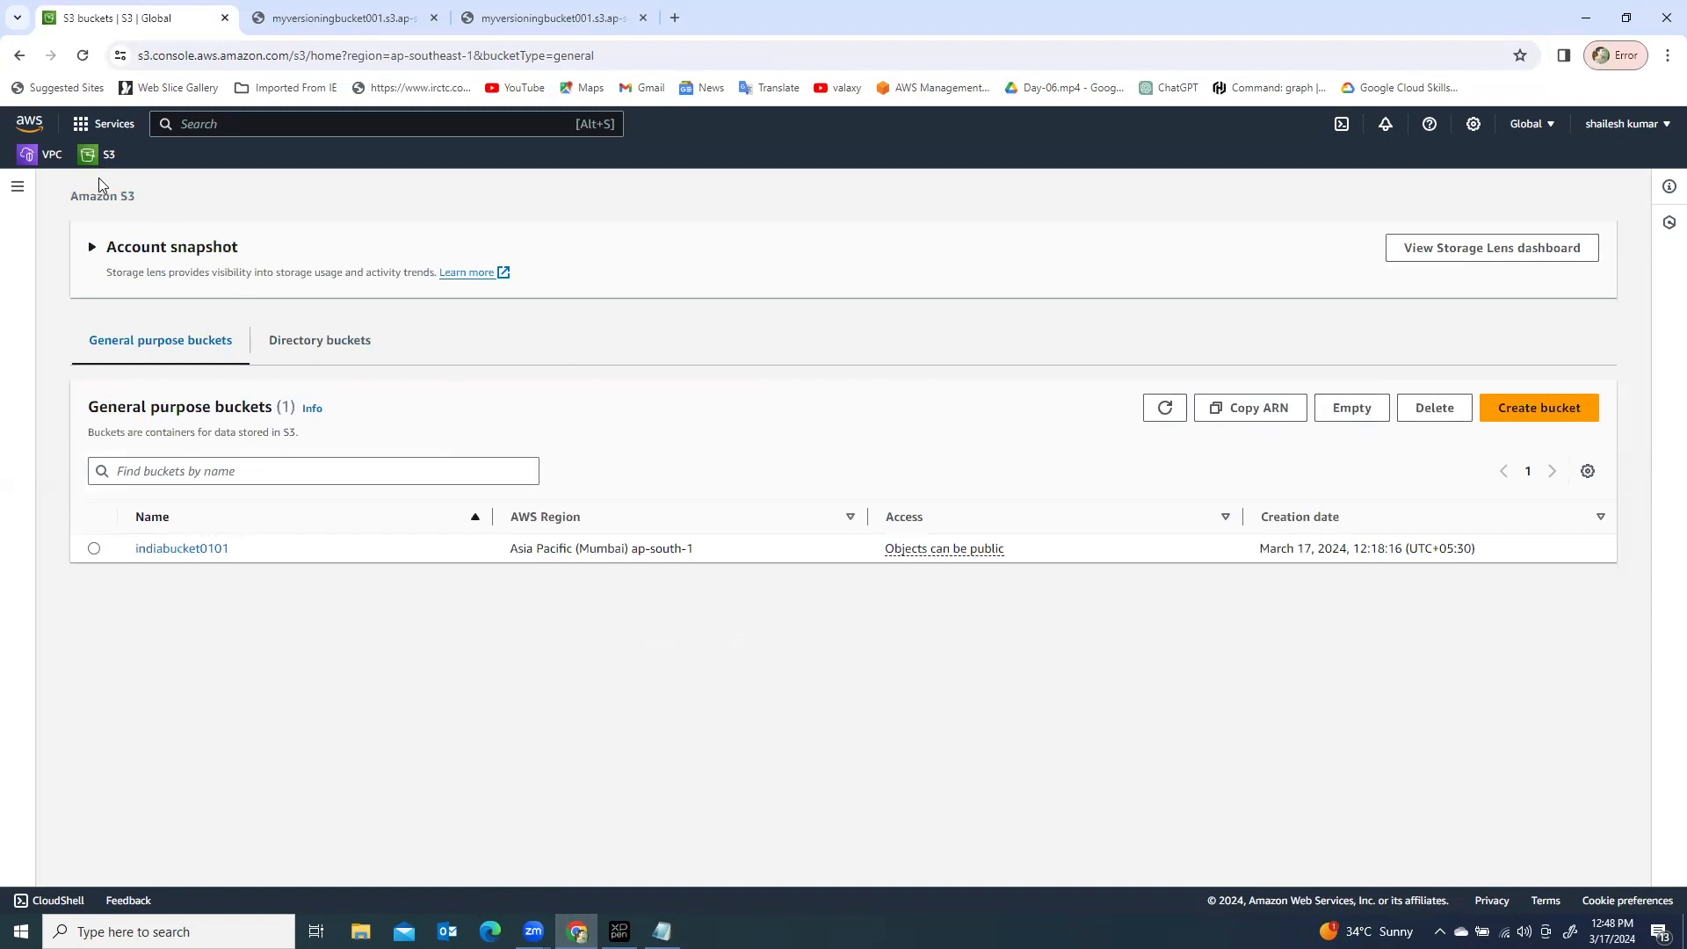
Step: Check the object list of indiabucket0101 and delete the bucket, confirming with its name
{"action": "left_click", "coordinate": [176, 550]}
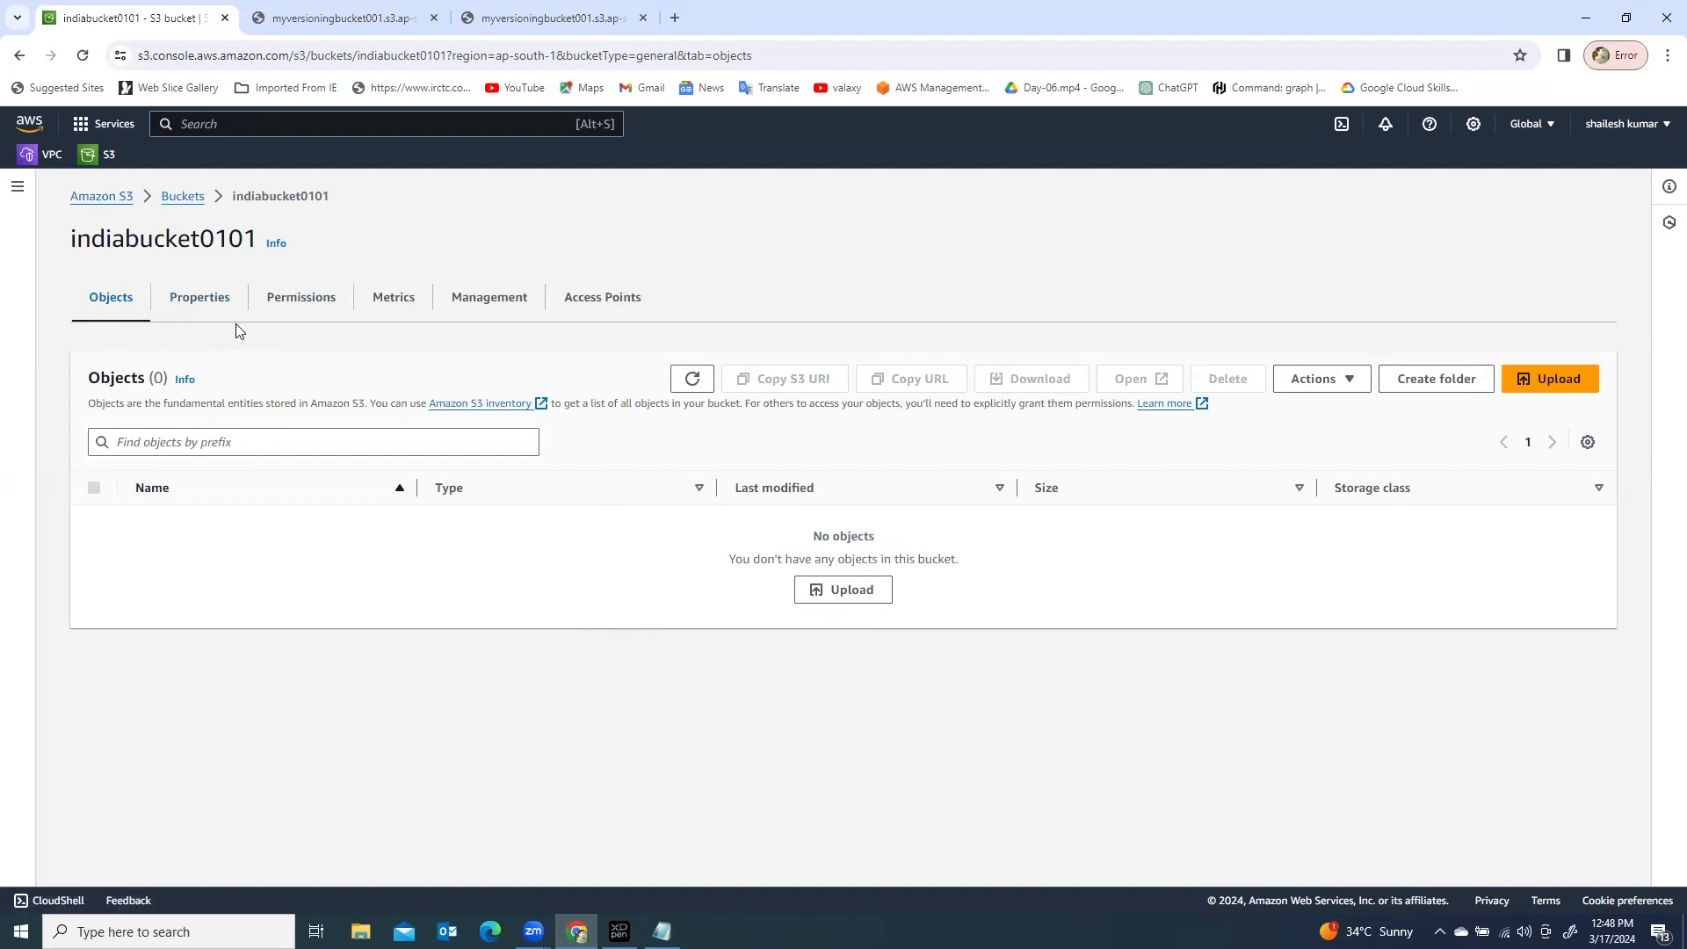
{"action": "left_click", "coordinate": [182, 196]}
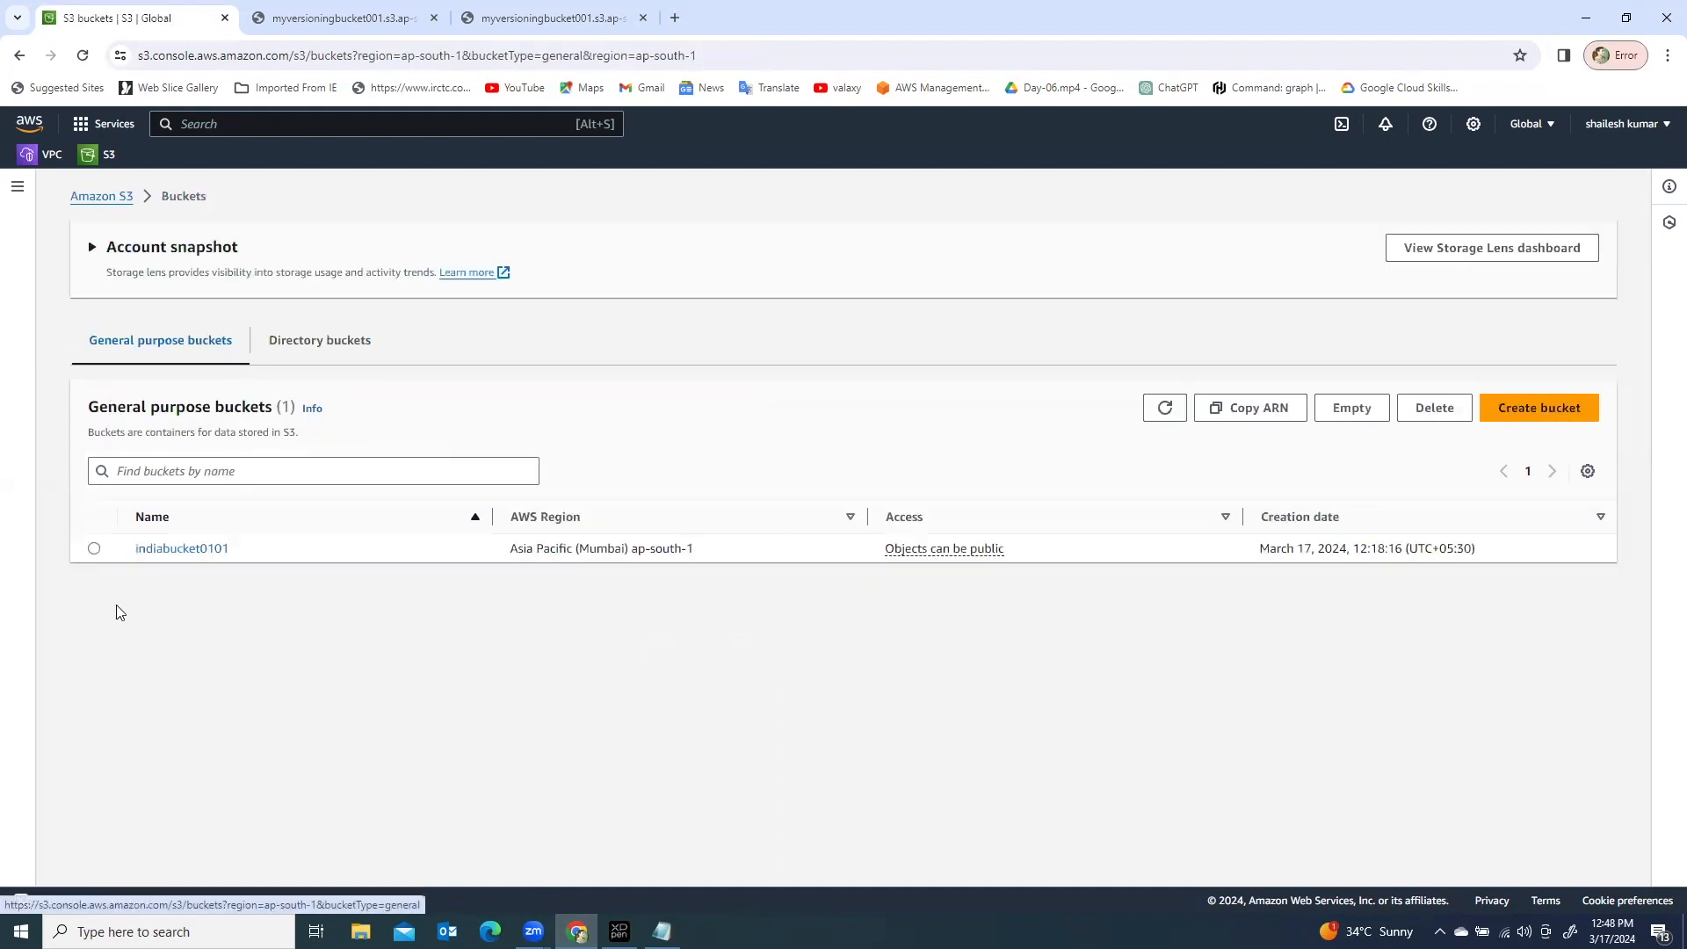
{"action": "left_click", "coordinate": [96, 552]}
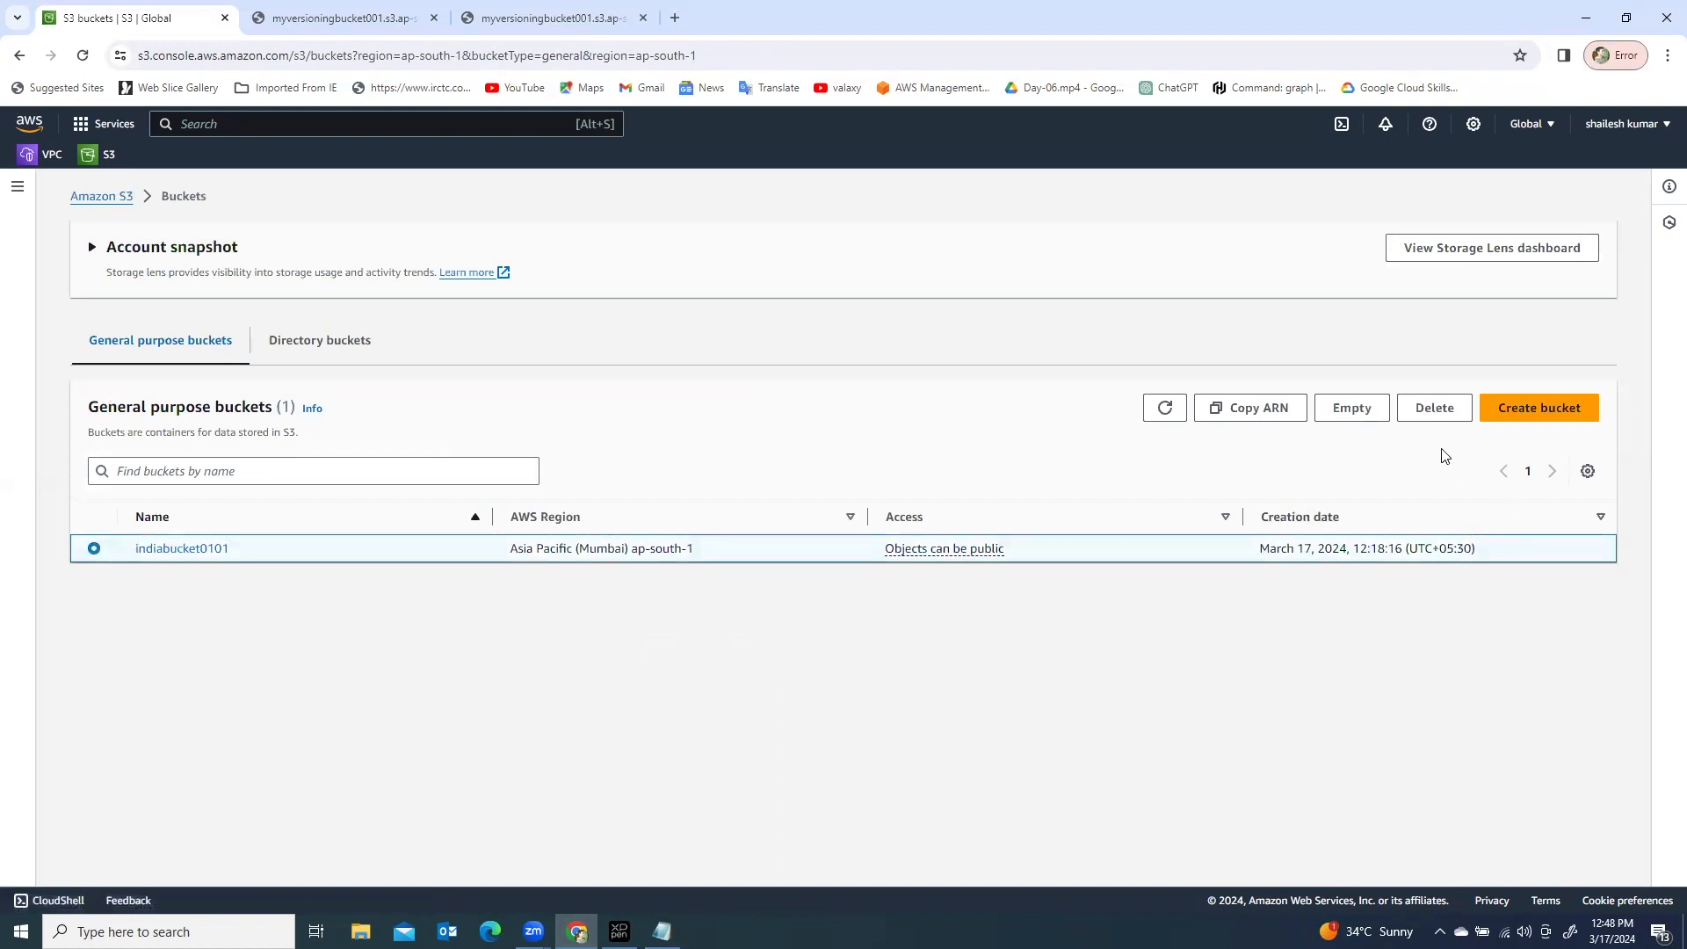
{"action": "left_click", "coordinate": [1435, 407]}
{"action": "left_click", "coordinate": [169, 589]}
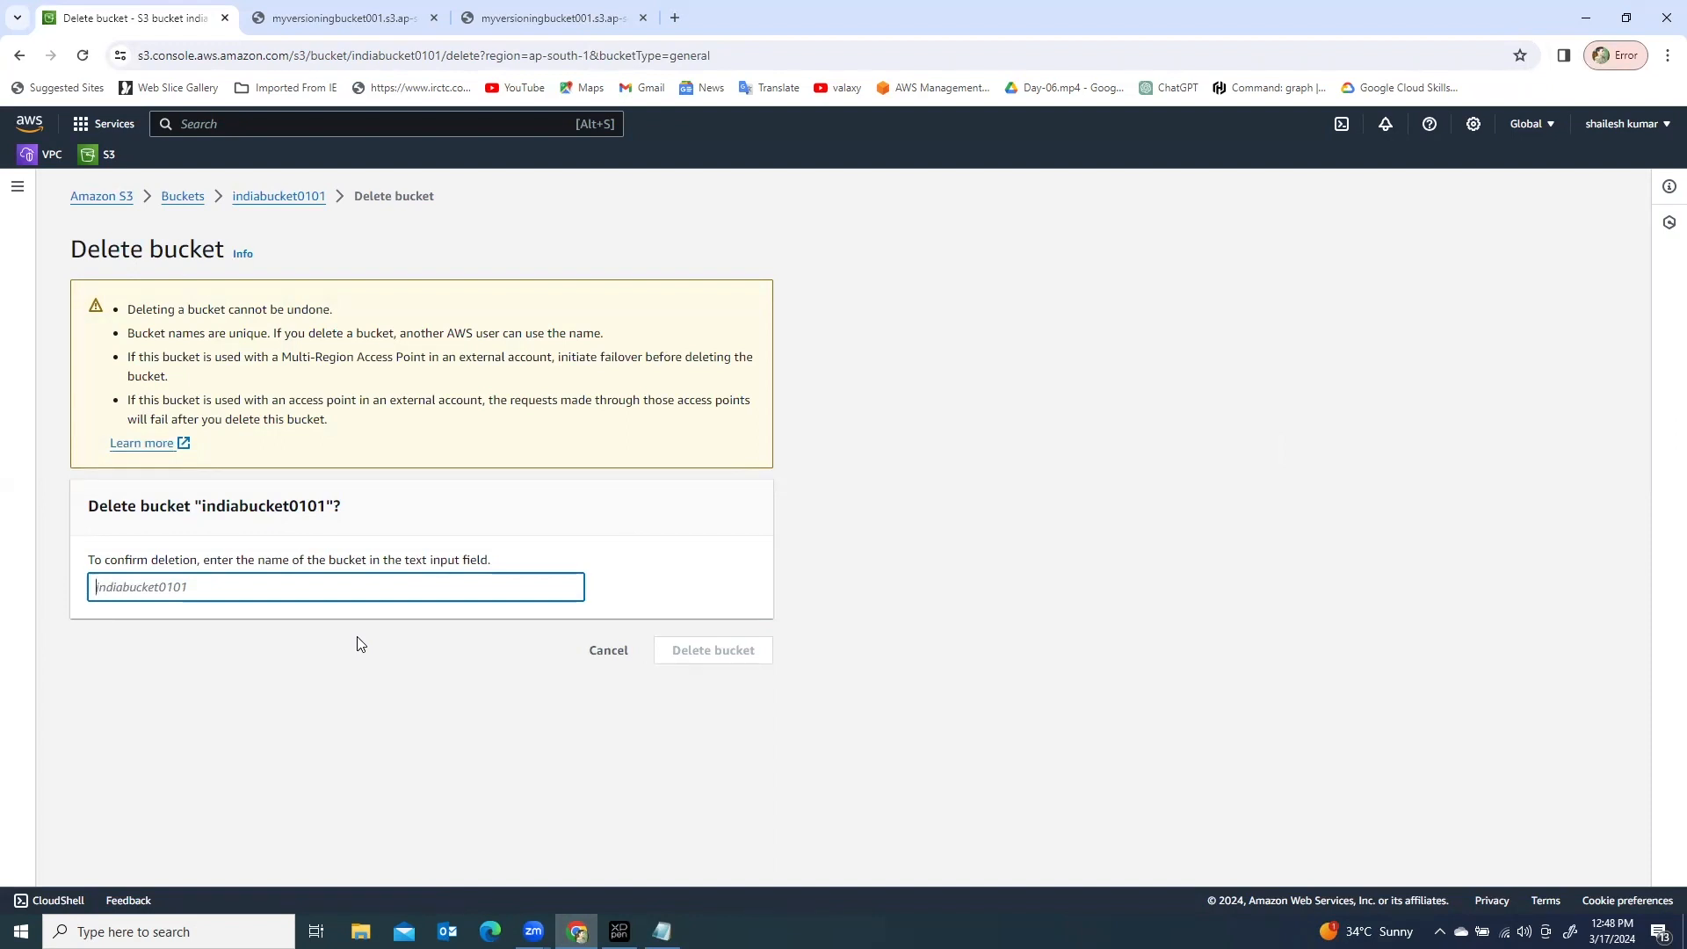
{"action": "double_click", "coordinate": [290, 510]}
{"action": "key", "text": "ctrl+c"}
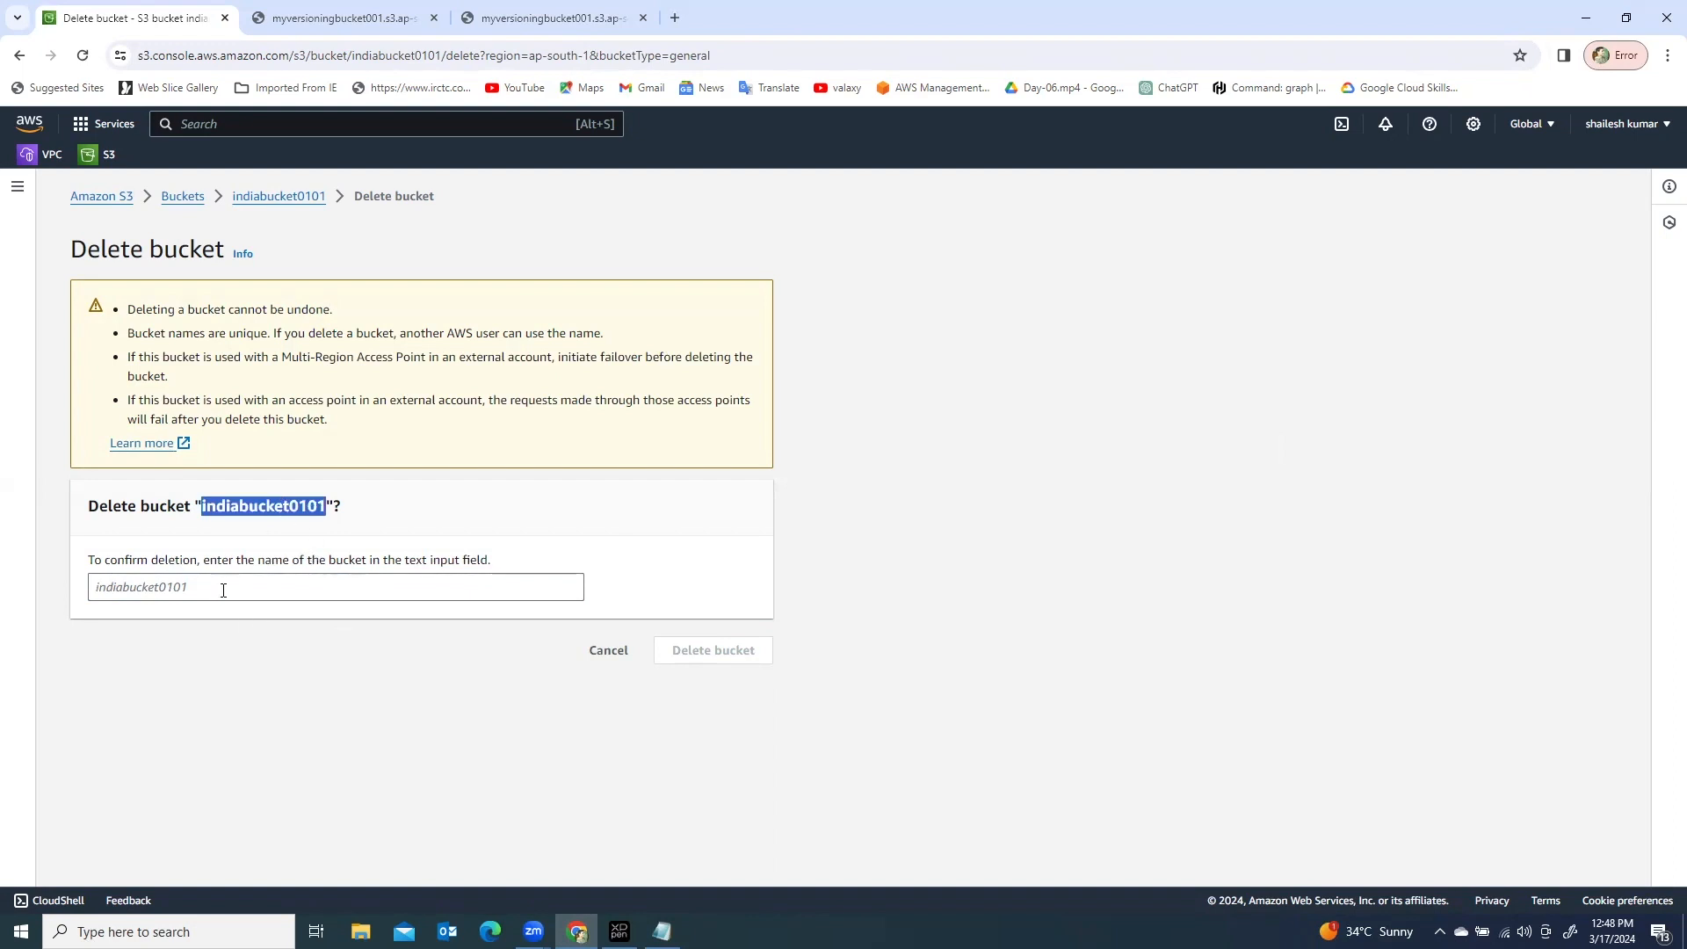
{"action": "left_click", "coordinate": [224, 591]}
{"action": "key", "text": "ctrl+v"}
{"action": "left_click", "coordinate": [701, 655]}
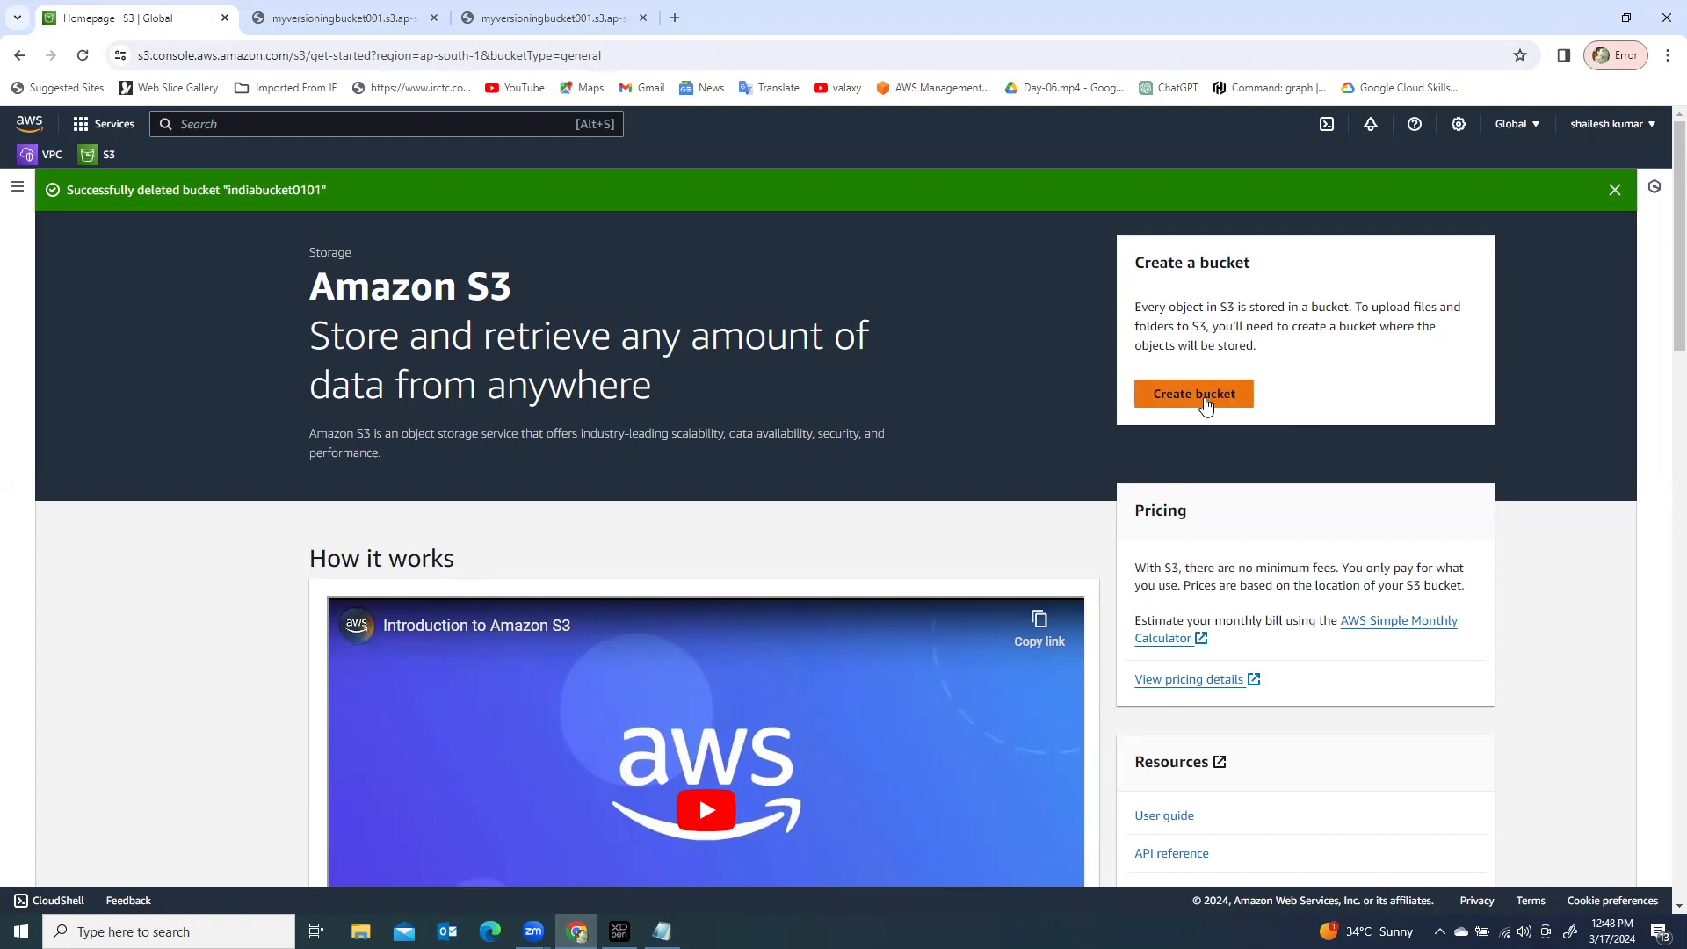
Step: Switch to the OpenBoard whiteboard and handwrite the underlined heading "Replication" in red
{"action": "key", "text": "alt+Tab"}
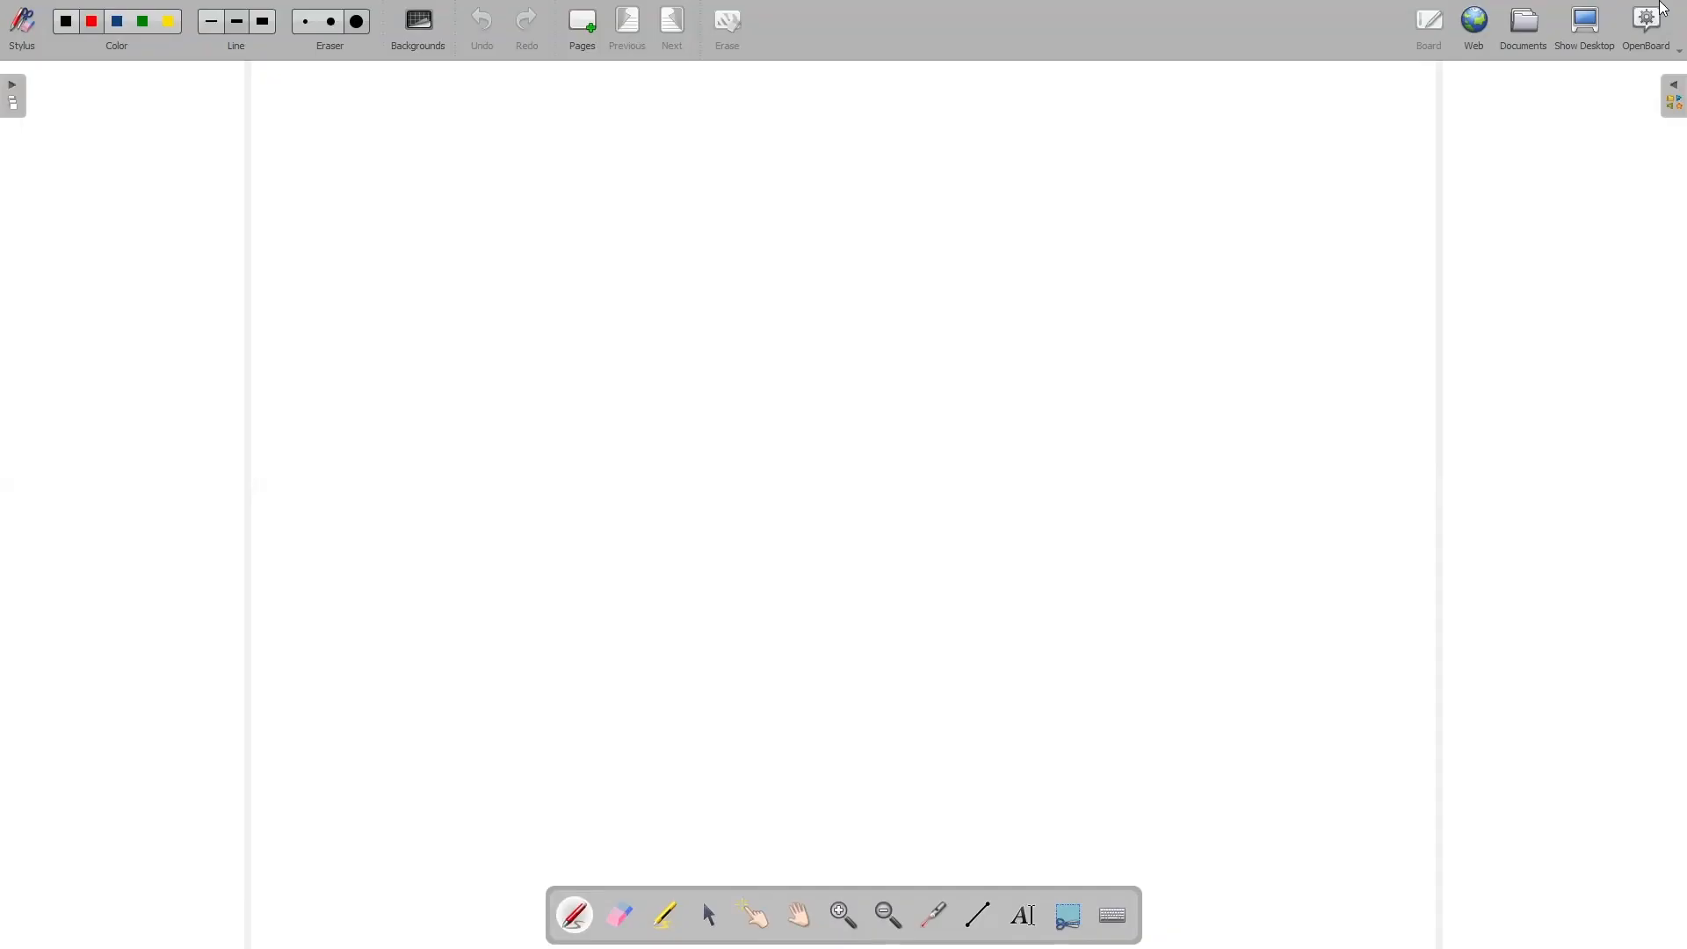
{"action": "mouse_move", "coordinate": [605, 95]}
{"action": "left_mouse_down"}
{"action": "mouse_move", "coordinate": [598, 128]}
{"action": "mouse_move", "coordinate": [648, 142]}
{"action": "mouse_move", "coordinate": [725, 105]}
{"action": "mouse_move", "coordinate": [738, 123]}
{"action": "mouse_move", "coordinate": [773, 113]}
{"action": "left_mouse_up"}
{"action": "left_click_drag", "start_coordinate": [575, 139], "coordinate": [770, 134]}
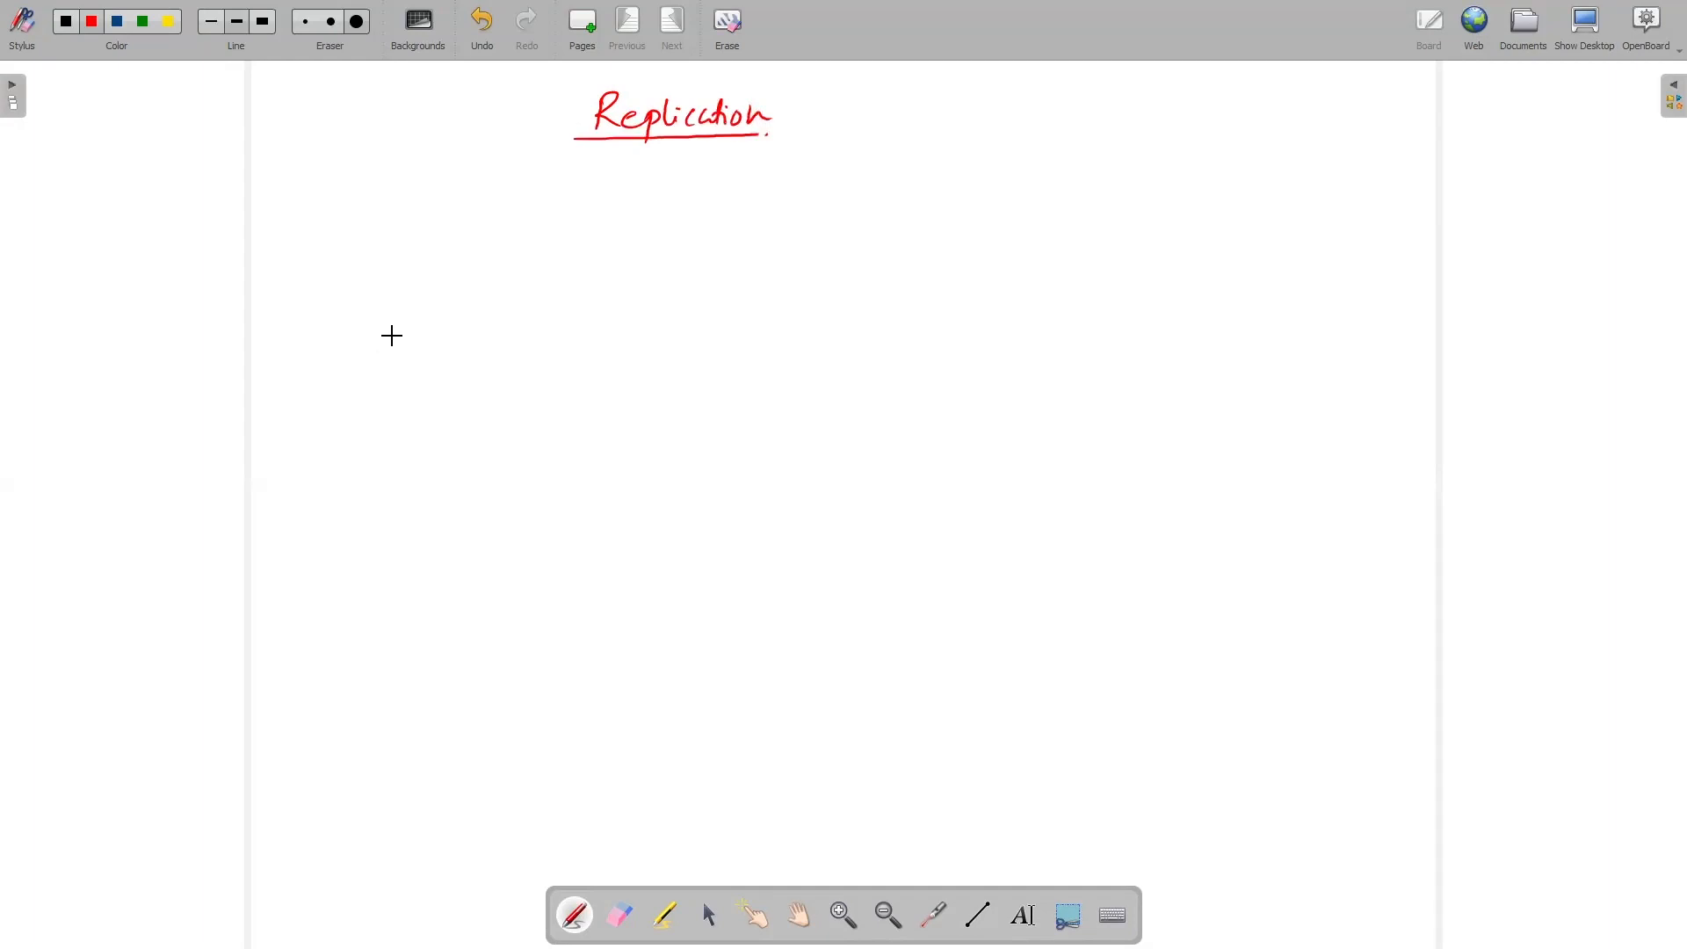
Step: Draw a red bucket cylinder below the heading and label it with an underlined "Mumbai" beside a connecting line
{"action": "left_click_drag", "start_coordinate": [397, 258], "coordinate": [378, 435]}
{"action": "mouse_move", "coordinate": [573, 270]}
{"action": "left_mouse_down"}
{"action": "mouse_move", "coordinate": [533, 411]}
{"action": "mouse_move", "coordinate": [380, 419]}
{"action": "mouse_move", "coordinate": [531, 423]}
{"action": "left_mouse_up"}
{"action": "mouse_move", "coordinate": [397, 259]}
{"action": "left_mouse_down"}
{"action": "mouse_move", "coordinate": [545, 273]}
{"action": "mouse_move", "coordinate": [490, 233]}
{"action": "mouse_move", "coordinate": [398, 257]}
{"action": "left_mouse_up"}
{"action": "left_click", "coordinate": [415, 262]}
{"action": "left_click_drag", "start_coordinate": [409, 335], "coordinate": [302, 349]}
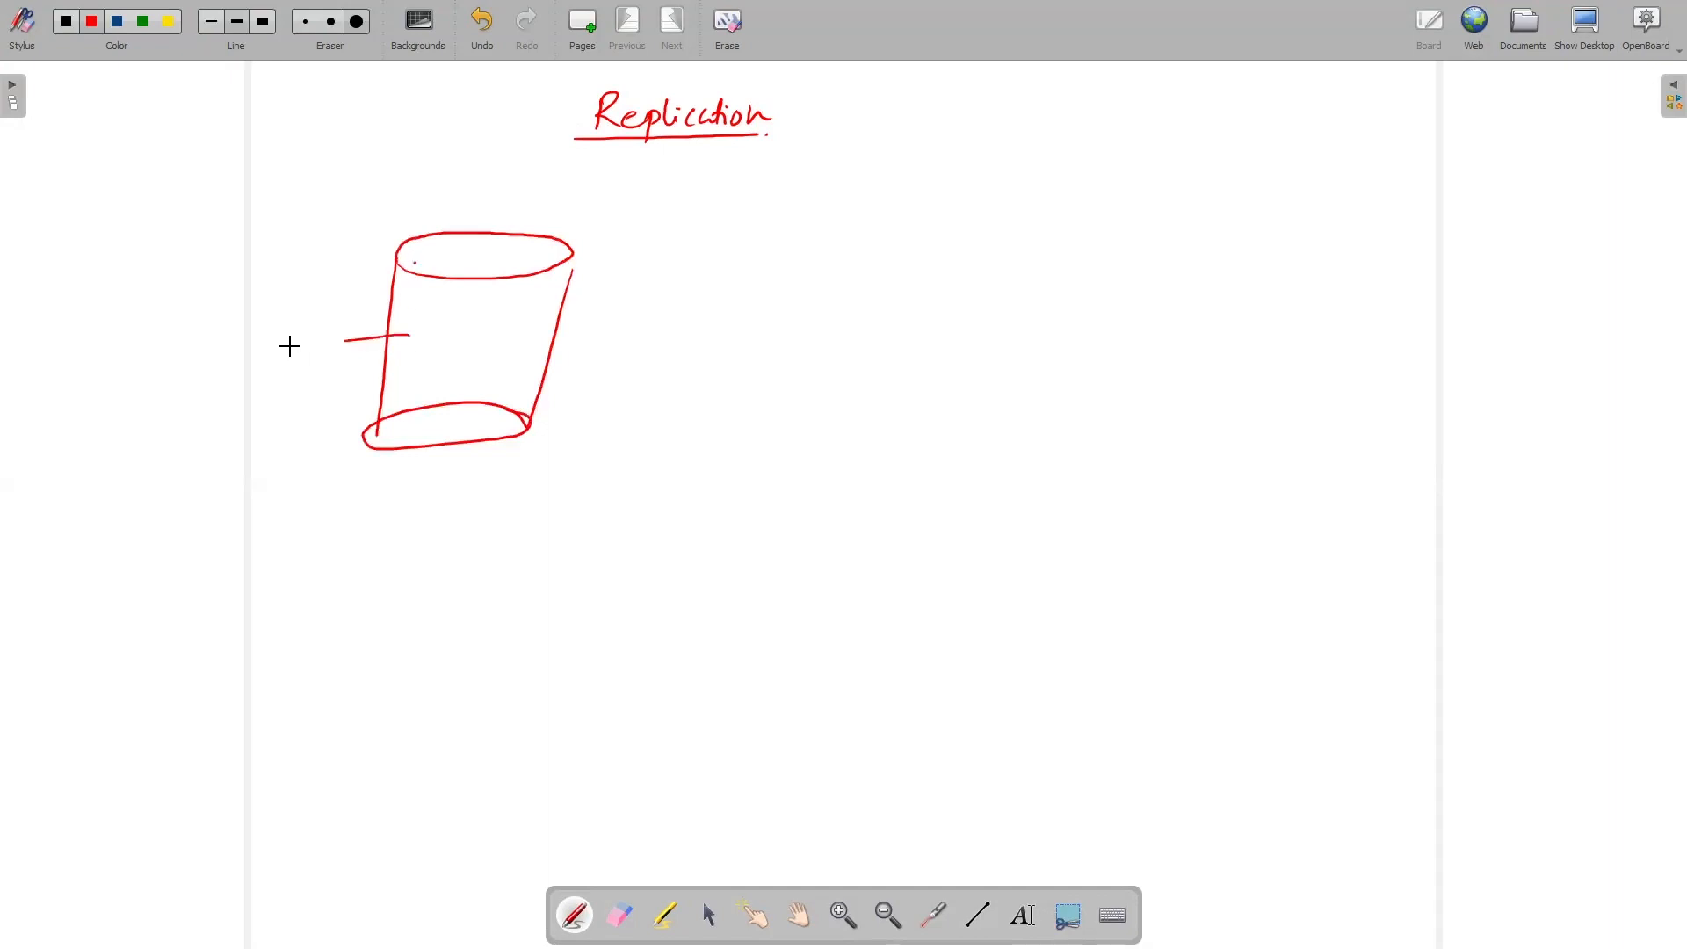
{"action": "left_click_drag", "start_coordinate": [162, 357], "coordinate": [264, 338]}
{"action": "left_click", "coordinate": [265, 330]}
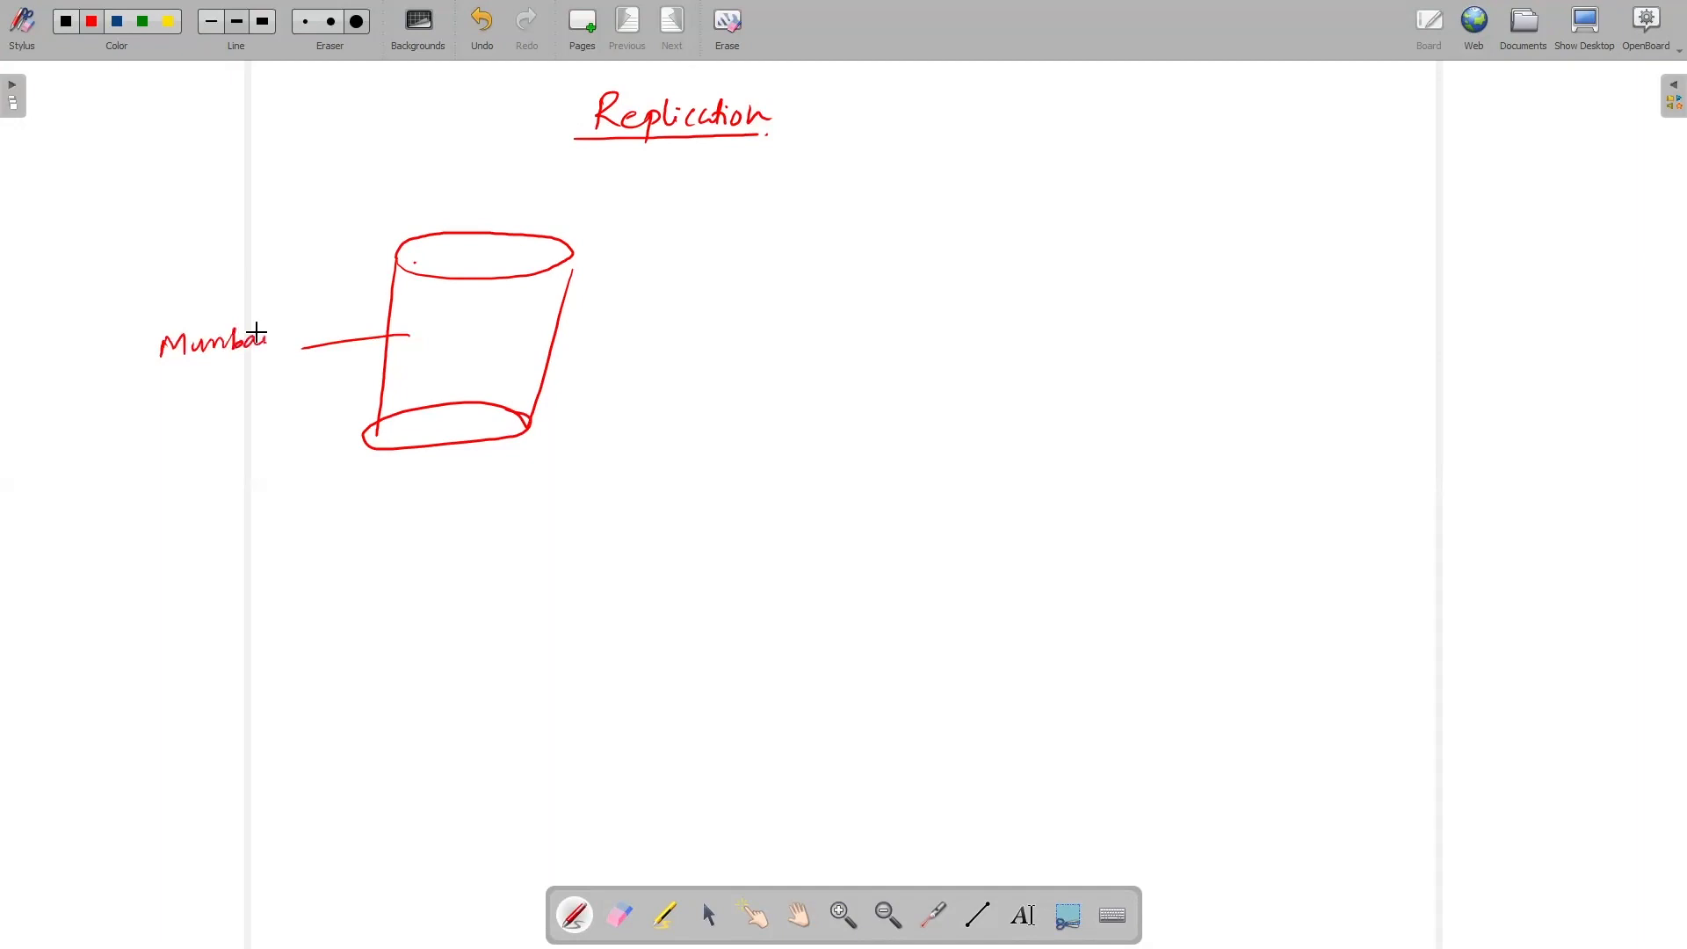
{"action": "left_click_drag", "start_coordinate": [163, 366], "coordinate": [255, 353]}
Step: Draw a second red bucket cylinder opposite the Mumbai one and label it with an underlined "Singapore"
{"action": "left_click_drag", "start_coordinate": [965, 234], "coordinate": [942, 402]}
{"action": "mouse_move", "coordinate": [1113, 235]}
{"action": "left_mouse_down"}
{"action": "mouse_move", "coordinate": [1093, 378]}
{"action": "mouse_move", "coordinate": [967, 424]}
{"action": "mouse_move", "coordinate": [1070, 389]}
{"action": "left_mouse_up"}
{"action": "mouse_move", "coordinate": [971, 244]}
{"action": "left_mouse_down"}
{"action": "mouse_move", "coordinate": [1099, 263]}
{"action": "mouse_move", "coordinate": [958, 237]}
{"action": "left_mouse_up"}
{"action": "left_click_drag", "start_coordinate": [1090, 318], "coordinate": [1337, 318]}
{"action": "left_click_drag", "start_coordinate": [1191, 340], "coordinate": [1347, 332]}
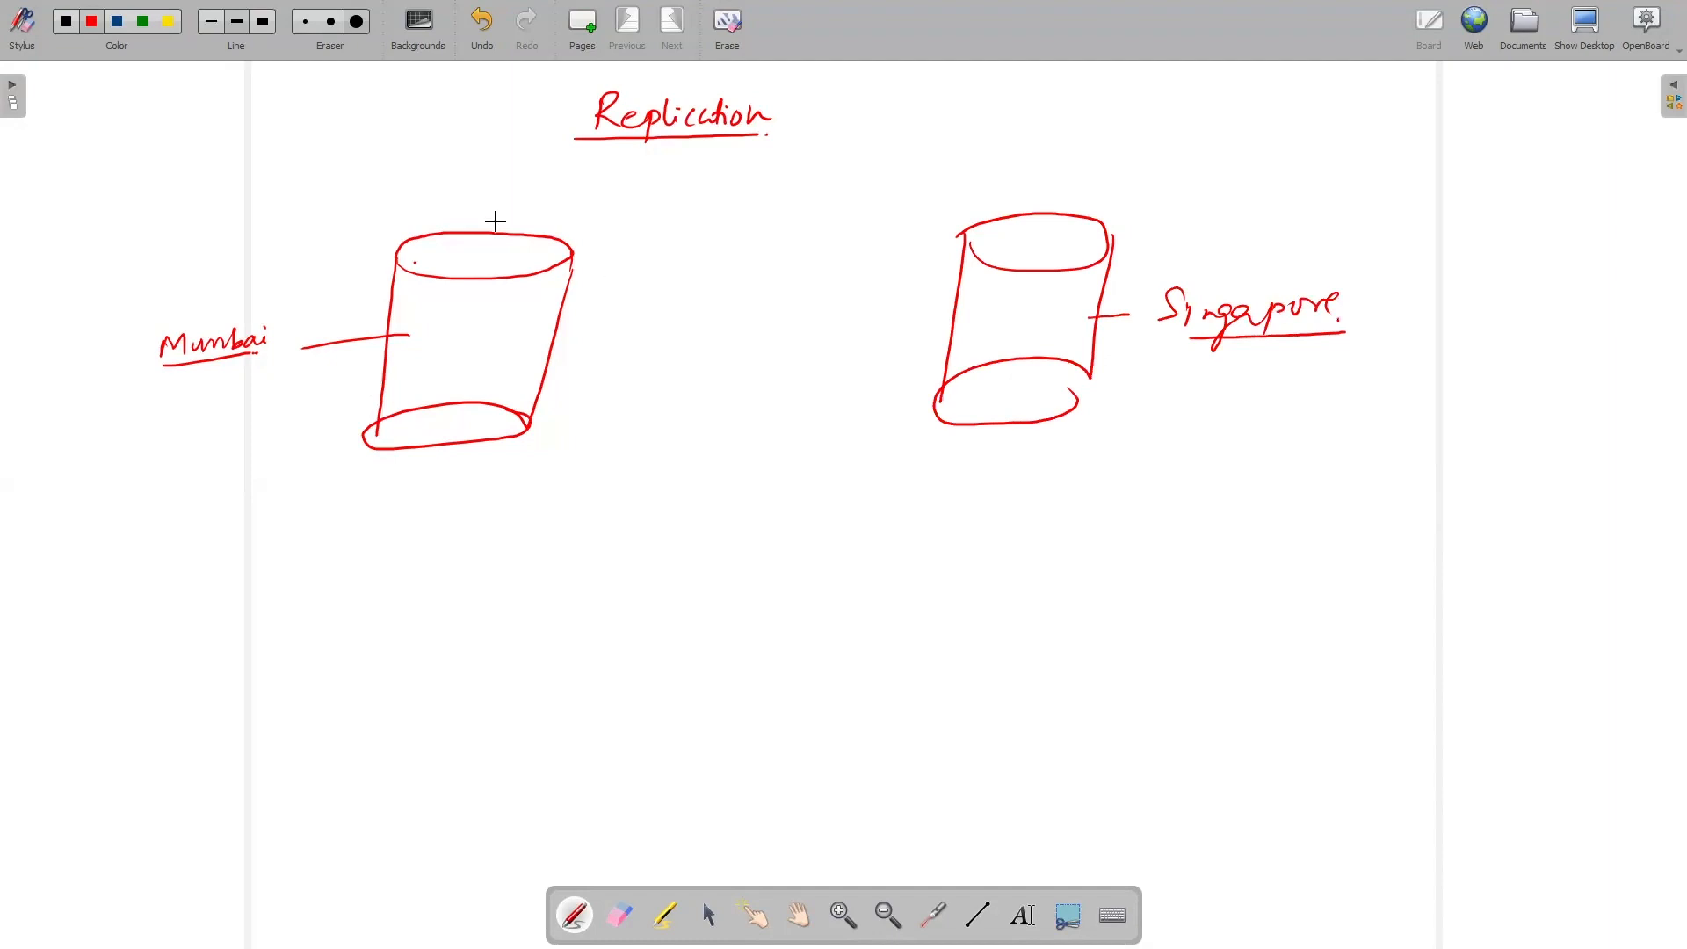
Step: Write a circled green "xyz" in the Mumbai bucket and draw an arrow to a circled "xyz" copy in the Singapore bucket
{"action": "mouse_move", "coordinate": [424, 303]}
{"action": "left_mouse_down"}
{"action": "mouse_move", "coordinate": [454, 327]}
{"action": "mouse_move", "coordinate": [482, 306]}
{"action": "mouse_move", "coordinate": [867, 234]}
{"action": "mouse_move", "coordinate": [895, 271]}
{"action": "mouse_move", "coordinate": [958, 290]}
{"action": "left_mouse_up"}
{"action": "mouse_move", "coordinate": [950, 279]}
{"action": "left_mouse_down"}
{"action": "mouse_move", "coordinate": [946, 297]}
{"action": "mouse_move", "coordinate": [1028, 306]}
{"action": "left_mouse_up"}
{"action": "mouse_move", "coordinate": [1031, 292]}
{"action": "left_mouse_down"}
{"action": "mouse_move", "coordinate": [1042, 302]}
{"action": "mouse_move", "coordinate": [1020, 280]}
{"action": "left_mouse_up"}
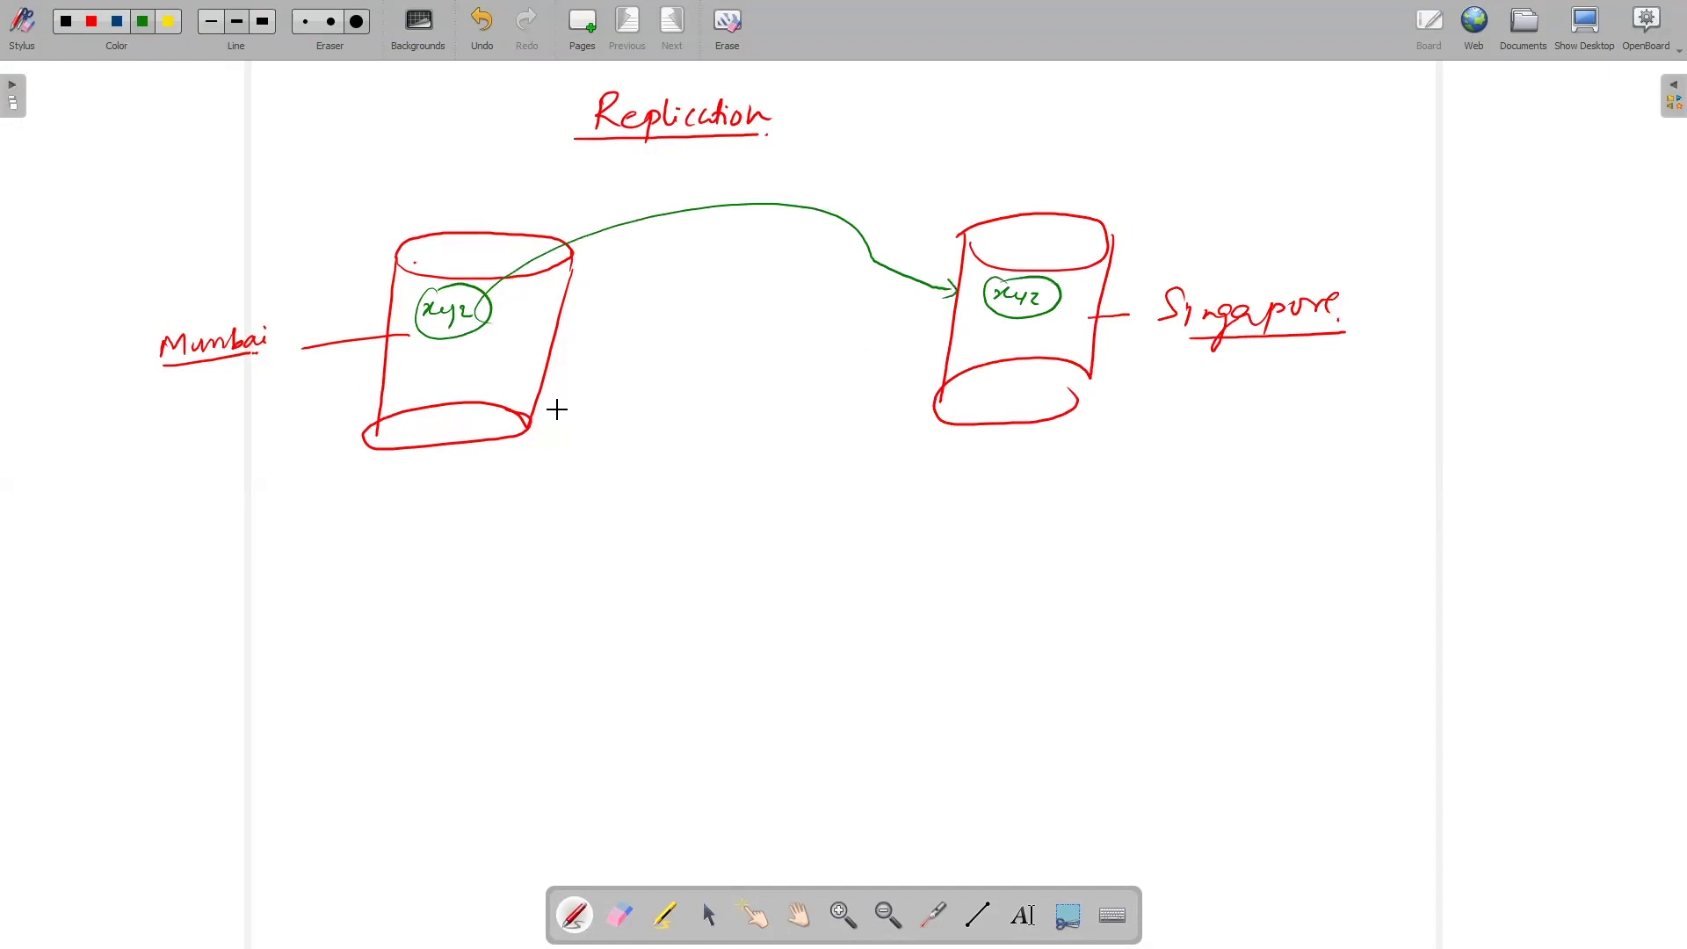
Step: Add a circled green "abc" to the Mumbai bucket, connect it to a circled "abc" in the Singapore bucket, and underline "Singapore" in green
{"action": "mouse_move", "coordinate": [439, 348]}
{"action": "left_mouse_down"}
{"action": "mouse_move", "coordinate": [484, 355]}
{"action": "mouse_move", "coordinate": [424, 369]}
{"action": "mouse_move", "coordinate": [932, 310]}
{"action": "mouse_move", "coordinate": [993, 326]}
{"action": "left_mouse_up"}
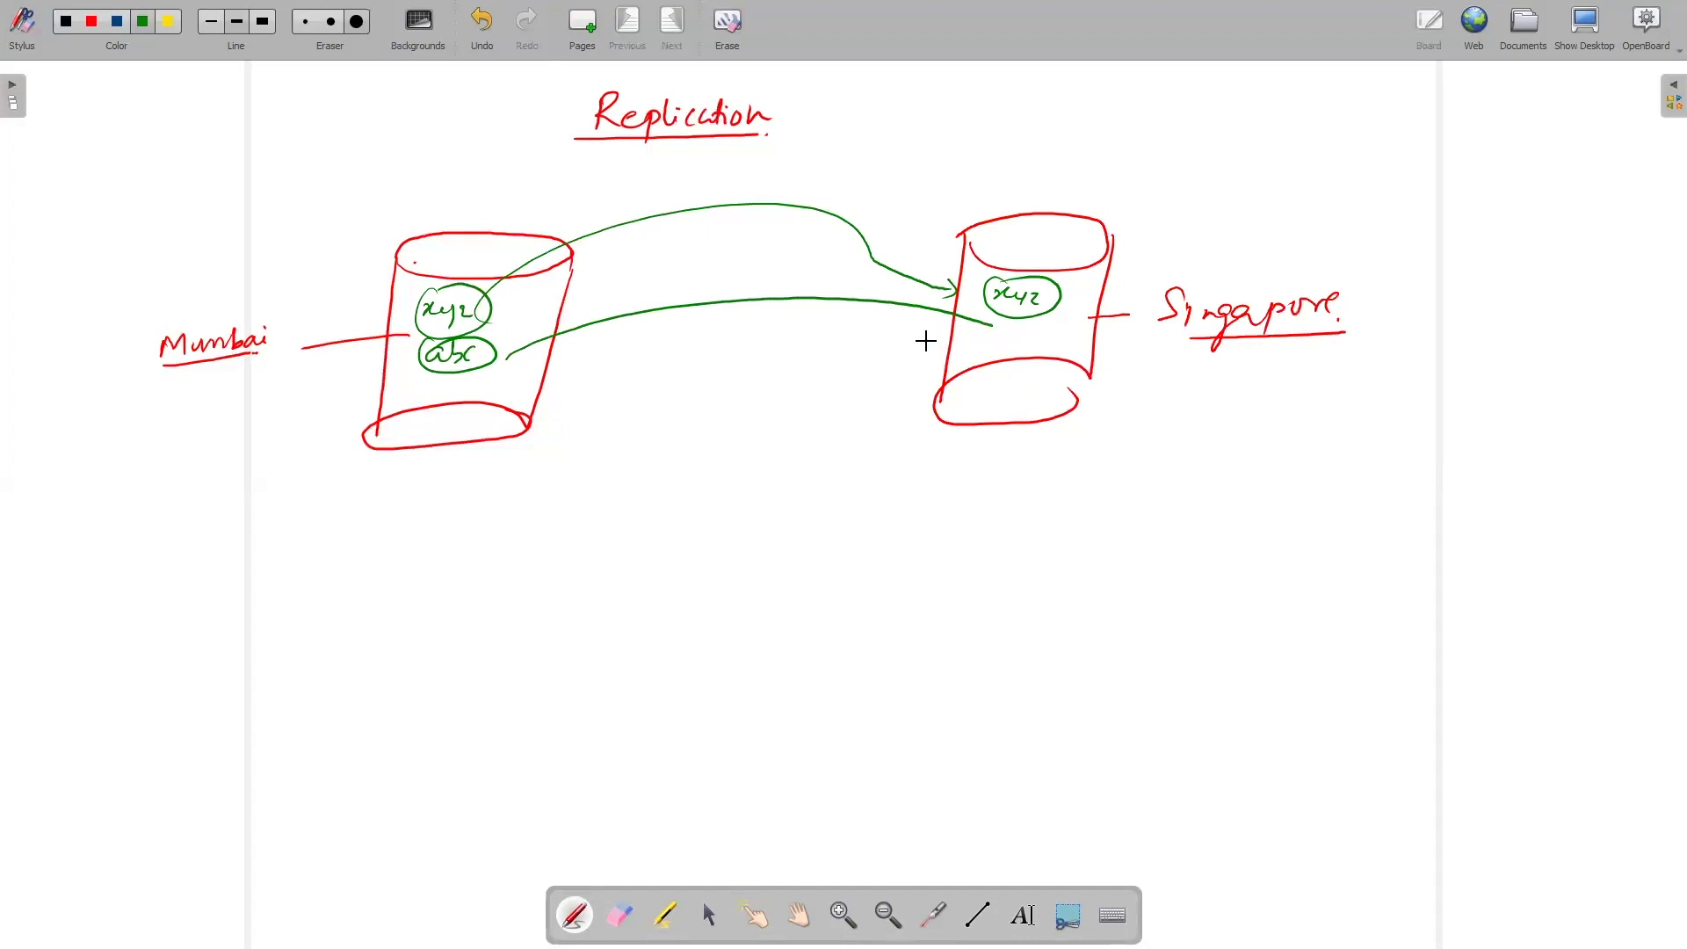
{"action": "left_click_drag", "start_coordinate": [1182, 341], "coordinate": [1311, 327]}
{"action": "mouse_move", "coordinate": [1007, 336]}
{"action": "left_mouse_down"}
{"action": "mouse_move", "coordinate": [994, 331]}
{"action": "mouse_move", "coordinate": [1047, 333]}
{"action": "mouse_move", "coordinate": [1004, 327]}
{"action": "left_mouse_up"}
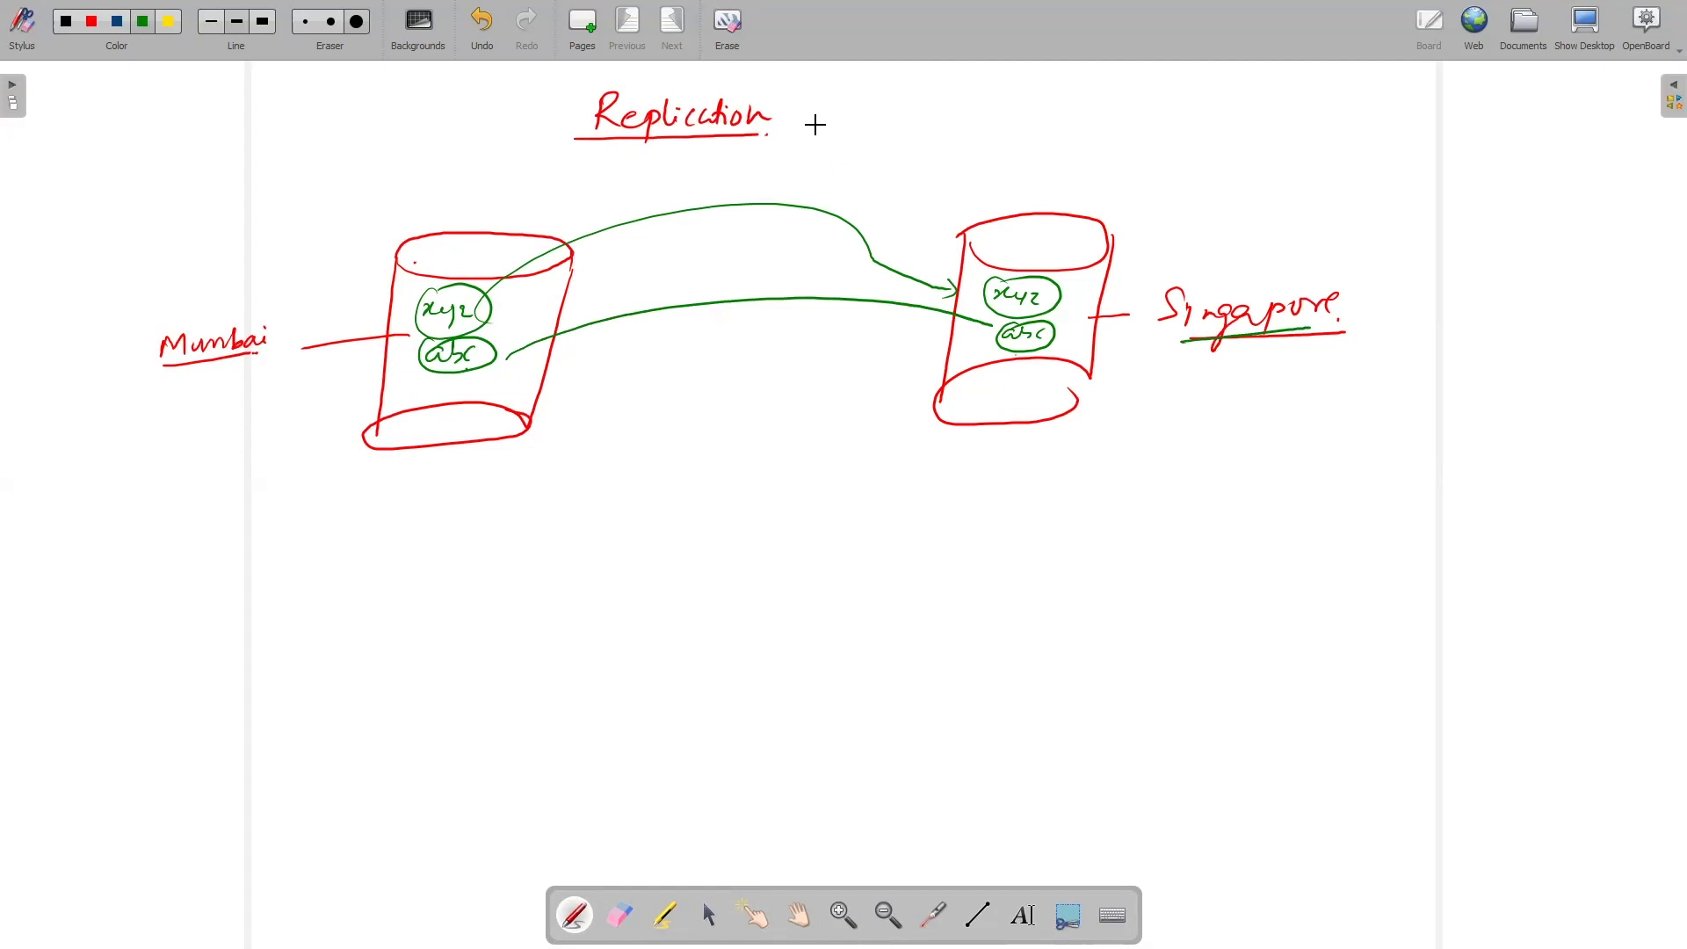
Step: Add an underlined green "(S3)" to the Replication heading and underline the Mumbai and Singapore labels in green
{"action": "mouse_move", "coordinate": [800, 93]}
{"action": "left_mouse_down"}
{"action": "mouse_move", "coordinate": [794, 132]}
{"action": "mouse_move", "coordinate": [817, 126]}
{"action": "left_mouse_up"}
{"action": "left_click_drag", "start_coordinate": [841, 103], "coordinate": [887, 132]}
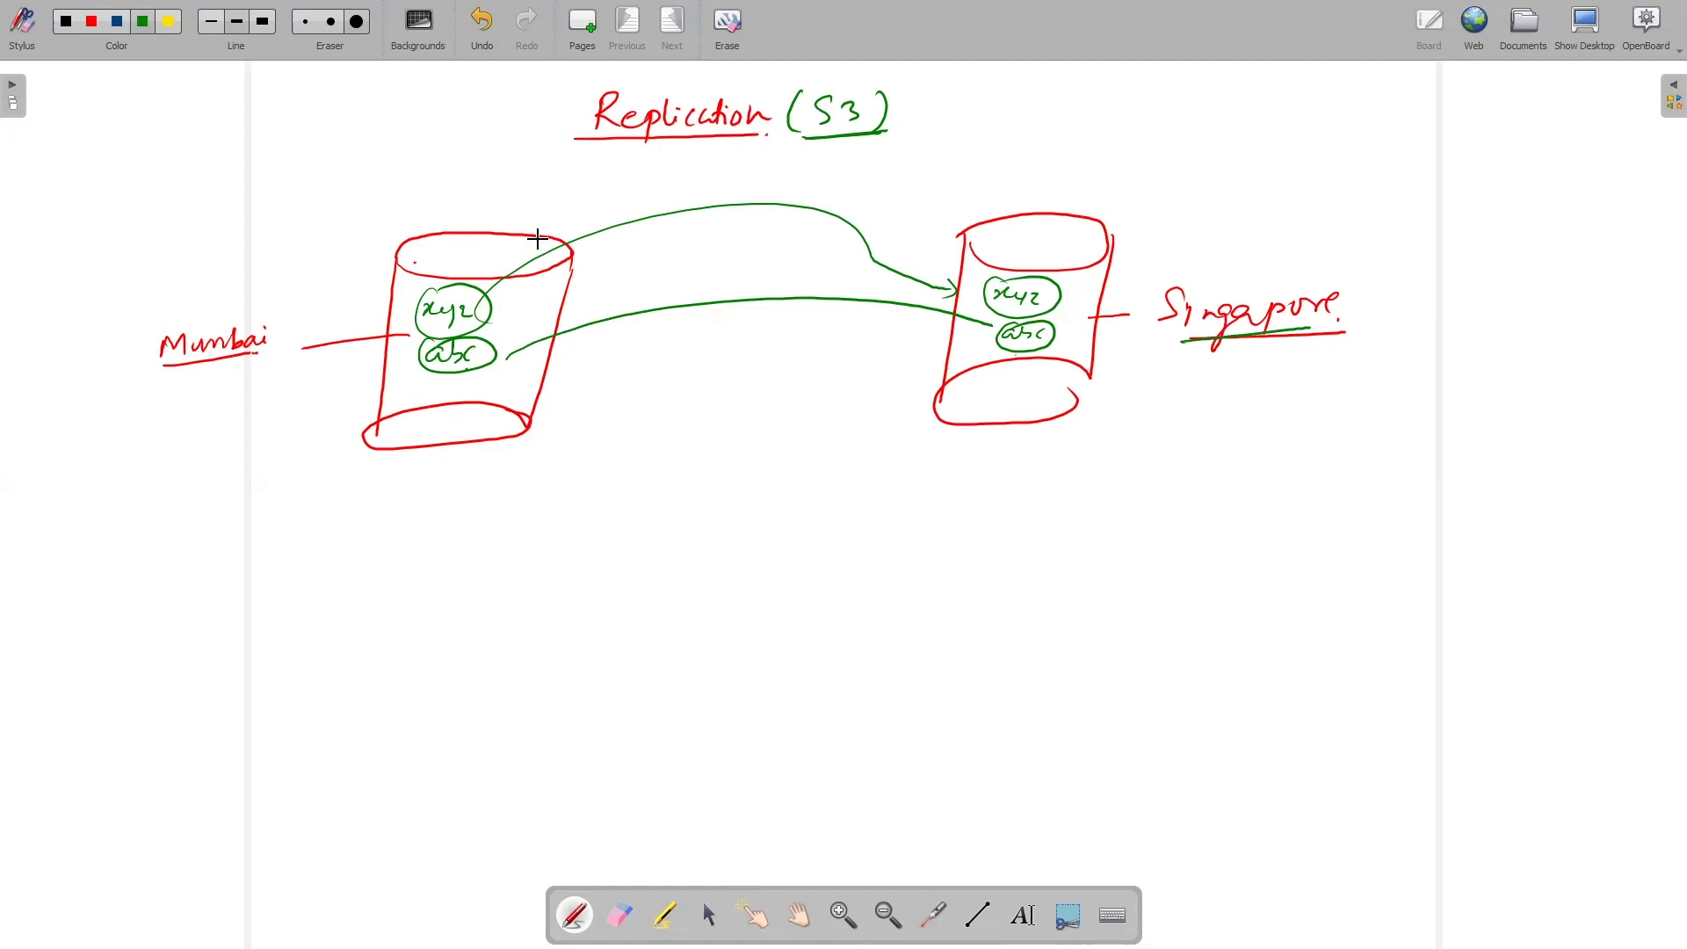
{"action": "left_click_drag", "start_coordinate": [176, 367], "coordinate": [248, 354]}
{"action": "left_click_drag", "start_coordinate": [1200, 339], "coordinate": [1326, 330]}
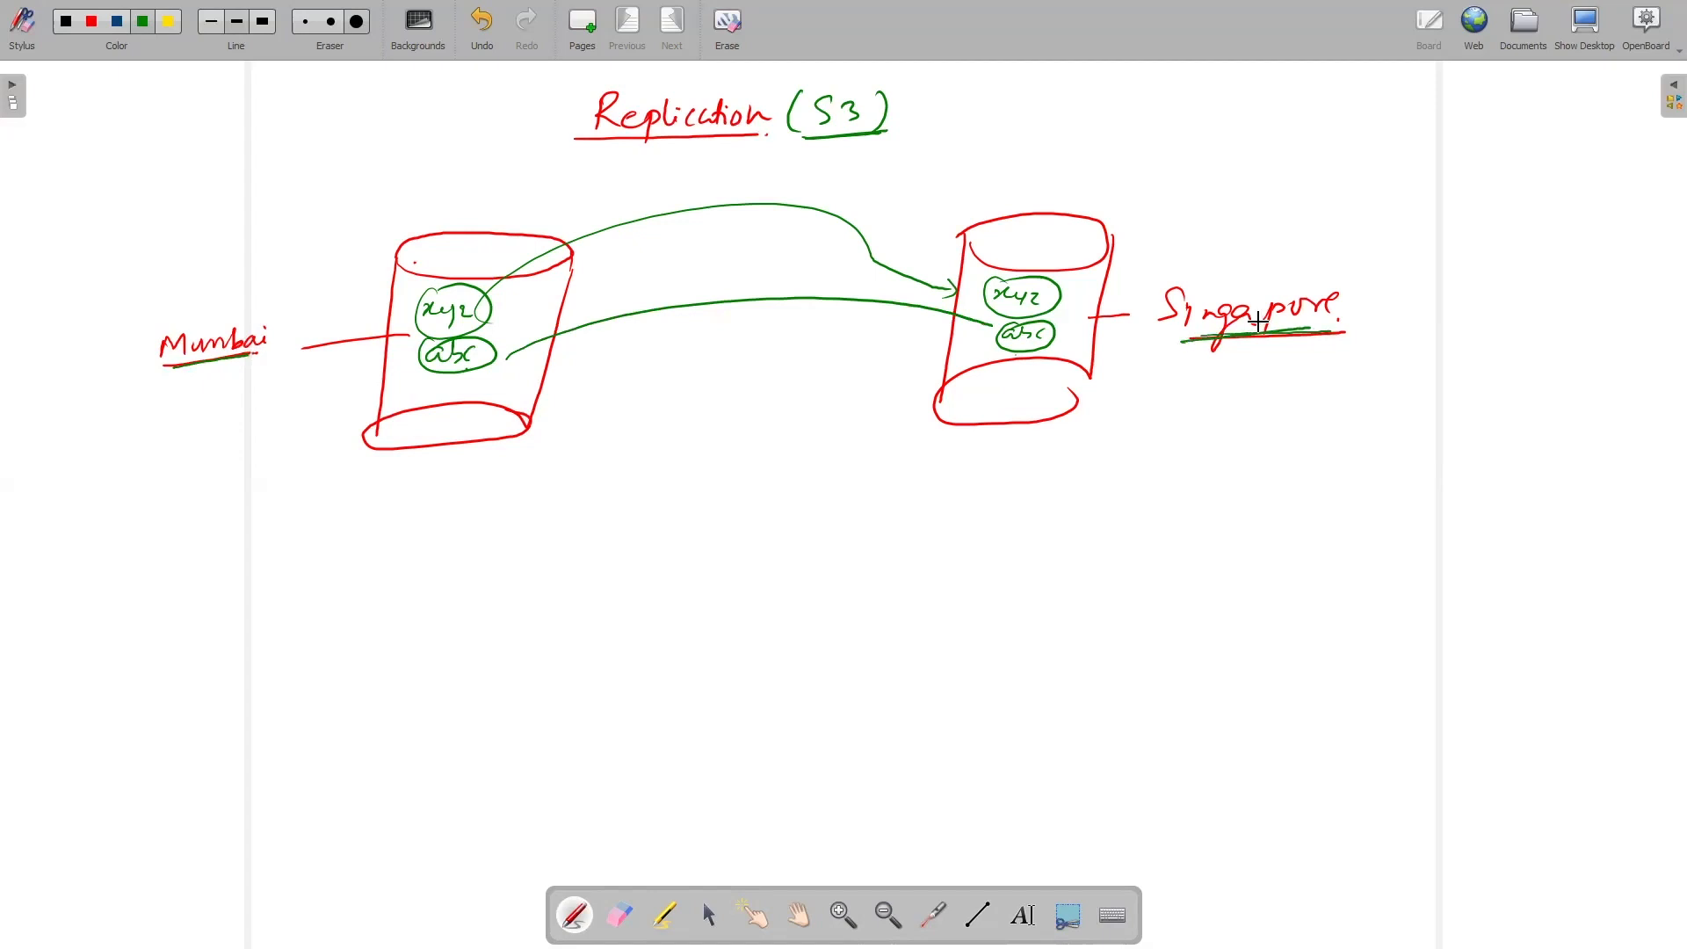
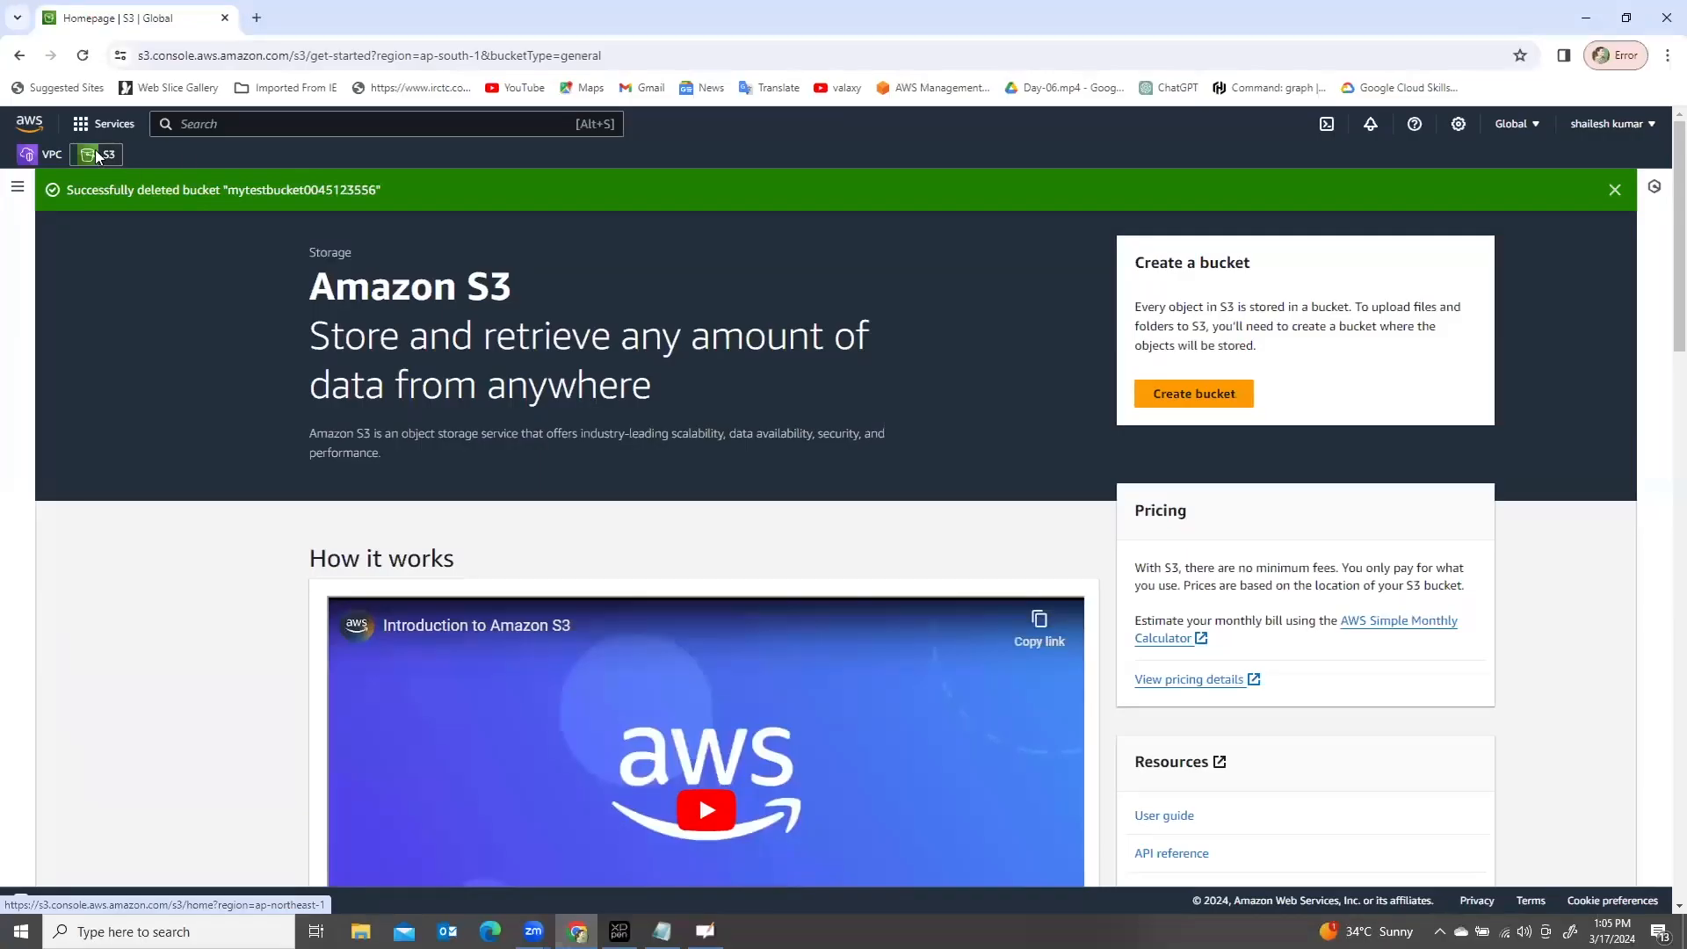
Step: Switch to the Amazon S3 console and start a new bucket in the region Asia Pacific (Mumbai) ap-south-1
{"action": "left_click", "coordinate": [96, 154]}
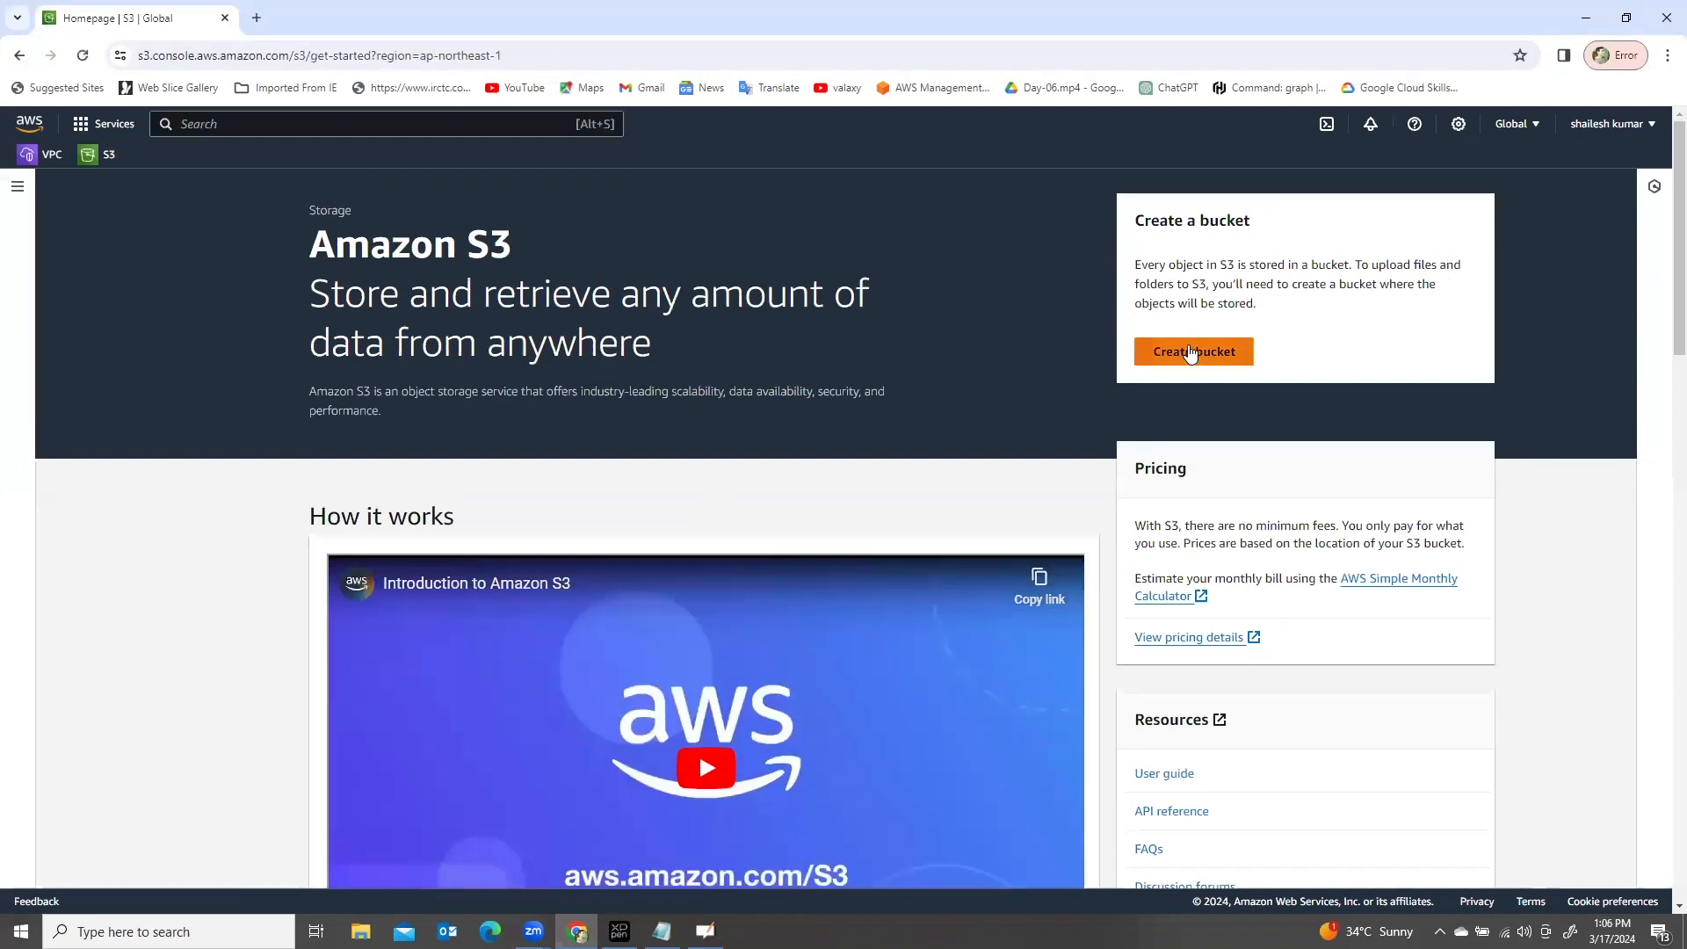
{"action": "left_click", "coordinate": [1191, 352]}
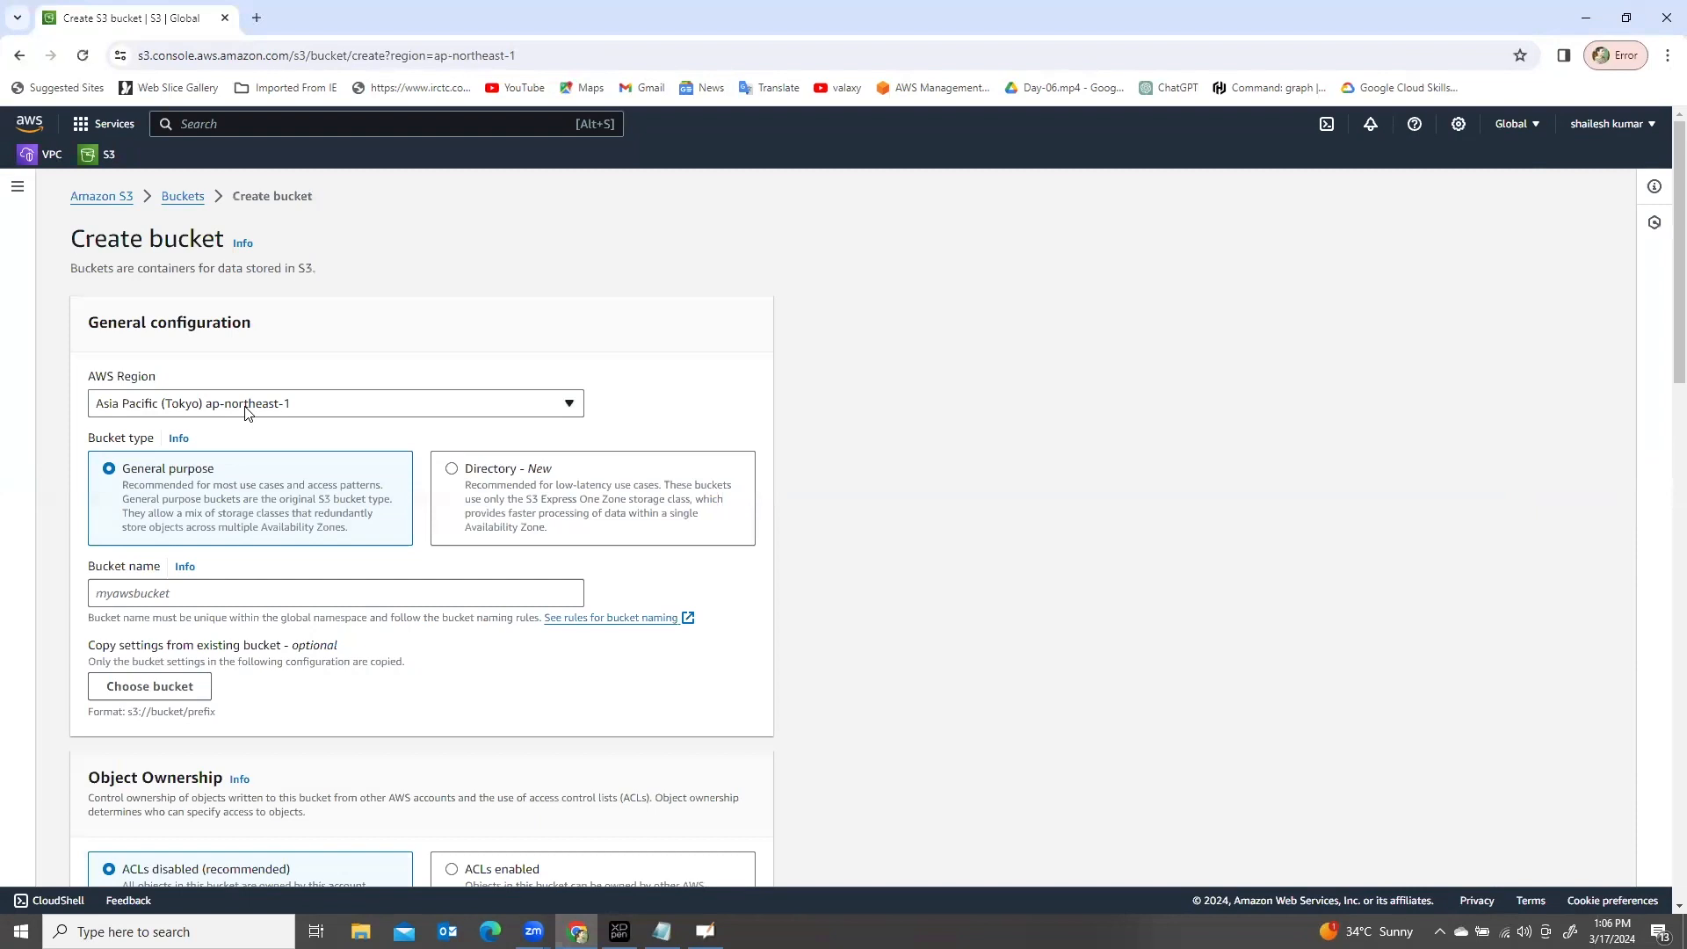
{"action": "left_click", "coordinate": [299, 413]}
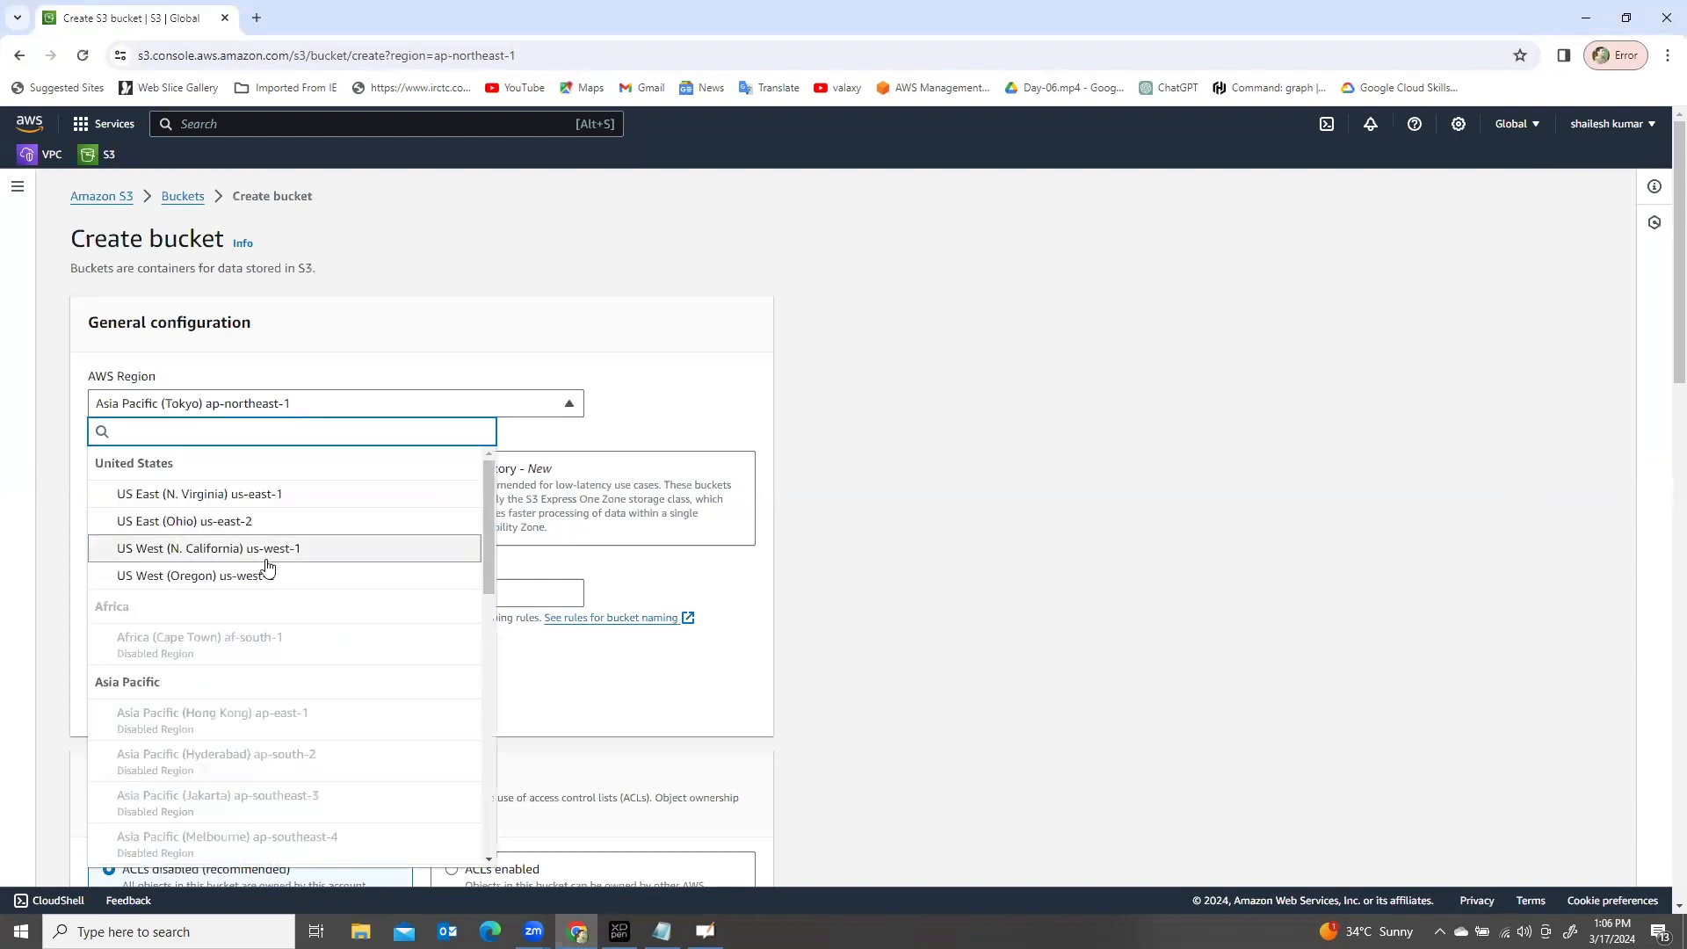
{"action": "scroll", "coordinate": [284, 655], "scroll_direction": "down", "scroll_amount": 5}
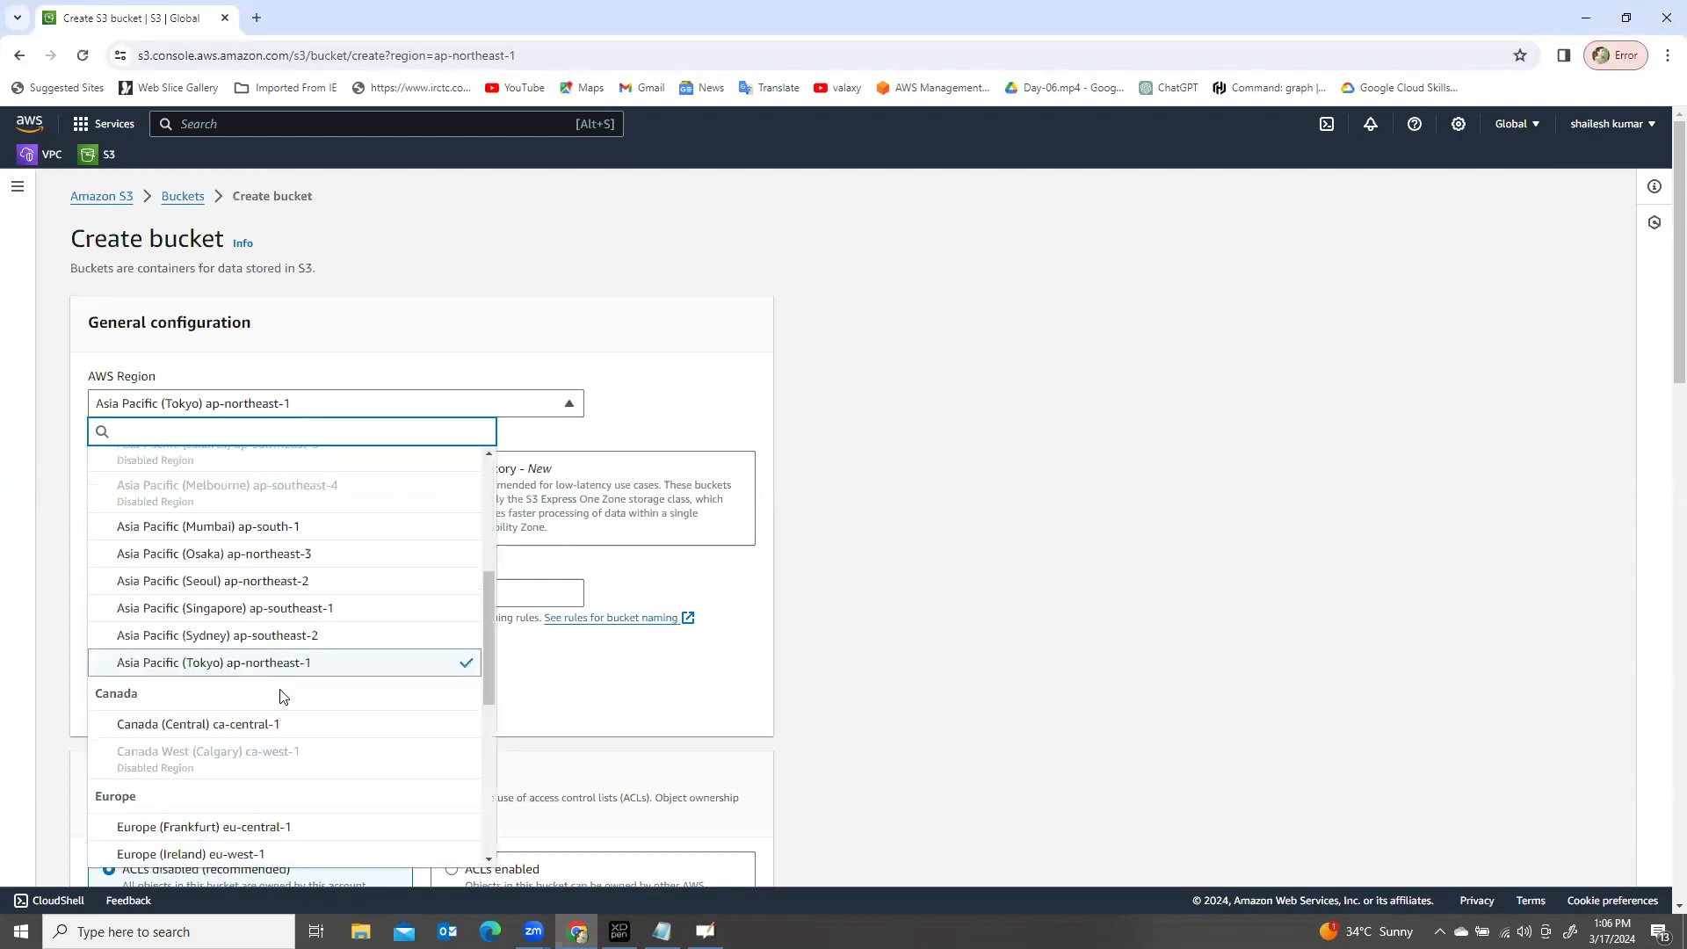
{"action": "left_click", "coordinate": [290, 523]}
Step: Name the new bucket originalbucket010123
{"action": "left_click", "coordinate": [186, 466]}
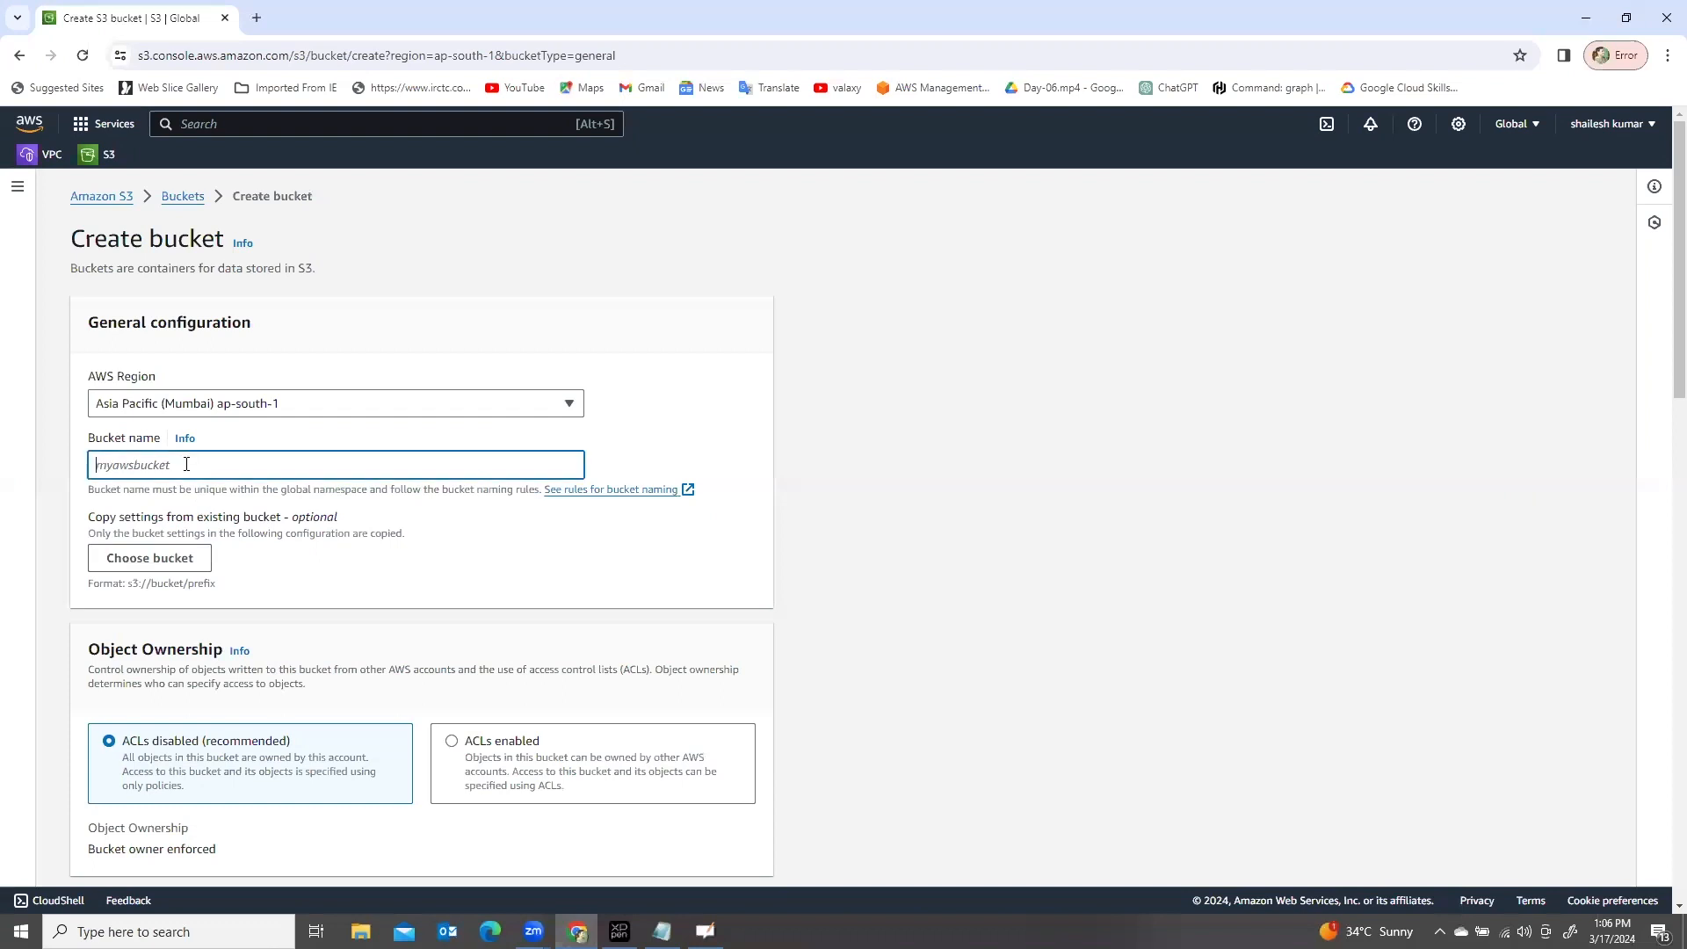
{"action": "type", "text": "or"}
{"action": "type", "text": "iginal"}
{"action": "type", "text": "bus"}
{"action": "type", "text": "ket0"}
{"action": "type", "text": "00123"}
{"action": "left_click_drag", "start_coordinate": [354, 464], "coordinate": [106, 470]}
{"action": "left_click", "coordinate": [430, 570]}
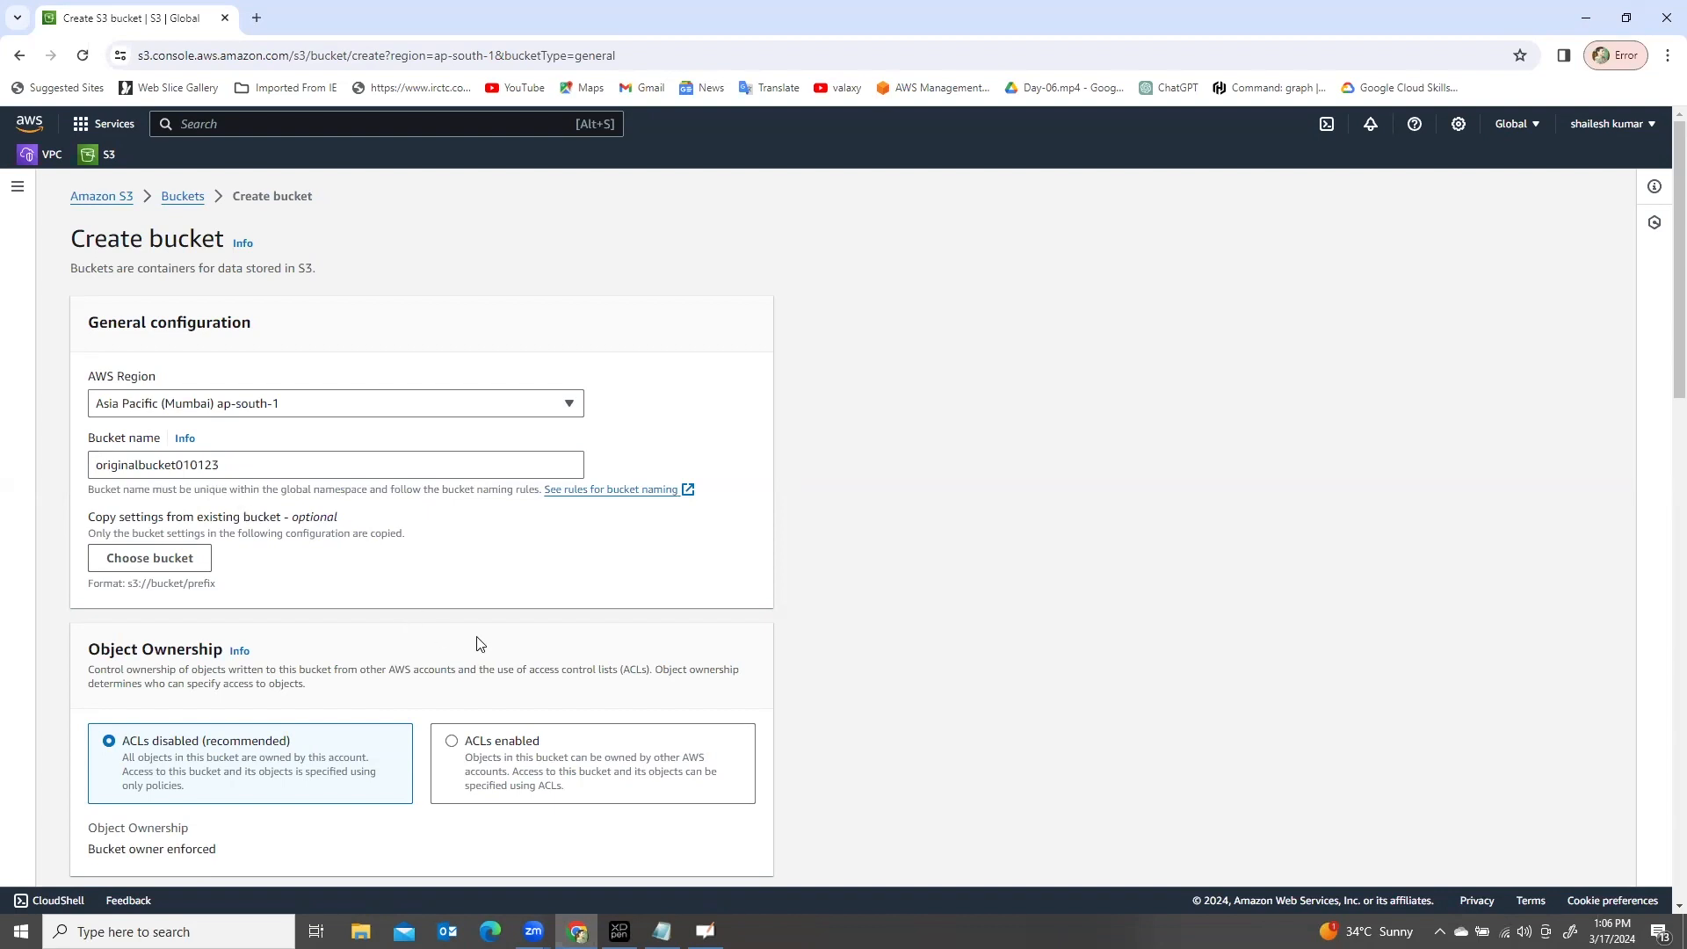
Step: Set the bucket's Object Ownership to ACLs enabled, with Bucket owner preferred
{"action": "scroll", "coordinate": [412, 598], "scroll_direction": "down", "scroll_amount": 3}
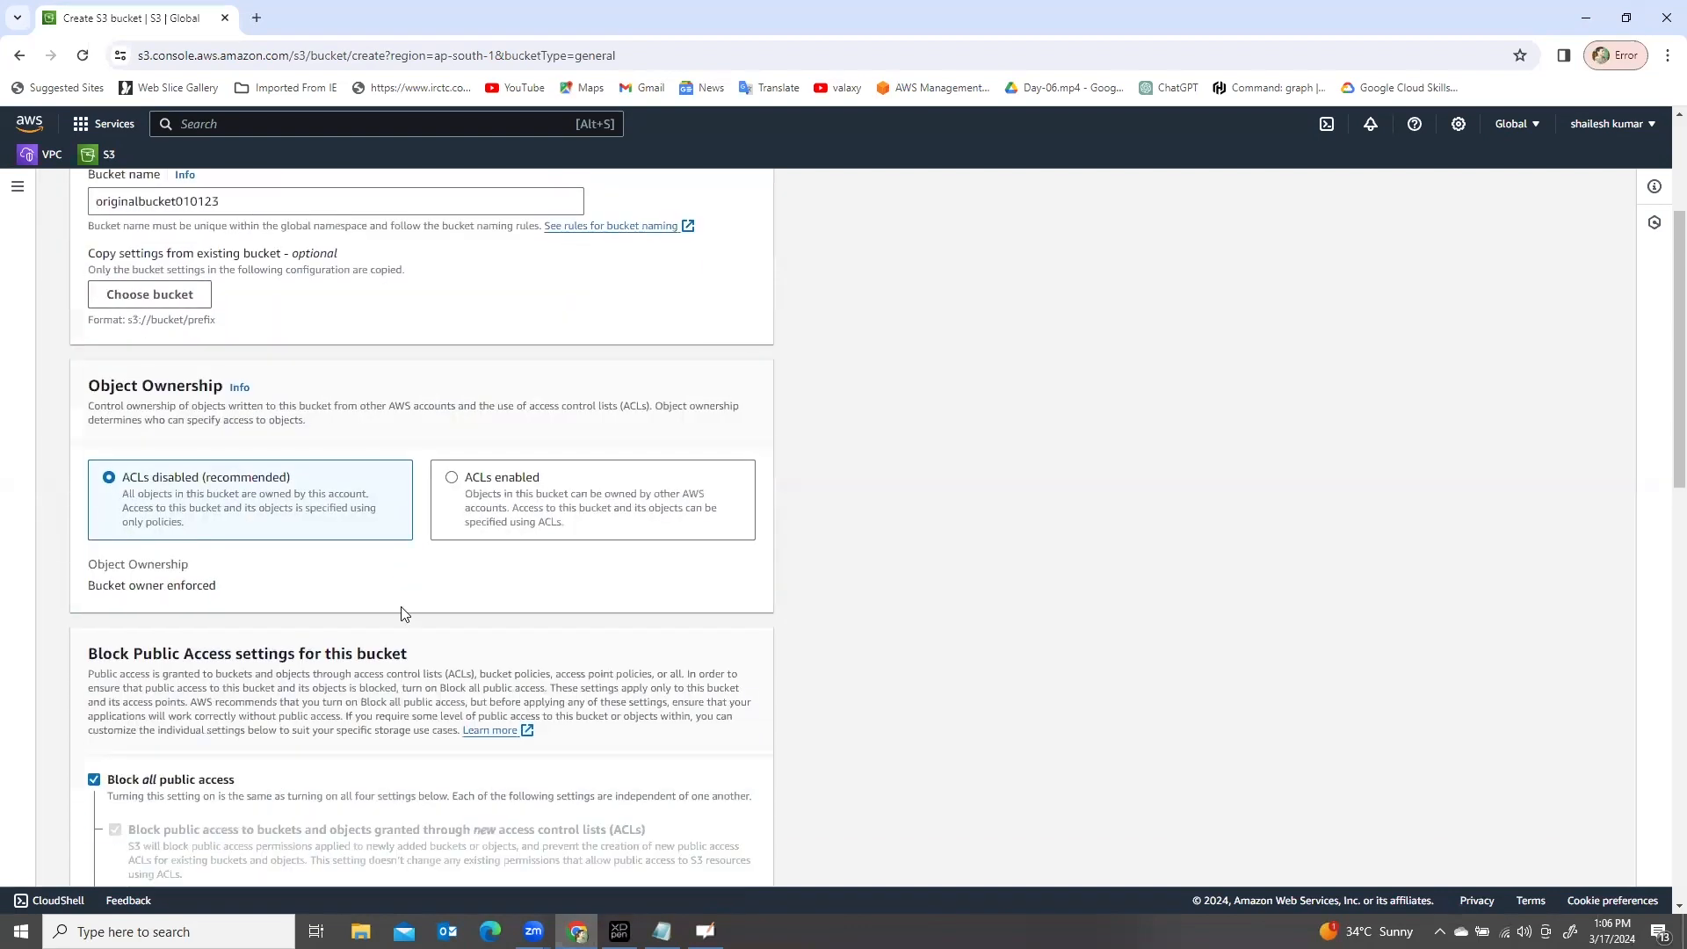
{"action": "left_click", "coordinate": [452, 477]}
{"action": "scroll", "coordinate": [377, 667], "scroll_direction": "down", "scroll_amount": 2}
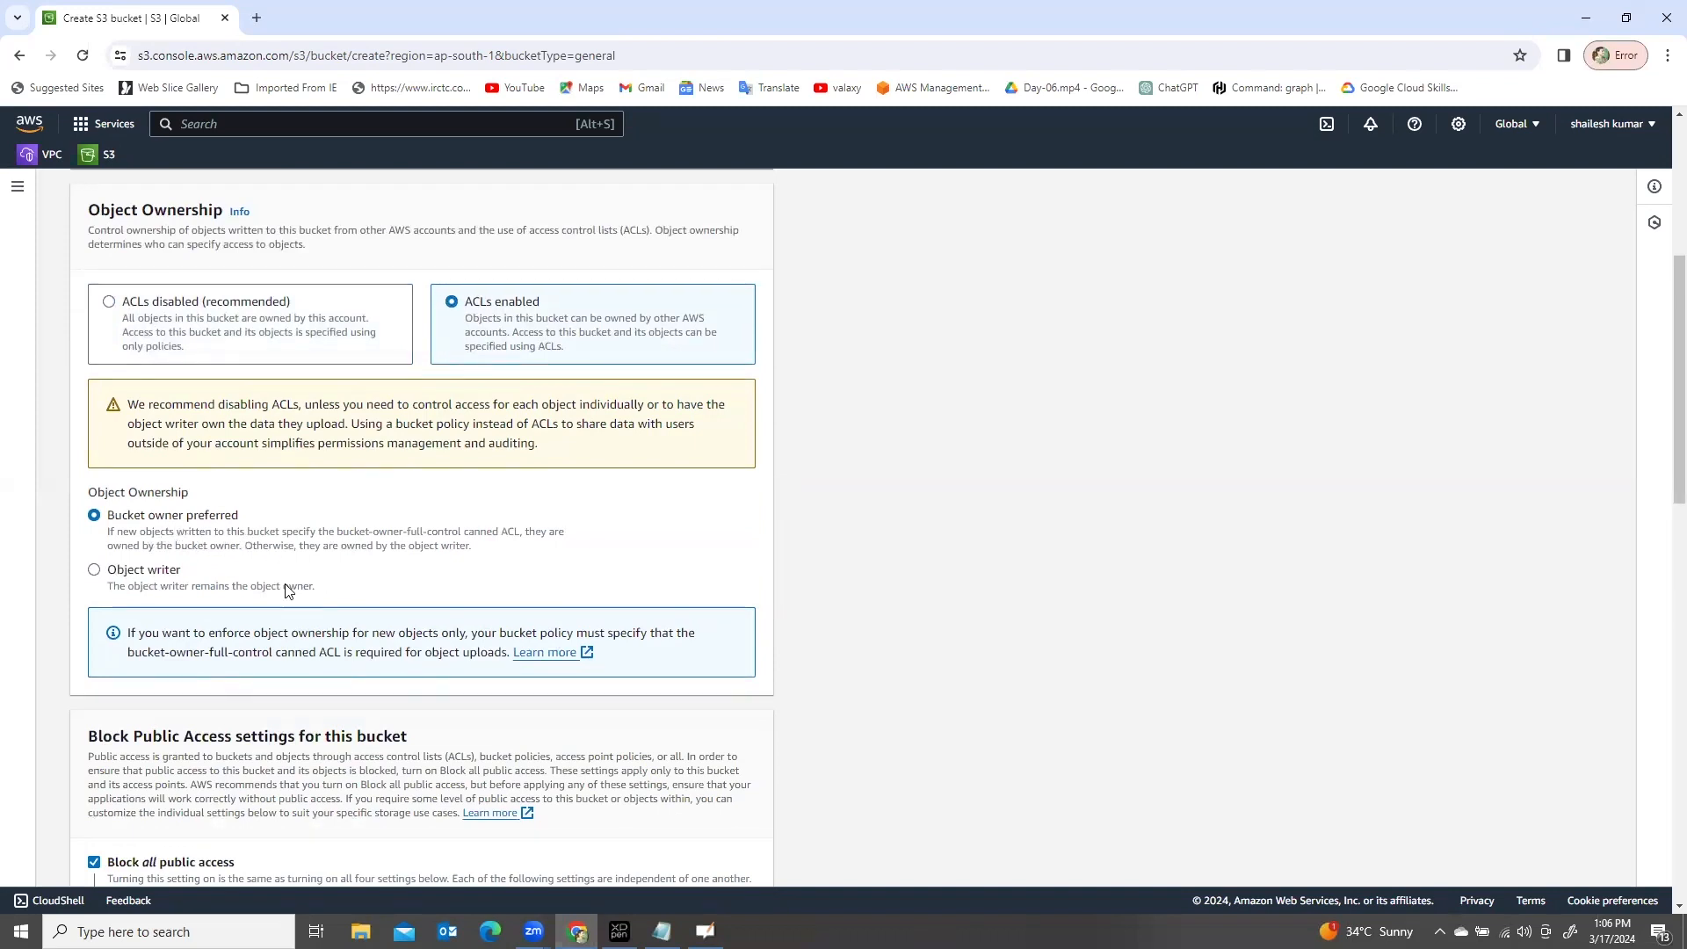
Step: Turn off Block all public access for the bucket and acknowledge that its objects might become public
{"action": "scroll", "coordinate": [247, 584], "scroll_direction": "down", "scroll_amount": 3}
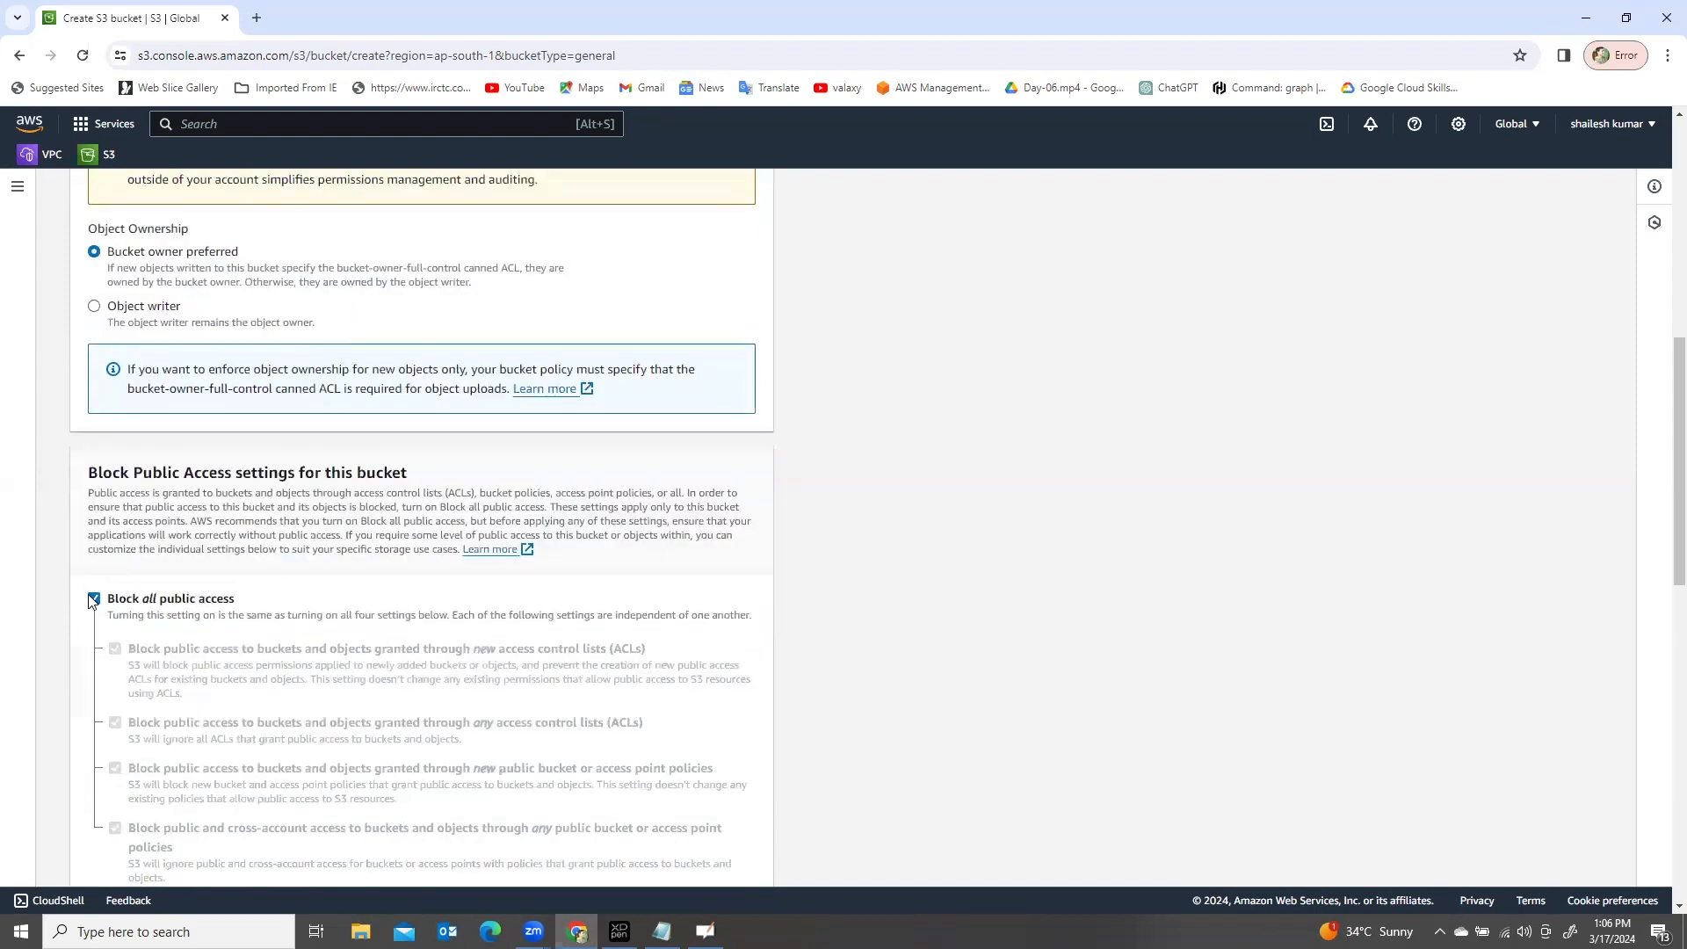
{"action": "left_click", "coordinate": [93, 600]}
{"action": "scroll", "coordinate": [241, 598], "scroll_direction": "down", "scroll_amount": 3}
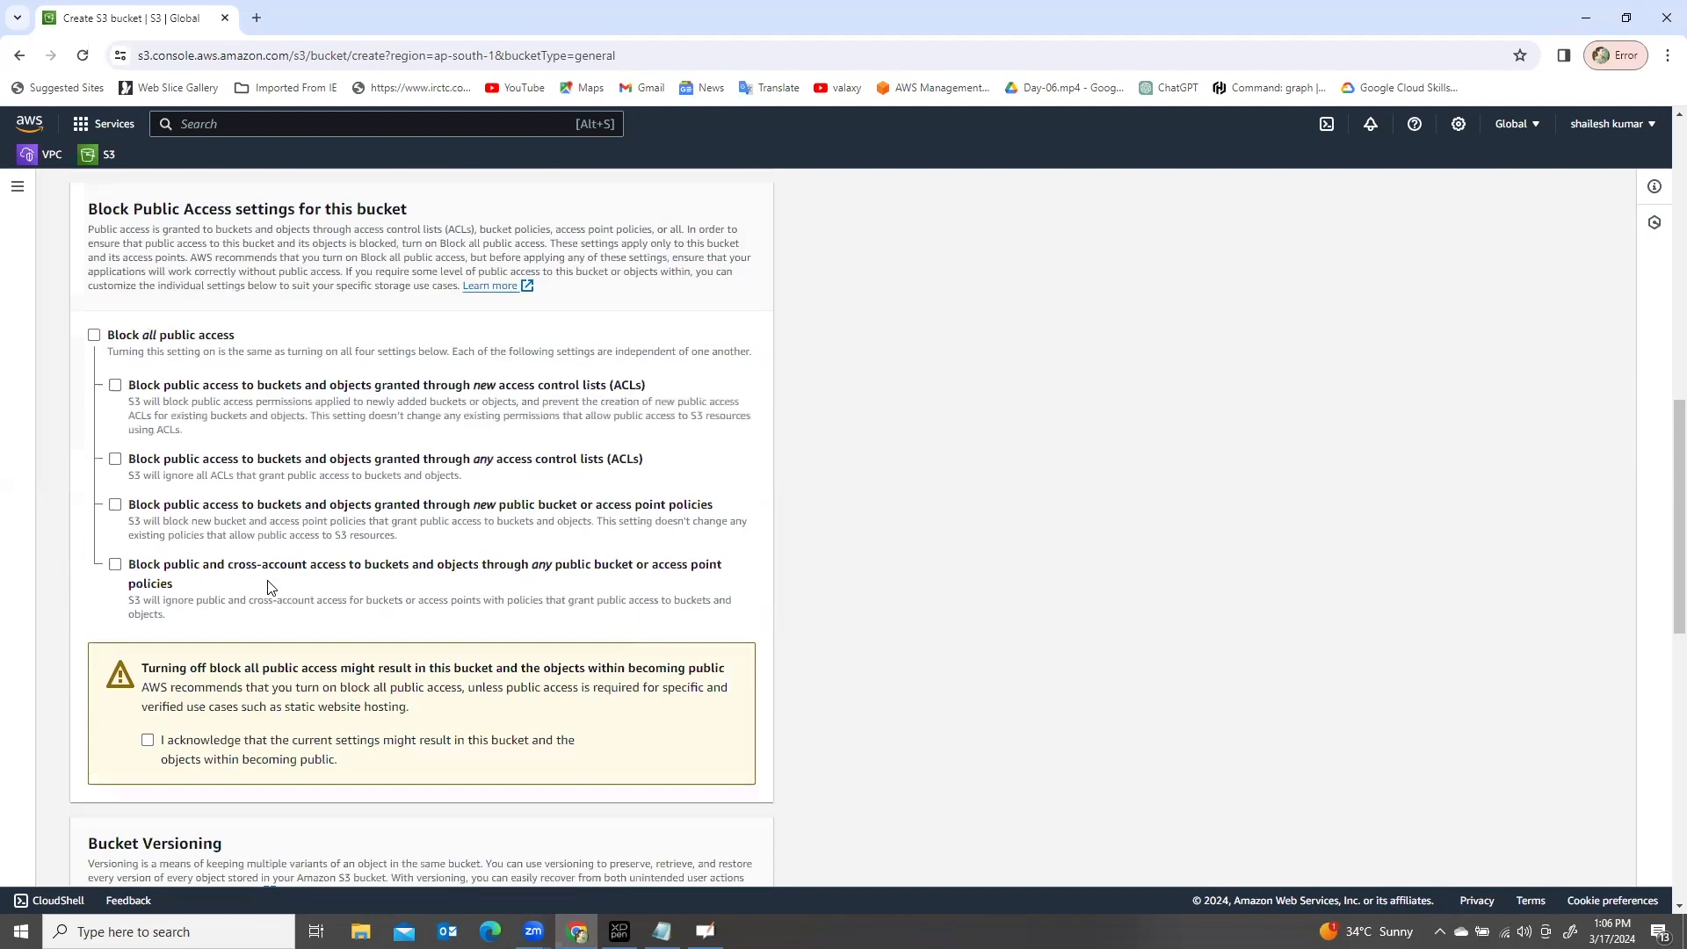
{"action": "scroll", "coordinate": [220, 685], "scroll_direction": "down", "scroll_amount": 1}
{"action": "left_click", "coordinate": [148, 652]}
Step: Enable Bucket Versioning for the new bucket
{"action": "scroll", "coordinate": [361, 647], "scroll_direction": "down", "scroll_amount": 4}
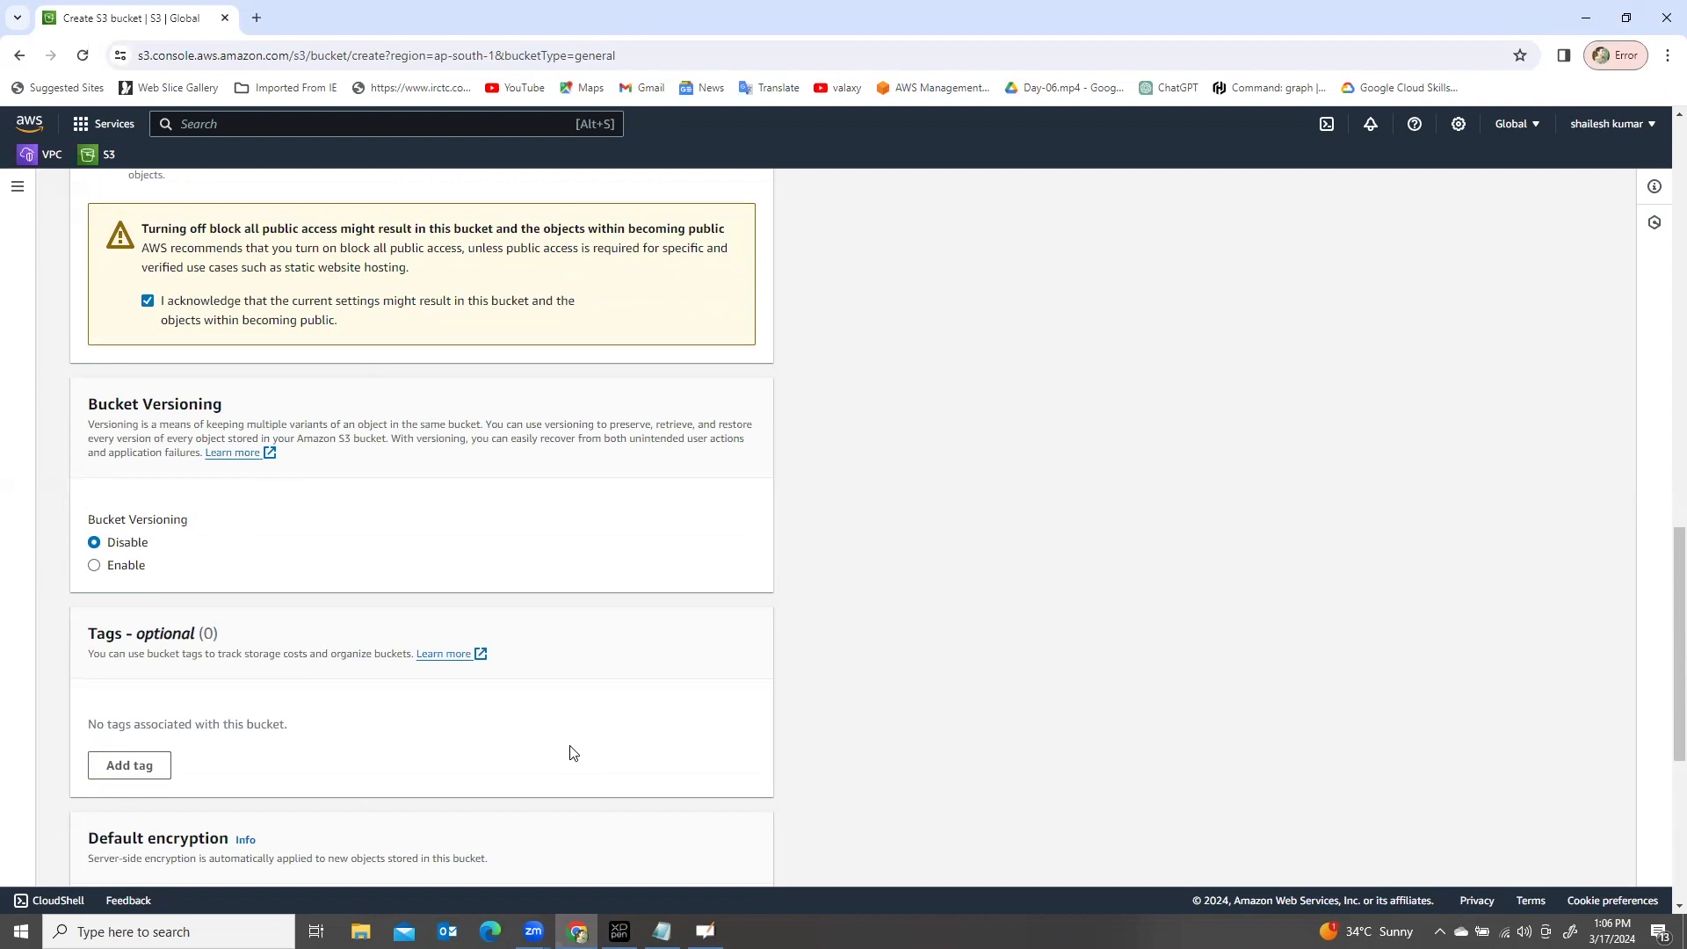
{"action": "left_click", "coordinate": [95, 567]}
{"action": "scroll", "coordinate": [364, 586], "scroll_direction": "down", "scroll_amount": 2}
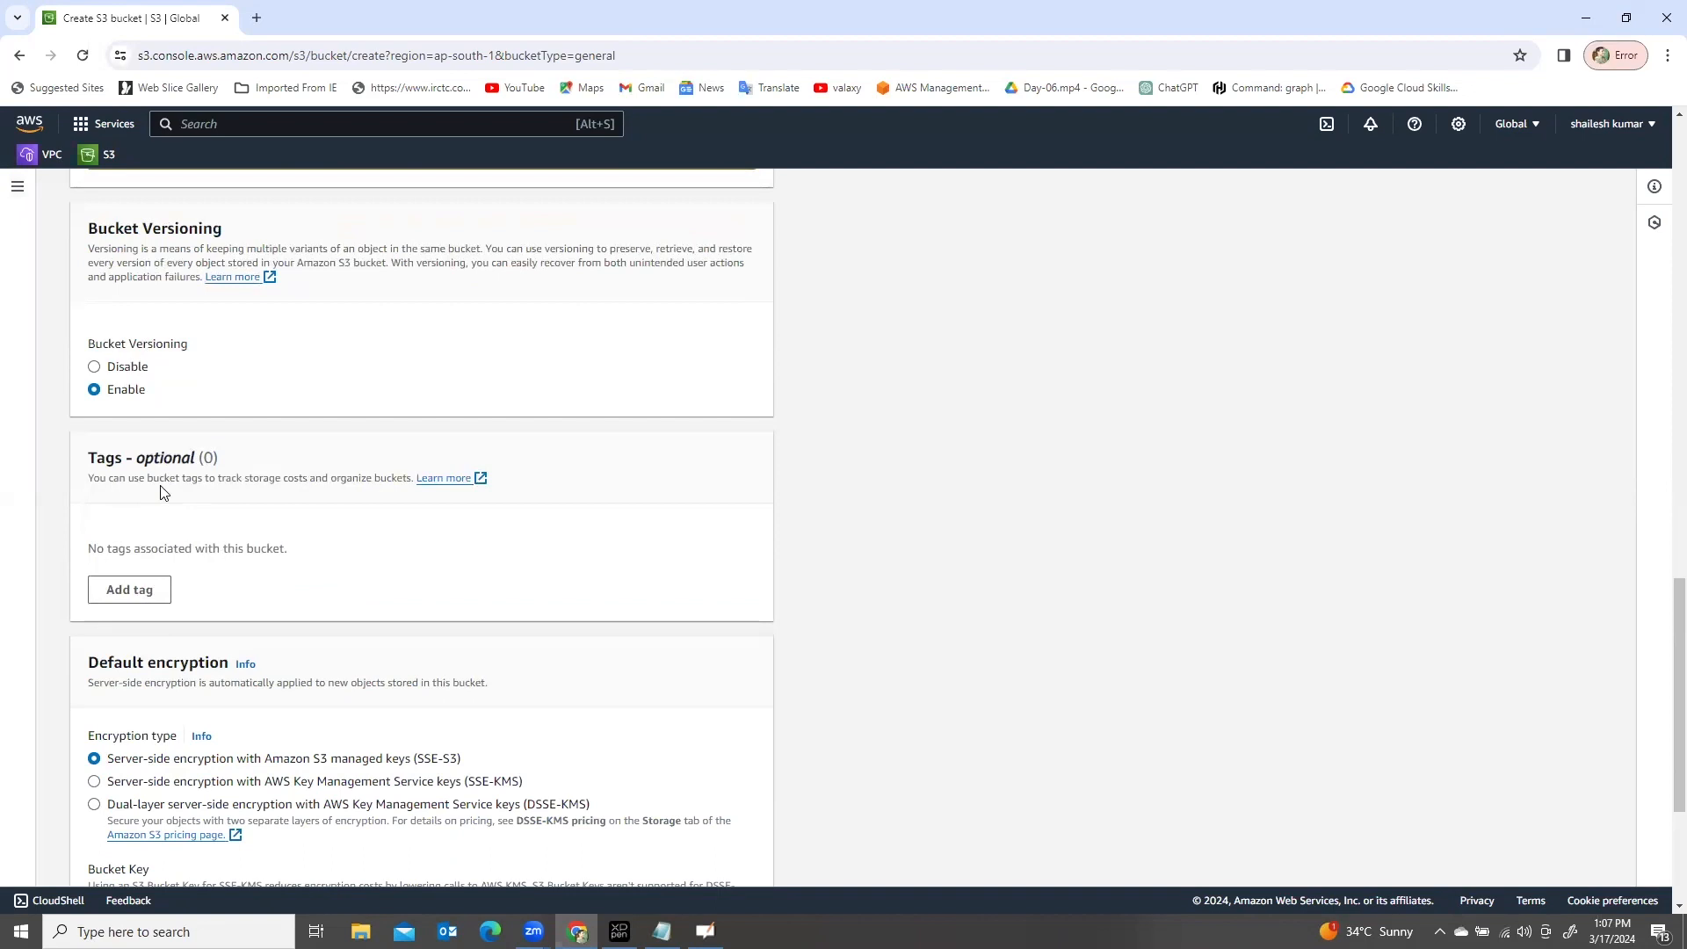
Step: Recheck the bucket name and add a tag with the key region and the value mumbai
{"action": "scroll", "coordinate": [187, 508], "scroll_direction": "up", "scroll_amount": 9}
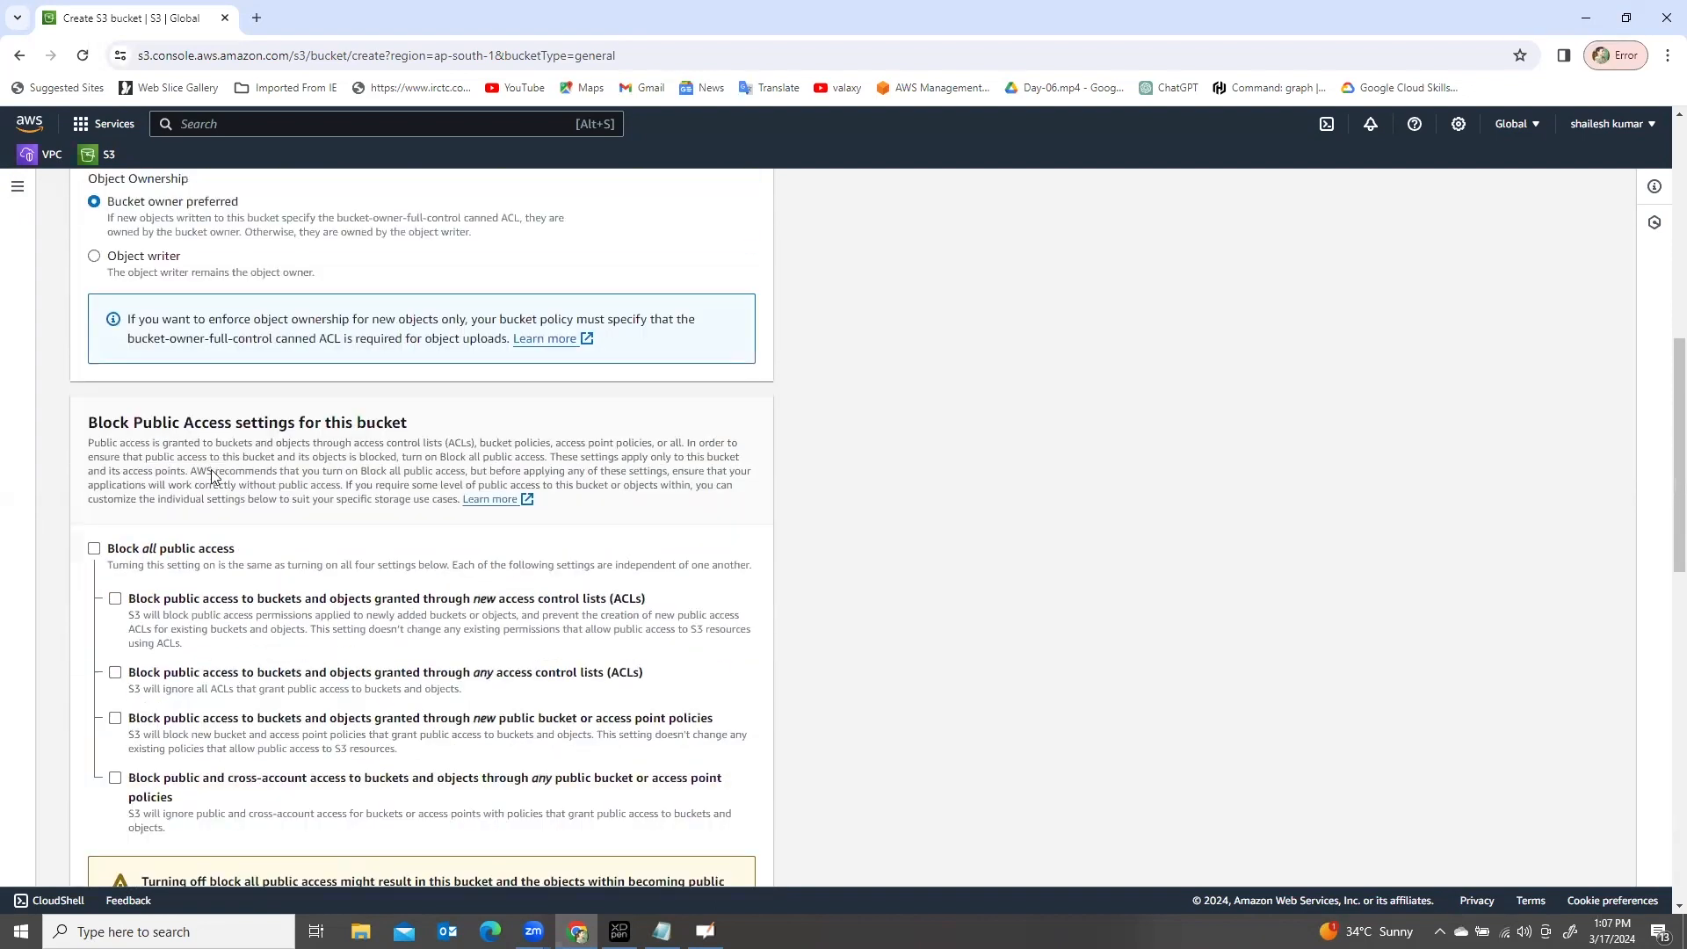
{"action": "scroll", "coordinate": [211, 474], "scroll_direction": "up", "scroll_amount": 8}
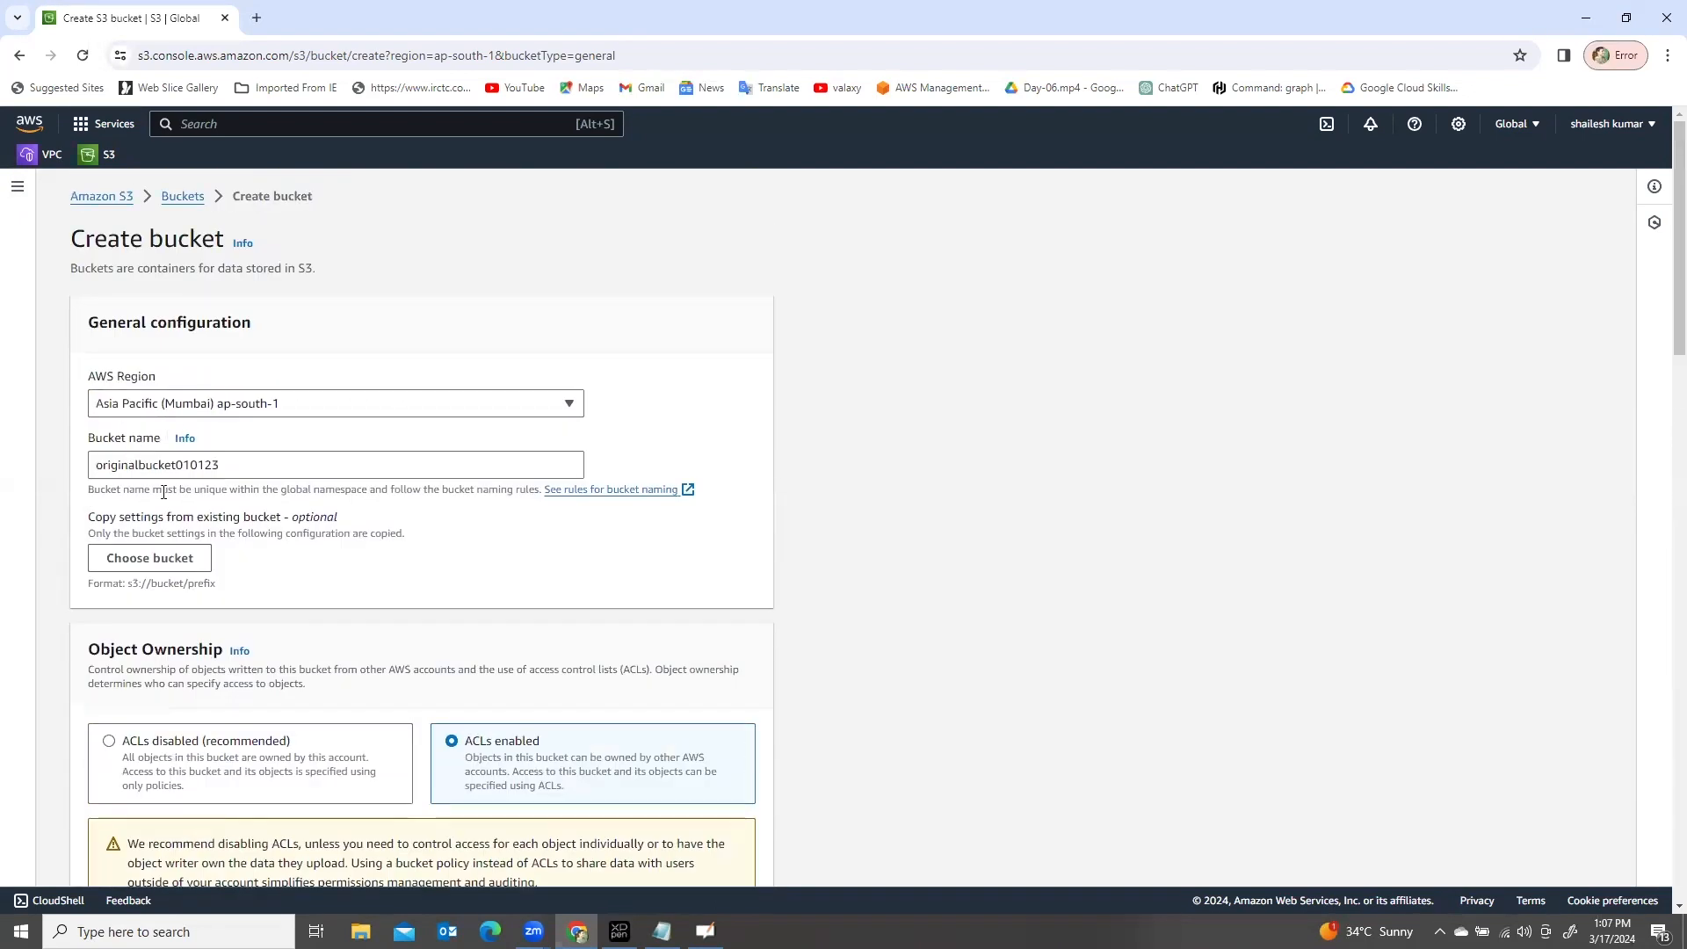
{"action": "left_click_drag", "start_coordinate": [236, 467], "coordinate": [74, 472]}
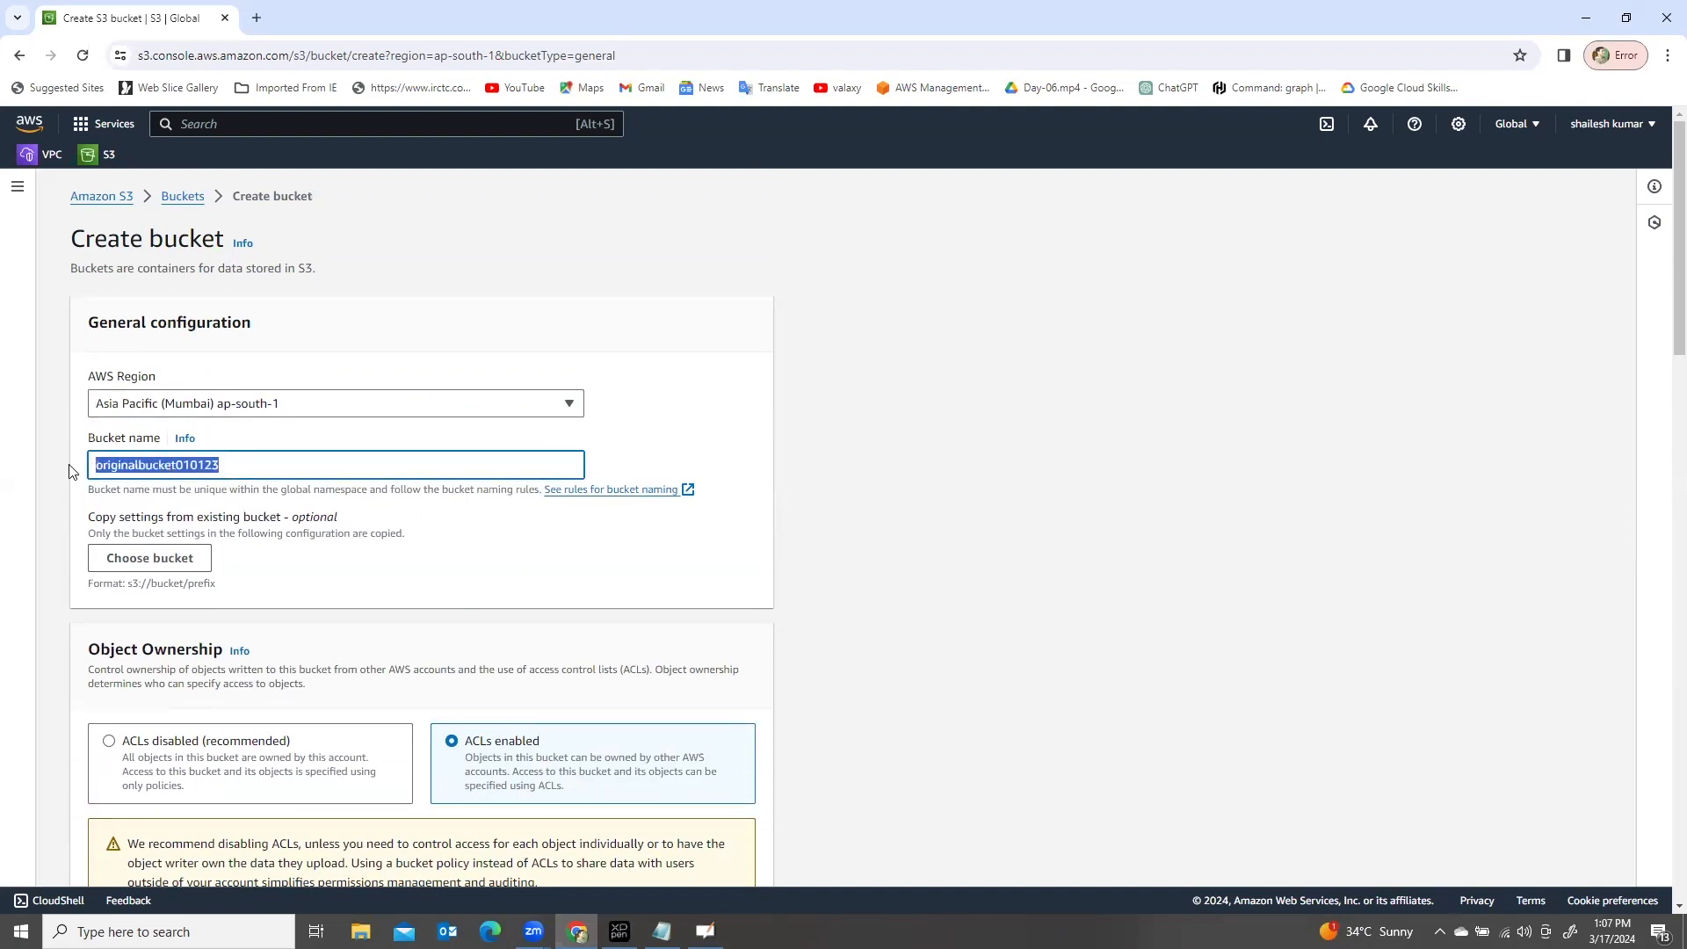
{"action": "scroll", "coordinate": [345, 613], "scroll_direction": "down", "scroll_amount": 2}
{"action": "scroll", "coordinate": [346, 612], "scroll_direction": "down", "scroll_amount": 15}
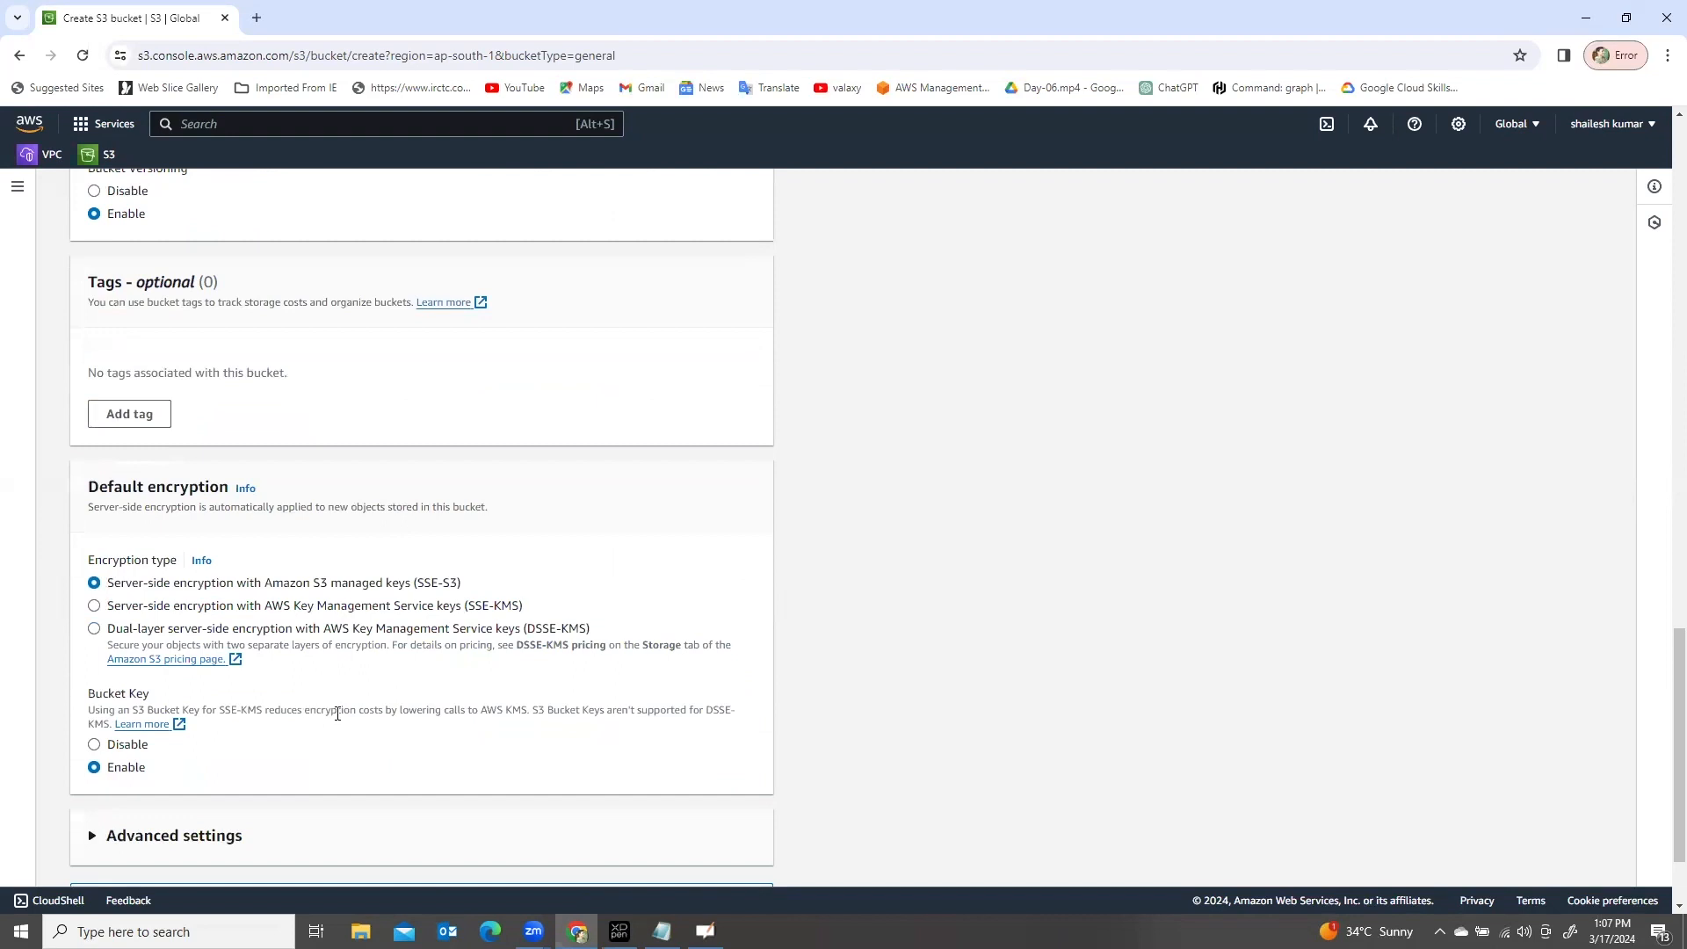
{"action": "left_click", "coordinate": [123, 422]}
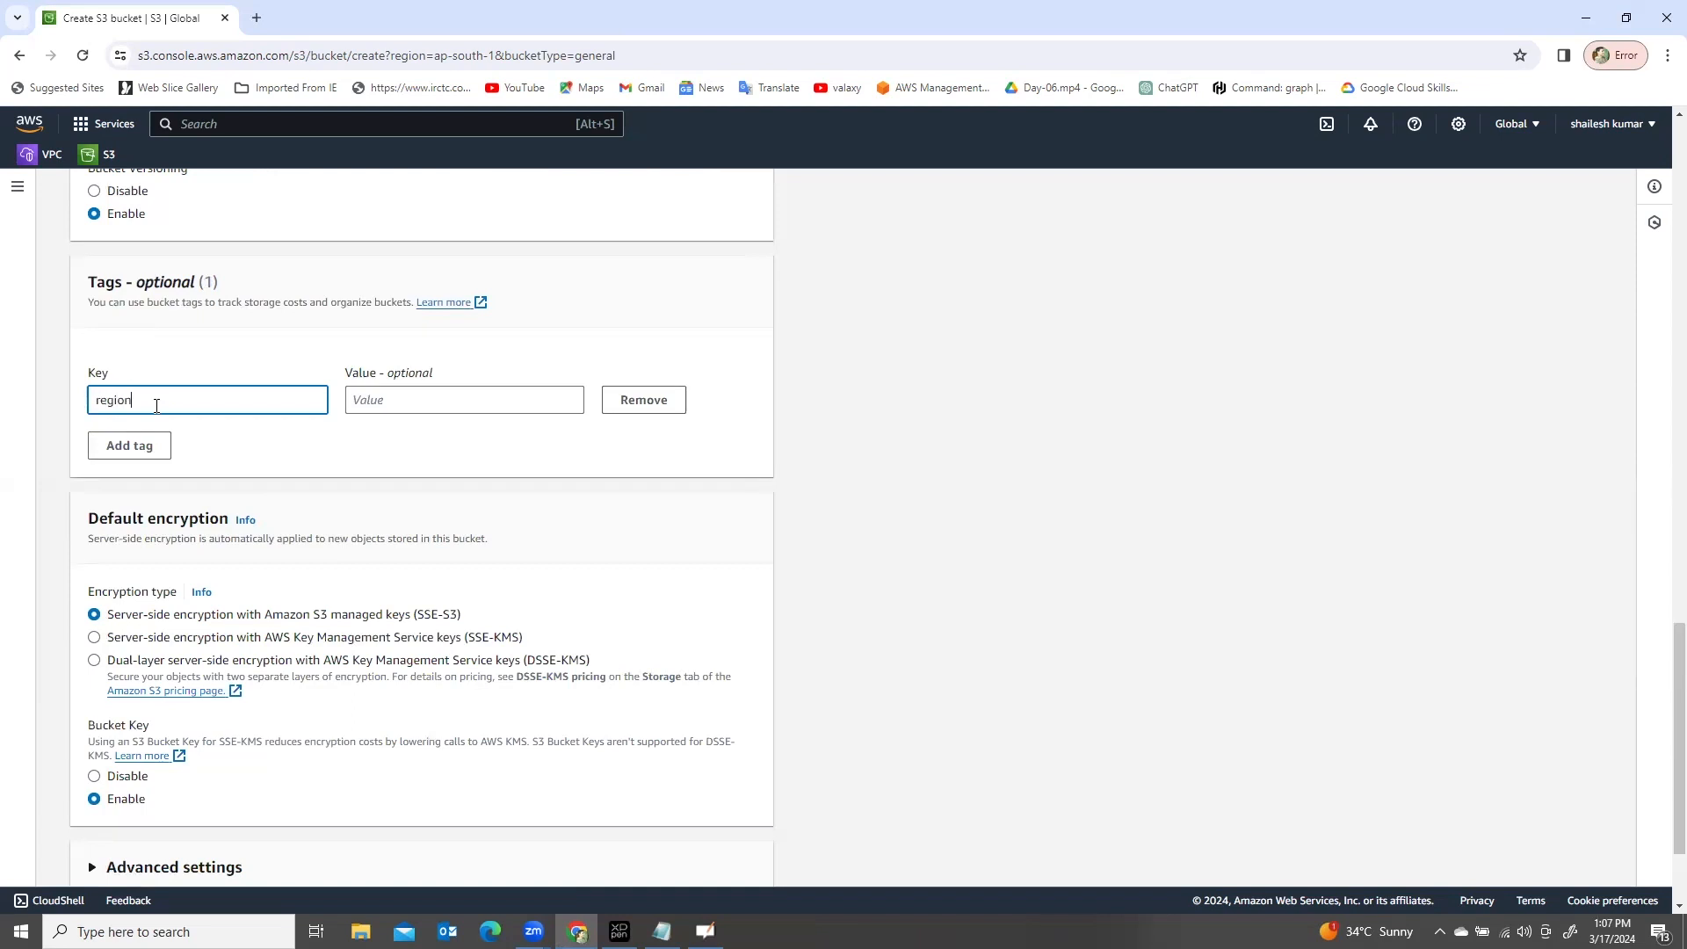
{"action": "left_click", "coordinate": [405, 402]}
{"action": "type", "text": "mumbai"}
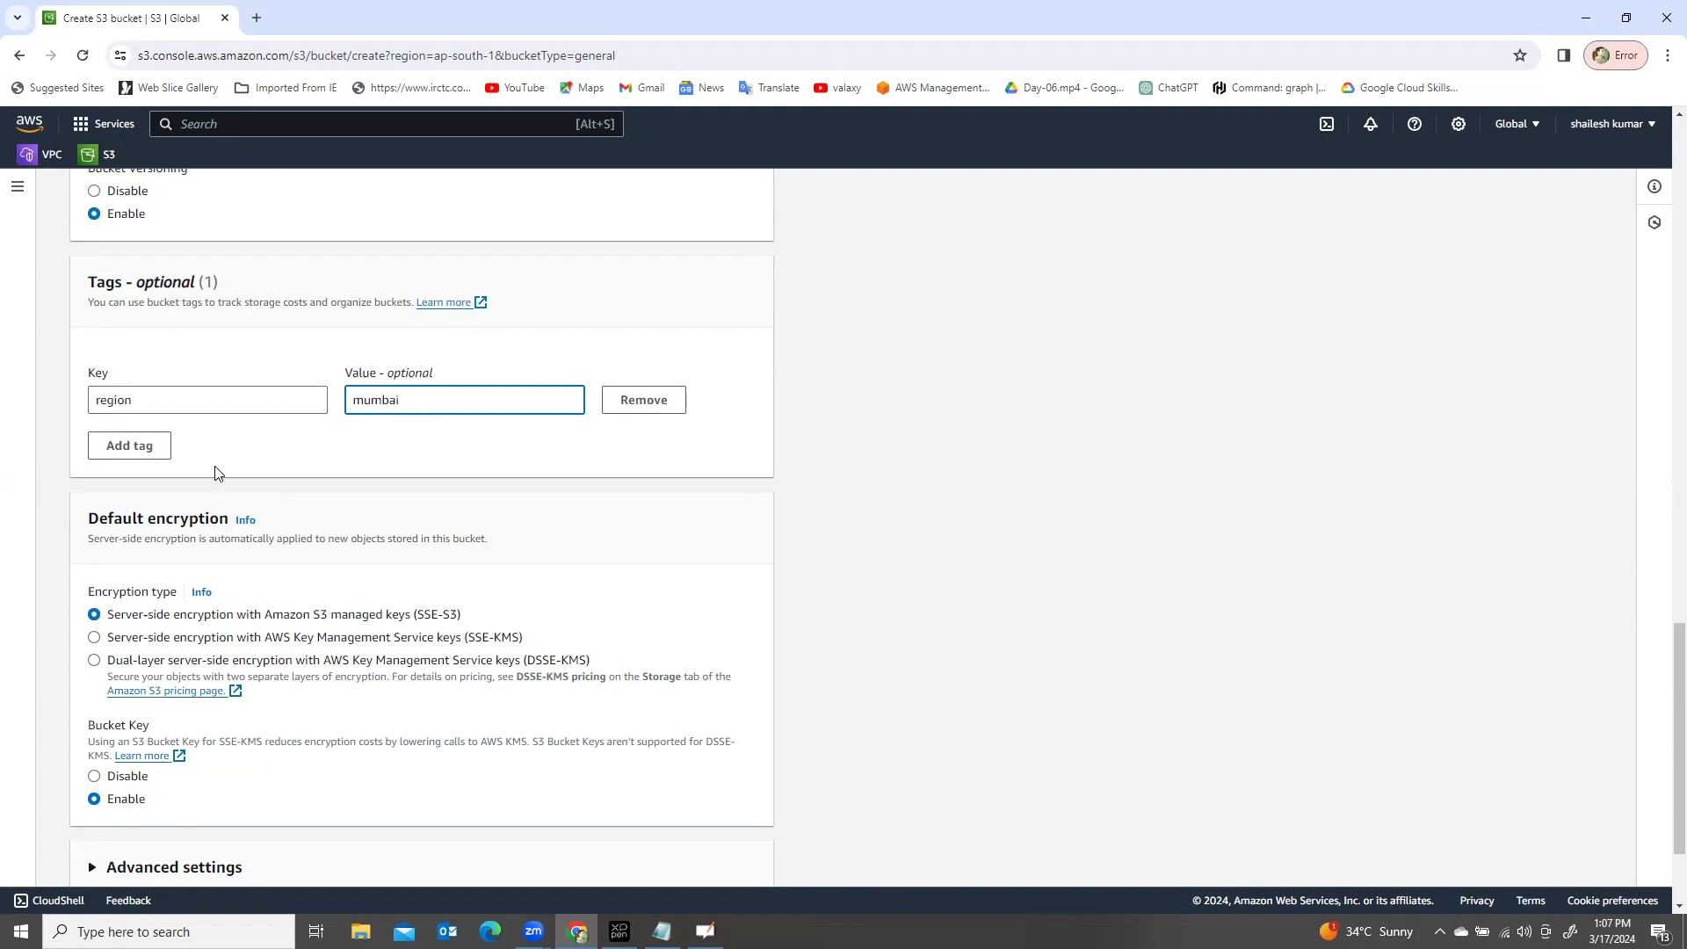
Step: Check the Object Lock option in the advanced settings, keep the default encryption and lock settings, and create the source bucket
{"action": "scroll", "coordinate": [304, 523], "scroll_direction": "down", "scroll_amount": 2}
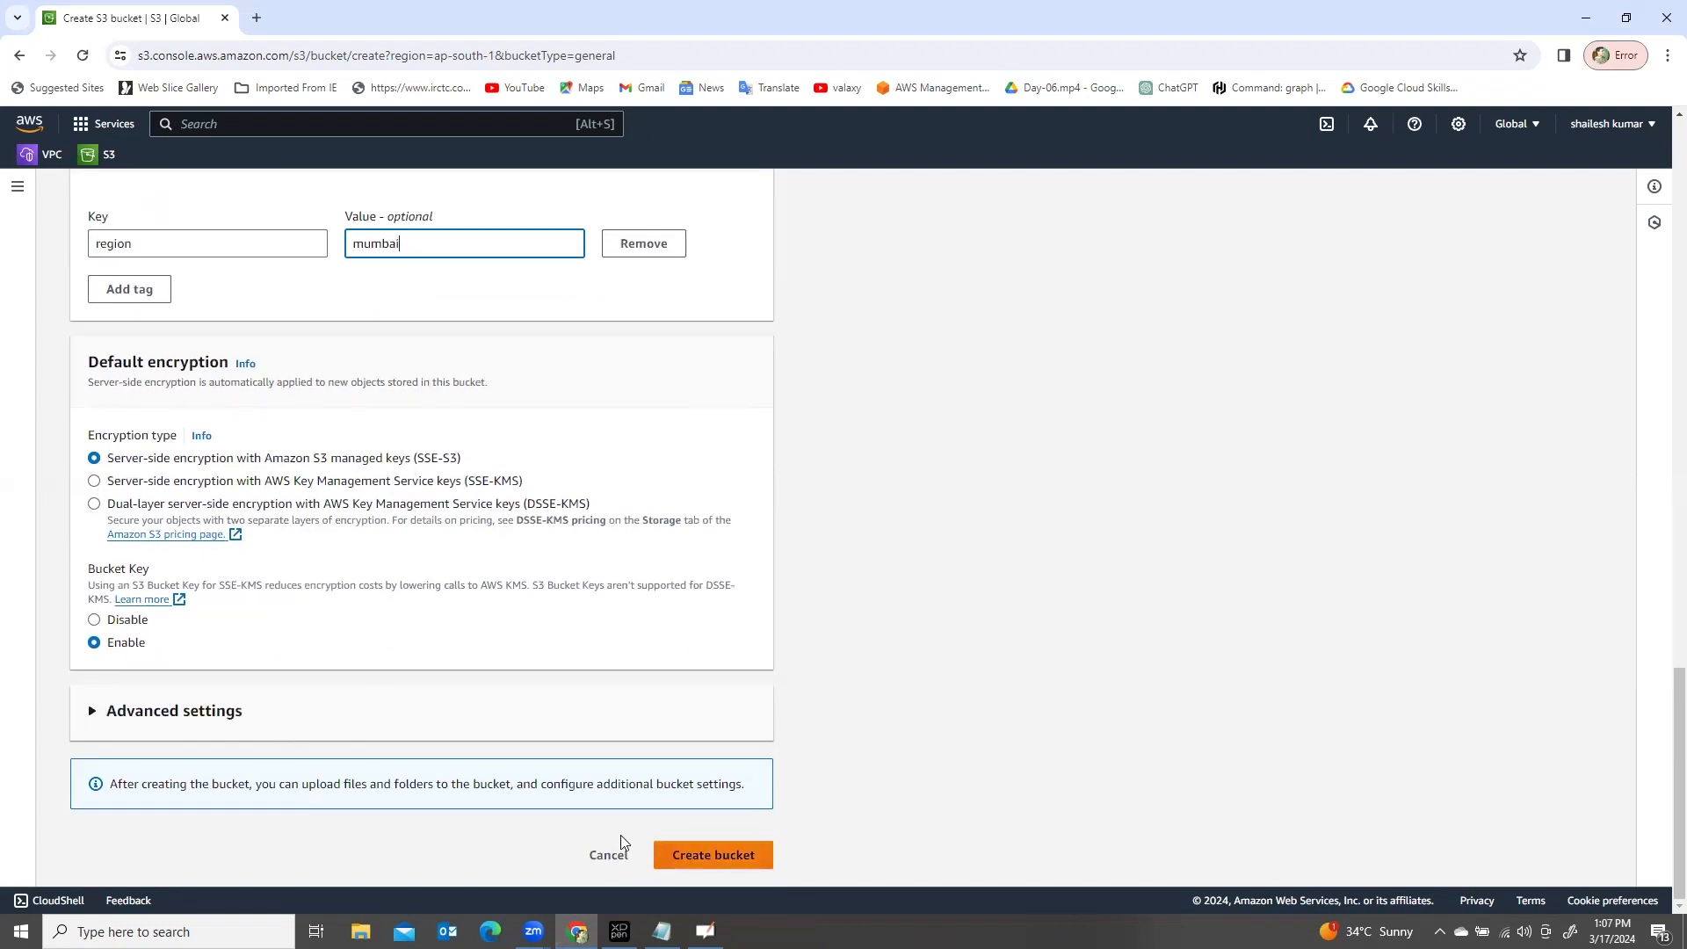
{"action": "left_click", "coordinate": [94, 713]}
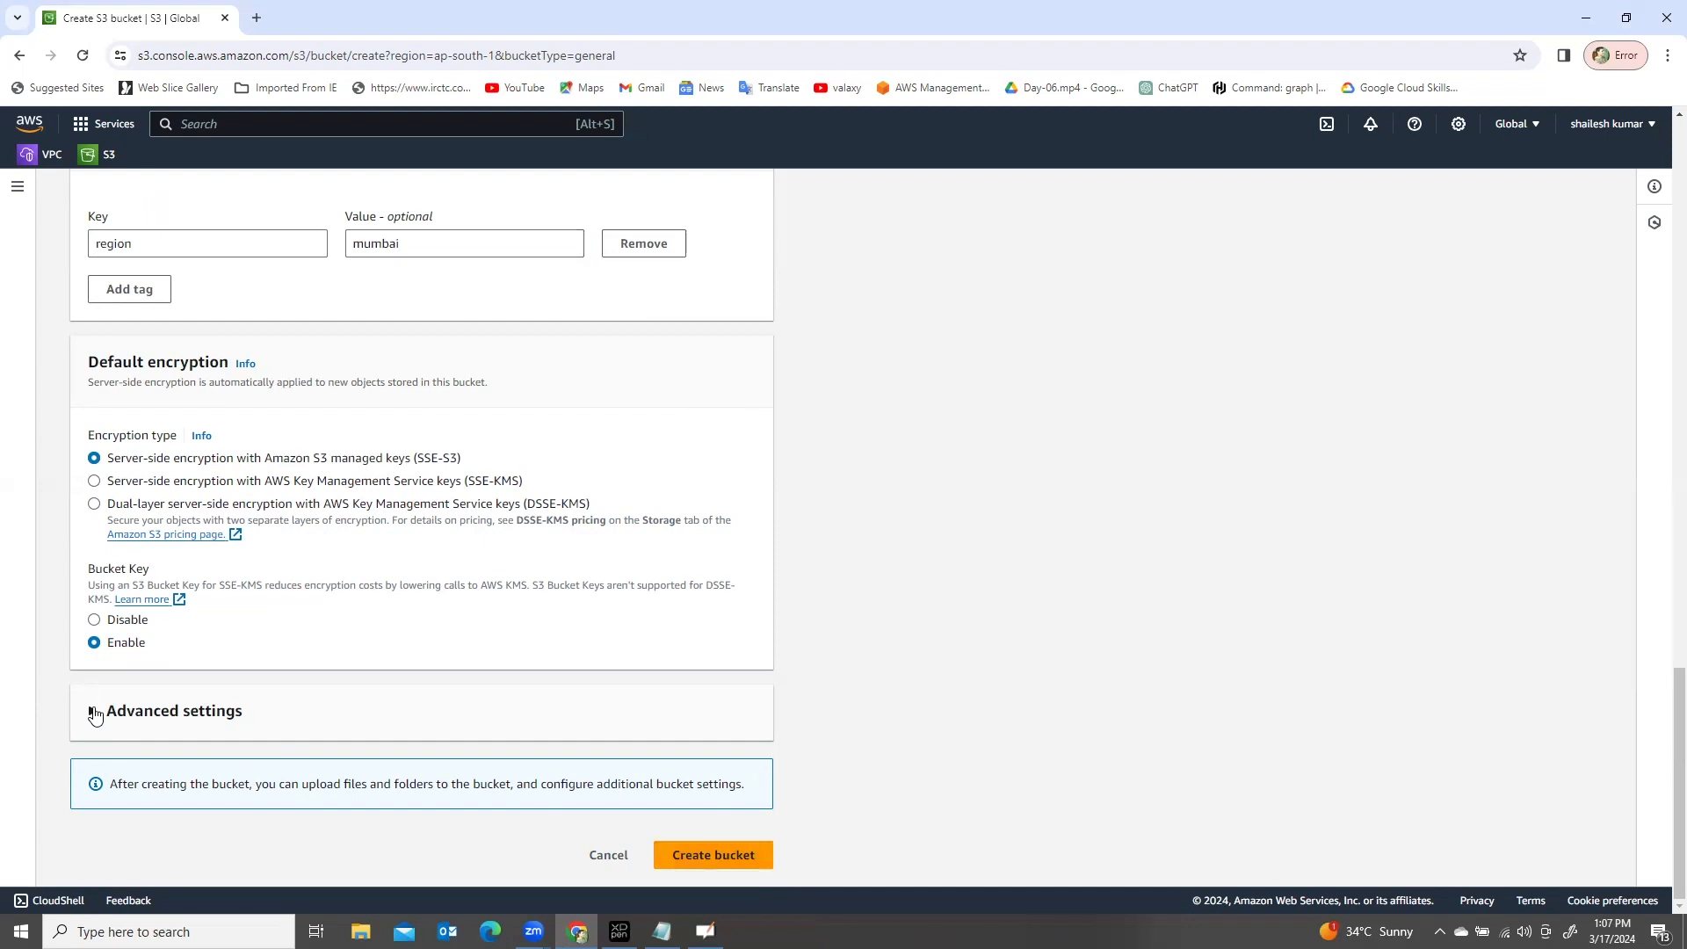
{"action": "scroll", "coordinate": [277, 626], "scroll_direction": "down", "scroll_amount": 3}
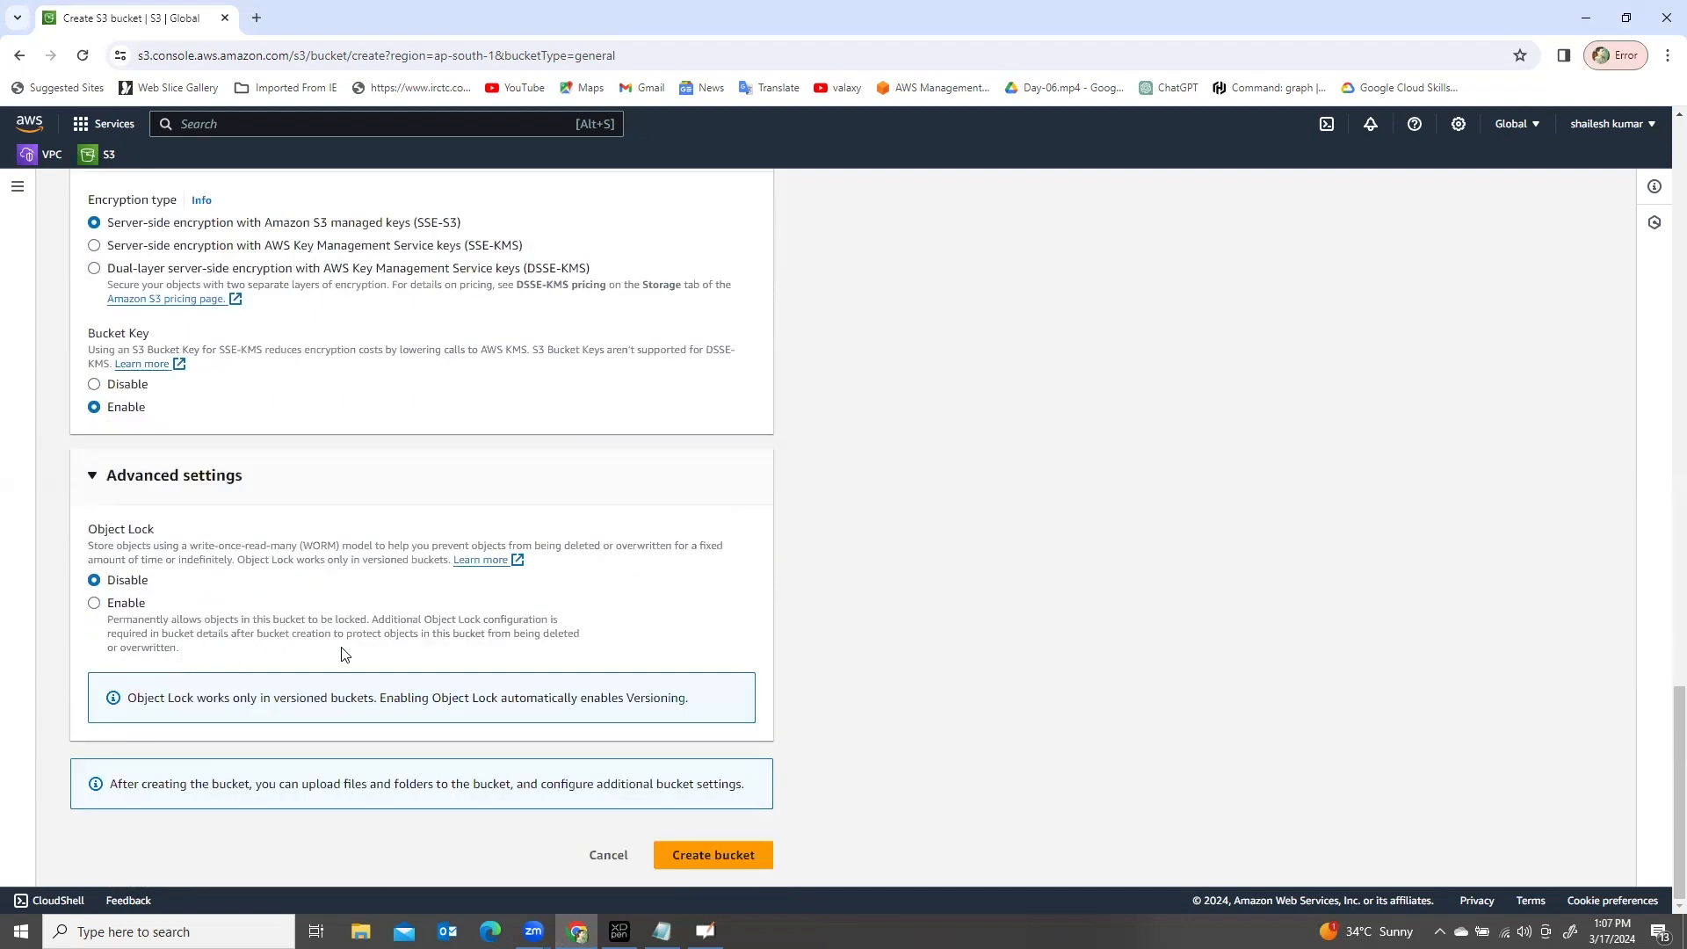
{"action": "left_click", "coordinate": [736, 844]}
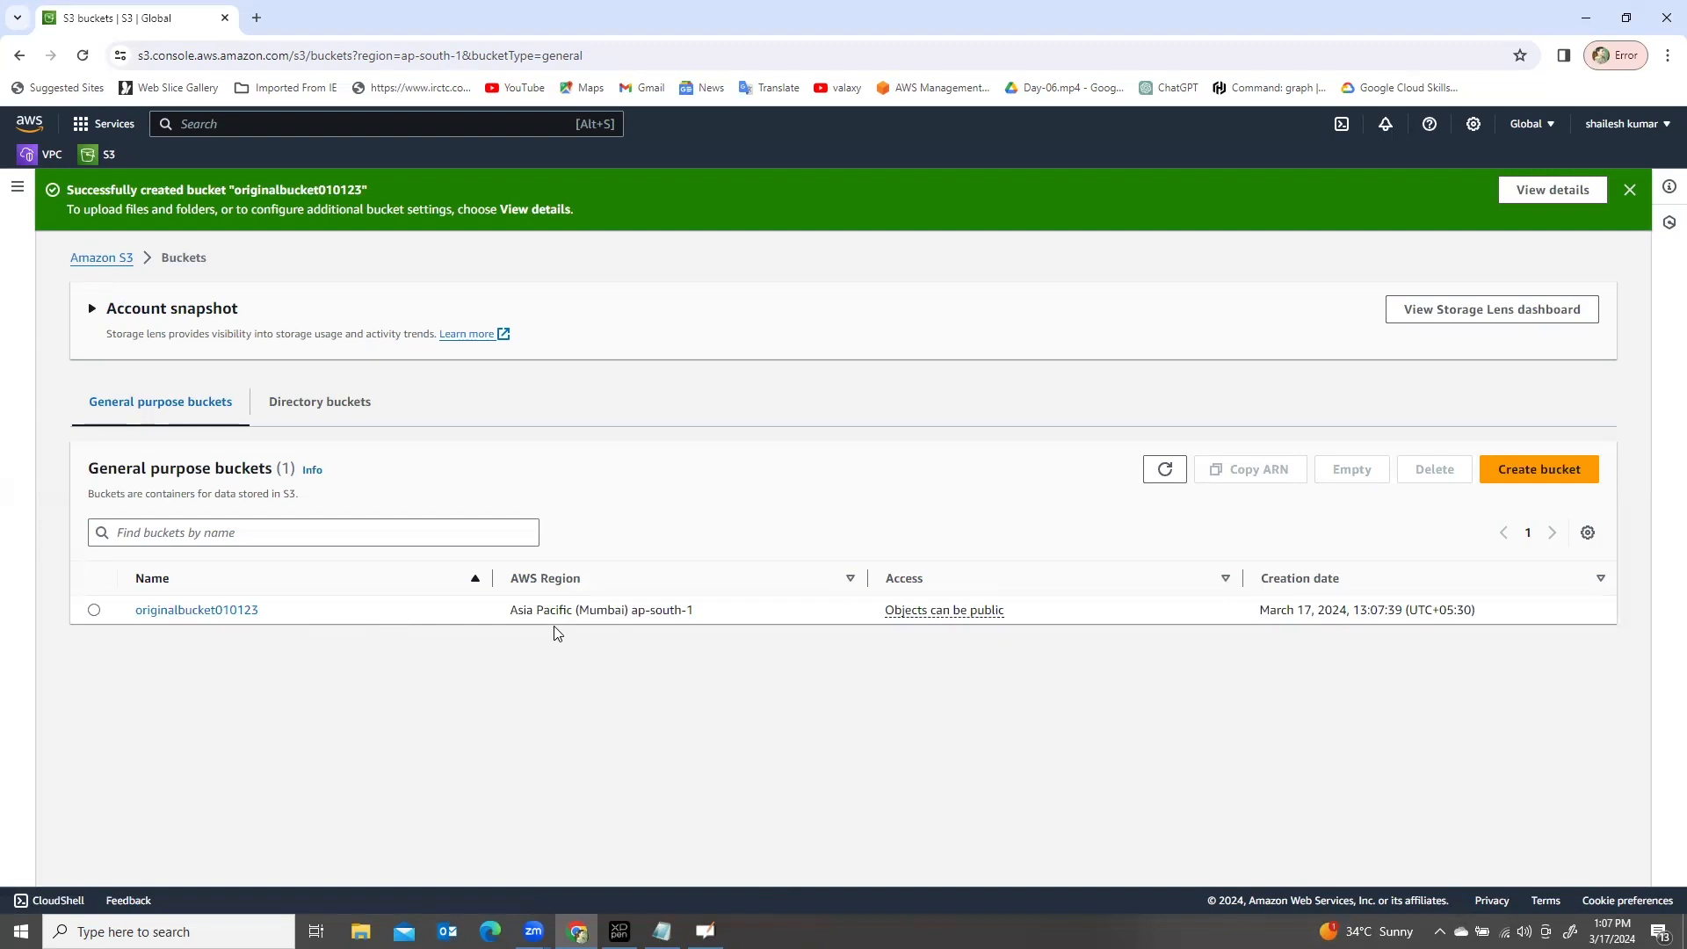
Step: Start creating a second bucket and set its AWS Region to Asia Pacific (Singapore) ap-southeast-1
{"action": "left_click", "coordinate": [1544, 479]}
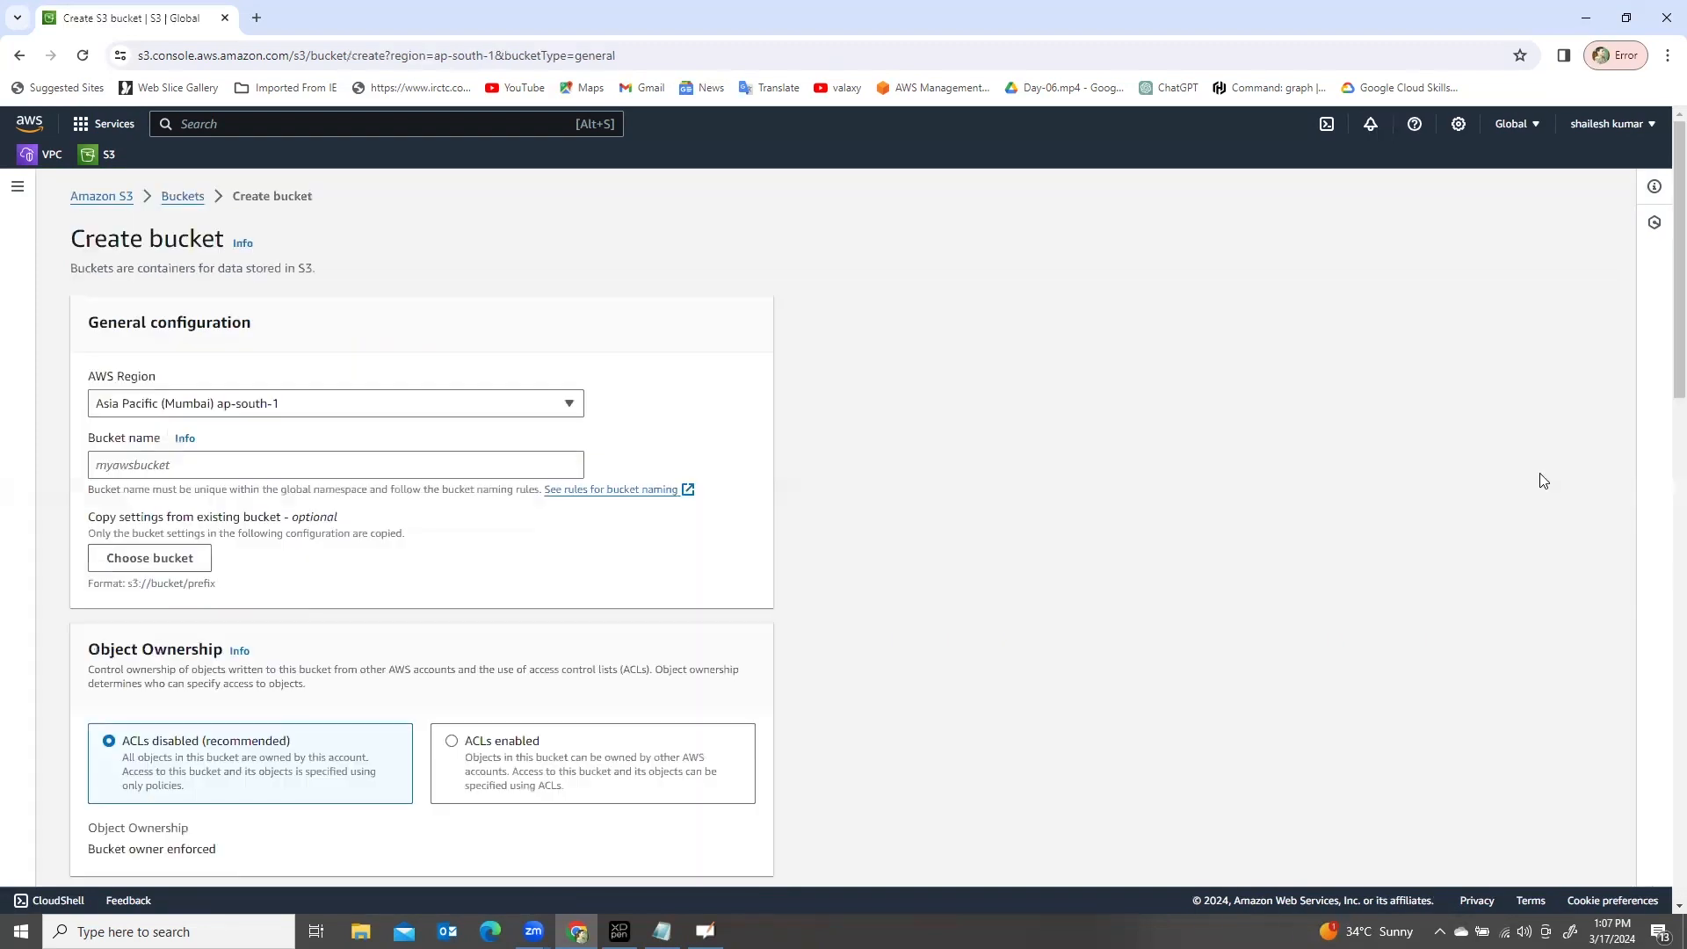
{"action": "left_click", "coordinate": [275, 403]}
{"action": "scroll", "coordinate": [325, 692], "scroll_direction": "down", "scroll_amount": 5}
{"action": "scroll", "coordinate": [326, 693], "scroll_direction": "down", "scroll_amount": 2}
{"action": "scroll", "coordinate": [323, 689], "scroll_direction": "up", "scroll_amount": 1}
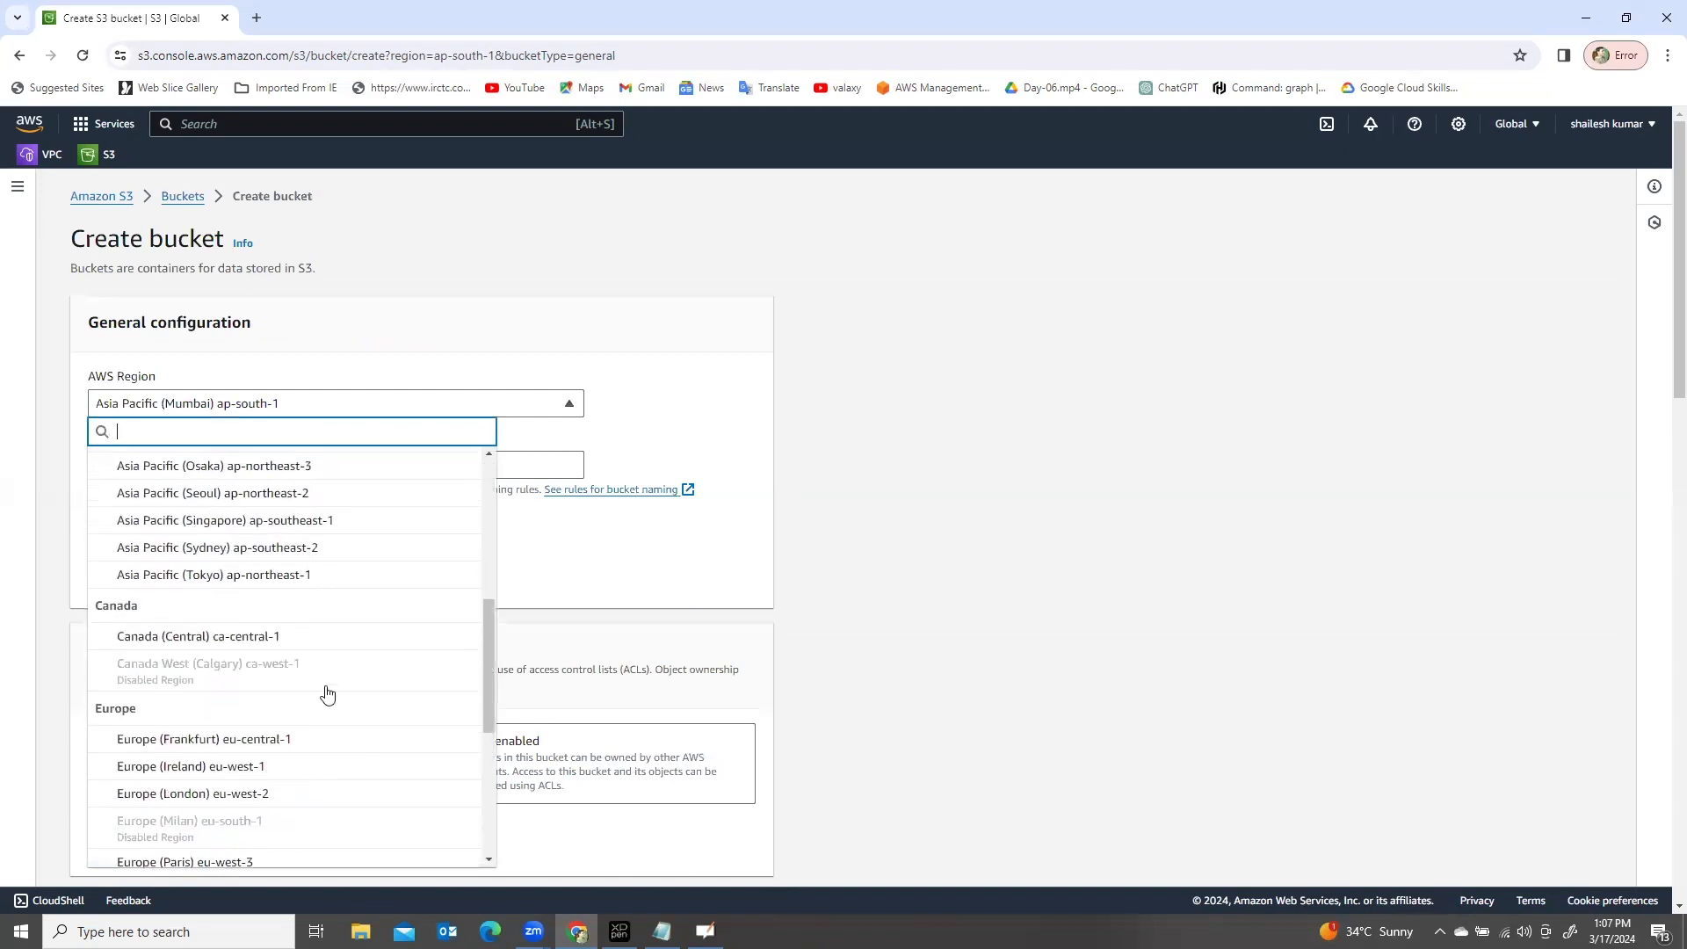
{"action": "left_click", "coordinate": [225, 575]}
{"action": "left_click", "coordinate": [245, 410]}
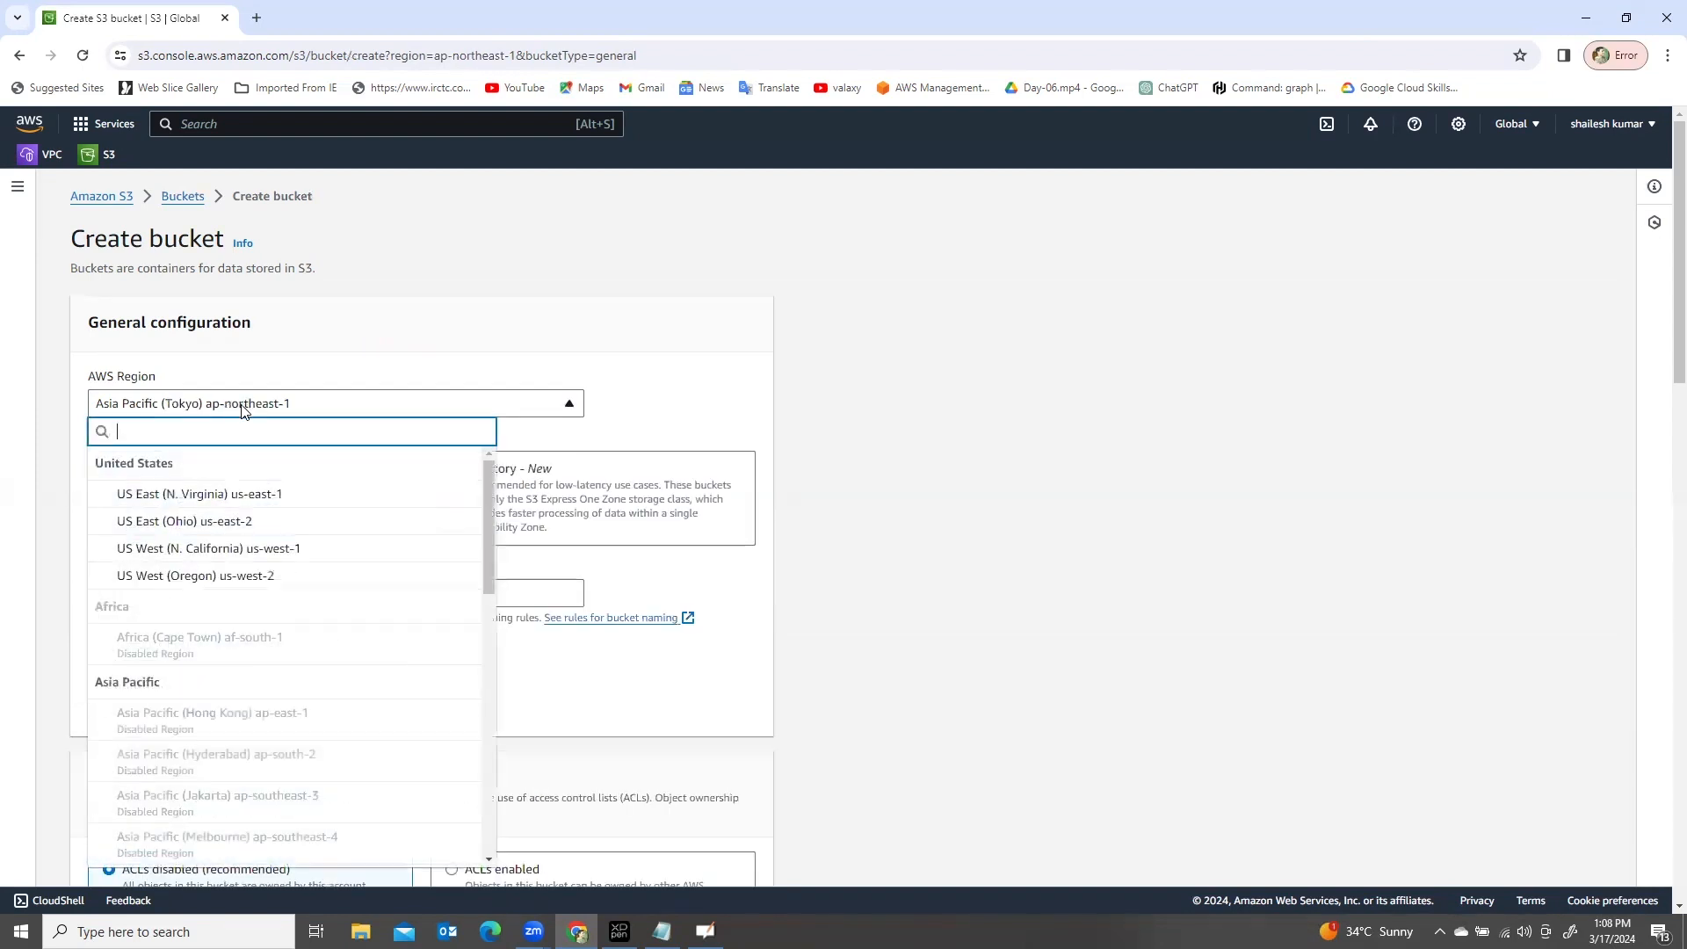
{"action": "scroll", "coordinate": [233, 639], "scroll_direction": "down", "scroll_amount": 4}
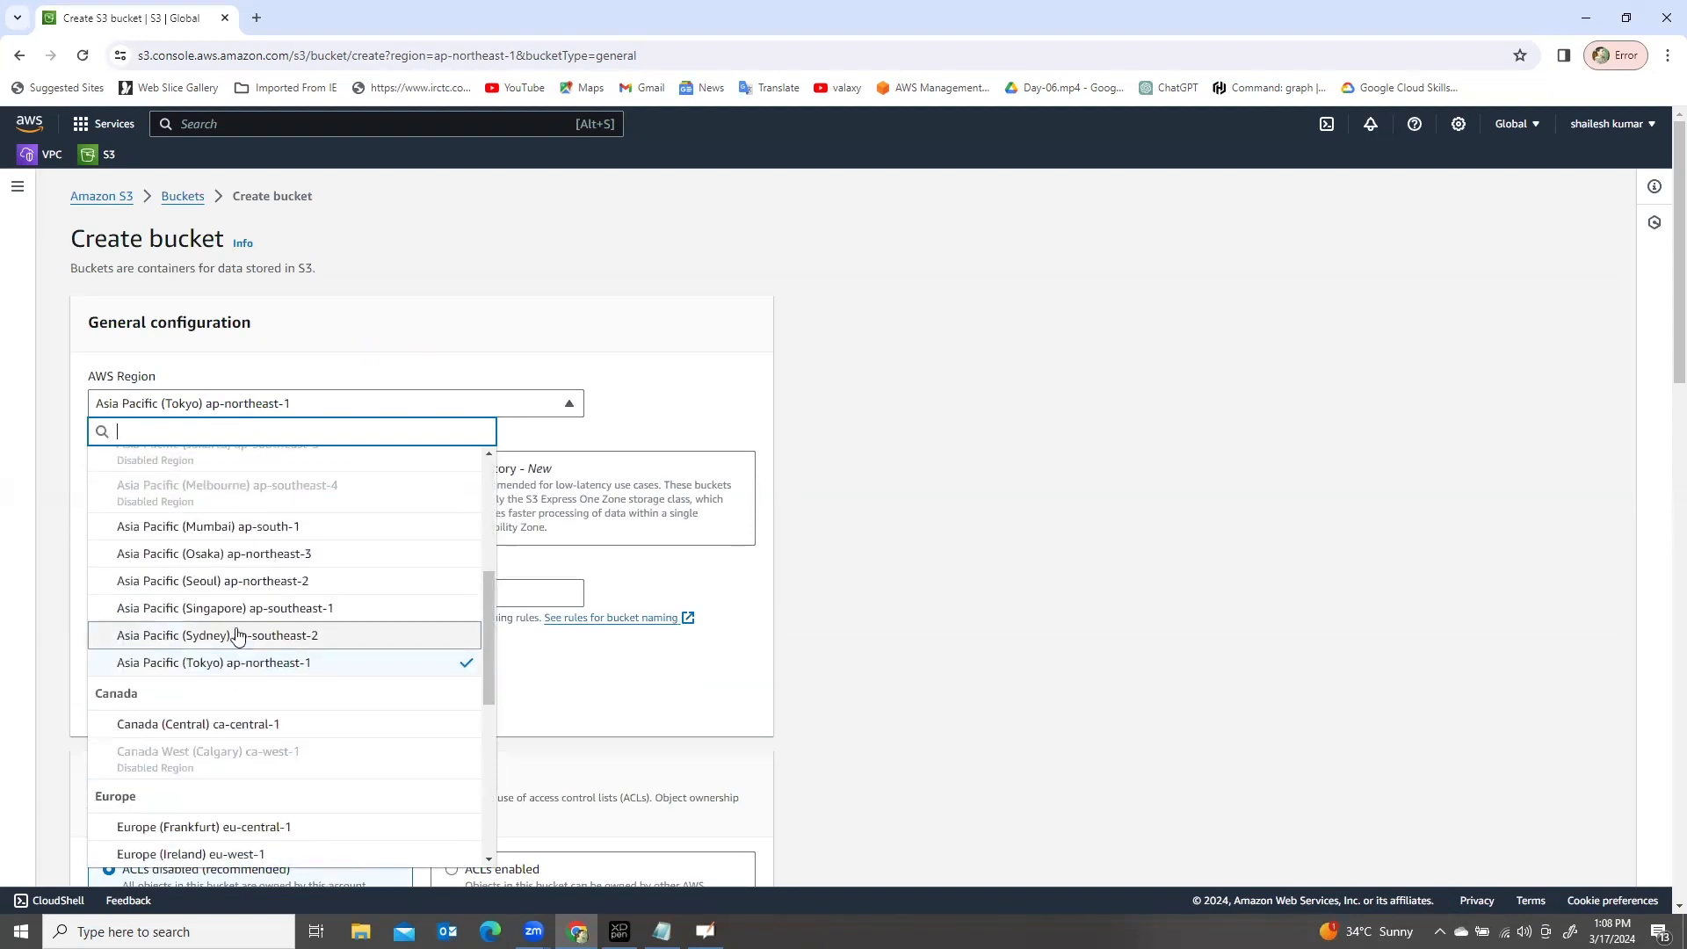
{"action": "left_click", "coordinate": [182, 610]}
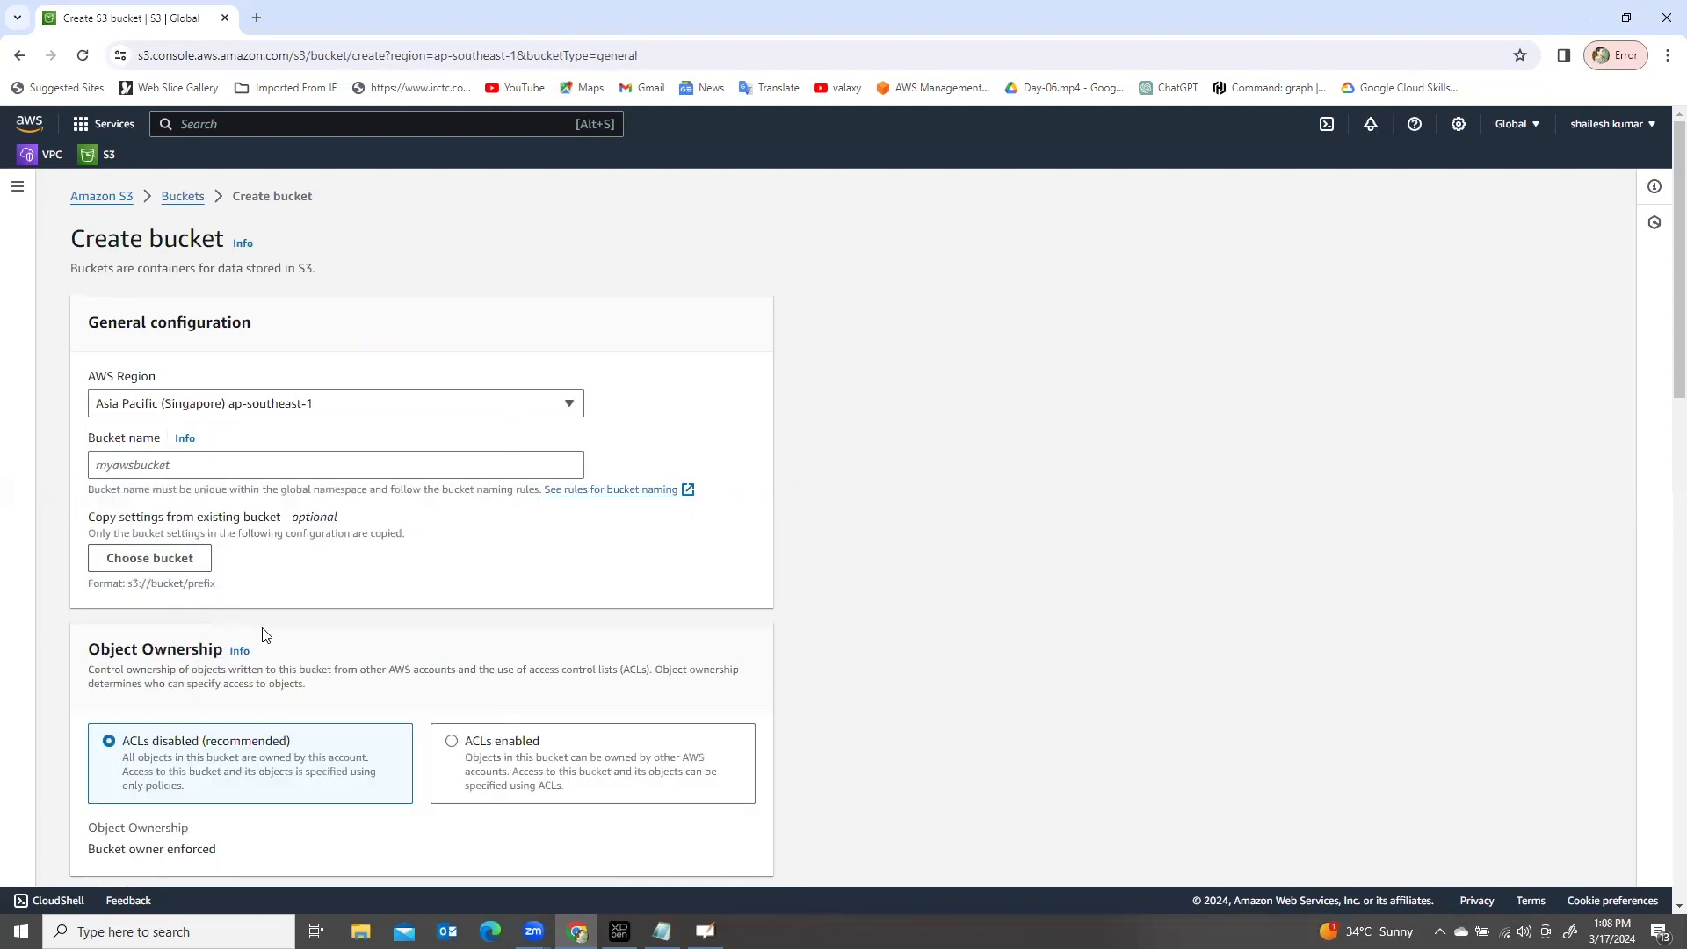
Step: Name the new Singapore bucket duplicatebucket010123
{"action": "left_click", "coordinate": [160, 473]}
{"action": "type", "text": "duplicatebucket010123"}
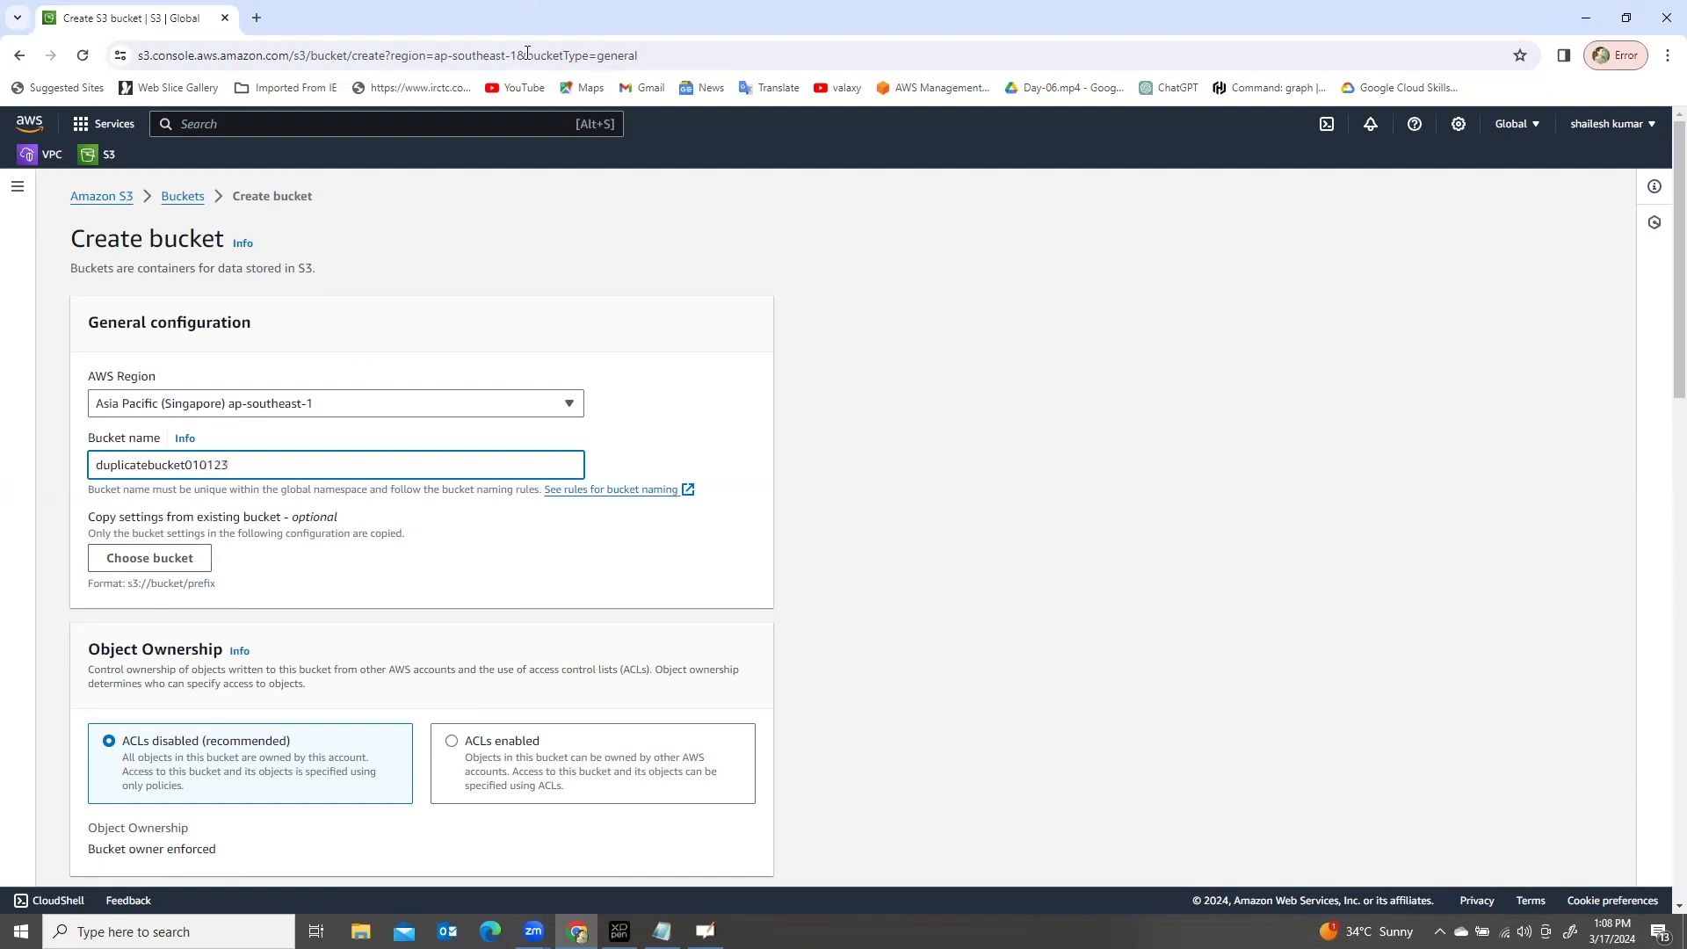
{"action": "left_click", "coordinate": [470, 538]}
Step: Enable ACLs for duplicatebucket010123, keeping Bucket owner preferred as the object ownership
{"action": "scroll", "coordinate": [479, 518], "scroll_direction": "down", "scroll_amount": 4}
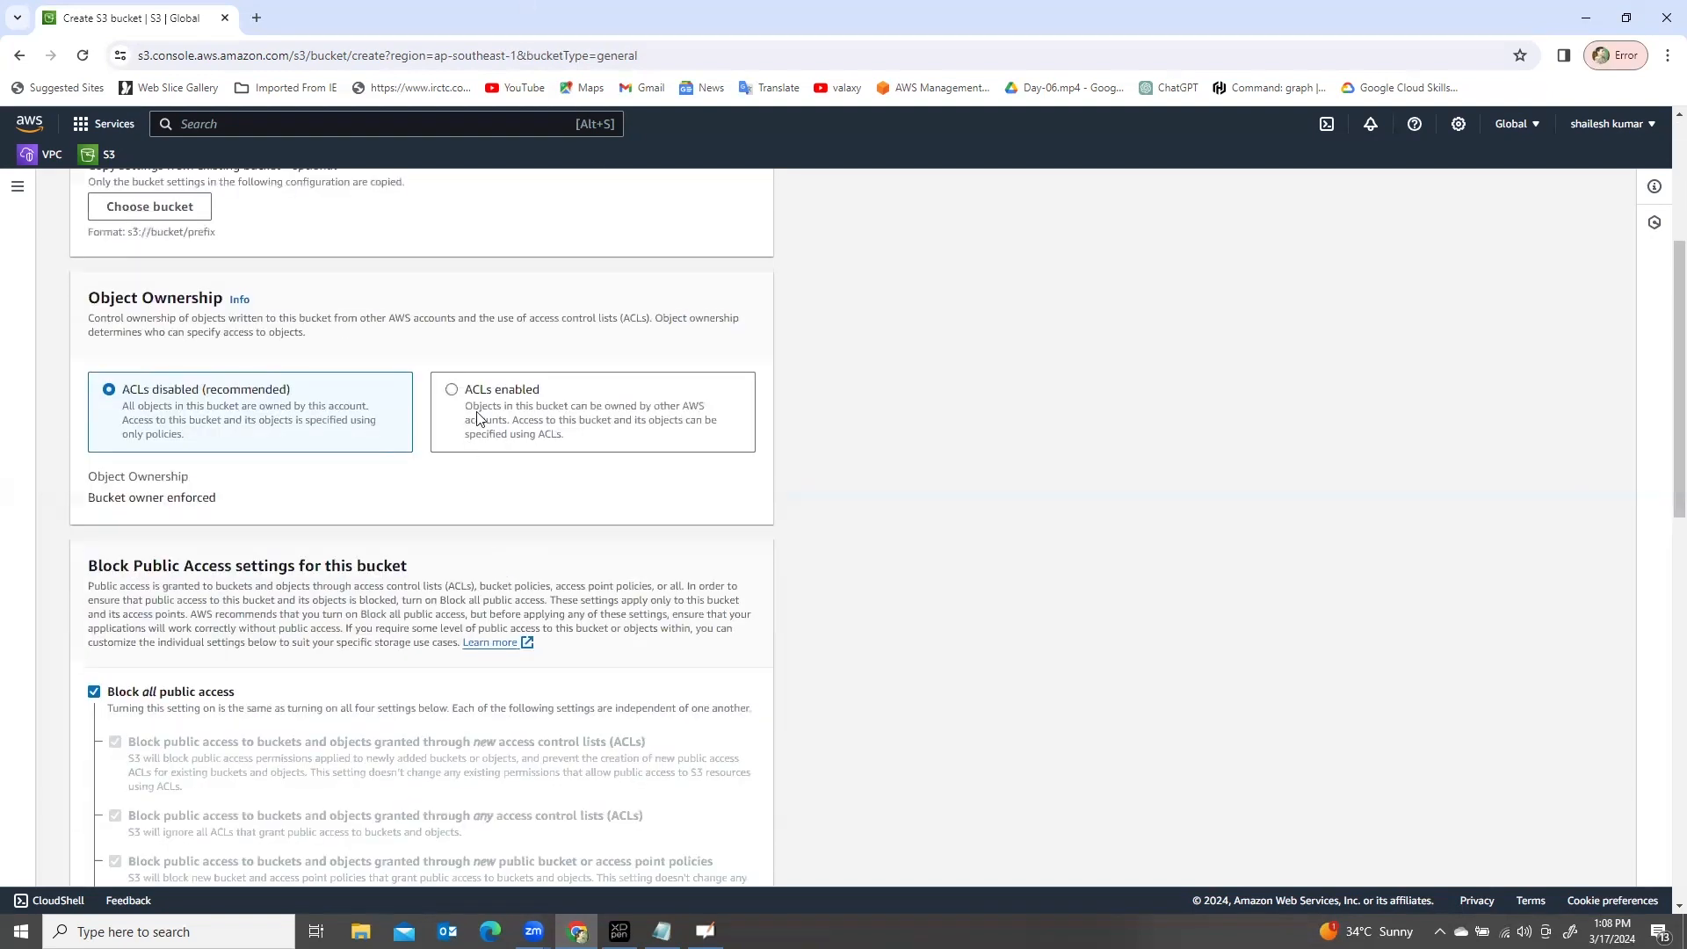
{"action": "left_click", "coordinate": [479, 418]}
{"action": "scroll", "coordinate": [352, 440], "scroll_direction": "down", "scroll_amount": 3}
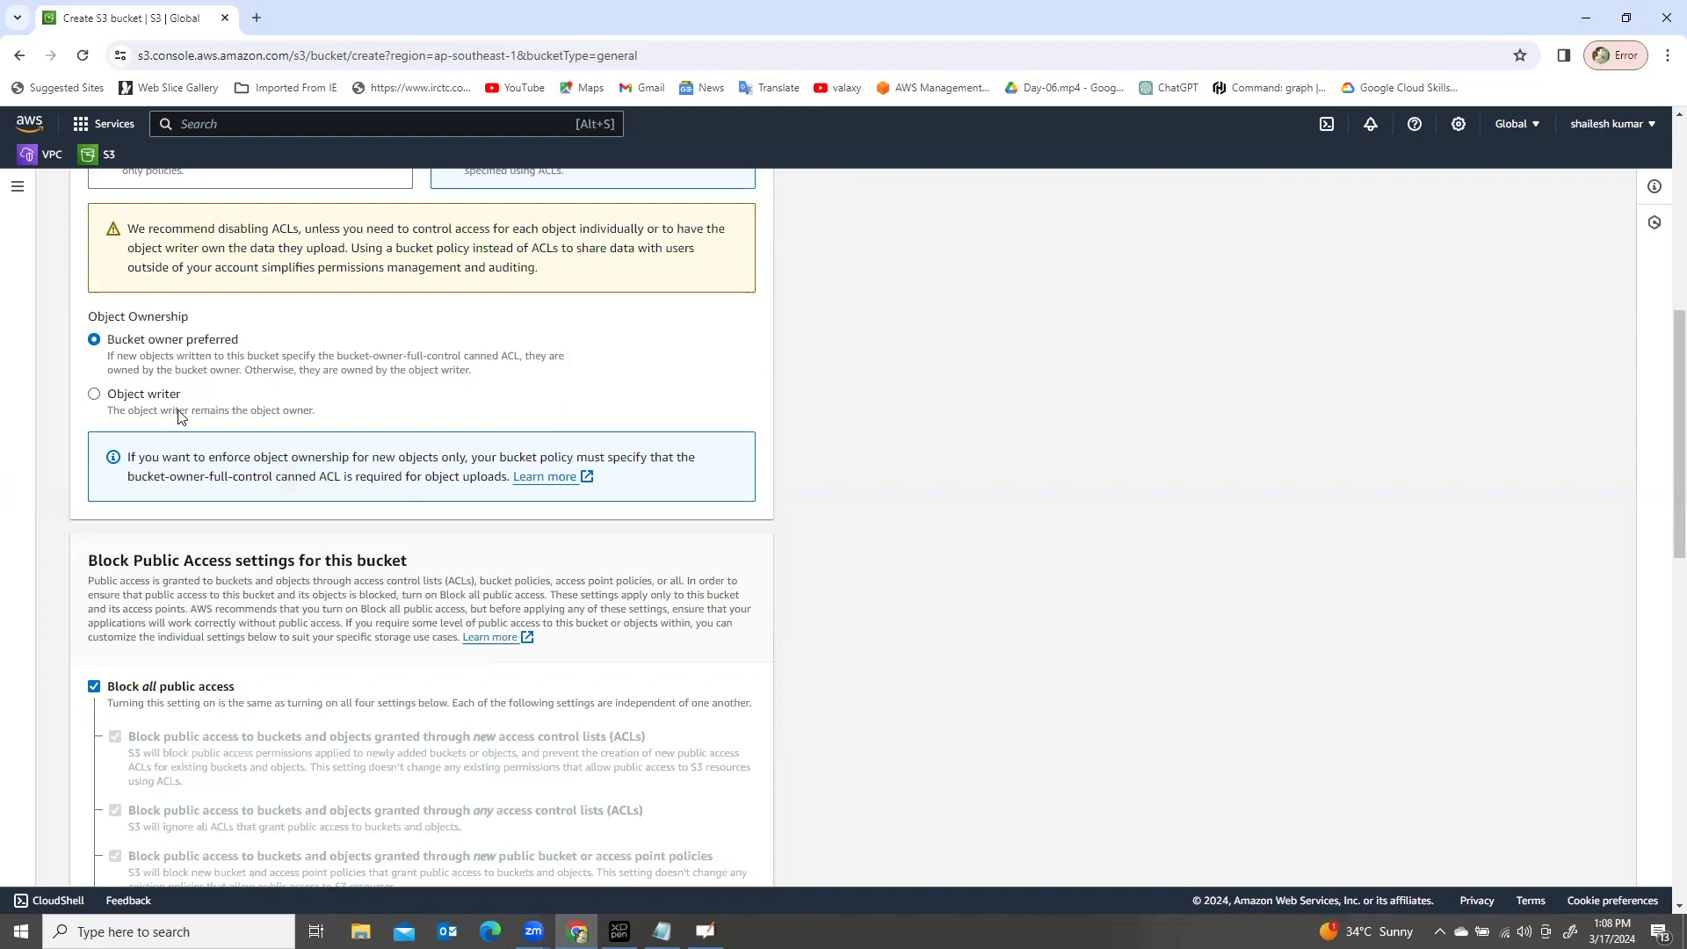
Step: Turn off Block all public access for duplicatebucket010123 and acknowledge that its contents might become public
{"action": "scroll", "coordinate": [207, 411], "scroll_direction": "down", "scroll_amount": 3}
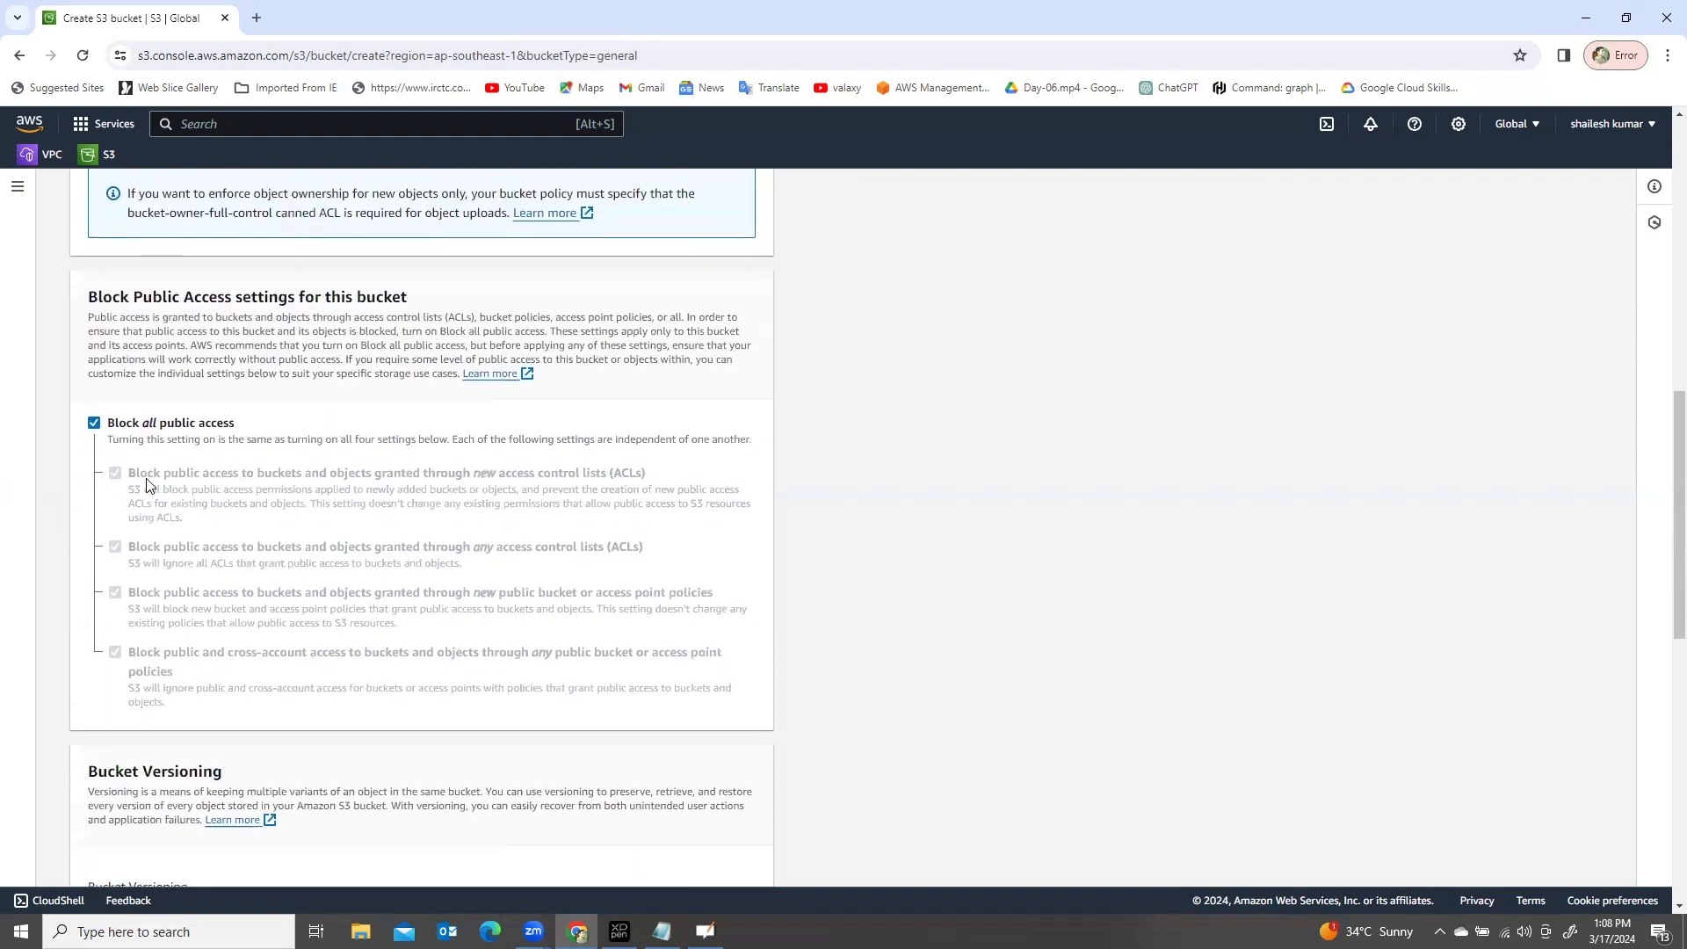
{"action": "left_click", "coordinate": [94, 424]}
{"action": "scroll", "coordinate": [176, 541], "scroll_direction": "down", "scroll_amount": 4}
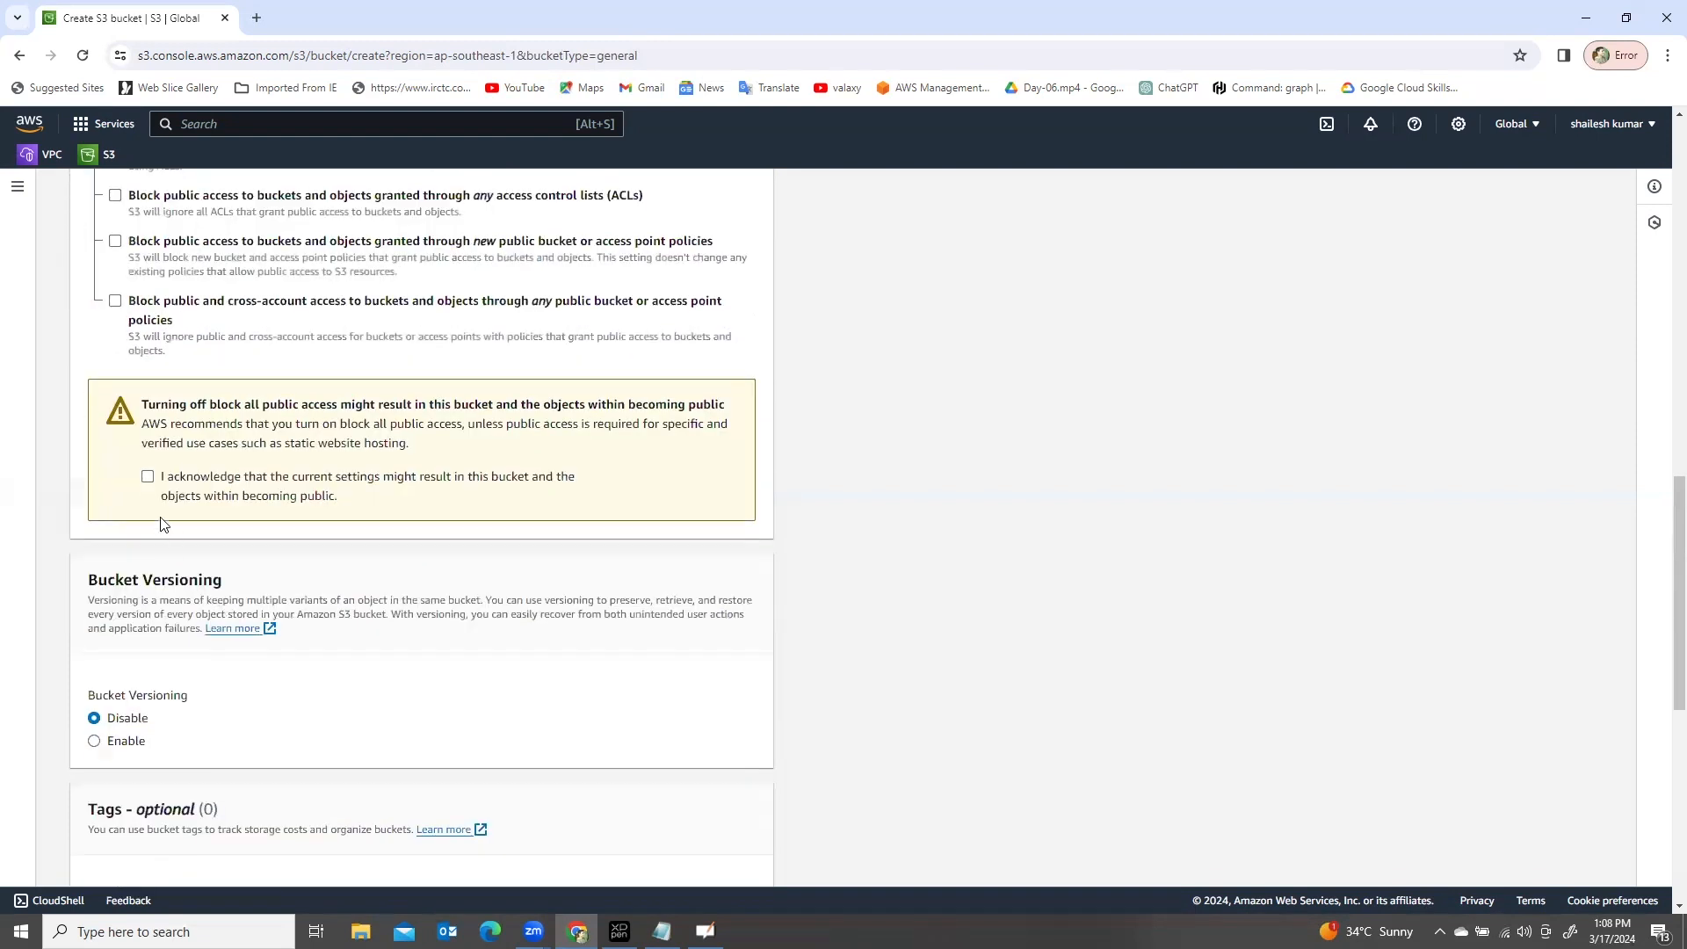
{"action": "left_click", "coordinate": [148, 477]}
Step: Add a tag with the key region and the value singapore to the duplicate bucket
{"action": "scroll", "coordinate": [361, 527], "scroll_direction": "down", "scroll_amount": 4}
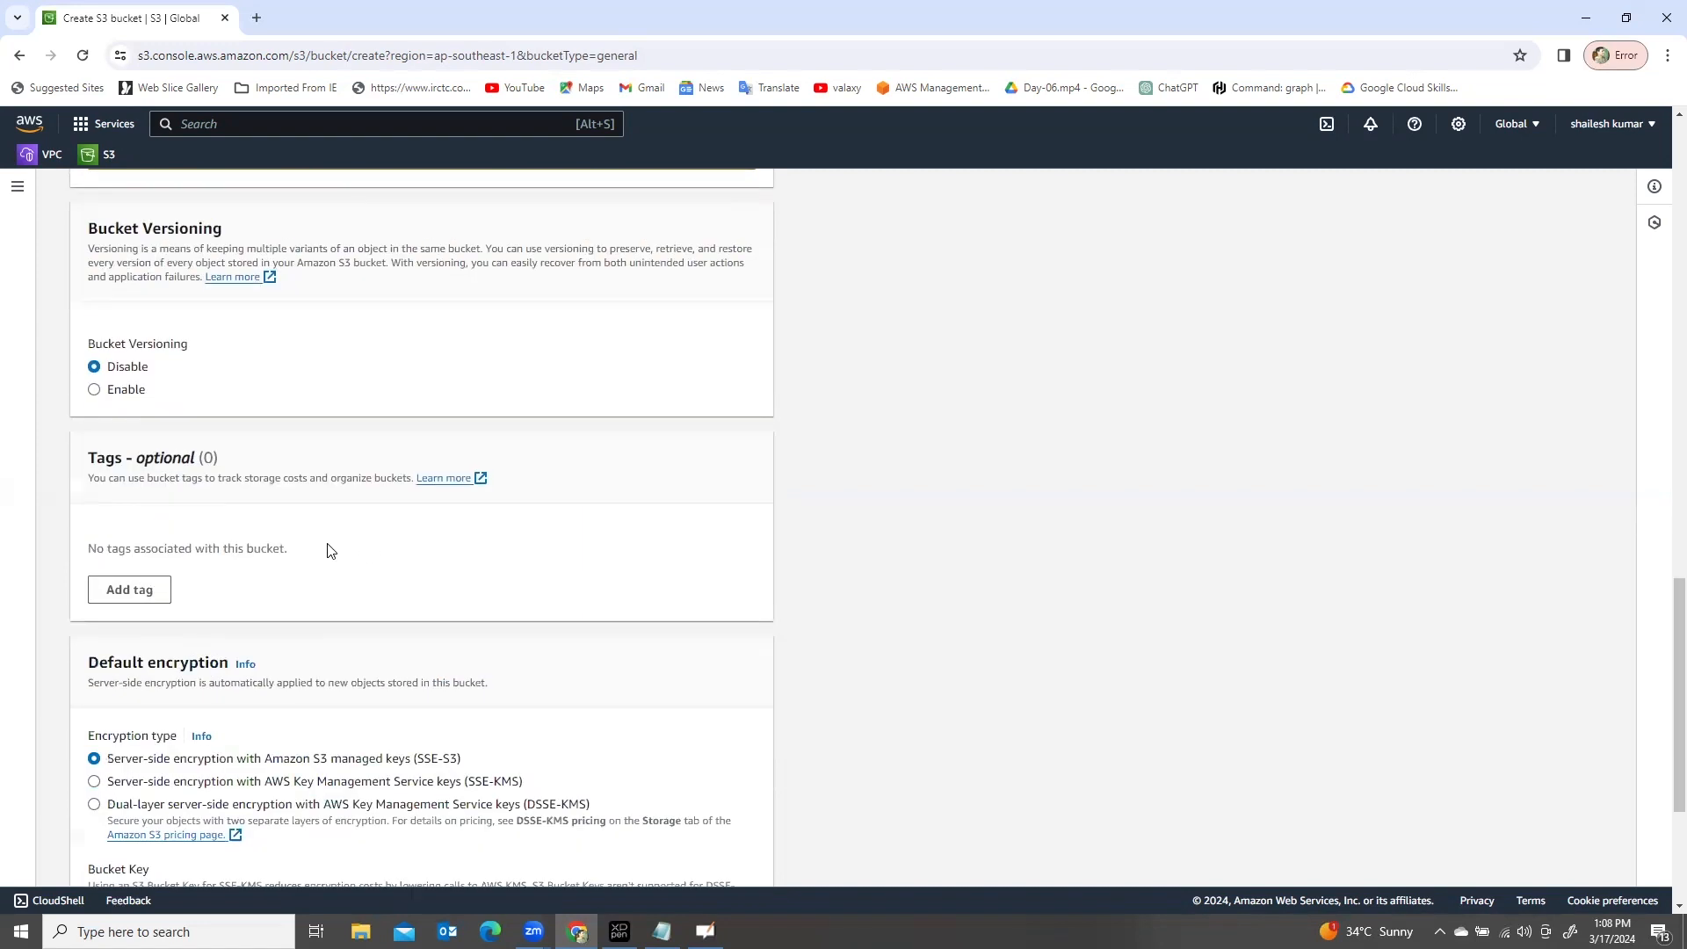
{"action": "left_click", "coordinate": [132, 592]}
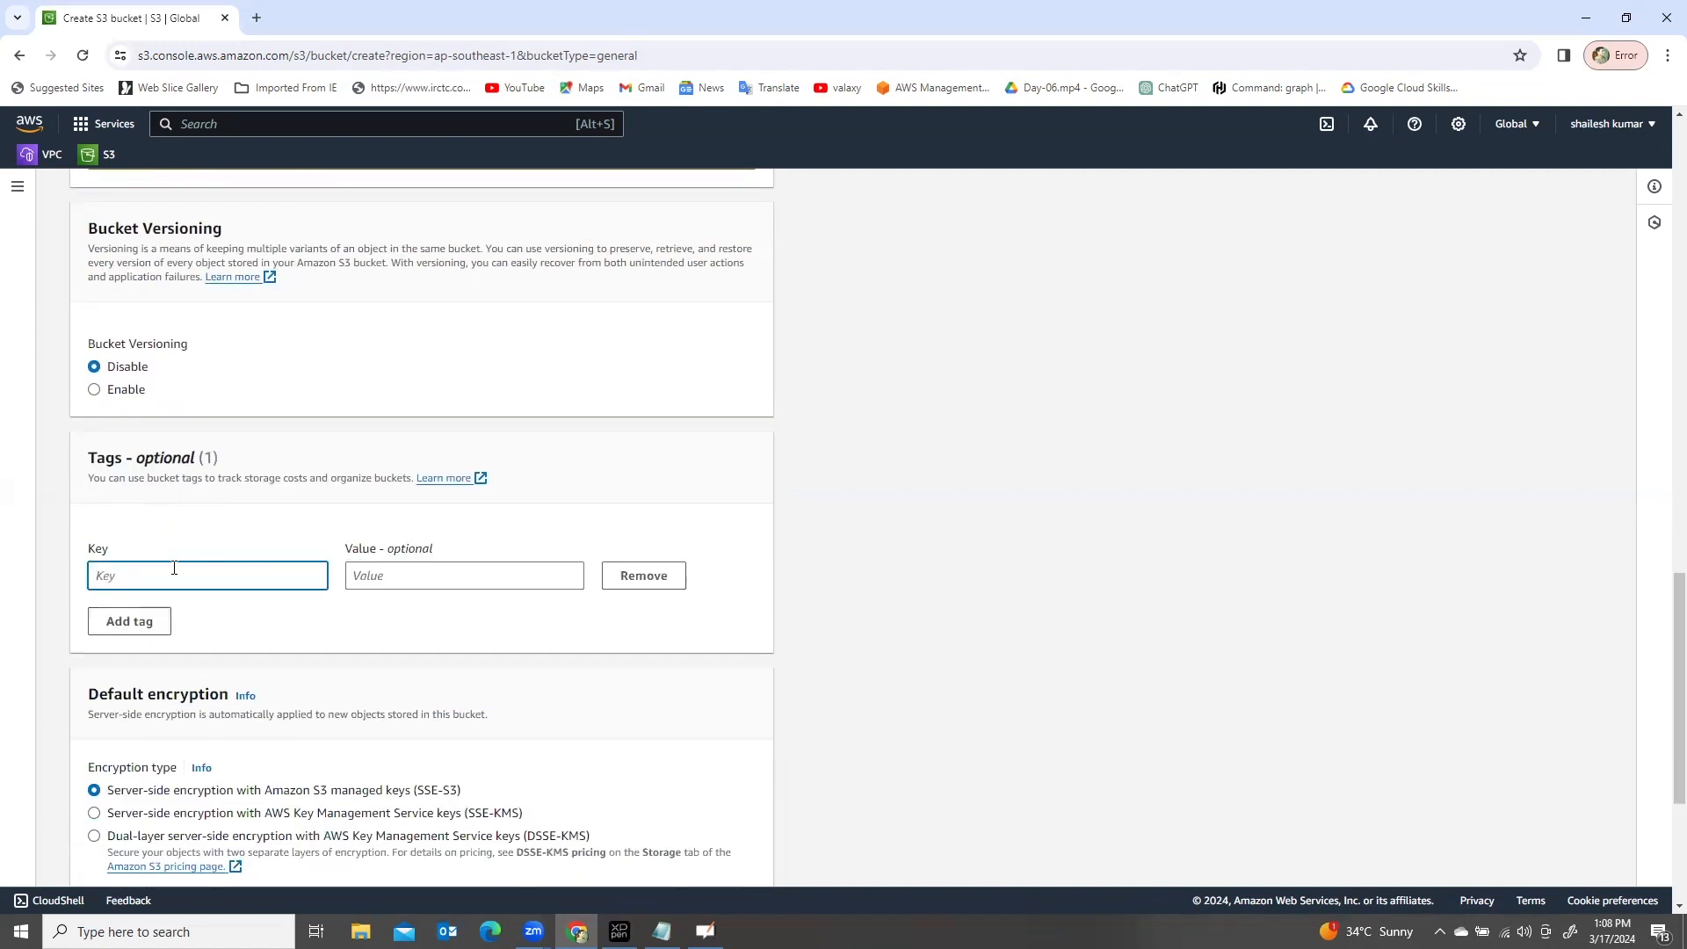
{"action": "key", "text": "Tab"}
{"action": "type", "text": "singa"}
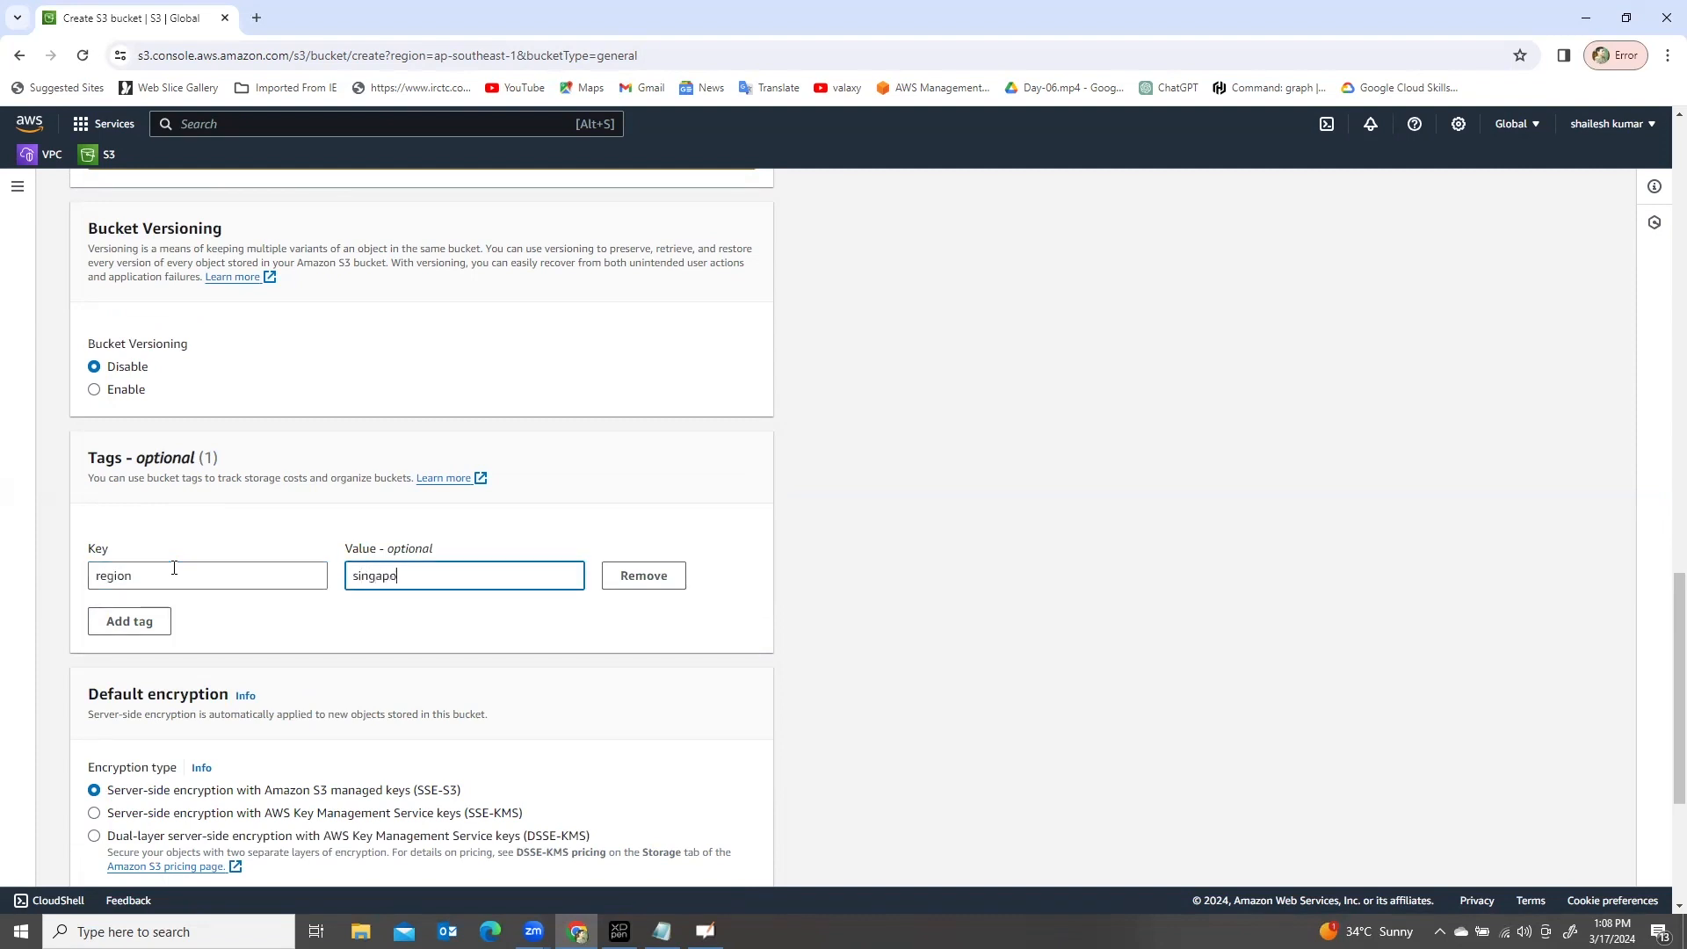
Step: Create the duplicate bucket with the default encryption settings and dismiss the success notification
{"action": "scroll", "coordinate": [393, 637], "scroll_direction": "down", "scroll_amount": 4}
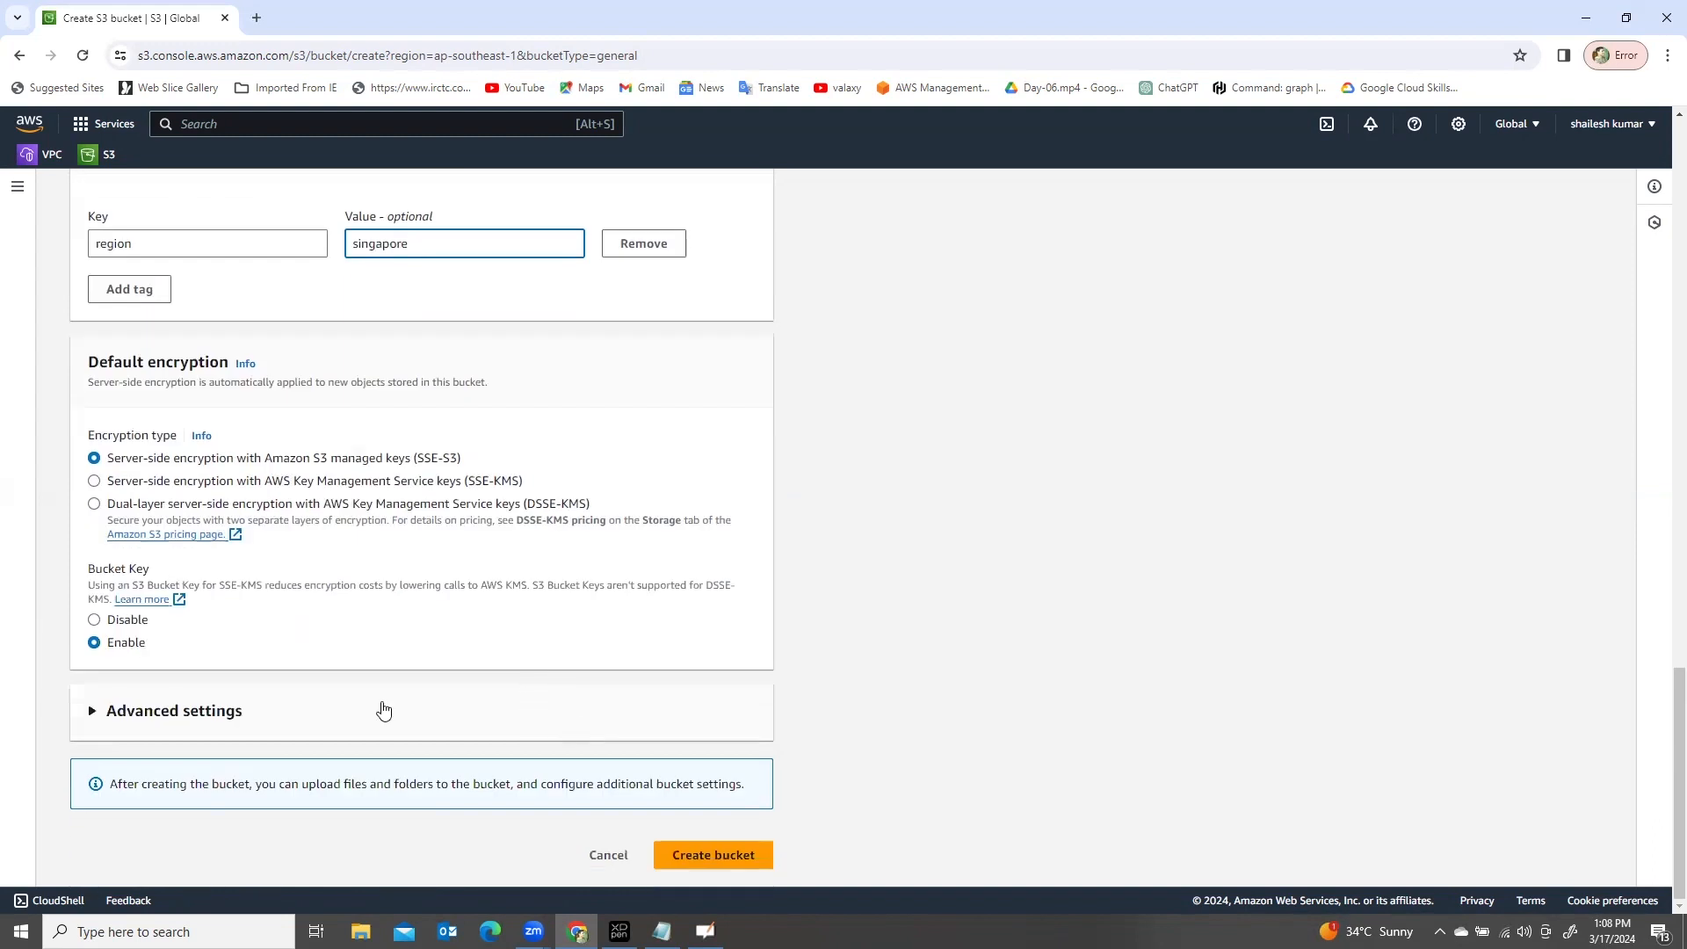
{"action": "left_click", "coordinate": [714, 855]}
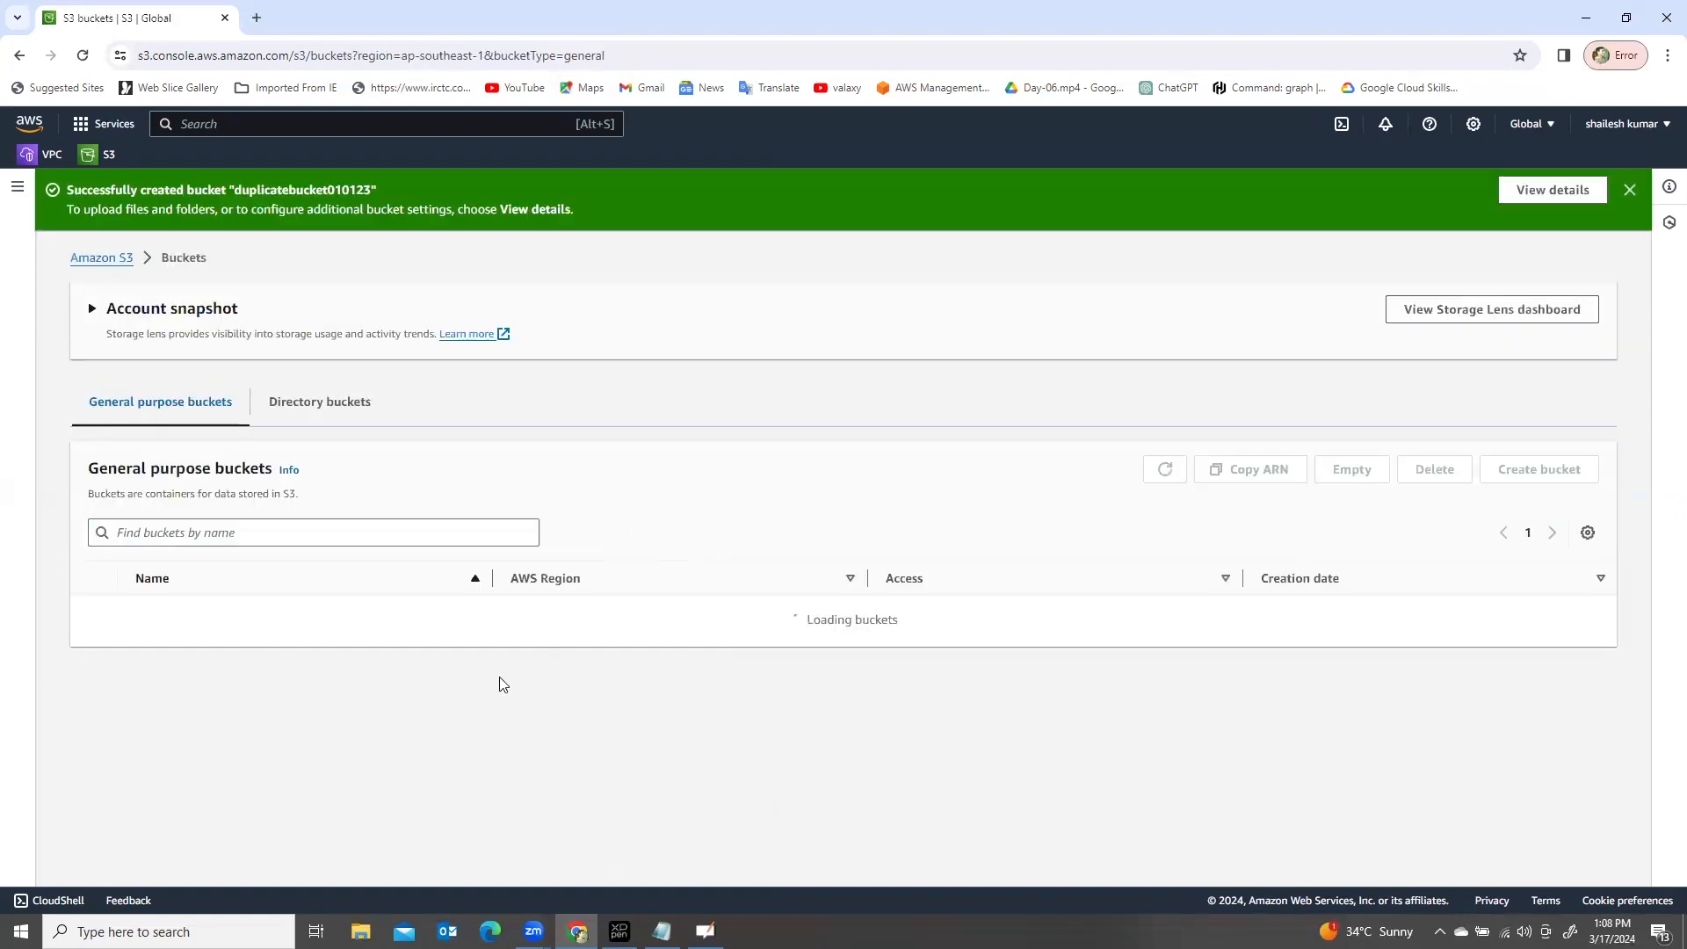
{"action": "left_click", "coordinate": [1631, 191]}
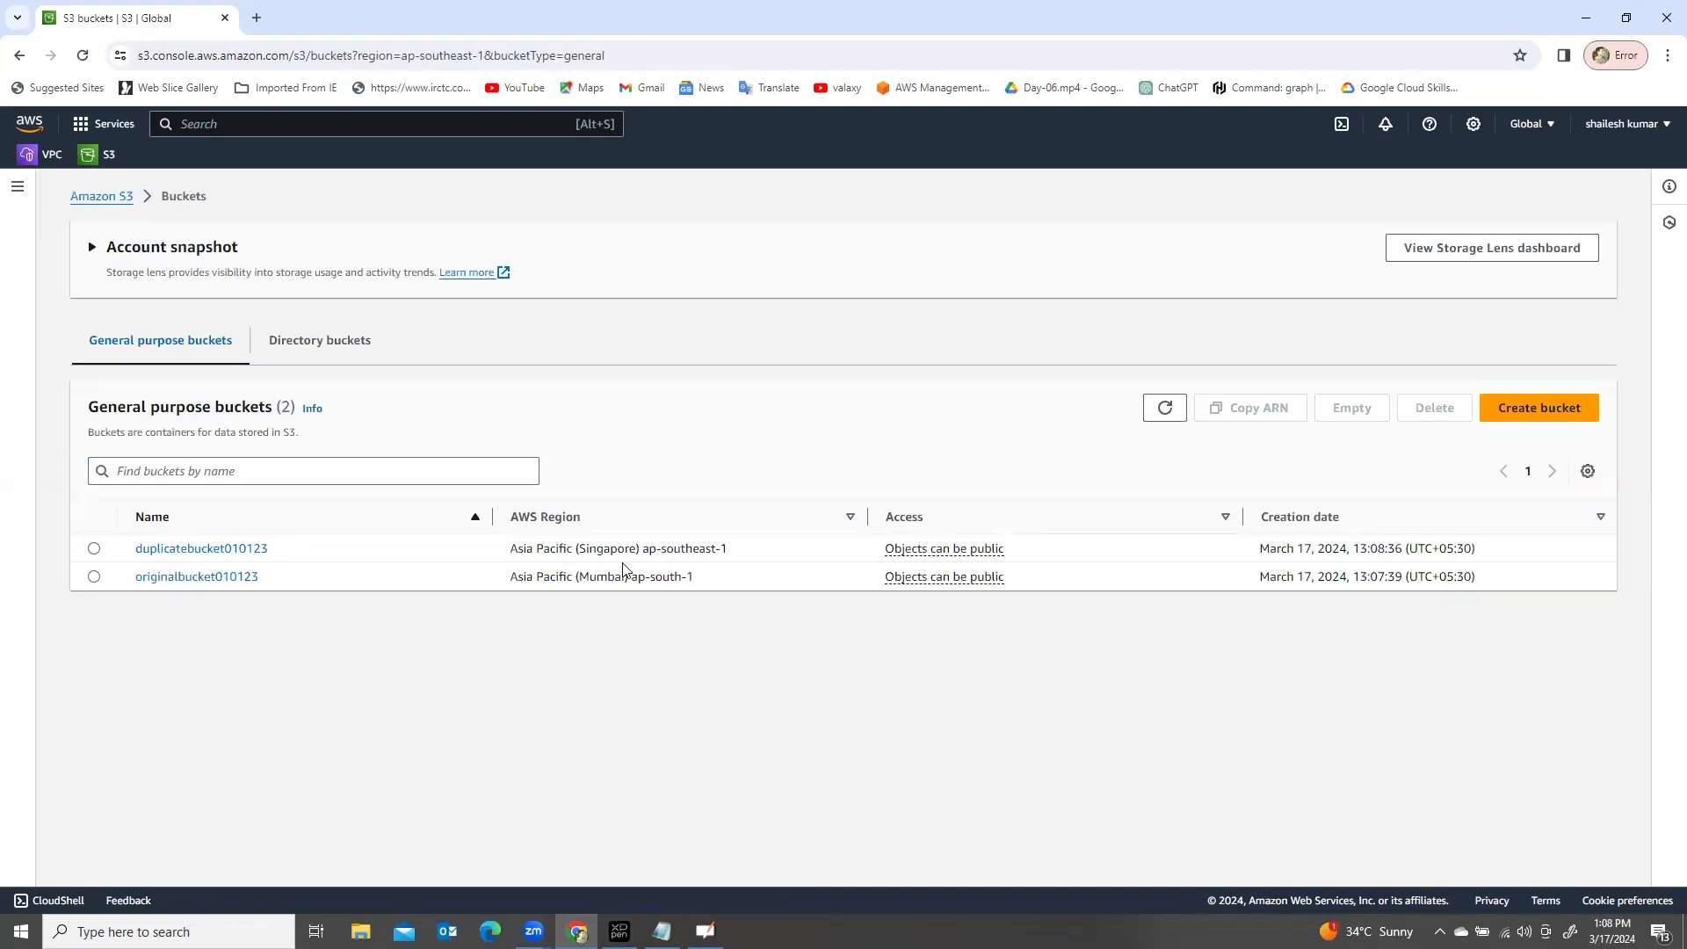
Step: Compare the AWS Regions and creation dates of the original and duplicate buckets in the bucket list
{"action": "left_click_drag", "start_coordinate": [534, 579], "coordinate": [708, 587]}
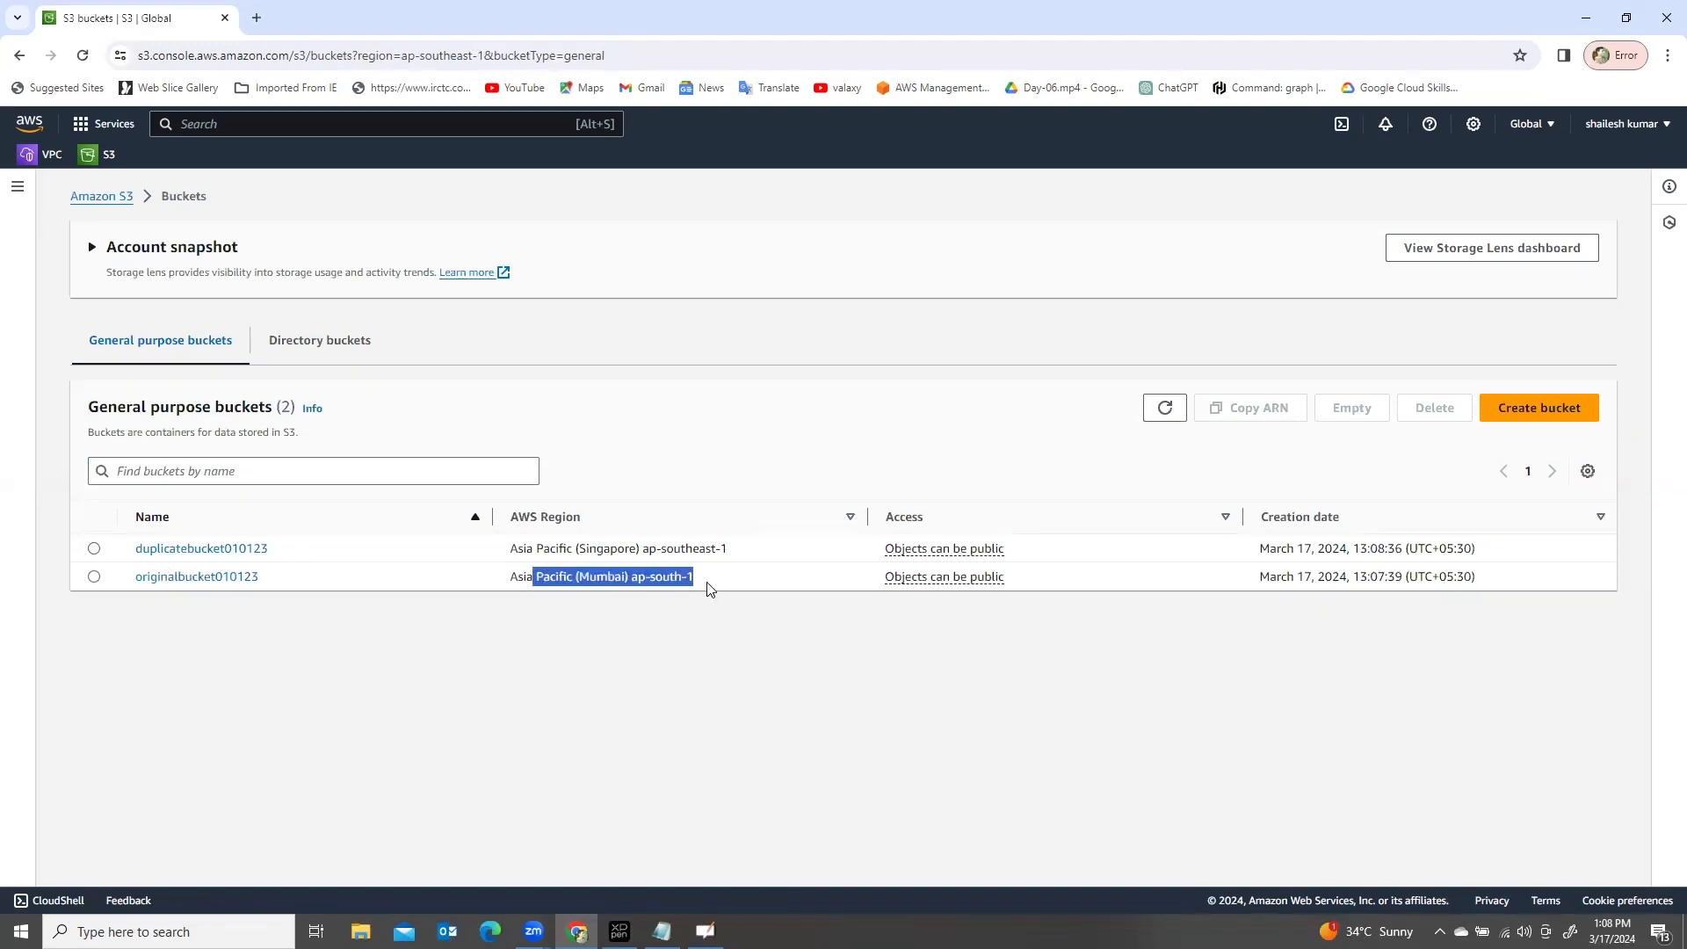
{"action": "left_click", "coordinate": [884, 631]}
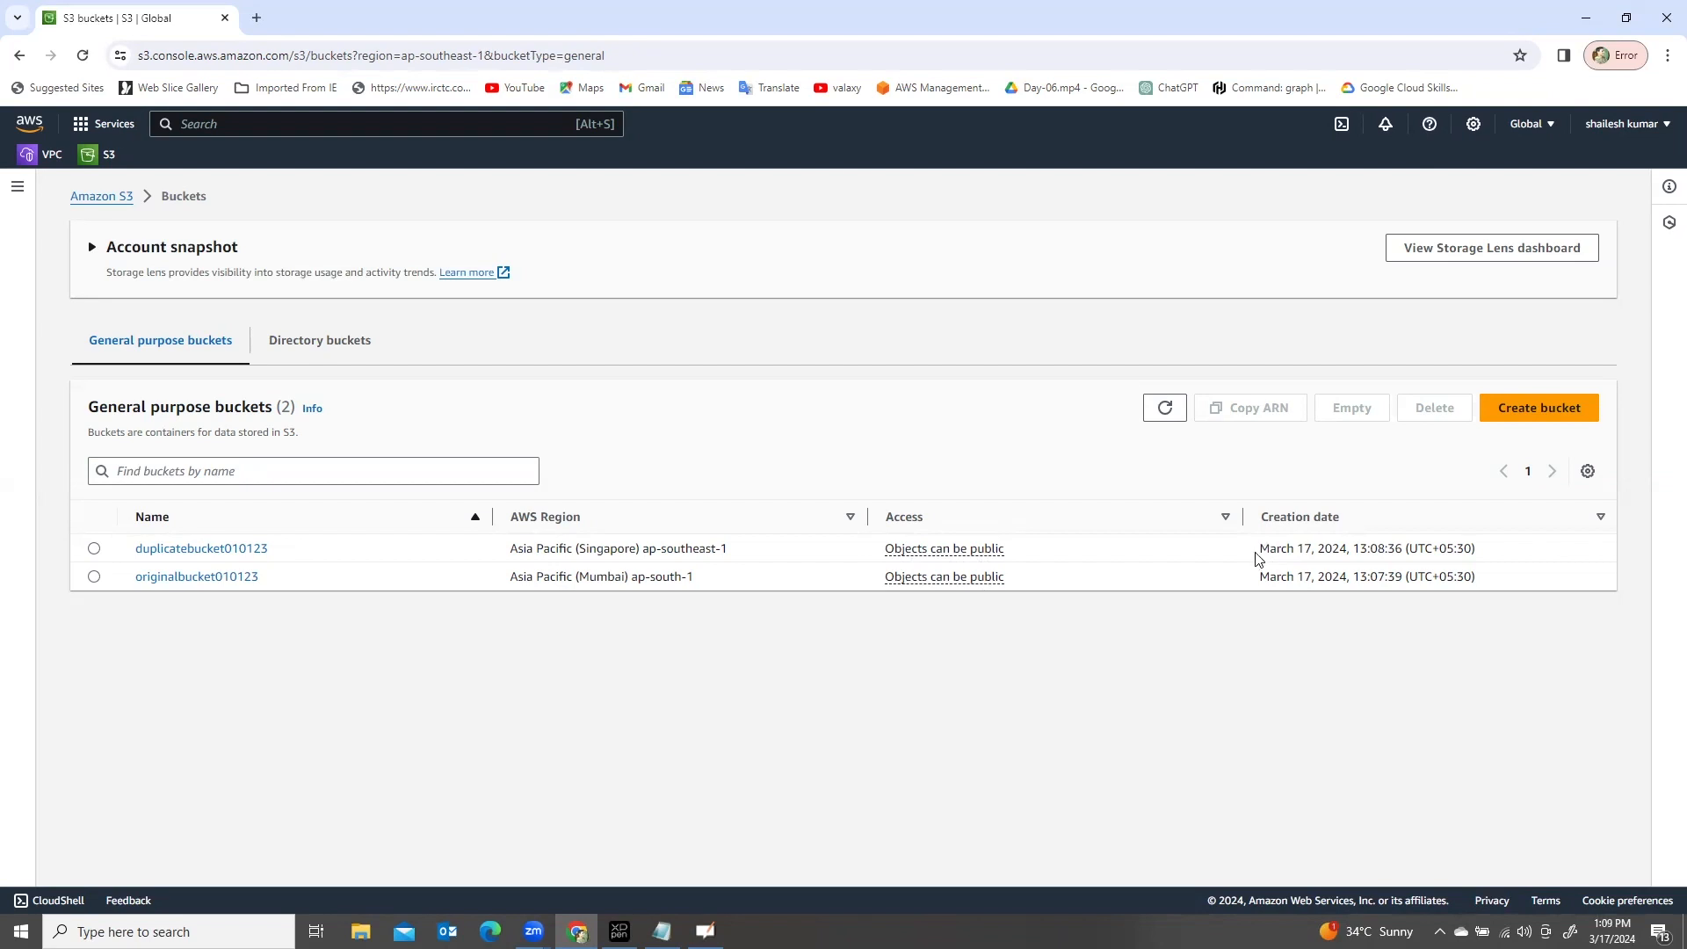
{"action": "left_click_drag", "start_coordinate": [1257, 556], "coordinate": [1492, 557]}
{"action": "left_click_drag", "start_coordinate": [1243, 576], "coordinate": [1529, 581]}
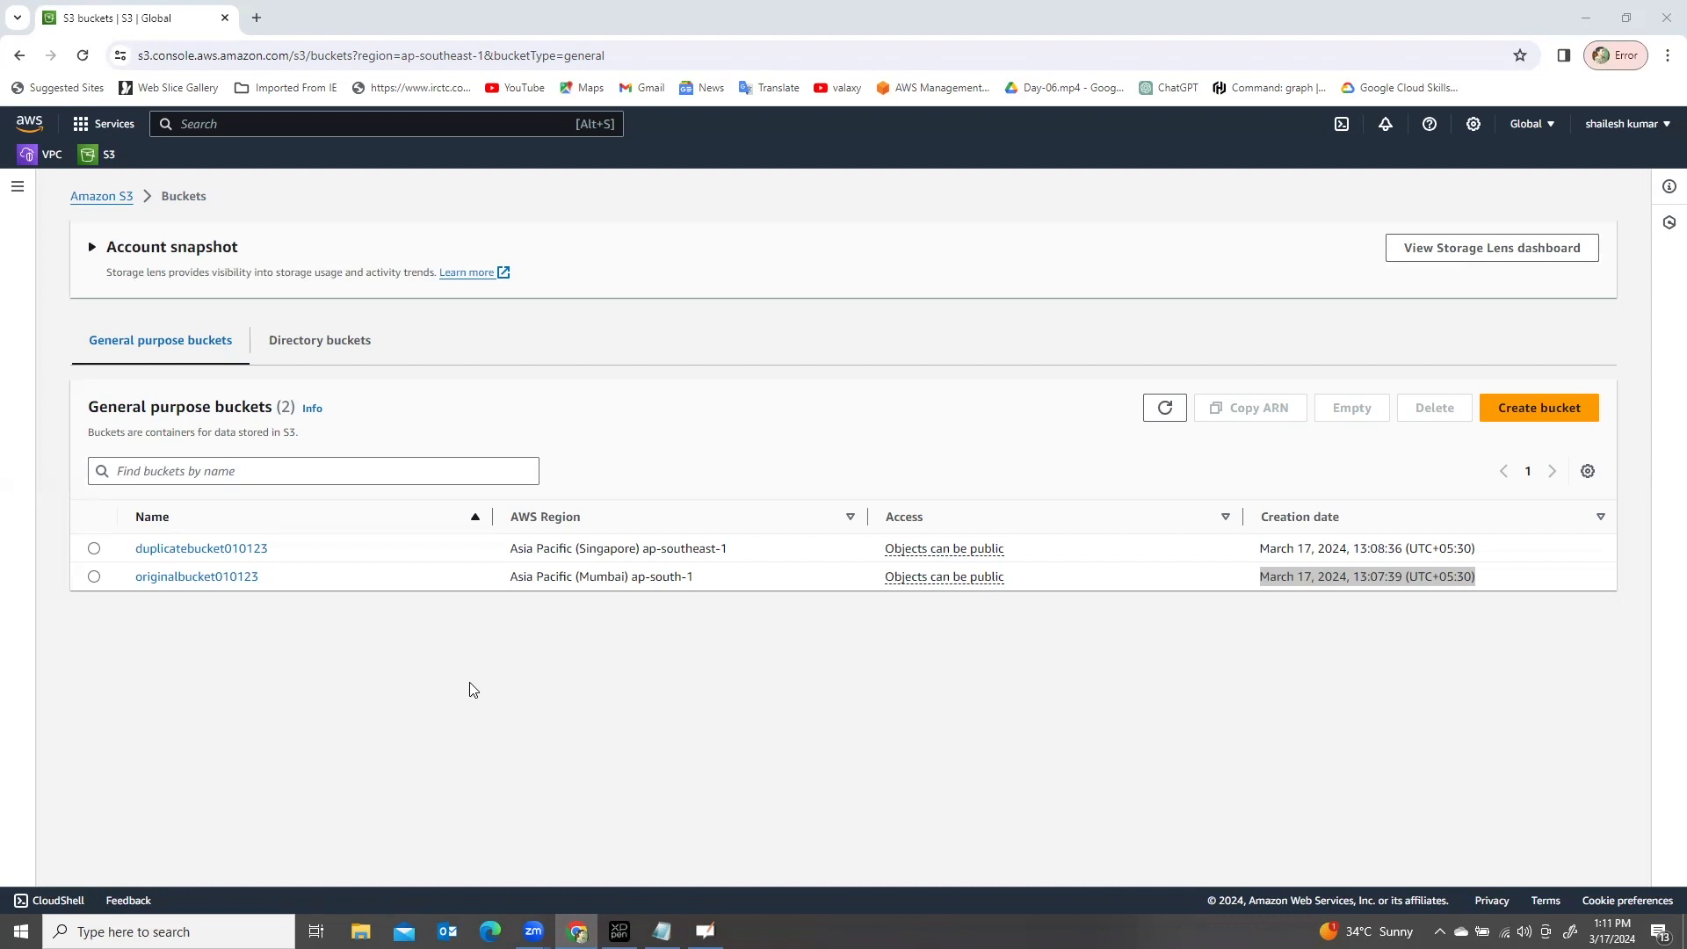
{"action": "left_click_drag", "start_coordinate": [518, 578], "coordinate": [665, 578]}
{"action": "left_click_drag", "start_coordinate": [515, 551], "coordinate": [740, 580]}
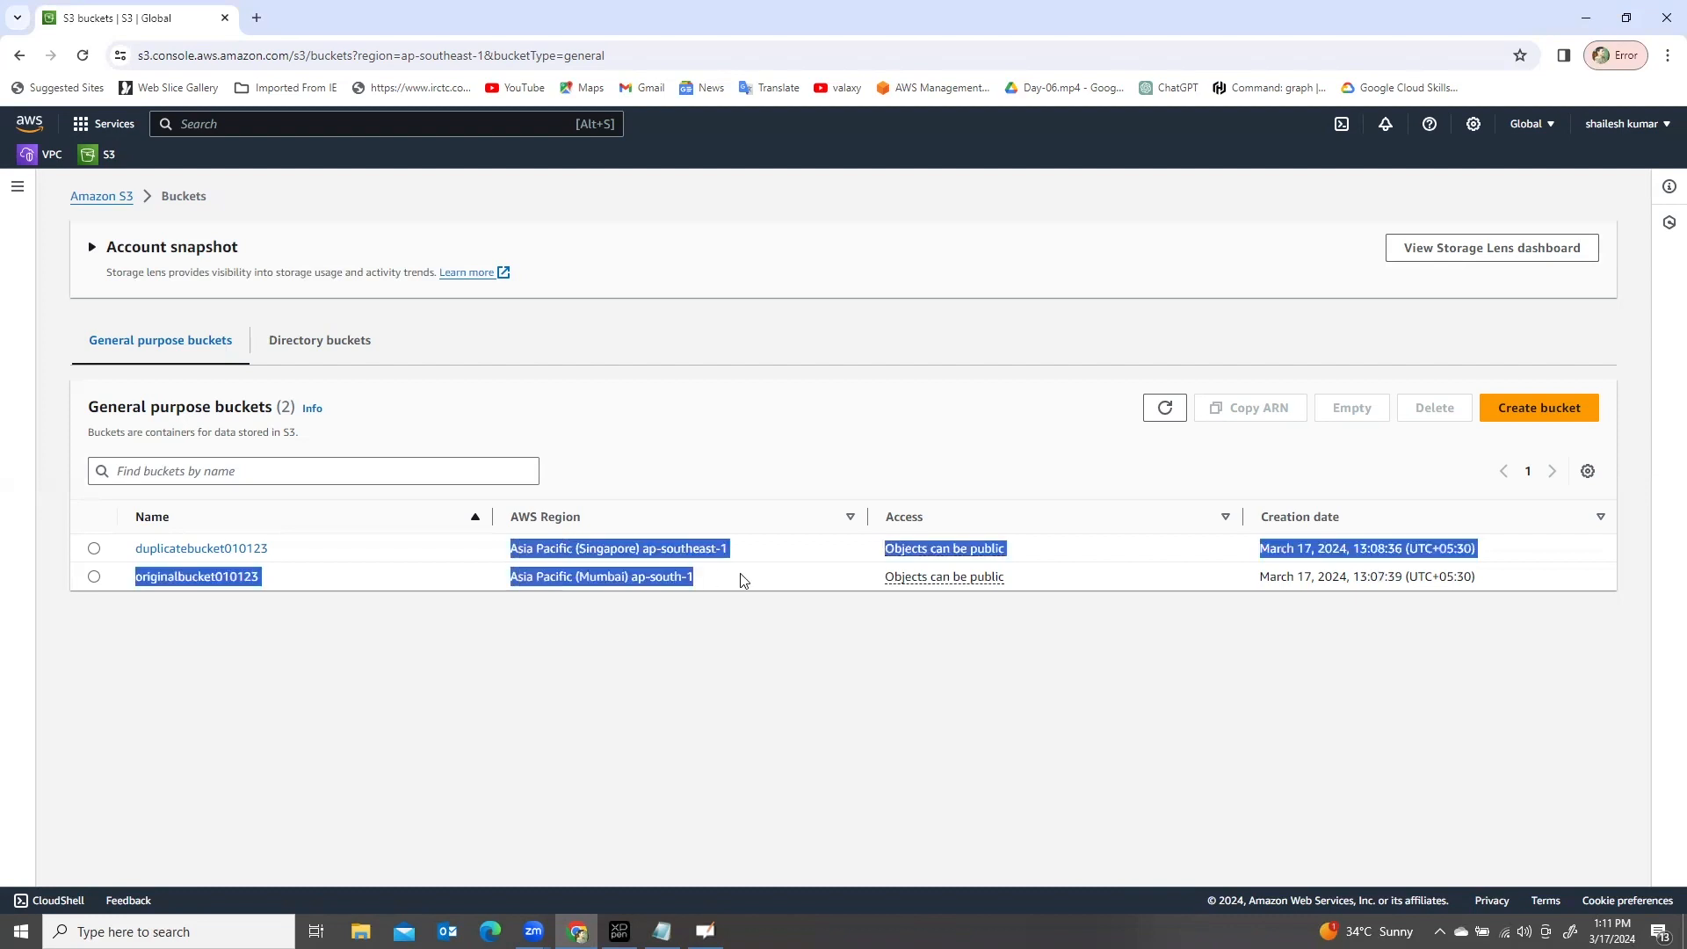
{"action": "left_click", "coordinate": [519, 626]}
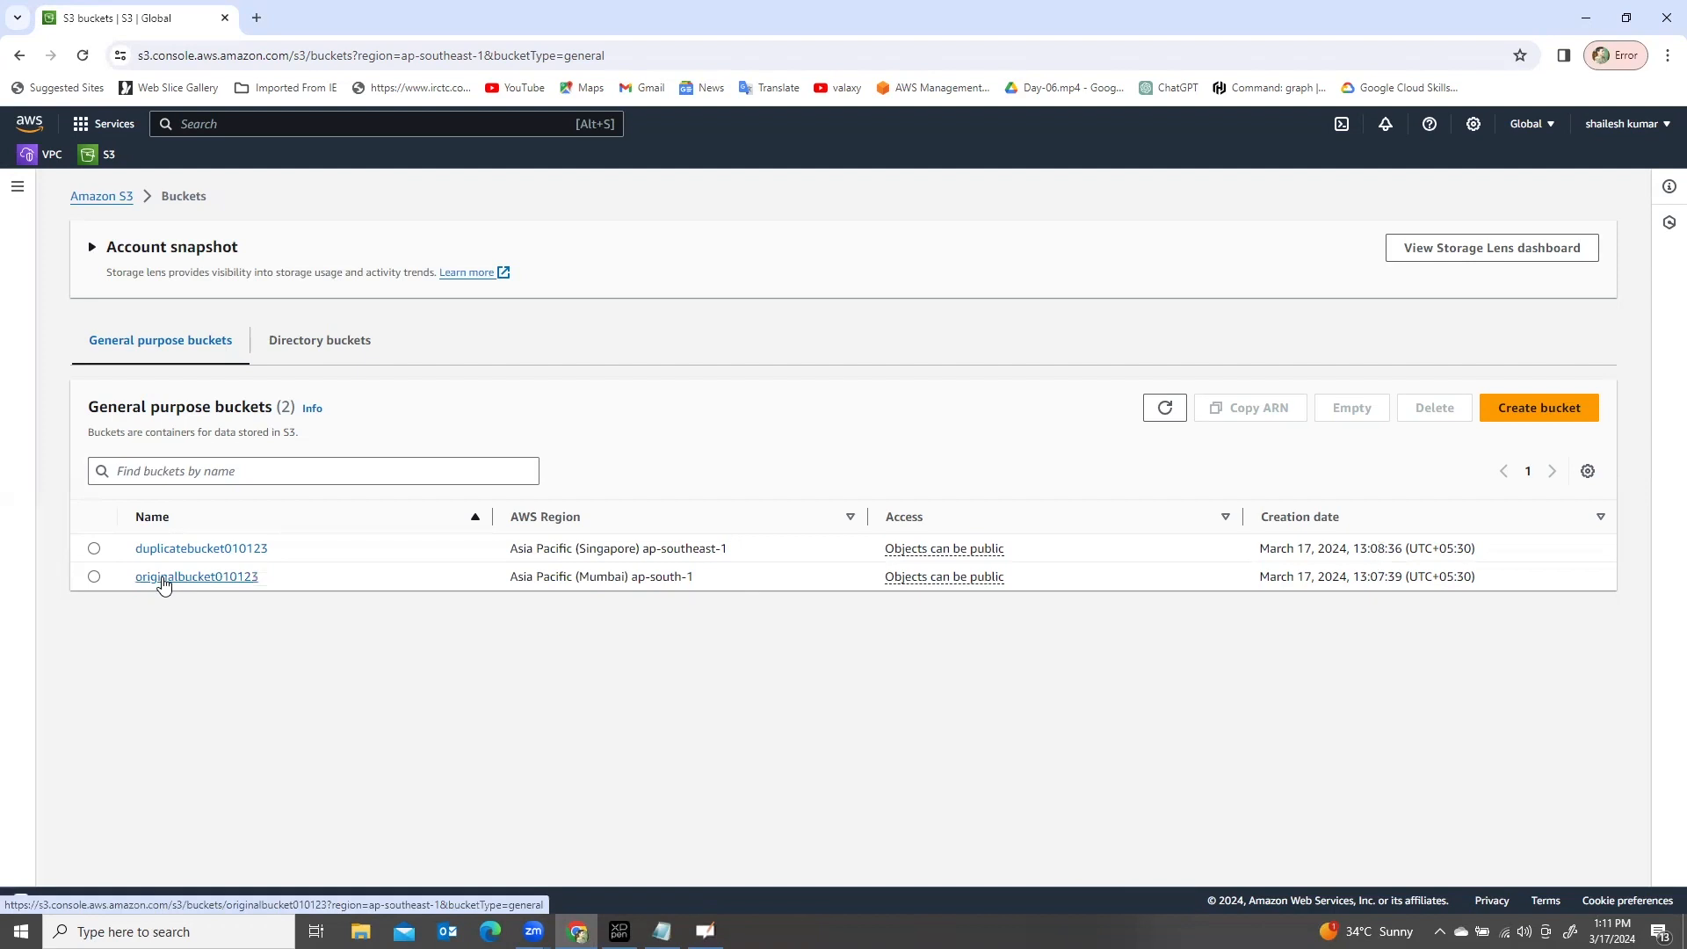
Step: Open originalbucket010123 and start creating a replication rule from its management settings
{"action": "left_click", "coordinate": [203, 578]}
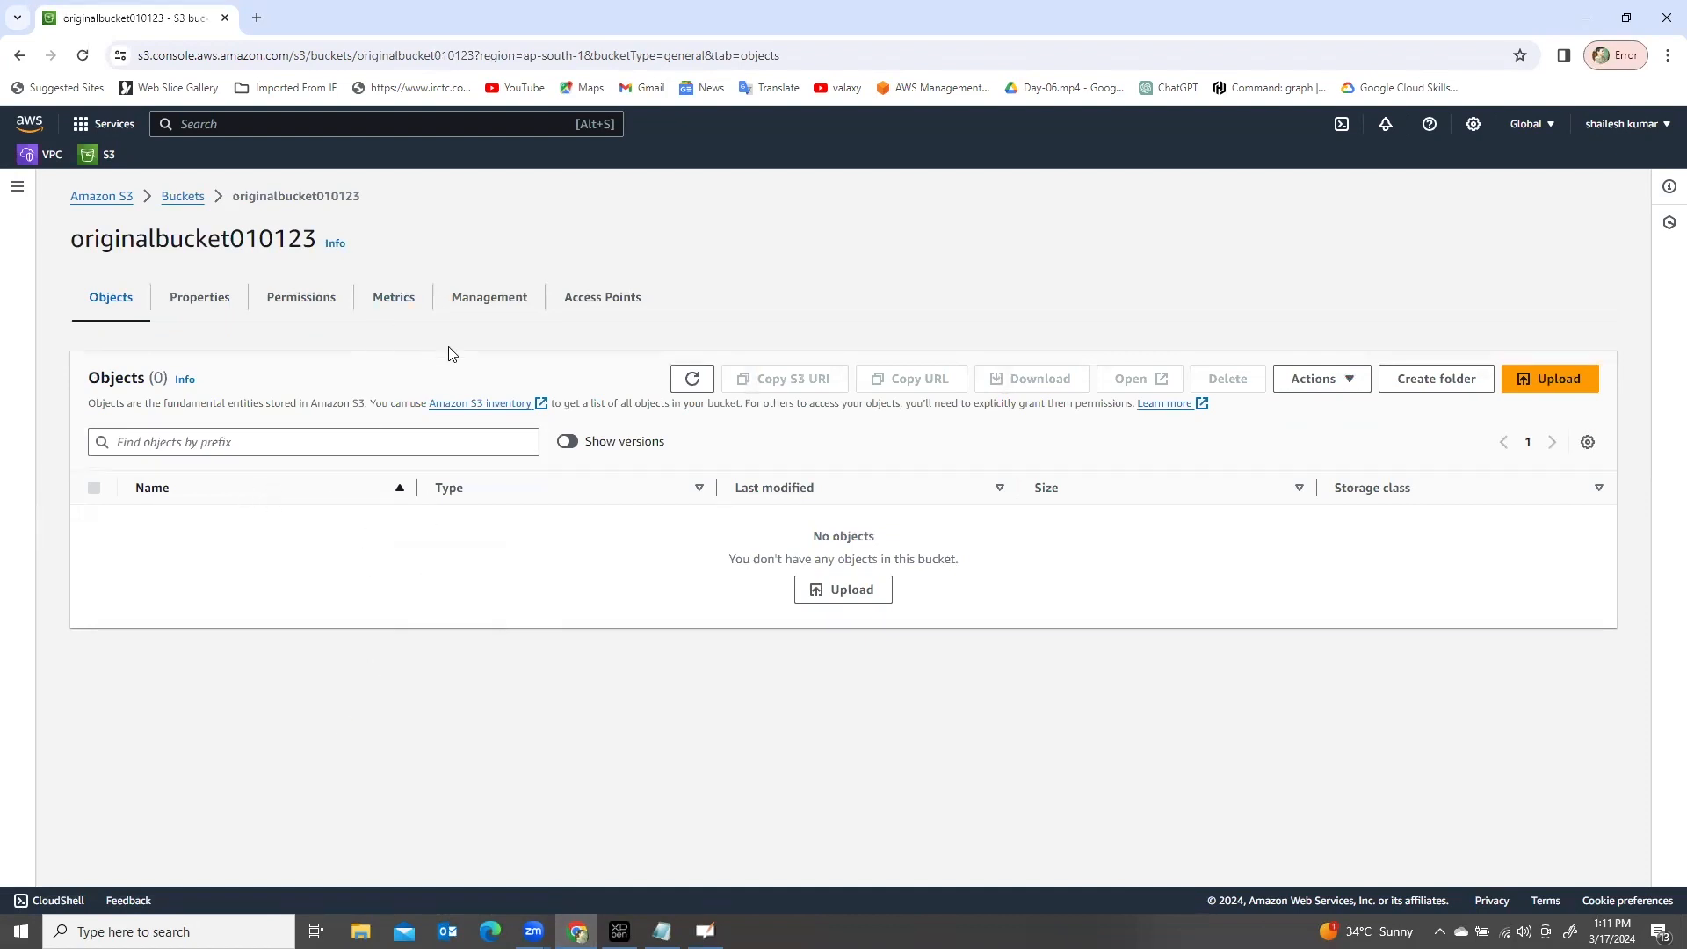
{"action": "left_click", "coordinate": [487, 304]}
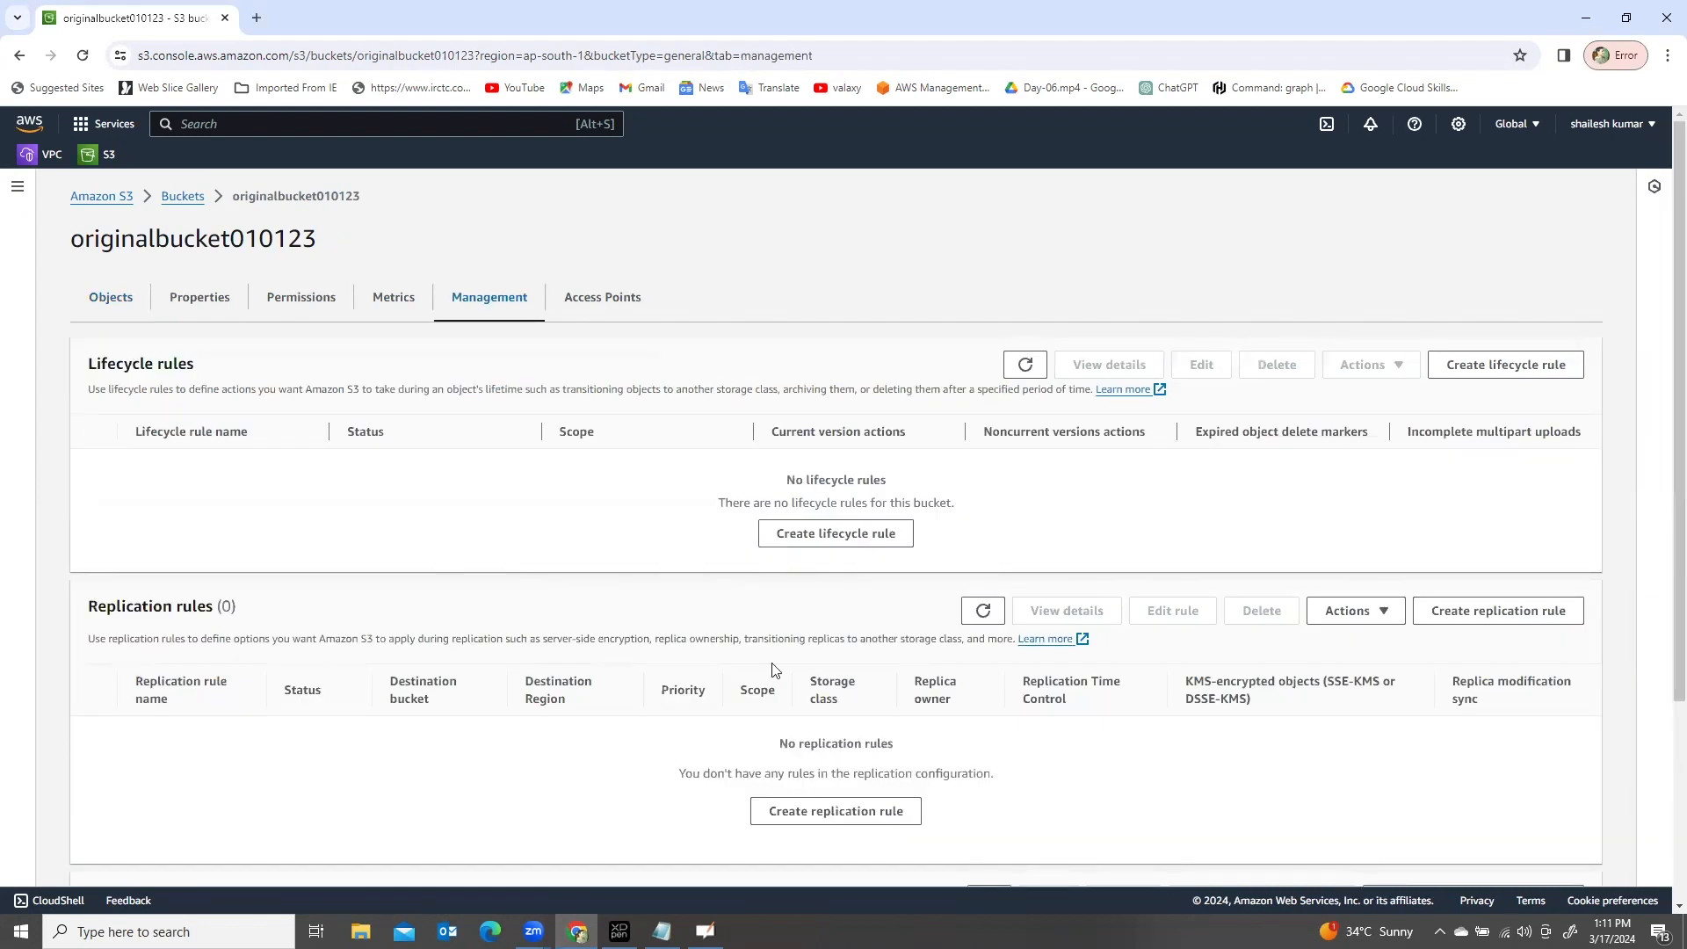
{"action": "scroll", "coordinate": [774, 671], "scroll_direction": "down", "scroll_amount": 3}
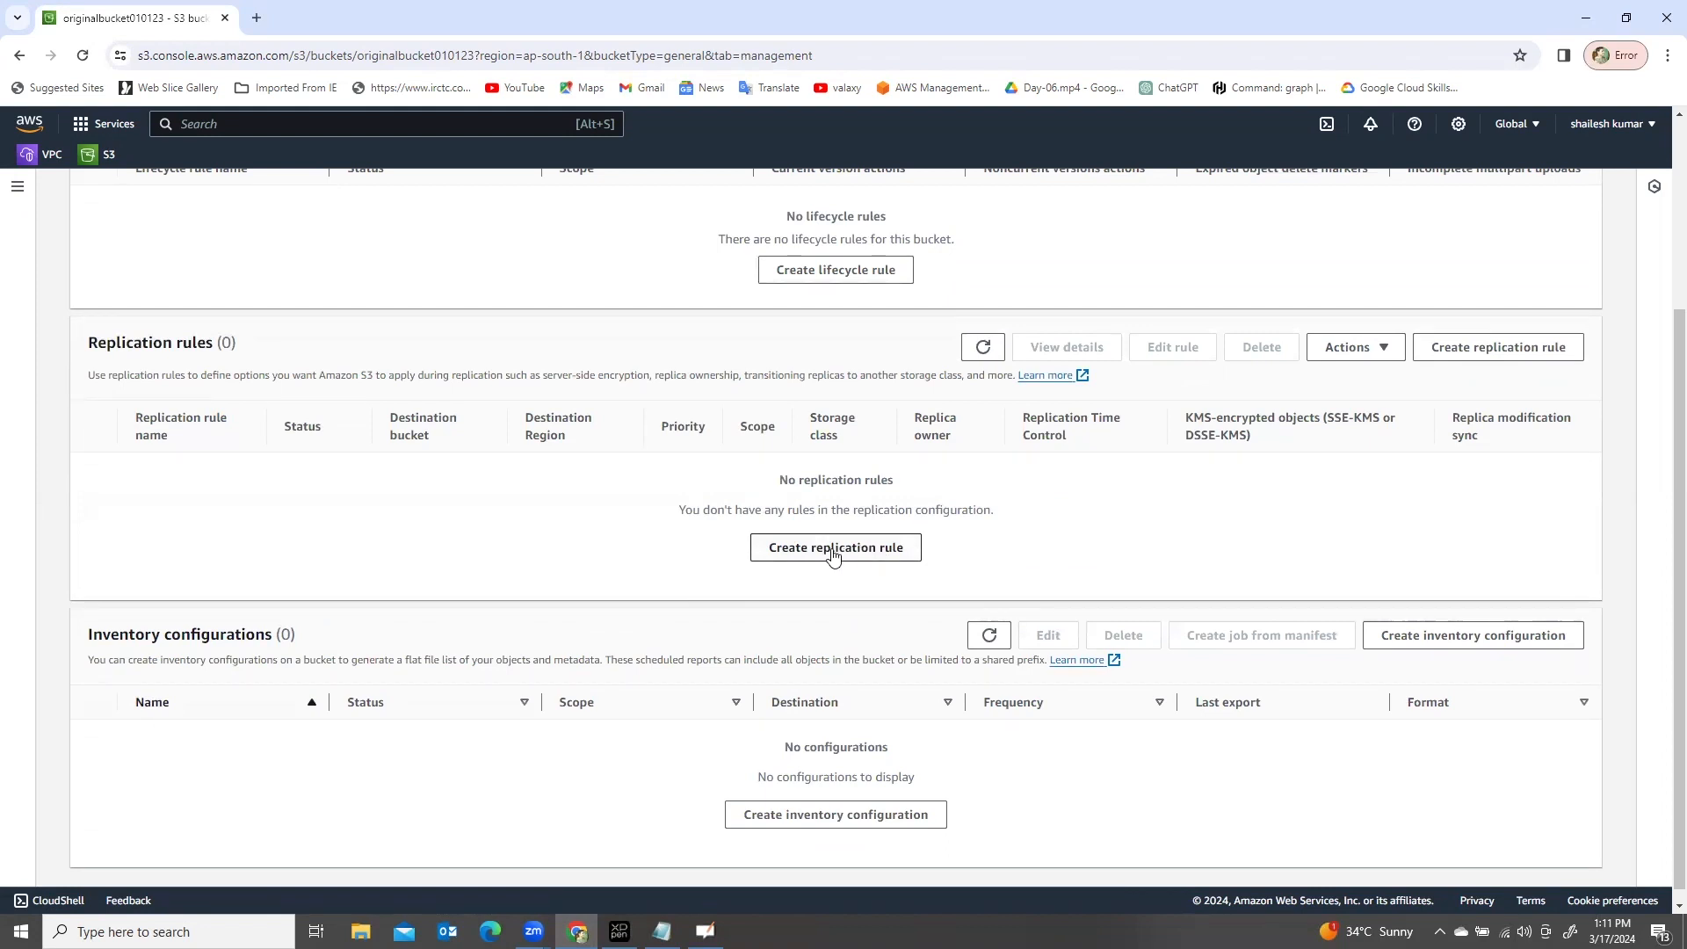
{"action": "left_click", "coordinate": [861, 551]}
Step: Name the replication rule copyrule and keep its status Enabled
{"action": "left_click", "coordinate": [171, 384]}
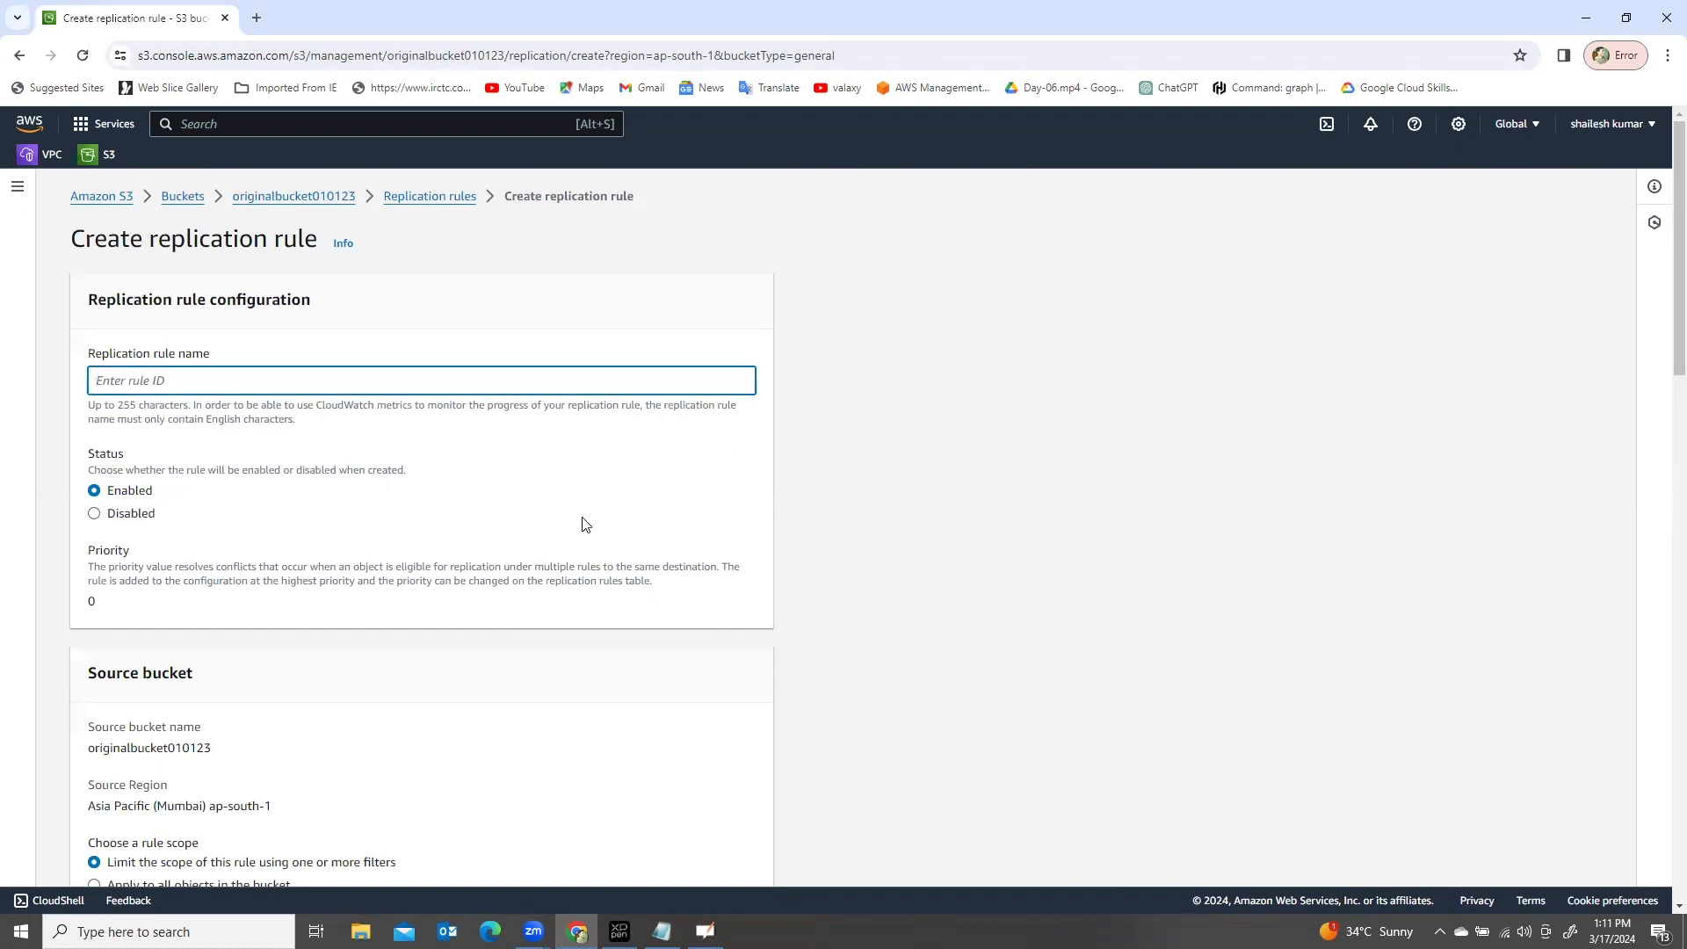
{"action": "type", "text": "copyrule"}
{"action": "double_click", "coordinate": [165, 383]}
{"action": "left_click", "coordinate": [269, 516]}
{"action": "double_click", "coordinate": [172, 383]}
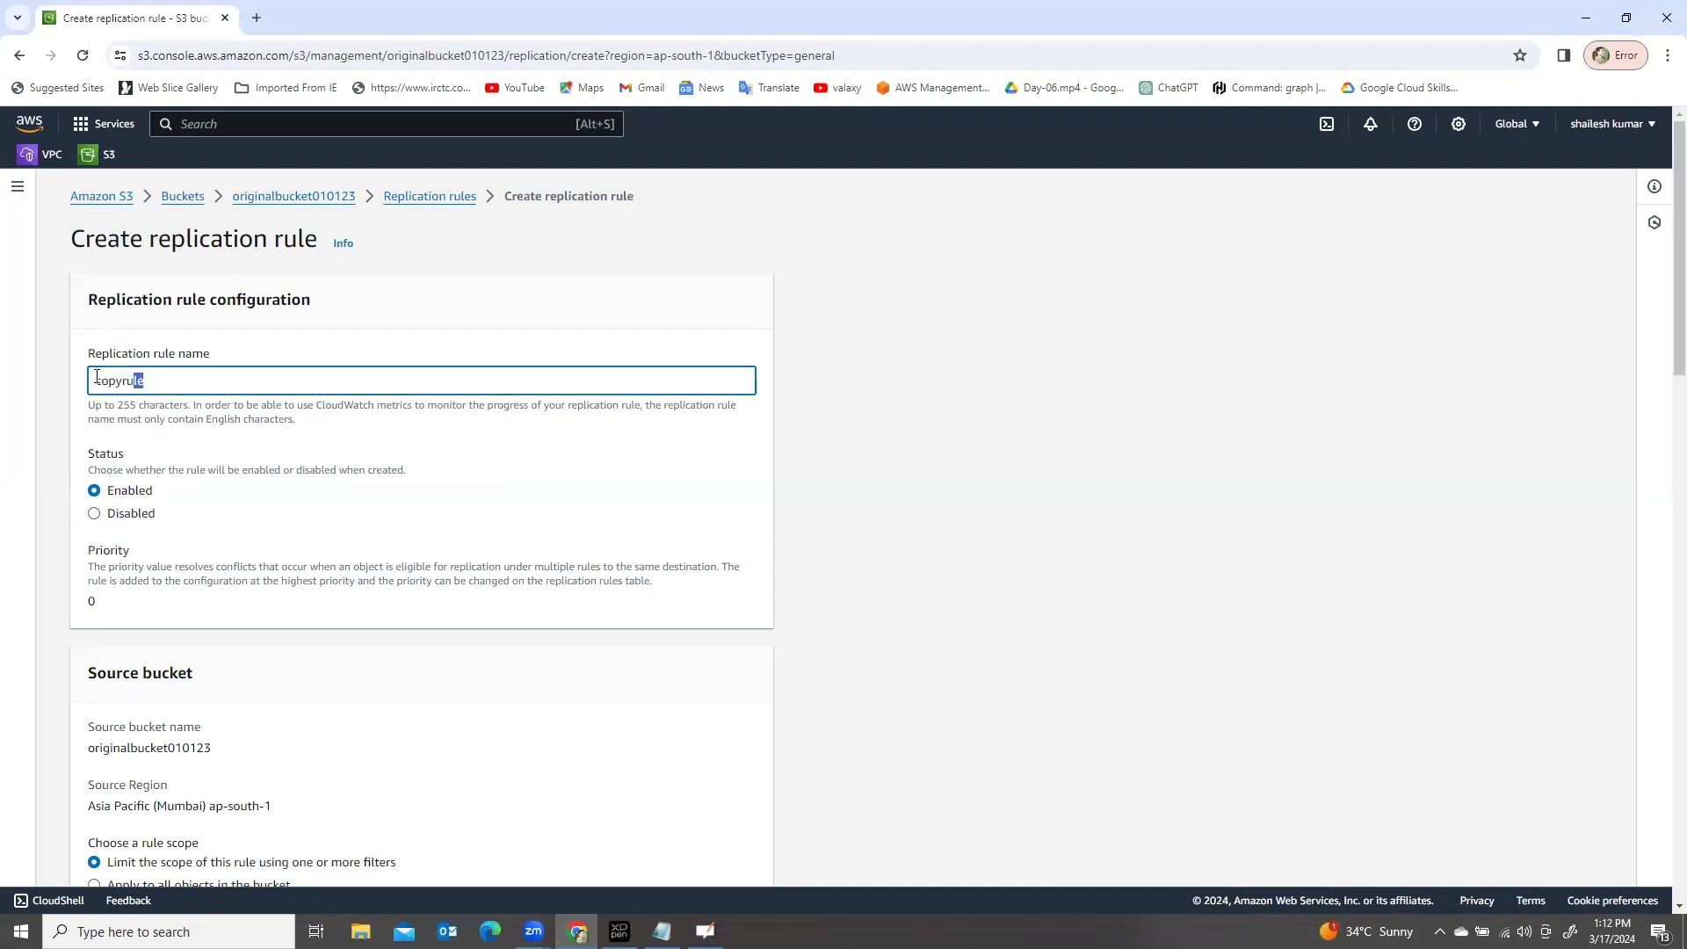
{"action": "left_click", "coordinate": [299, 559]}
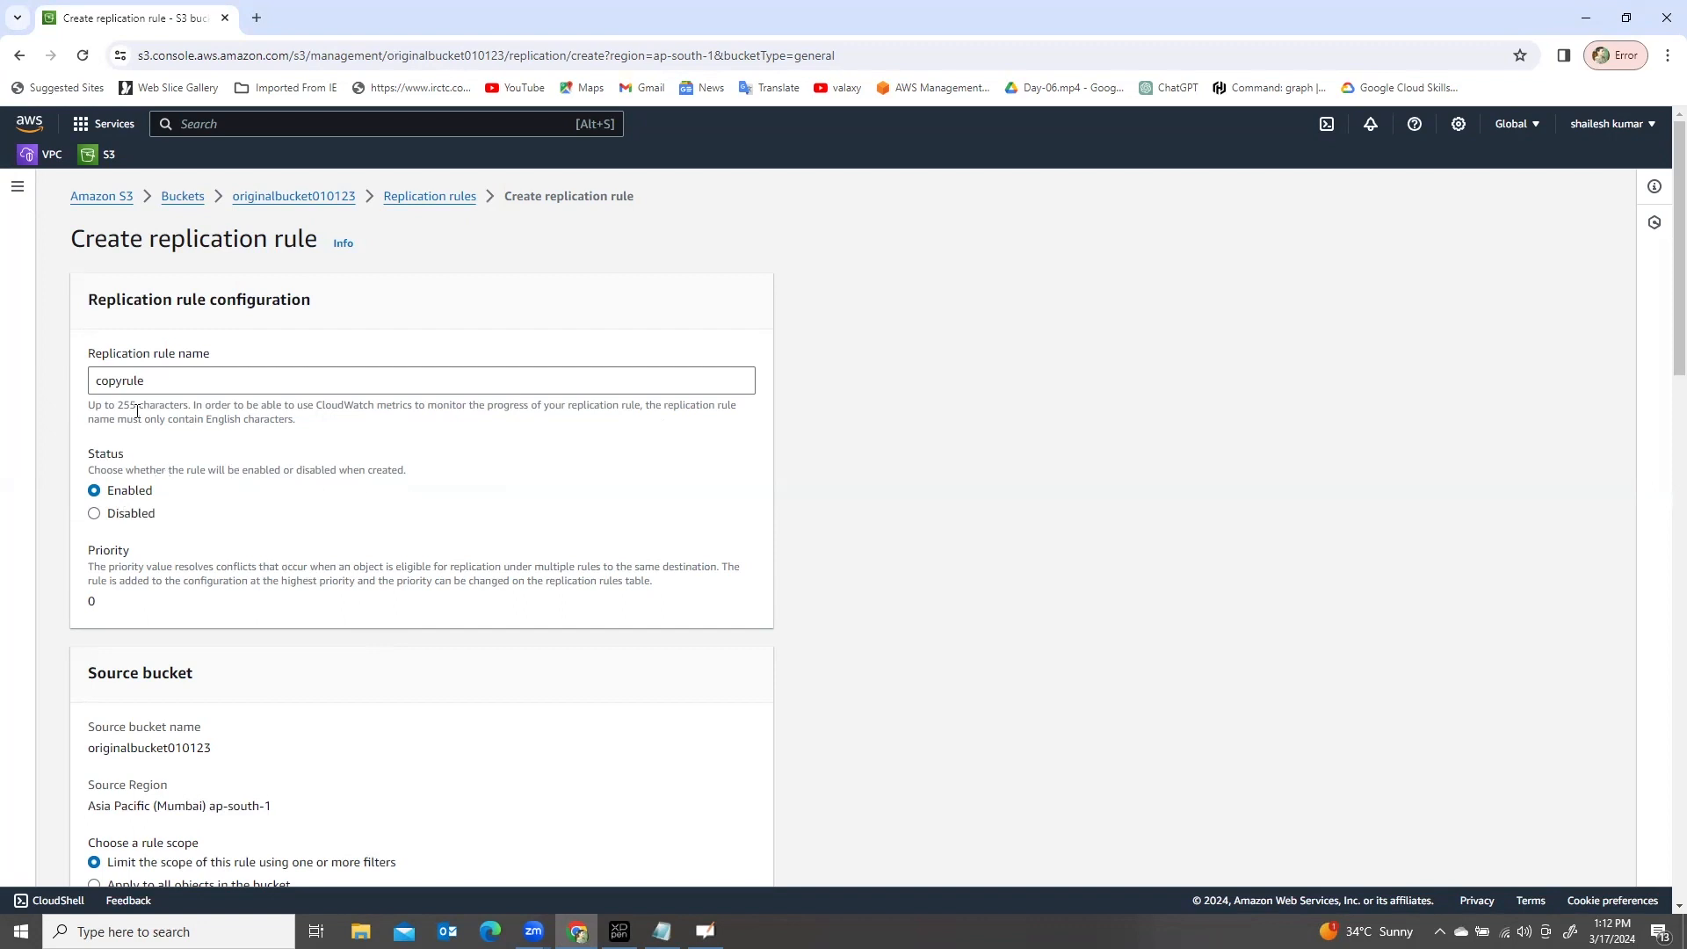
{"action": "left_click_drag", "start_coordinate": [152, 383], "coordinate": [64, 391]}
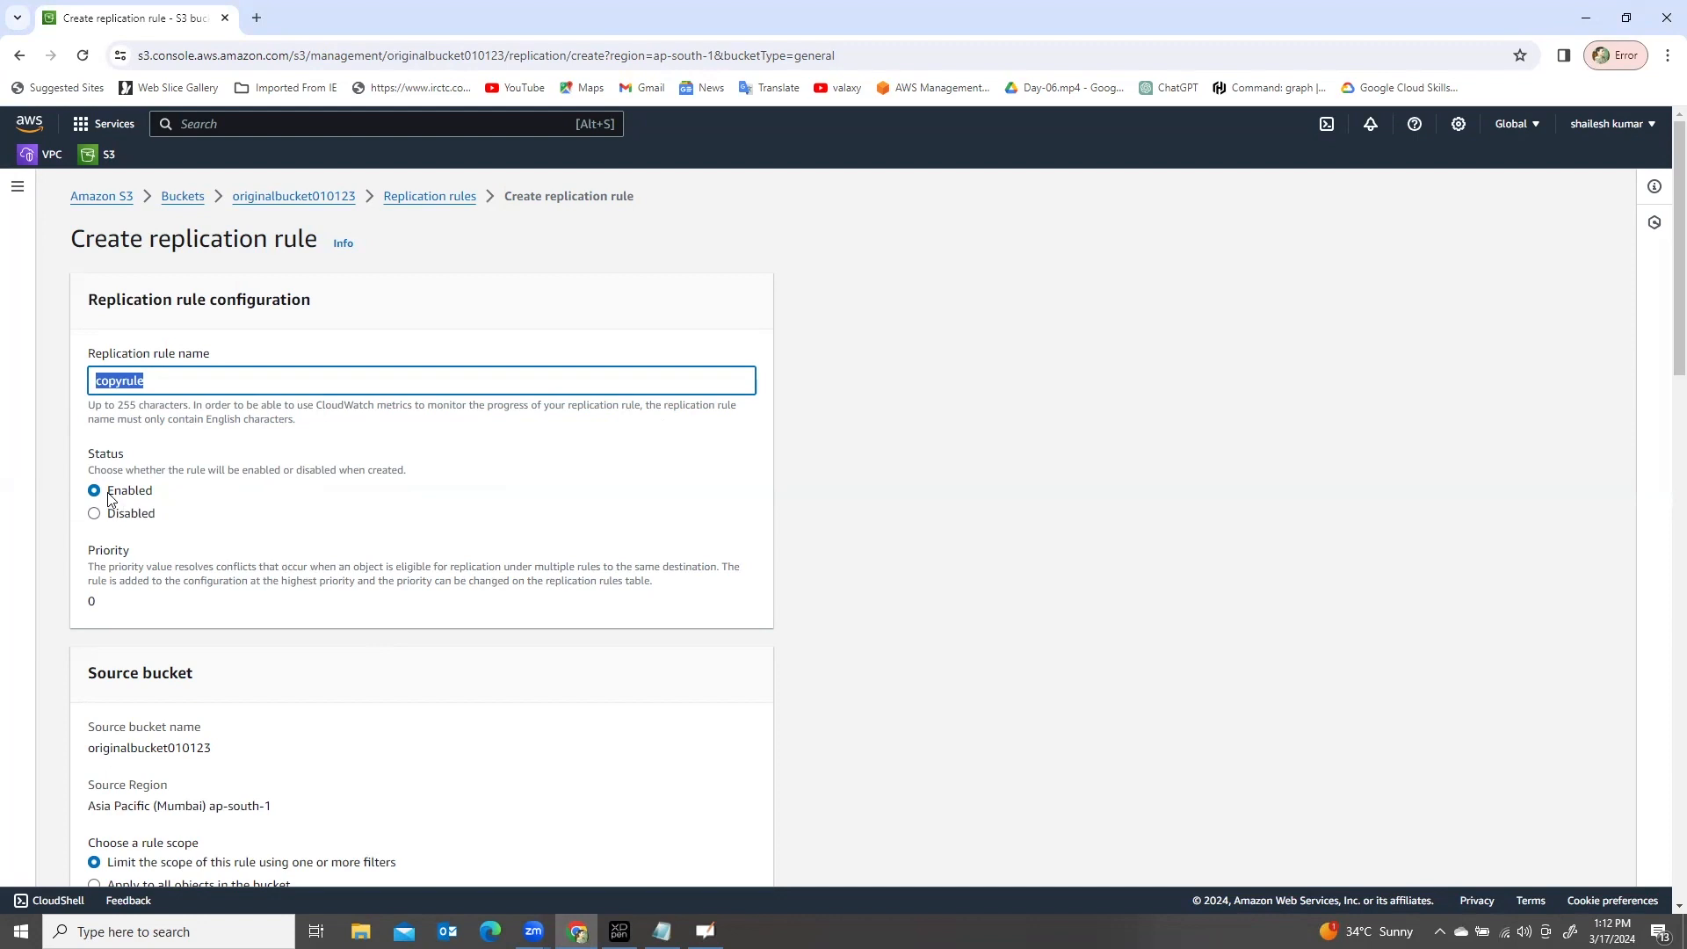
{"action": "left_click", "coordinate": [230, 505]}
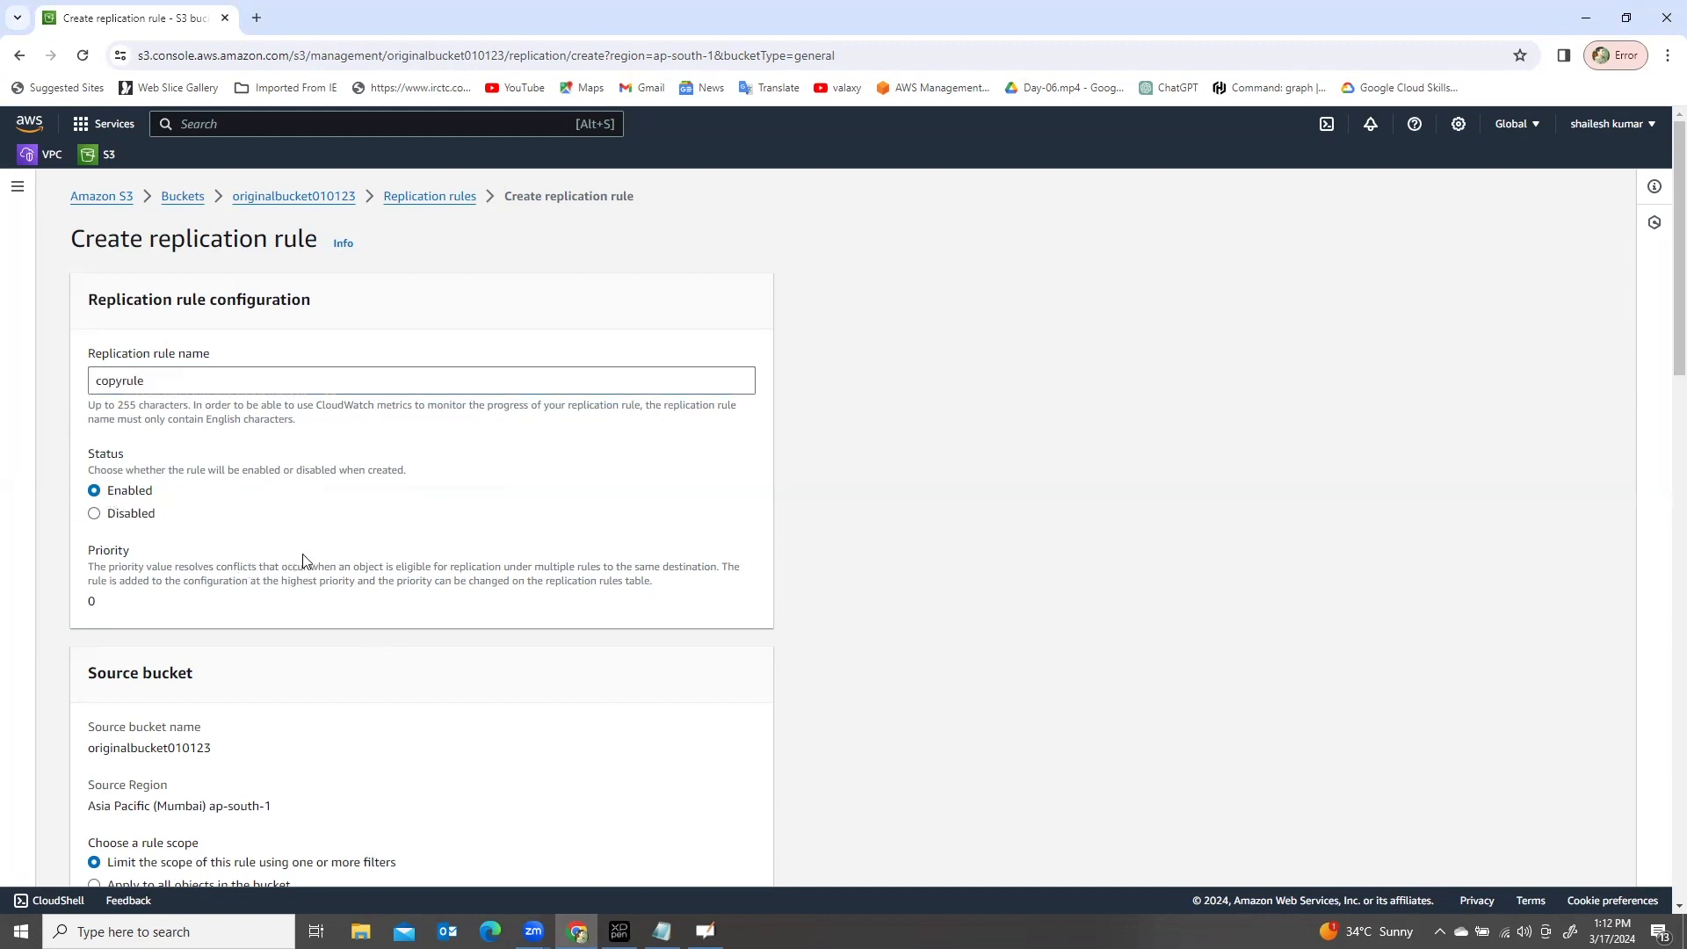
Step: Set the replication rule's scope to apply to all objects in the source bucket originalbucket010123
{"action": "scroll", "coordinate": [310, 555], "scroll_direction": "down", "scroll_amount": 2}
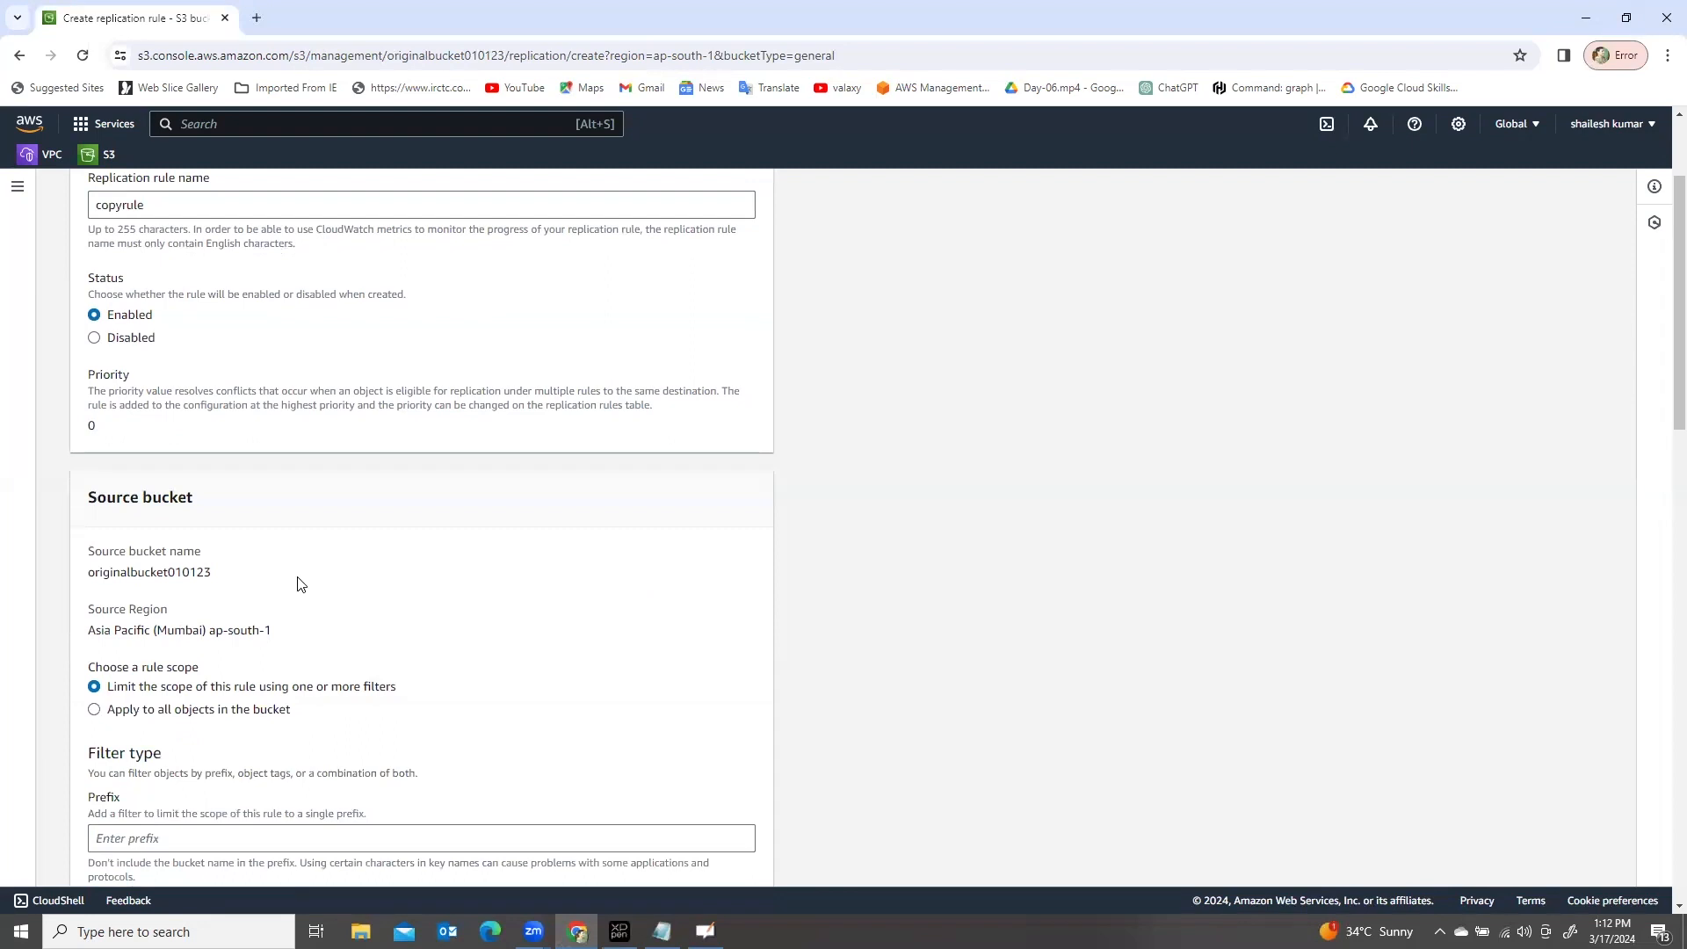
{"action": "scroll", "coordinate": [301, 580], "scroll_direction": "down", "scroll_amount": 1}
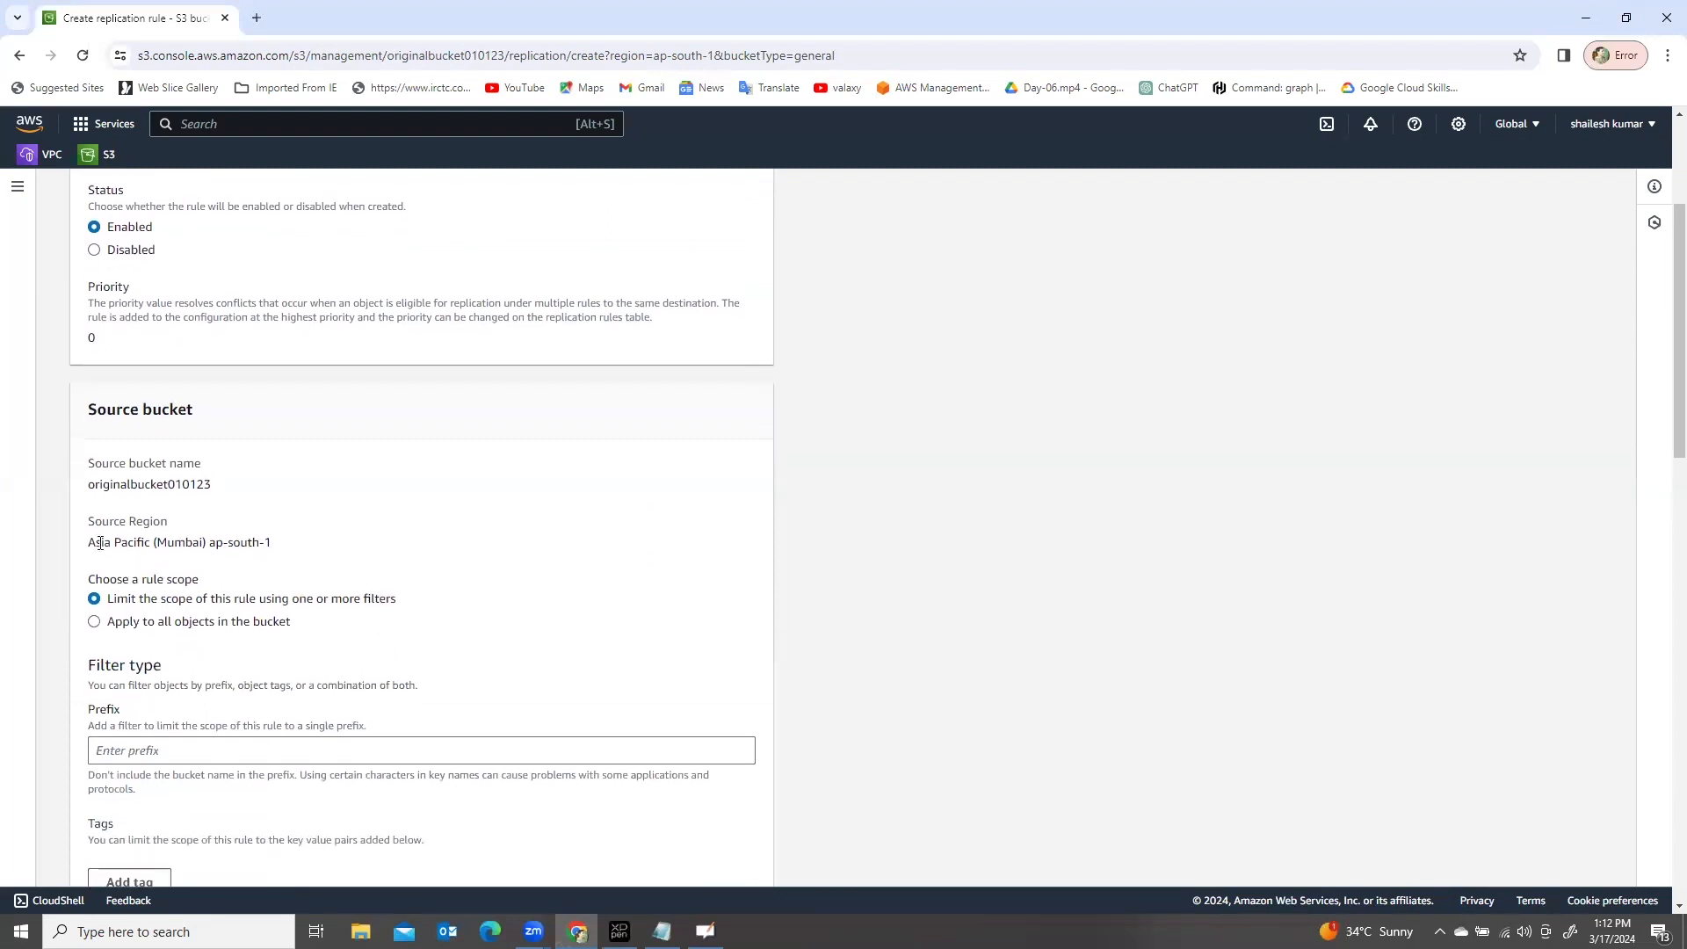
{"action": "left_click_drag", "start_coordinate": [92, 486], "coordinate": [211, 499]}
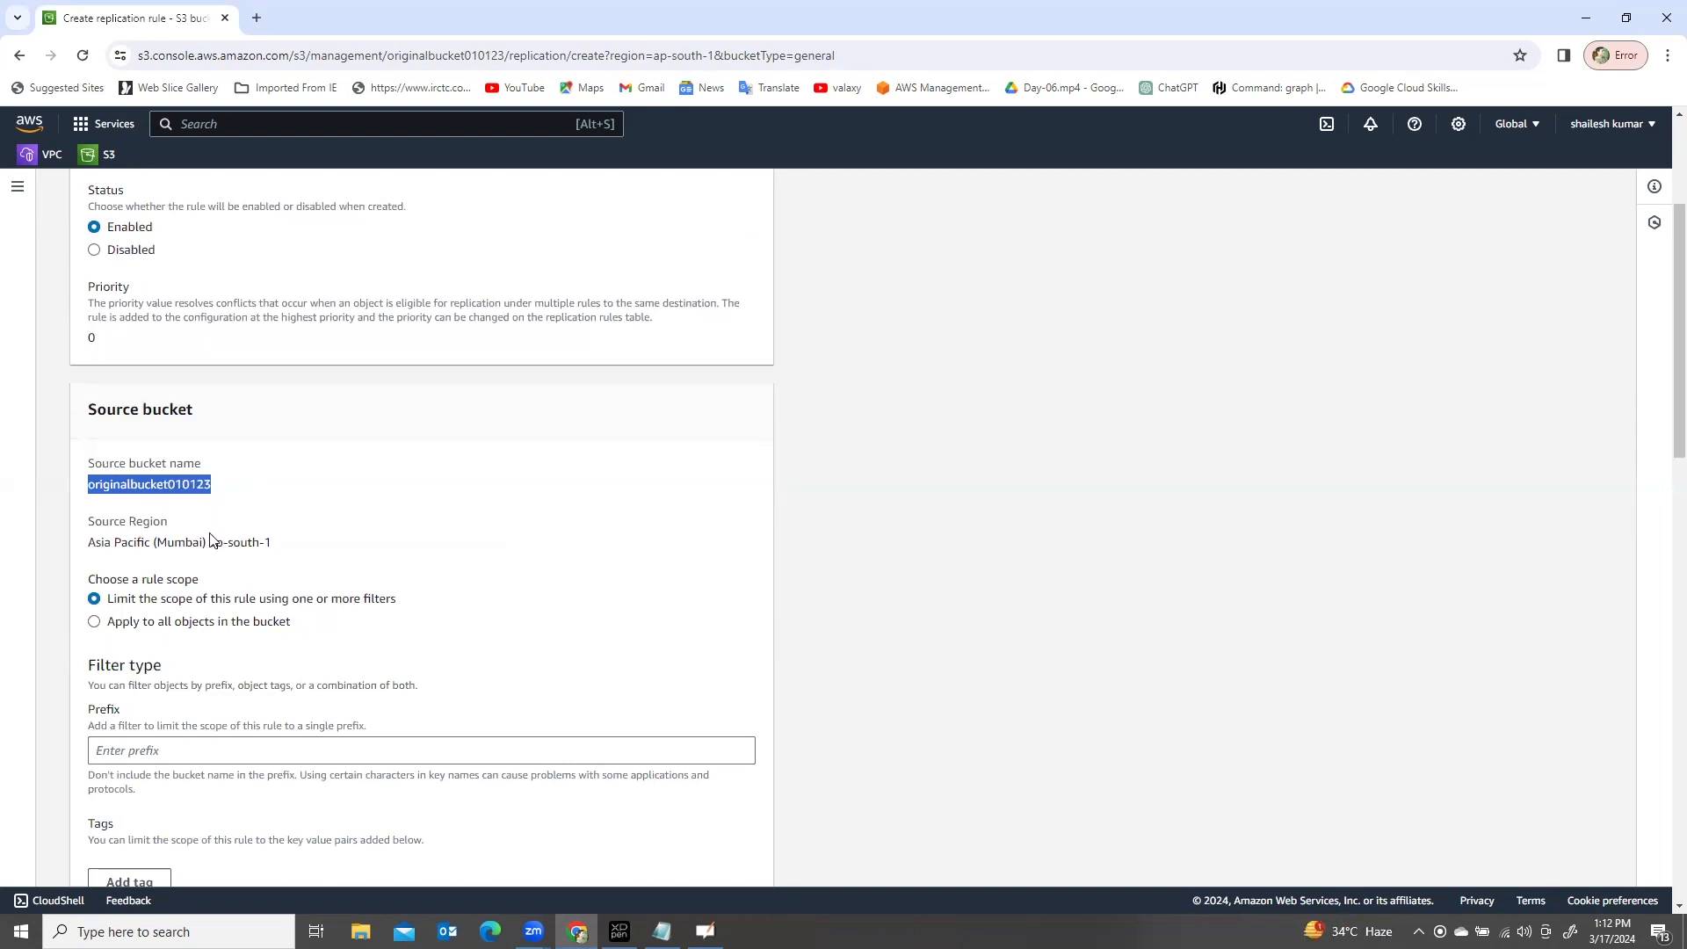
{"action": "left_click_drag", "start_coordinate": [96, 542], "coordinate": [310, 548]}
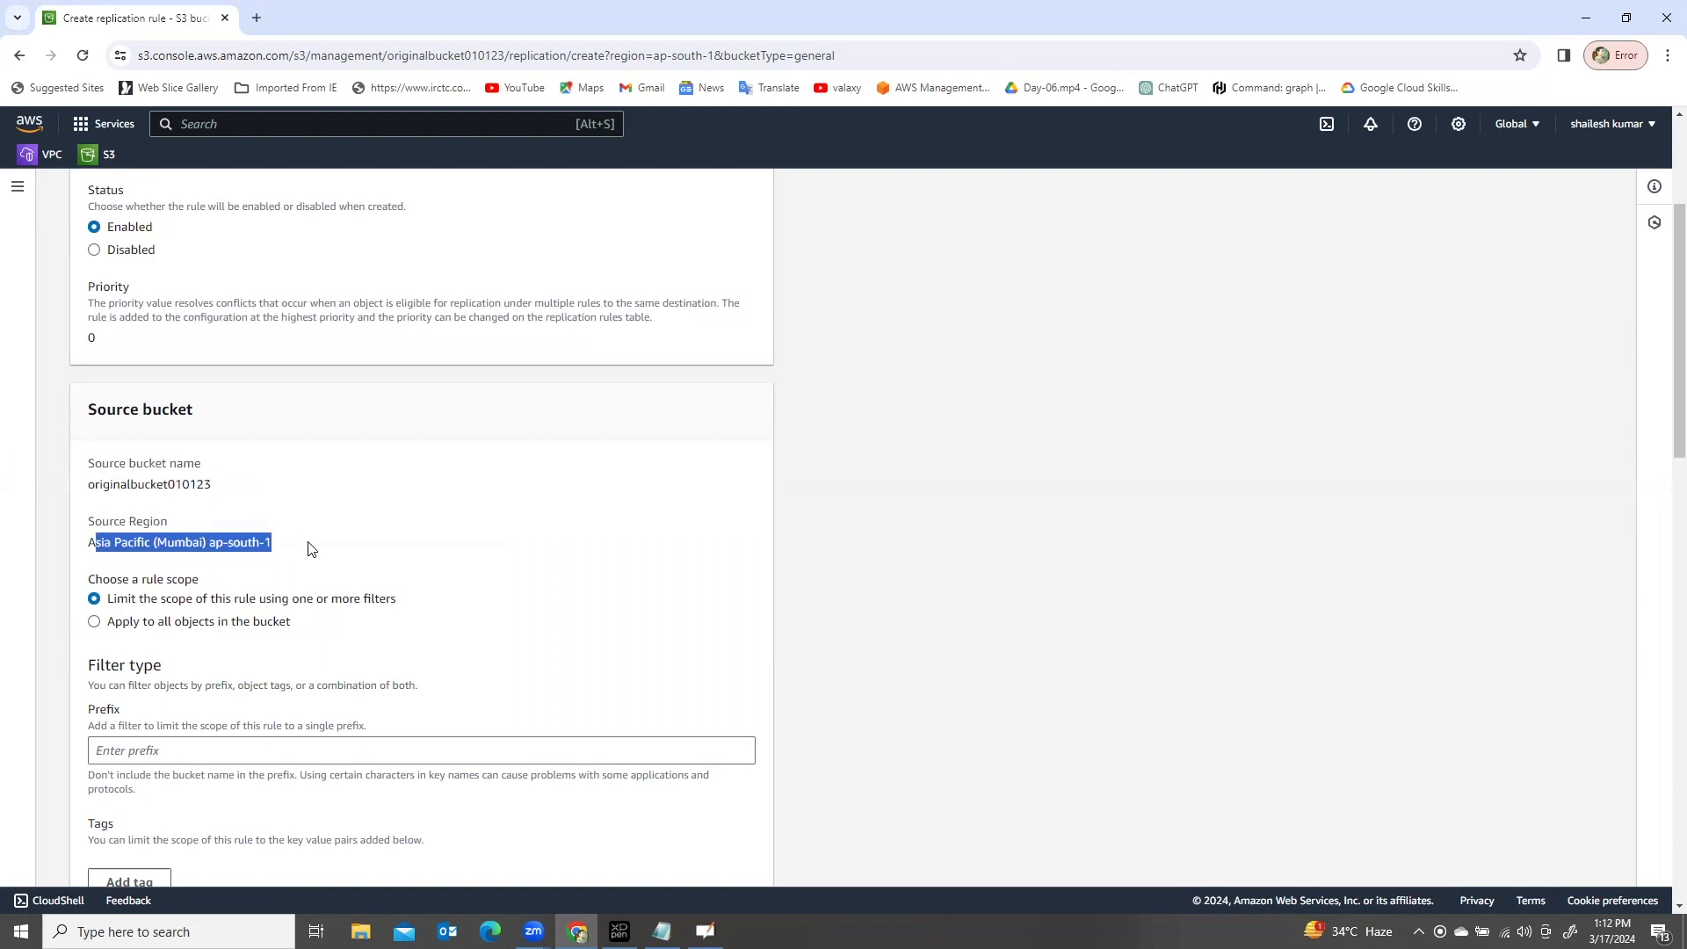
{"action": "scroll", "coordinate": [395, 576], "scroll_direction": "down", "scroll_amount": 2}
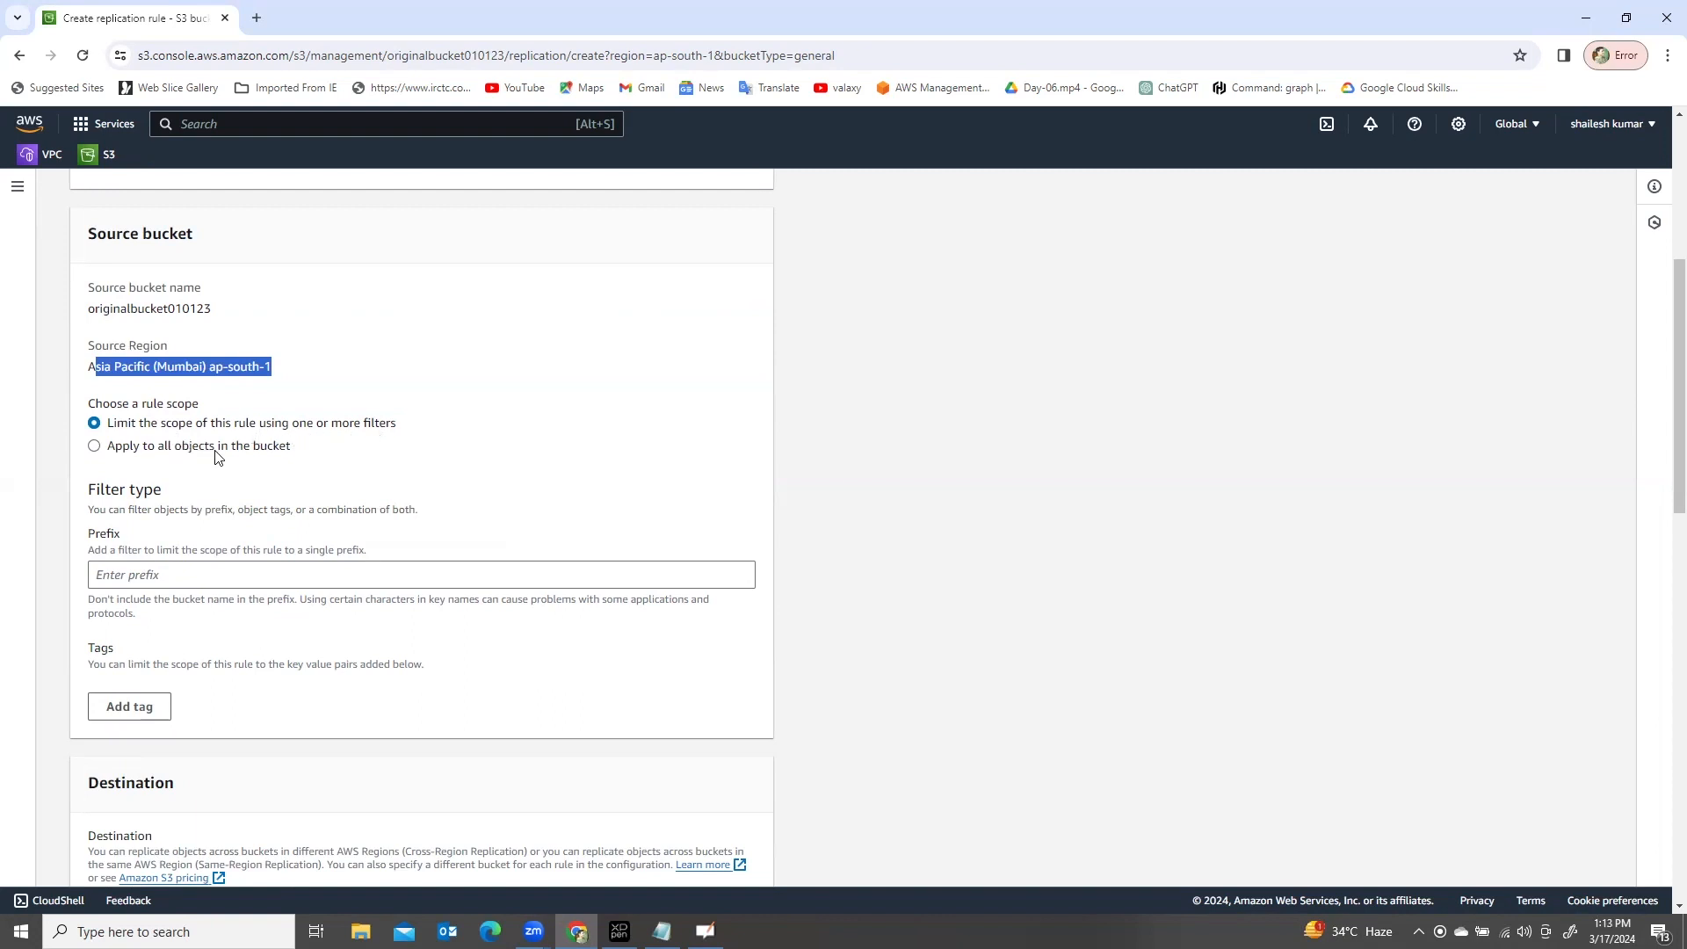
{"action": "left_click", "coordinate": [118, 452]}
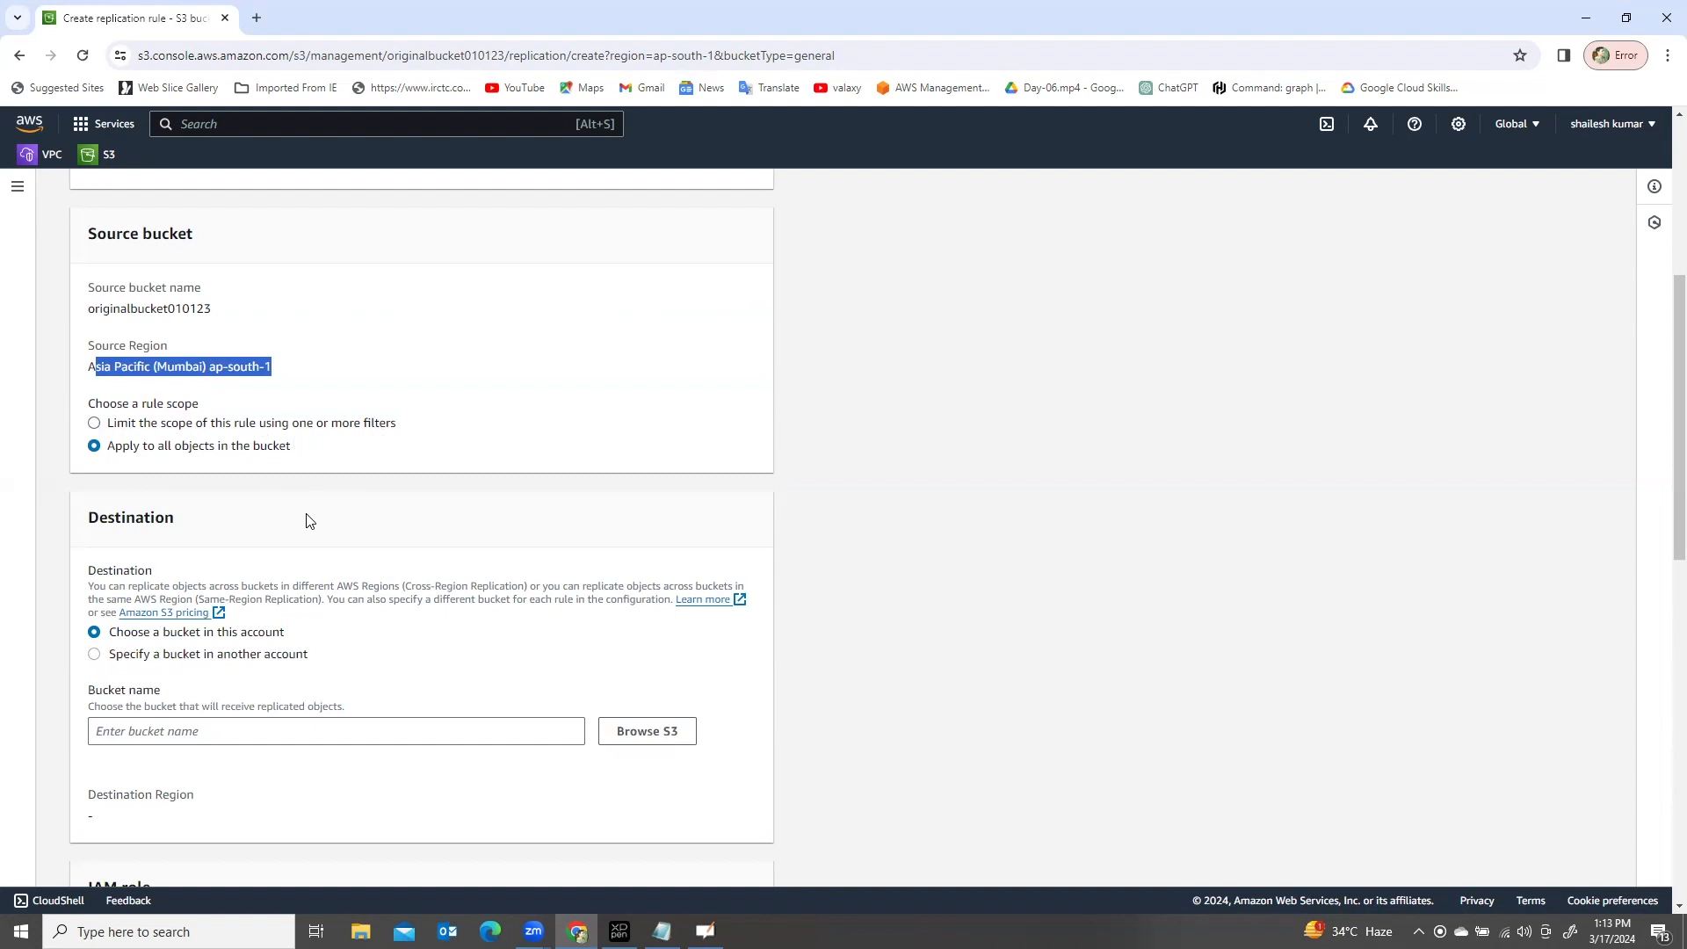
Step: Choose duplicatebucket010123 in this account as the replication destination and enable versioning on it
{"action": "scroll", "coordinate": [309, 521], "scroll_direction": "down", "scroll_amount": 2}
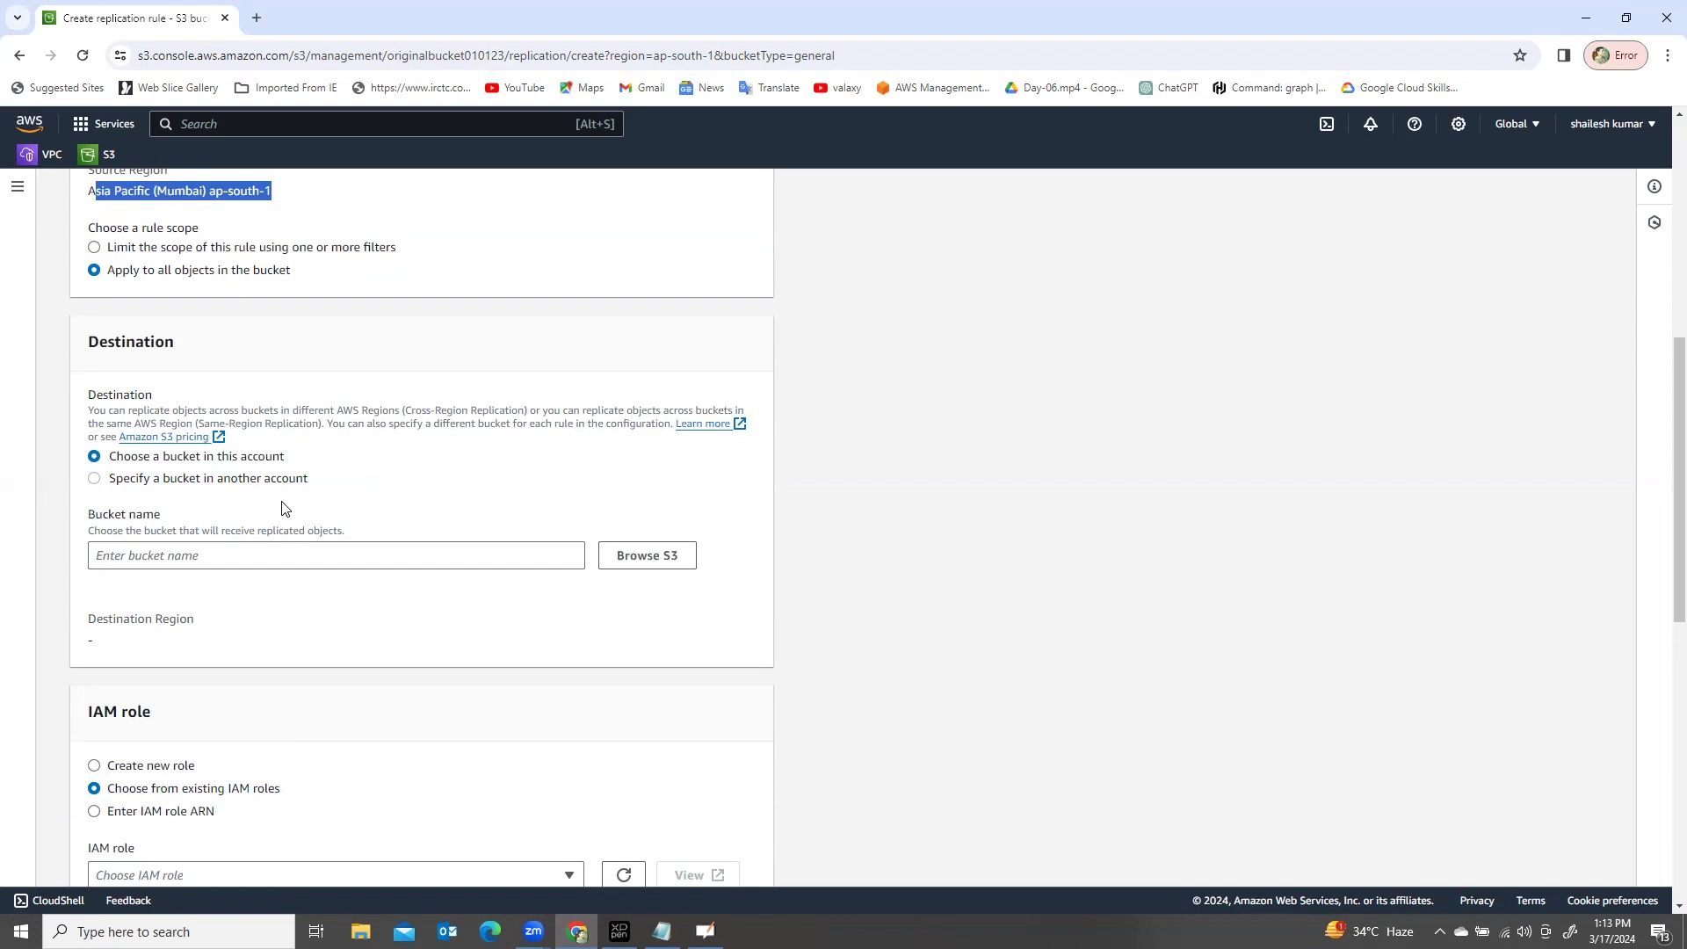
{"action": "left_click", "coordinate": [95, 480]}
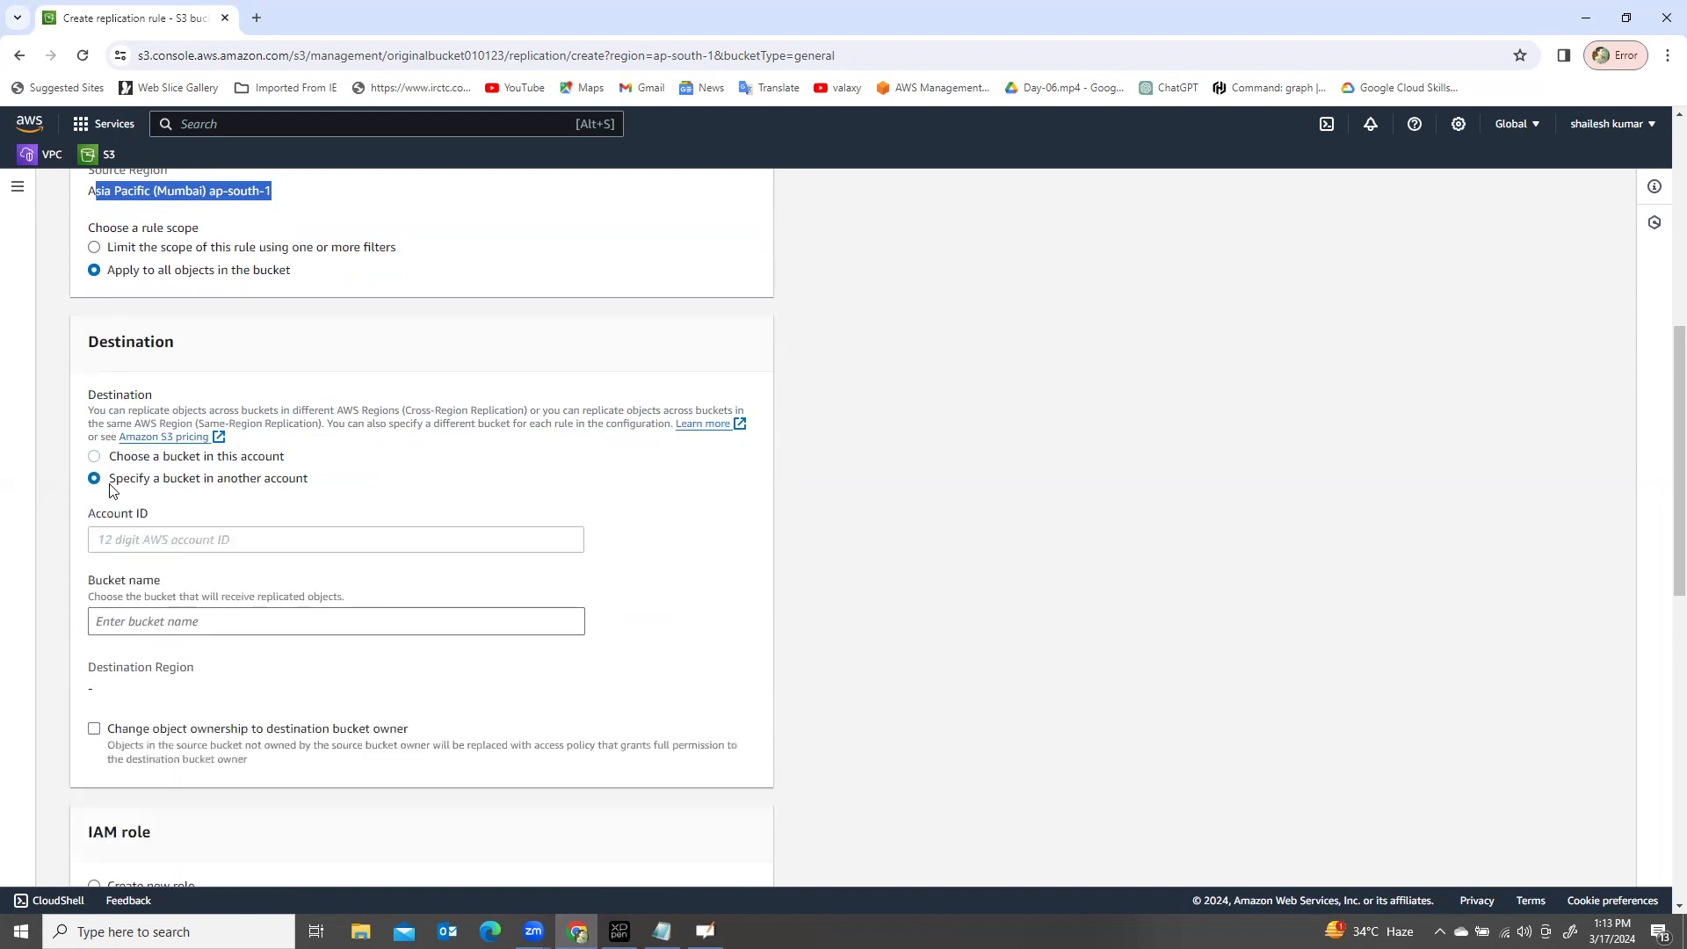
{"action": "left_click", "coordinate": [94, 457]}
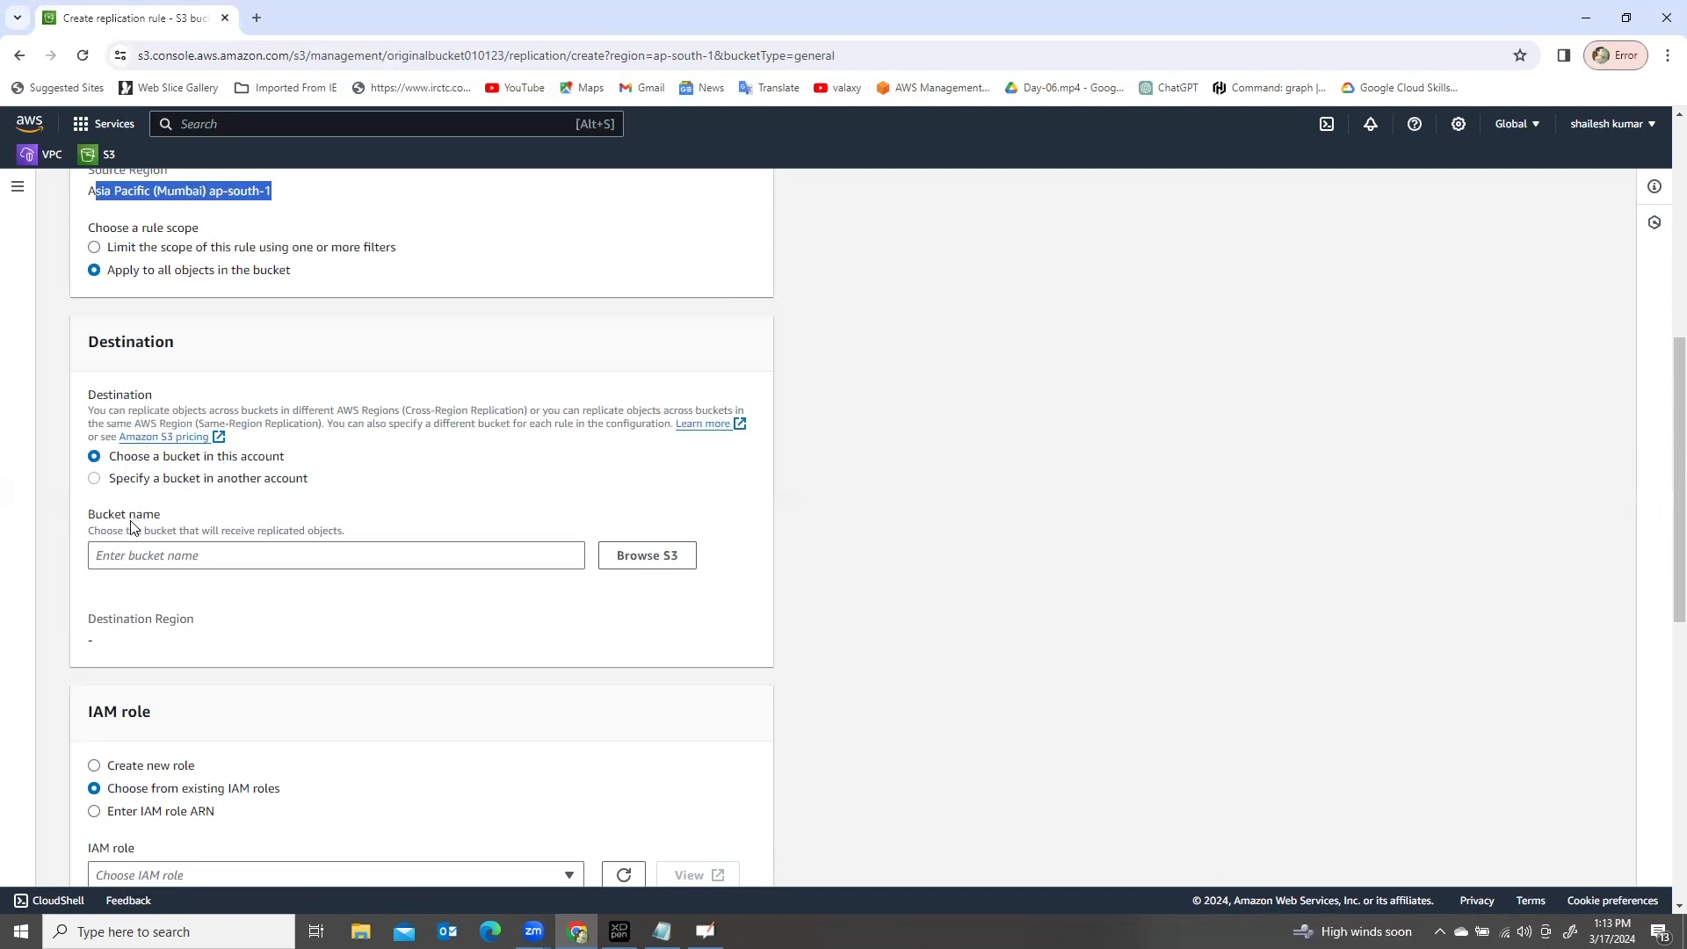
{"action": "left_click_drag", "start_coordinate": [90, 519], "coordinate": [176, 520]}
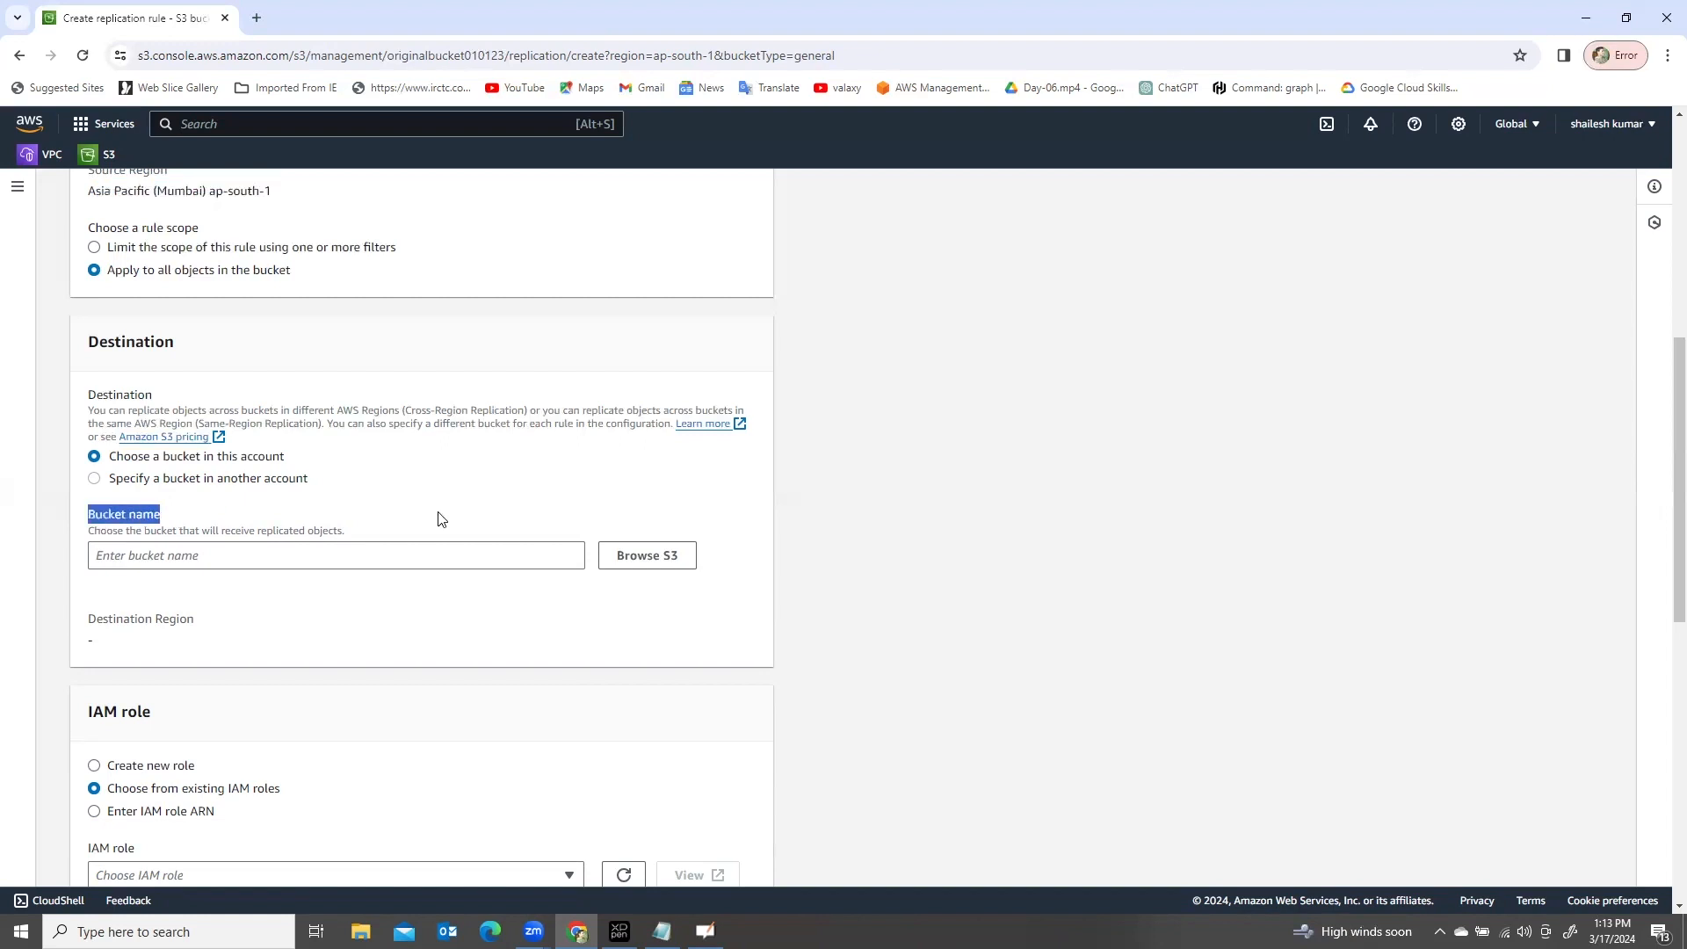
{"action": "left_click", "coordinate": [220, 520]}
{"action": "left_click_drag", "start_coordinate": [354, 536], "coordinate": [98, 541]}
{"action": "left_click", "coordinate": [634, 559]}
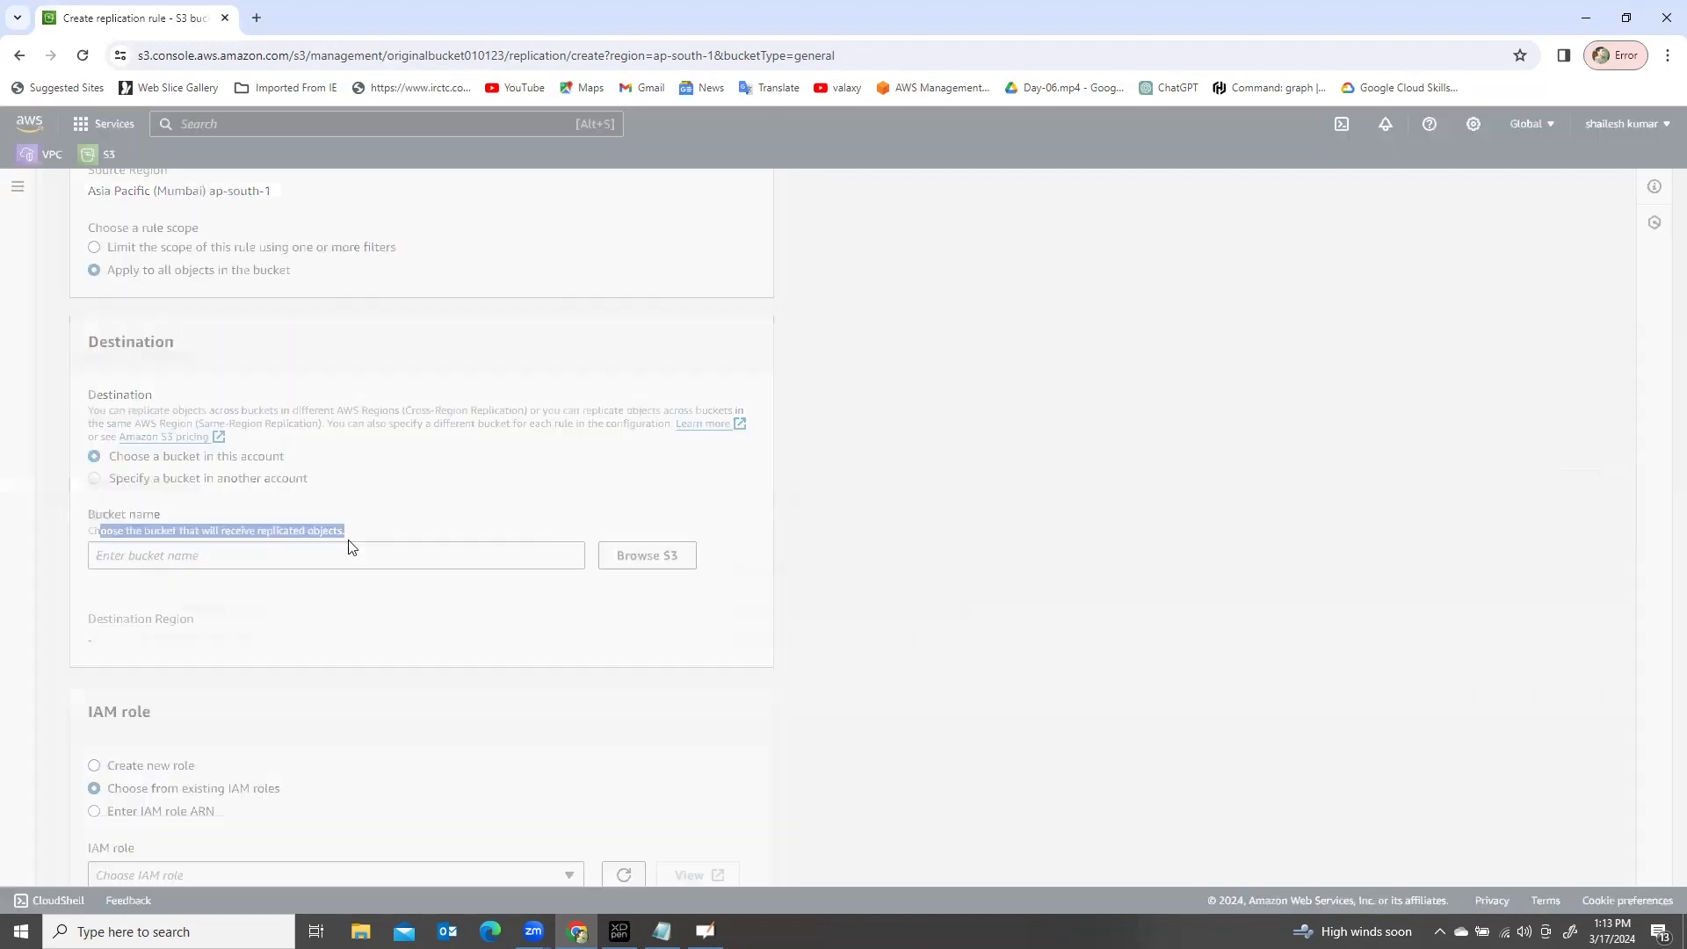
{"action": "left_click", "coordinate": [94, 598]}
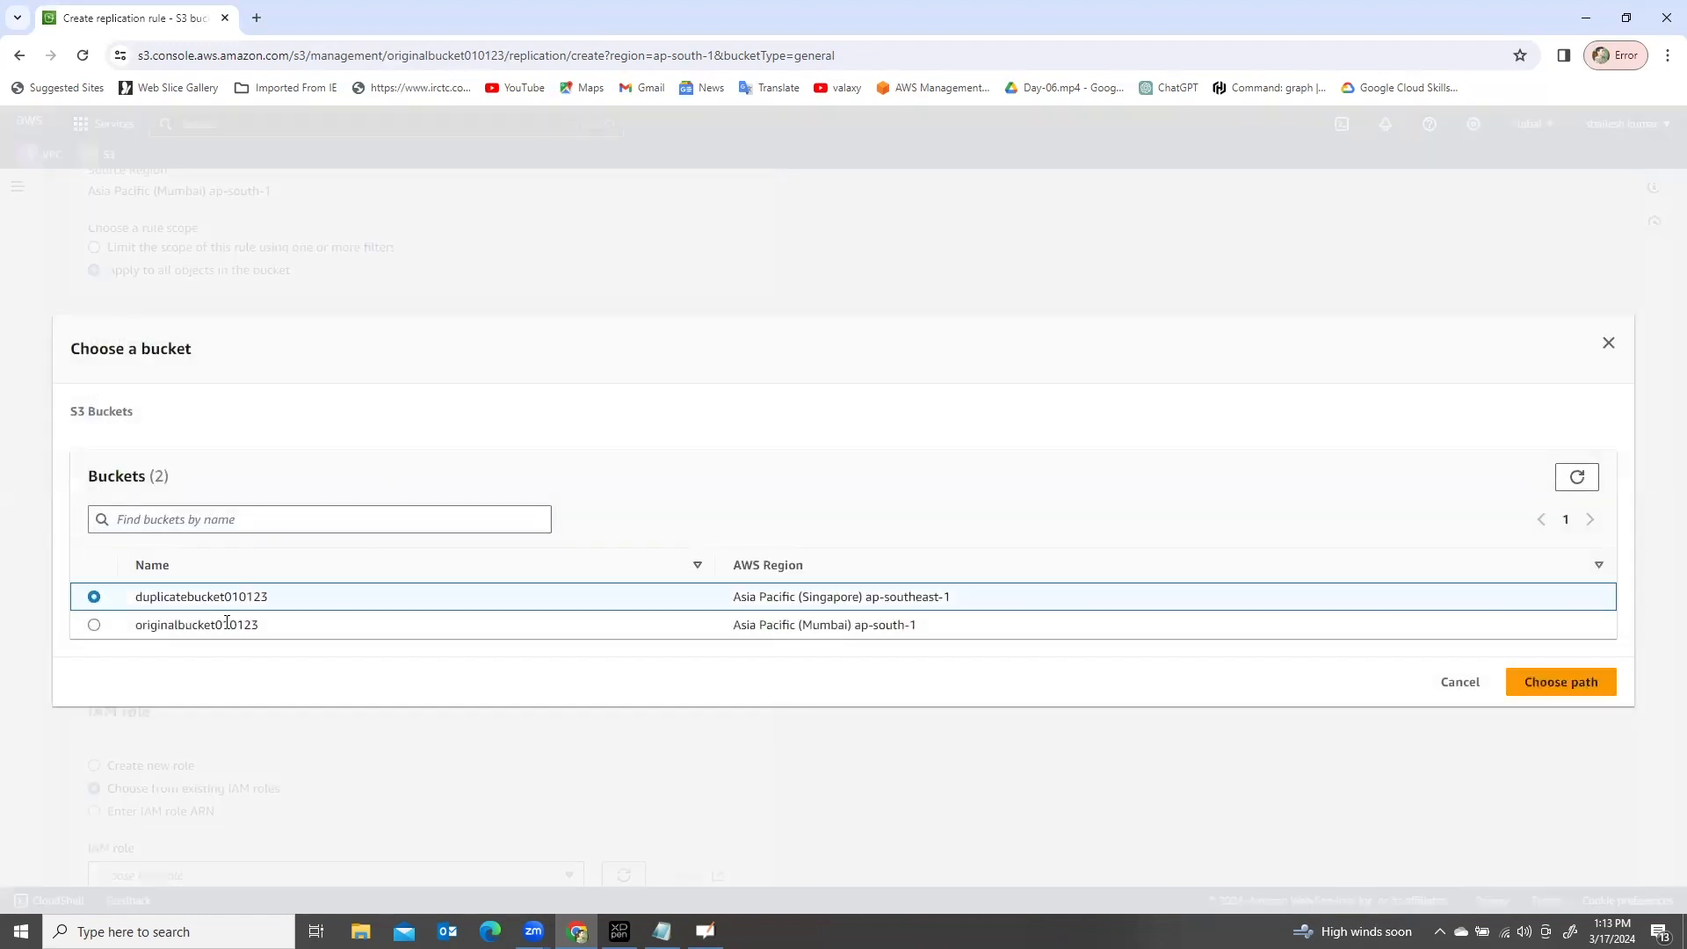
{"action": "left_click", "coordinate": [1551, 692]}
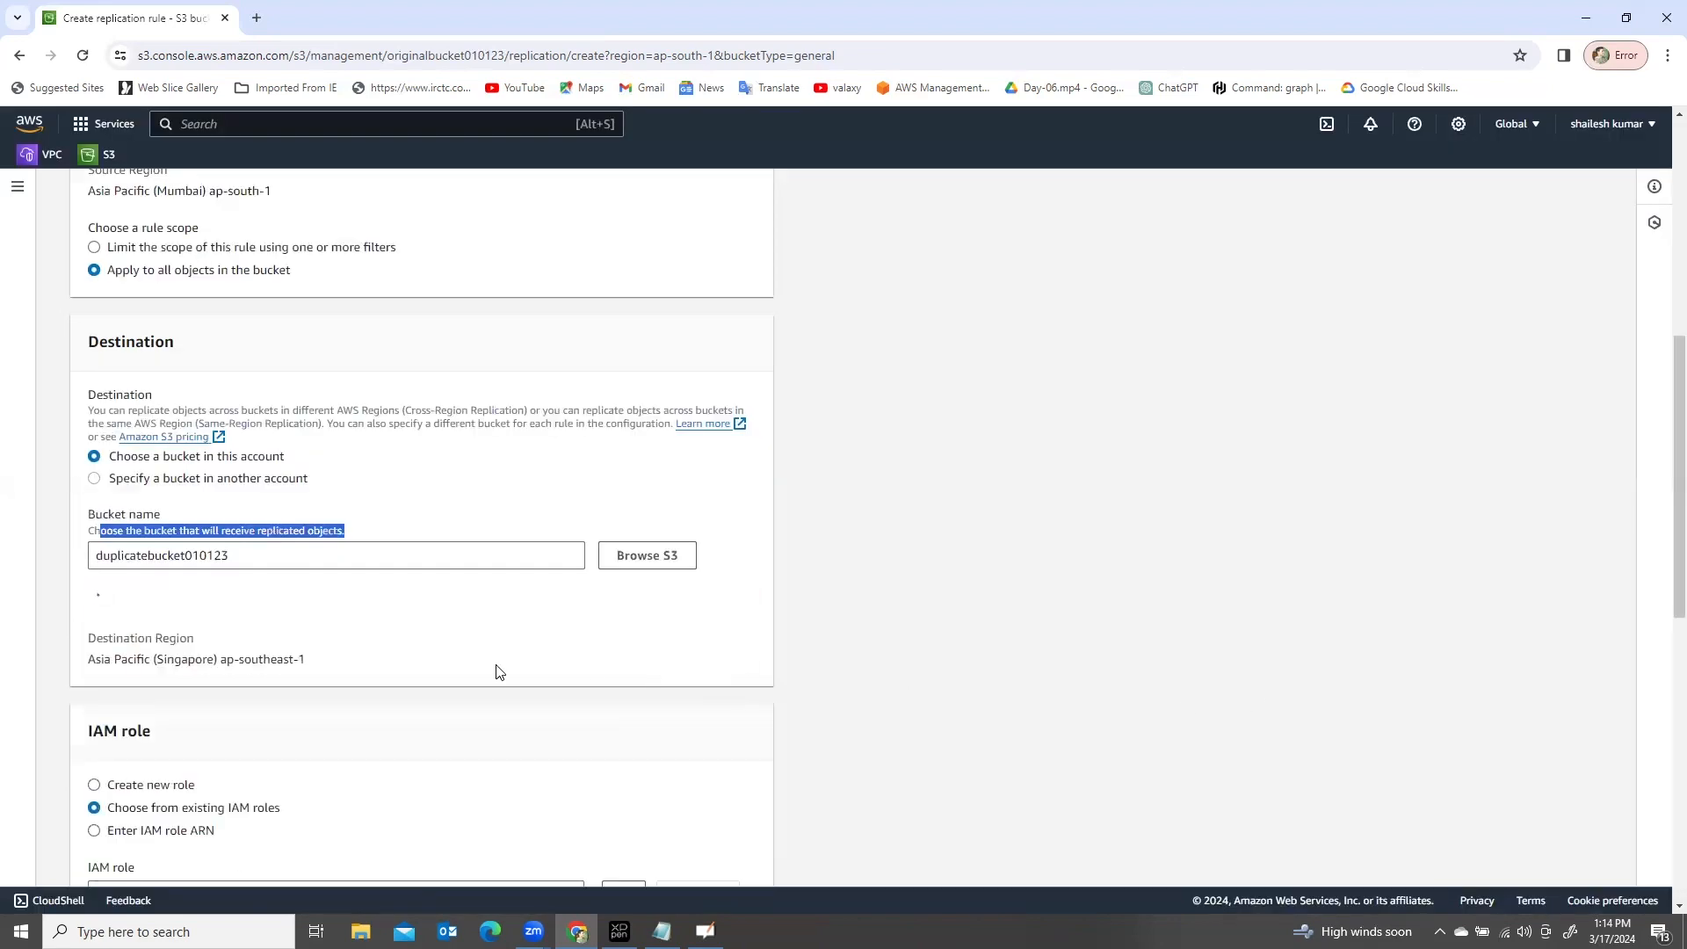
{"action": "double_click", "coordinate": [254, 556]}
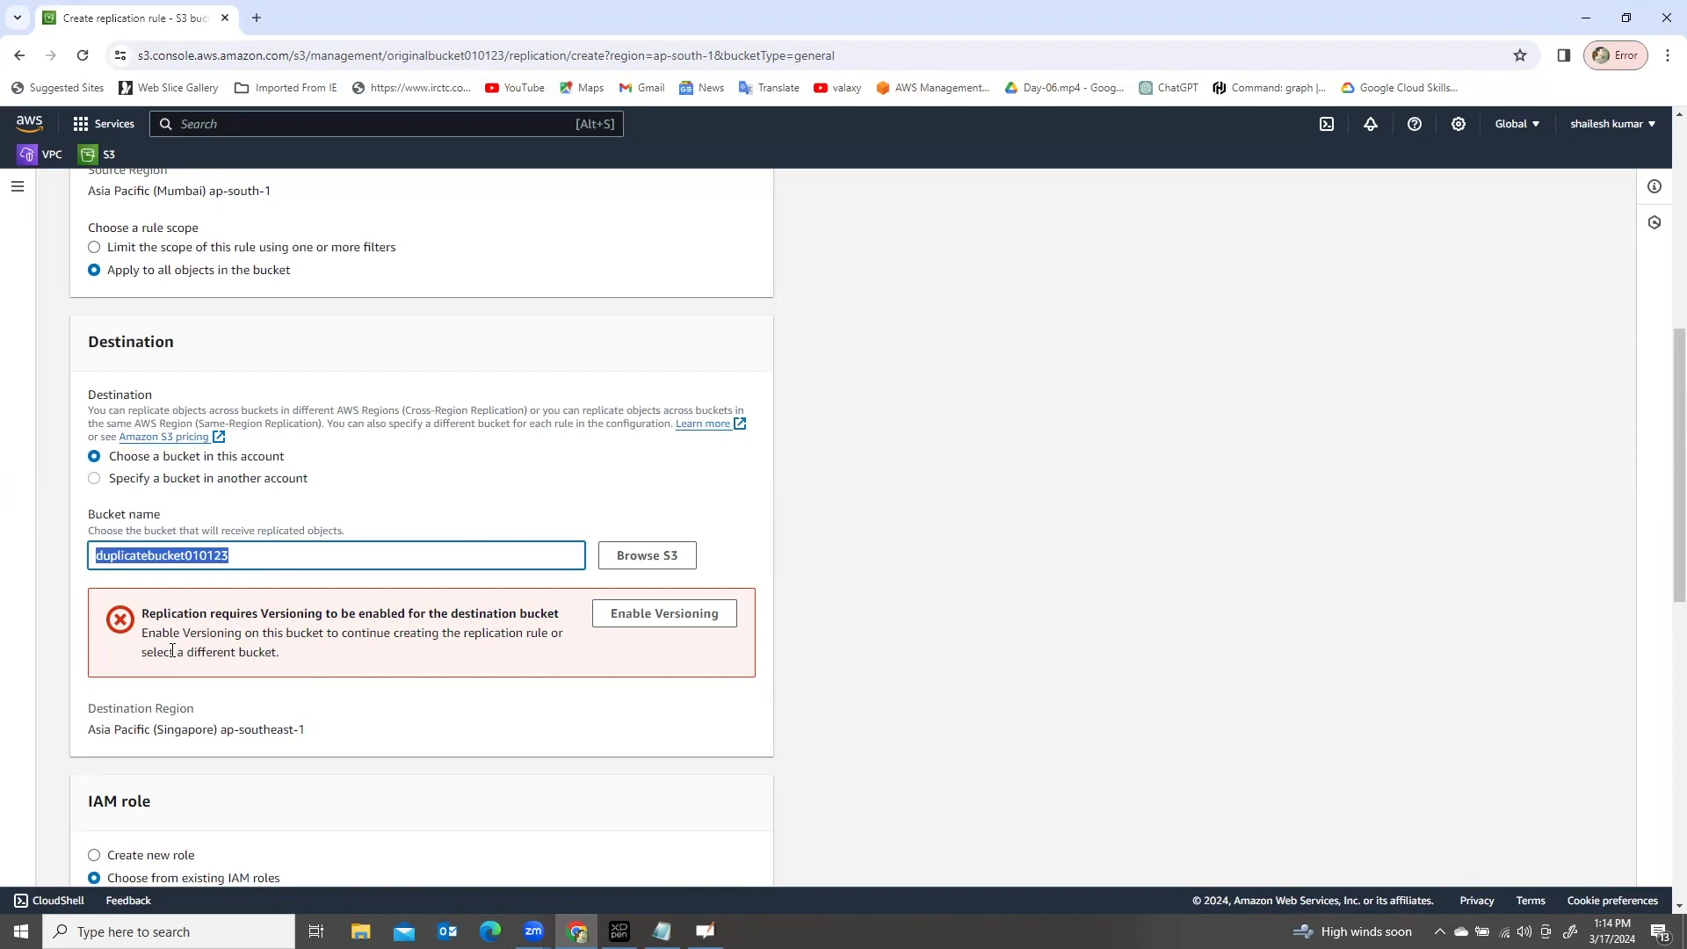
{"action": "left_click", "coordinate": [664, 615]}
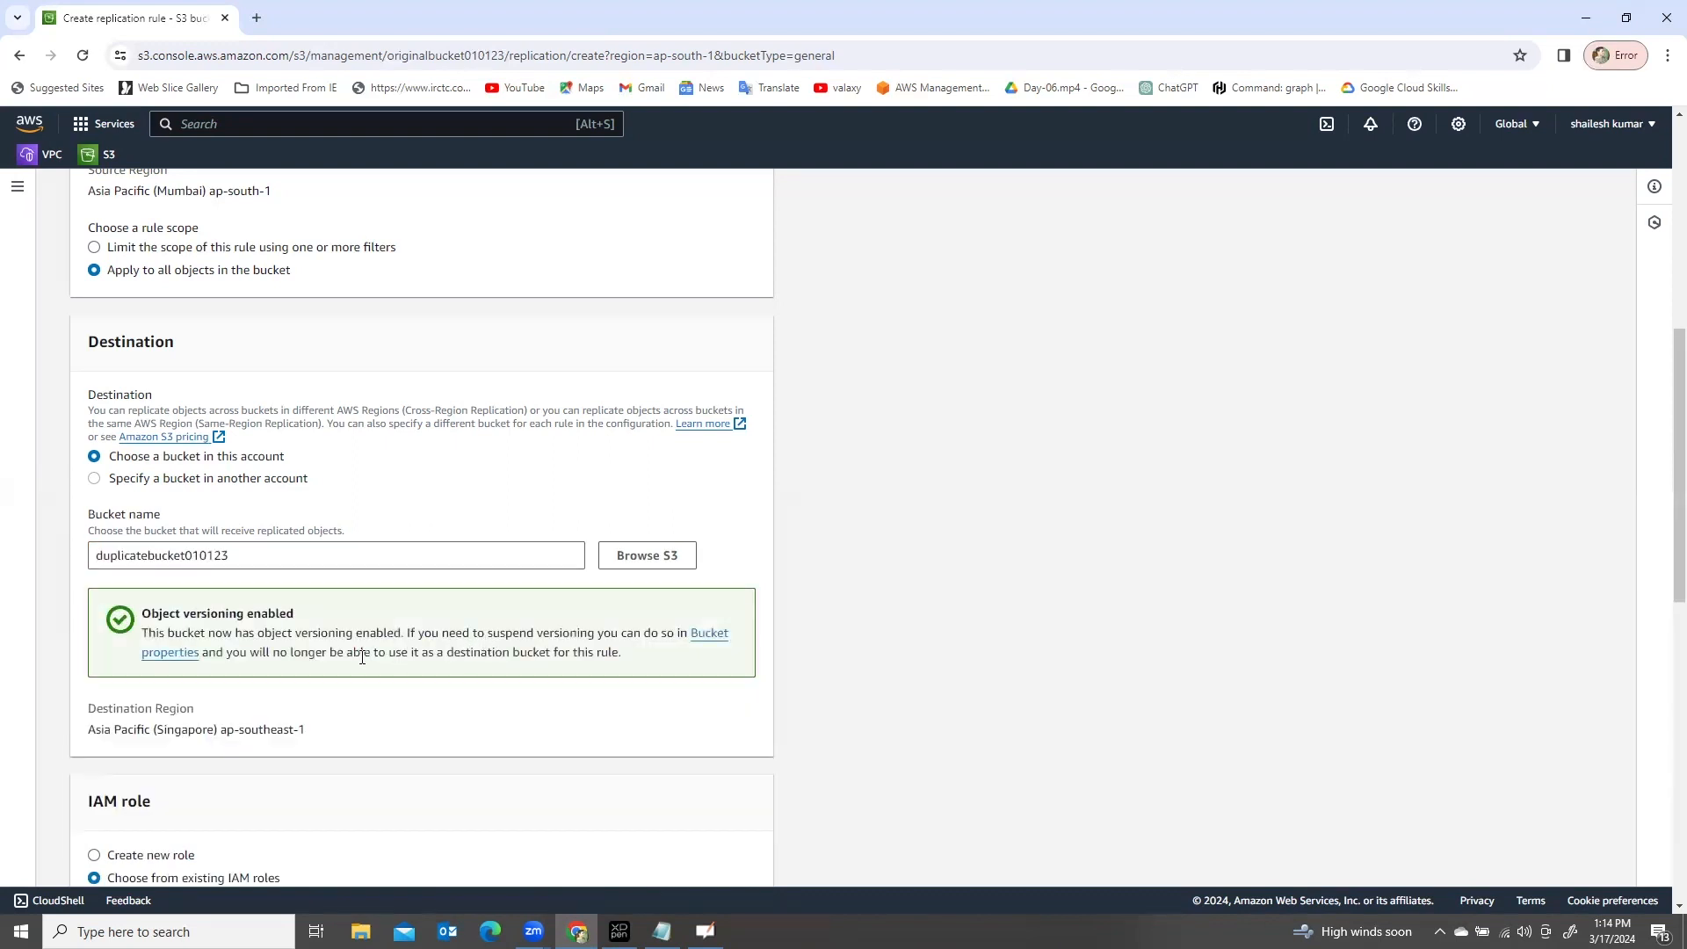
Step: Review the rule's source bucket, scope, destination bucket and destination Region
{"action": "scroll", "coordinate": [394, 657], "scroll_direction": "down", "scroll_amount": 3}
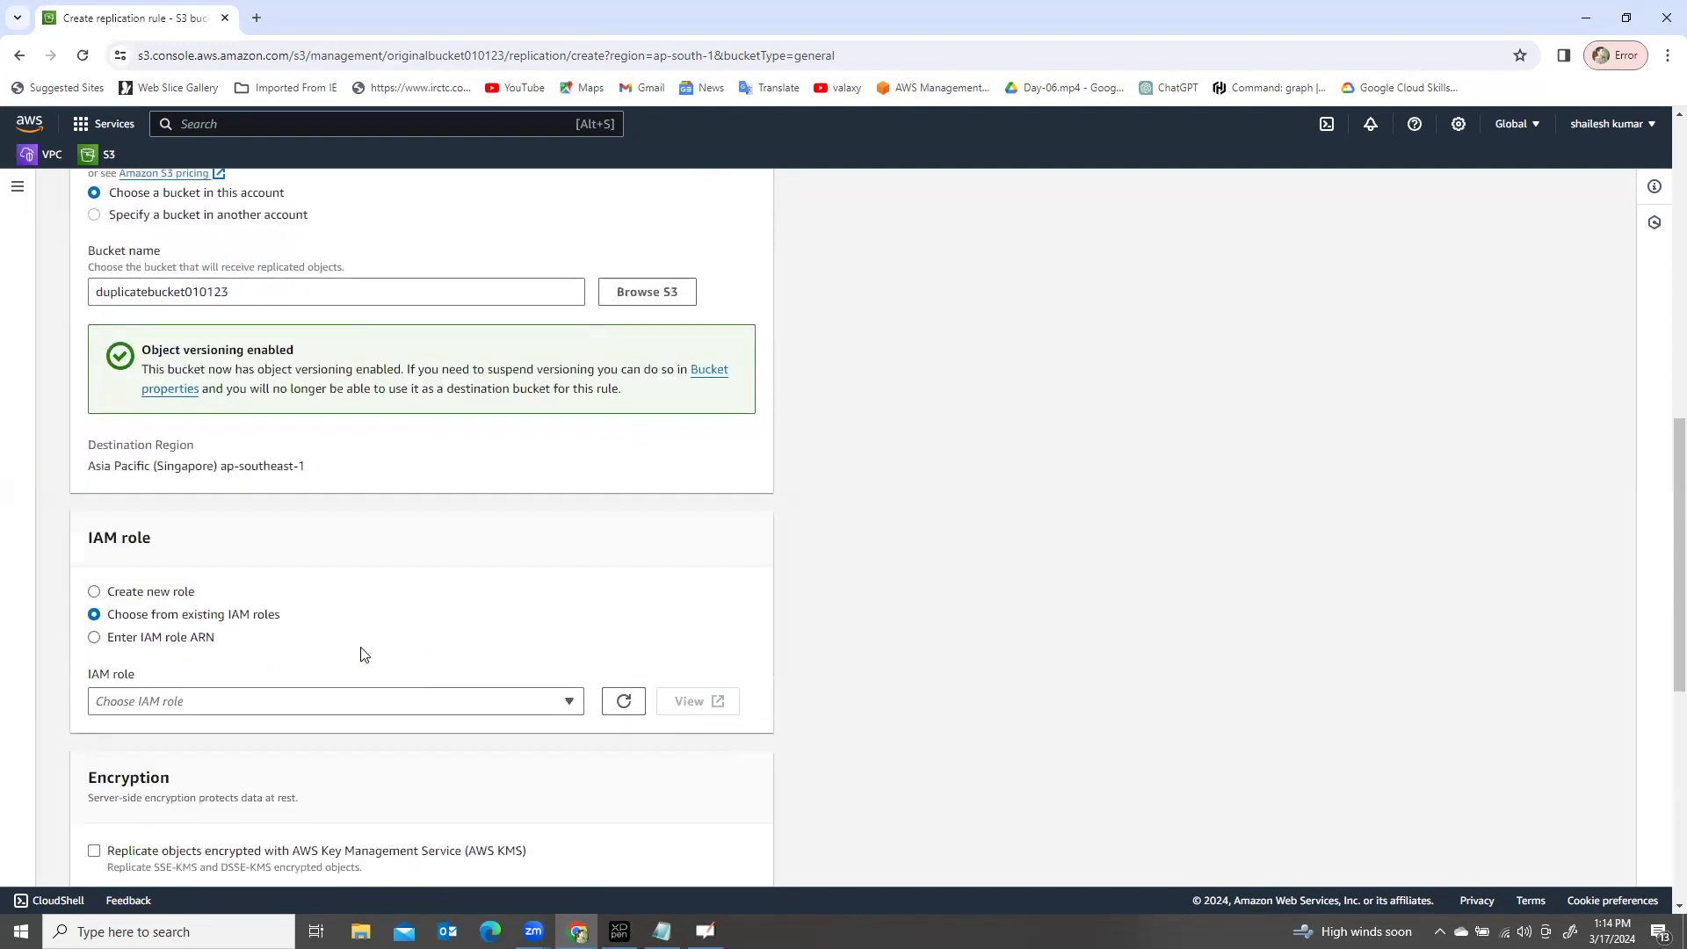
{"action": "scroll", "coordinate": [246, 621], "scroll_direction": "up", "scroll_amount": 10}
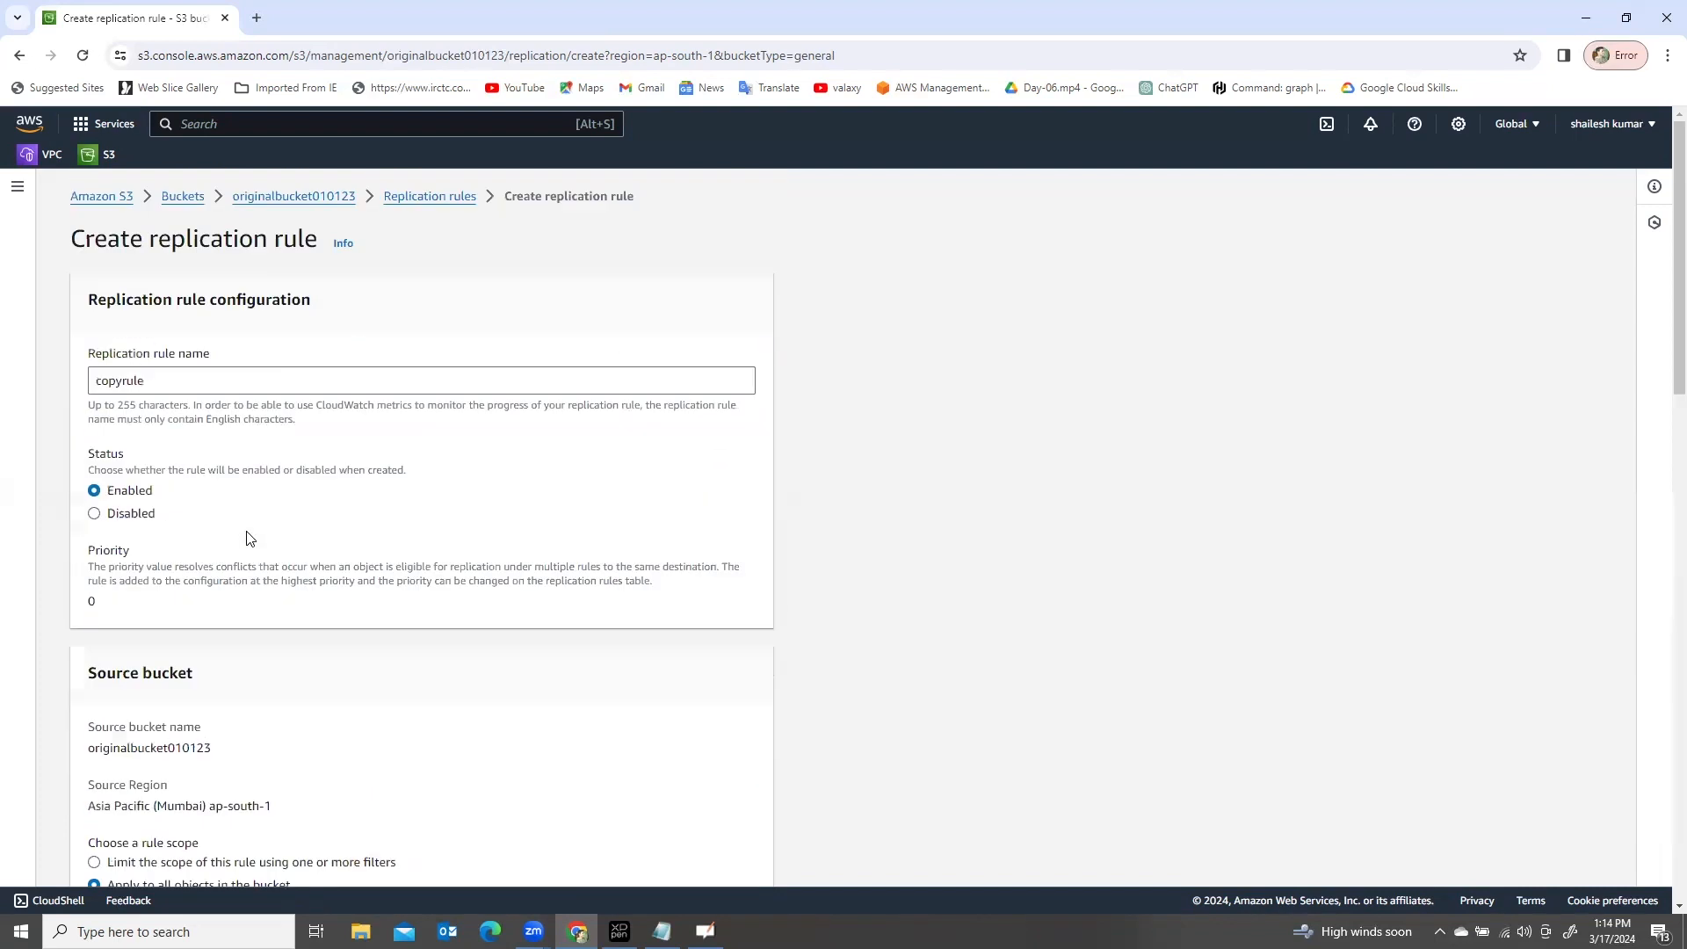
{"action": "scroll", "coordinate": [215, 514], "scroll_direction": "down", "scroll_amount": 4}
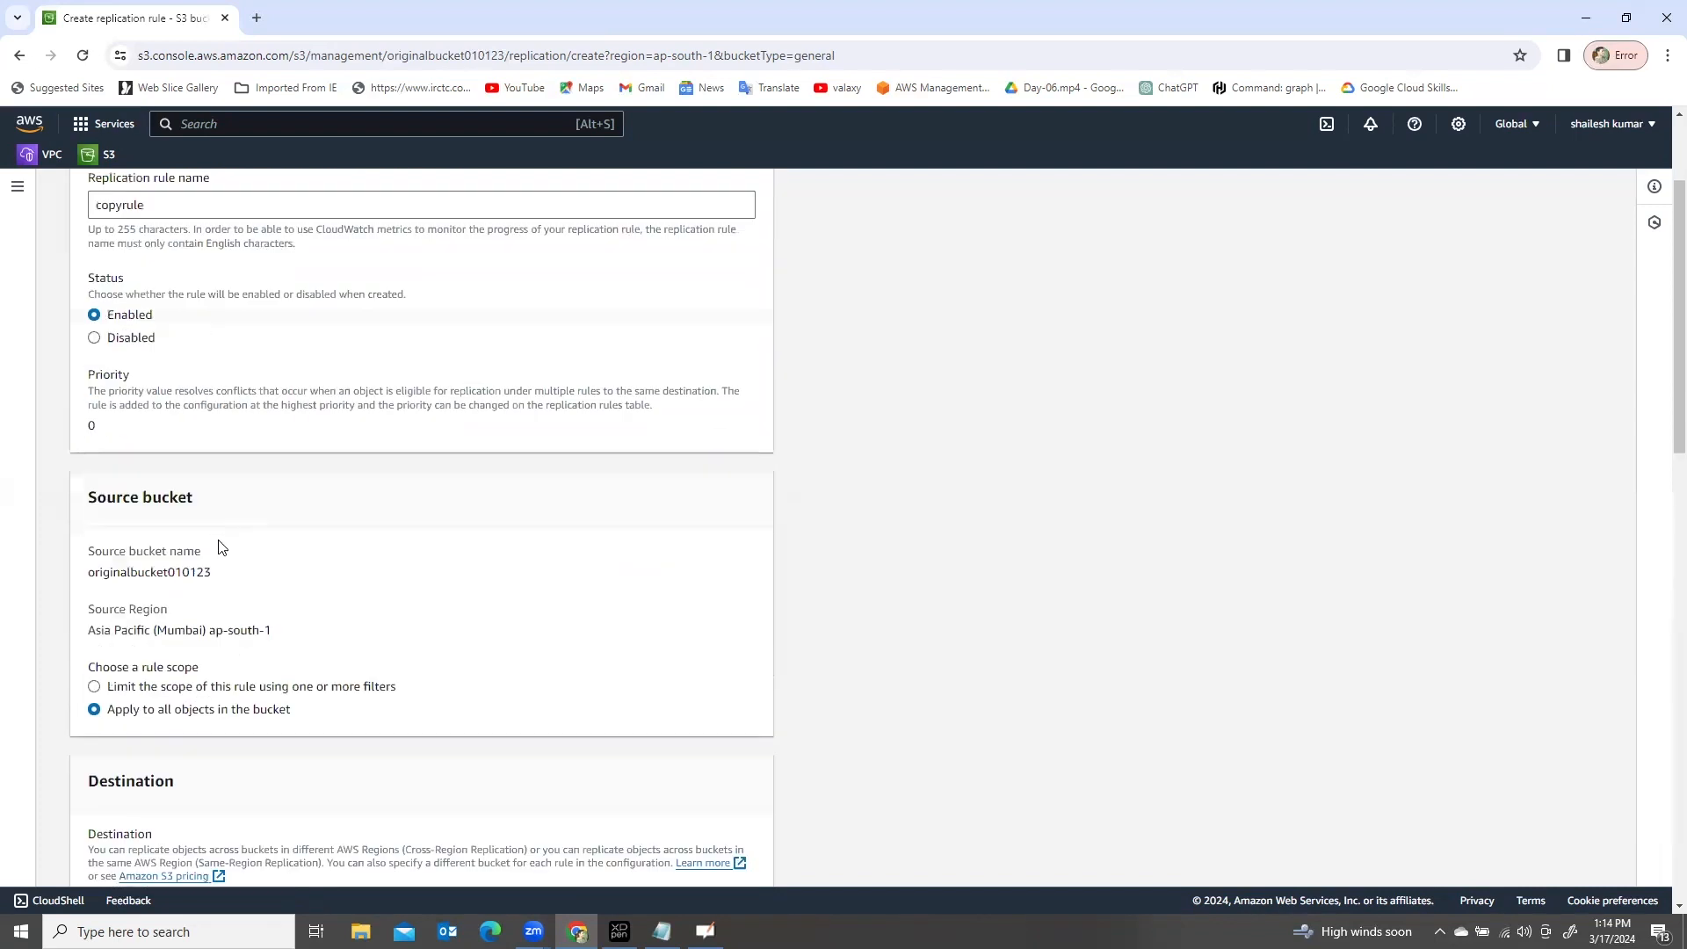
{"action": "left_click_drag", "start_coordinate": [221, 400], "coordinate": [67, 405]}
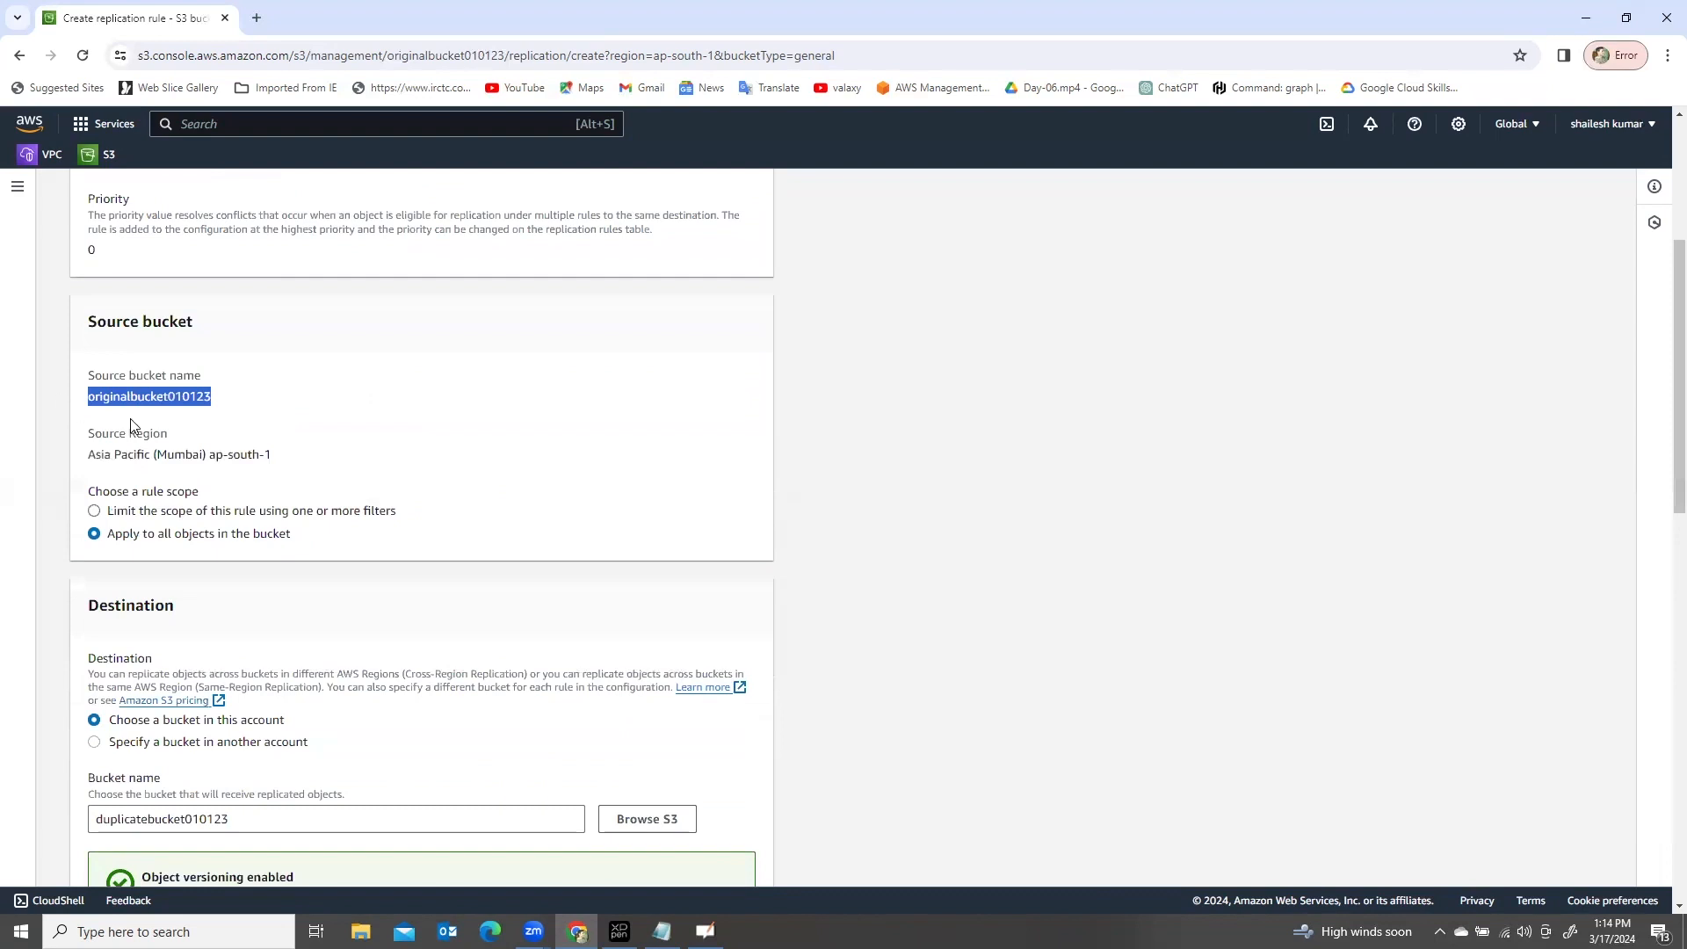
{"action": "scroll", "coordinate": [283, 534], "scroll_direction": "down", "scroll_amount": 3}
{"action": "scroll", "coordinate": [283, 534], "scroll_direction": "down", "scroll_amount": 6}
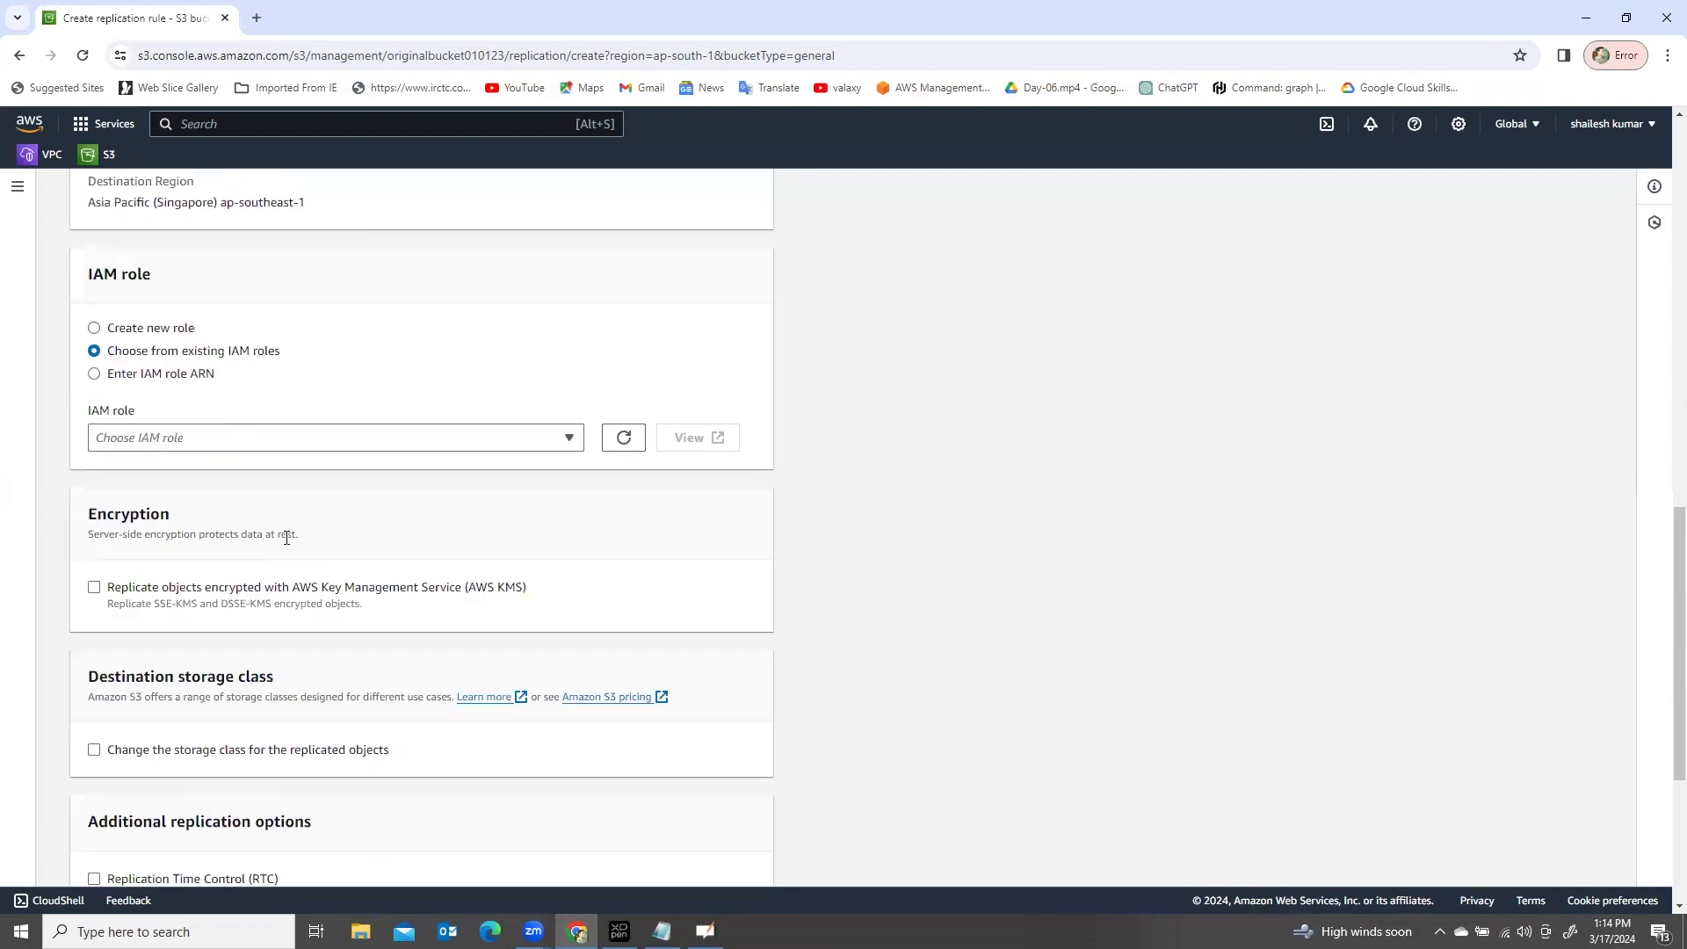
{"action": "scroll", "coordinate": [279, 531], "scroll_direction": "up", "scroll_amount": 3}
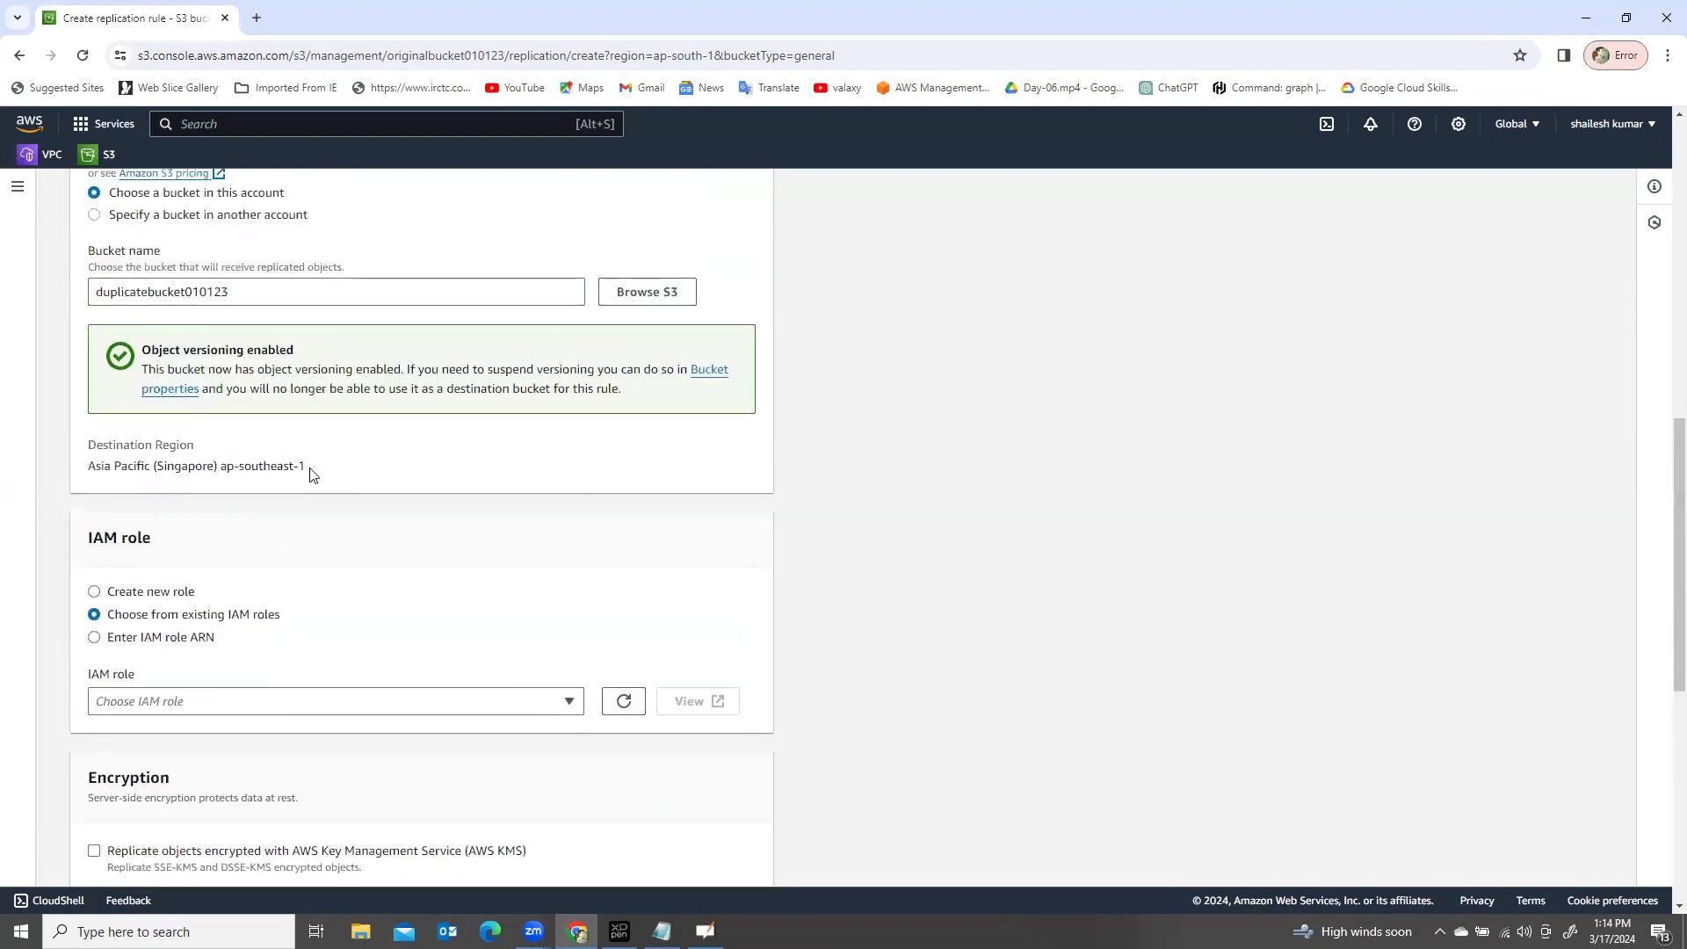
{"action": "left_click_drag", "start_coordinate": [308, 466], "coordinate": [63, 473]}
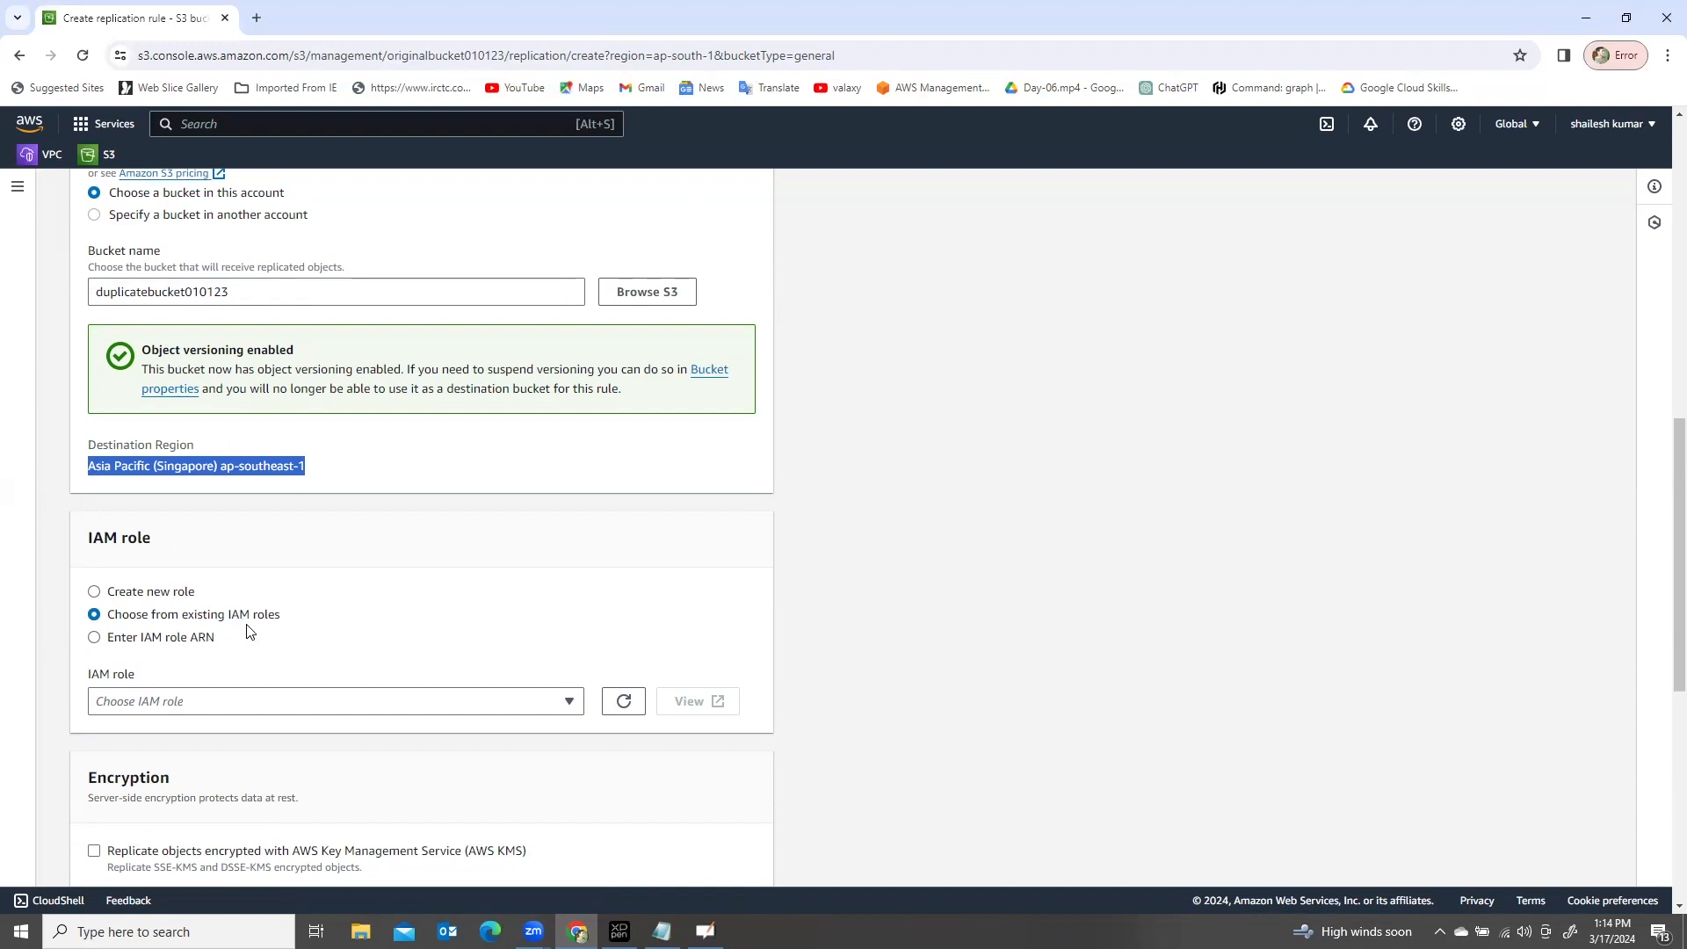
Step: Have a new IAM role created for the replication rule
{"action": "left_click", "coordinate": [94, 594]}
{"action": "scroll", "coordinate": [404, 611], "scroll_direction": "down", "scroll_amount": 2}
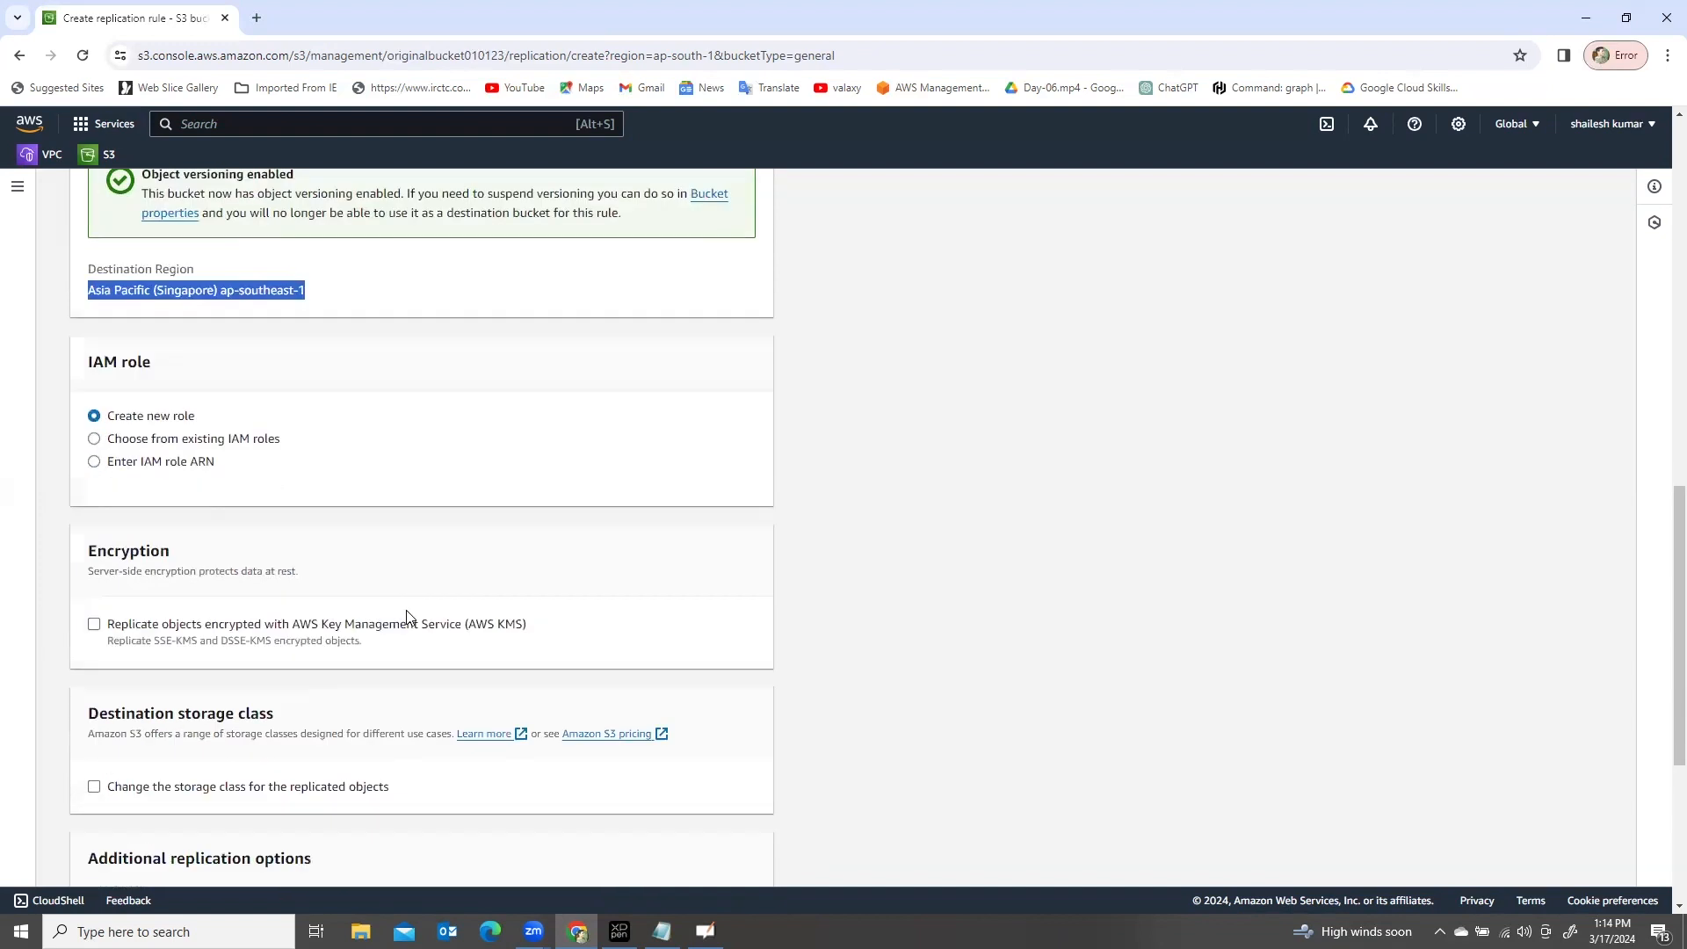
{"action": "scroll", "coordinate": [400, 609], "scroll_direction": "down", "scroll_amount": 1}
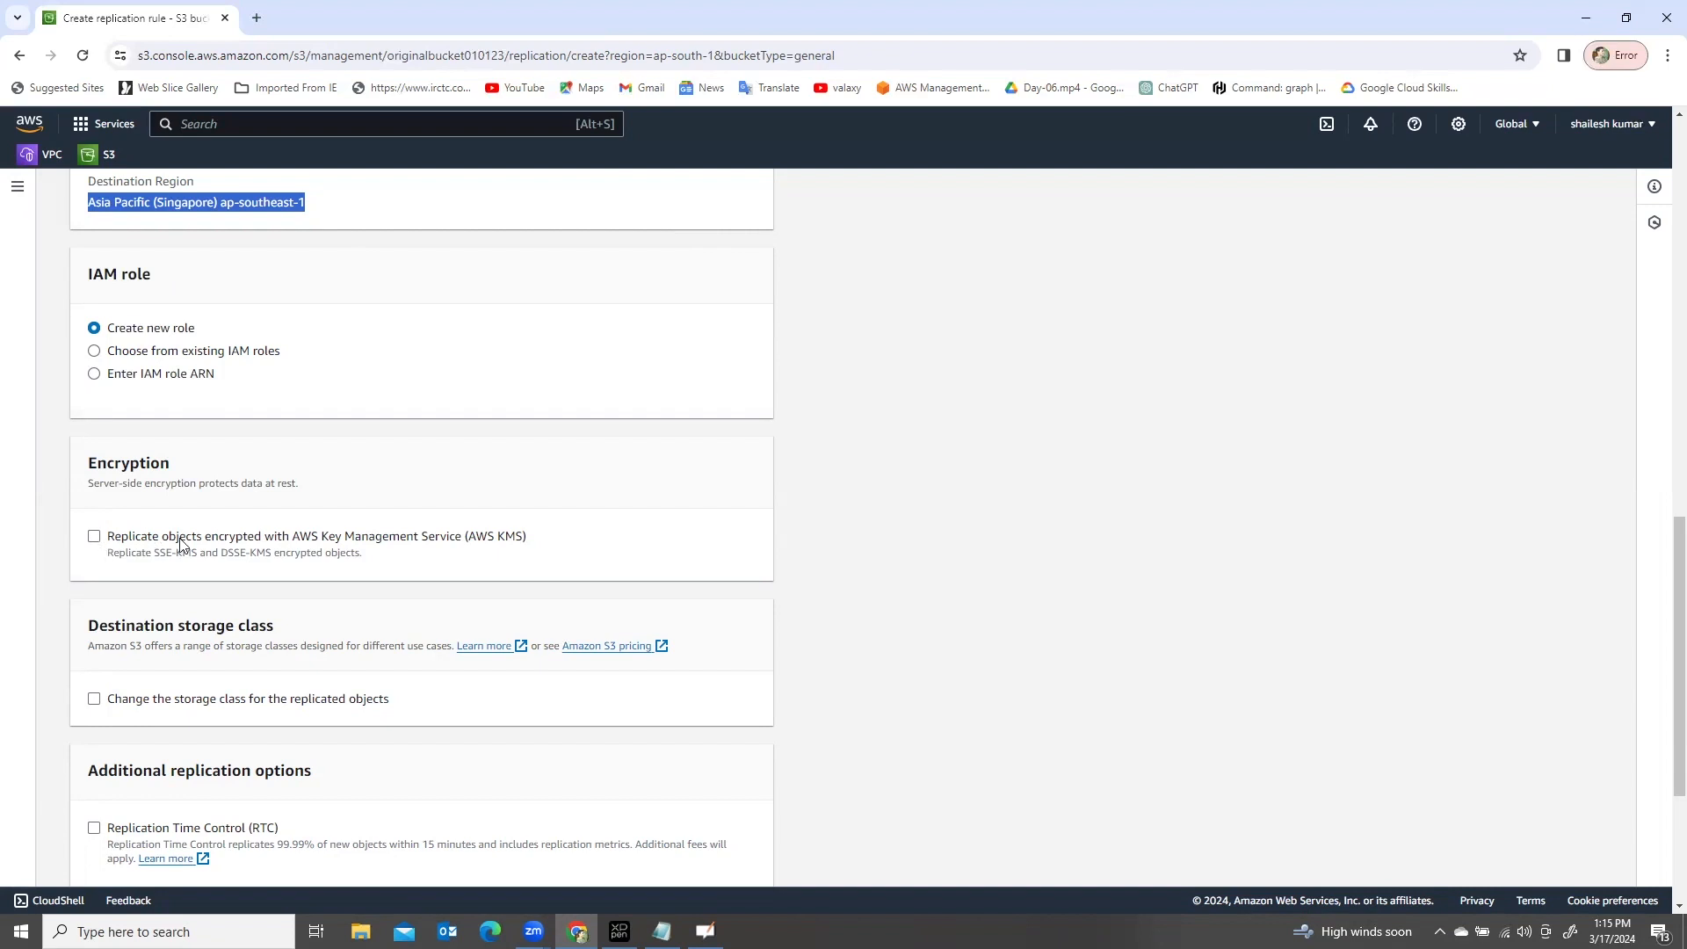
Step: Examine the rule's encryption, destination storage class and additional replication options, and recheck the source and destination settings
{"action": "scroll", "coordinate": [220, 555], "scroll_direction": "down", "scroll_amount": 2}
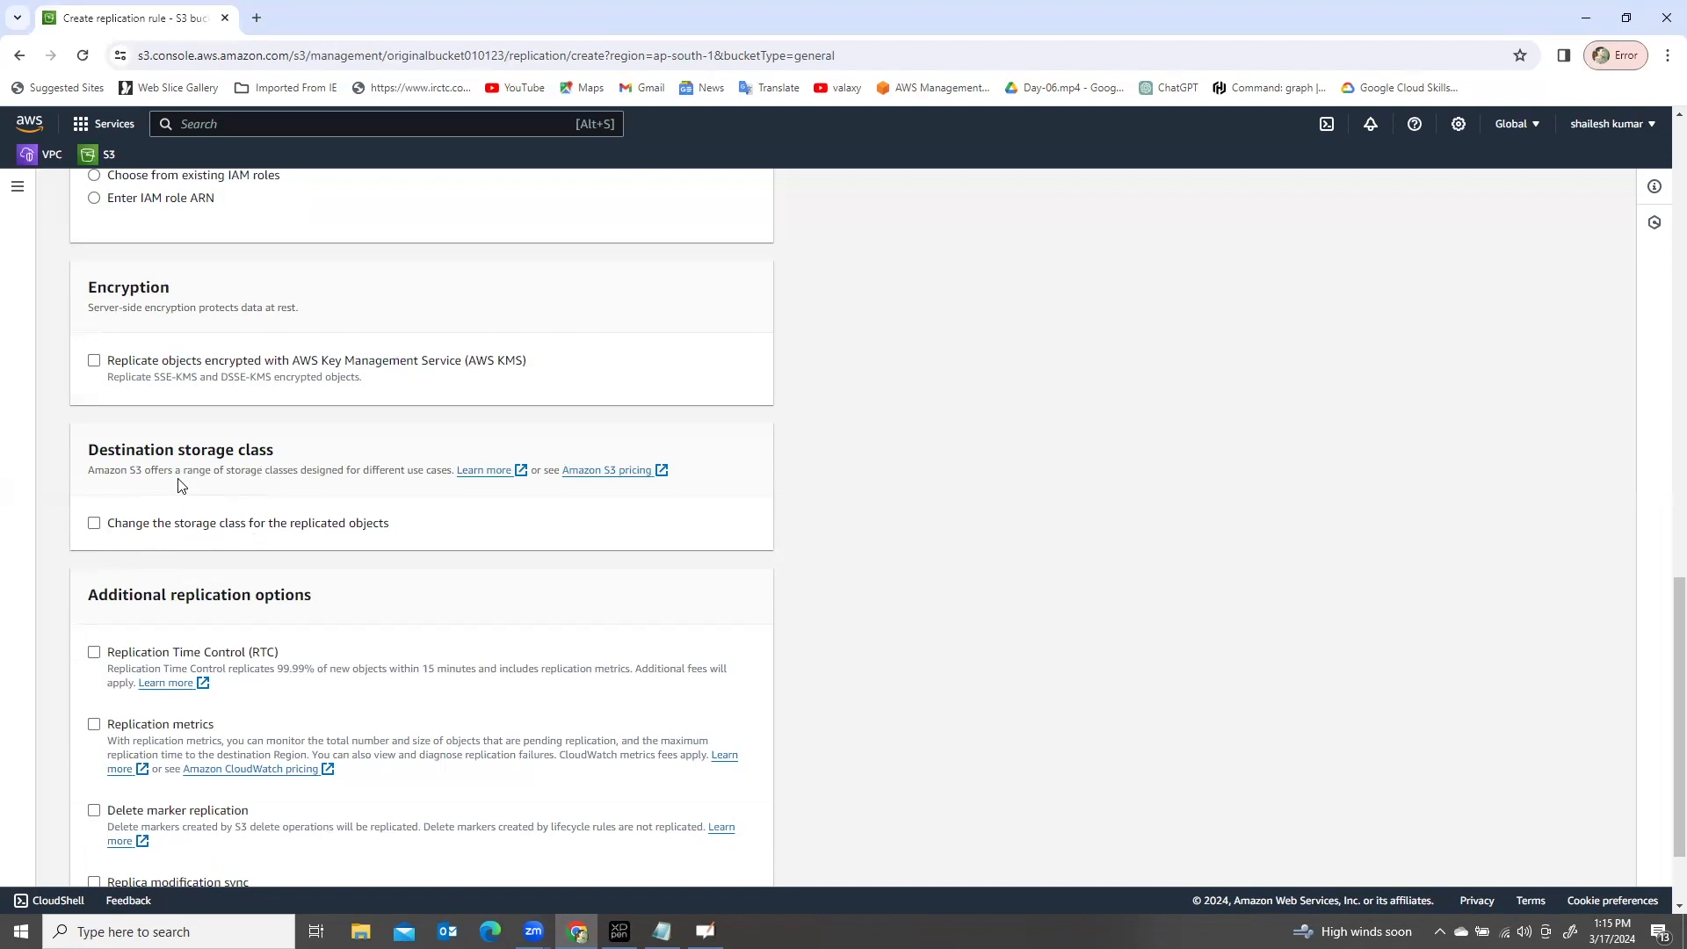
{"action": "left_click_drag", "start_coordinate": [151, 450], "coordinate": [283, 452]}
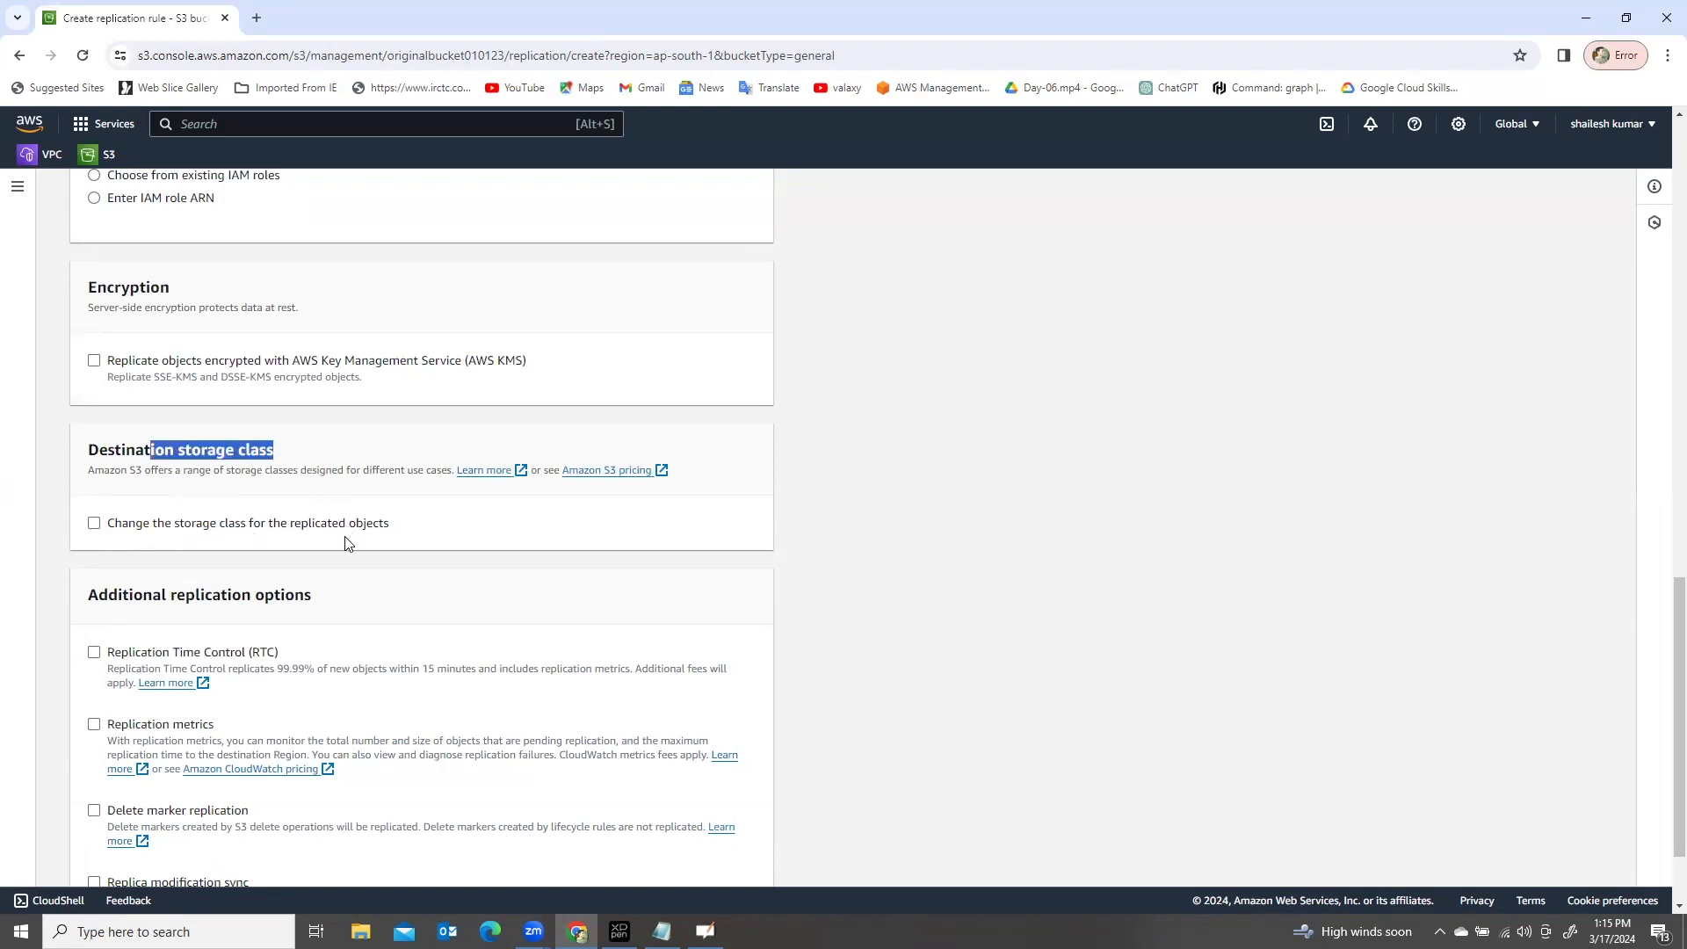
{"action": "scroll", "coordinate": [346, 543], "scroll_direction": "down", "scroll_amount": 2}
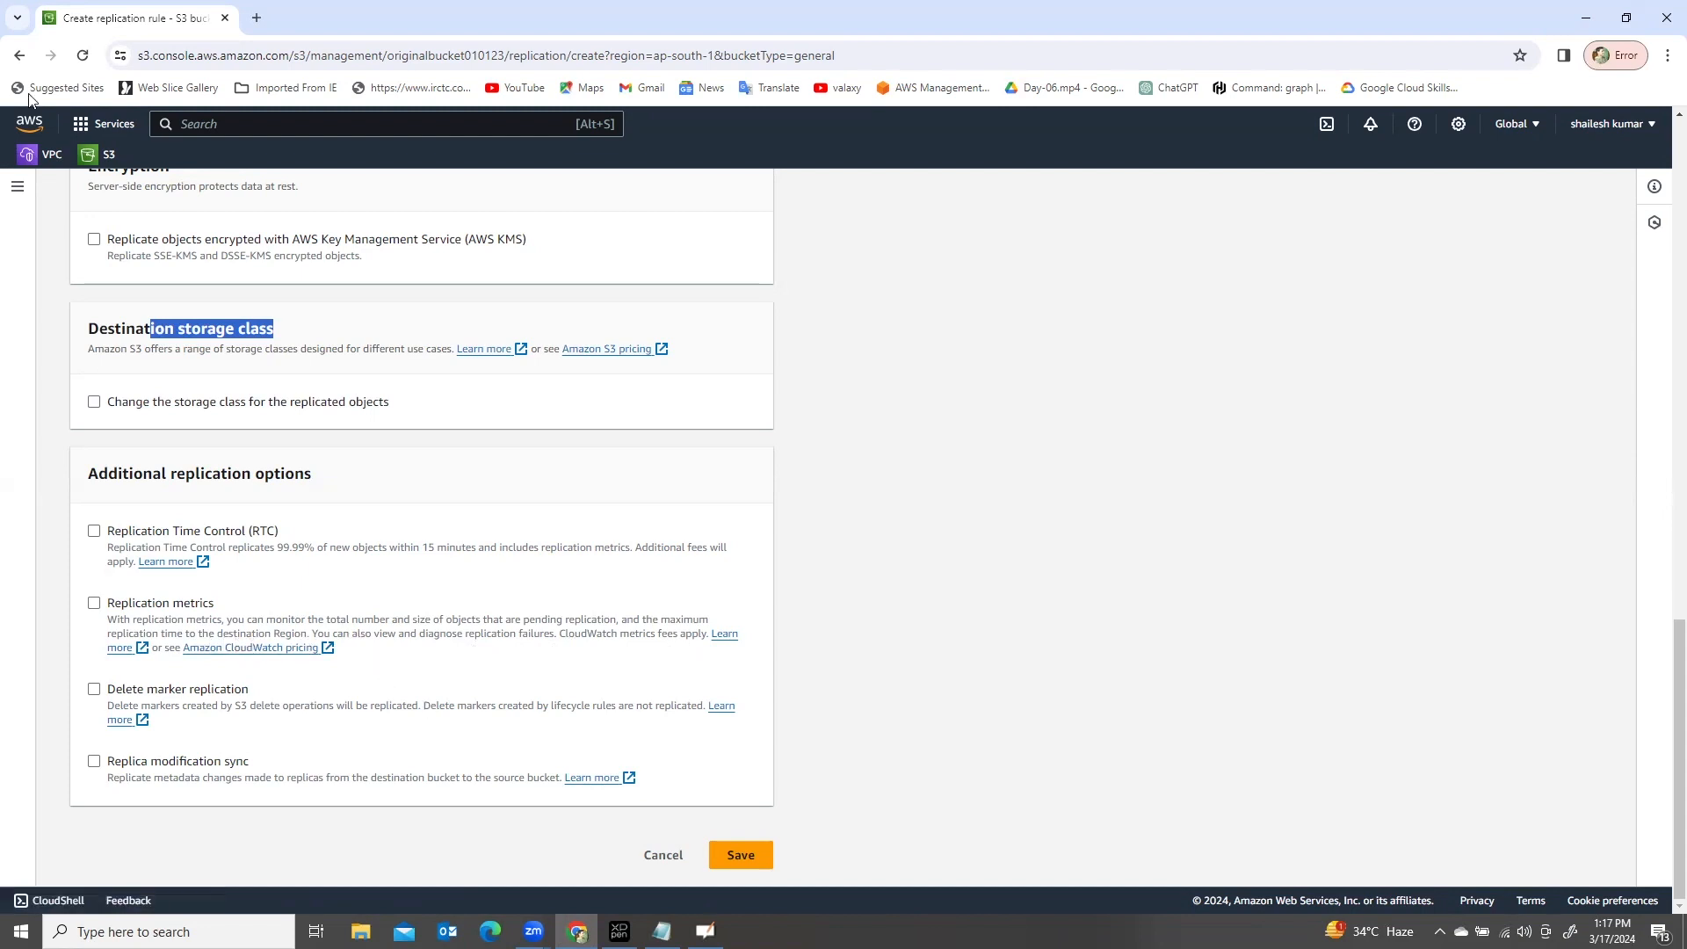
{"action": "scroll", "coordinate": [207, 509], "scroll_direction": "up", "scroll_amount": 7}
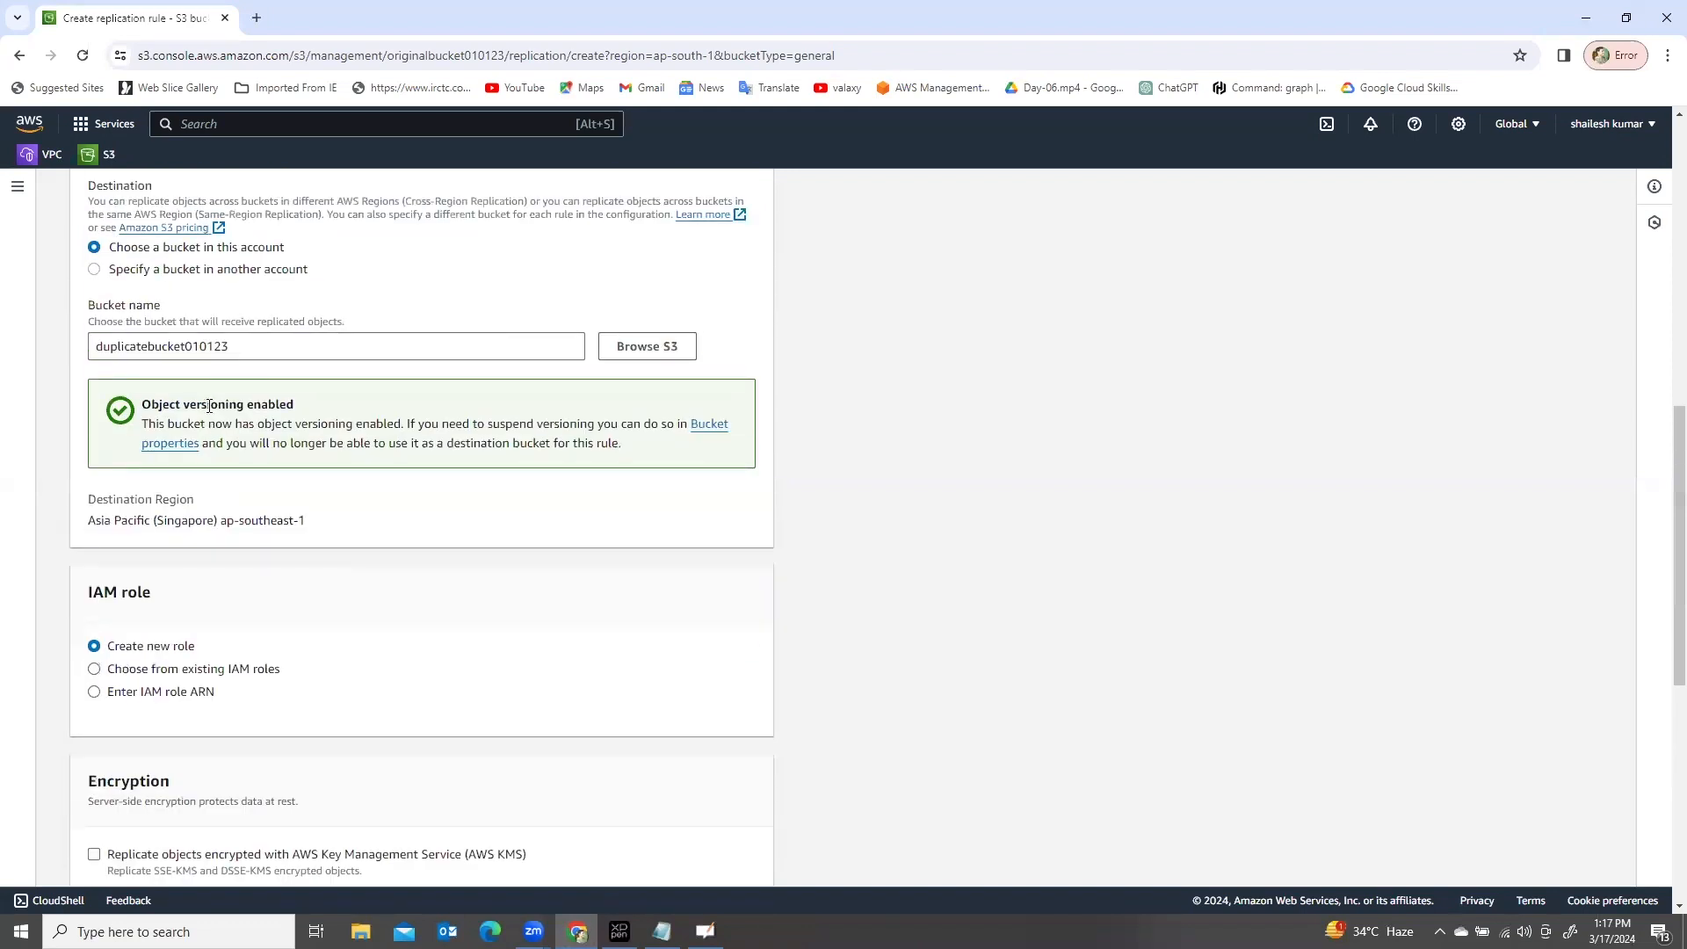
{"action": "scroll", "coordinate": [221, 315], "scroll_direction": "up", "scroll_amount": 2}
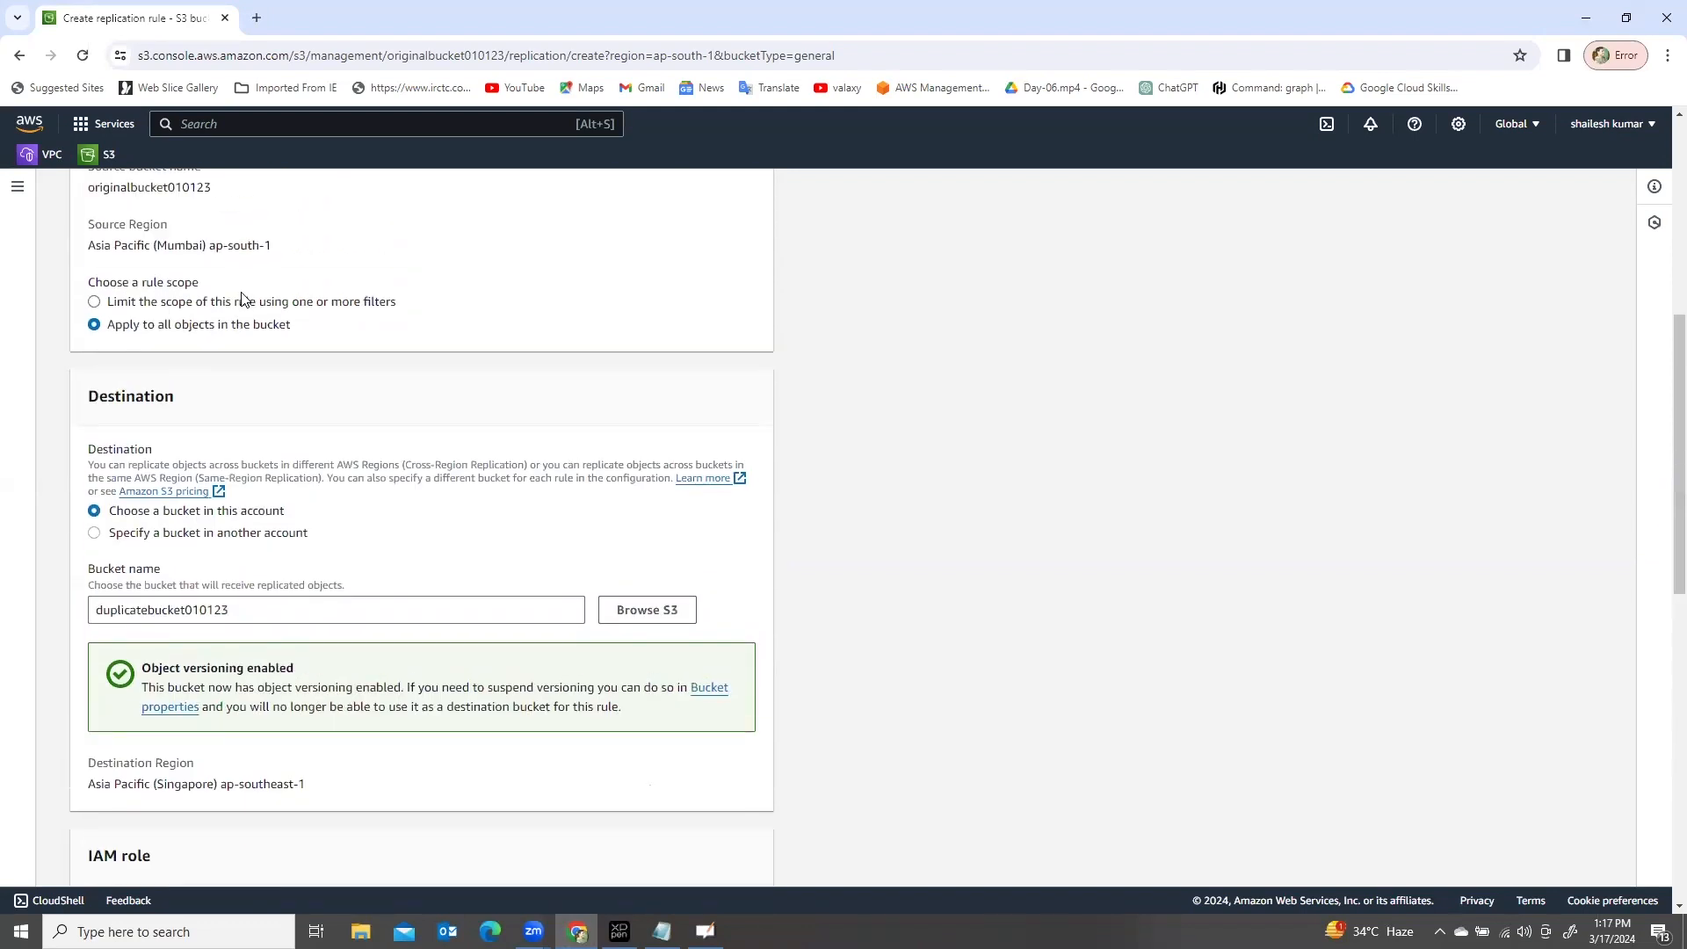
{"action": "scroll", "coordinate": [238, 294], "scroll_direction": "down", "scroll_amount": 5}
{"action": "scroll", "coordinate": [315, 492], "scroll_direction": "down", "scroll_amount": 2}
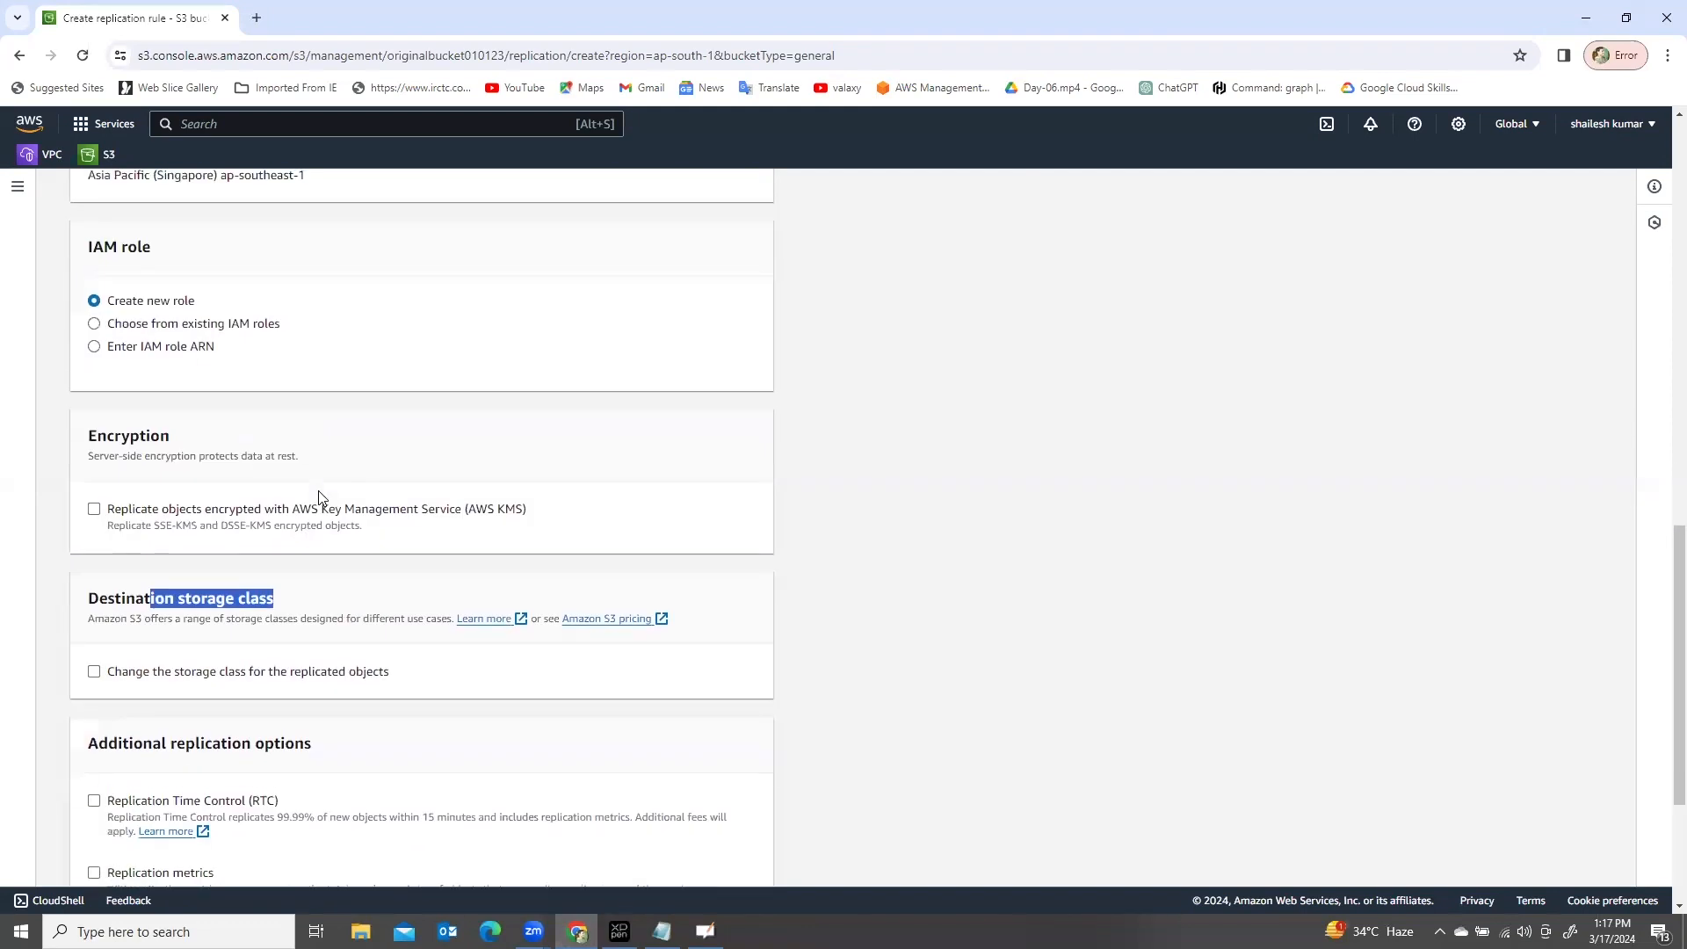
{"action": "scroll", "coordinate": [308, 431], "scroll_direction": "down", "scroll_amount": 3}
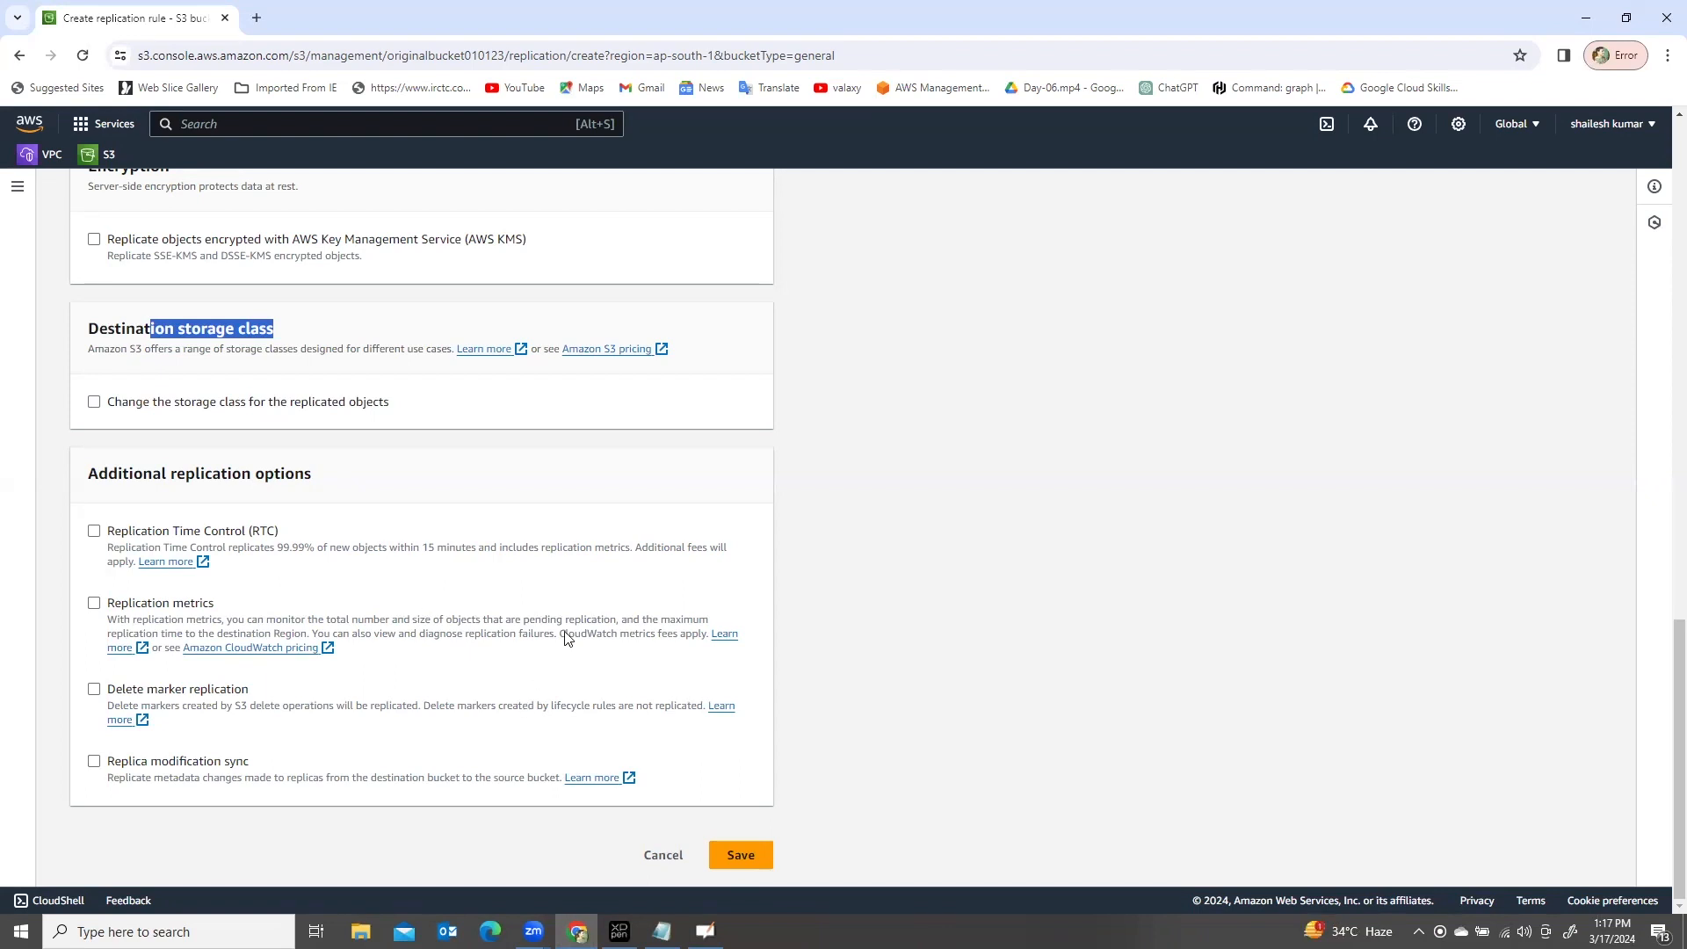
{"action": "left_click_drag", "start_coordinate": [561, 634], "coordinate": [646, 639]}
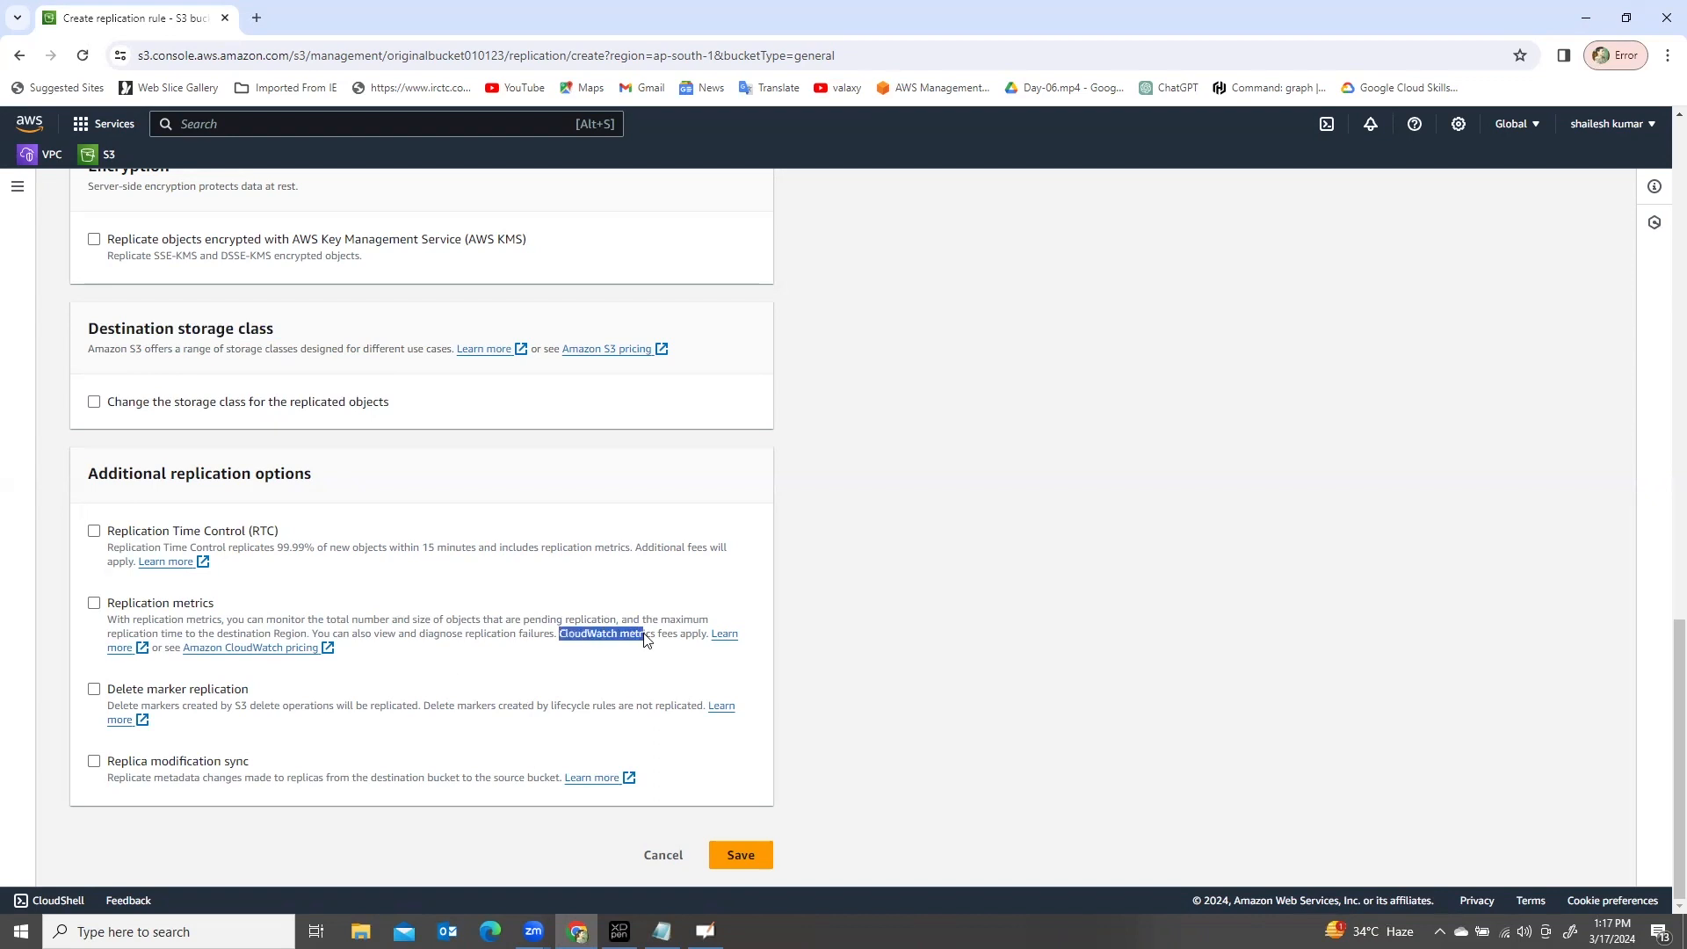
{"action": "left_click", "coordinate": [659, 642]}
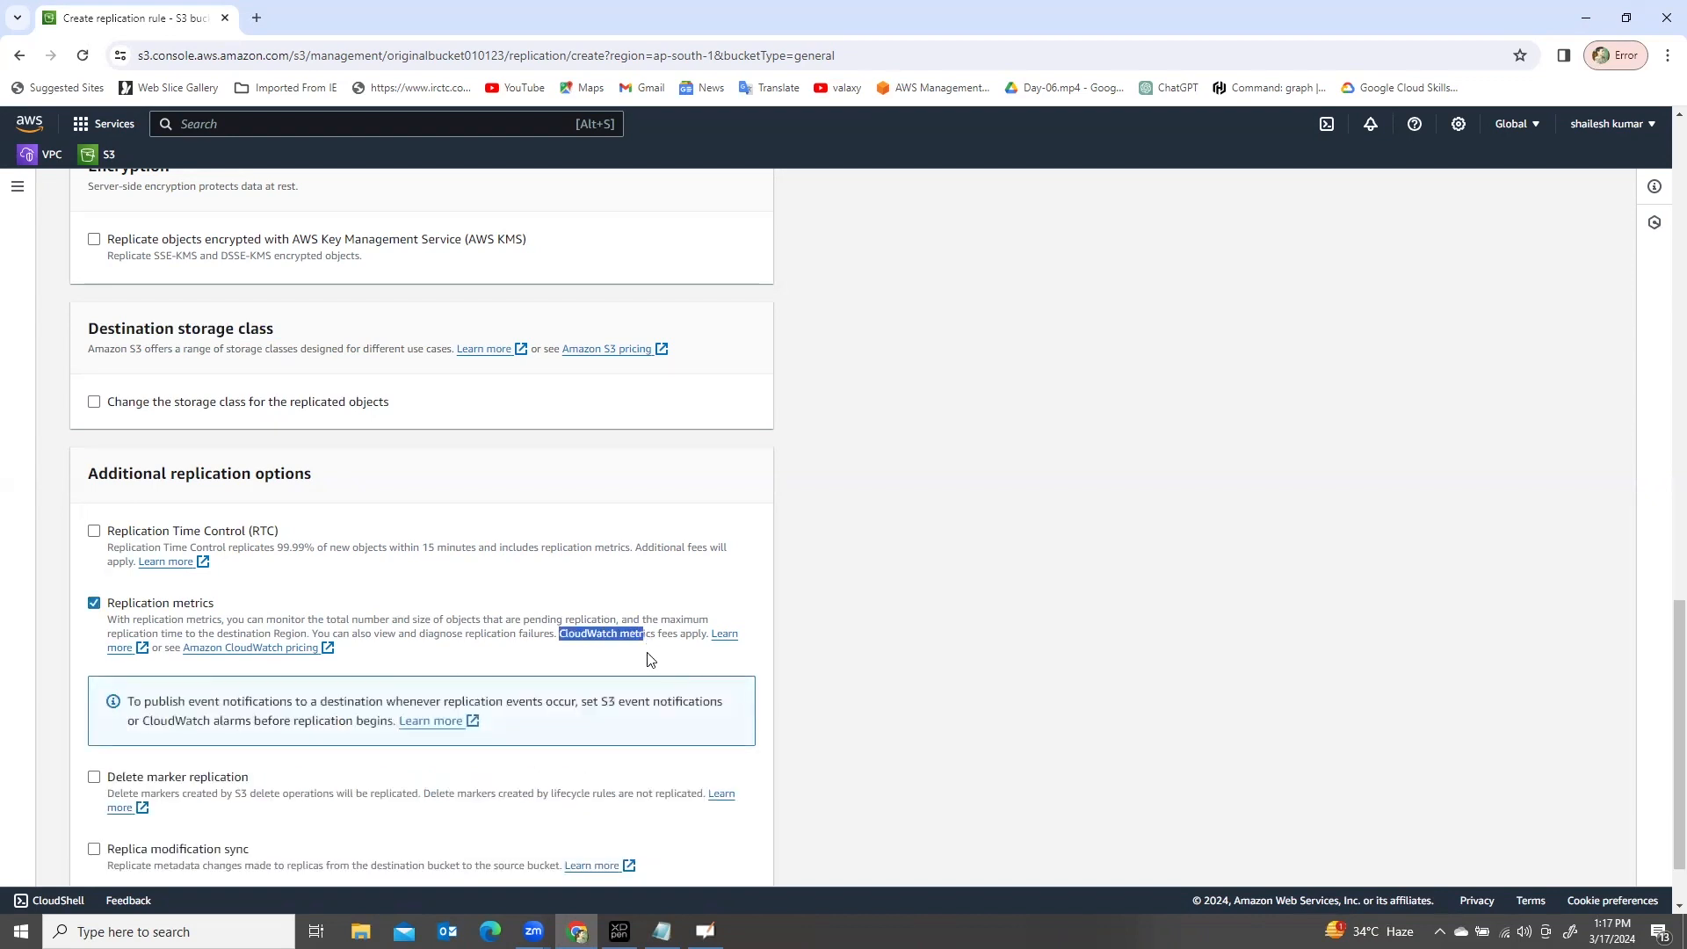
{"action": "left_click", "coordinate": [94, 603]}
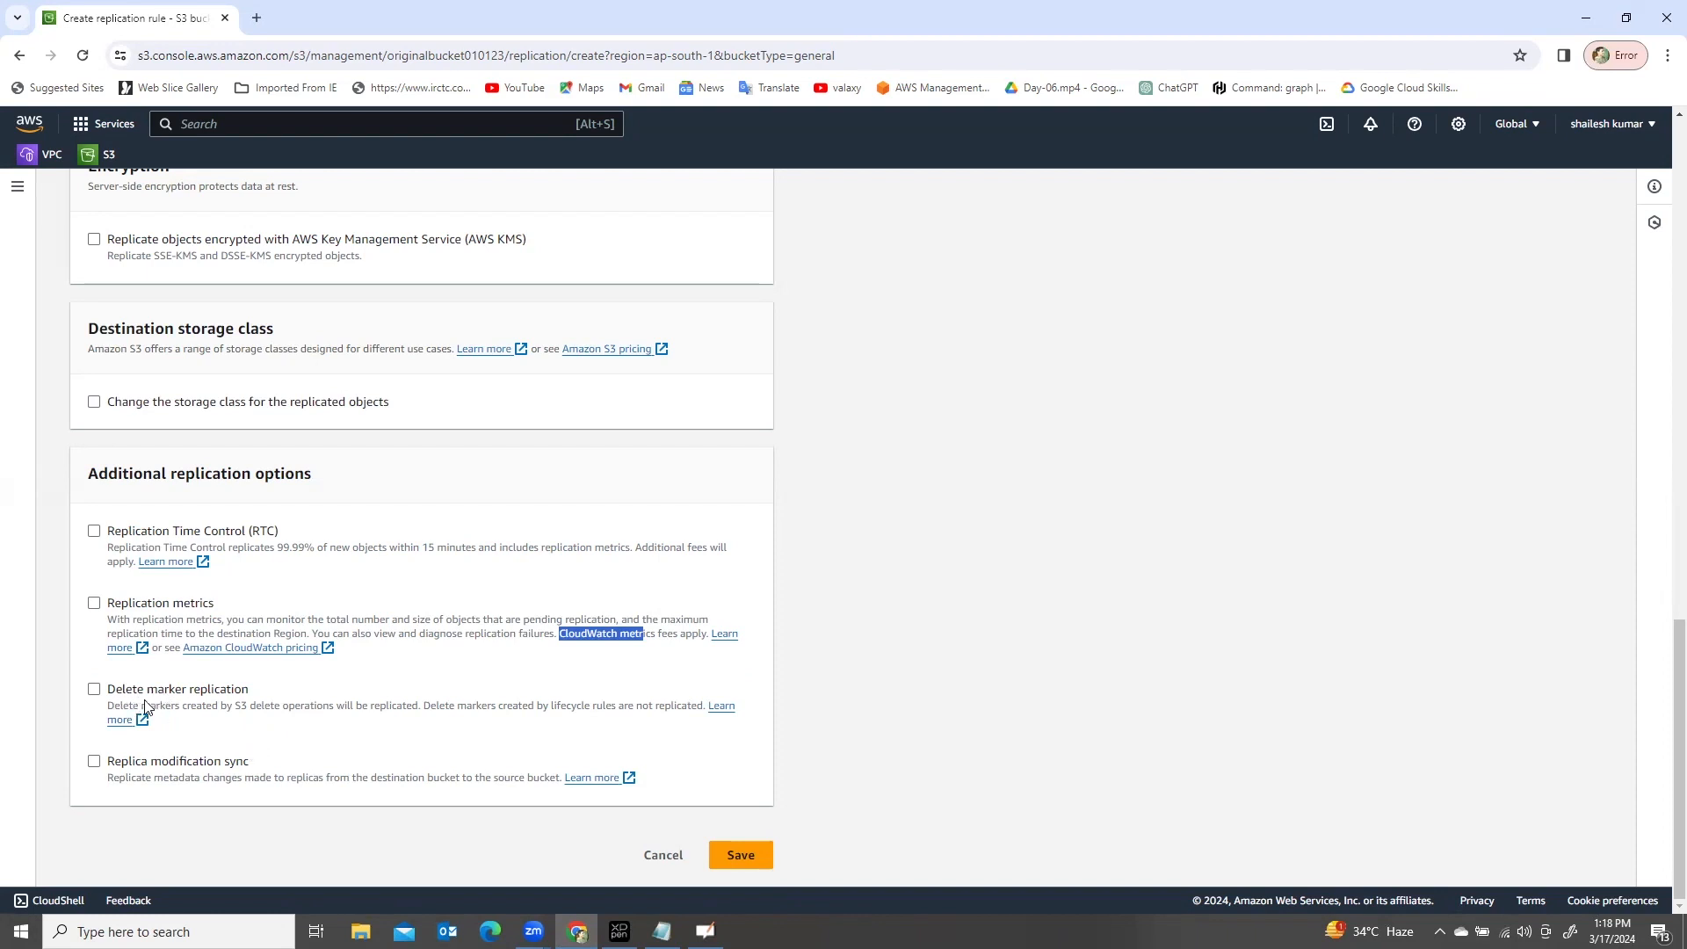
Step: Enable delete marker replication for the rule
{"action": "left_click_drag", "start_coordinate": [189, 690], "coordinate": [107, 691]}
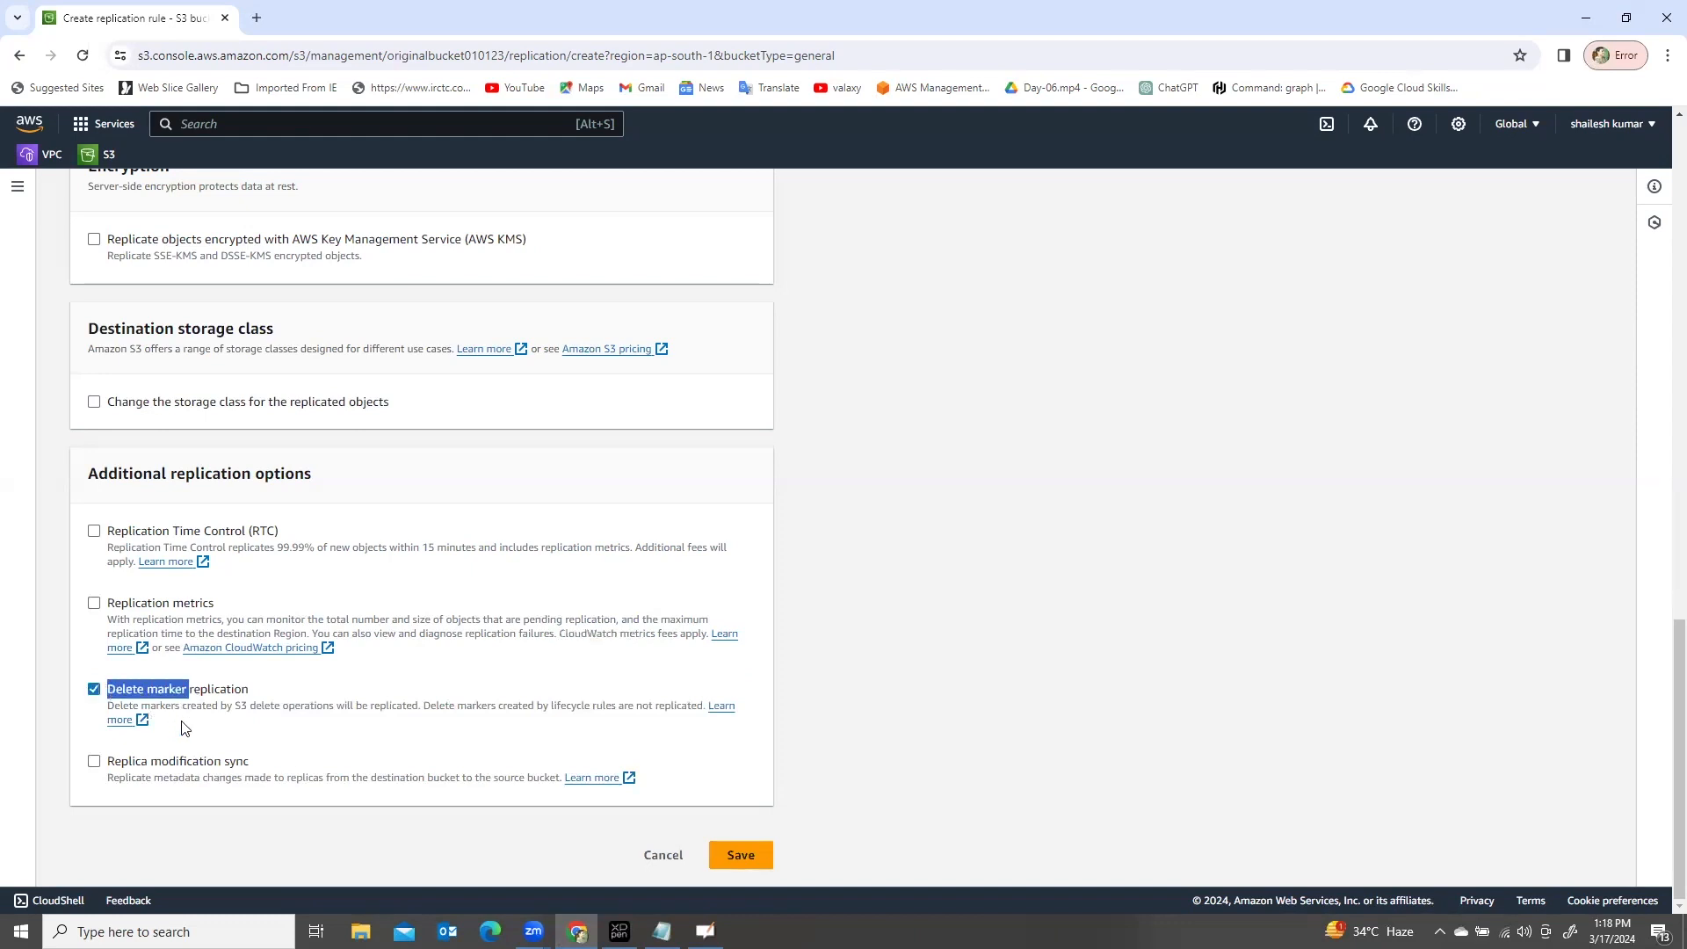
Step: Turn off delete marker replication and save the replication rule without replicating existing objects
{"action": "left_click", "coordinate": [97, 691]}
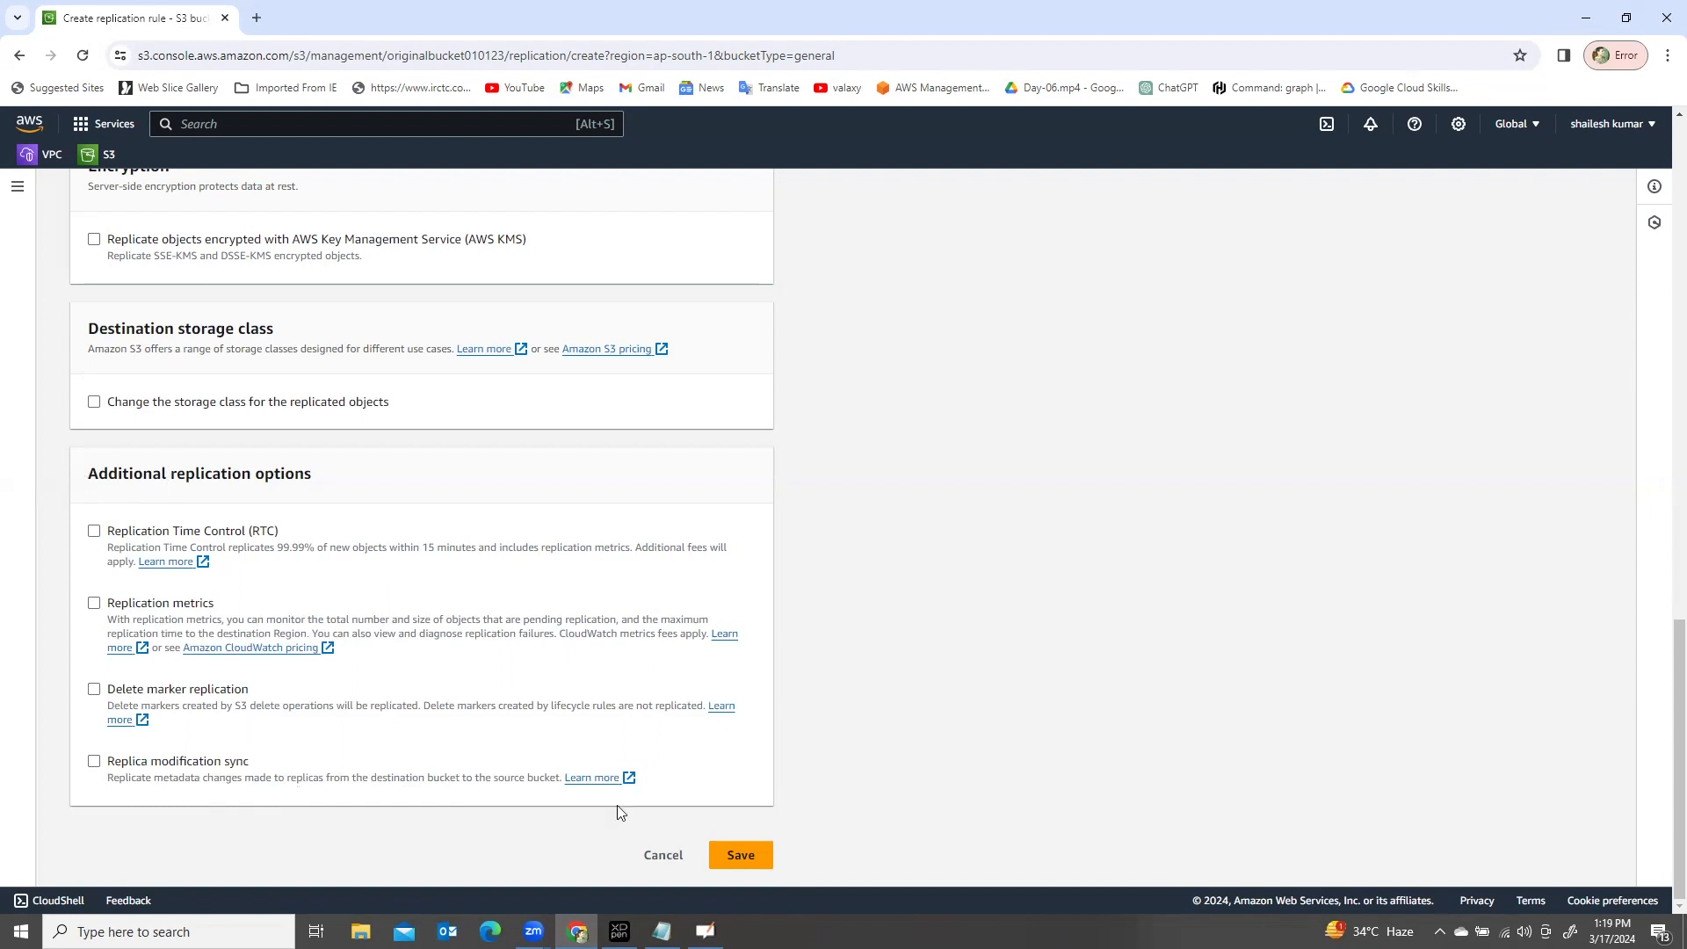
{"action": "left_click", "coordinate": [743, 858]}
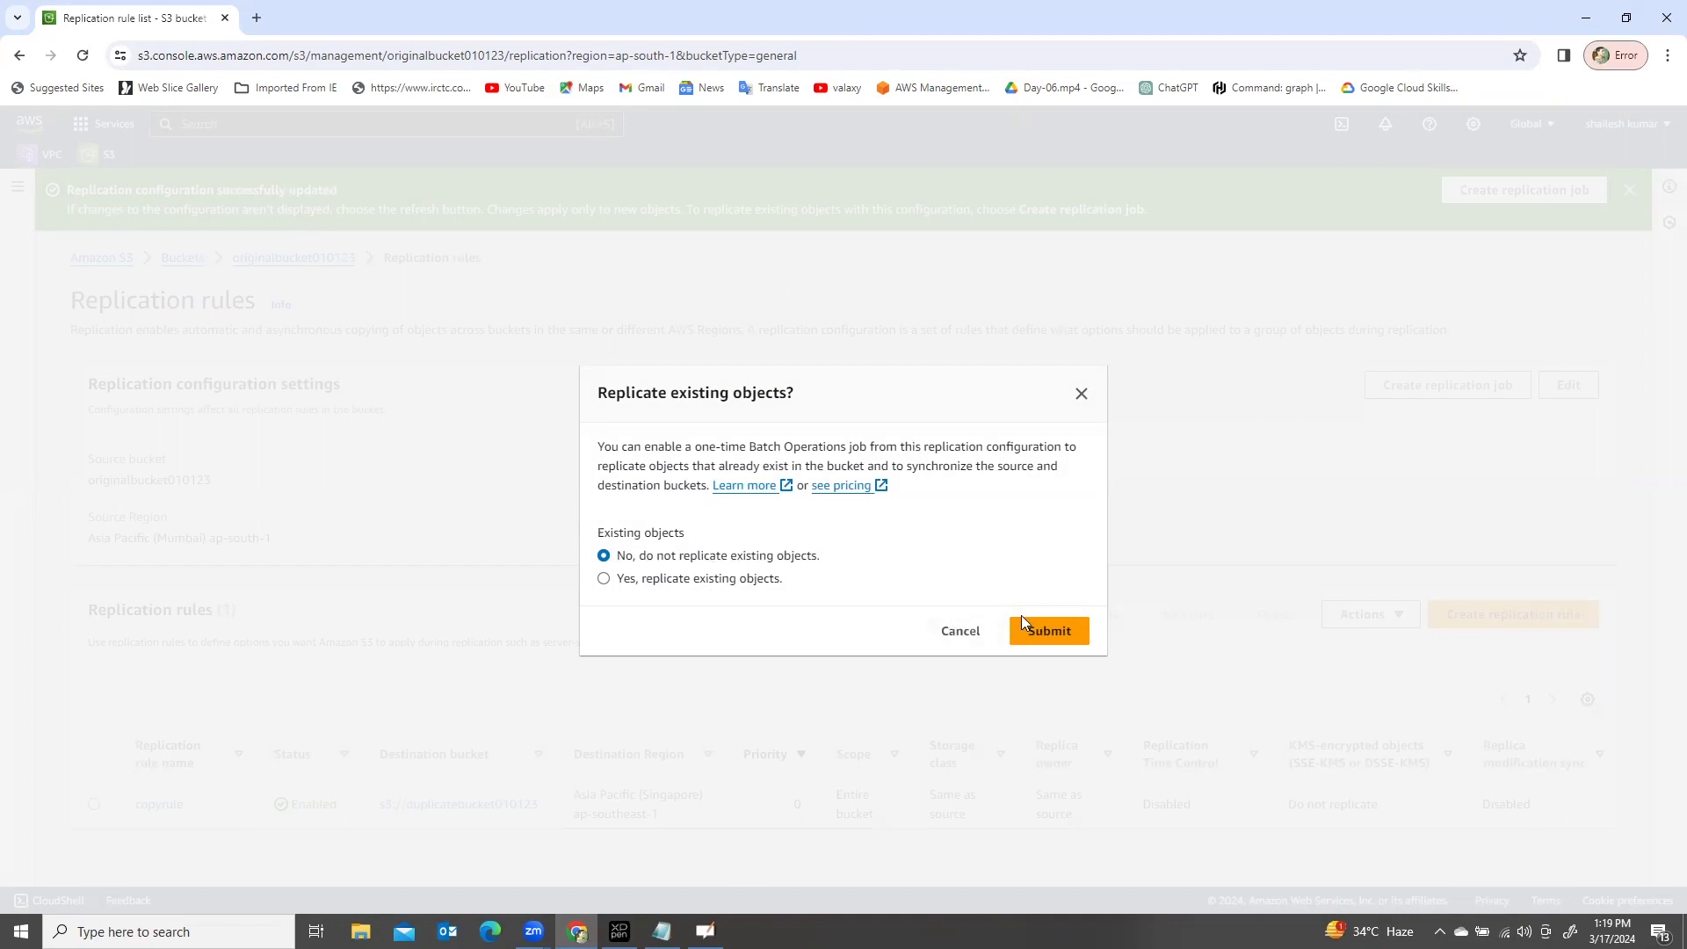
{"action": "left_click", "coordinate": [1044, 633]}
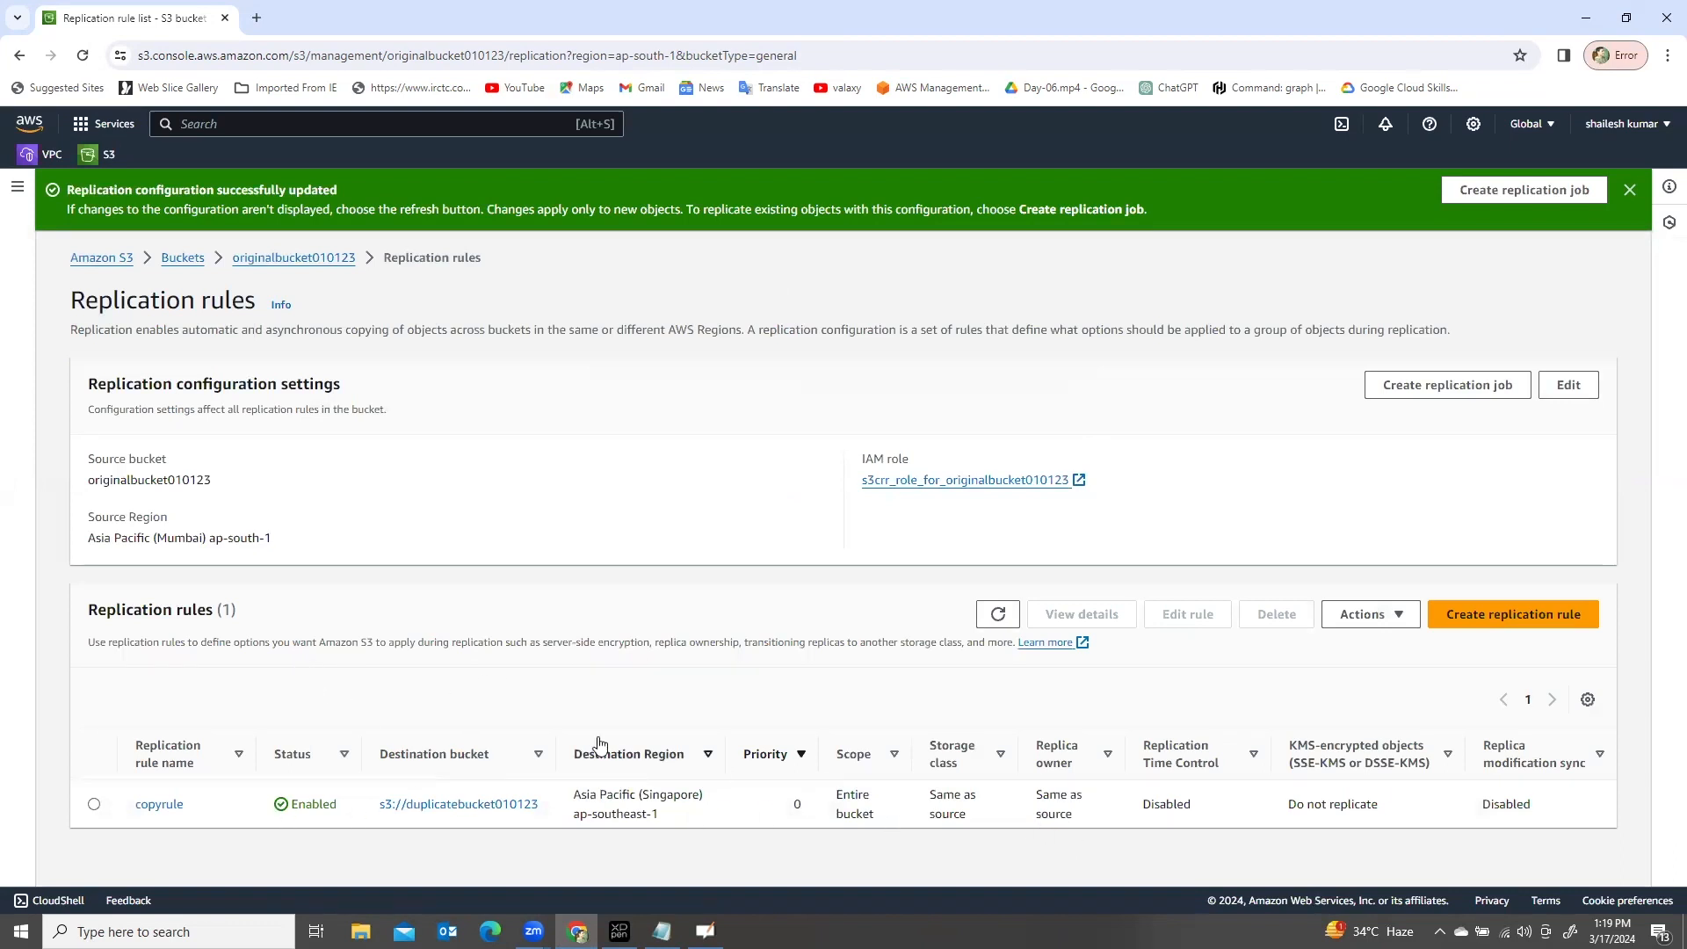
Step: Start an upload to originalbucket010123 and open the file selection for it
{"action": "left_click", "coordinate": [180, 262]}
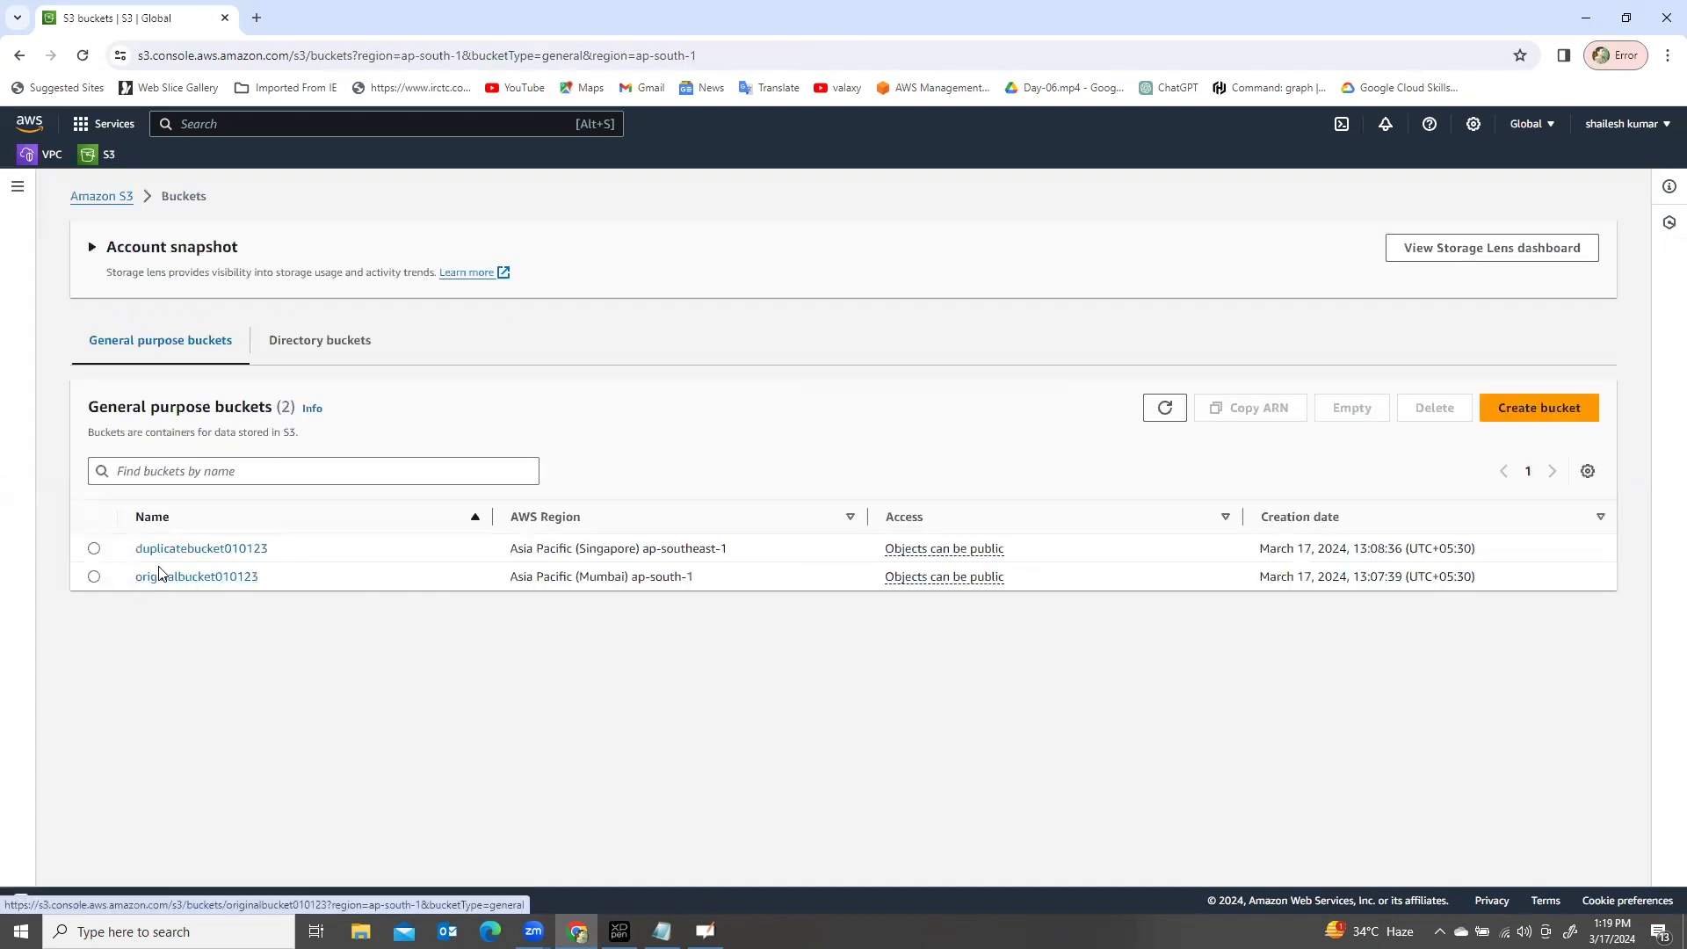
{"action": "left_click", "coordinate": [188, 578]}
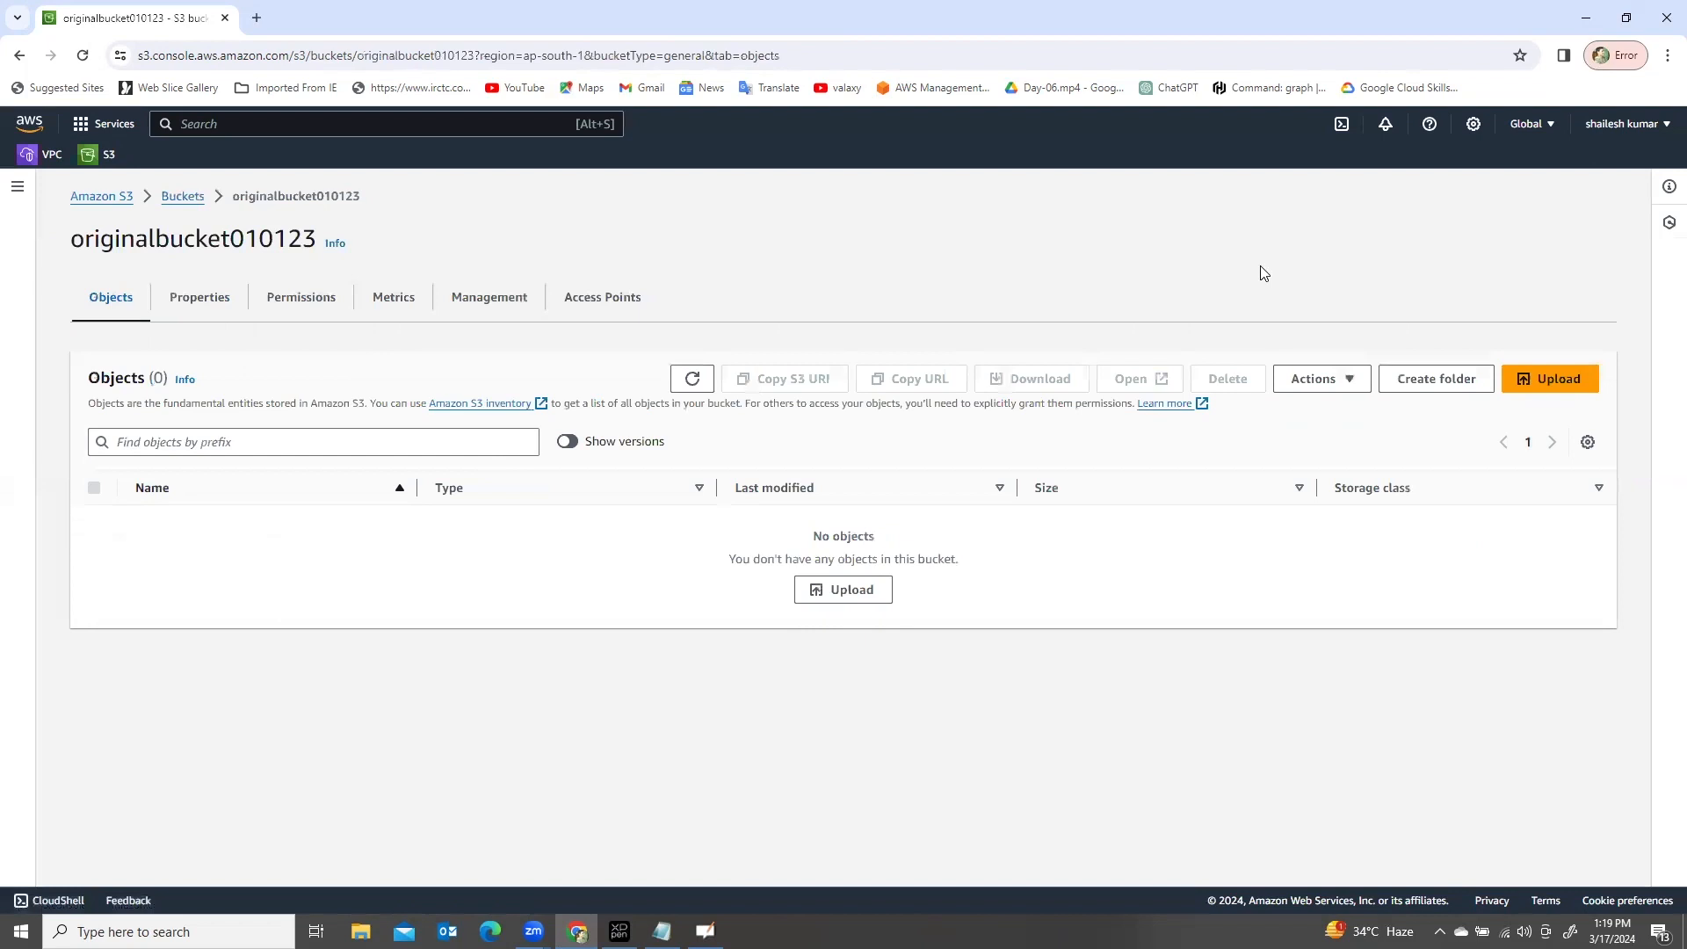
{"action": "left_click", "coordinate": [1543, 379]}
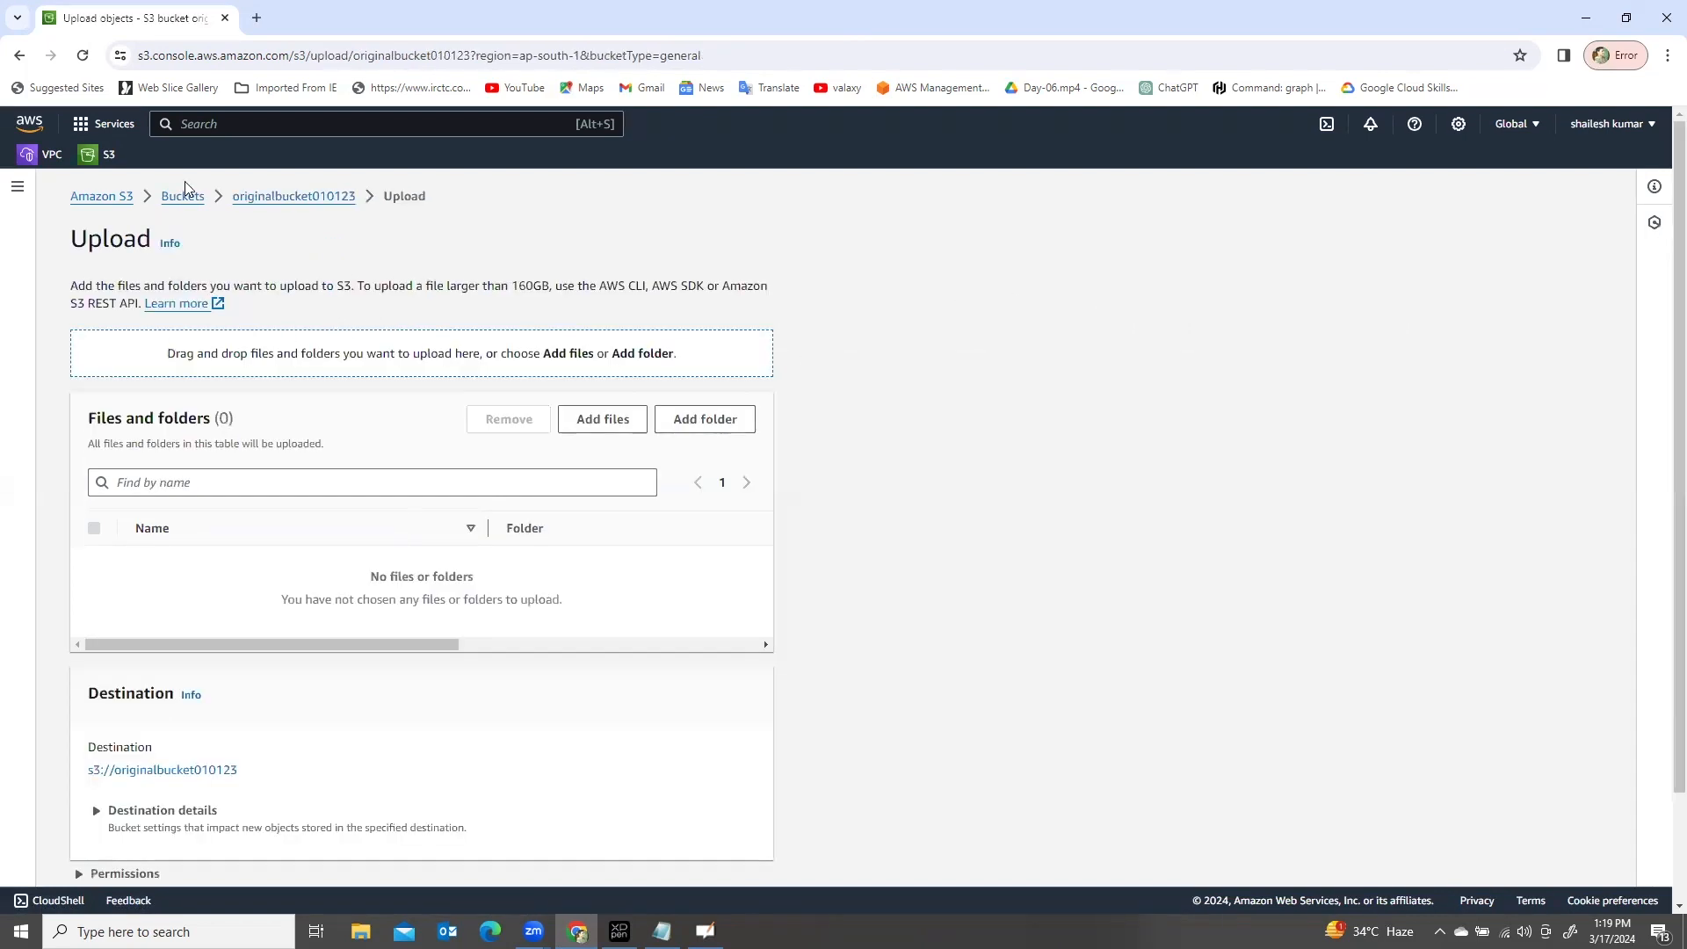
{"action": "left_click", "coordinate": [602, 420]}
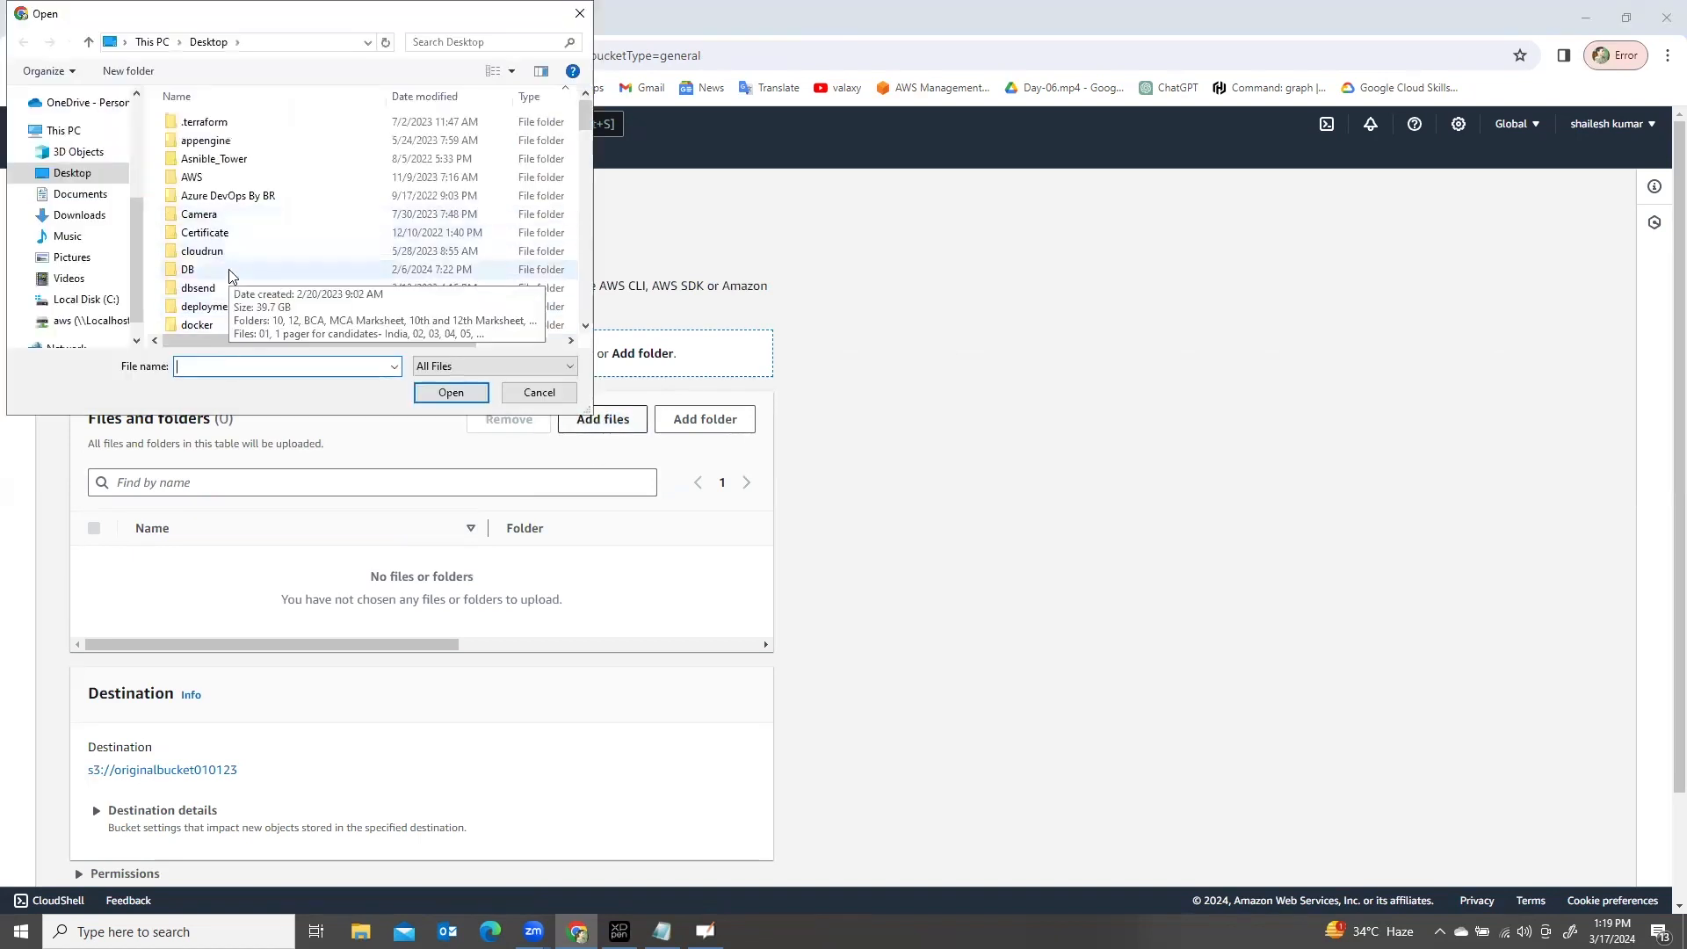
Step: Find the application test text file on the Desktop and add it to the upload
{"action": "left_click", "coordinate": [234, 235]}
{"action": "key", "text": "c"}
{"action": "key", "text": "c"}
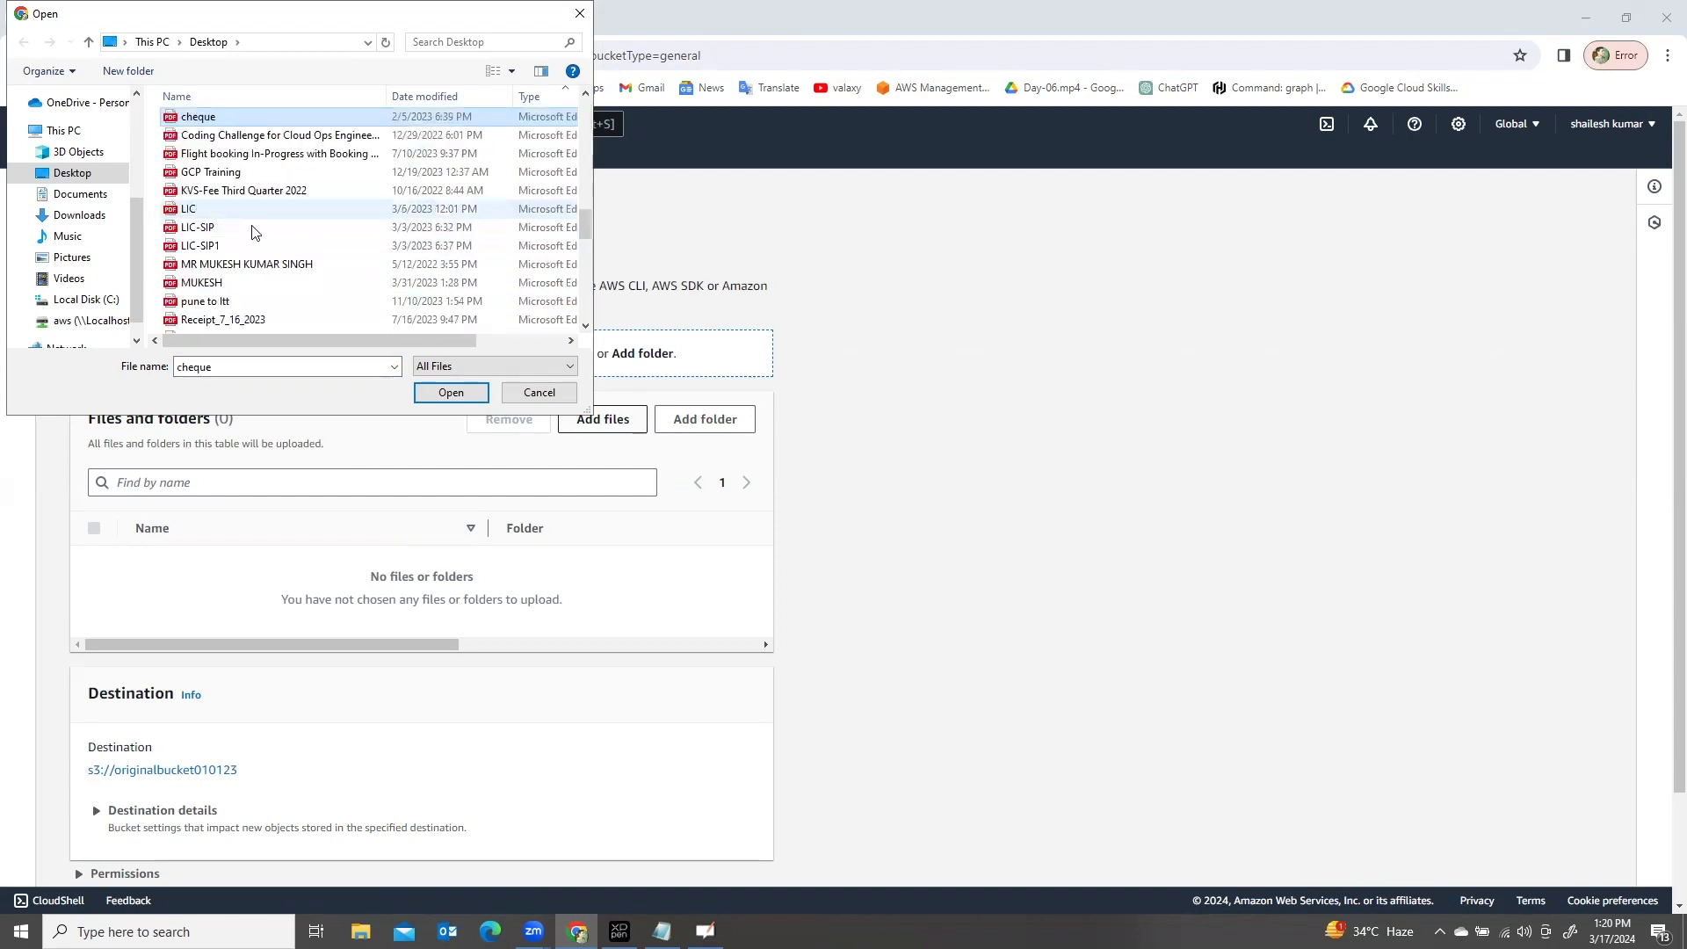
{"action": "scroll", "coordinate": [256, 246], "scroll_direction": "down", "scroll_amount": 5}
{"action": "scroll", "coordinate": [268, 282], "scroll_direction": "down", "scroll_amount": 3}
{"action": "scroll", "coordinate": [268, 292], "scroll_direction": "down", "scroll_amount": 2}
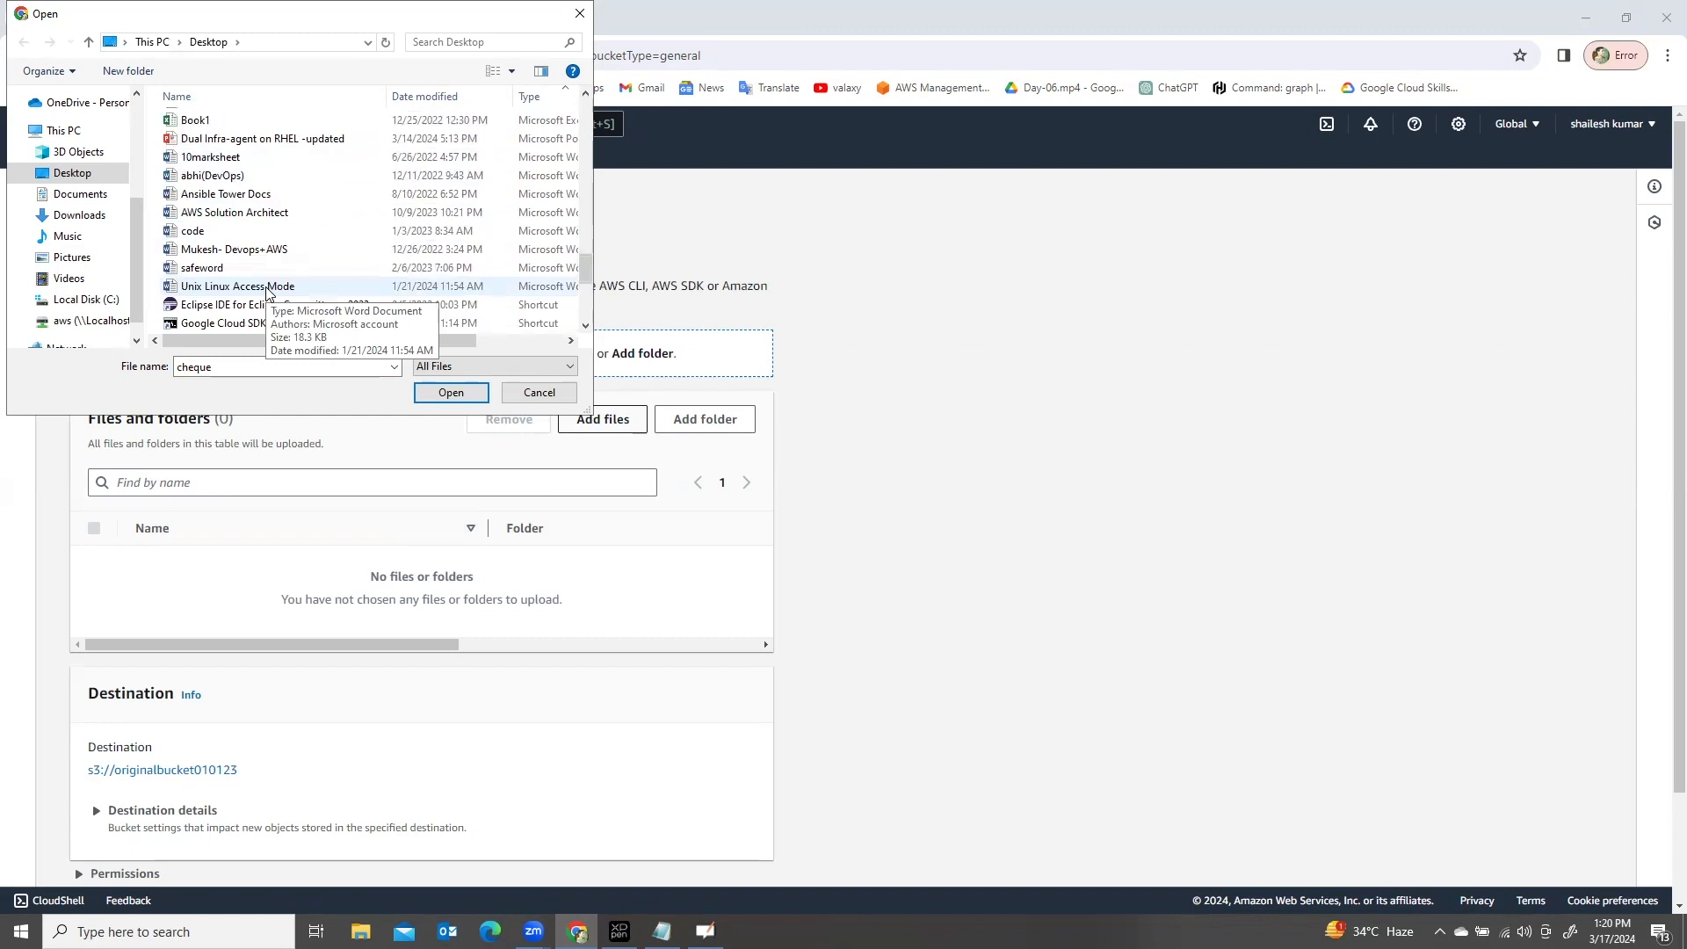
{"action": "left_click", "coordinate": [211, 231]}
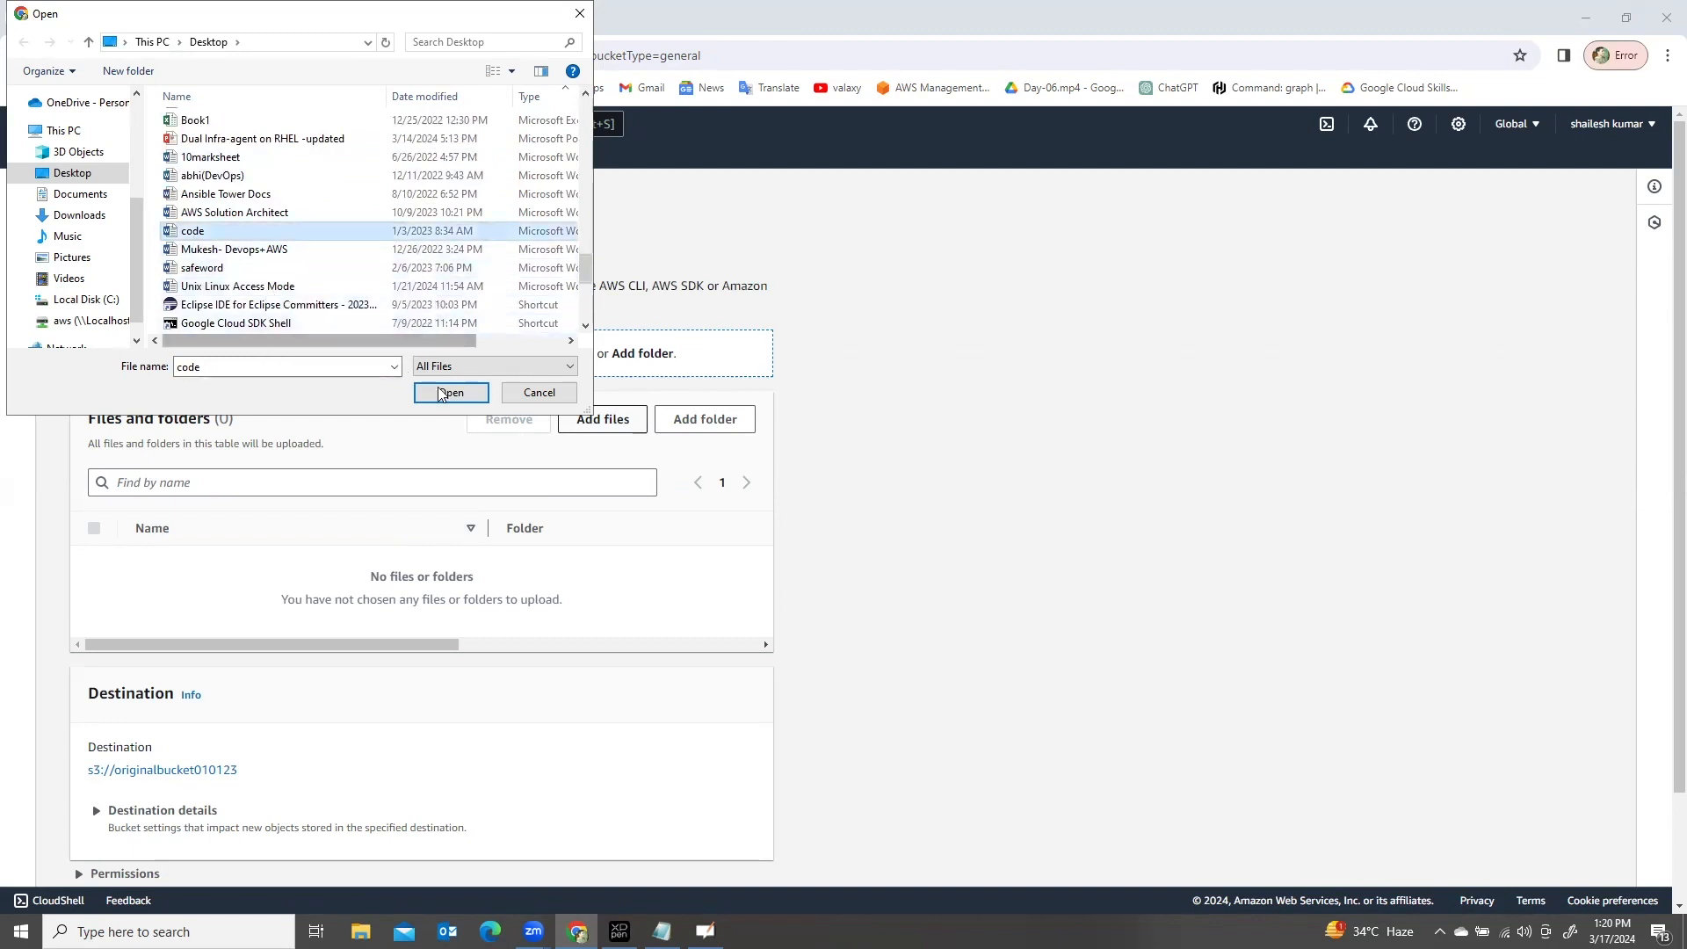
{"action": "scroll", "coordinate": [246, 267], "scroll_direction": "up", "scroll_amount": 5}
{"action": "scroll", "coordinate": [245, 267], "scroll_direction": "up", "scroll_amount": 6}
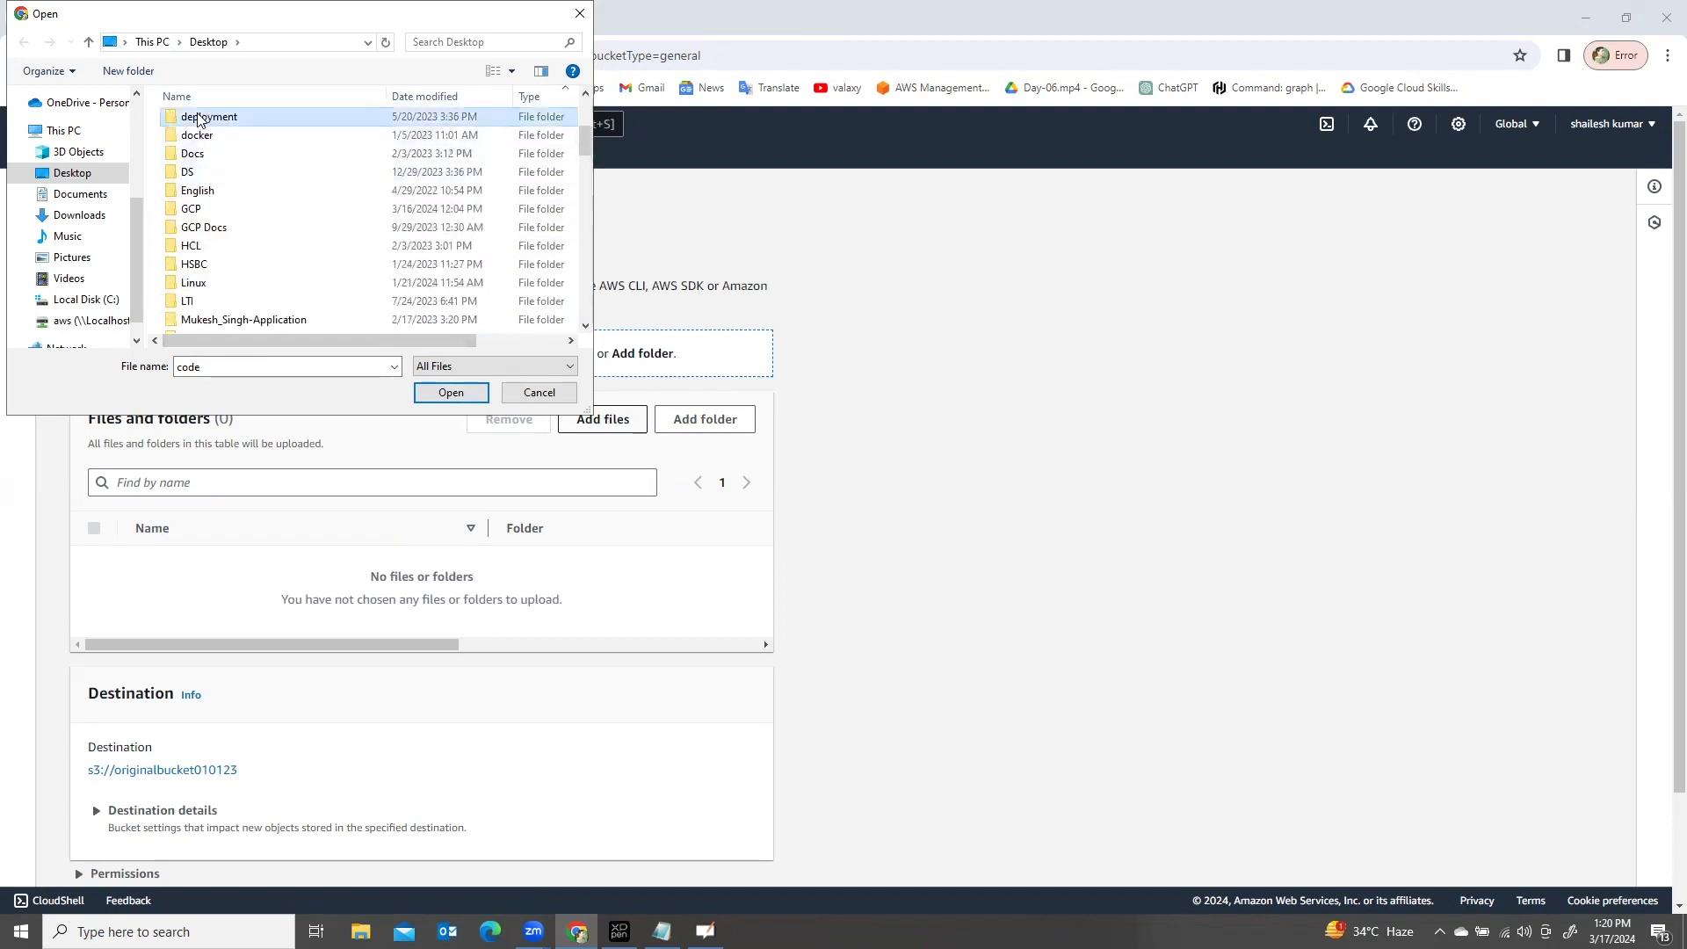
{"action": "key", "text": "Page_Down"}
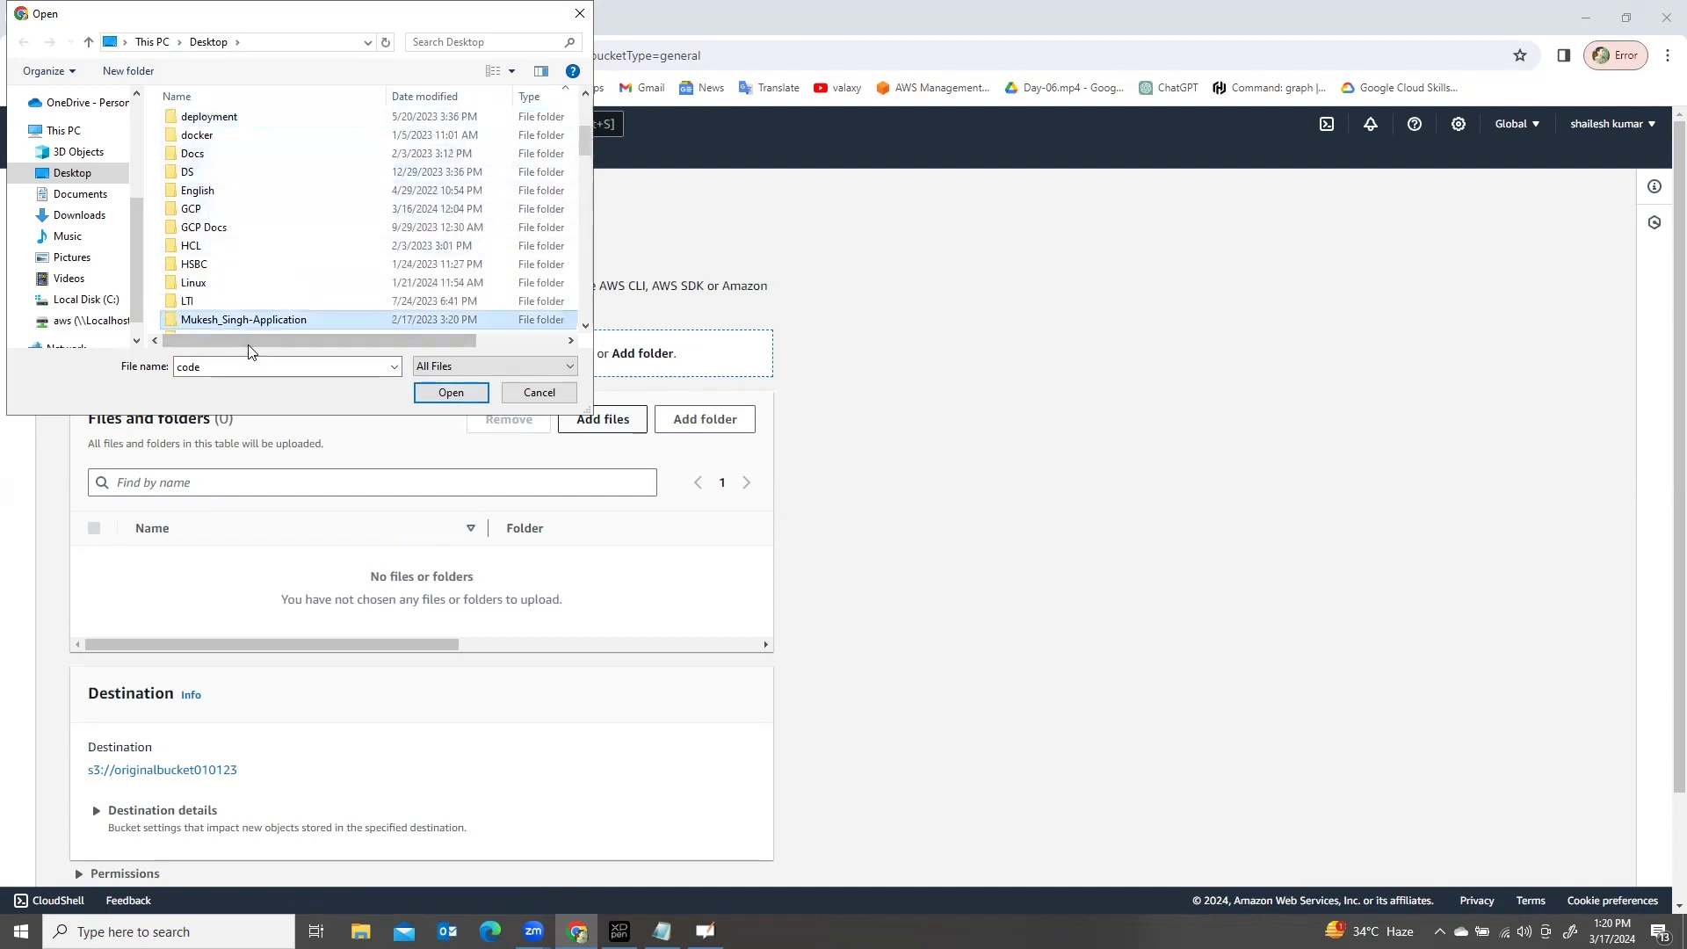
{"action": "key", "text": "Page_Down"}
{"action": "key", "text": "Page_Down"}
{"action": "key", "text": "Page_Down"}
{"action": "type", "text": "mainm"}
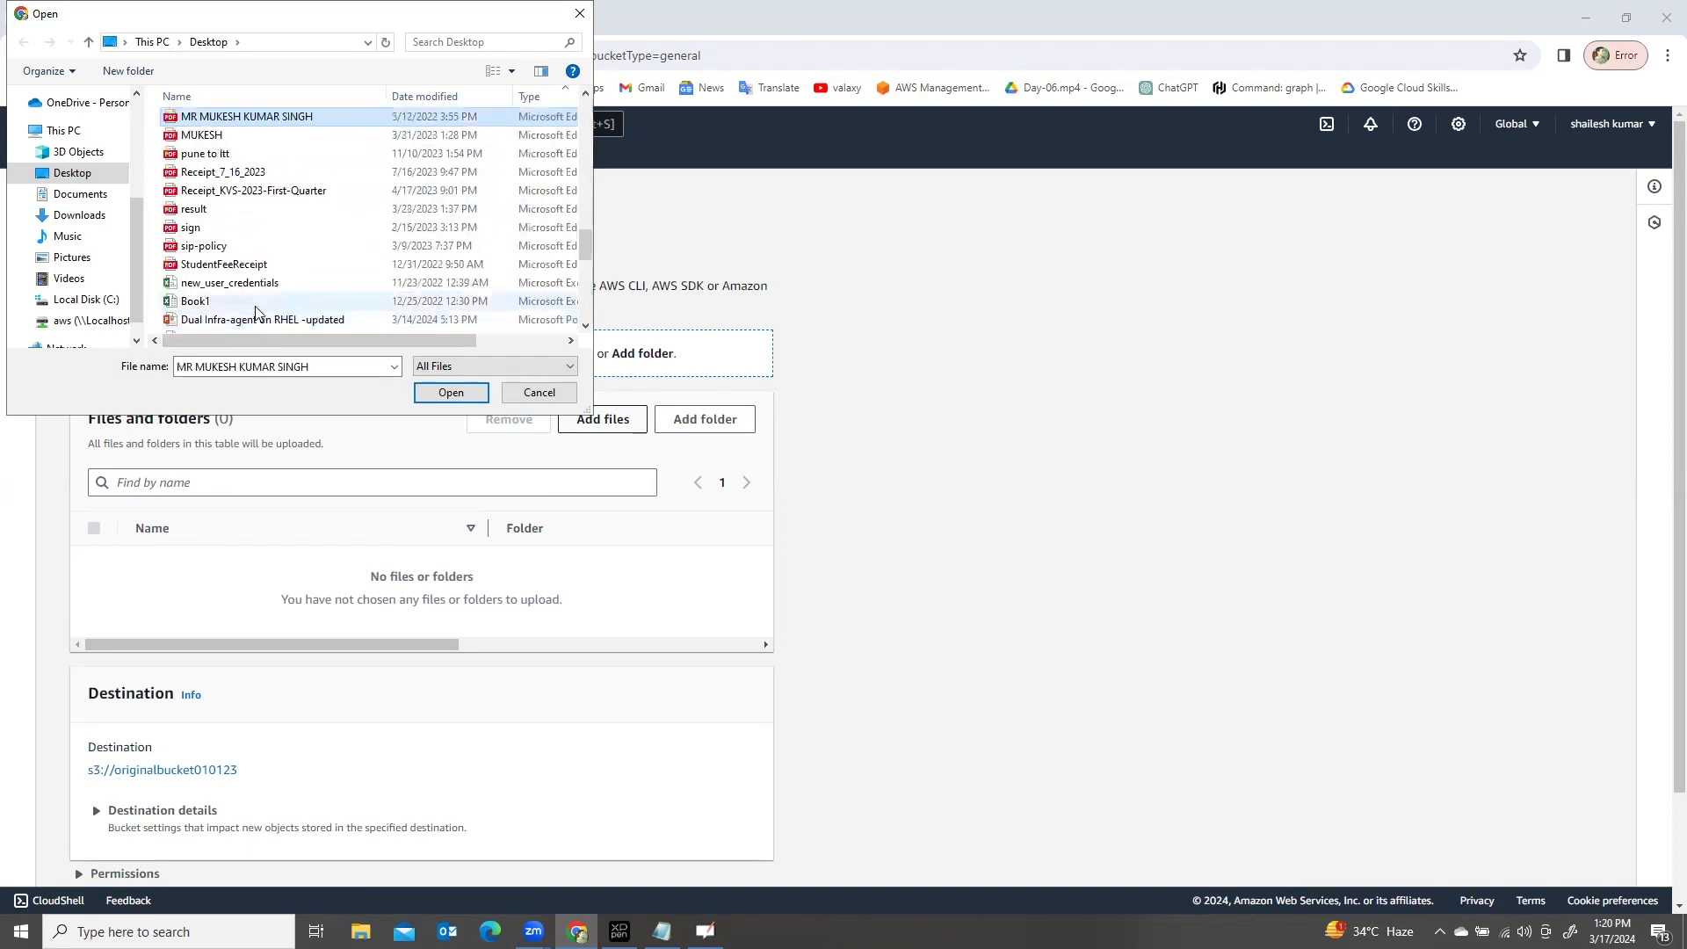
{"action": "type", "text": "application test"}
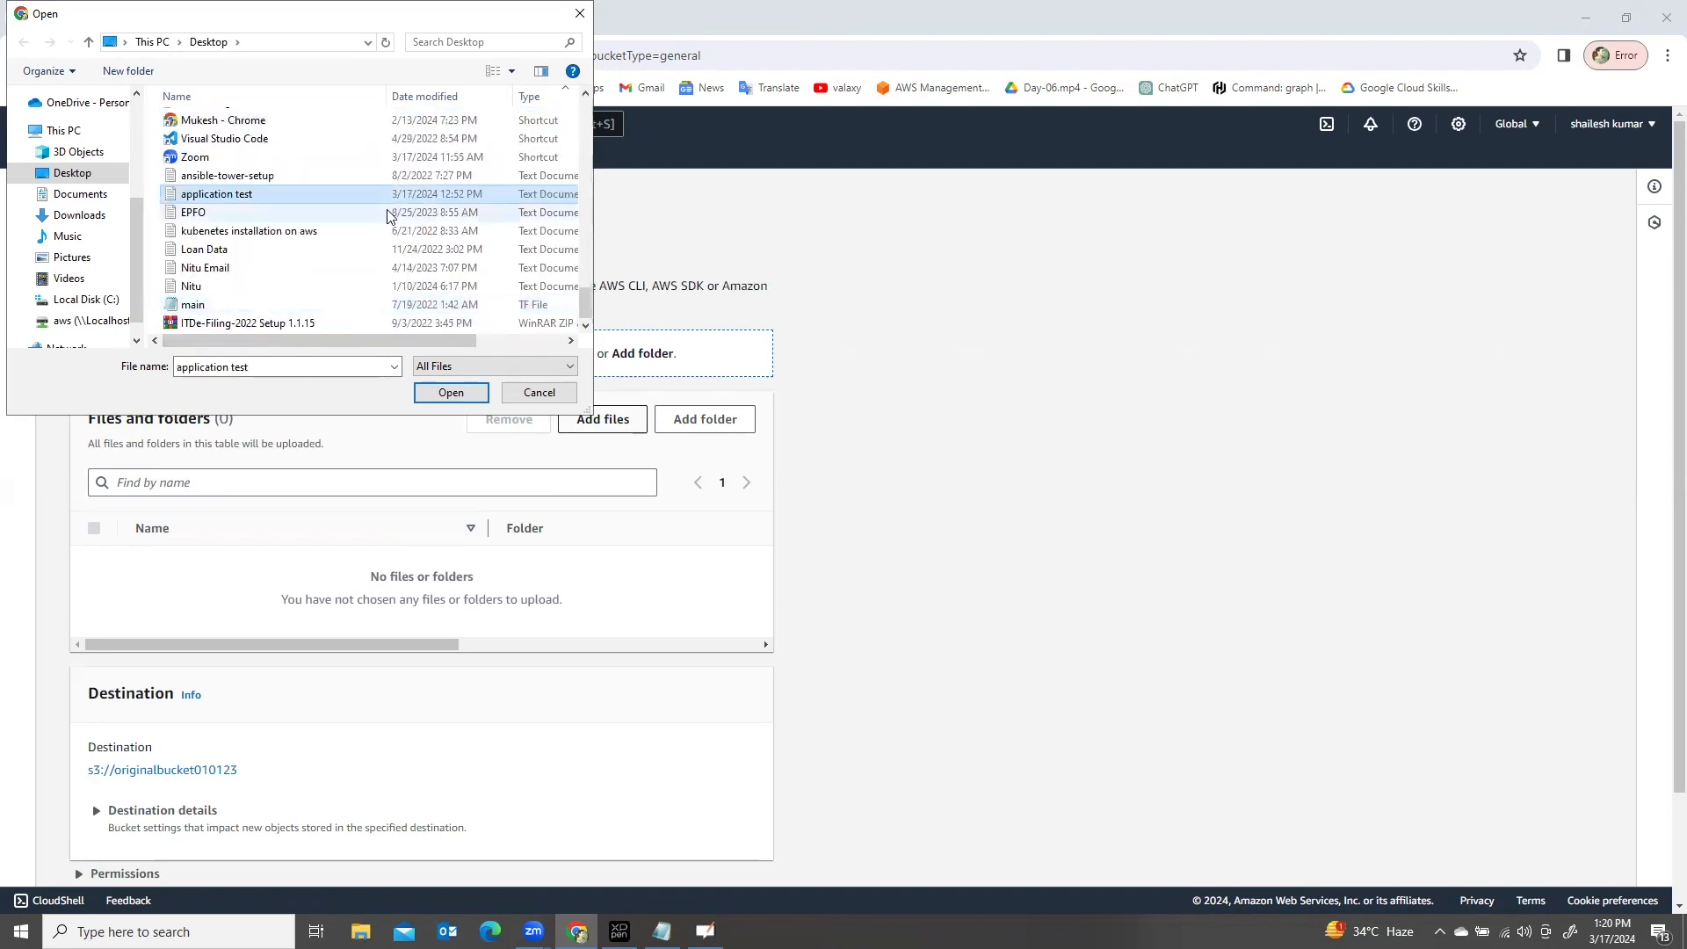
{"action": "left_click", "coordinate": [450, 393]}
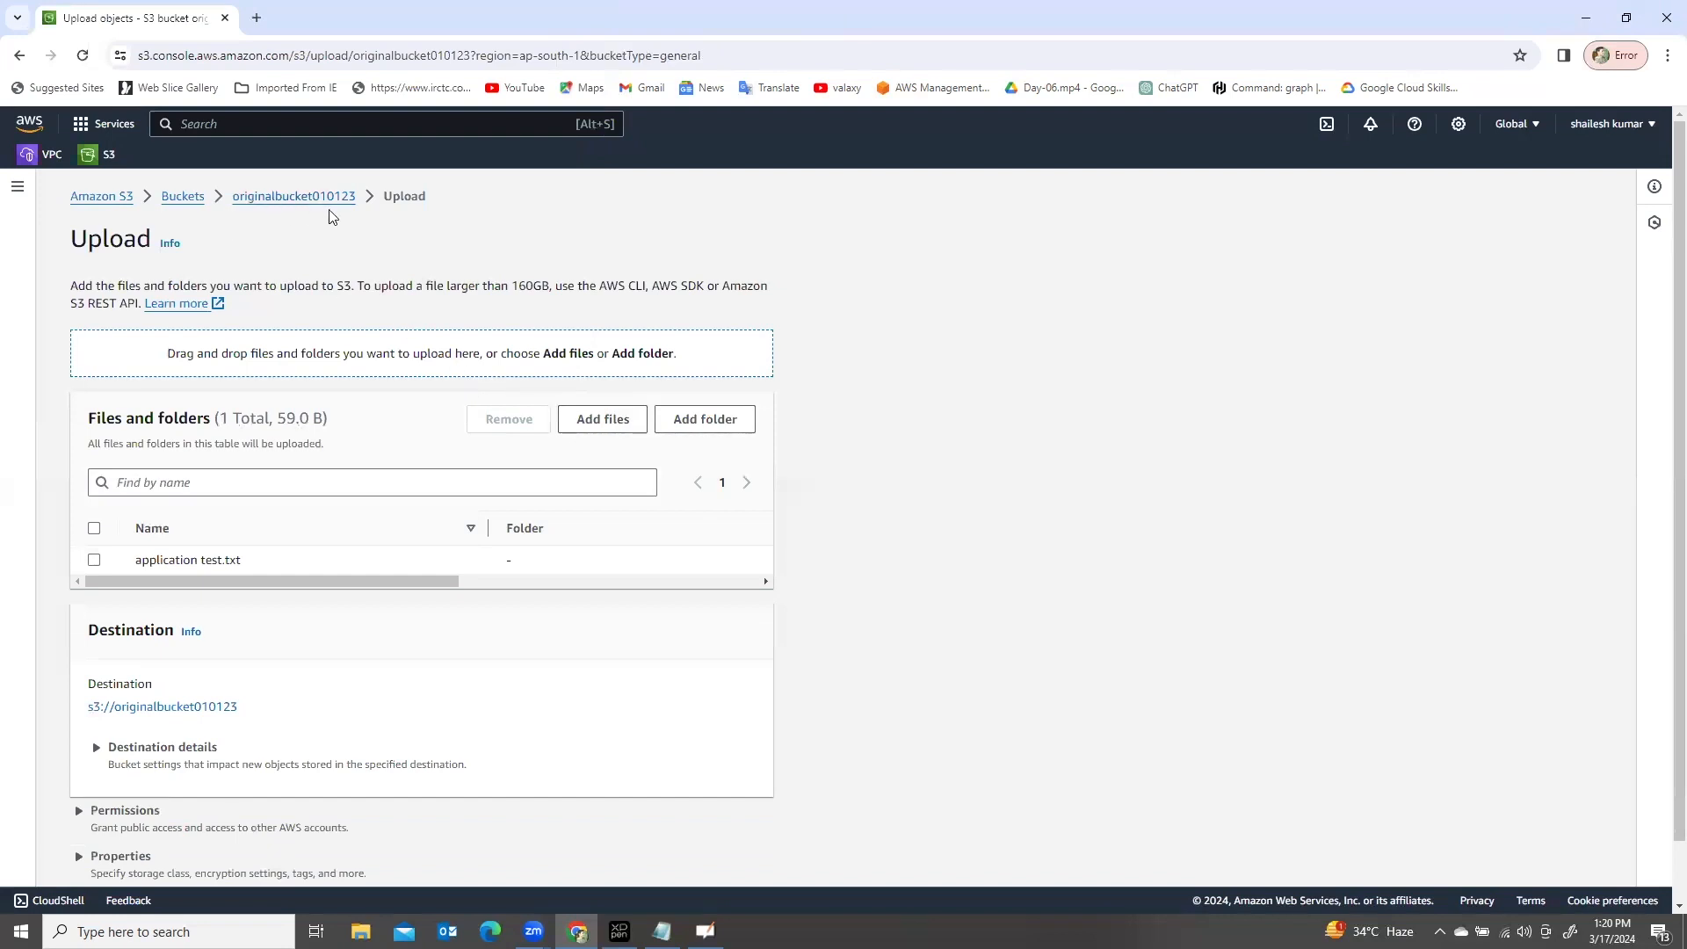
Step: Grant public-read access to application test.txt, acknowledge the risk, and upload it to originalbucket010123
{"action": "left_click", "coordinate": [99, 562]}
{"action": "scroll", "coordinate": [254, 549], "scroll_direction": "down", "scroll_amount": 1}
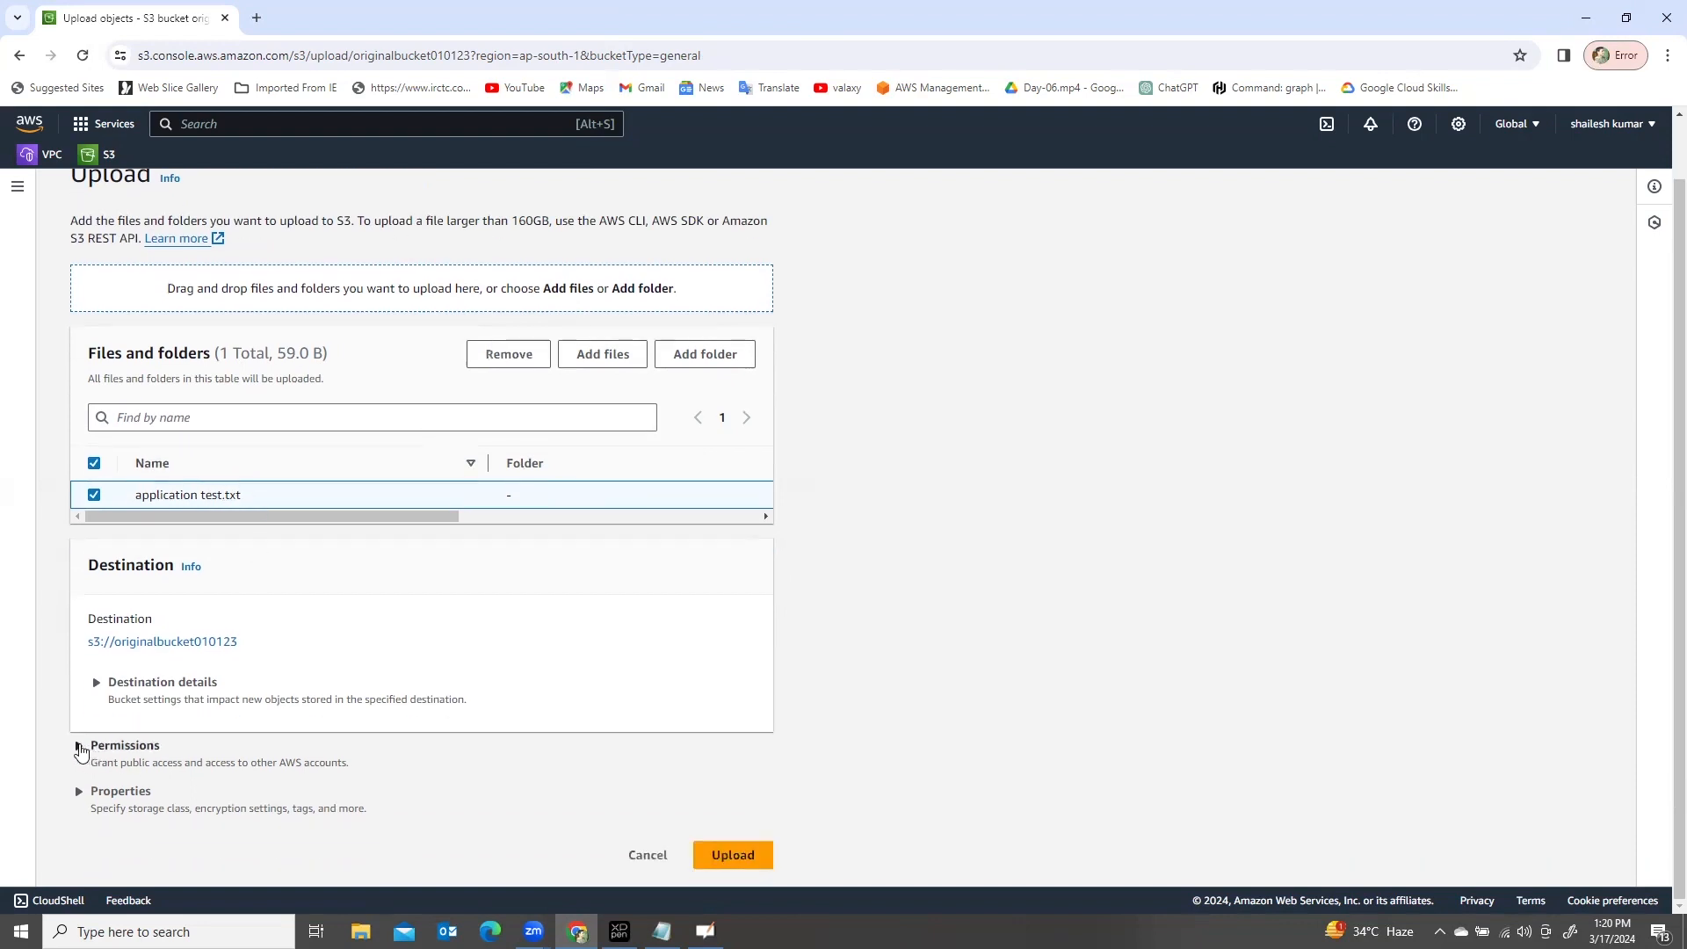
{"action": "left_click", "coordinate": [81, 747]}
{"action": "scroll", "coordinate": [95, 720], "scroll_direction": "down", "scroll_amount": 4}
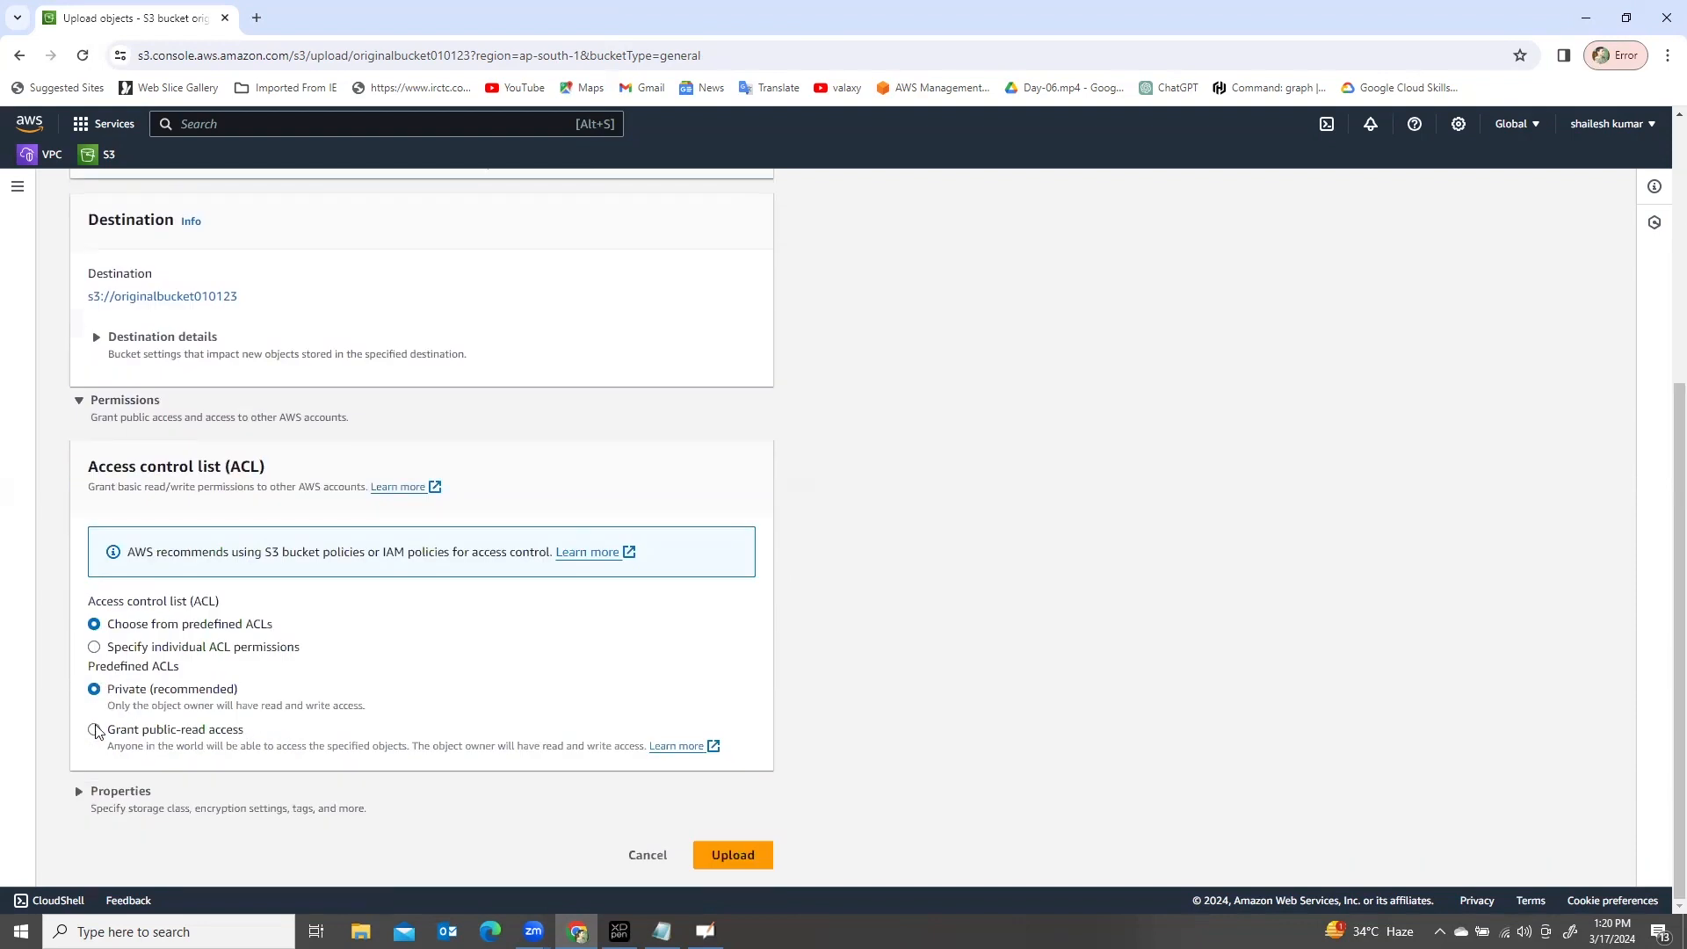
{"action": "left_click", "coordinate": [94, 729]}
{"action": "scroll", "coordinate": [97, 731], "scroll_direction": "down", "scroll_amount": 2}
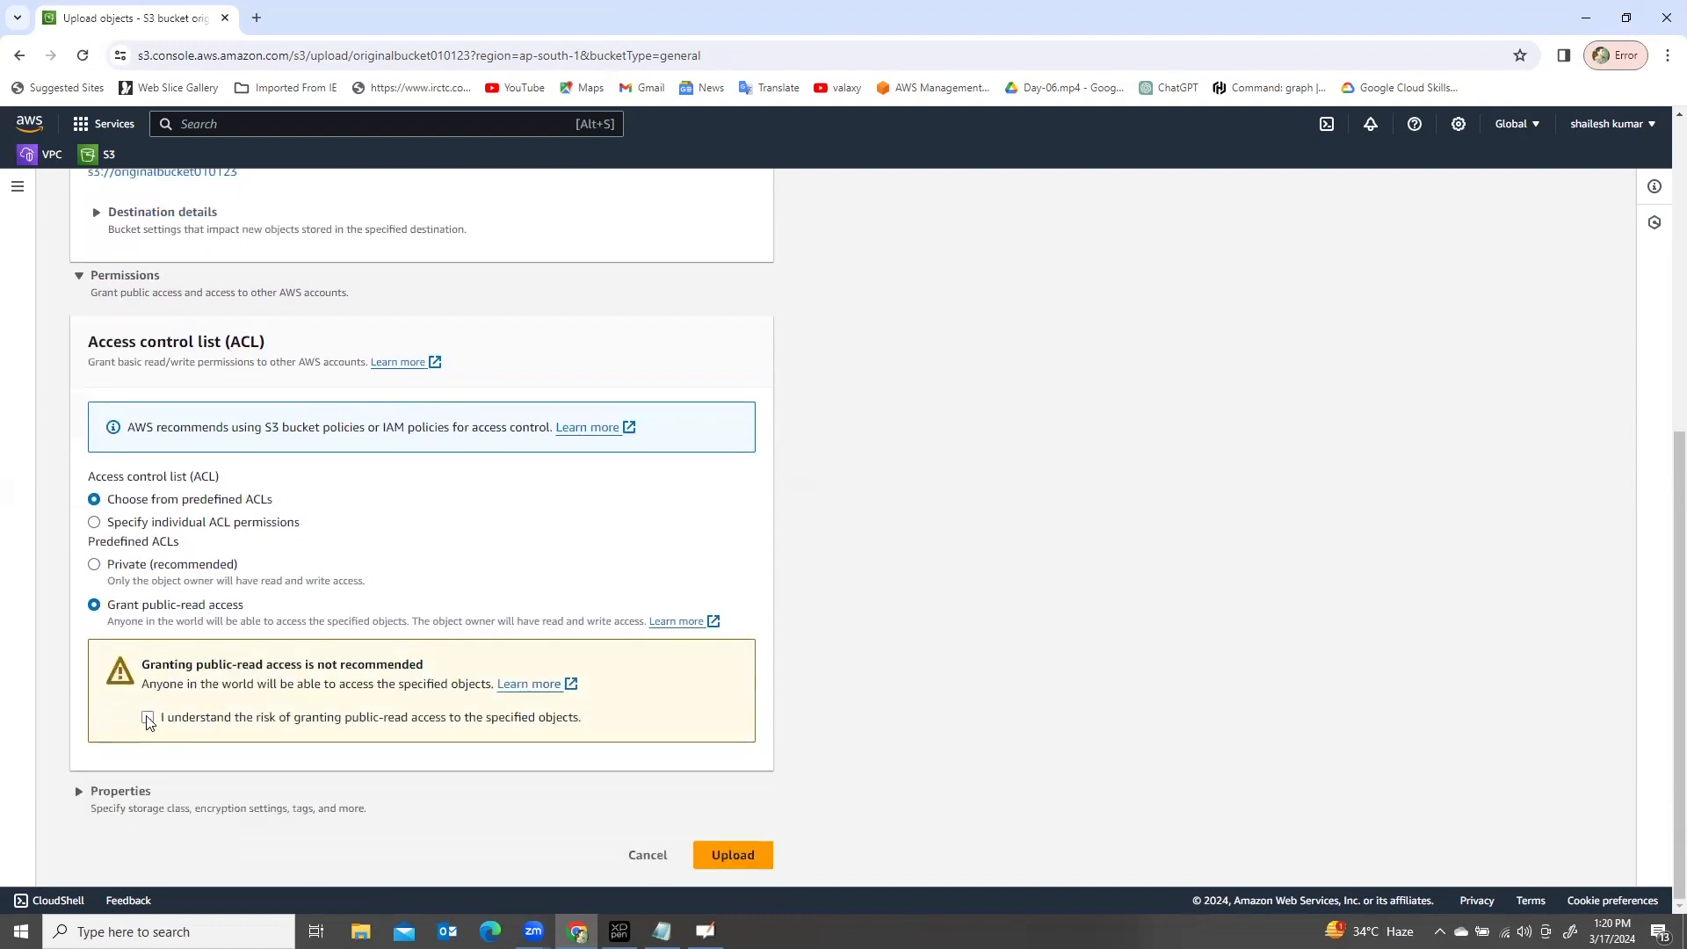
{"action": "left_click", "coordinate": [147, 718]}
{"action": "left_click", "coordinate": [730, 866]}
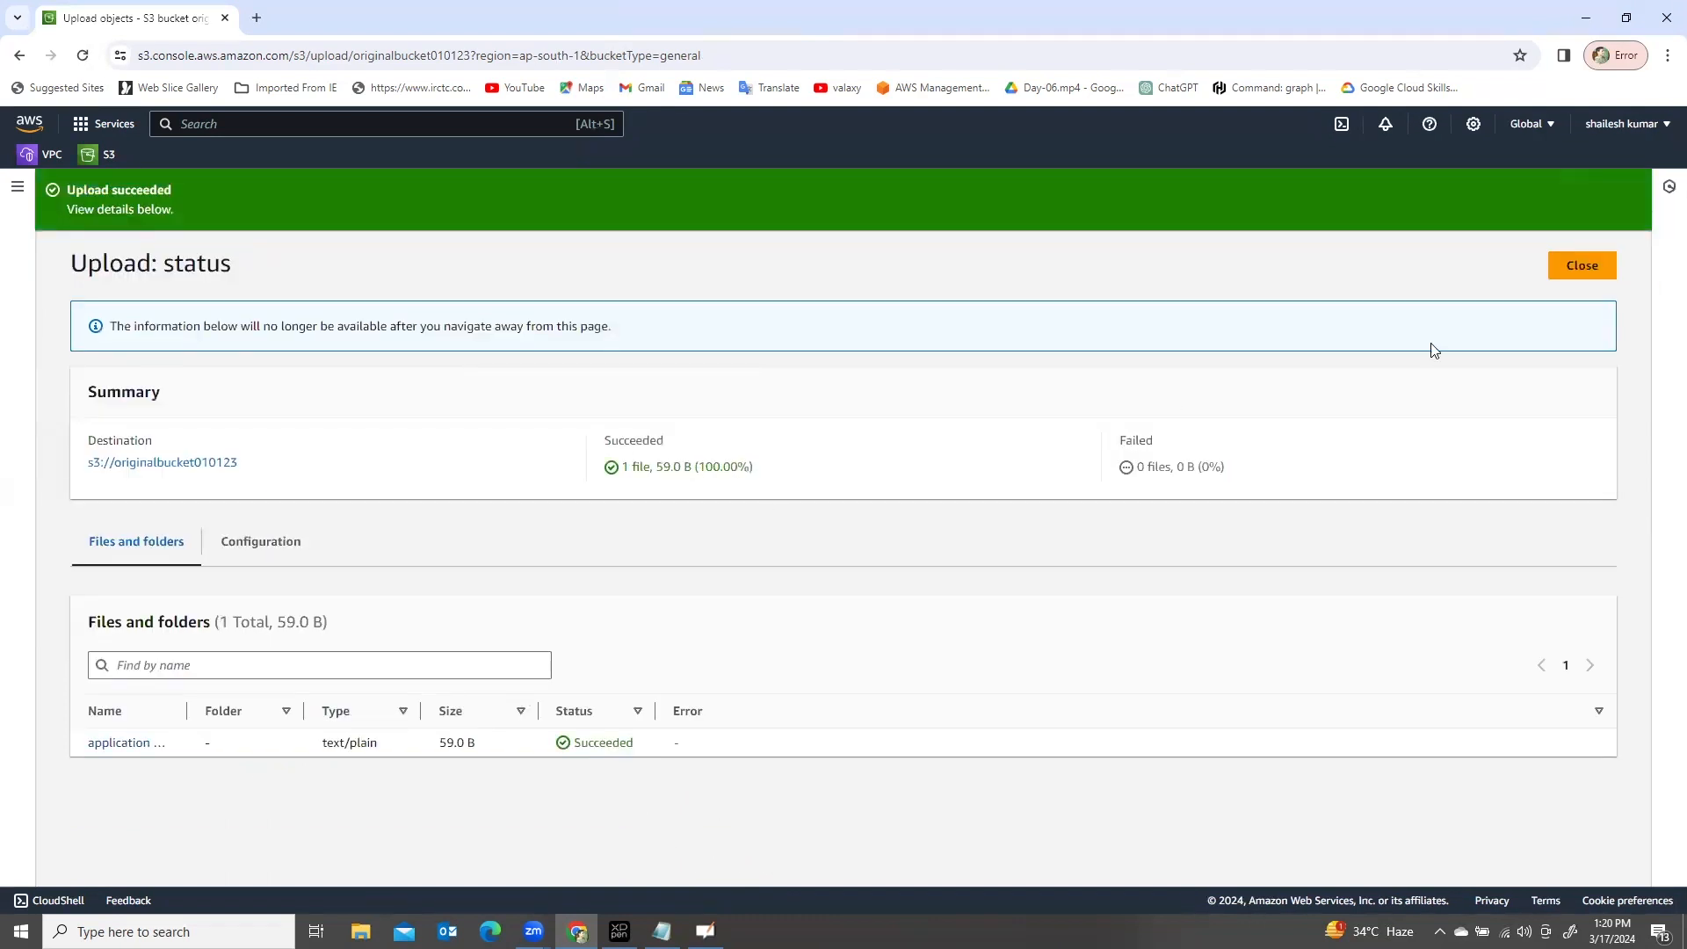
{"action": "left_click", "coordinate": [1581, 266]}
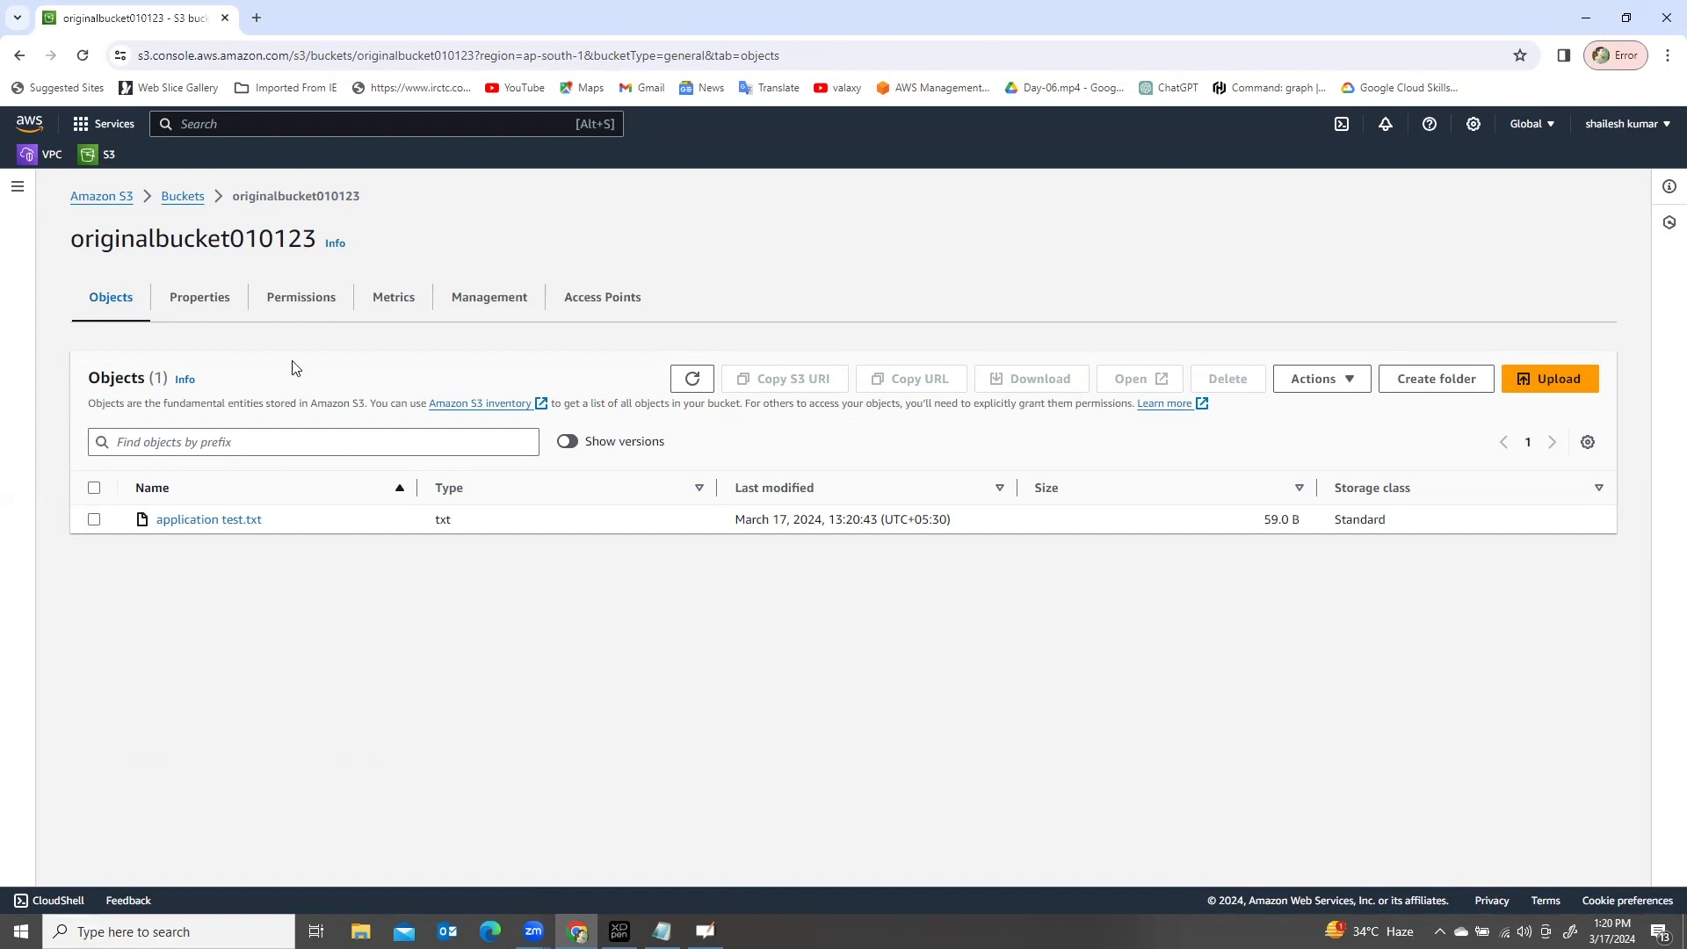
Step: Check the refreshed object list of duplicatebucket010123 for a replicated copy of application test.txt
{"action": "left_click", "coordinate": [692, 378]}
{"action": "left_click", "coordinate": [195, 203]}
{"action": "left_click", "coordinate": [188, 550]}
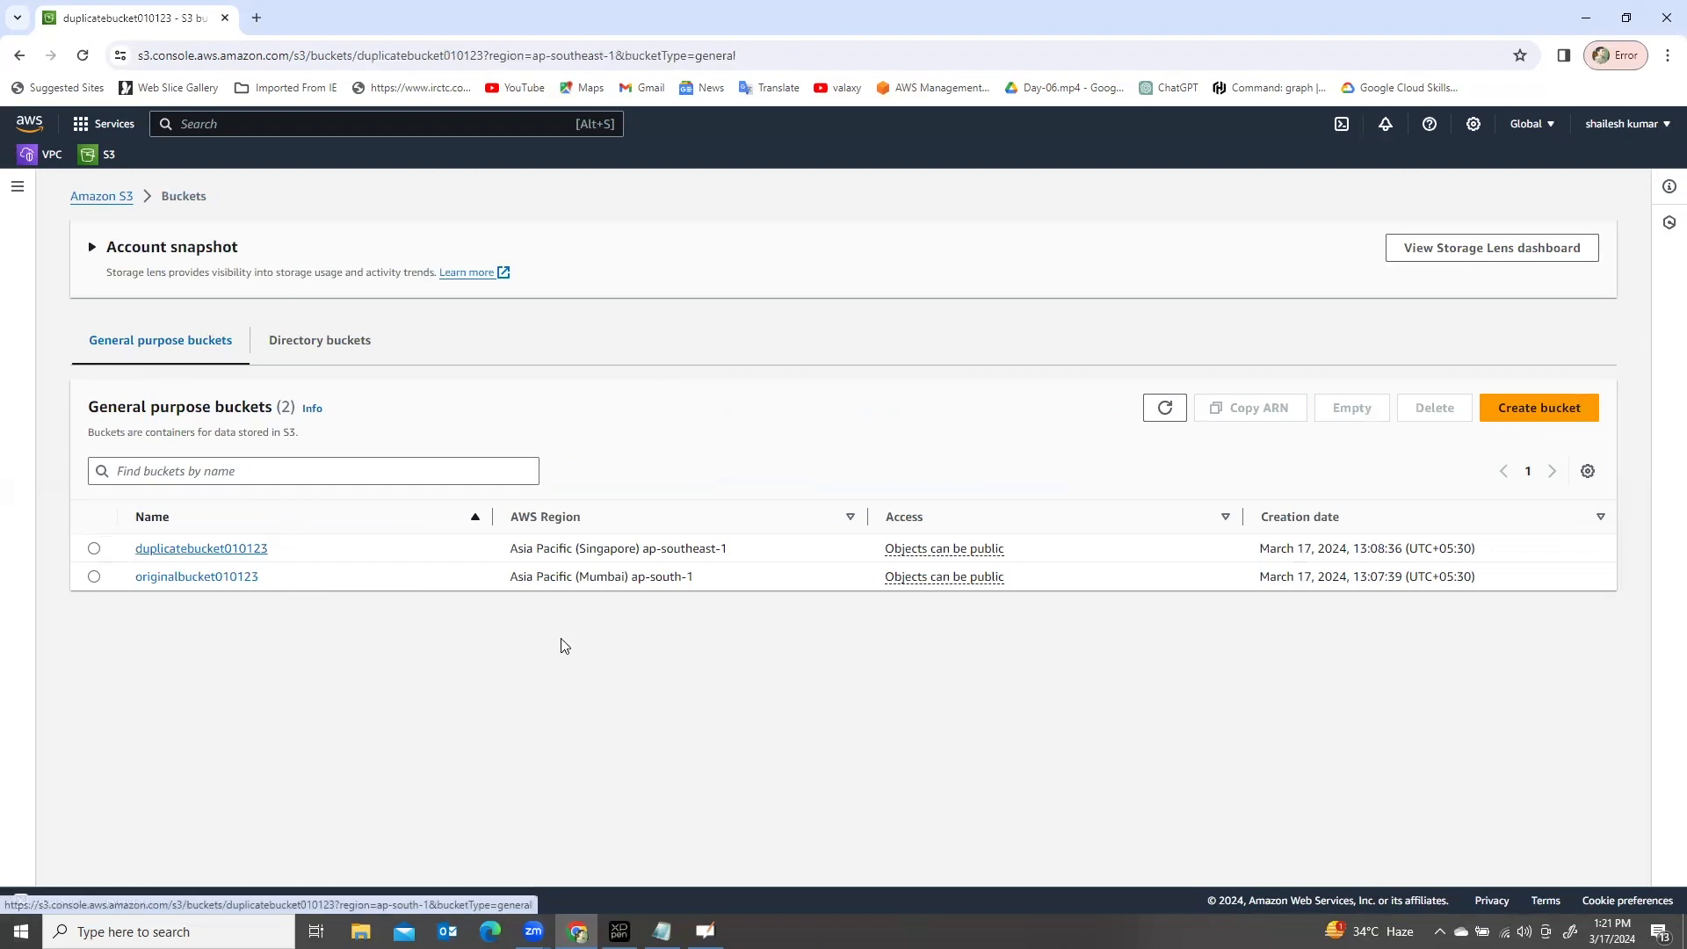
{"action": "left_click", "coordinate": [692, 383]}
{"action": "left_click", "coordinate": [692, 383]}
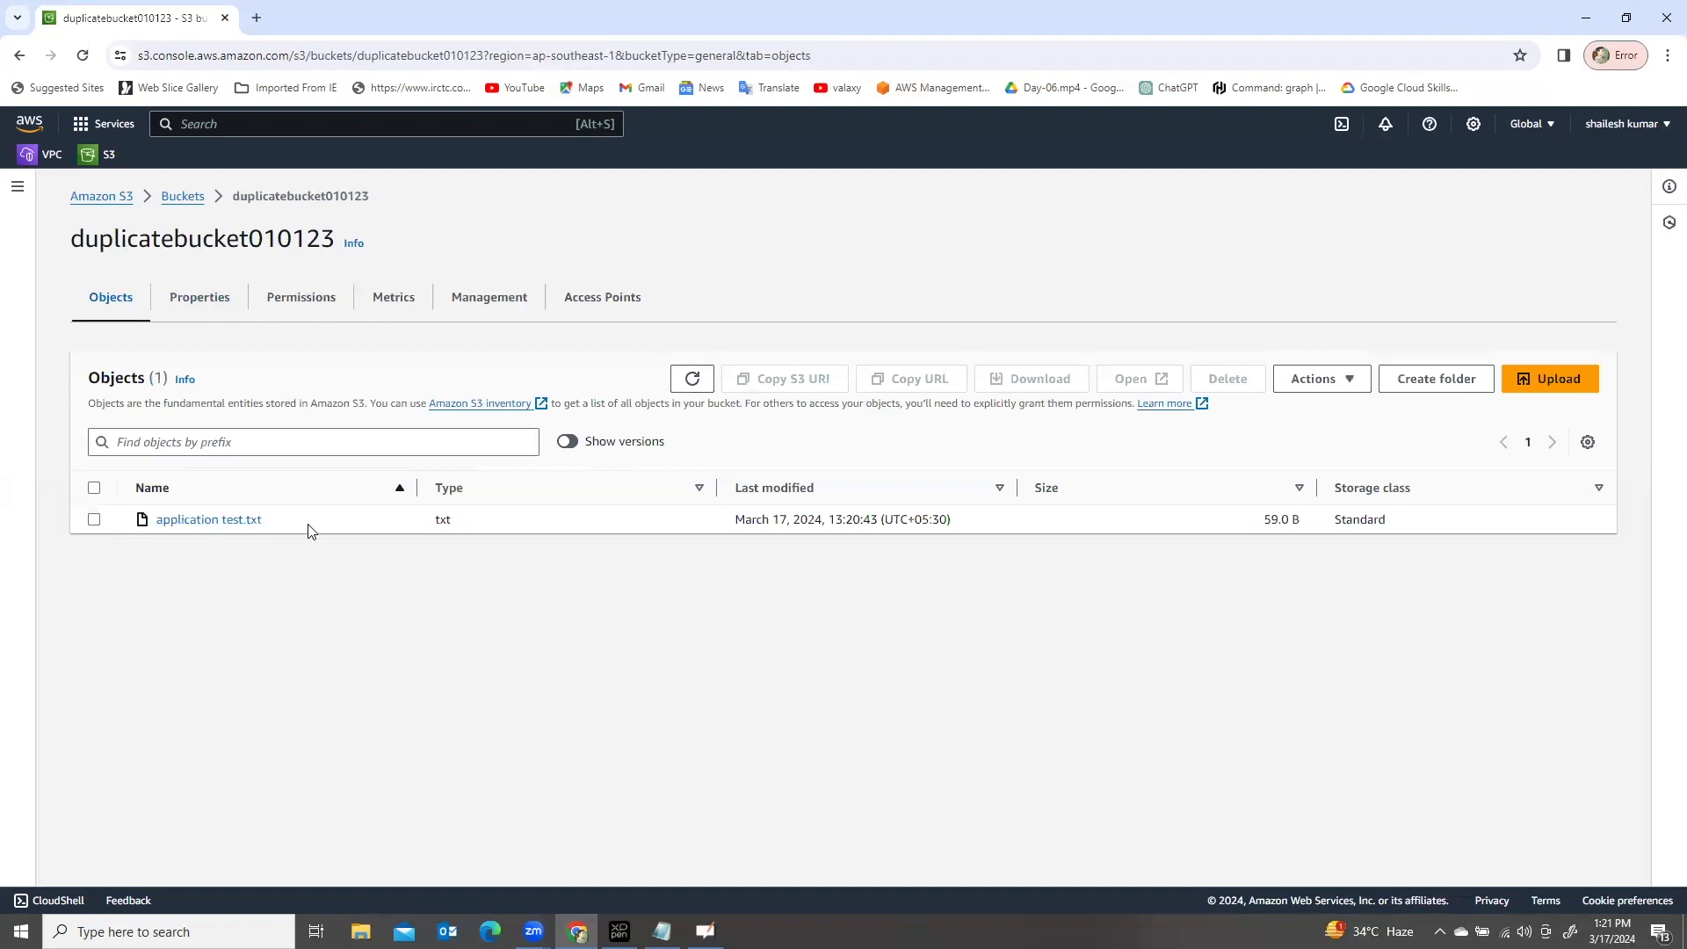
{"action": "left_click_drag", "start_coordinate": [297, 528], "coordinate": [113, 529]}
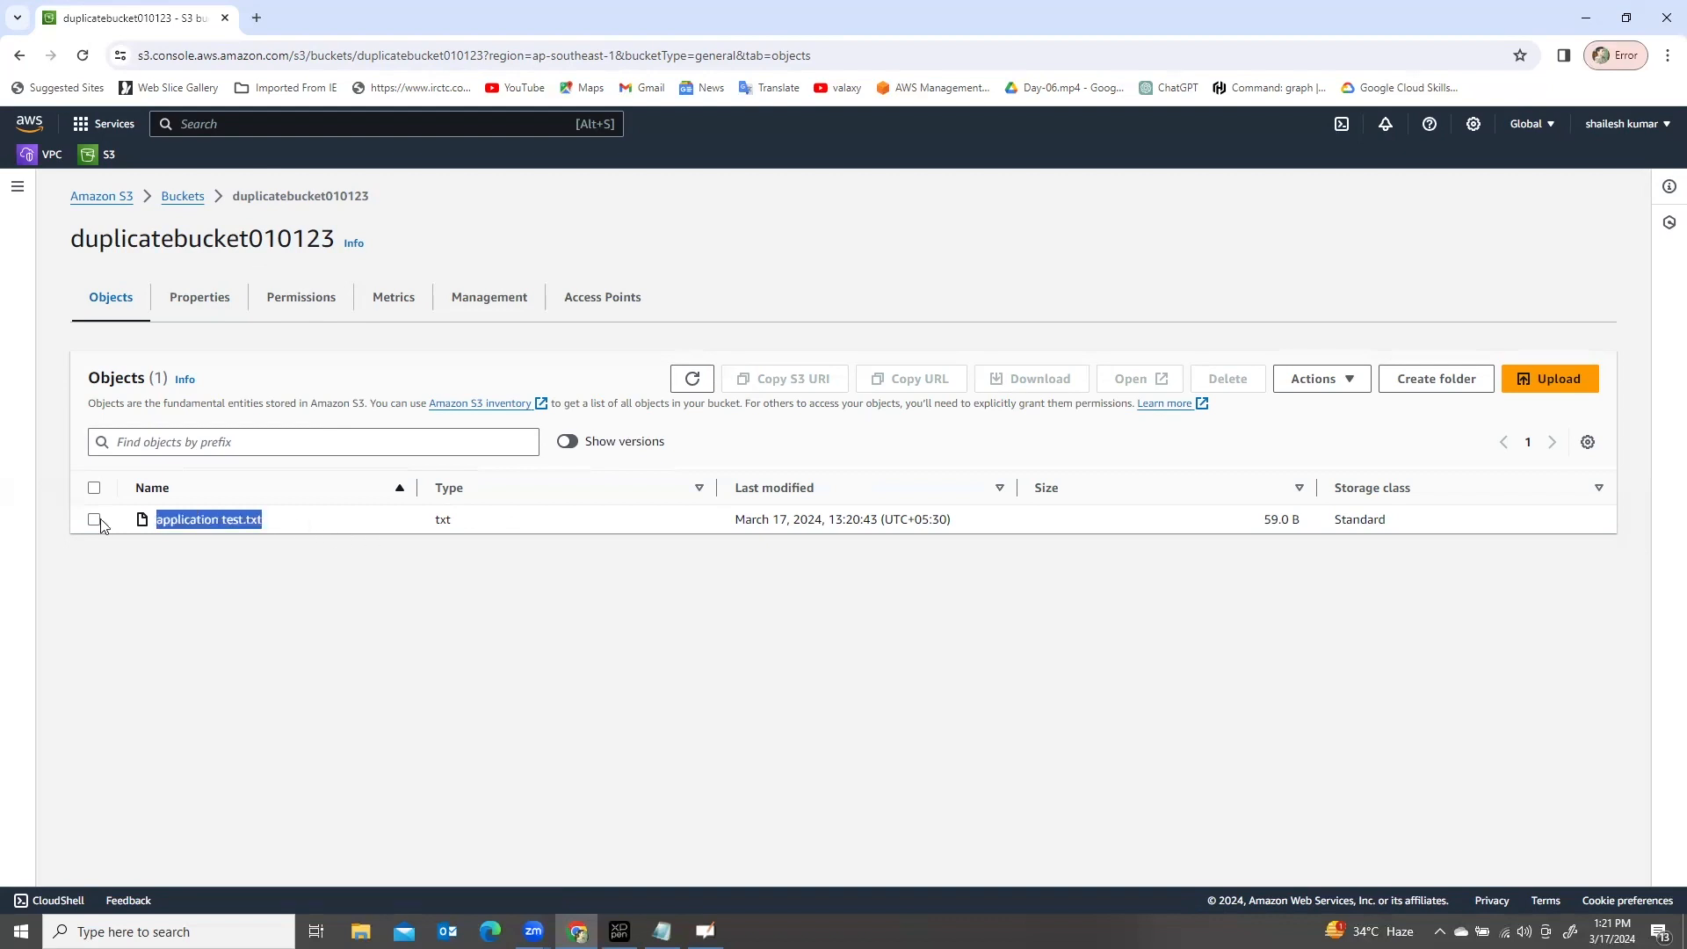
Step: Start another upload to originalbucket010123 and add sign.pdf from the Desktop
{"action": "left_click", "coordinate": [183, 196]}
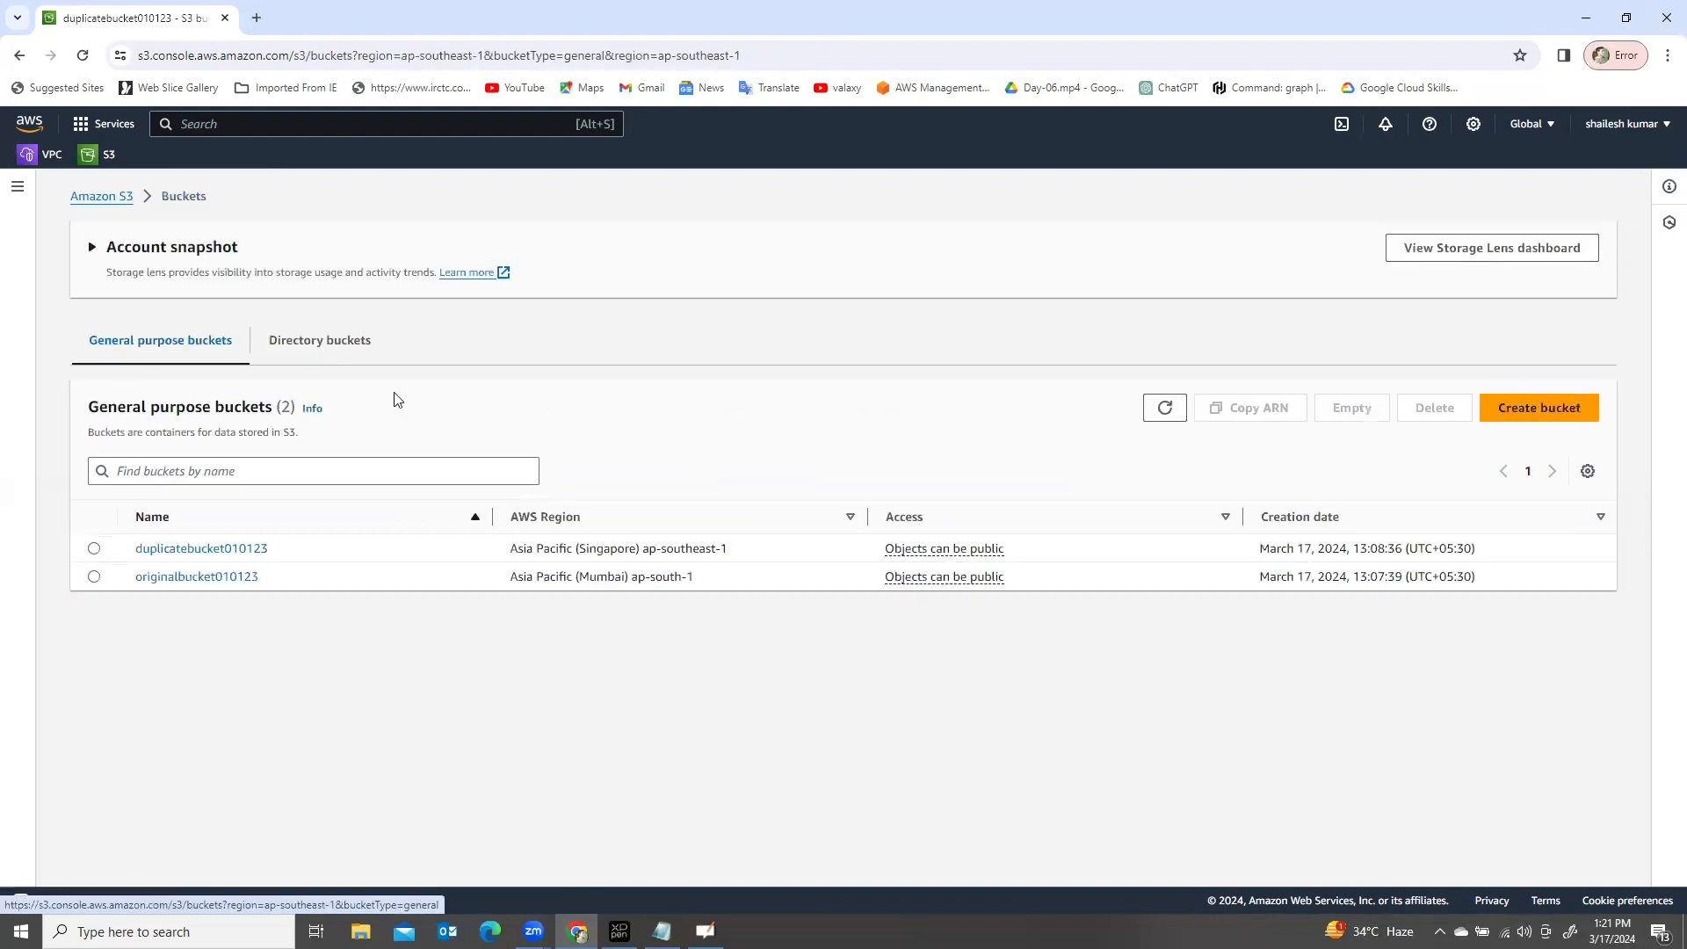
{"action": "left_click", "coordinate": [176, 577]}
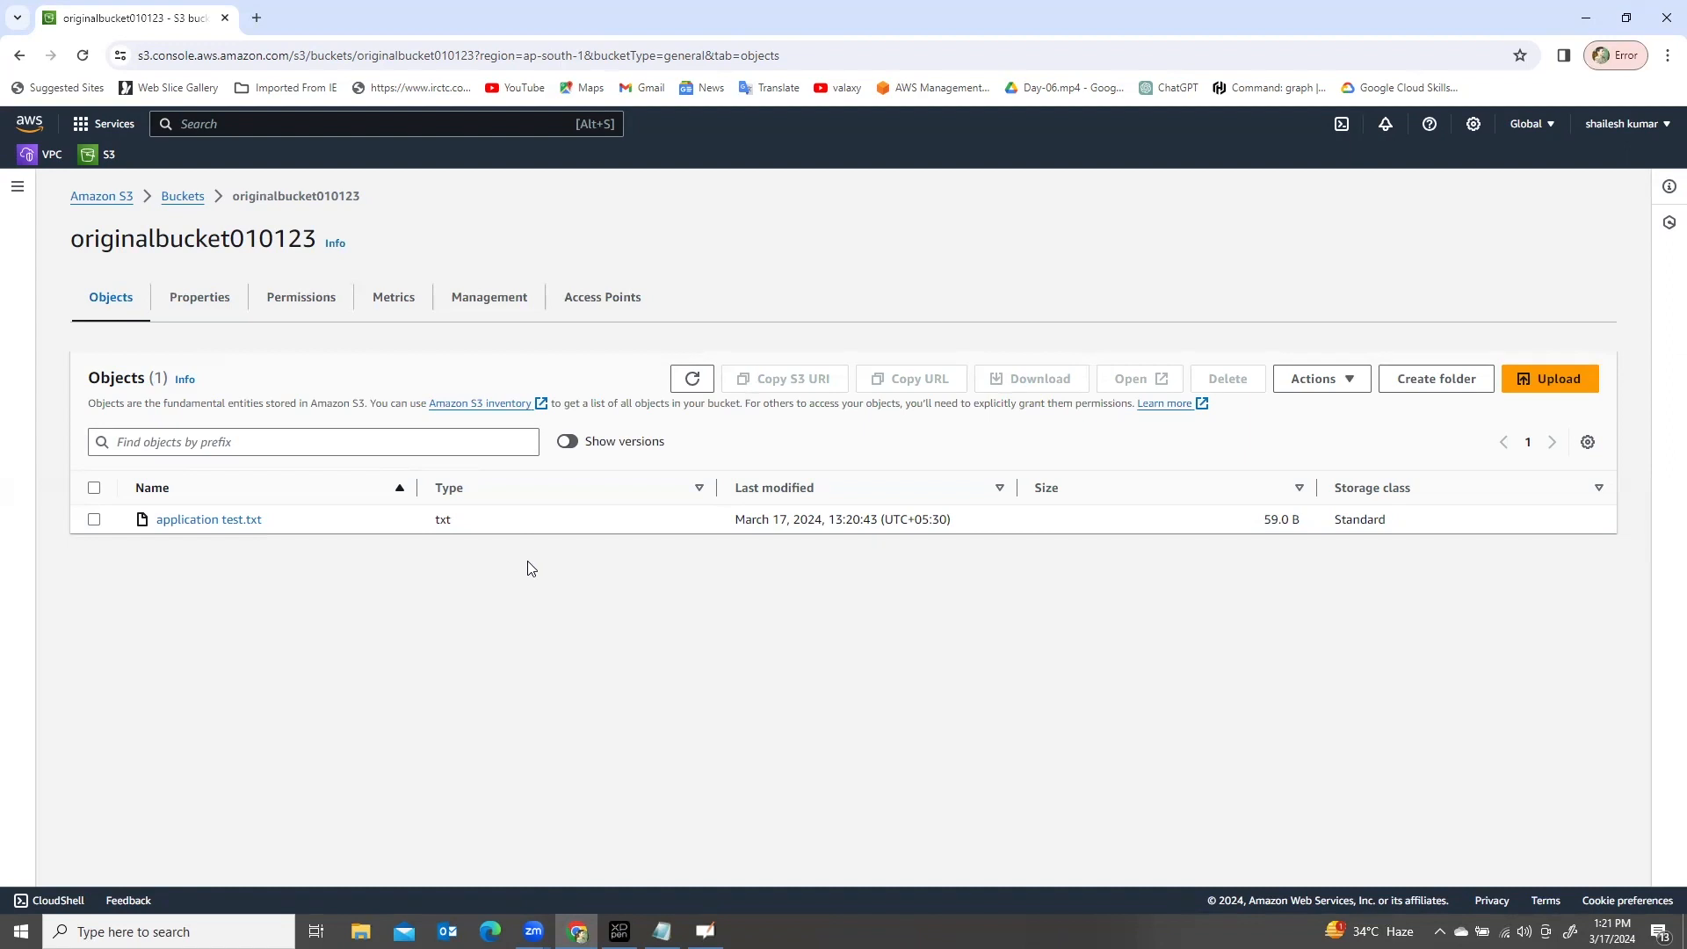
{"action": "left_click", "coordinate": [1556, 384]}
{"action": "left_click", "coordinate": [603, 422]}
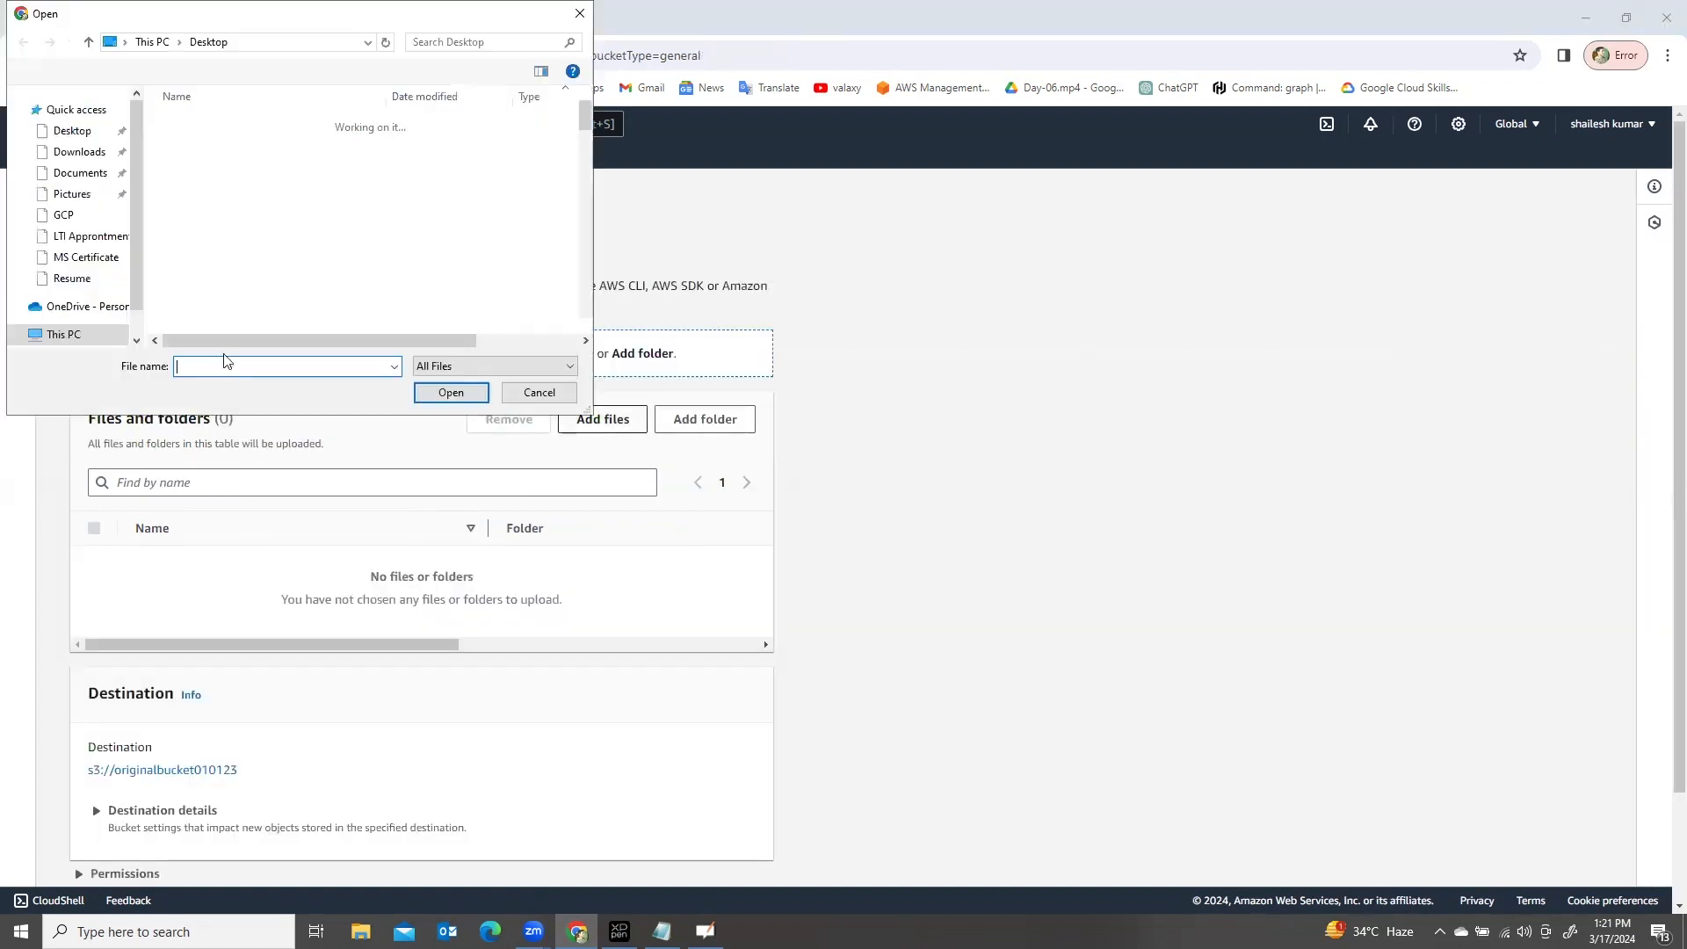
{"action": "scroll", "coordinate": [213, 272], "scroll_direction": "down", "scroll_amount": 5}
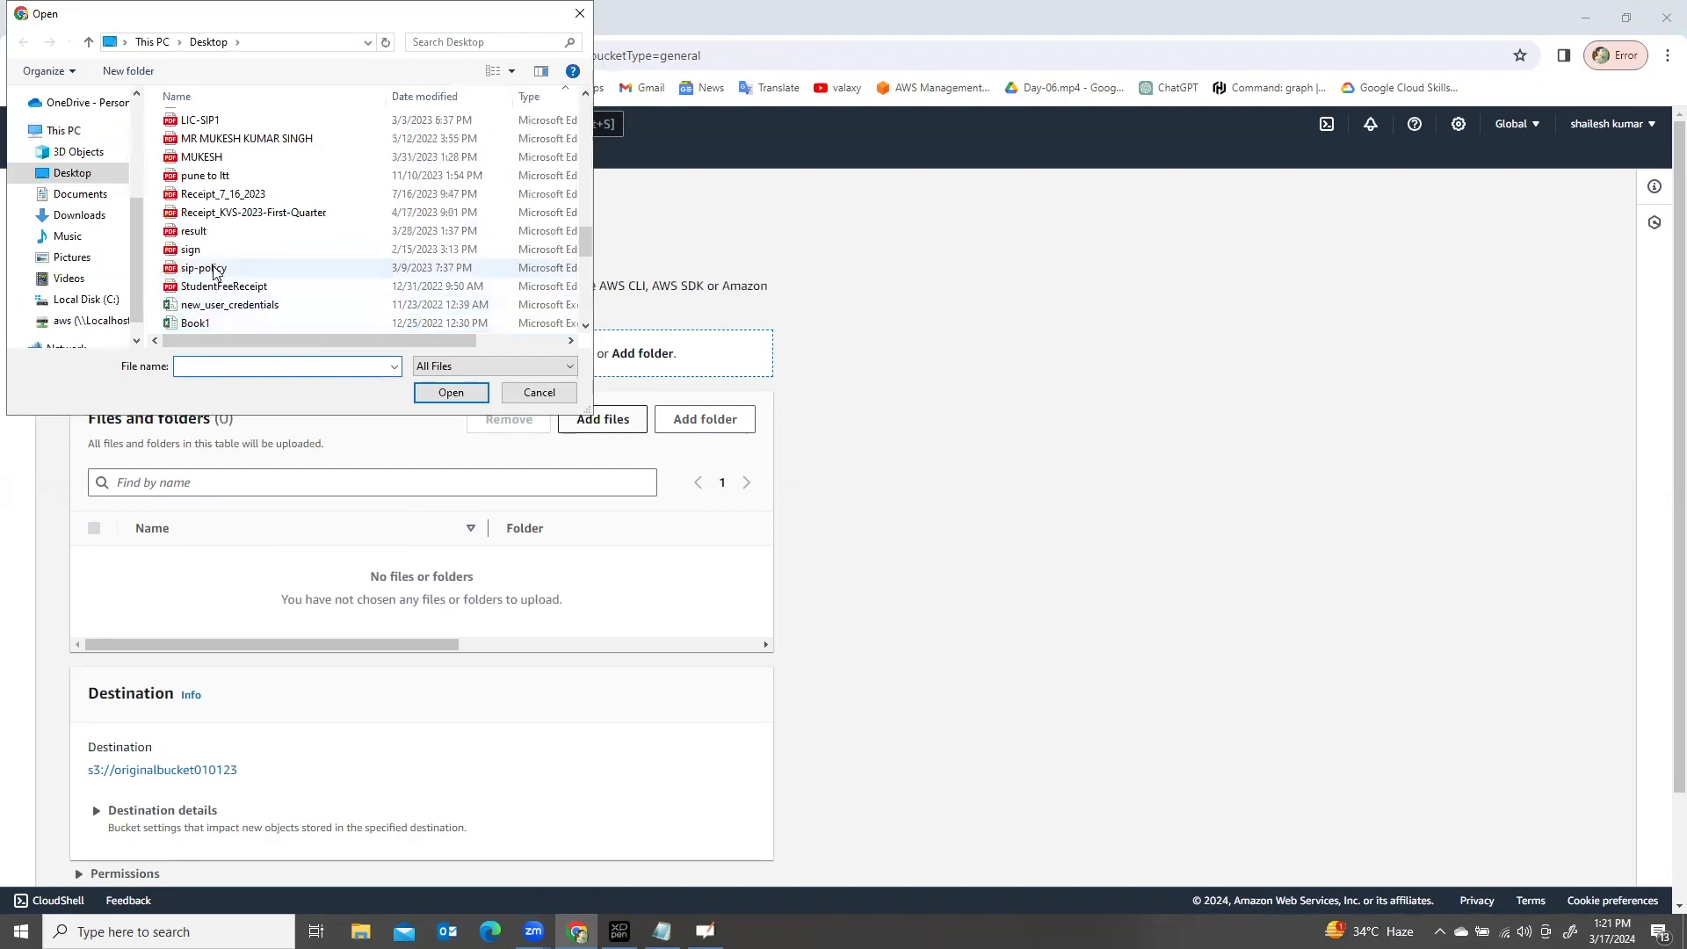
{"action": "left_click", "coordinate": [190, 250]}
{"action": "left_click", "coordinate": [451, 392]}
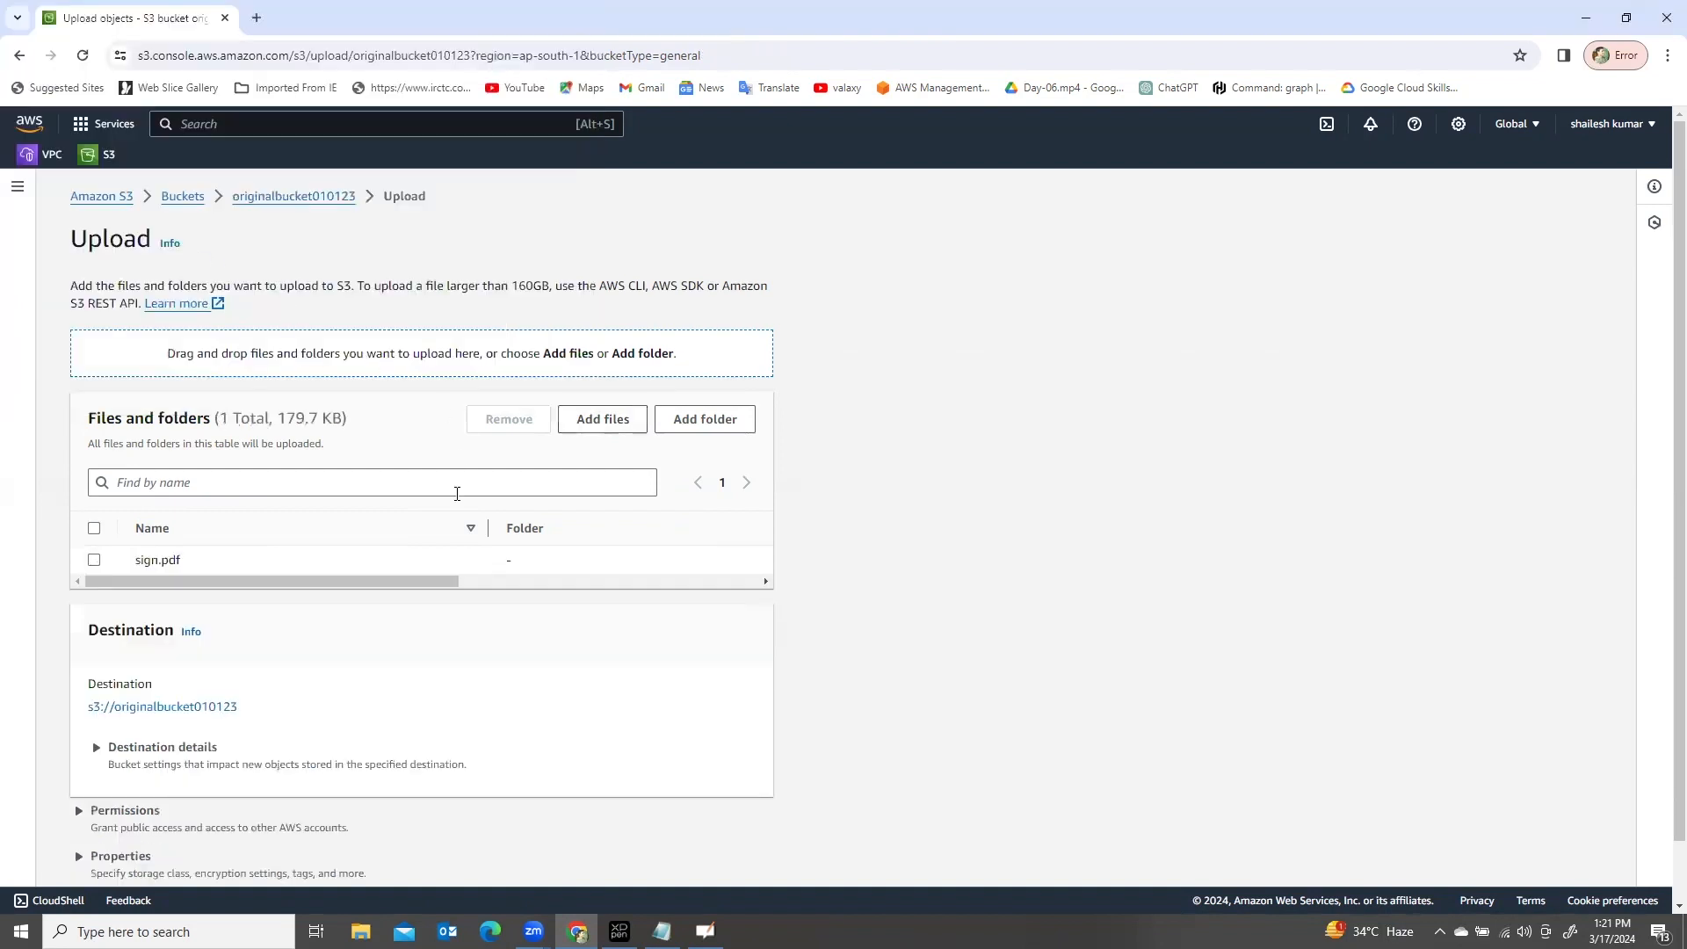
Step: Review the access permissions for sign.pdf and upload it to originalbucket010123 with the private ACL
{"action": "scroll", "coordinate": [704, 540], "scroll_direction": "down", "scroll_amount": 1}
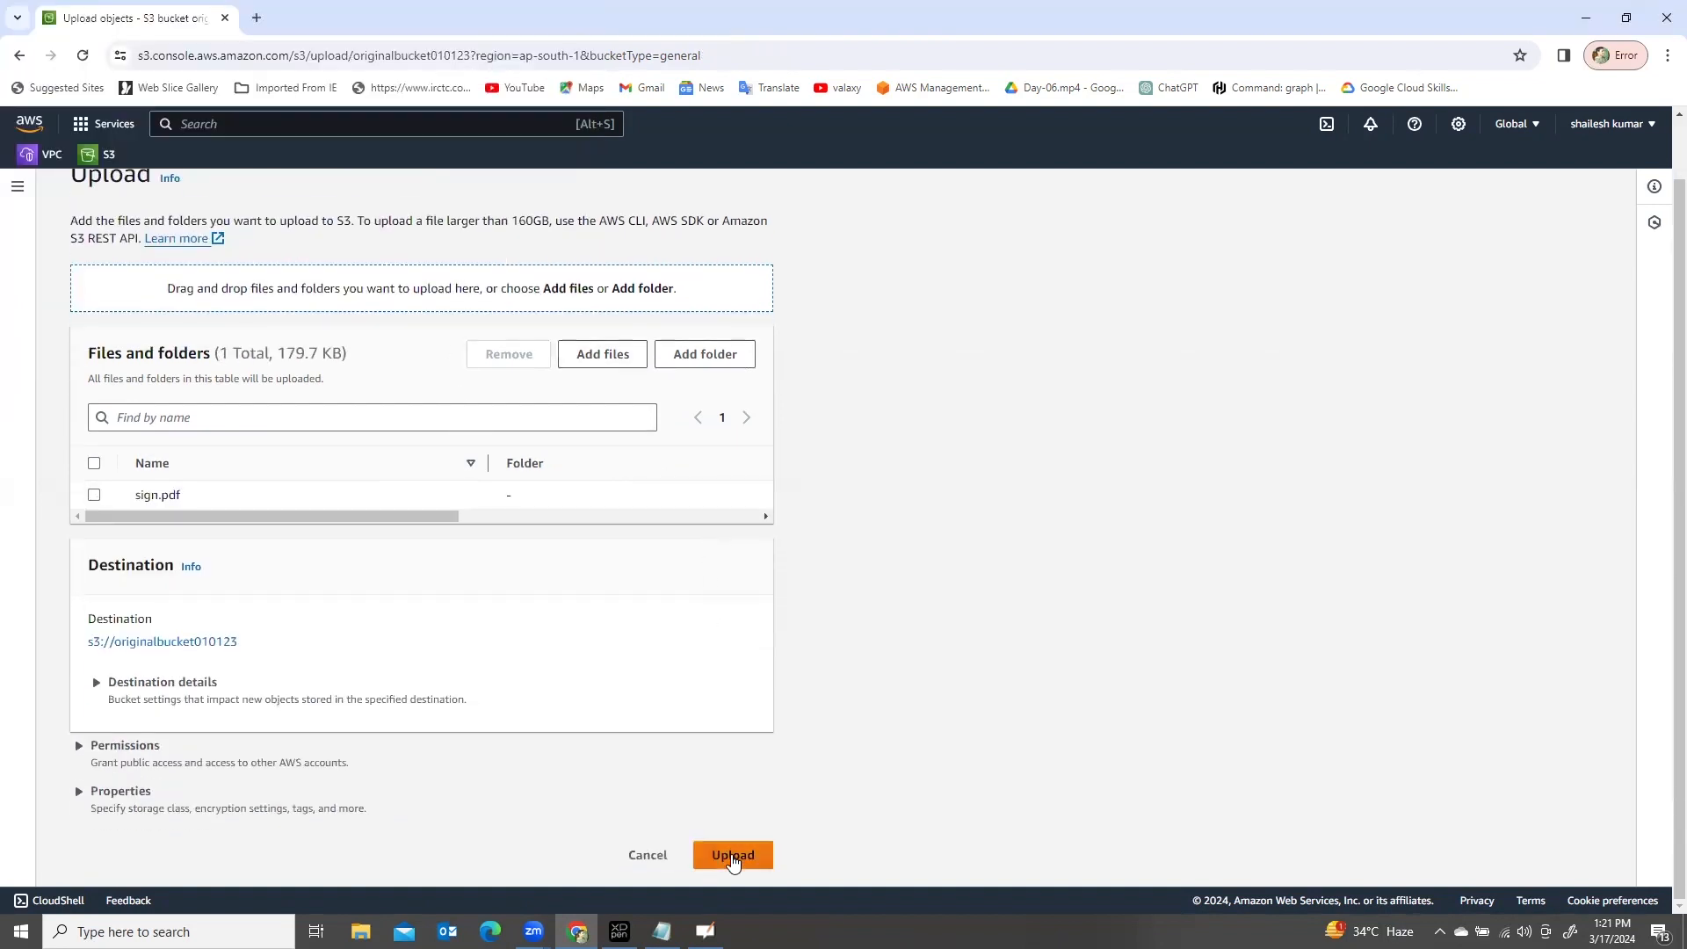
{"action": "left_click", "coordinate": [94, 495]}
{"action": "left_click", "coordinate": [88, 745]}
{"action": "scroll", "coordinate": [217, 754], "scroll_direction": "down", "scroll_amount": 4}
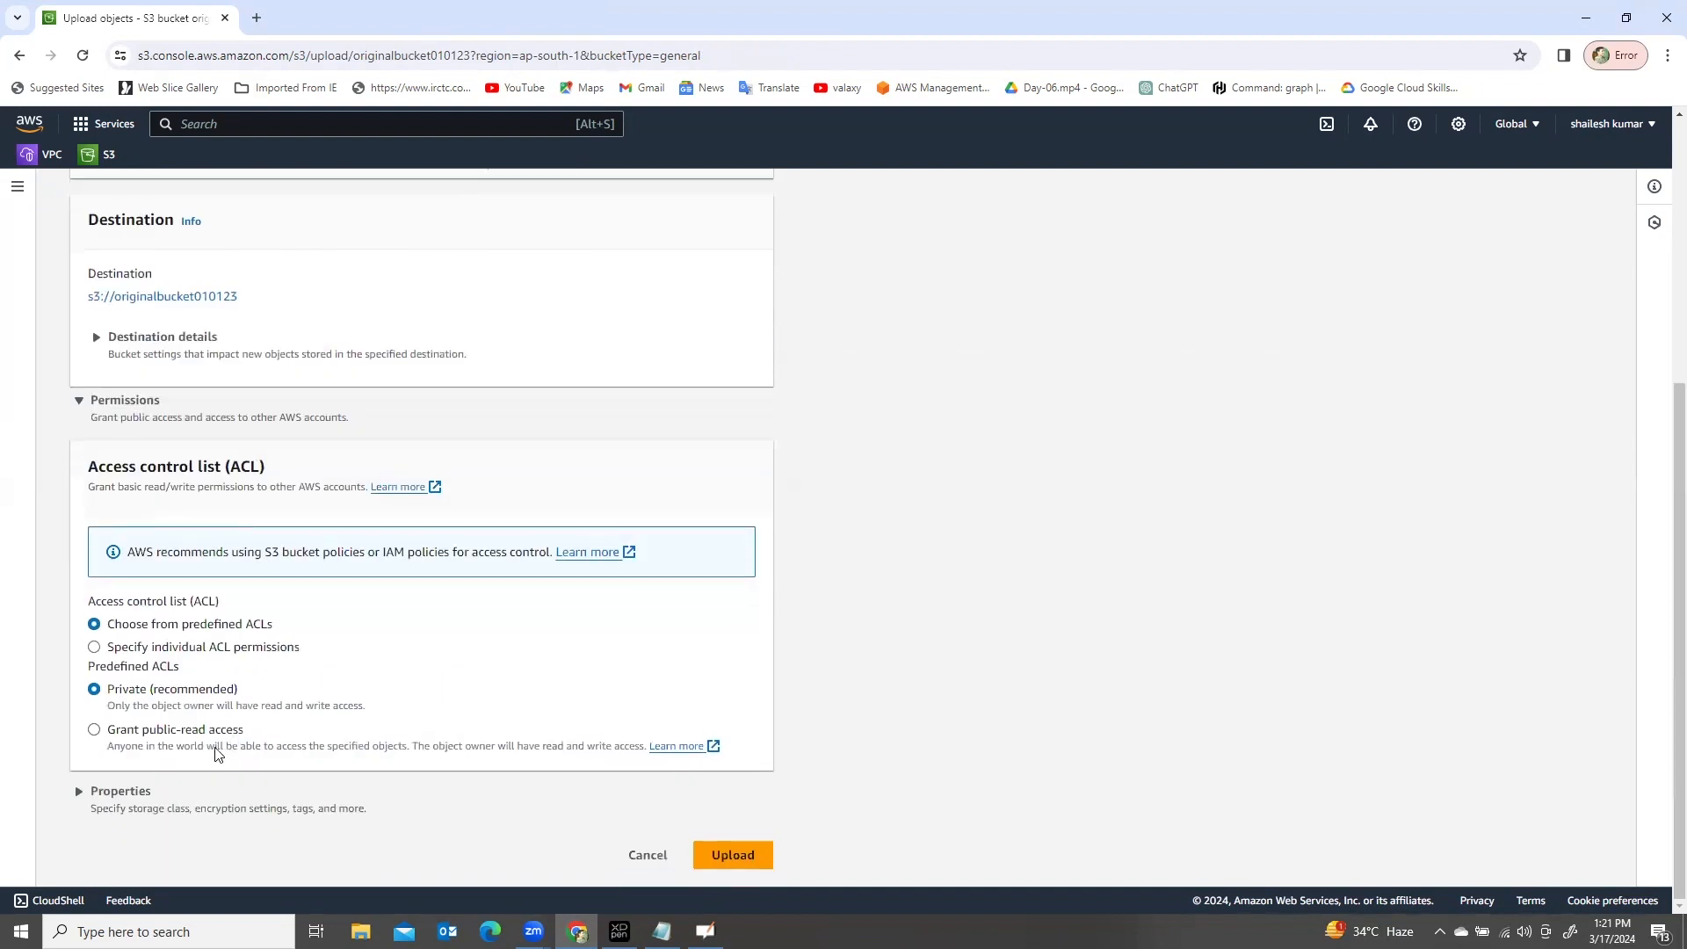
{"action": "left_click", "coordinate": [734, 857]}
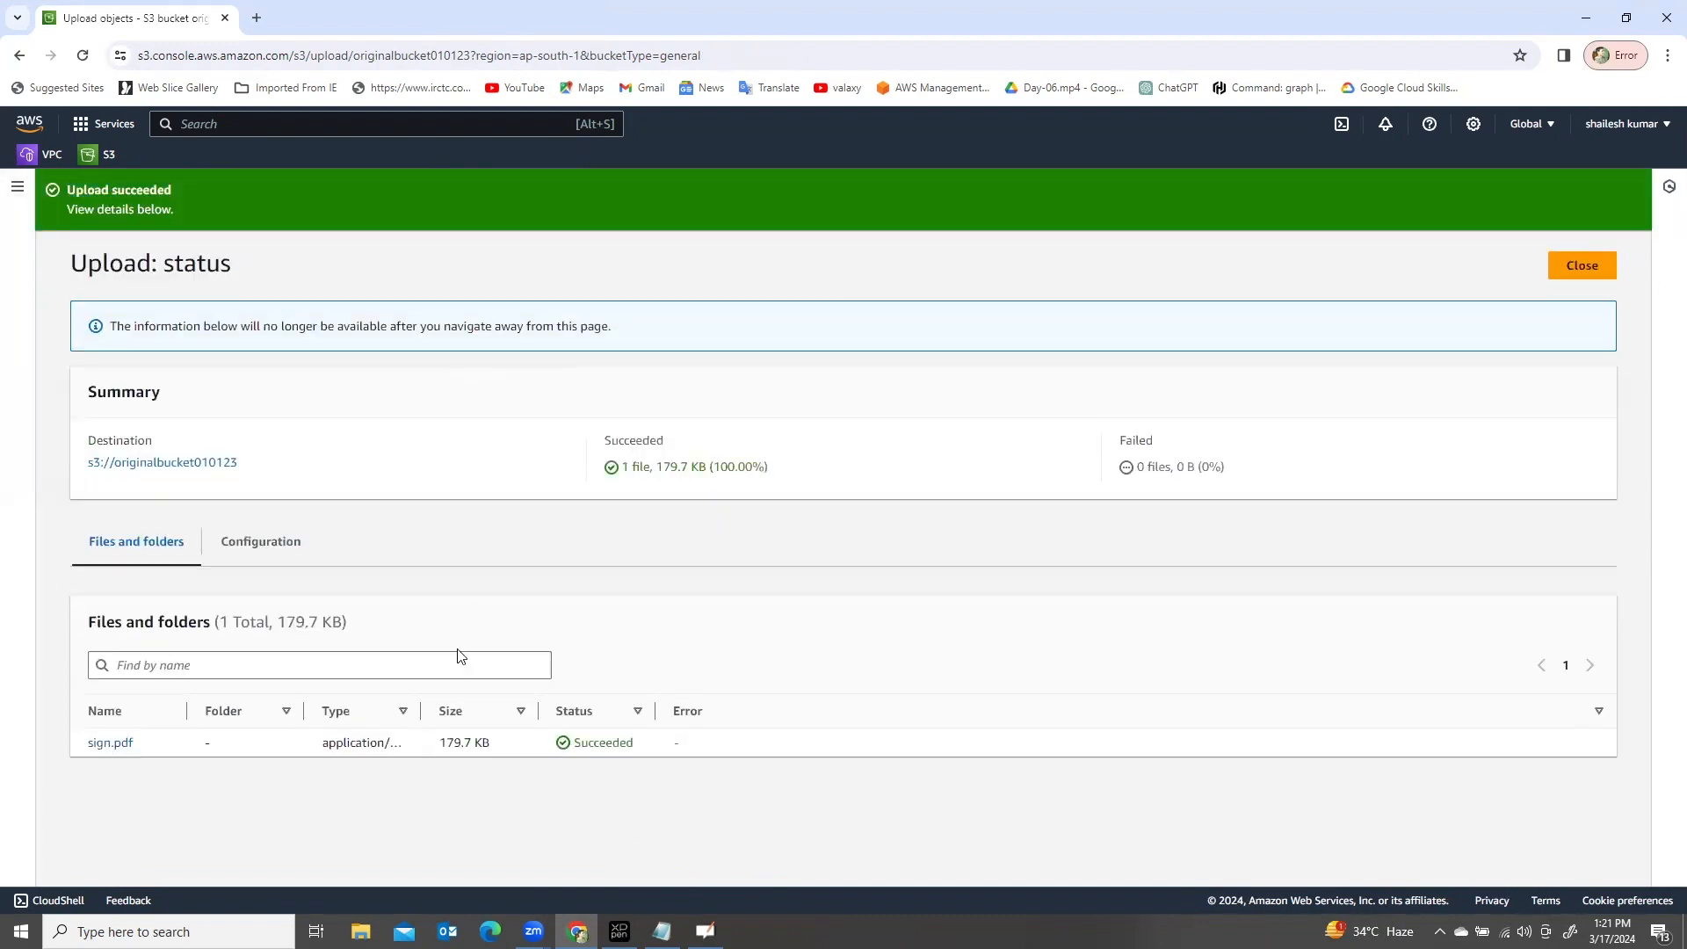
{"action": "left_click", "coordinate": [1582, 266]}
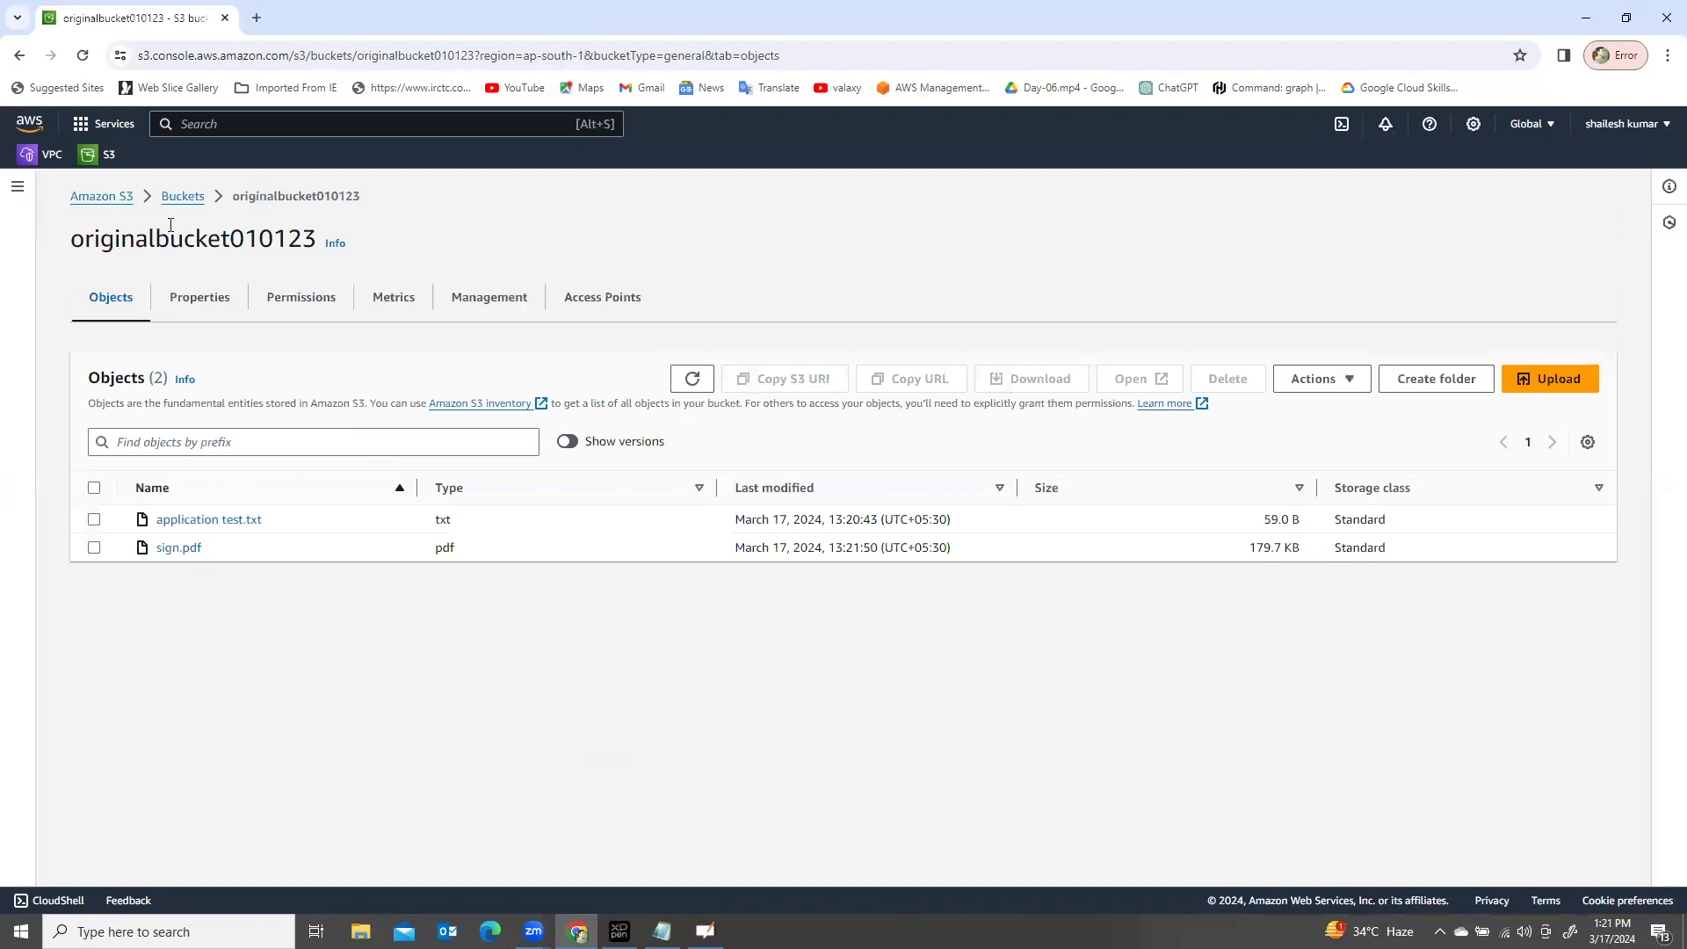
Step: Check the refreshed object list of duplicatebucket010123 for a replicated copy of sign.pdf
{"action": "left_click_drag", "start_coordinate": [69, 239], "coordinate": [323, 248]}
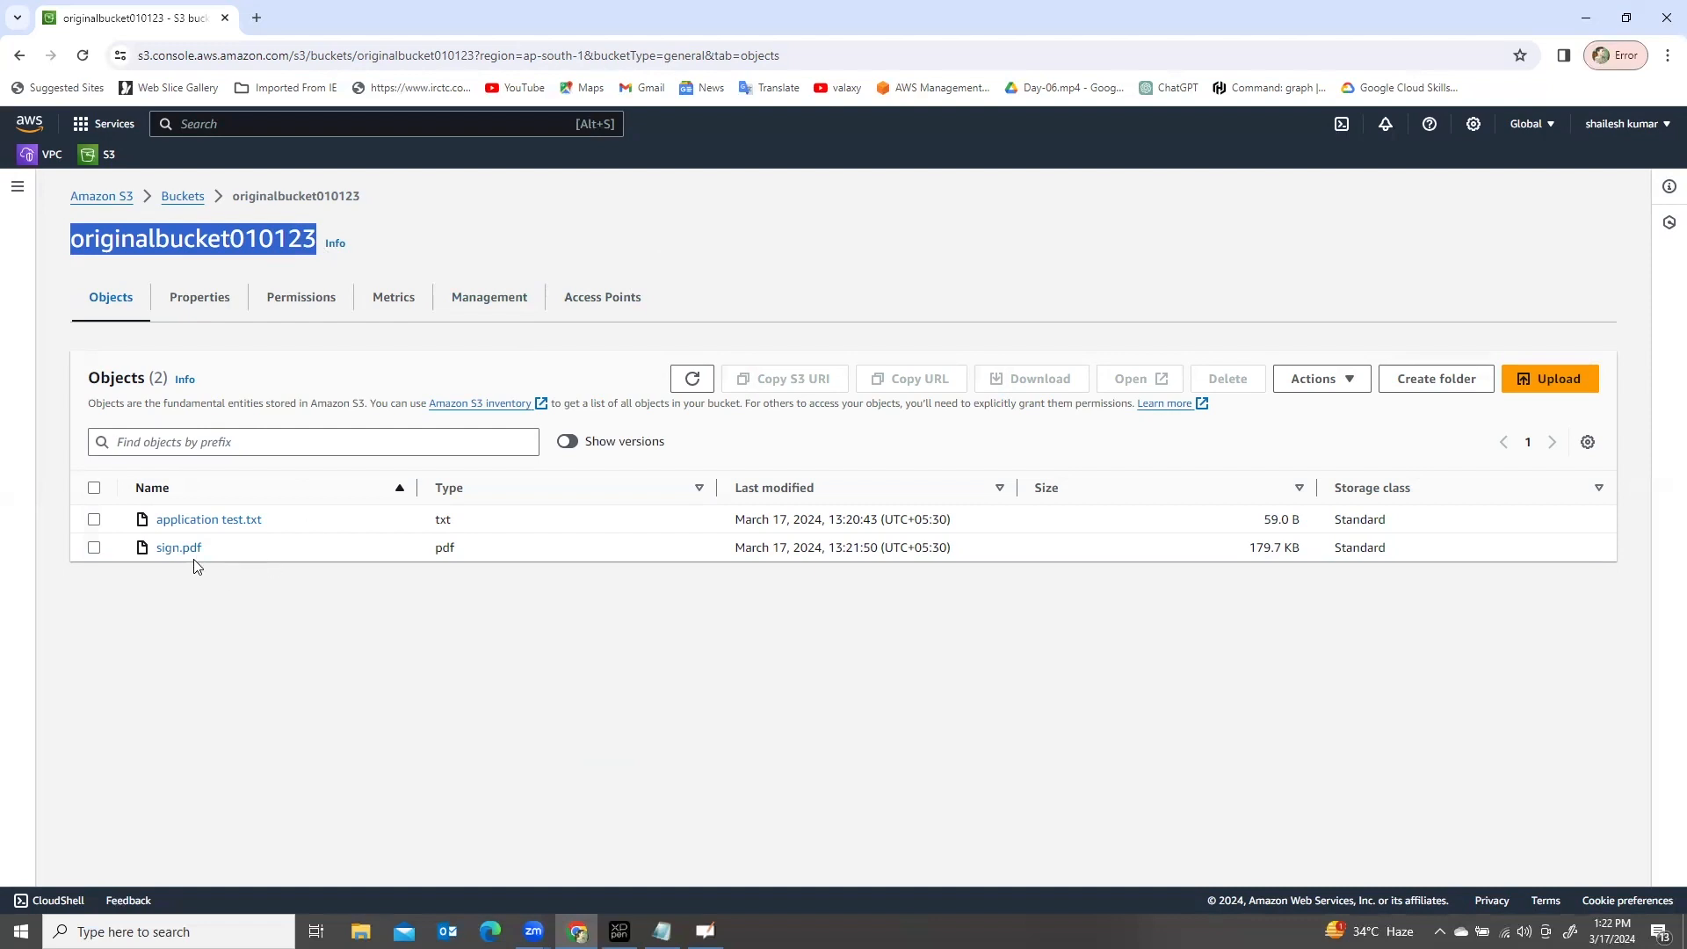
{"action": "left_click", "coordinate": [182, 197]}
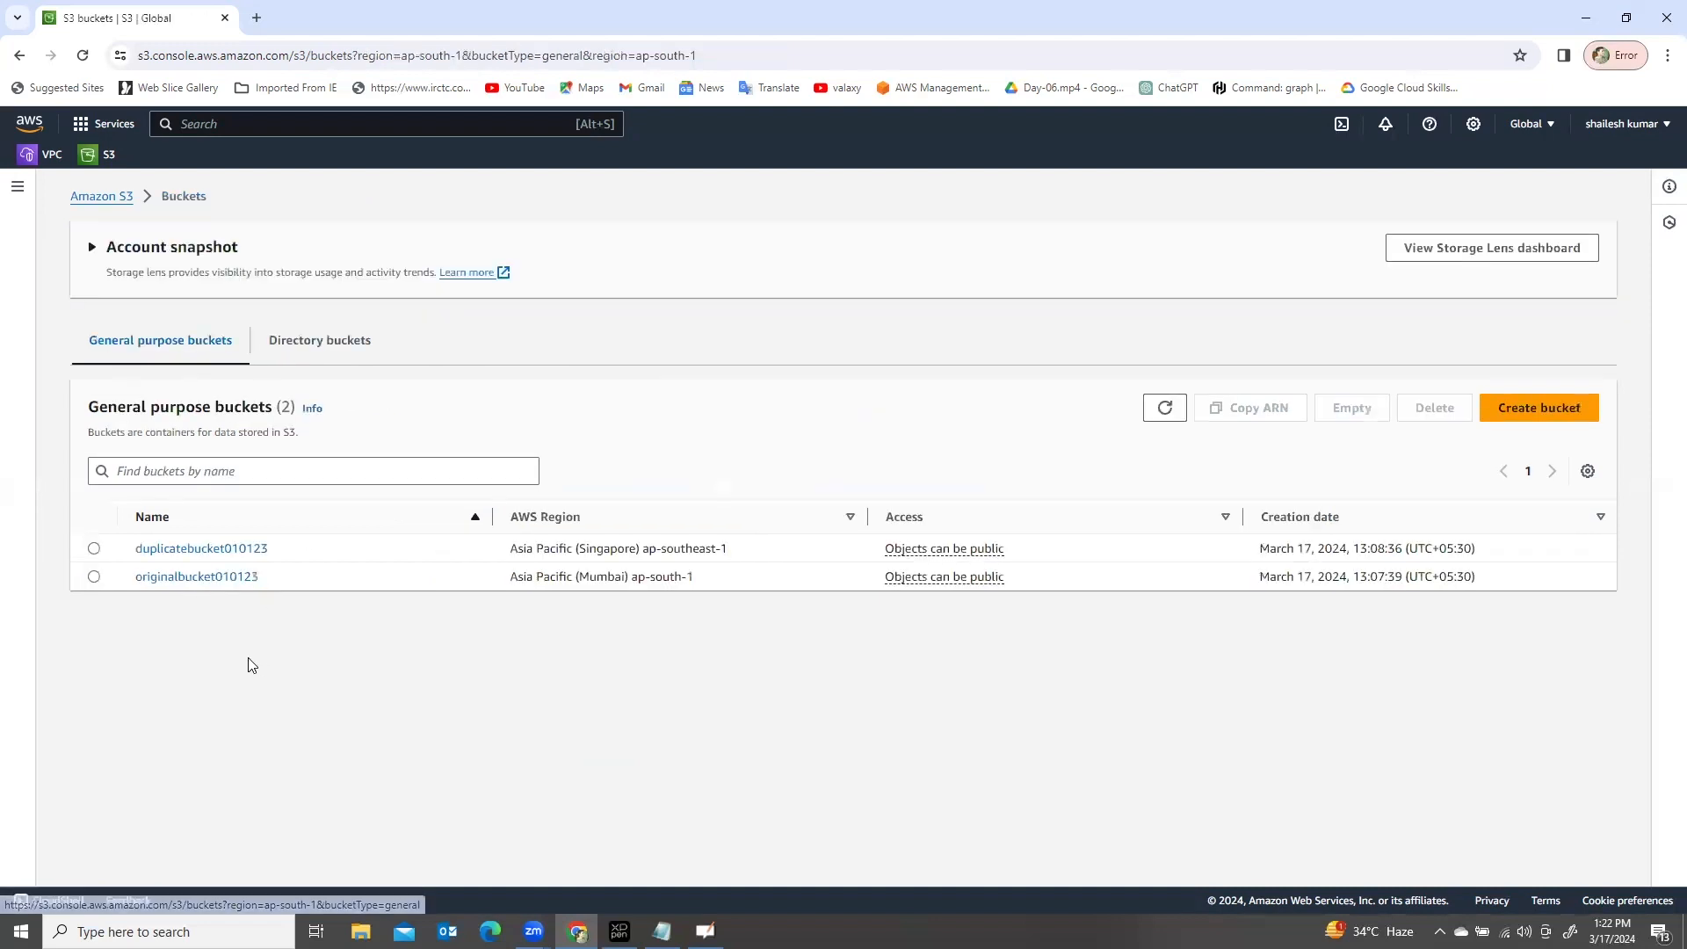
{"action": "left_click", "coordinate": [201, 549]}
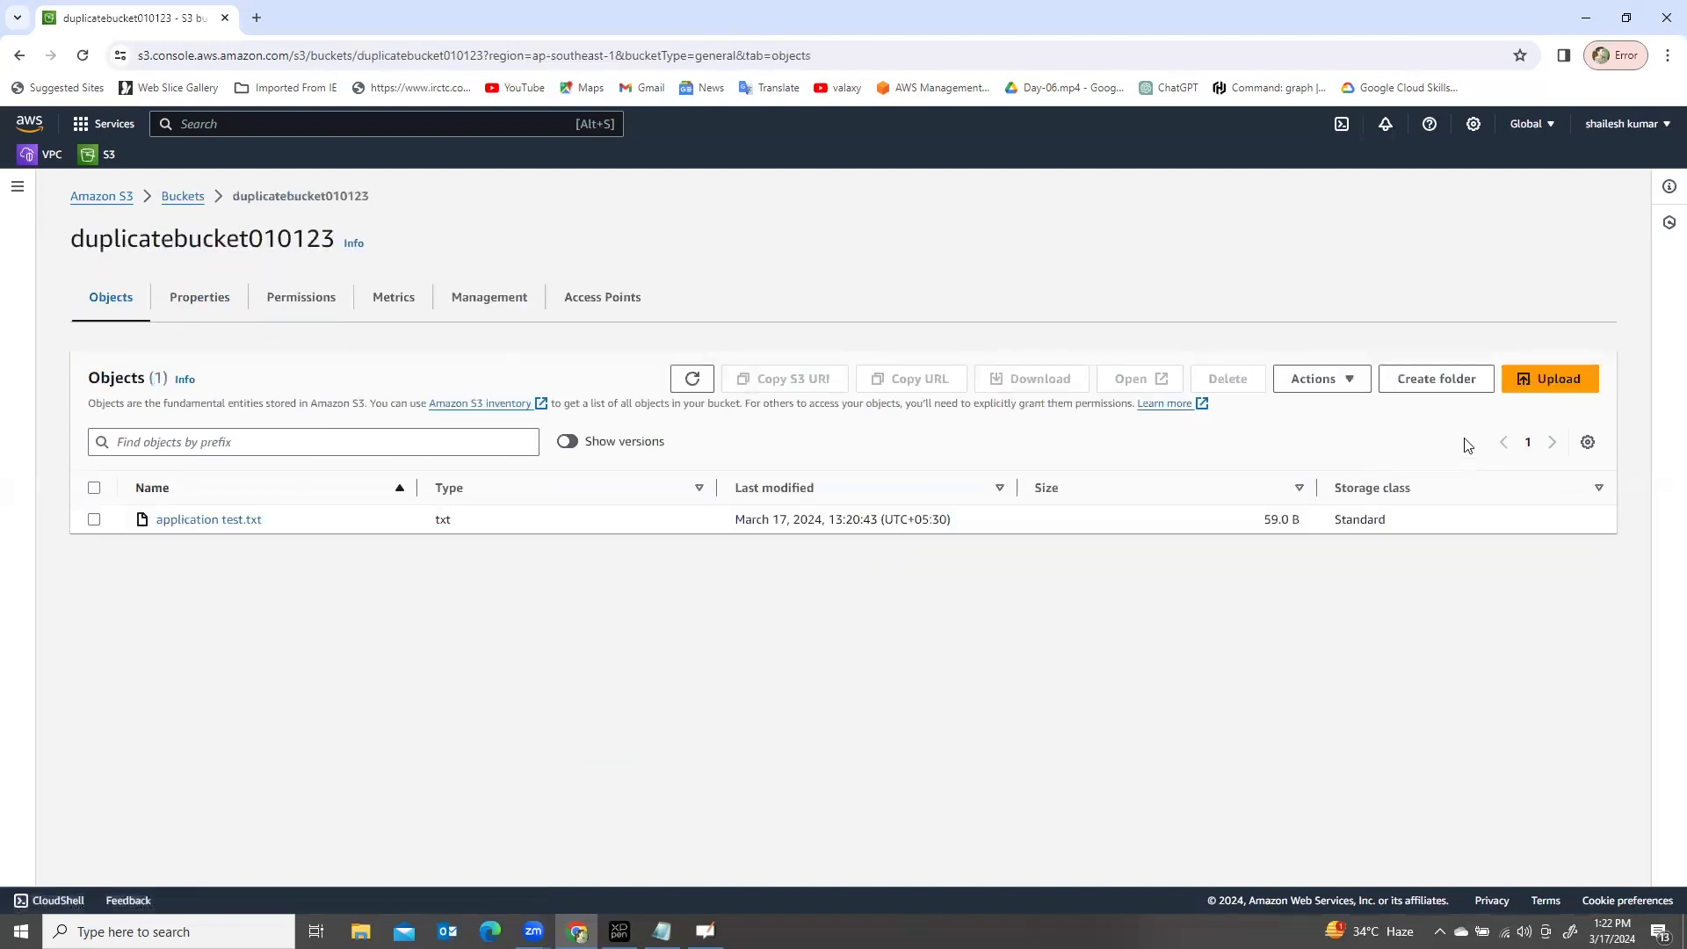
{"action": "left_click", "coordinate": [693, 384]}
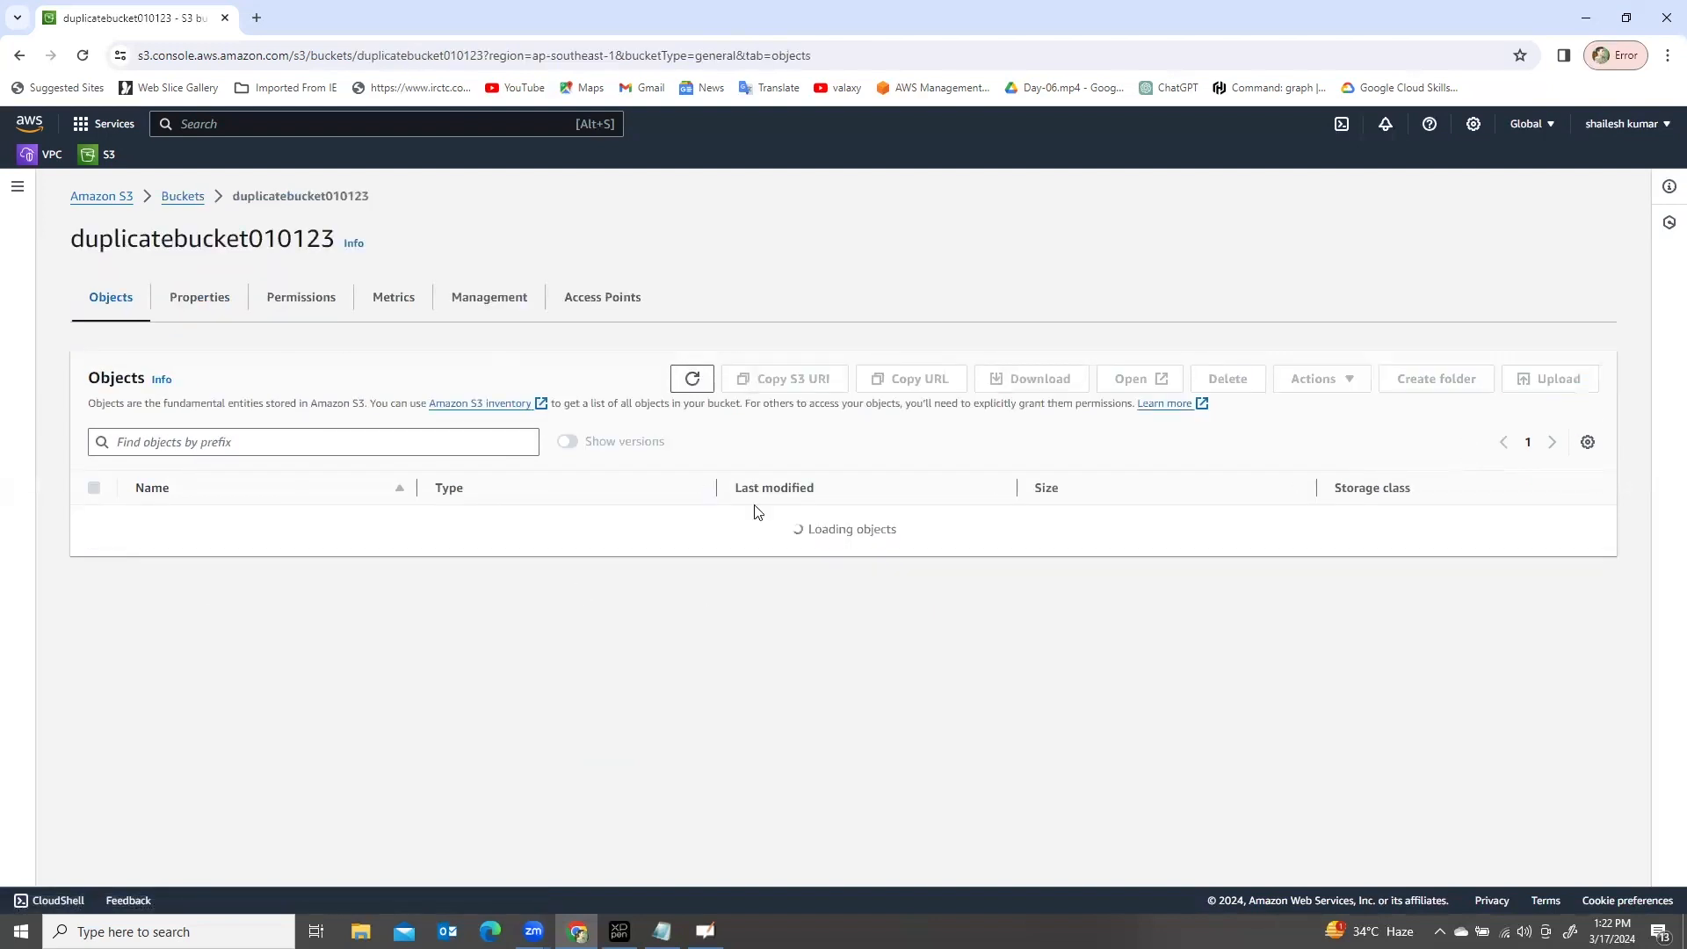
{"action": "left_click", "coordinate": [690, 385]}
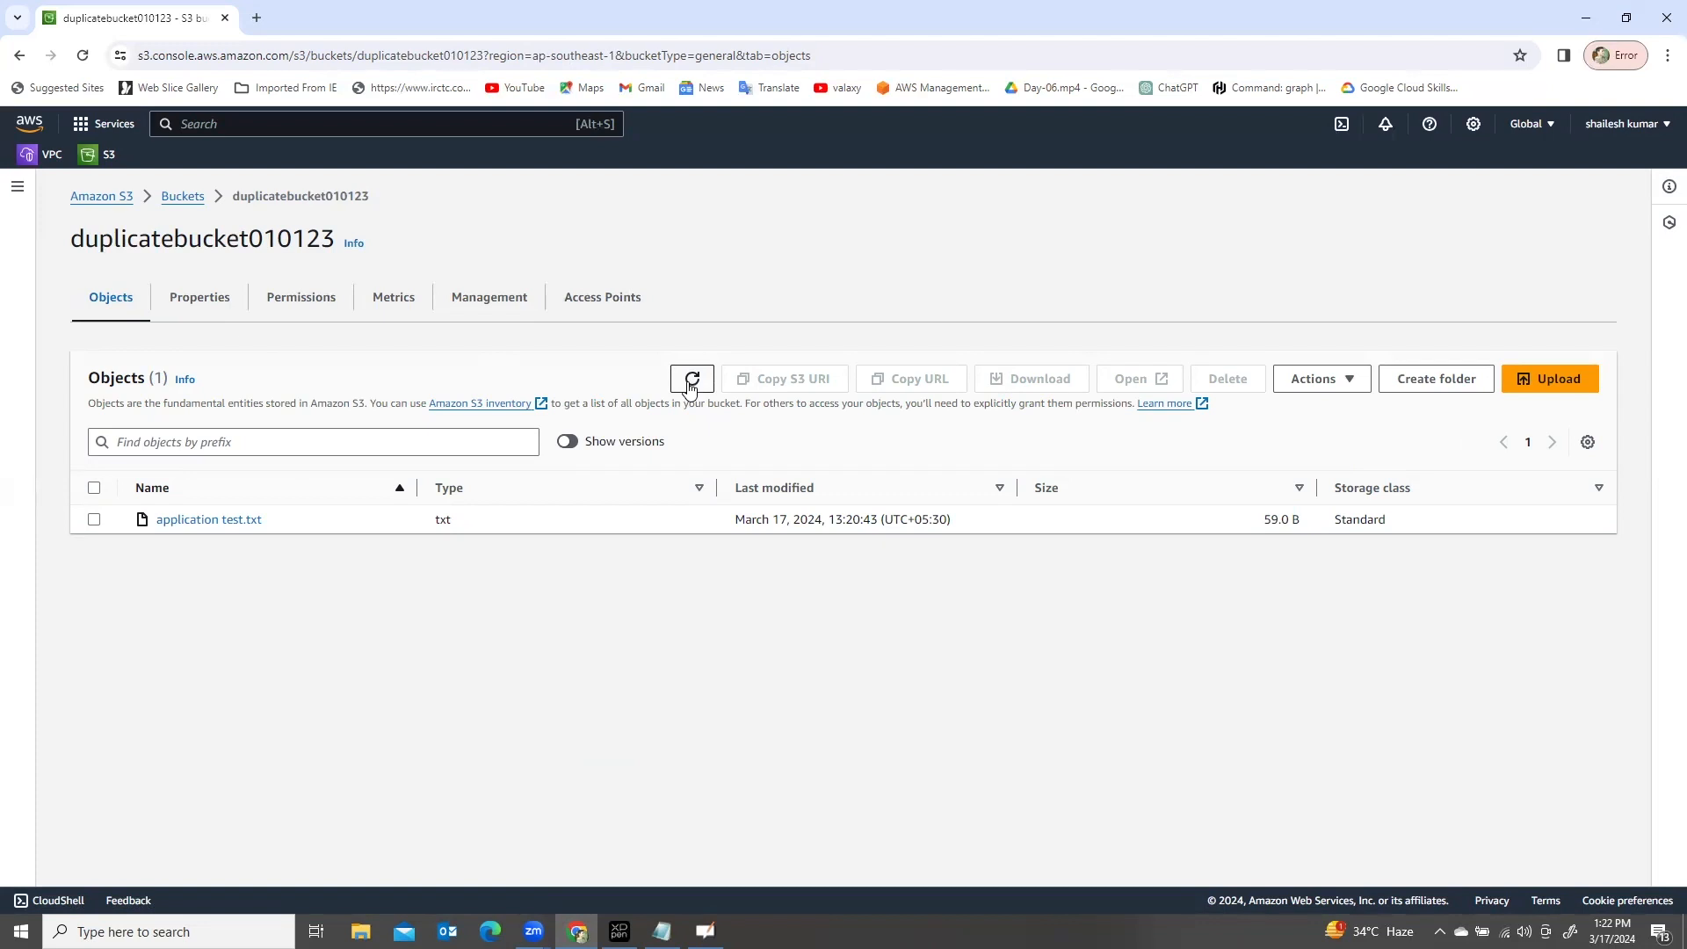
{"action": "left_click", "coordinate": [692, 384]}
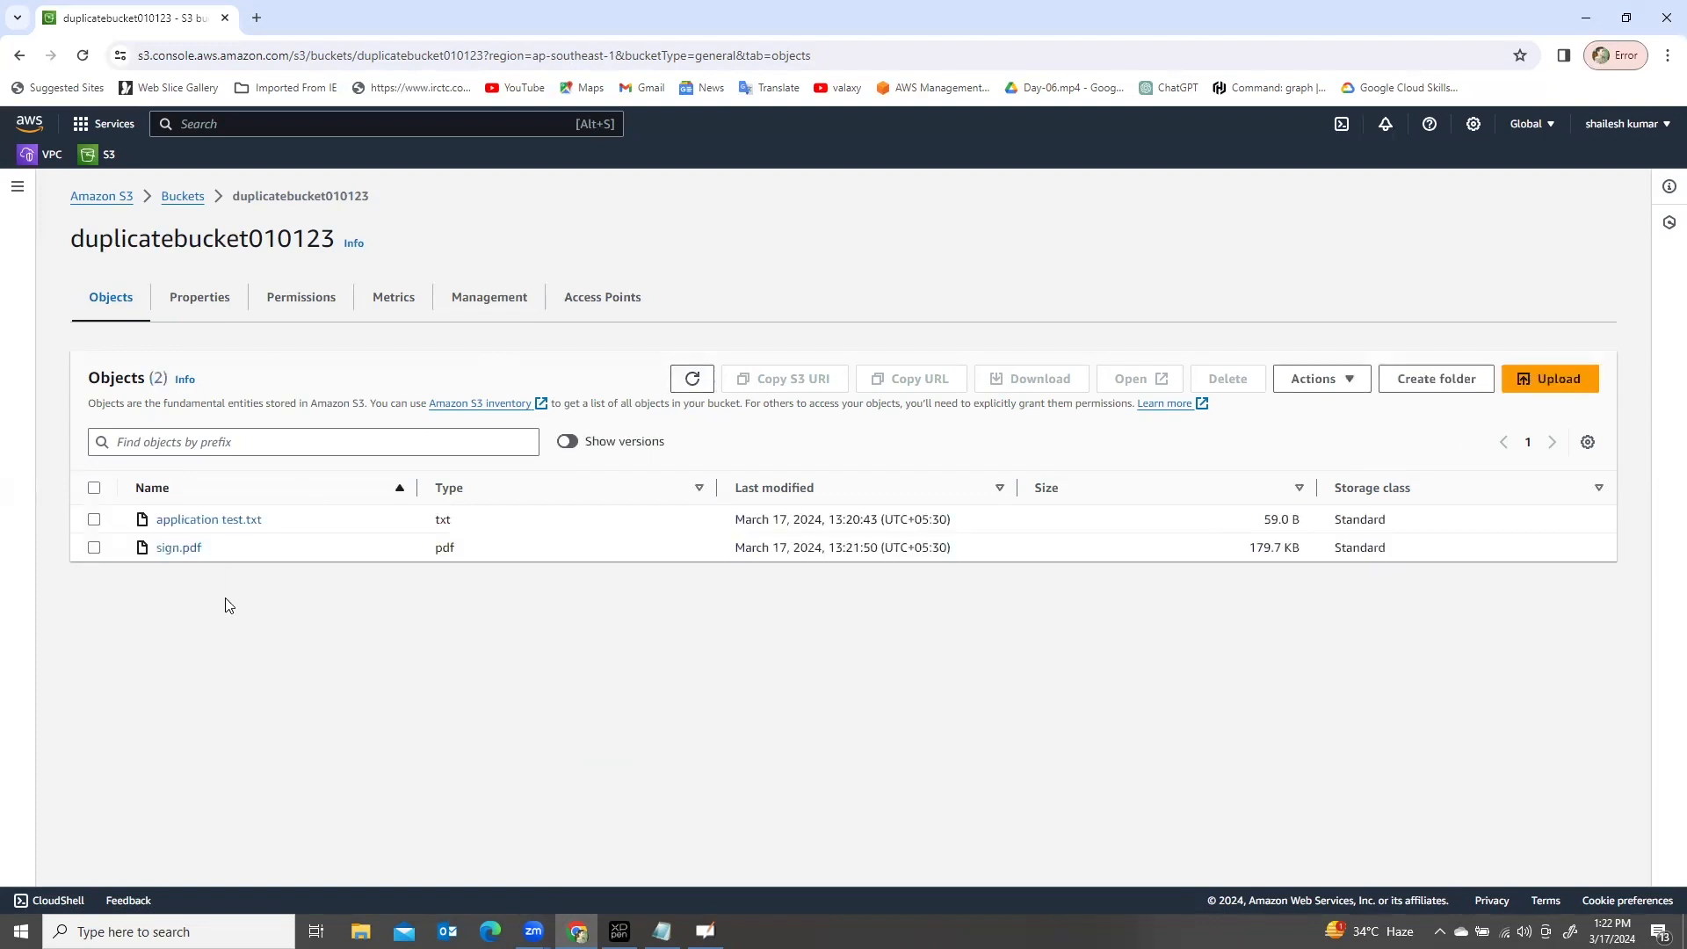
{"action": "left_click_drag", "start_coordinate": [276, 554], "coordinate": [111, 545]}
{"action": "left_click", "coordinate": [183, 196]}
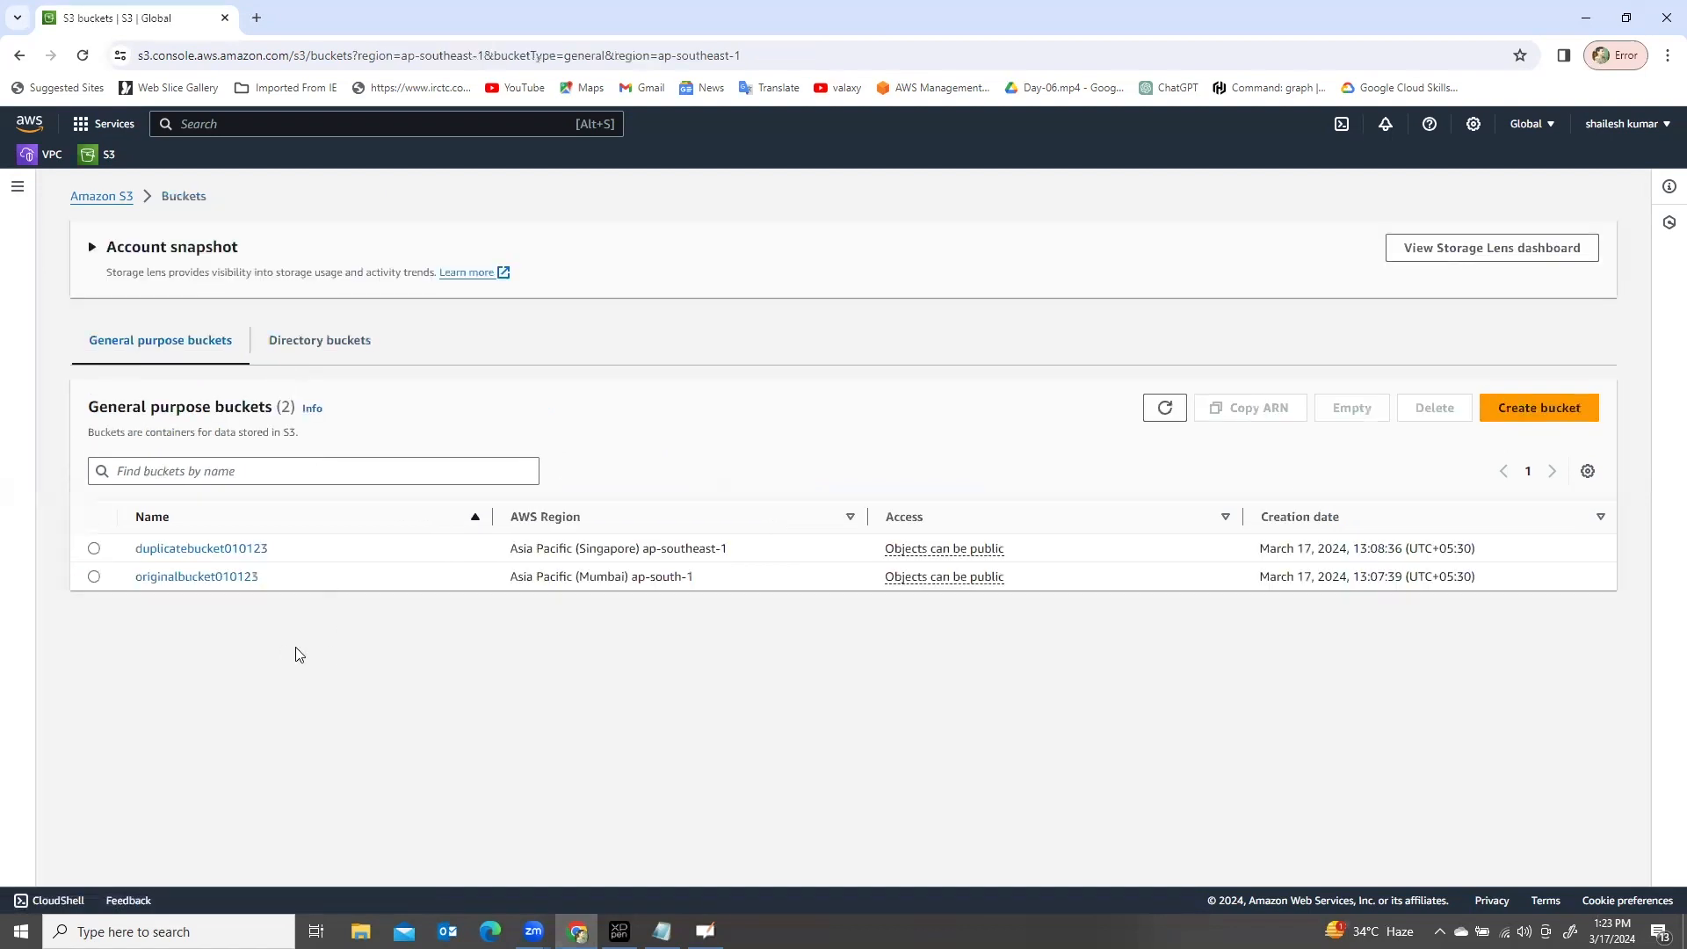
{"action": "left_click", "coordinate": [92, 579]}
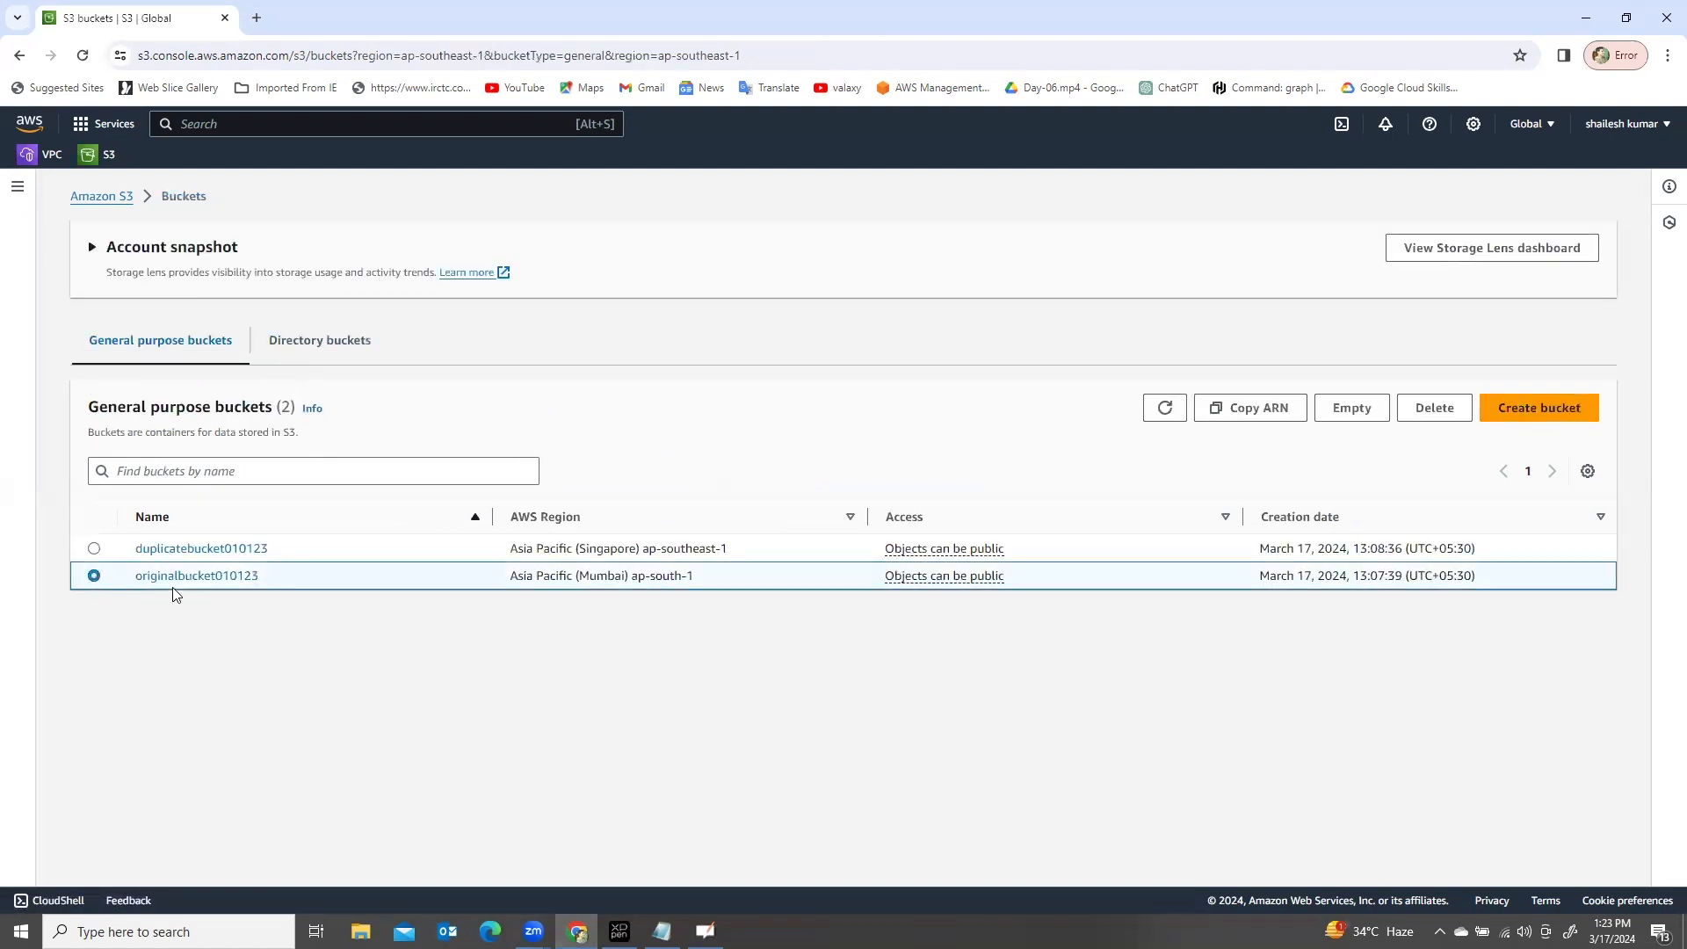
{"action": "left_click", "coordinate": [183, 580]}
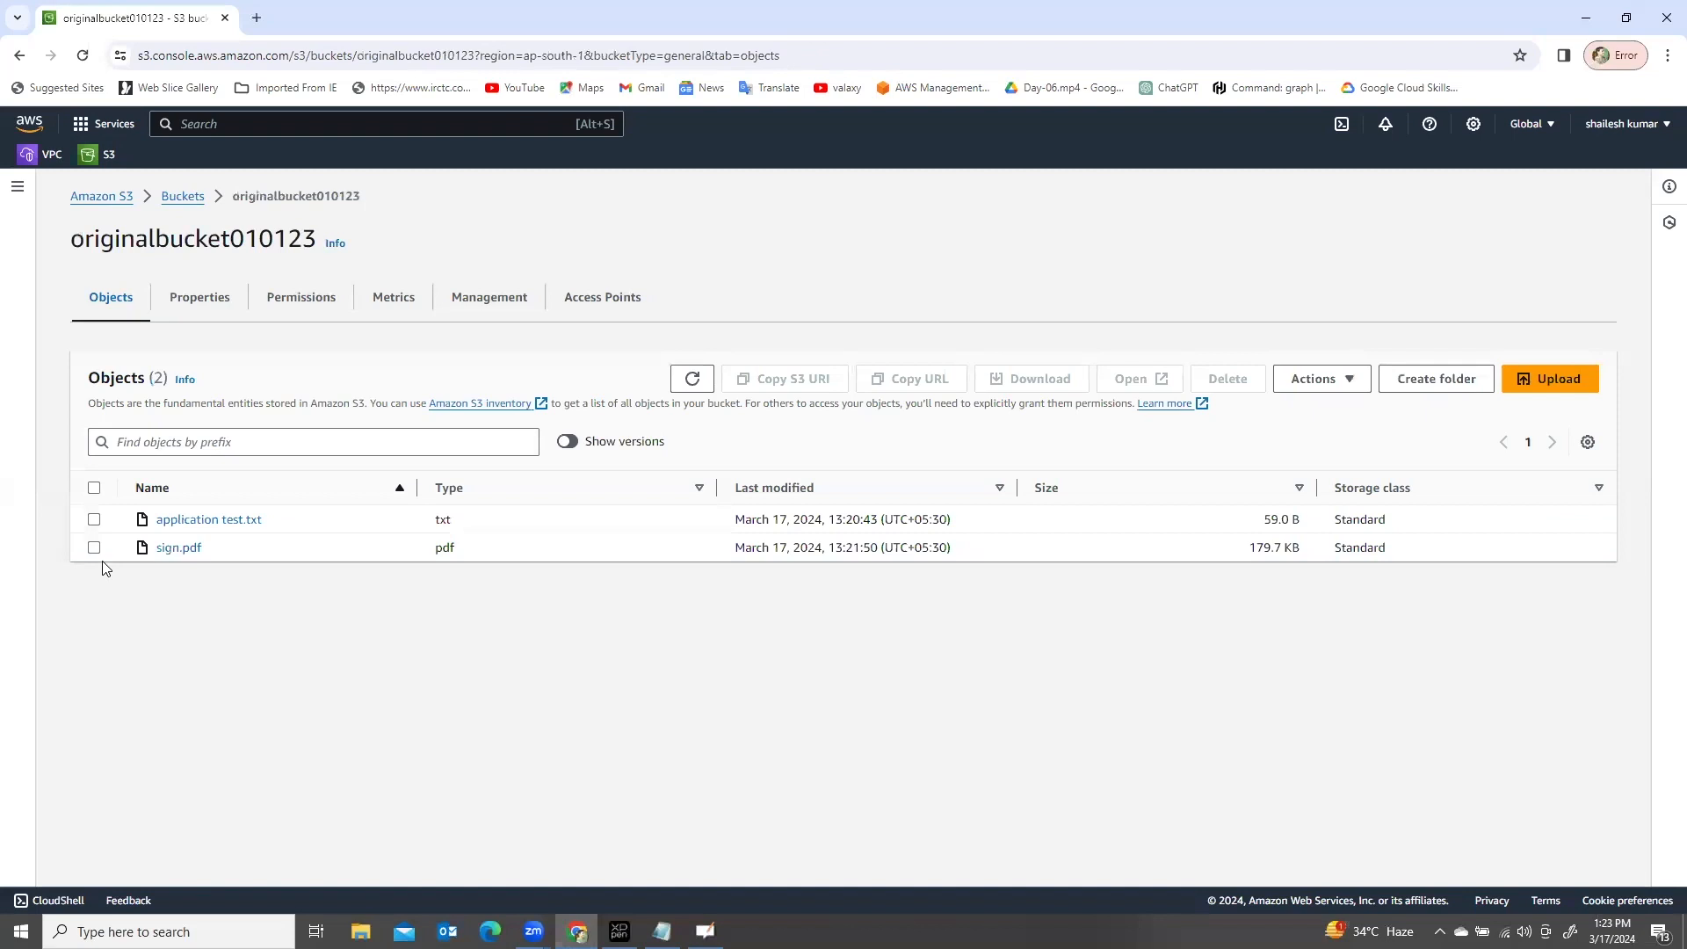
{"action": "left_click", "coordinate": [94, 488]}
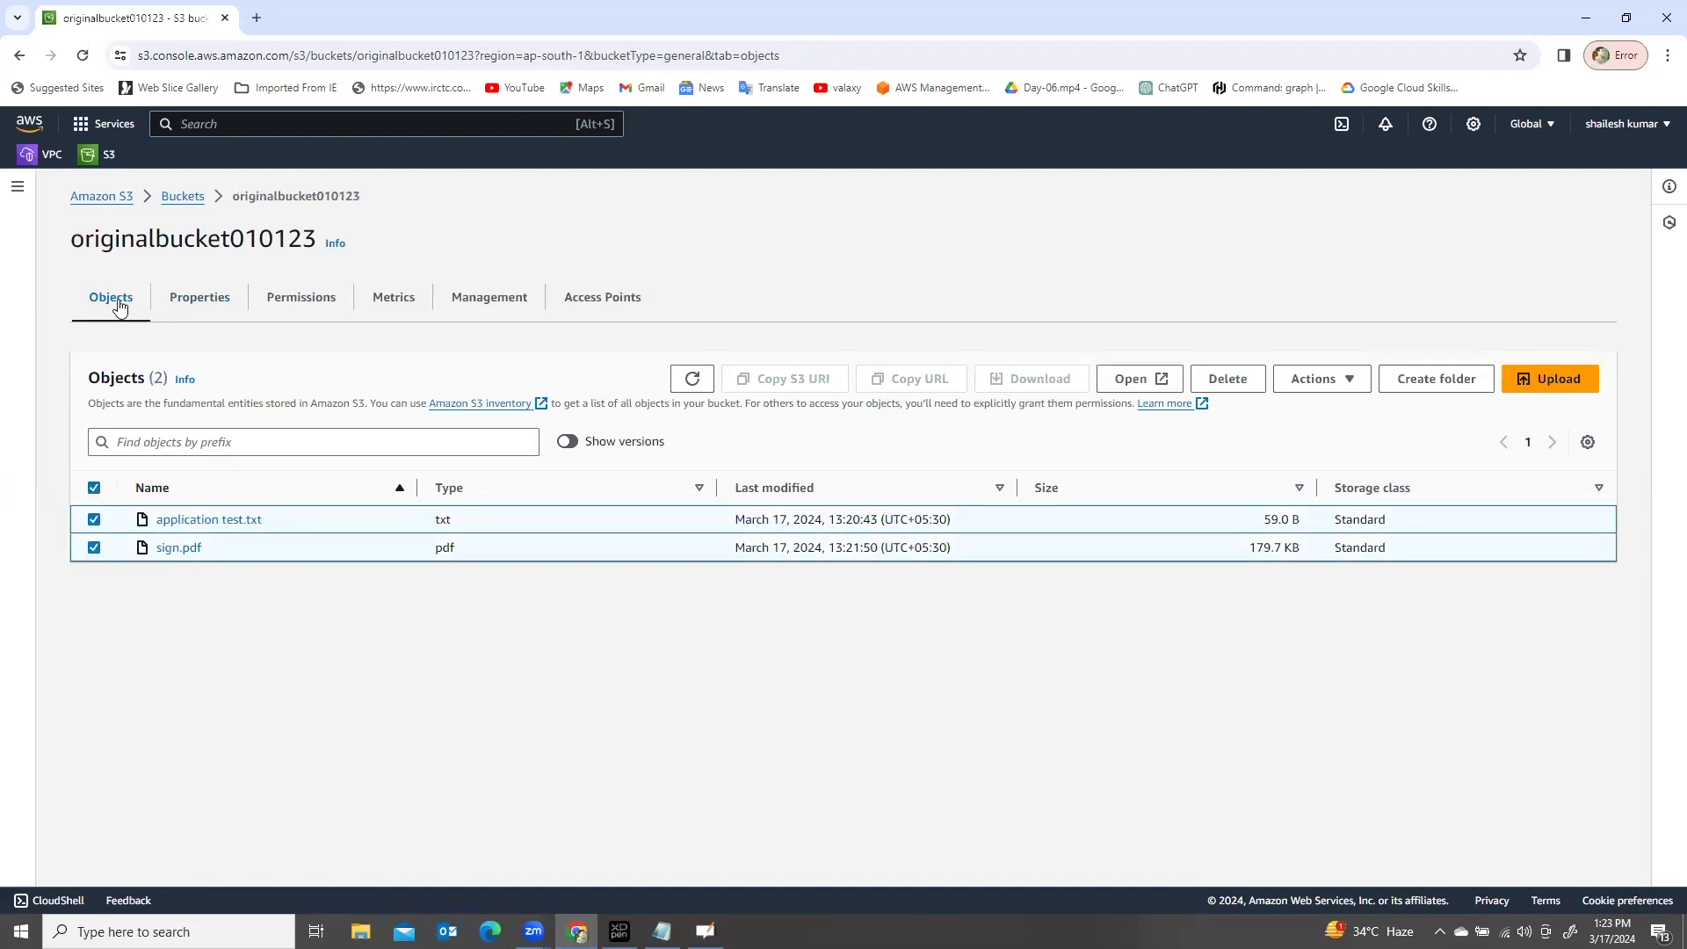
{"action": "left_click", "coordinate": [200, 304]}
{"action": "left_click", "coordinate": [183, 199]}
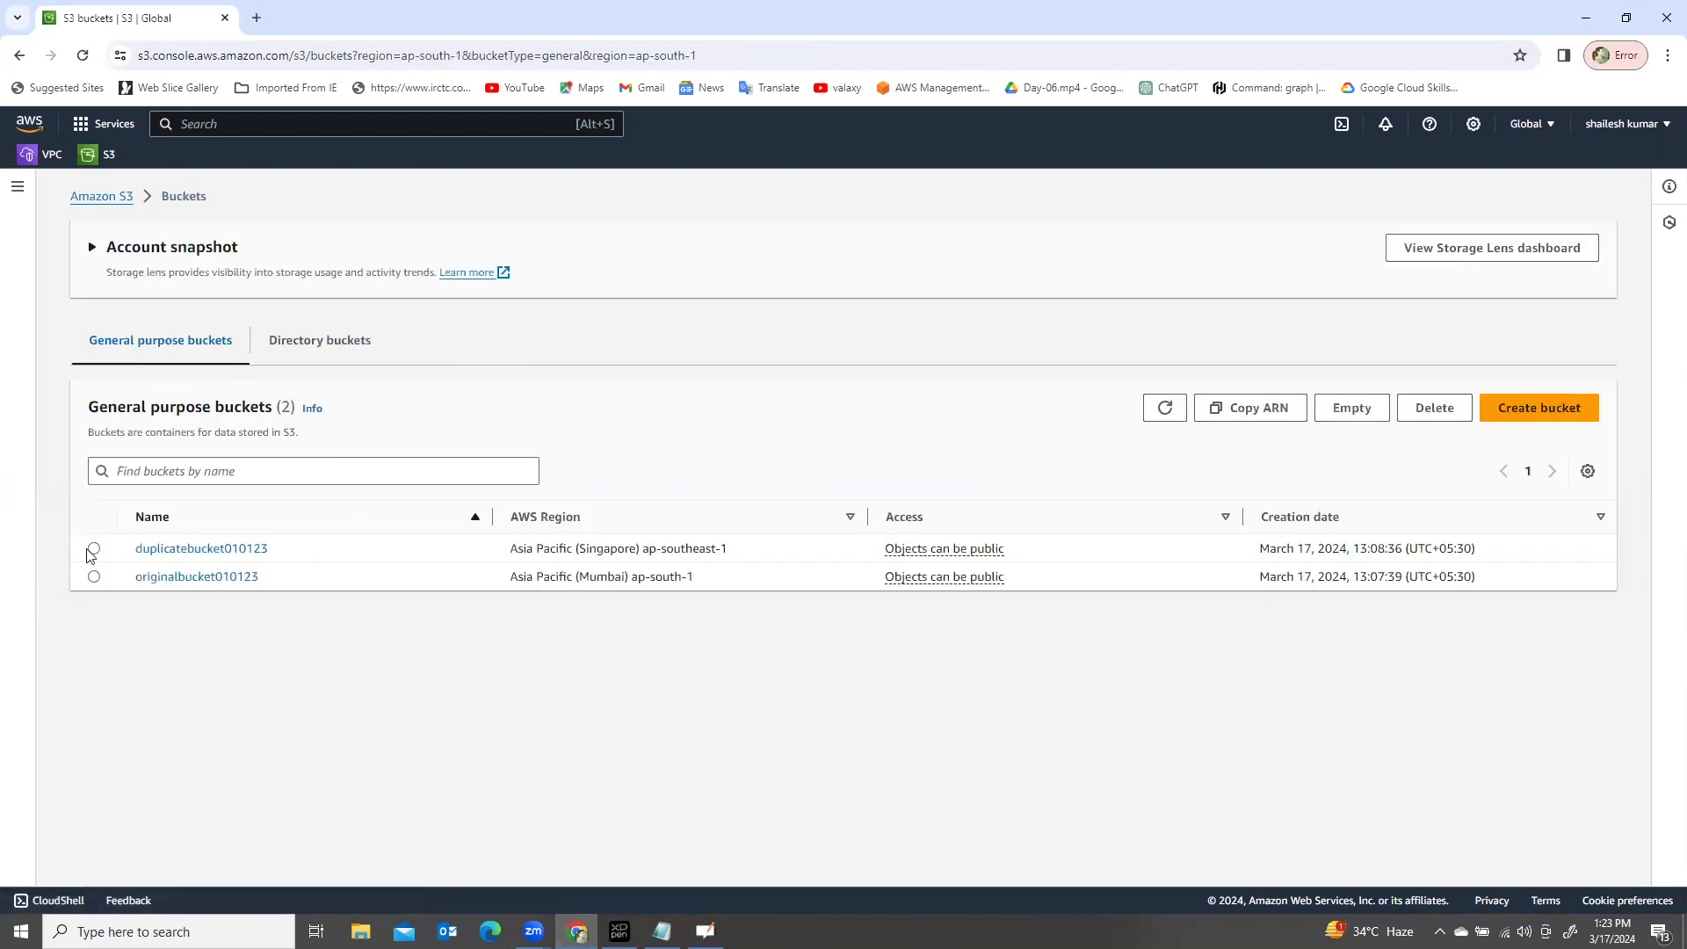
Step: Delete application test.txt and sign.pdf from originalbucket010123, confirming with the word delete
{"action": "left_click", "coordinate": [94, 576]}
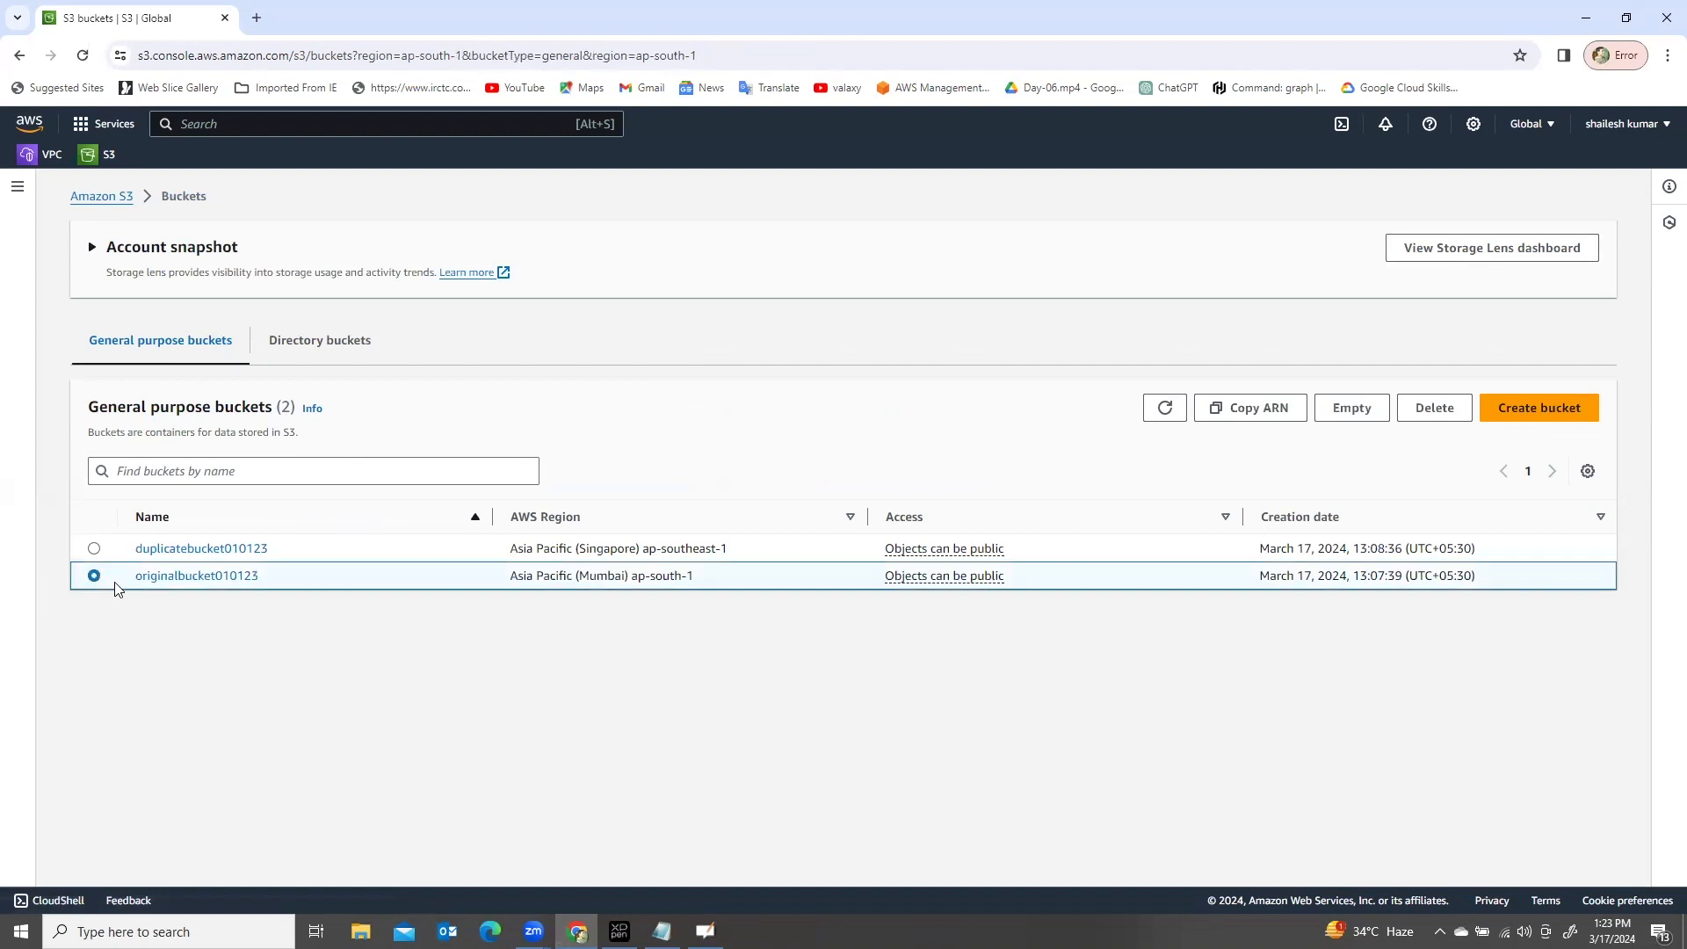
{"action": "left_click", "coordinate": [224, 580]}
{"action": "left_click", "coordinate": [95, 489]}
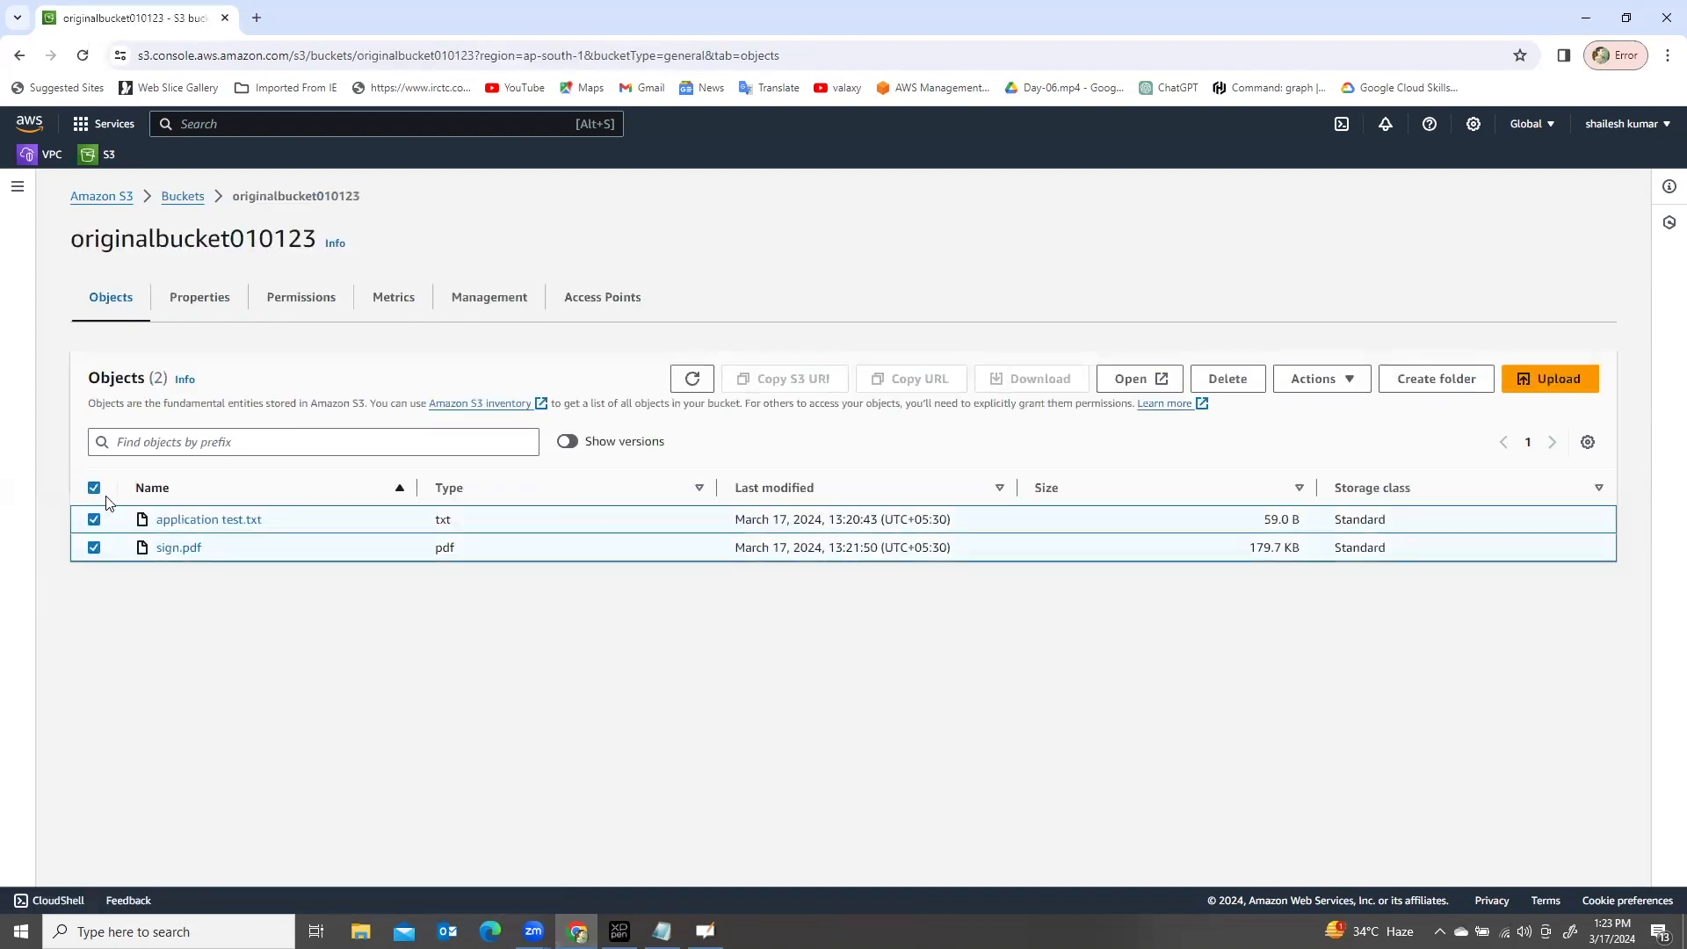
{"action": "left_click", "coordinate": [1350, 385]}
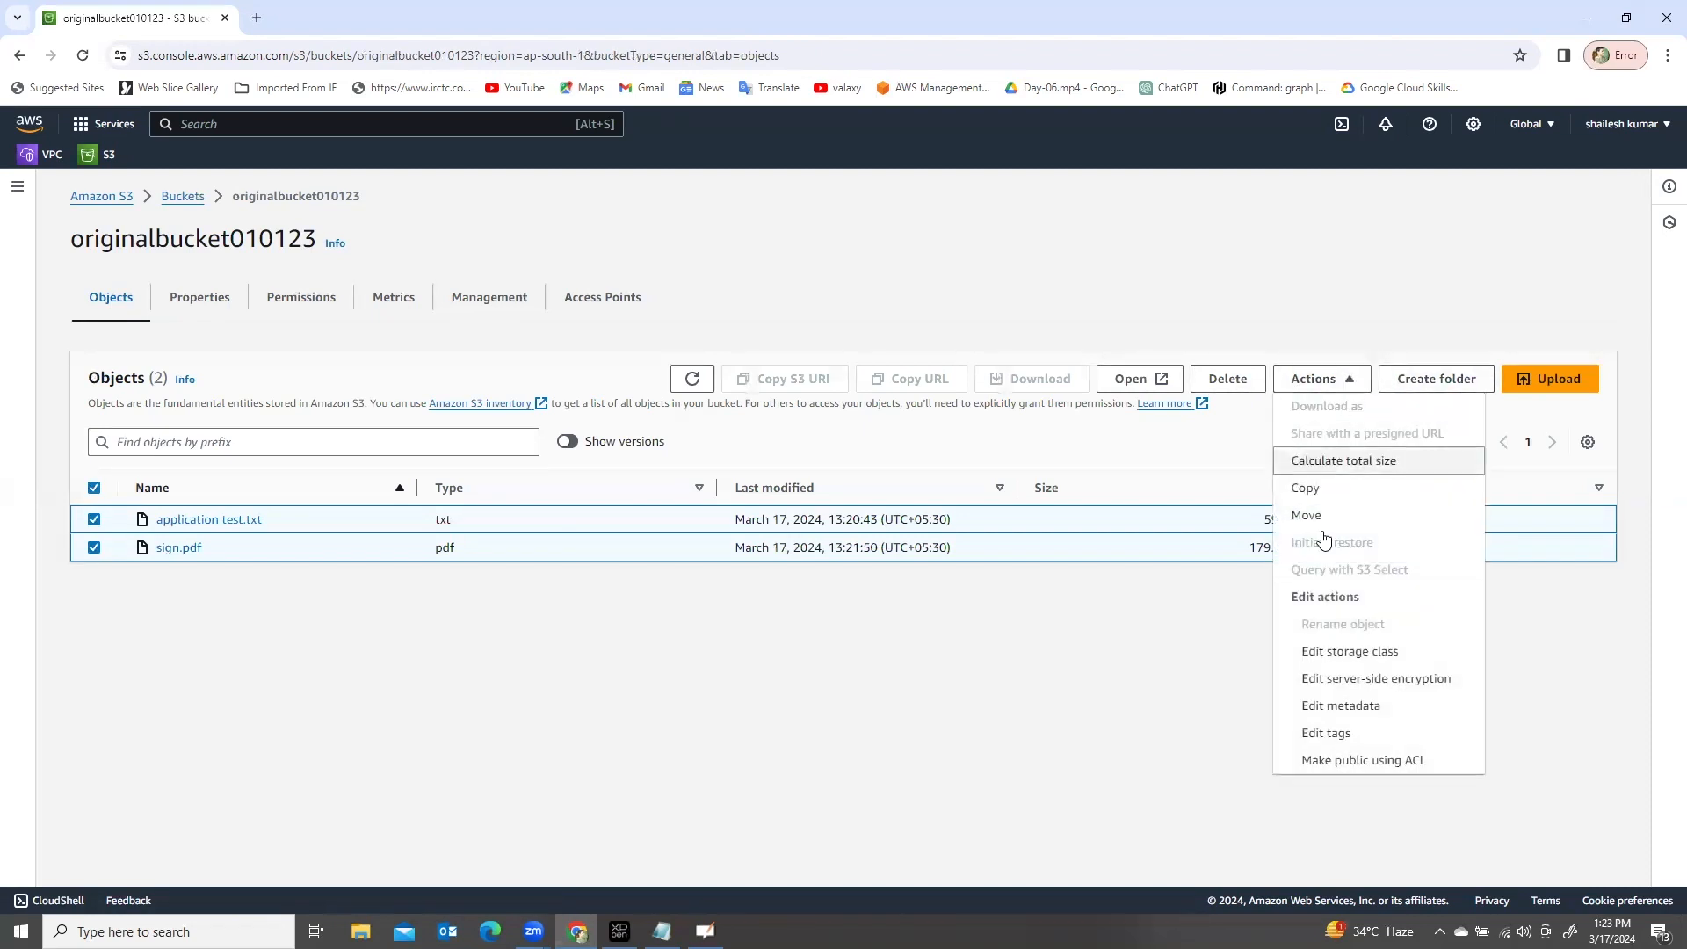
{"action": "left_click", "coordinate": [1169, 701]}
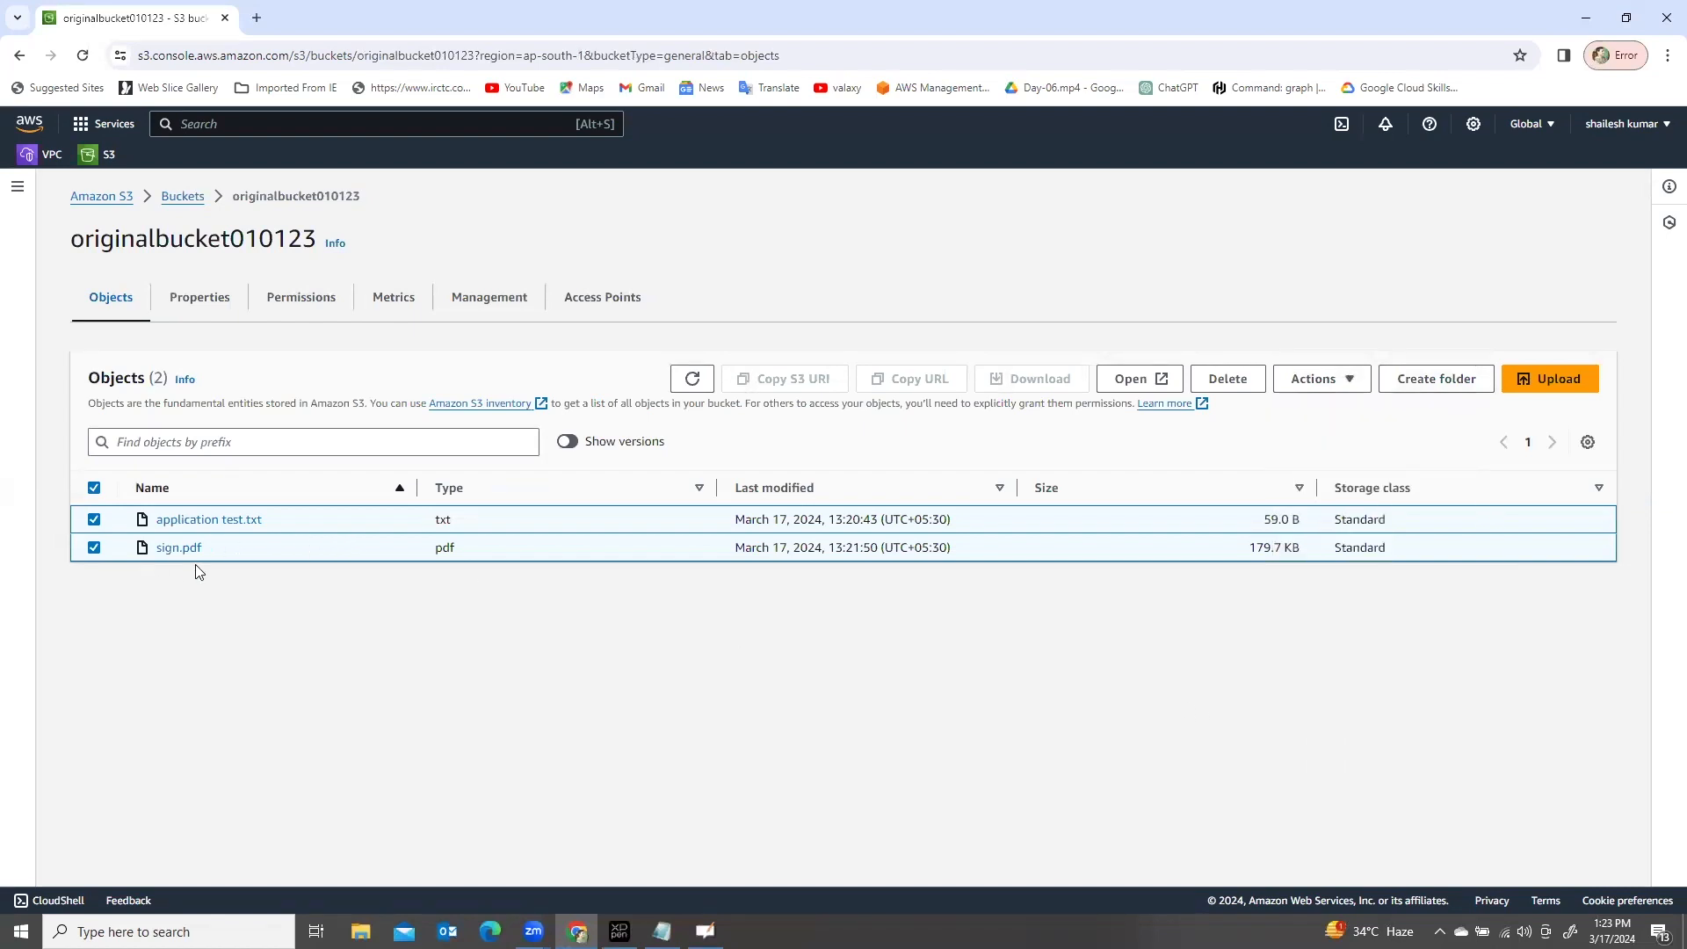
{"action": "left_click", "coordinate": [1226, 378]}
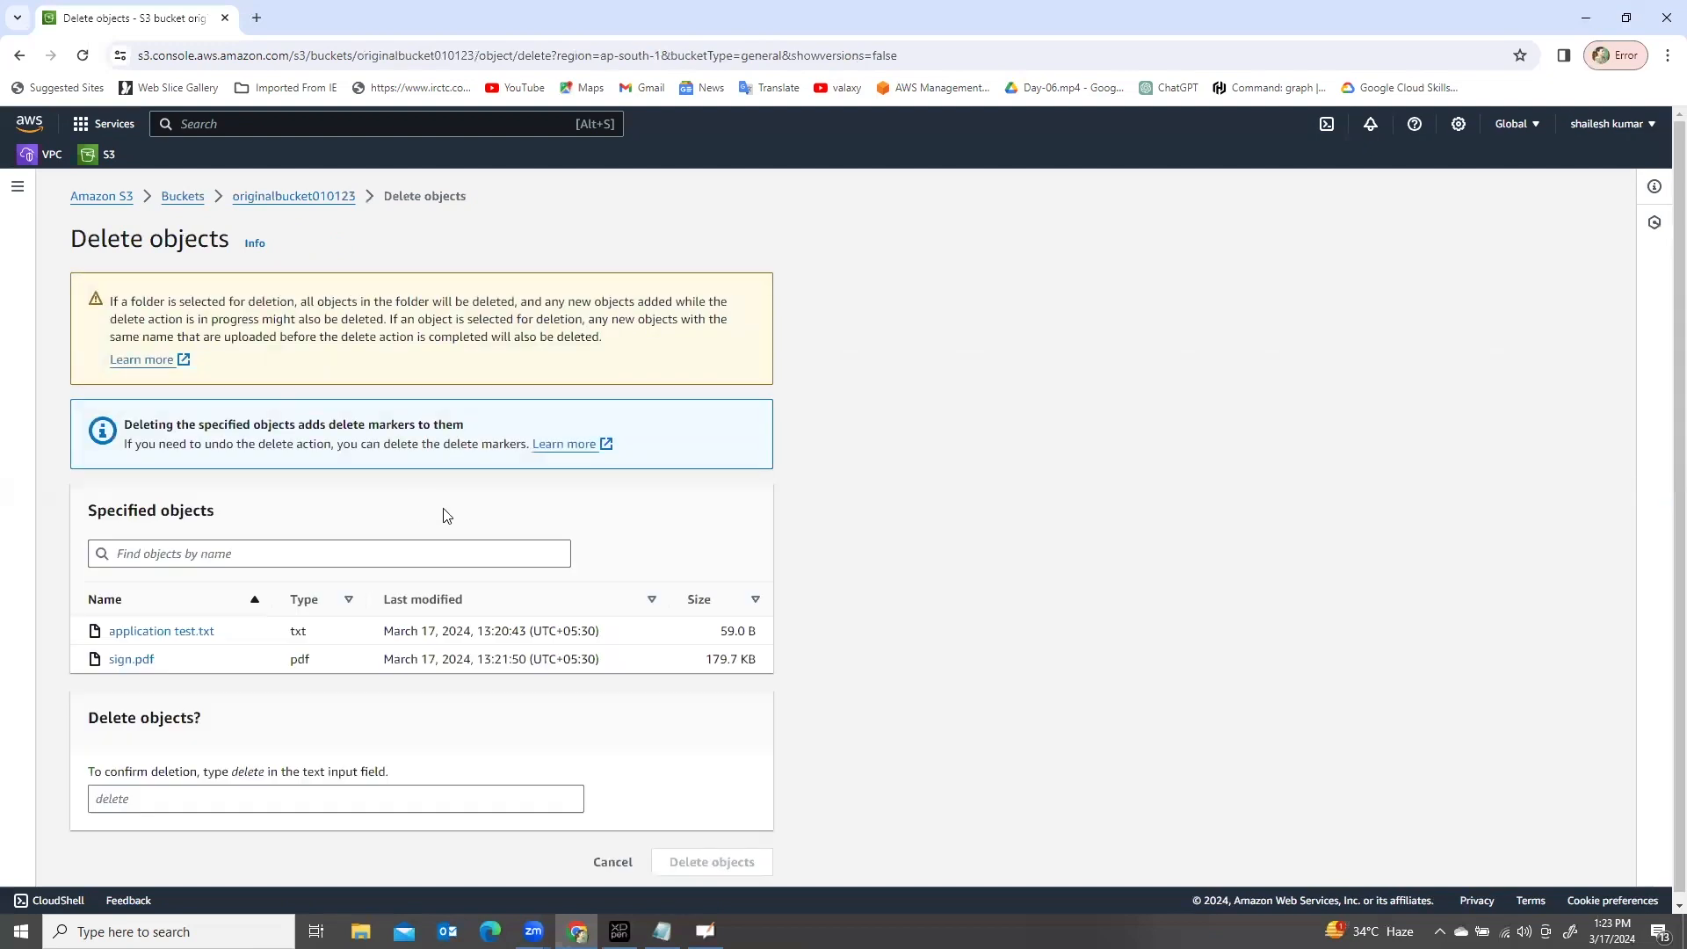
{"action": "scroll", "coordinate": [287, 692], "scroll_direction": "down", "scroll_amount": 2}
{"action": "left_click", "coordinate": [114, 793]}
{"action": "type", "text": "delete"}
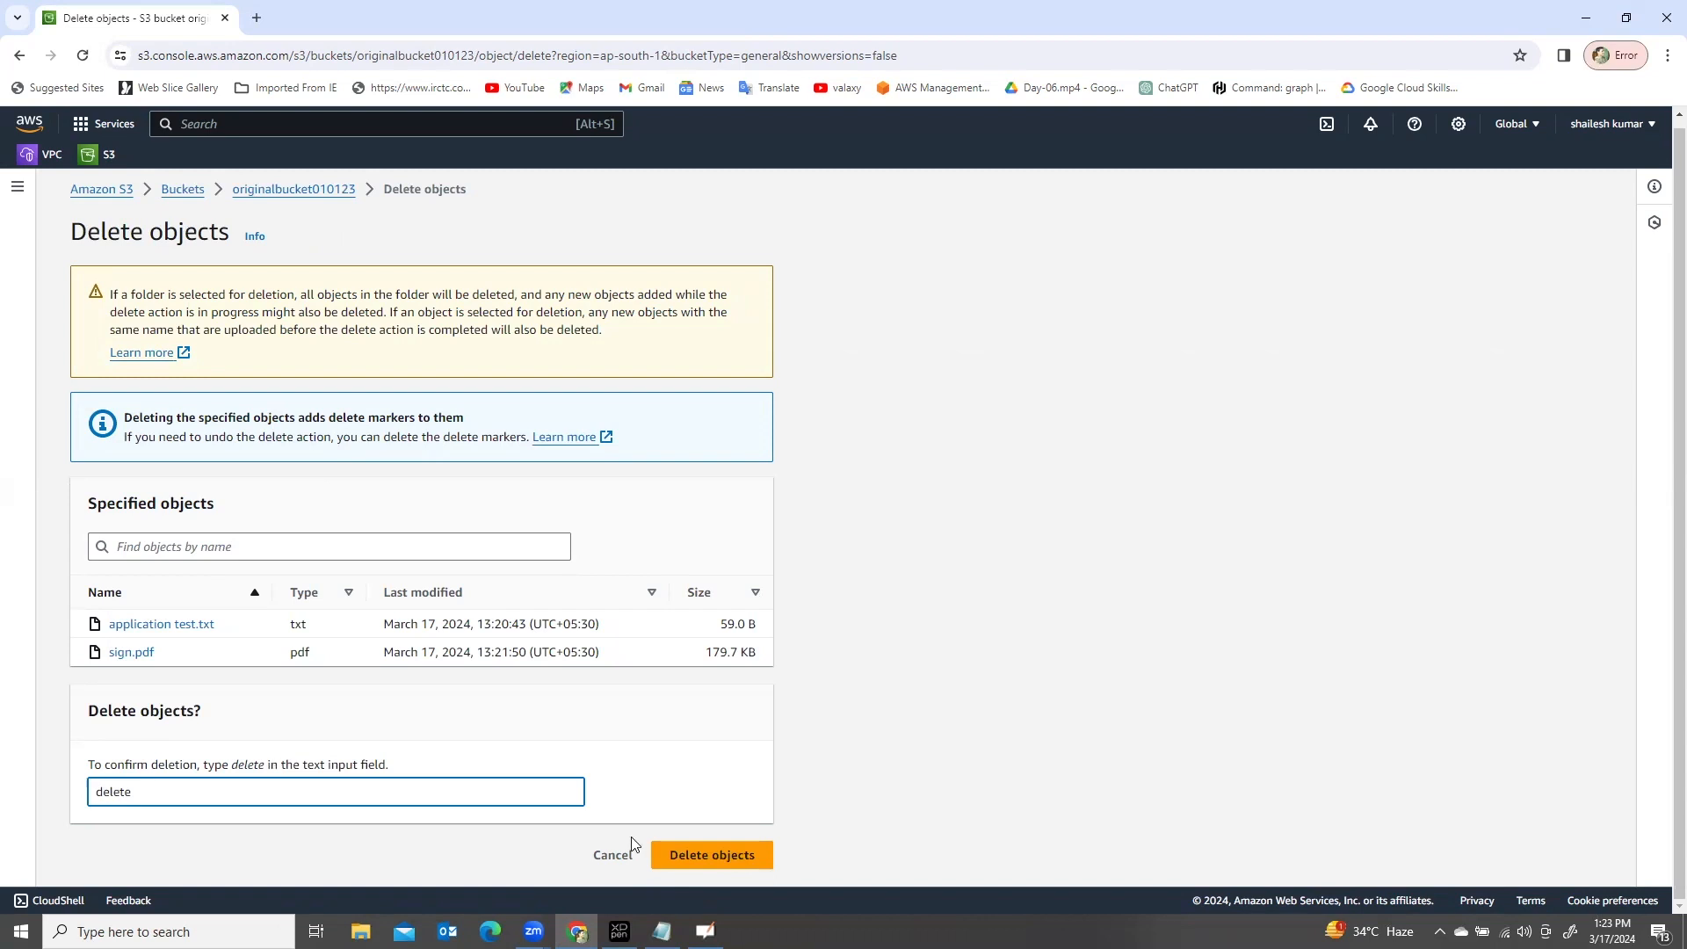
{"action": "key", "text": "Return"}
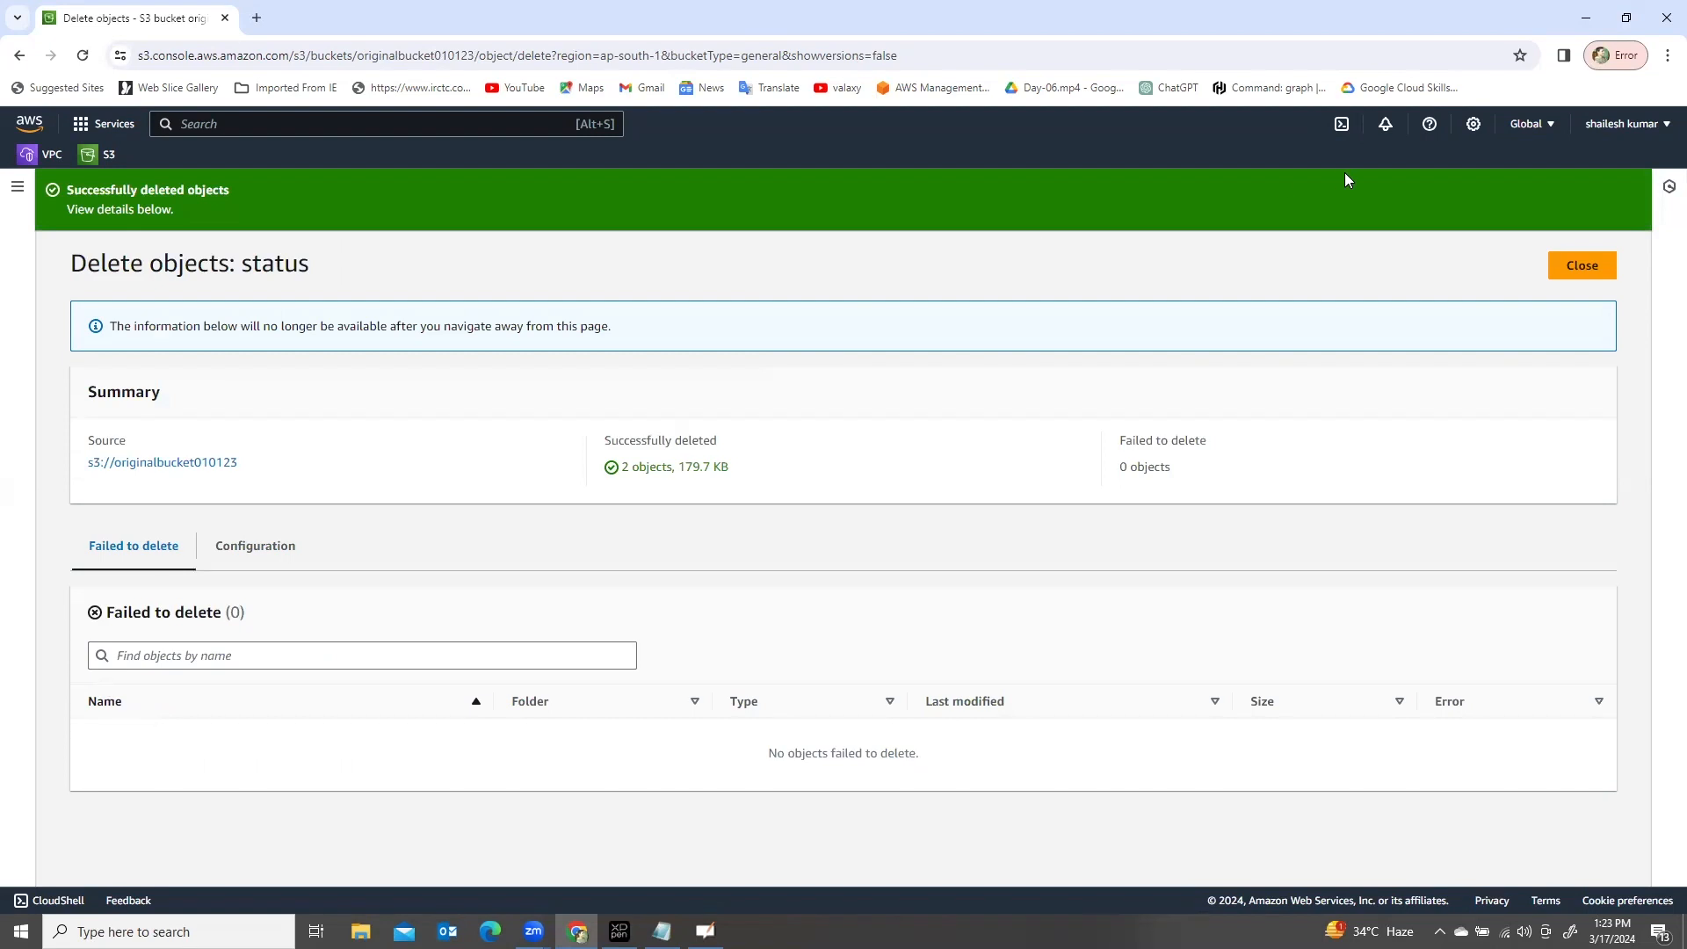
{"action": "left_click", "coordinate": [1555, 268]}
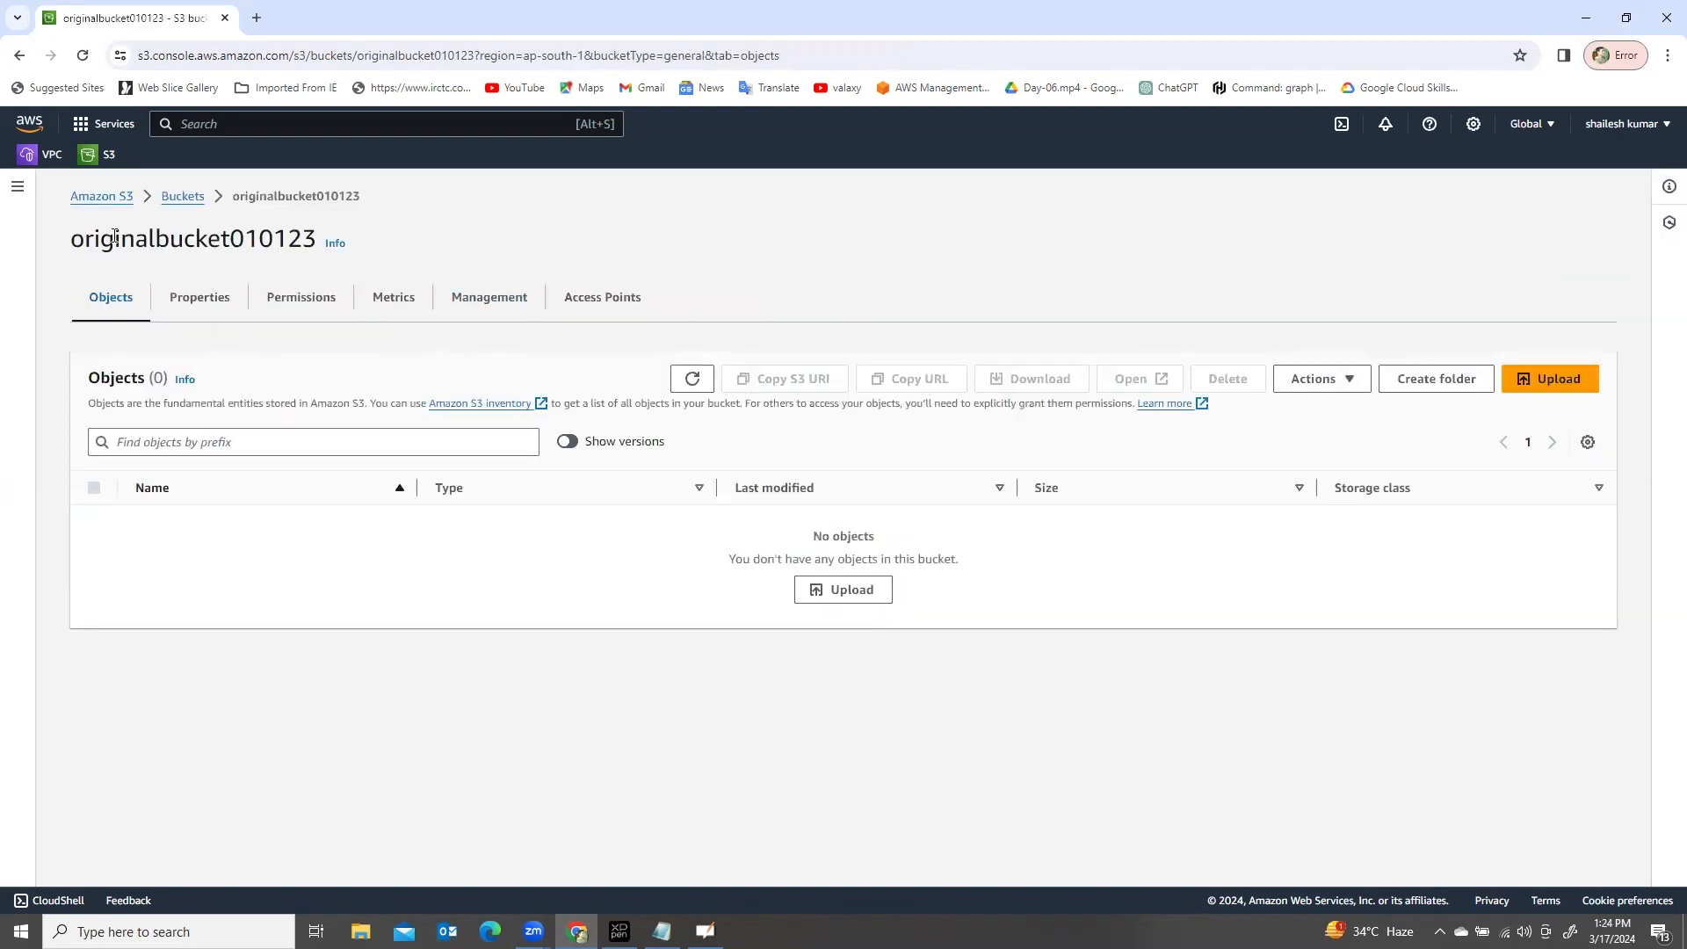
Step: Check the refreshed object list of duplicatebucket010123 to see whether the deletion in originalbucket010123 was replicated
{"action": "left_click_drag", "start_coordinate": [90, 240], "coordinate": [347, 255]}
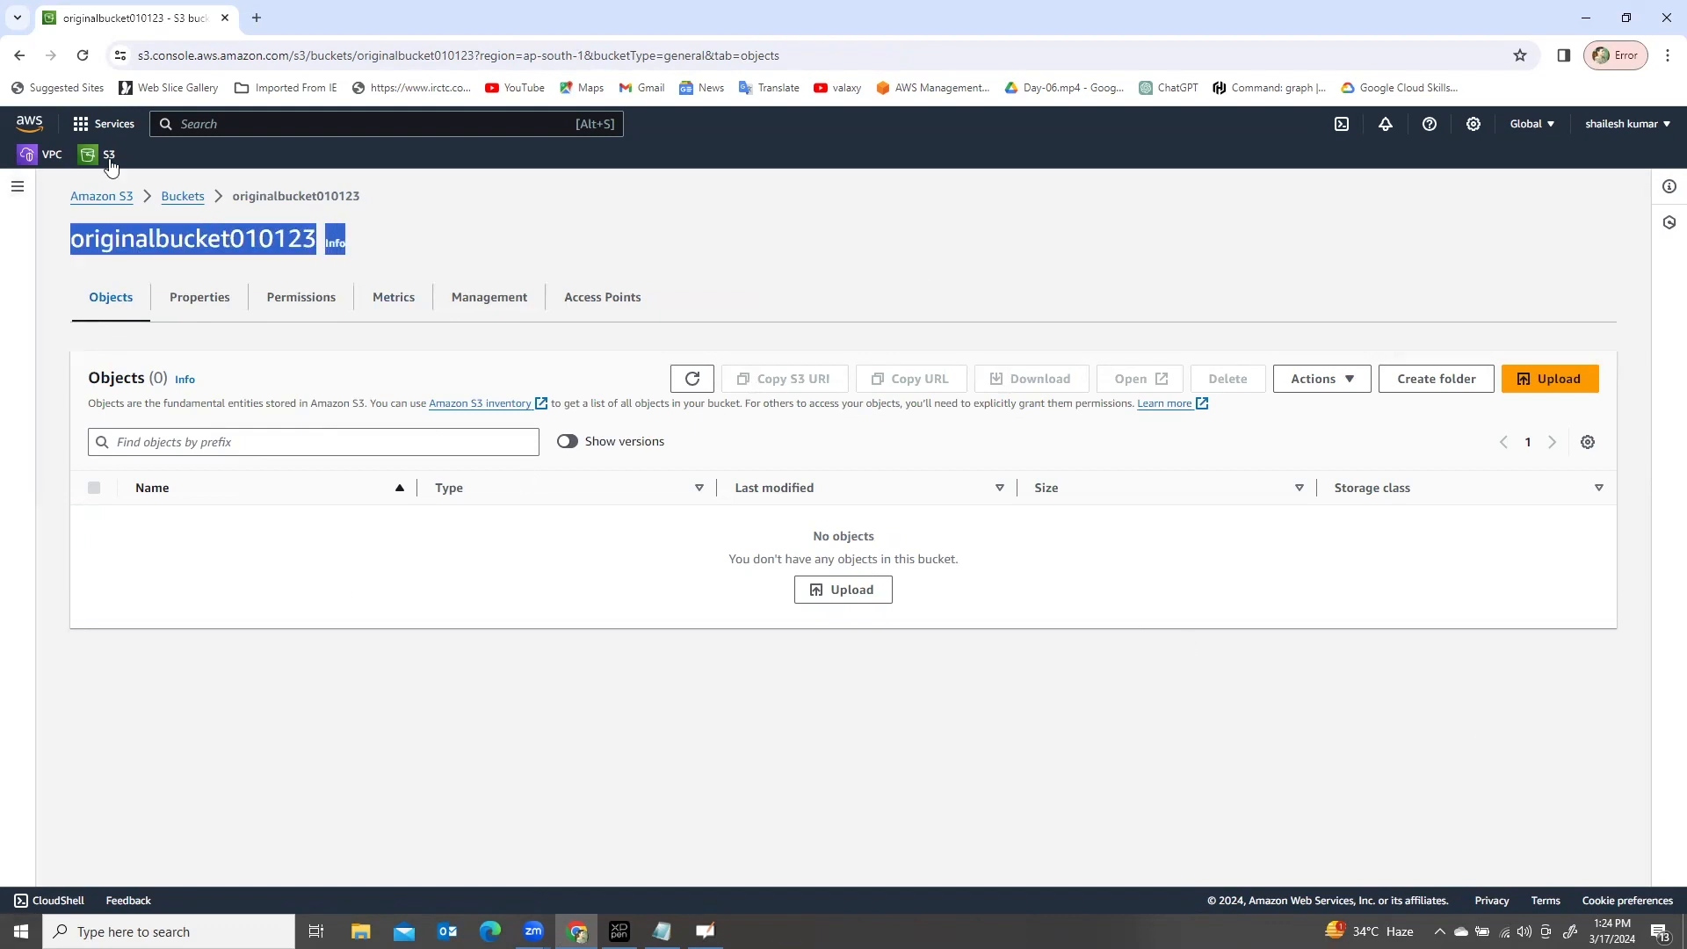
{"action": "left_click", "coordinate": [188, 200]}
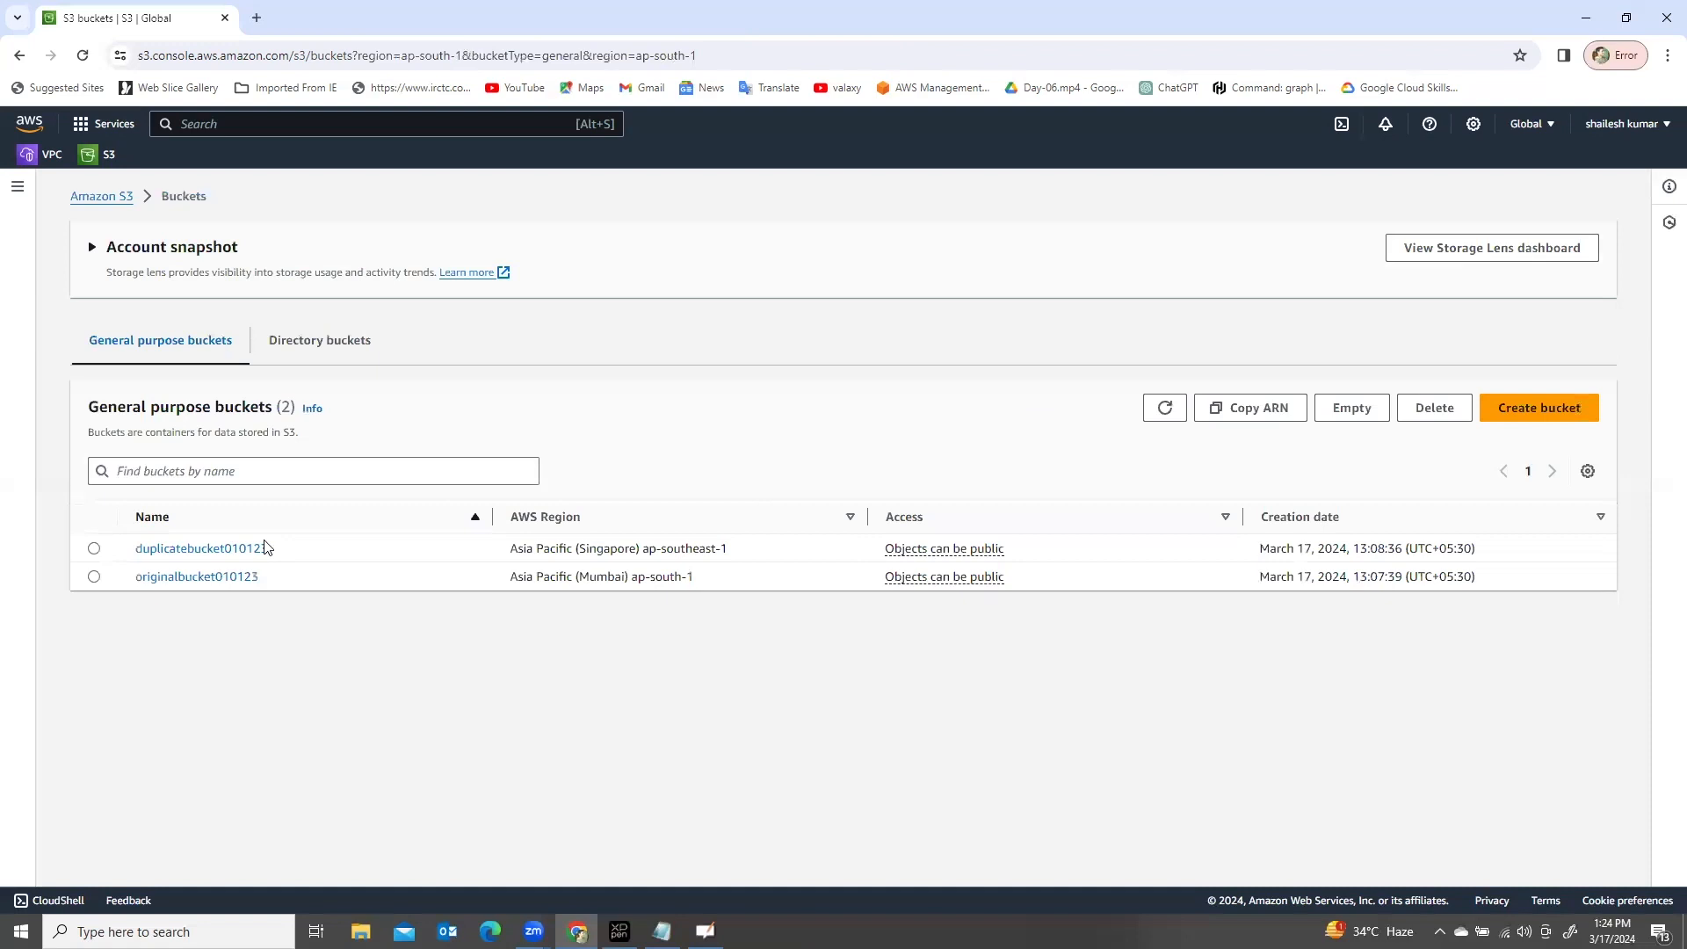
{"action": "left_click", "coordinate": [203, 550]}
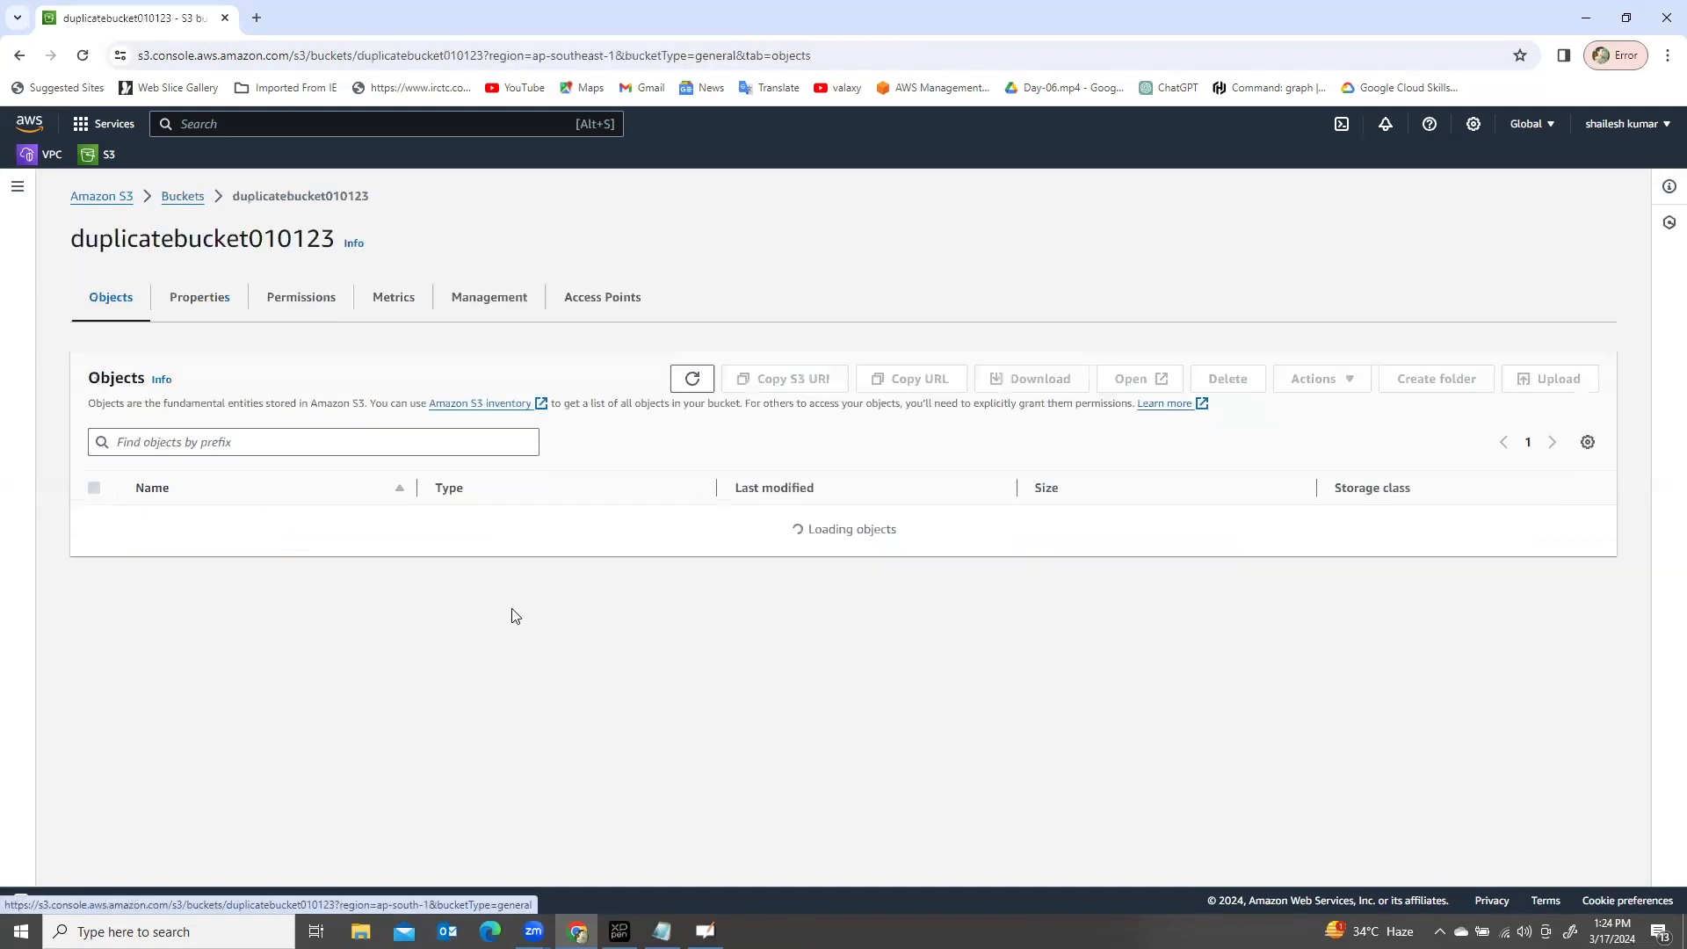
{"action": "left_click", "coordinate": [692, 378]}
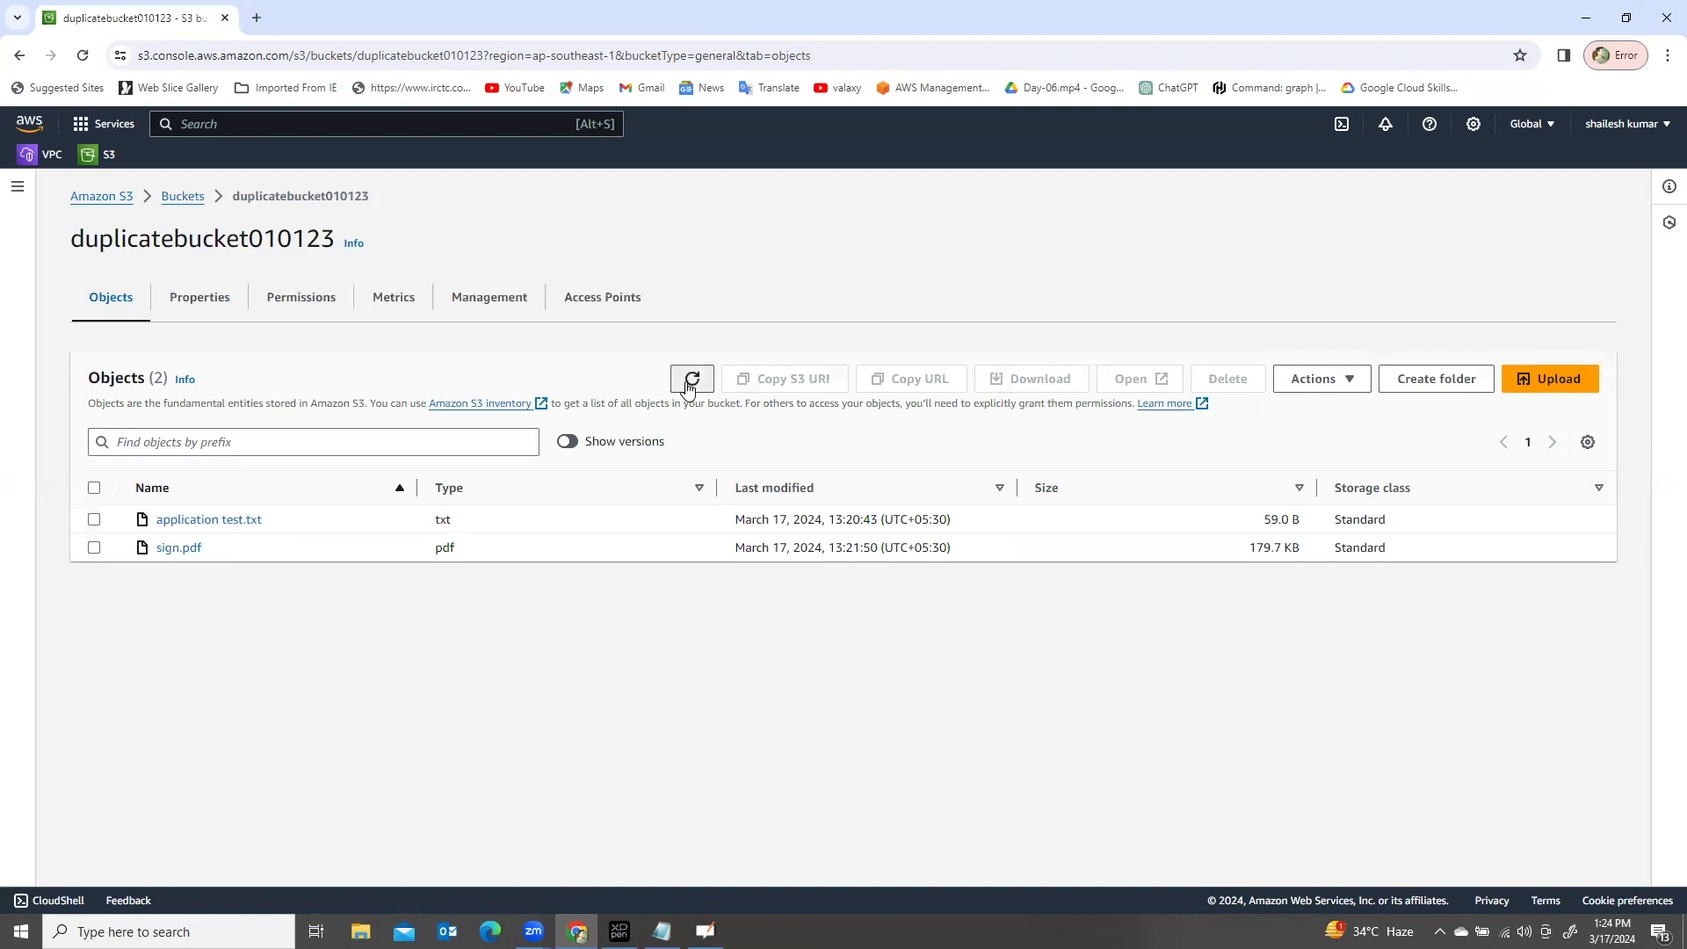
{"action": "left_click", "coordinate": [689, 387]}
{"action": "left_click", "coordinate": [690, 389]}
{"action": "left_click", "coordinate": [690, 389]}
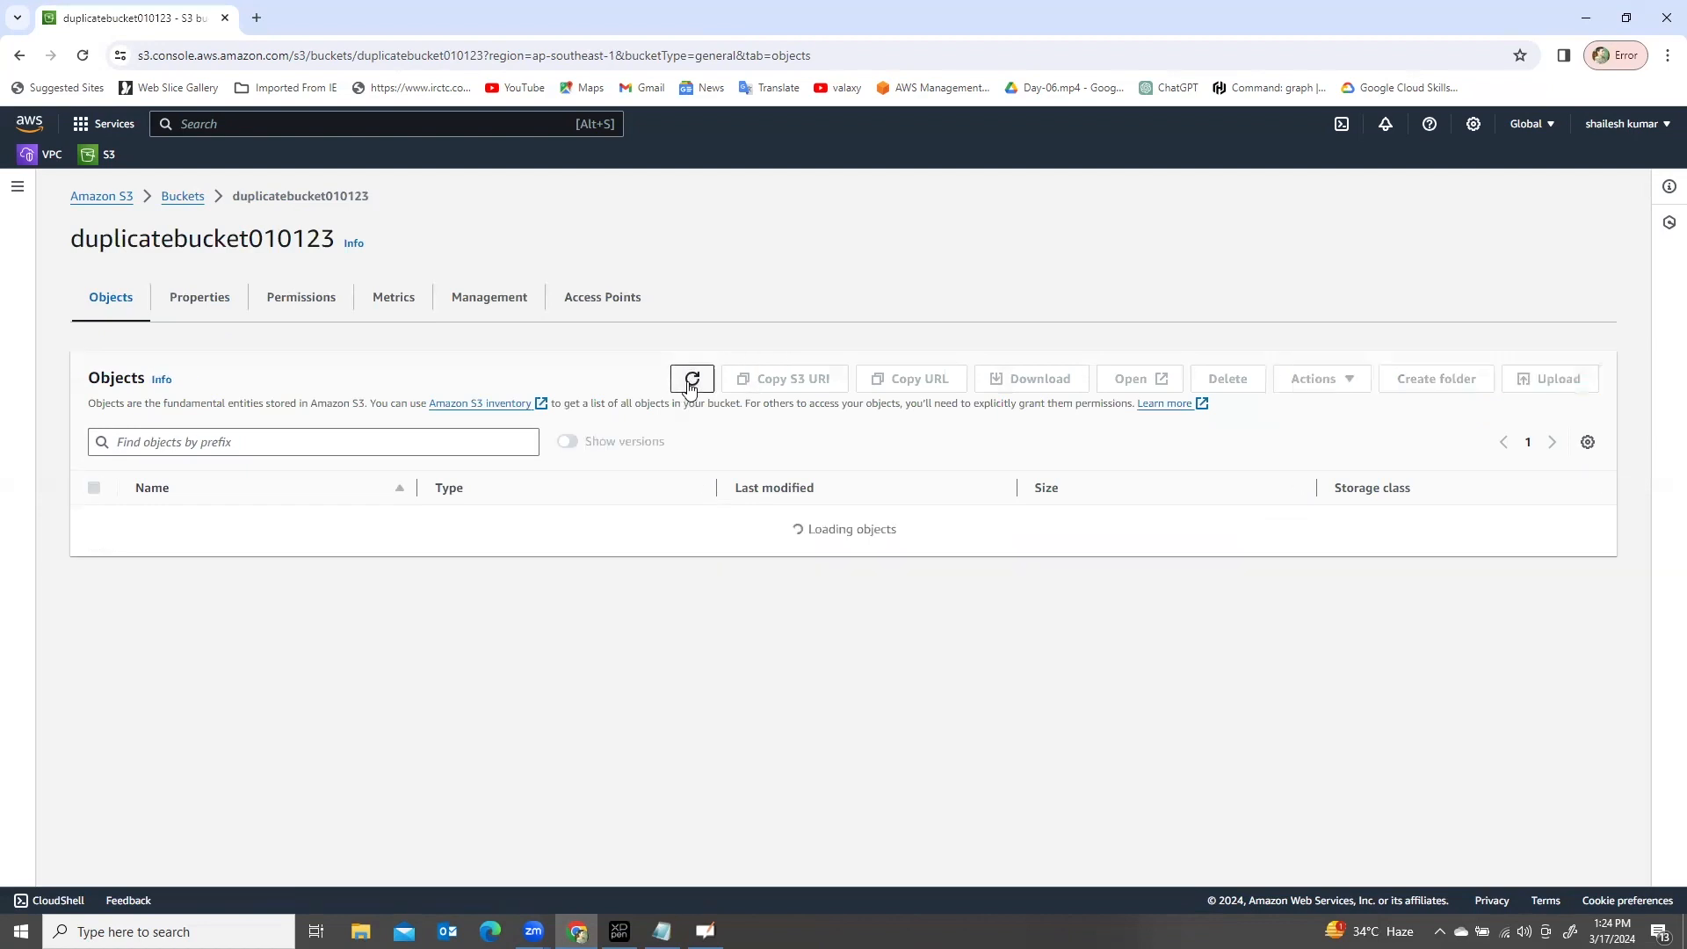
{"action": "left_click", "coordinate": [690, 389]}
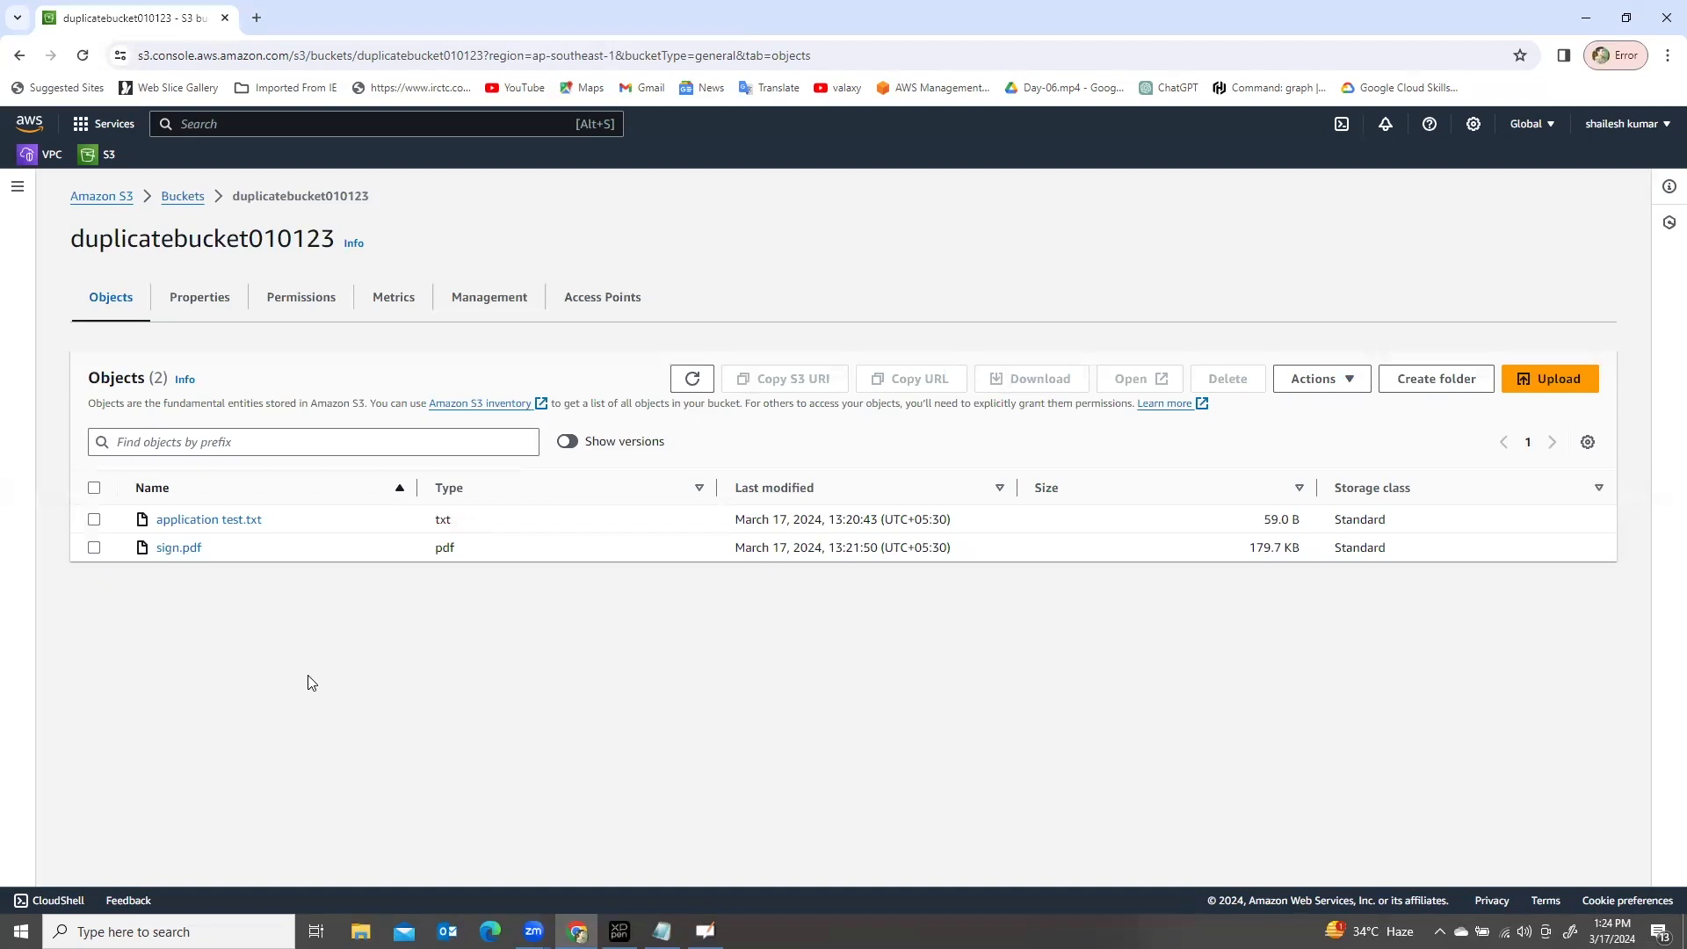
Step: Review the object list of originalbucket010123 again for comparison with the duplicate bucket
{"action": "left_click", "coordinate": [183, 196]}
{"action": "left_click", "coordinate": [180, 578]}
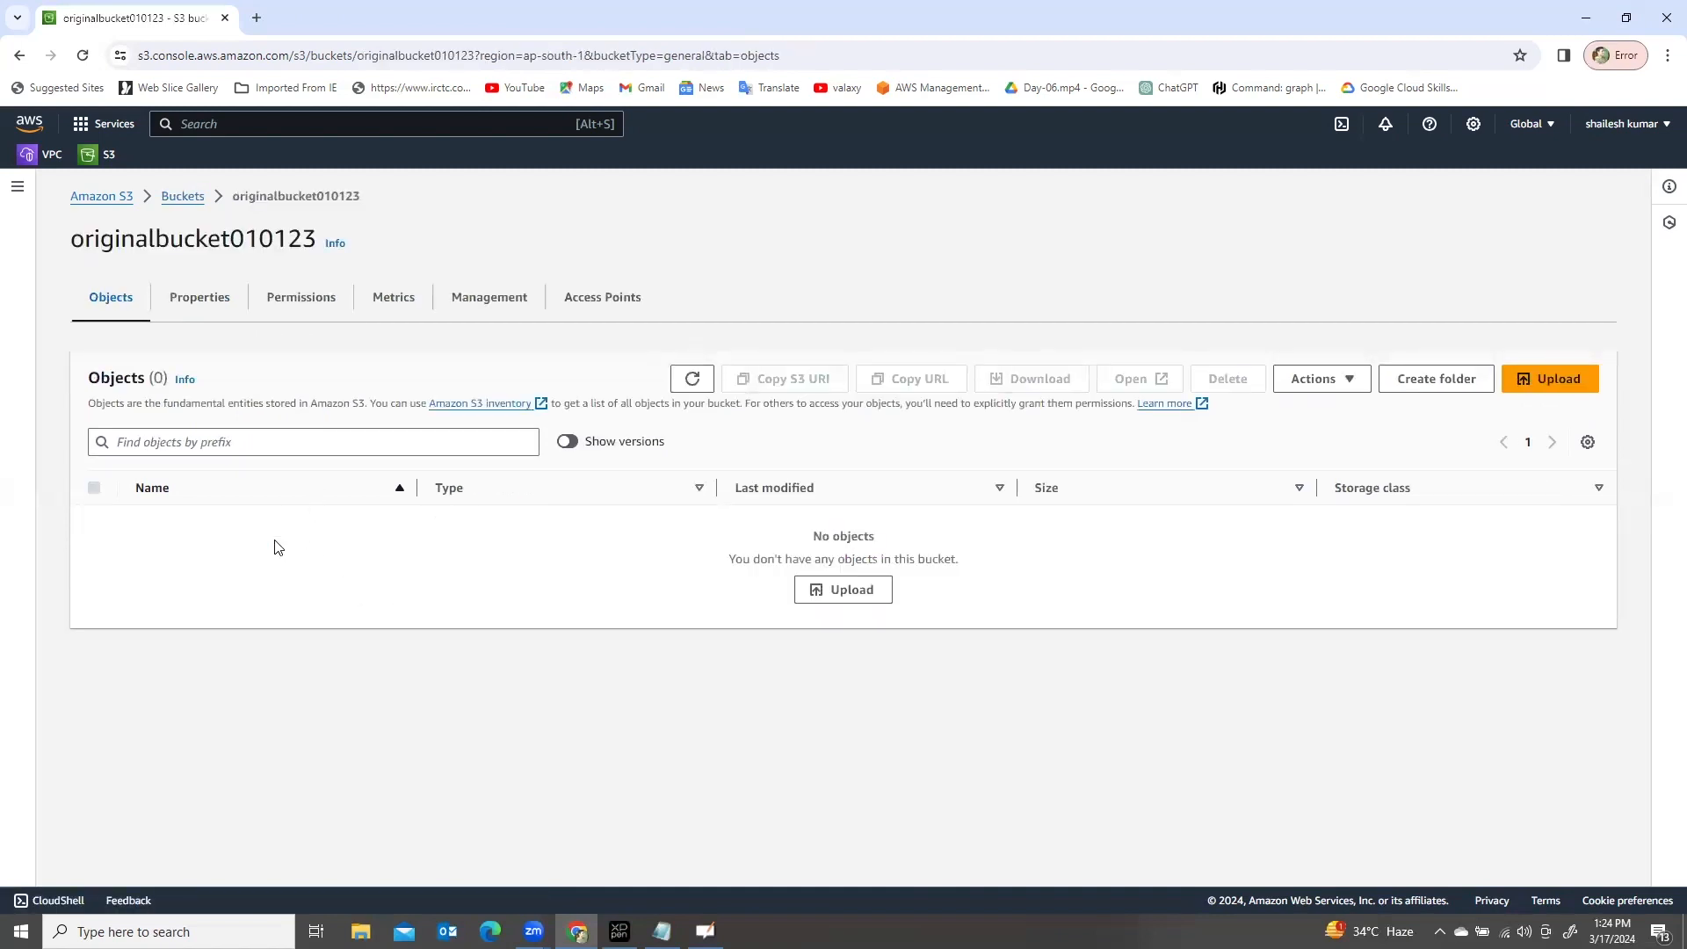
{"action": "left_click", "coordinate": [183, 199]}
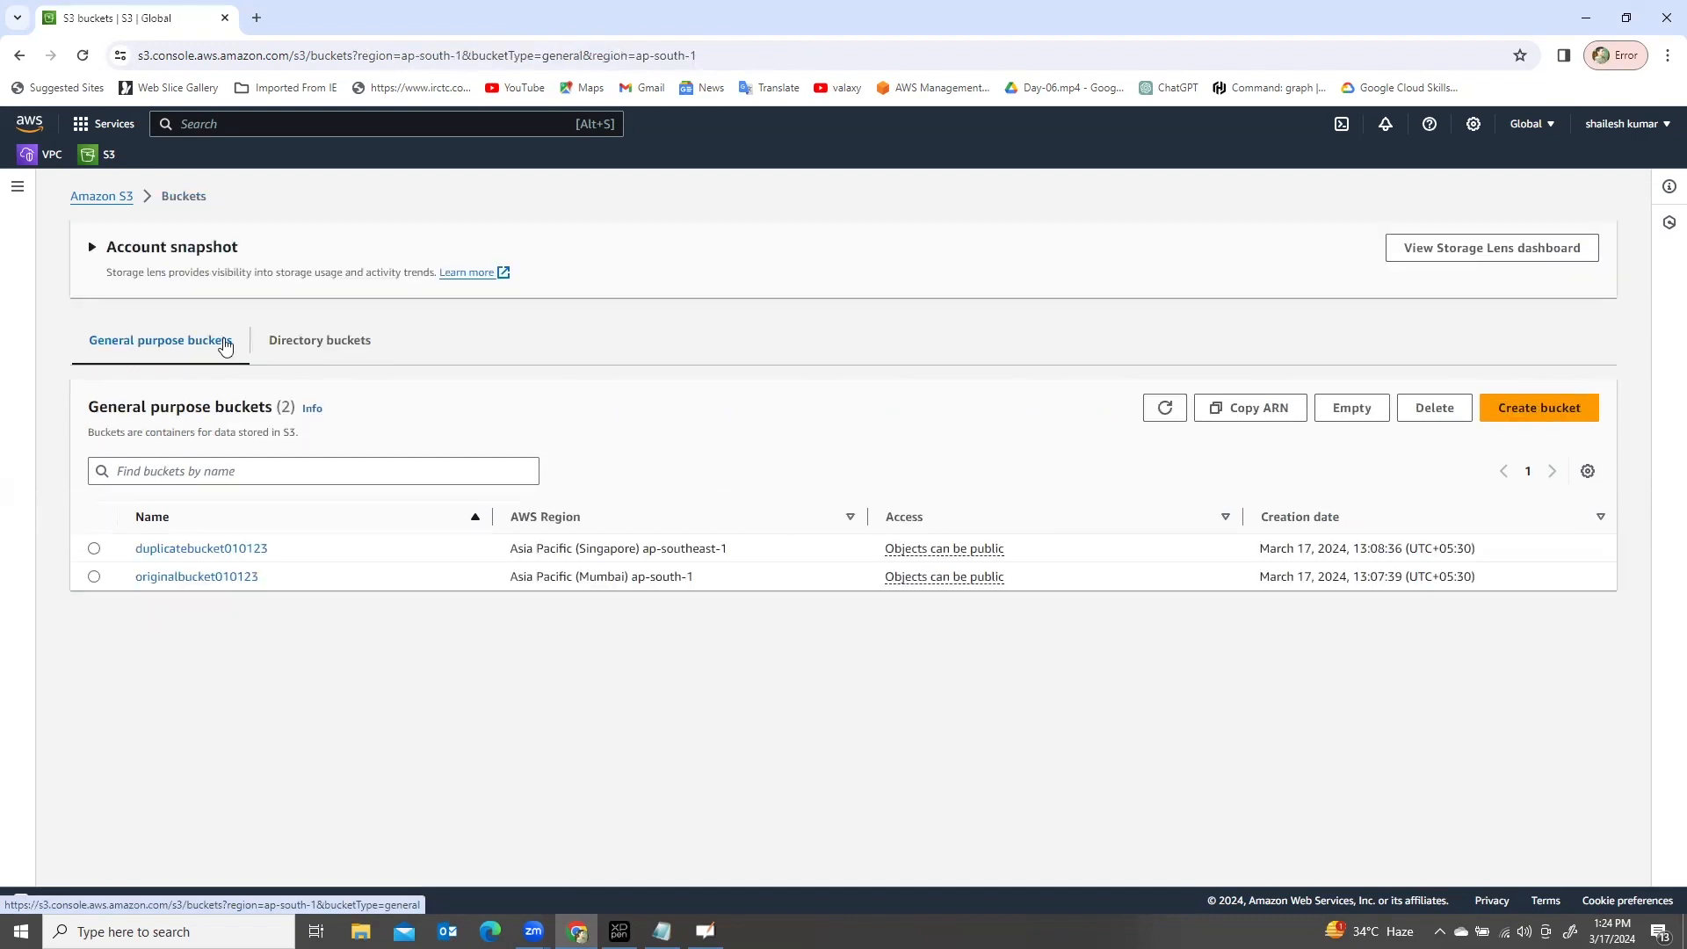
{"action": "left_click", "coordinate": [183, 578]}
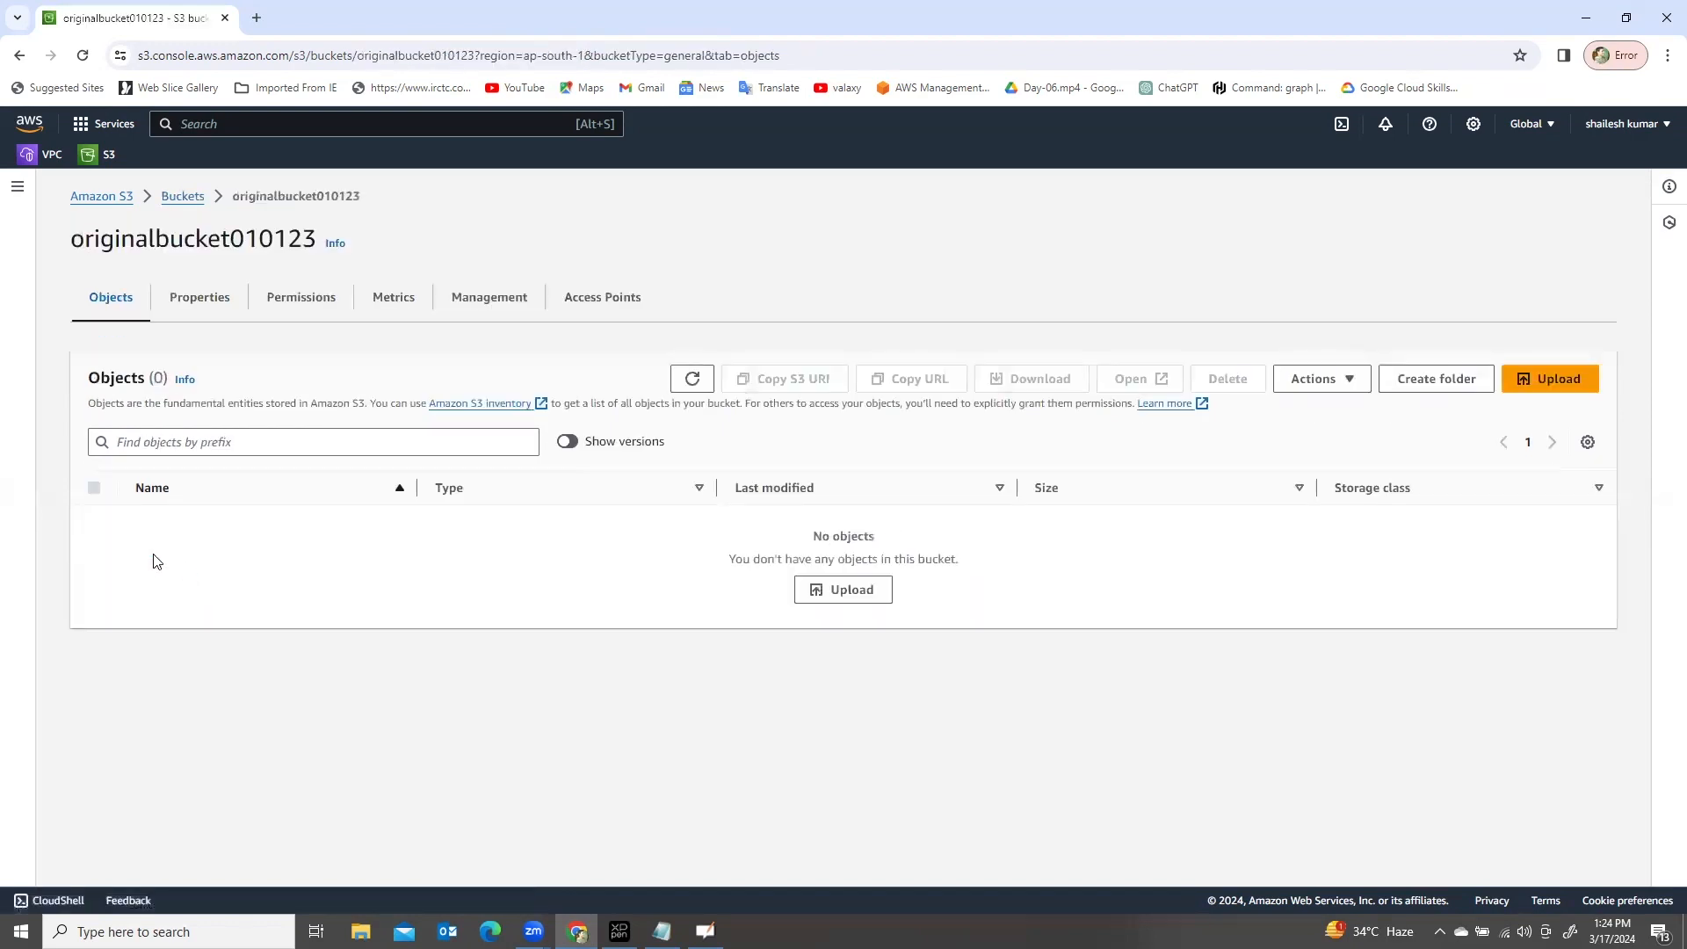
{"action": "left_click", "coordinate": [176, 198]}
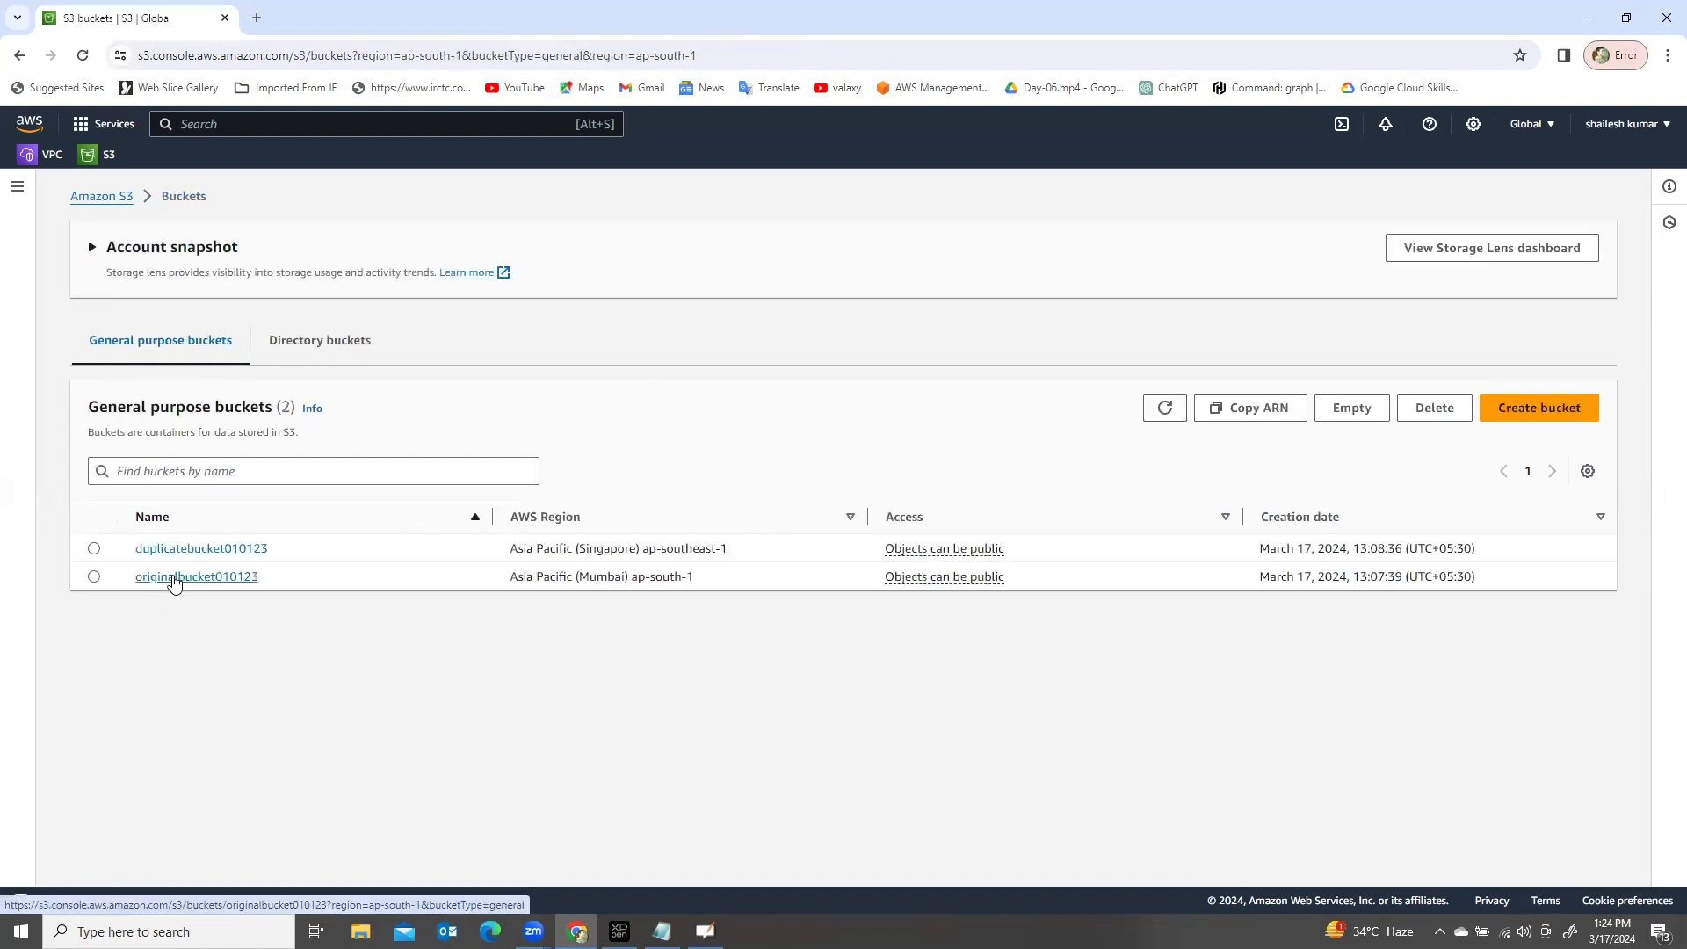
Step: Delete application test.txt and sign.pdf from duplicatebucket010123, confirming with the word delete
{"action": "left_click", "coordinate": [190, 552]}
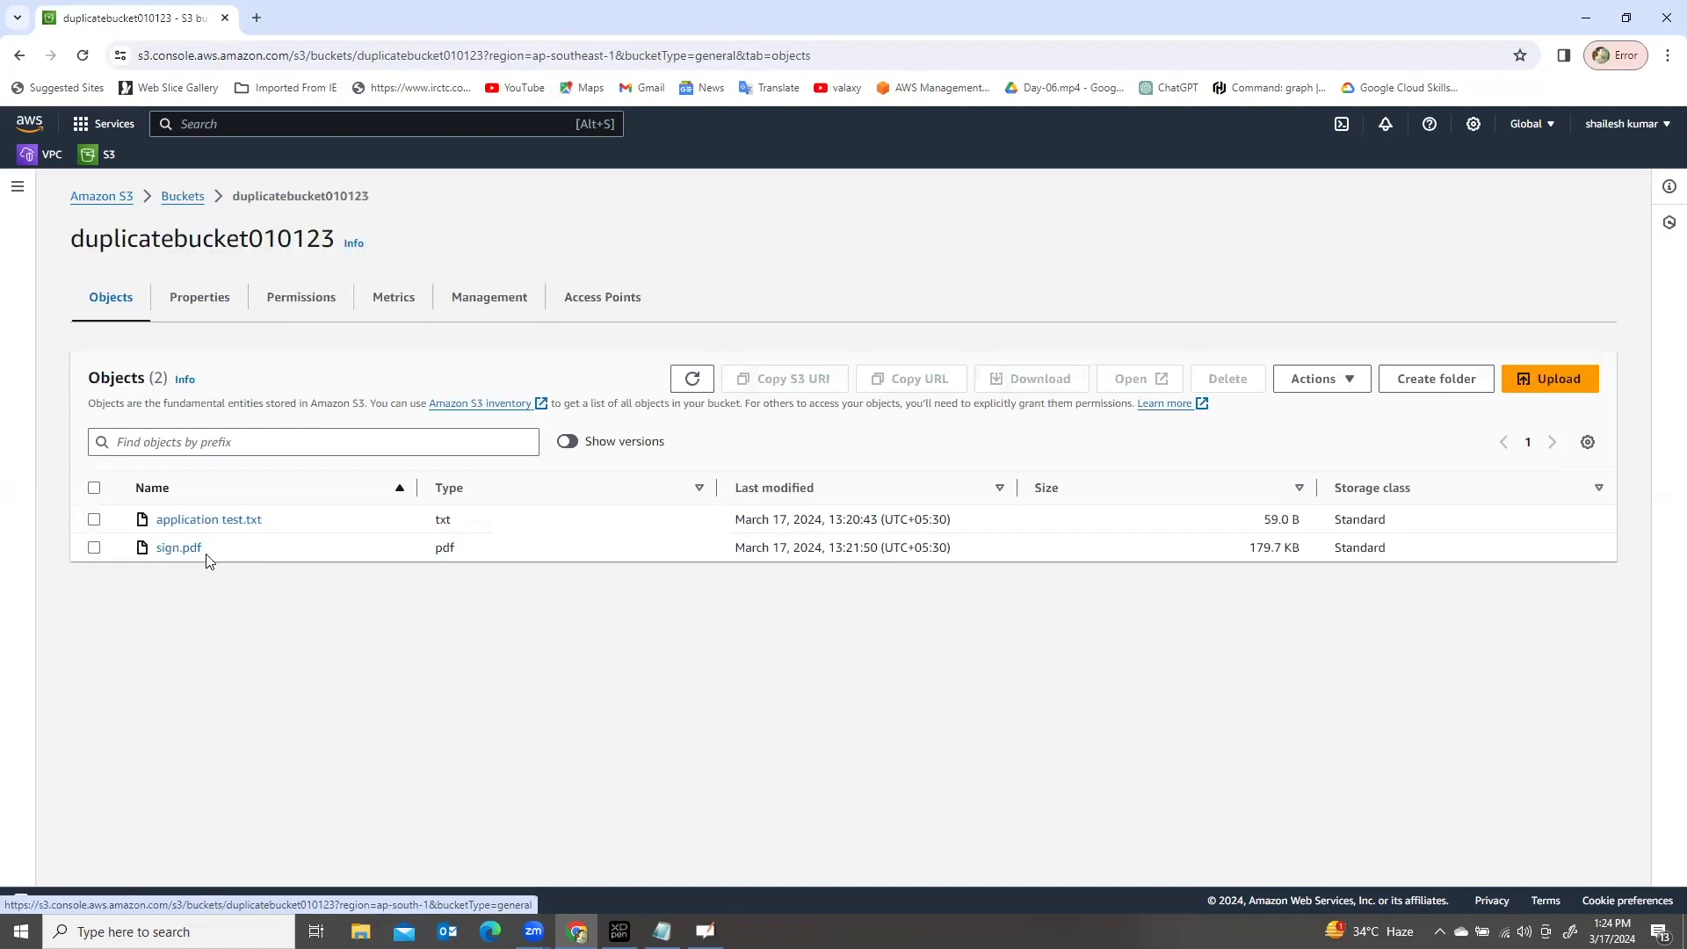
{"action": "left_click", "coordinate": [94, 488]}
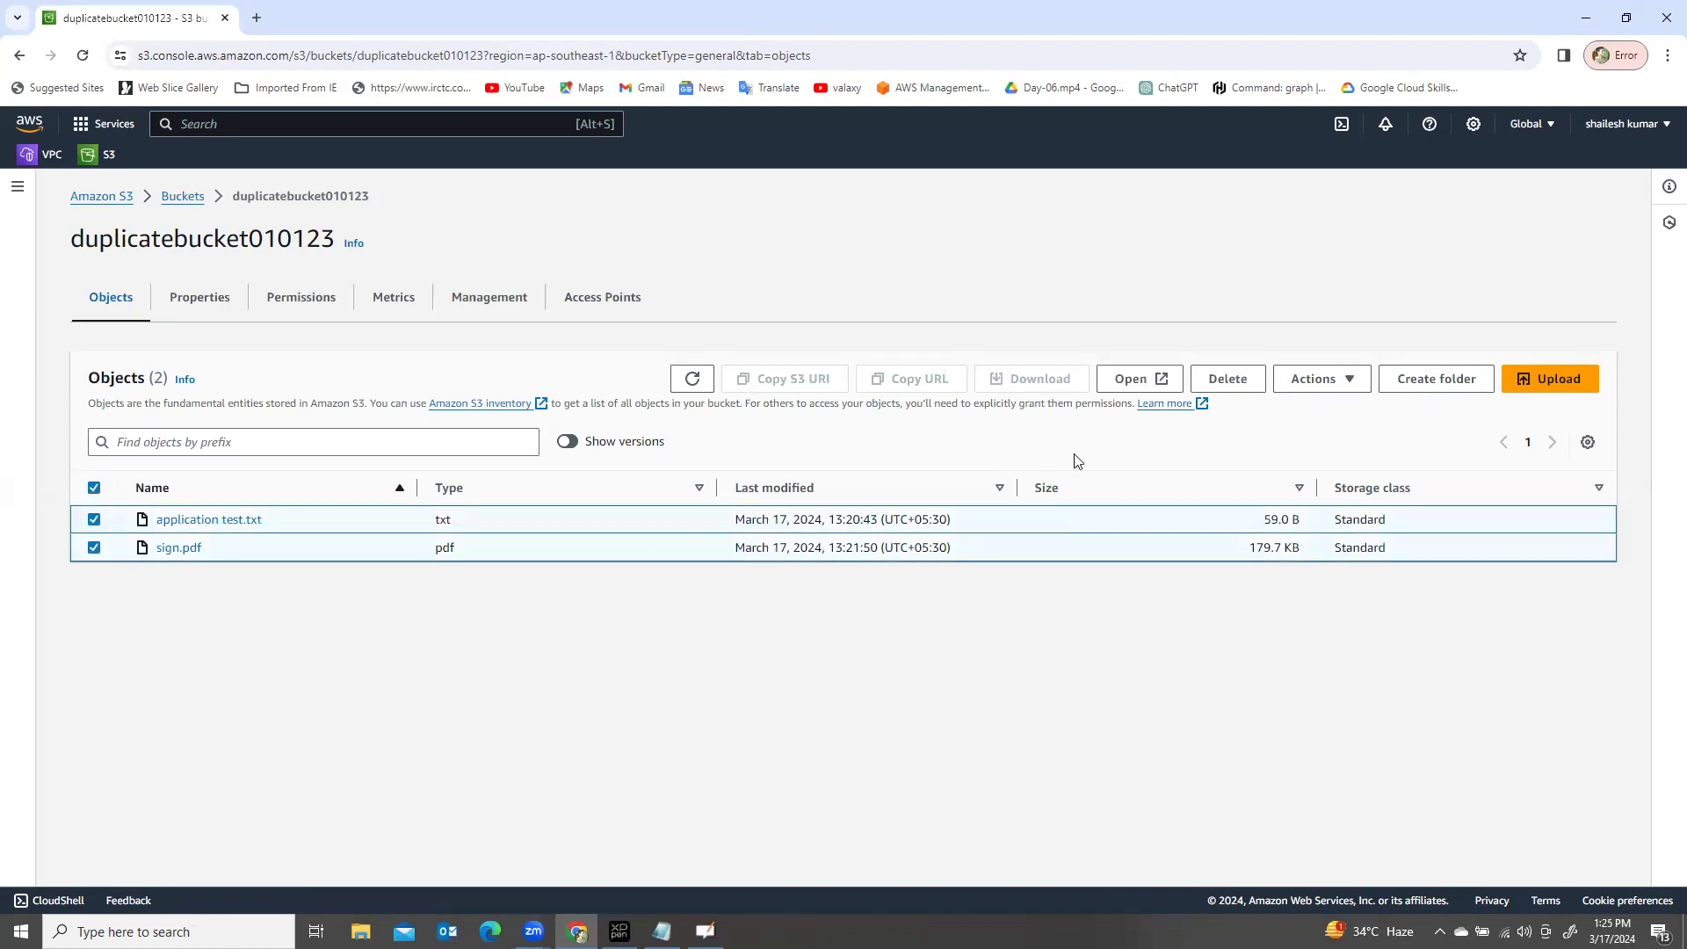
{"action": "left_click", "coordinate": [1228, 379]}
{"action": "left_click", "coordinate": [162, 797]}
{"action": "type", "text": "delete"}
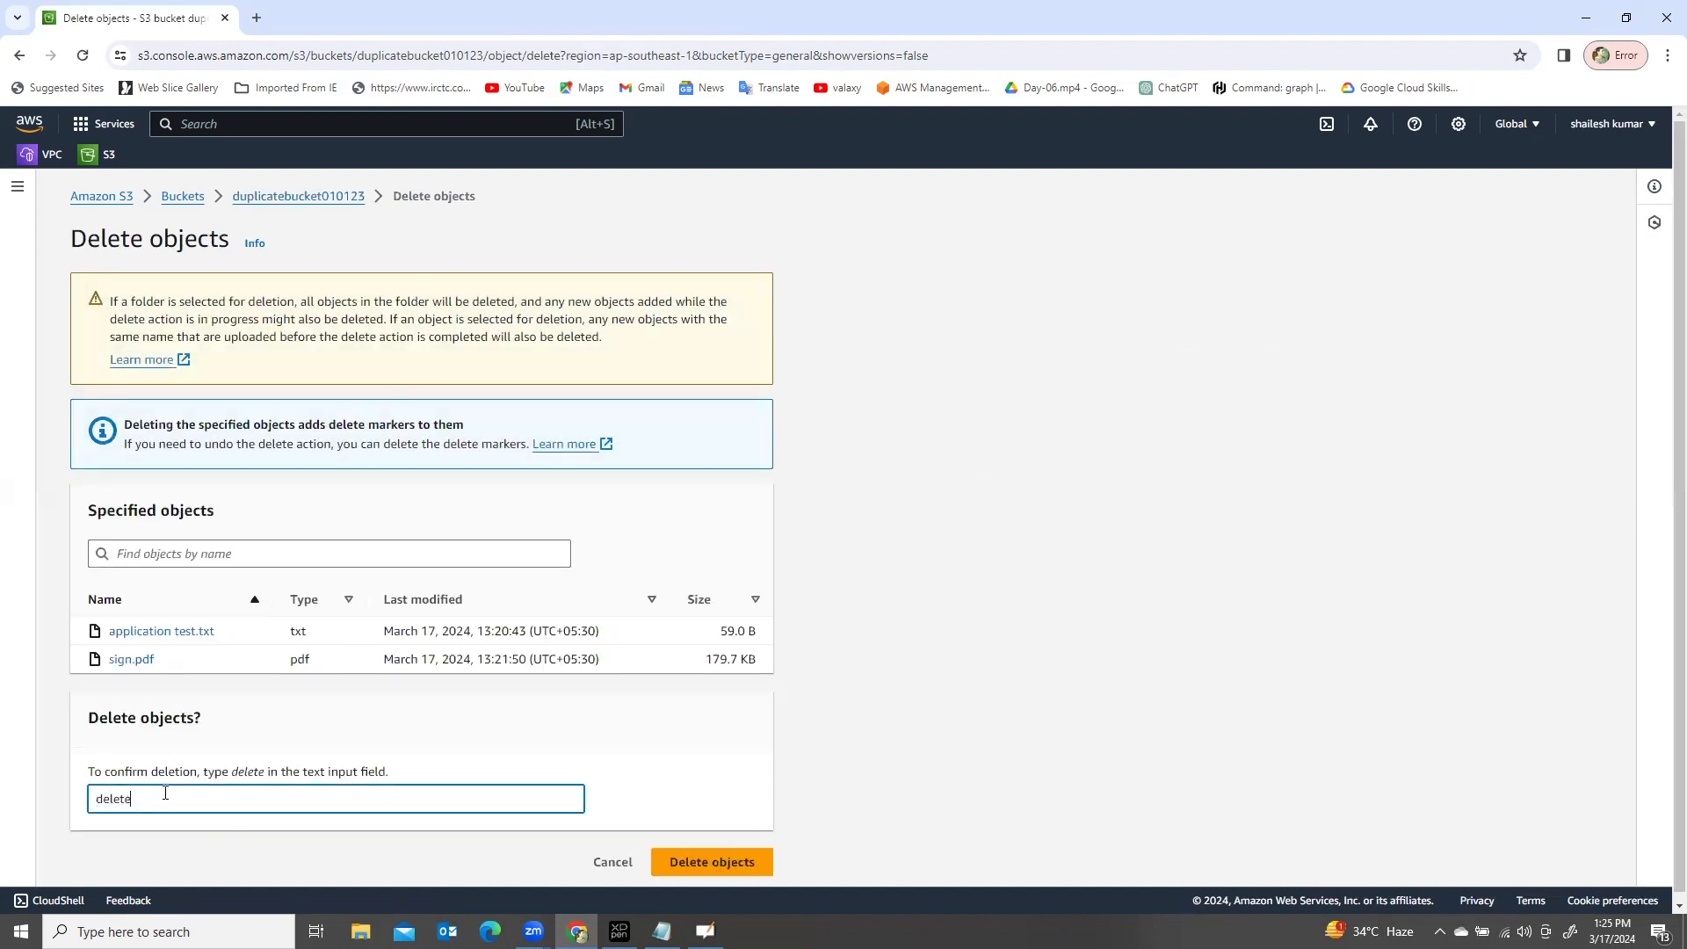
{"action": "left_click", "coordinate": [734, 863]}
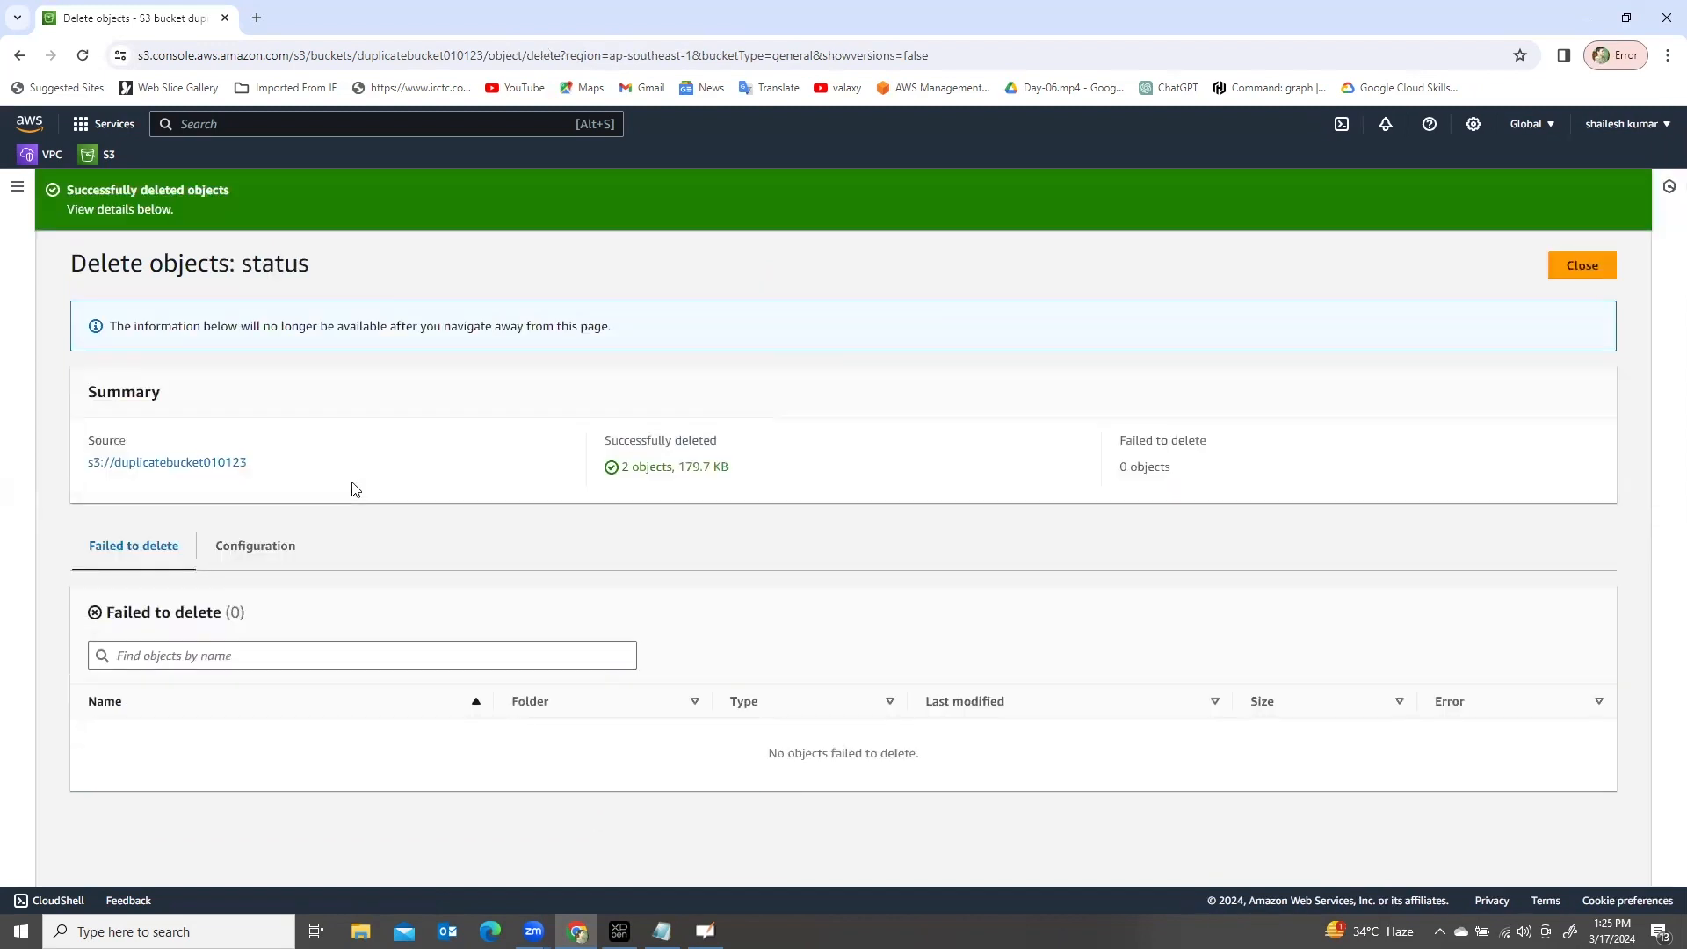
{"action": "left_click", "coordinate": [1579, 278]}
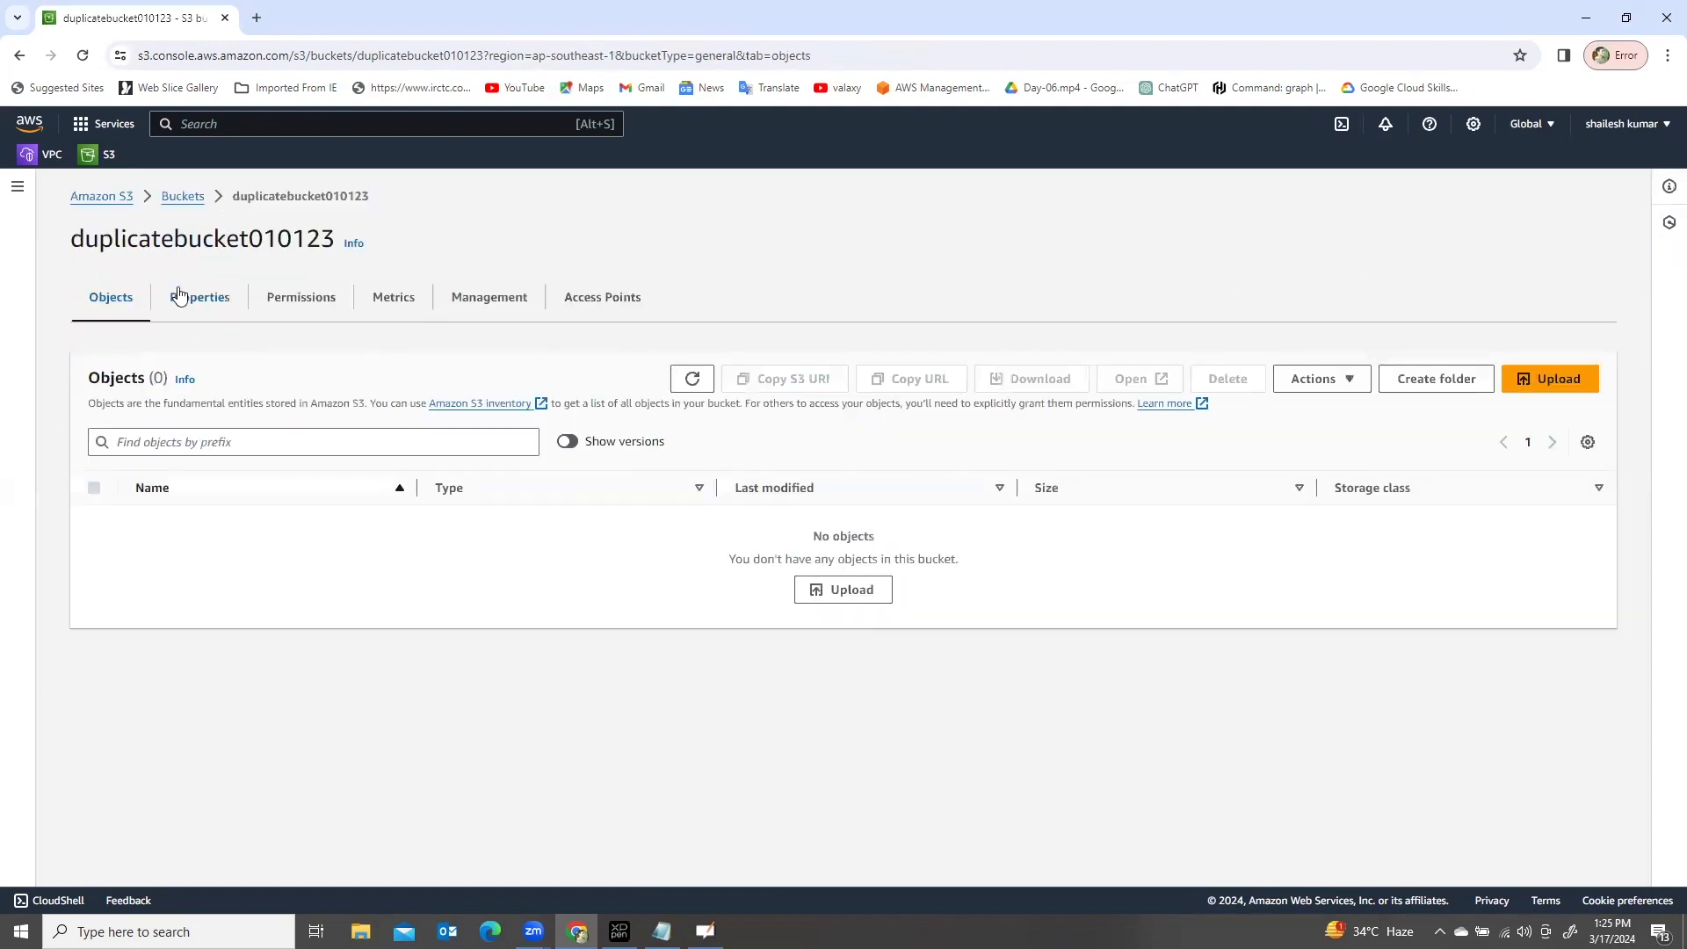
Step: Empty originalbucket010123 of all its objects, confirming with the phrase permanently delete, and return to the bucket list
{"action": "left_click", "coordinate": [181, 197]}
{"action": "left_click", "coordinate": [94, 575]}
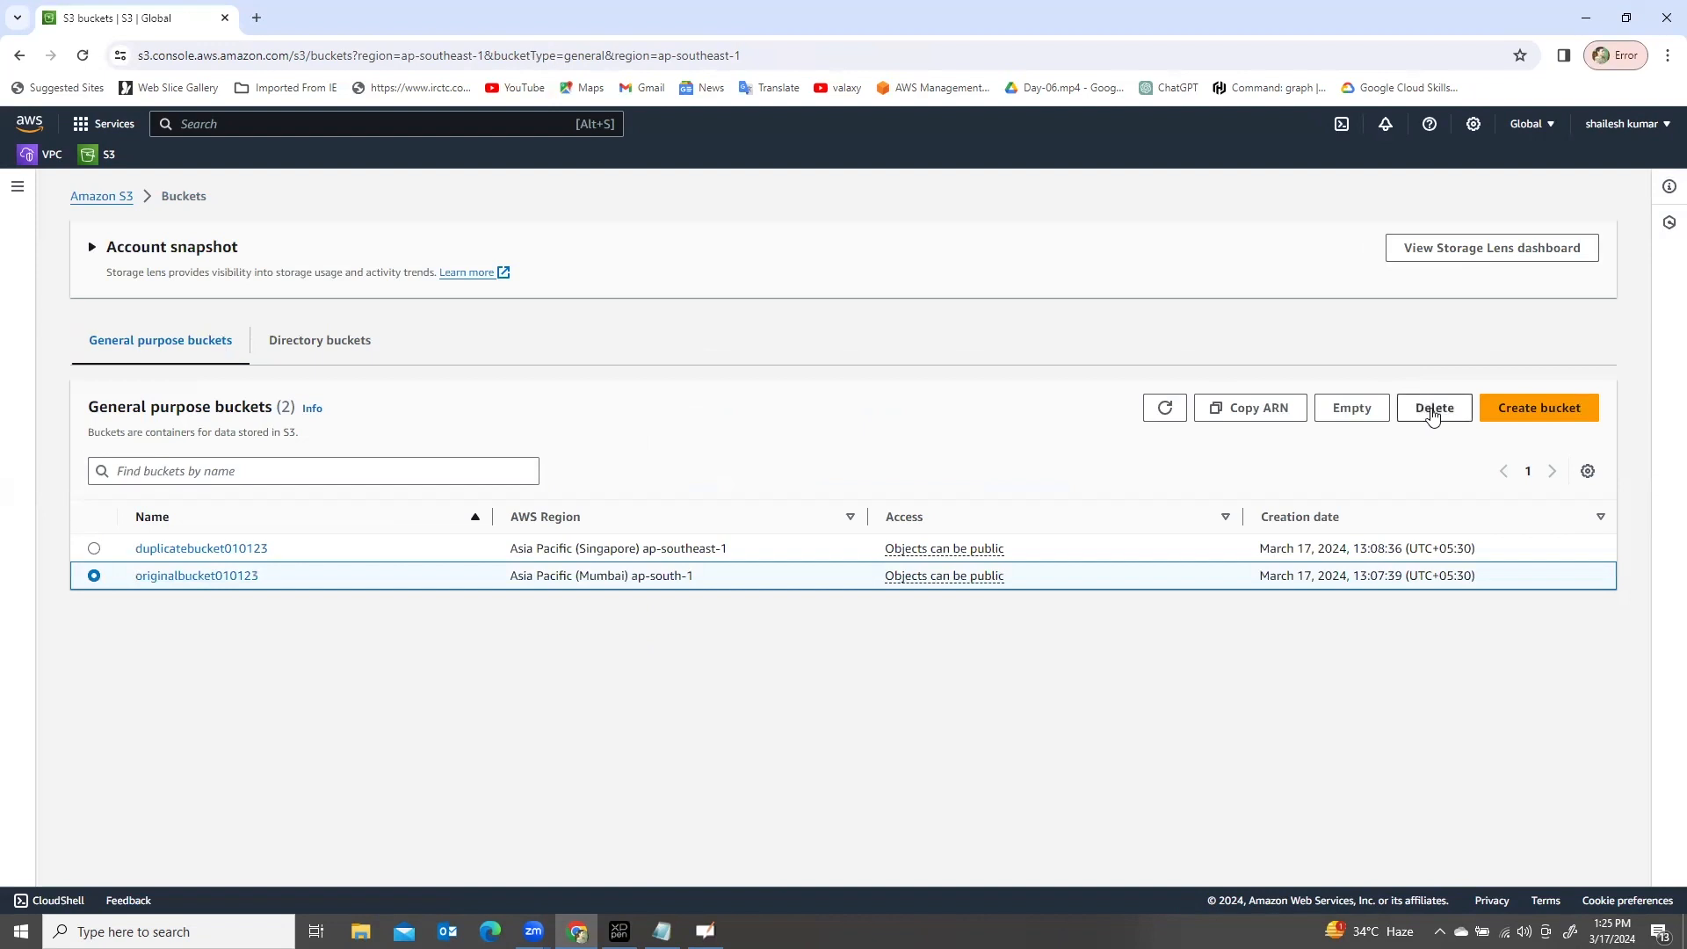
{"action": "left_click", "coordinate": [1348, 412]}
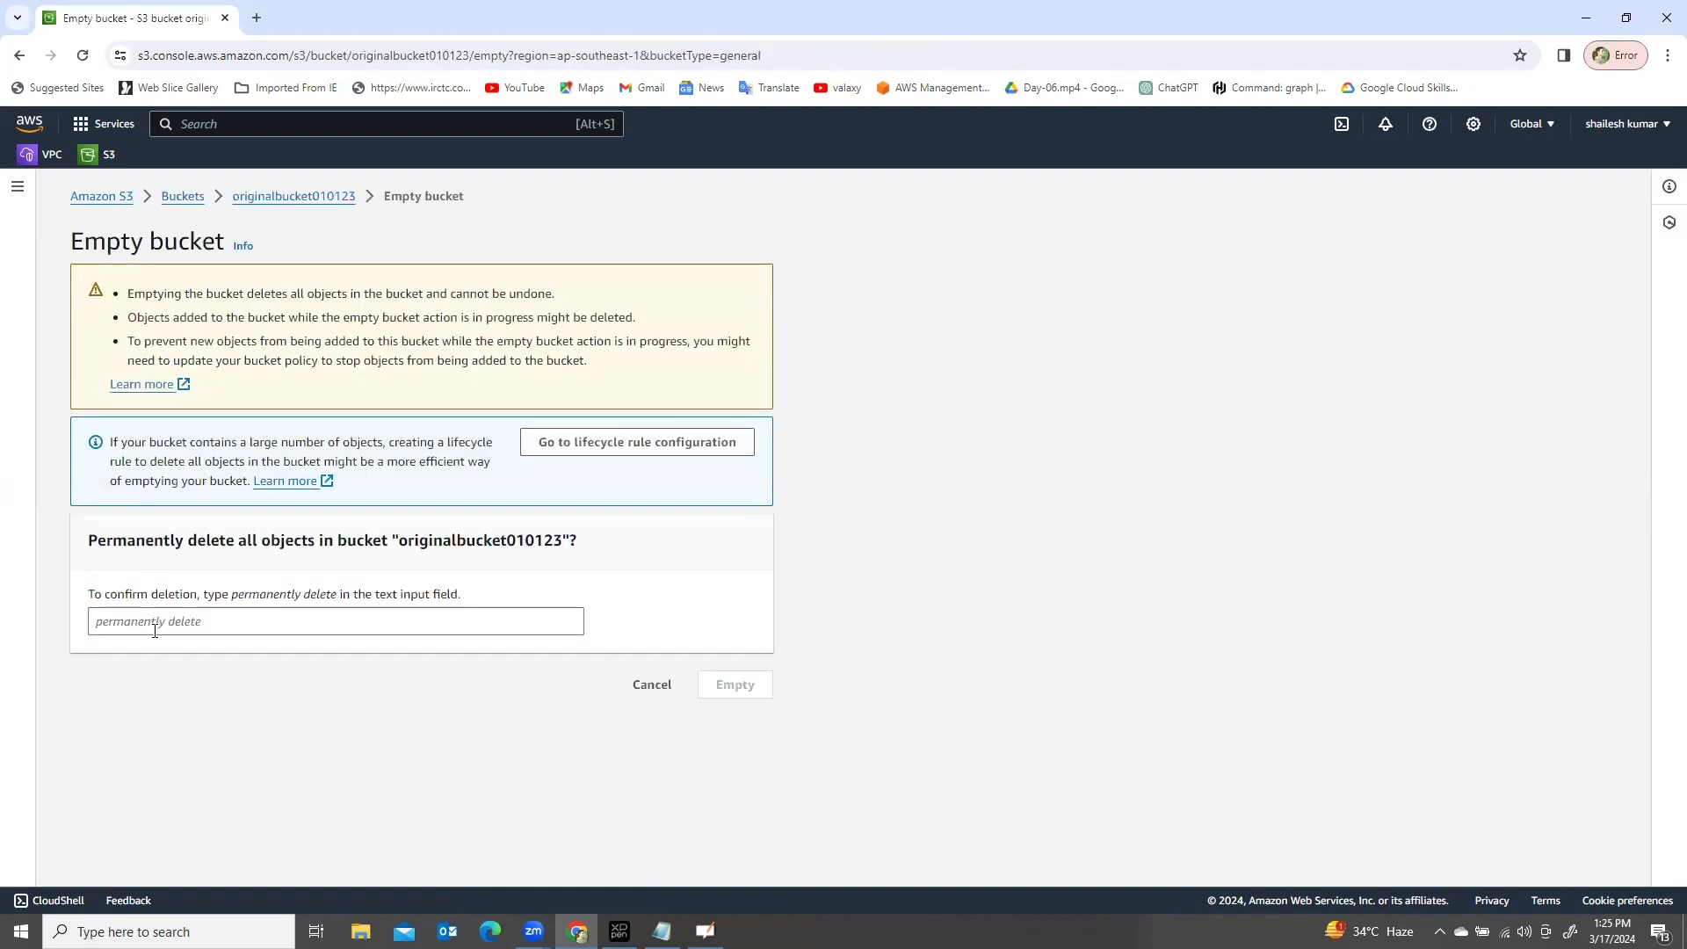
{"action": "left_click", "coordinate": [259, 606]}
{"action": "left_click_drag", "start_coordinate": [318, 600], "coordinate": [343, 610]}
{"action": "key", "text": "ctrl+c"}
{"action": "left_click", "coordinate": [200, 628]}
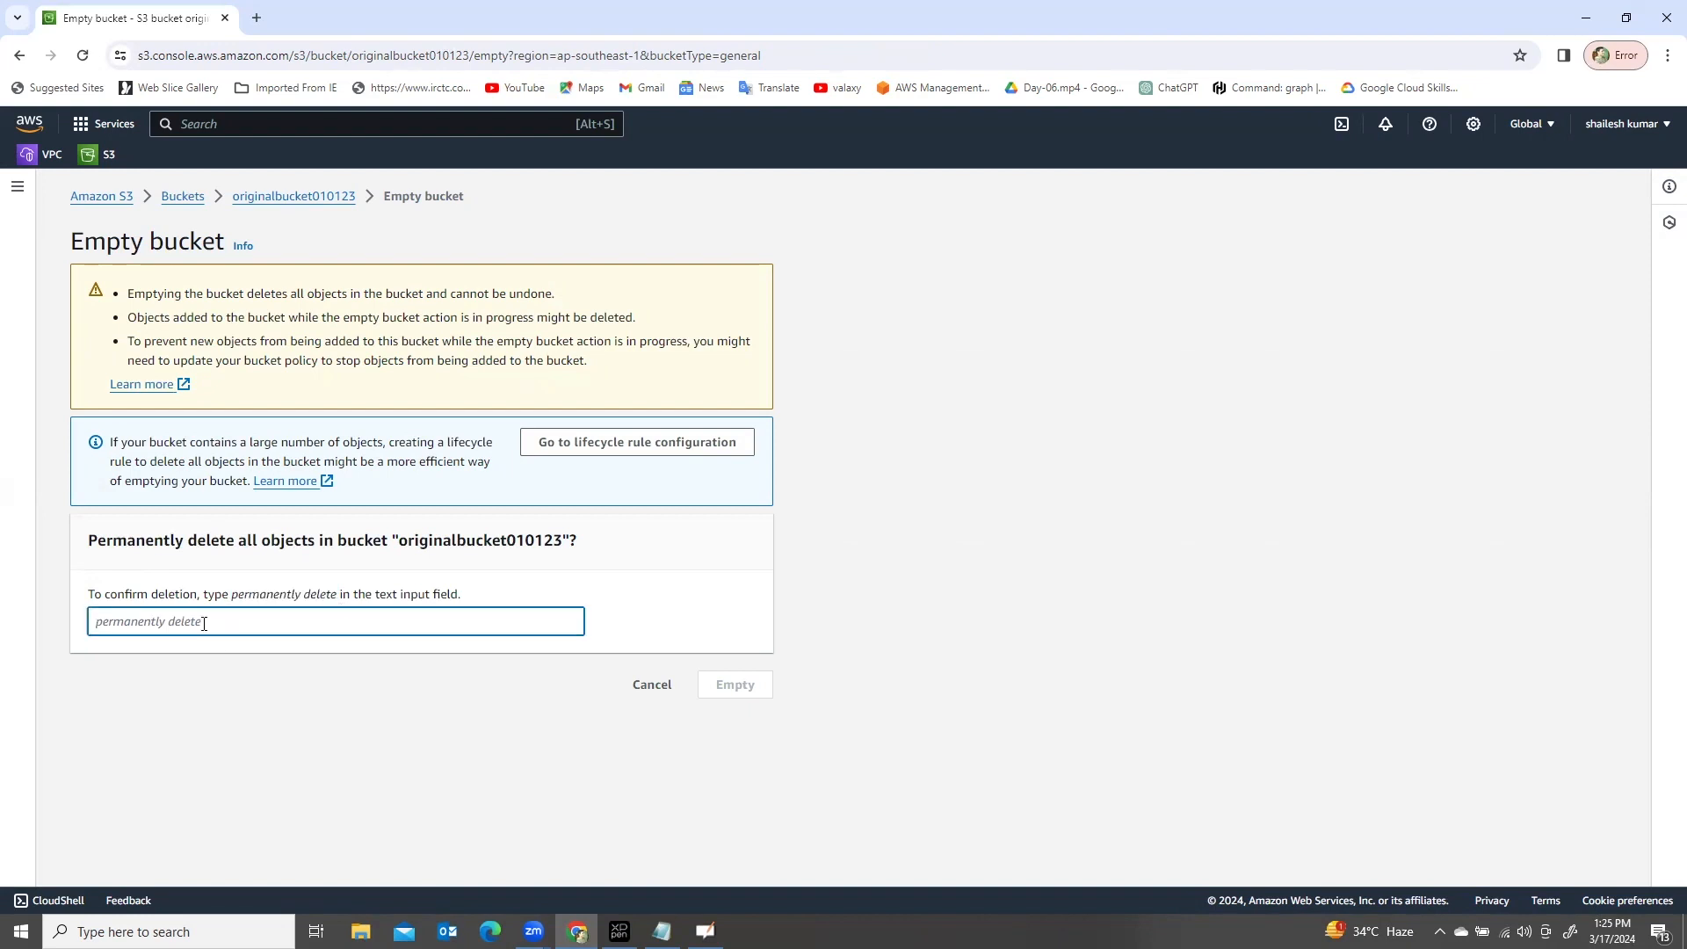
{"action": "key", "text": "ctrl+v"}
{"action": "left_click", "coordinate": [710, 687]}
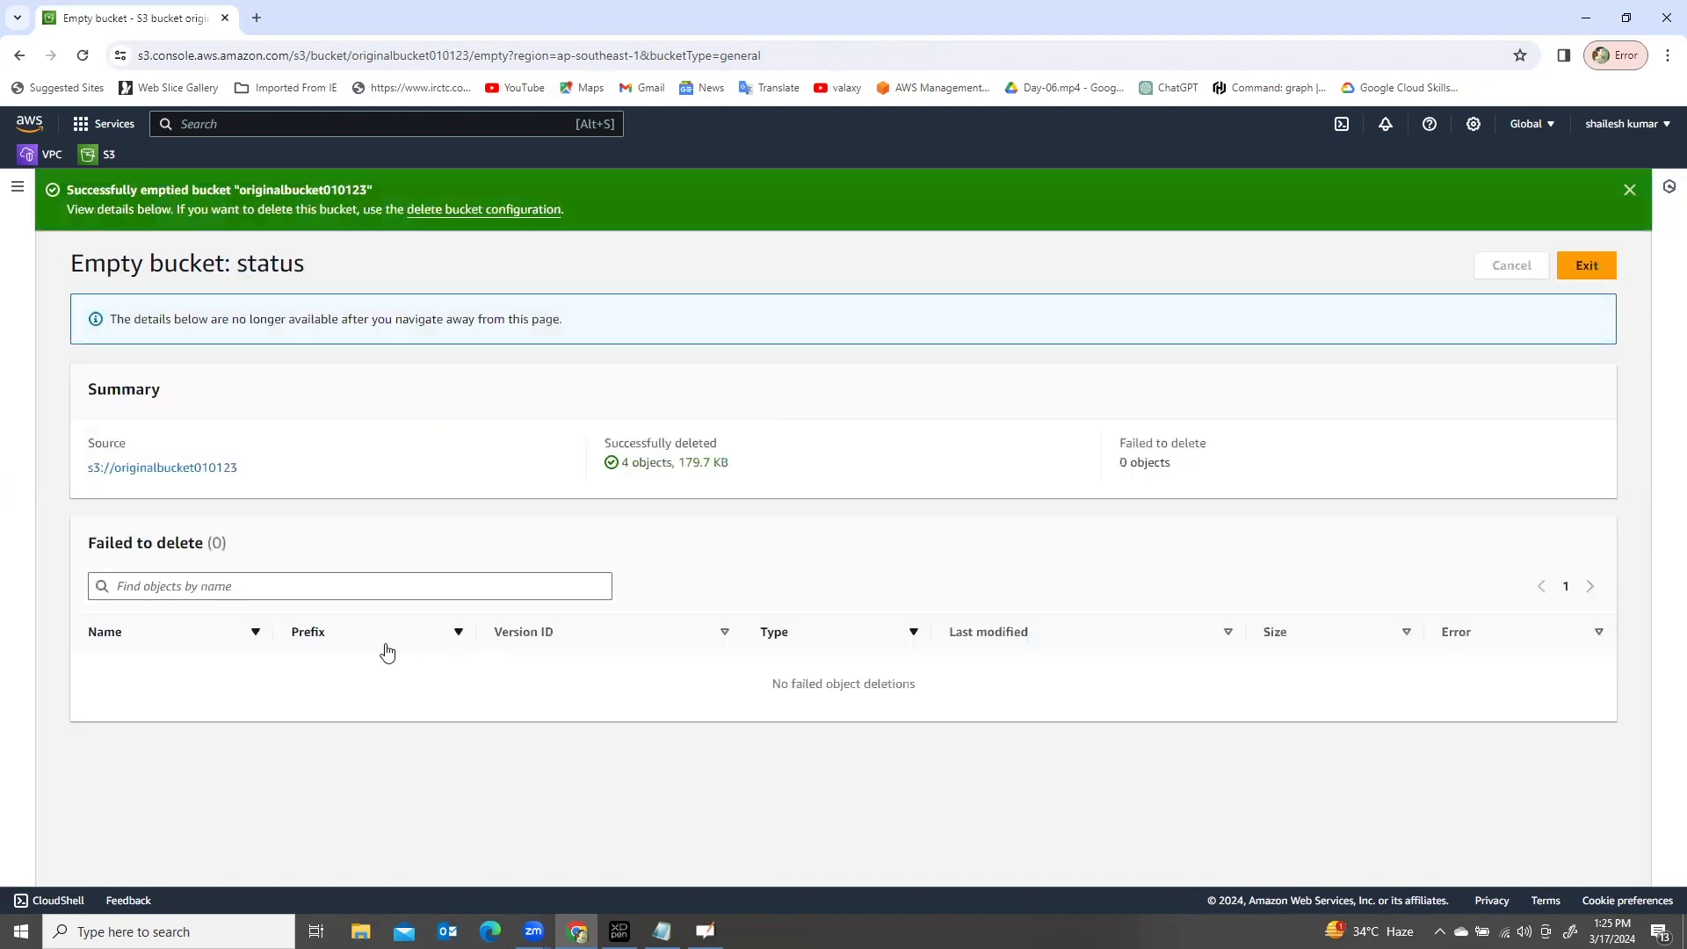
{"action": "left_click", "coordinate": [1586, 265]}
Step: Delete the emptied originalbucket010123, entering its bucket name as confirmation, and dismiss the notification
{"action": "left_click", "coordinate": [93, 576]}
{"action": "left_click", "coordinate": [1433, 408]}
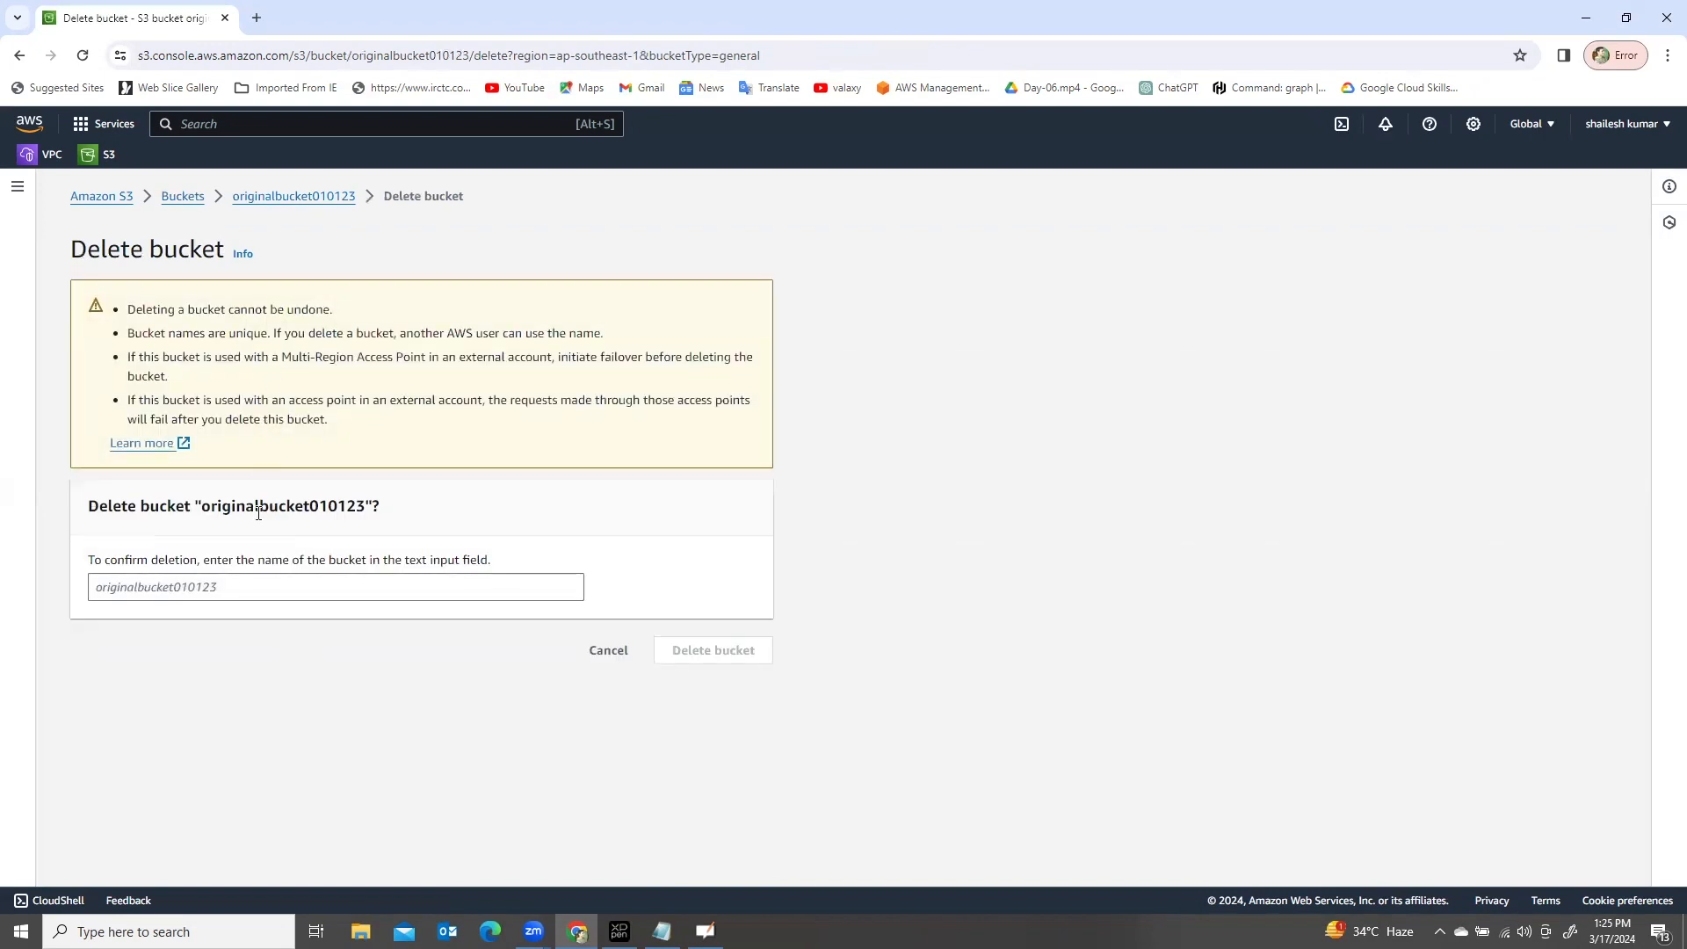
{"action": "double_click", "coordinate": [313, 514]}
{"action": "key", "text": "ctrl+c"}
{"action": "left_click", "coordinate": [266, 585]}
{"action": "key", "text": "ctrl+v"}
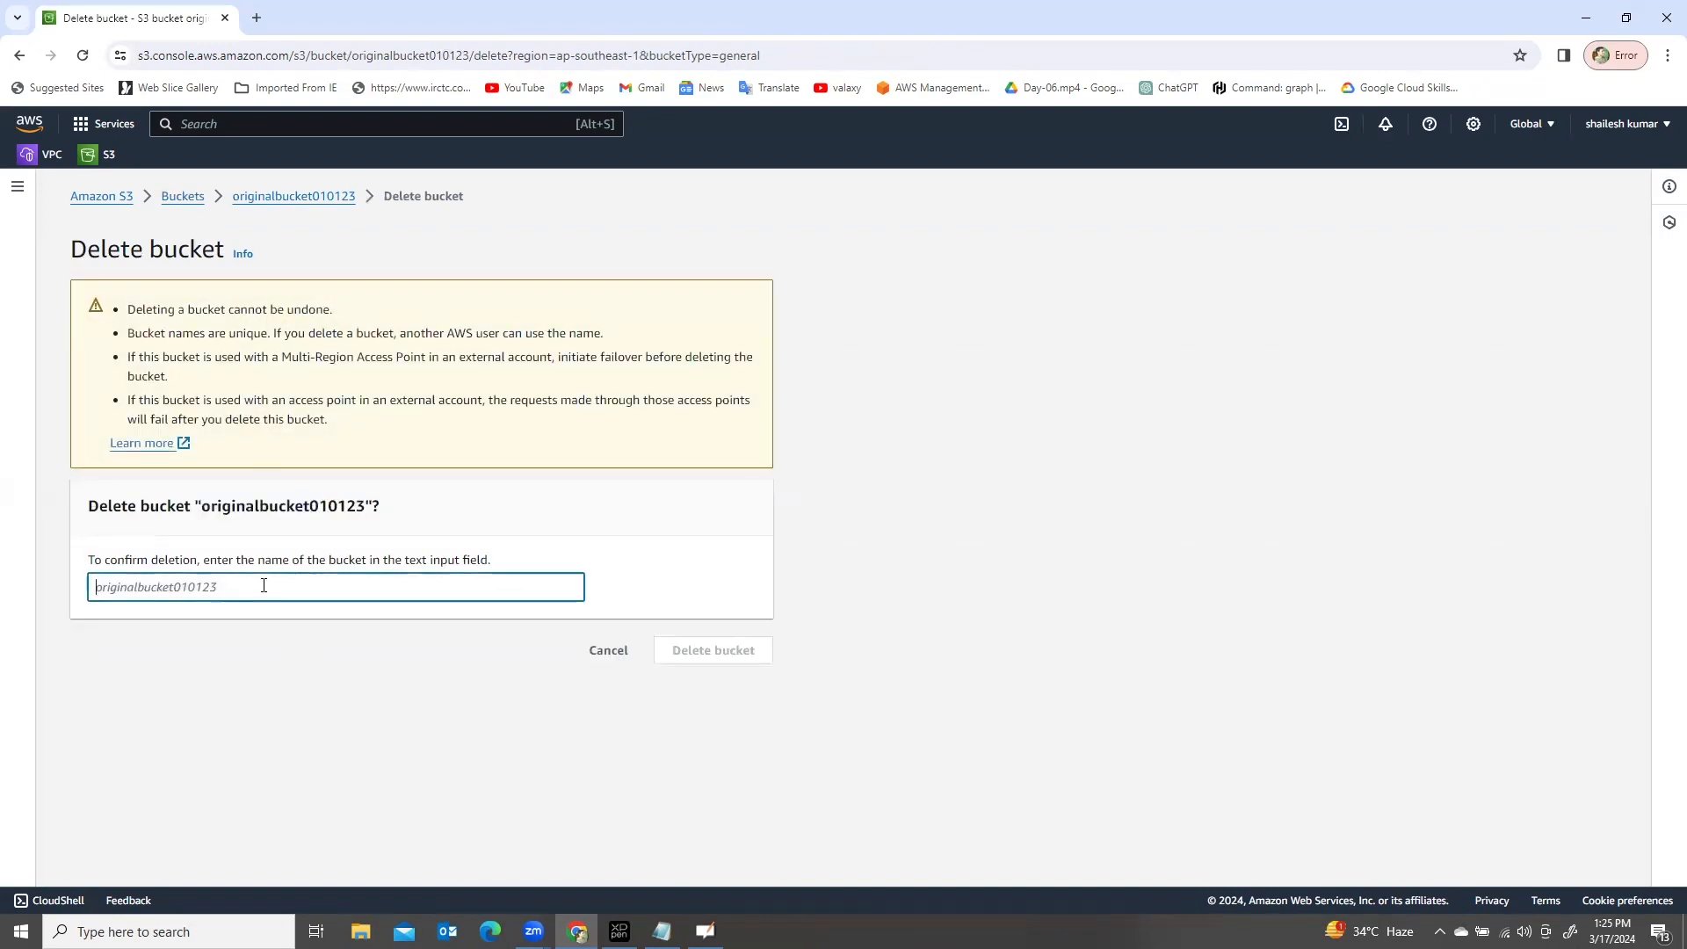
{"action": "left_click", "coordinate": [723, 655]}
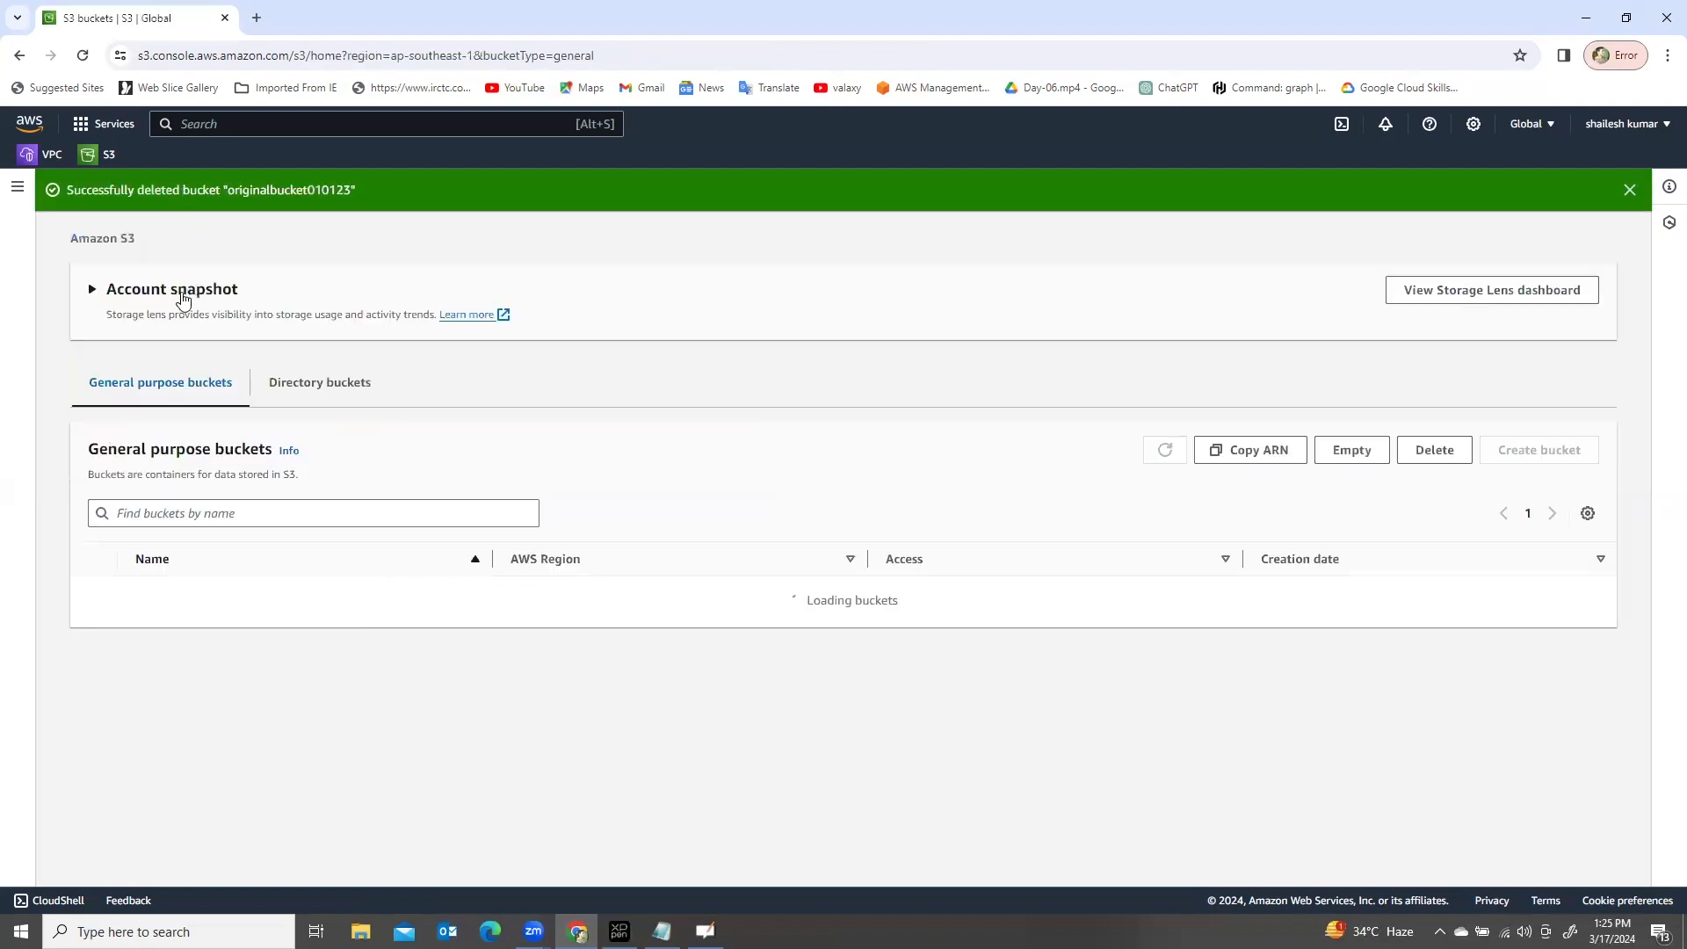
{"action": "left_click", "coordinate": [1630, 190]}
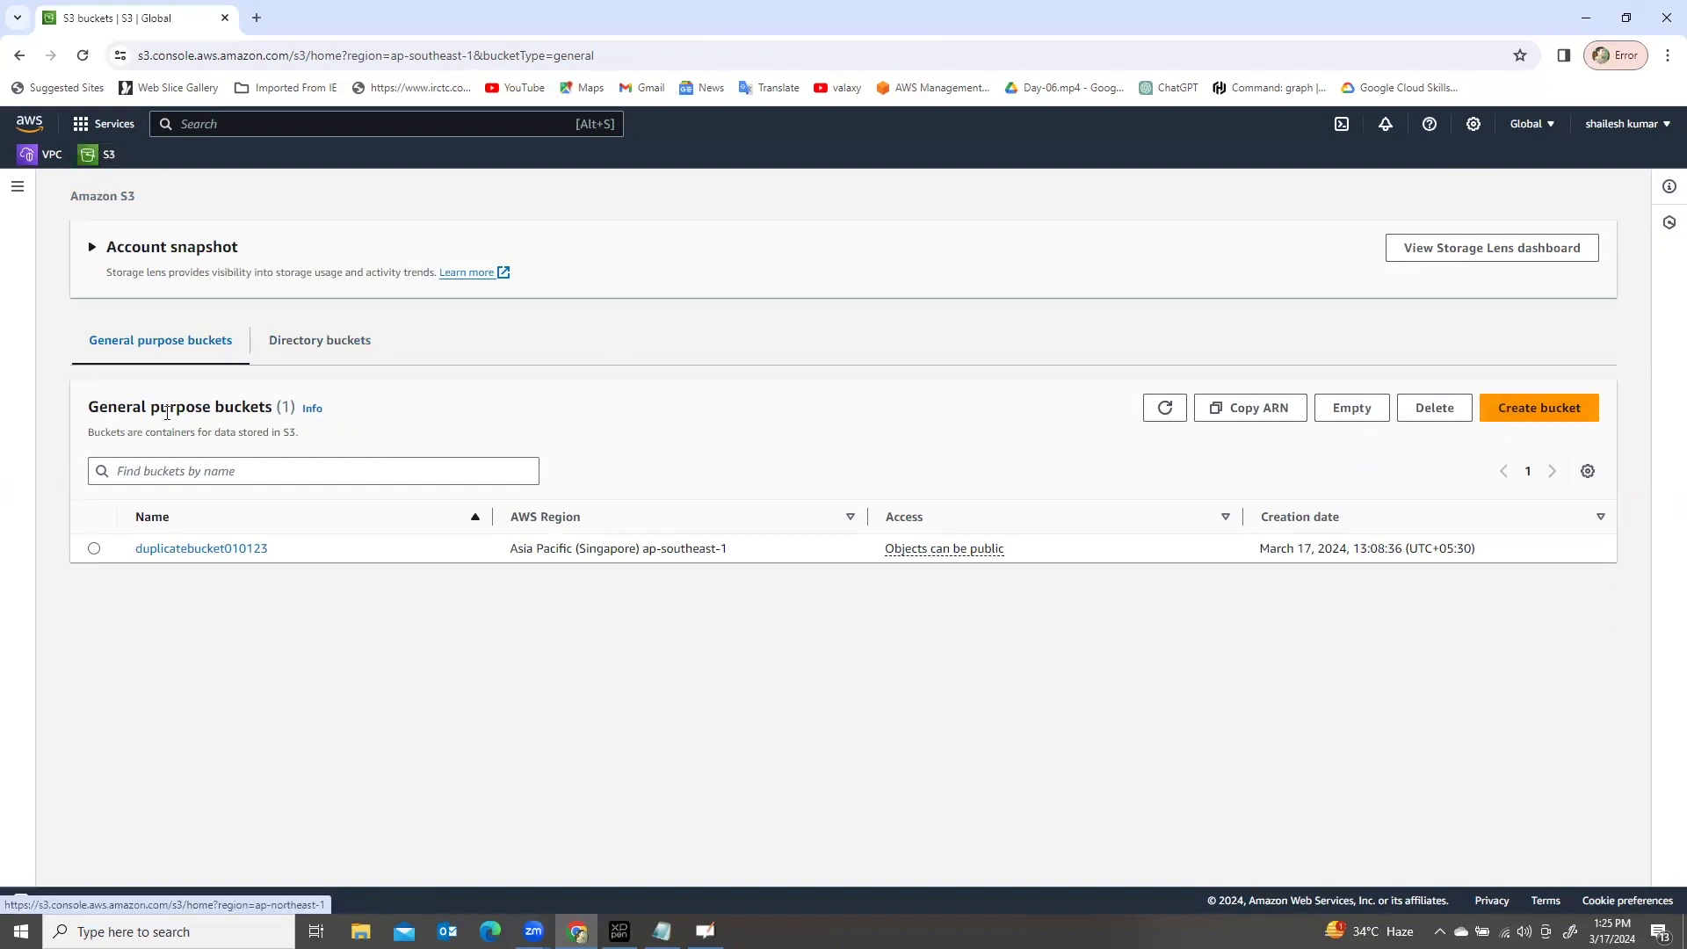
Step: Empty duplicatebucket010123 of all its objects, confirming with the phrase permanently delete, and return to the bucket list
{"action": "left_click", "coordinate": [176, 550]}
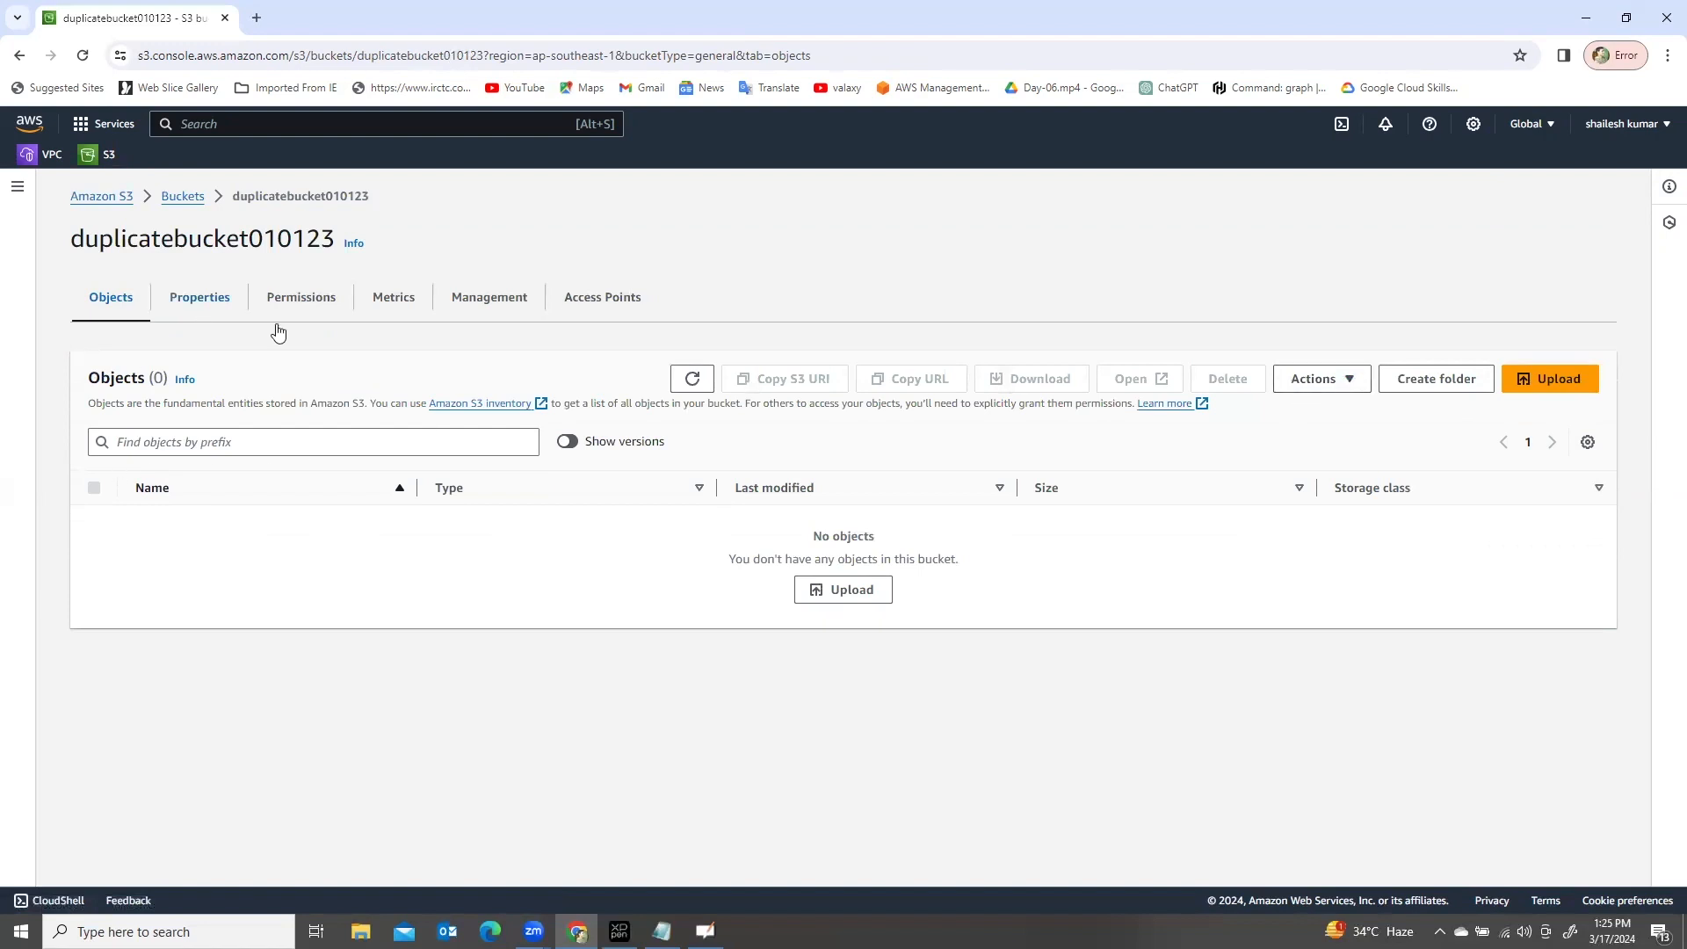
{"action": "left_click", "coordinate": [194, 200]}
{"action": "left_click", "coordinate": [94, 548]}
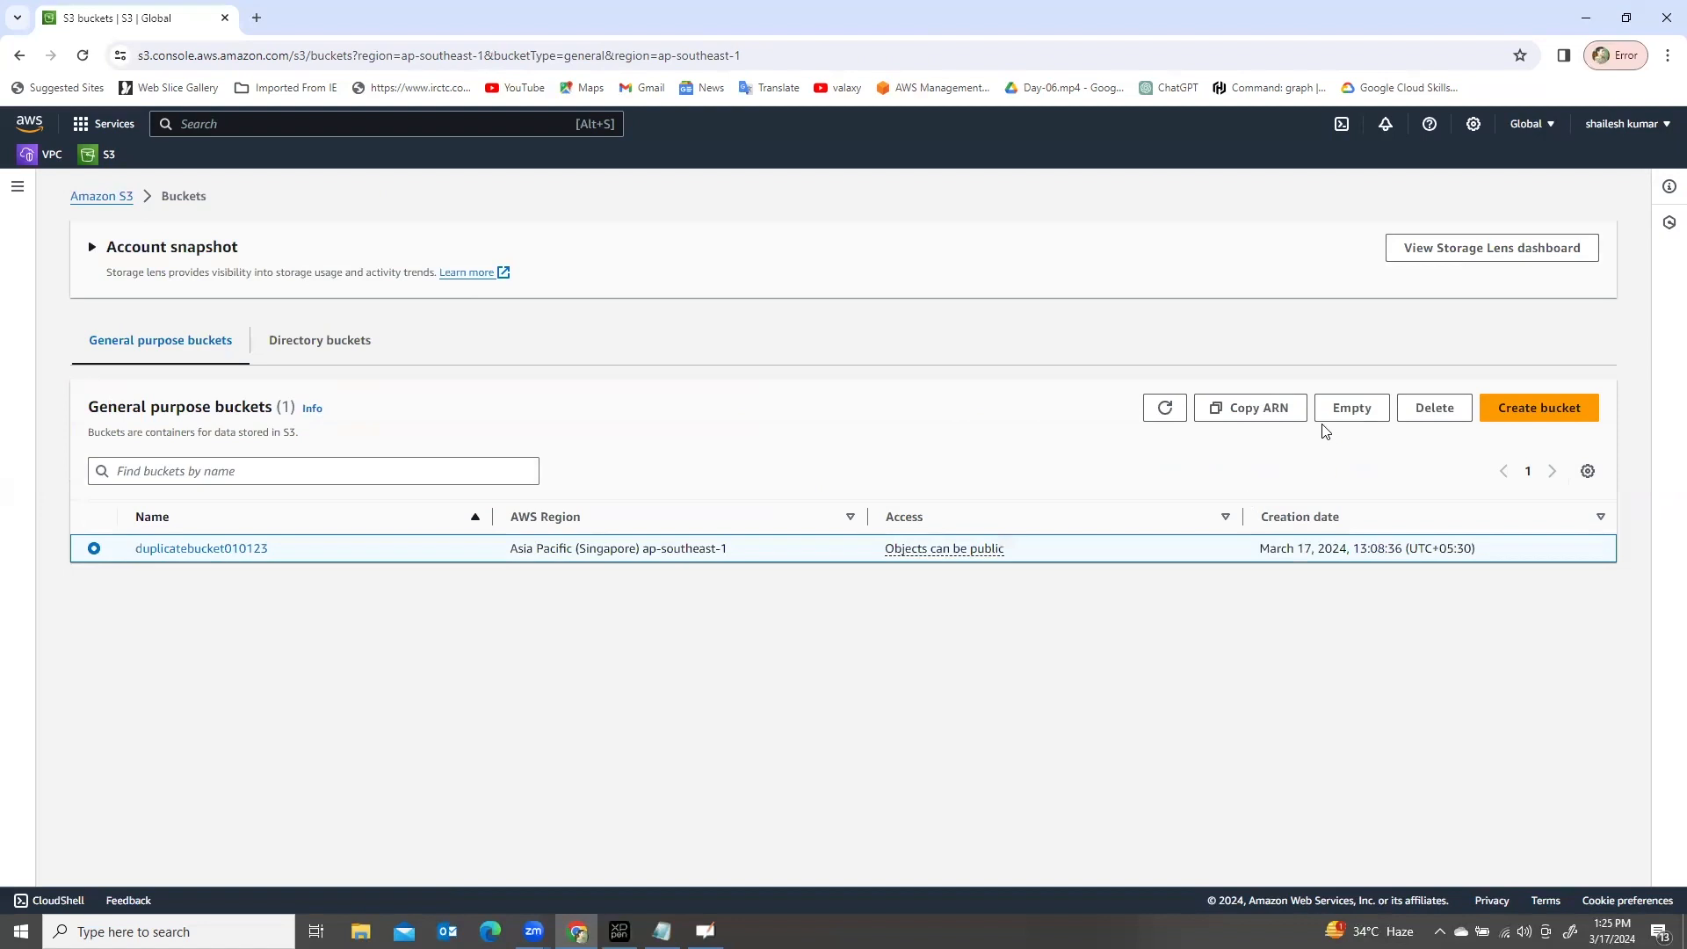
{"action": "left_click", "coordinate": [1350, 411]}
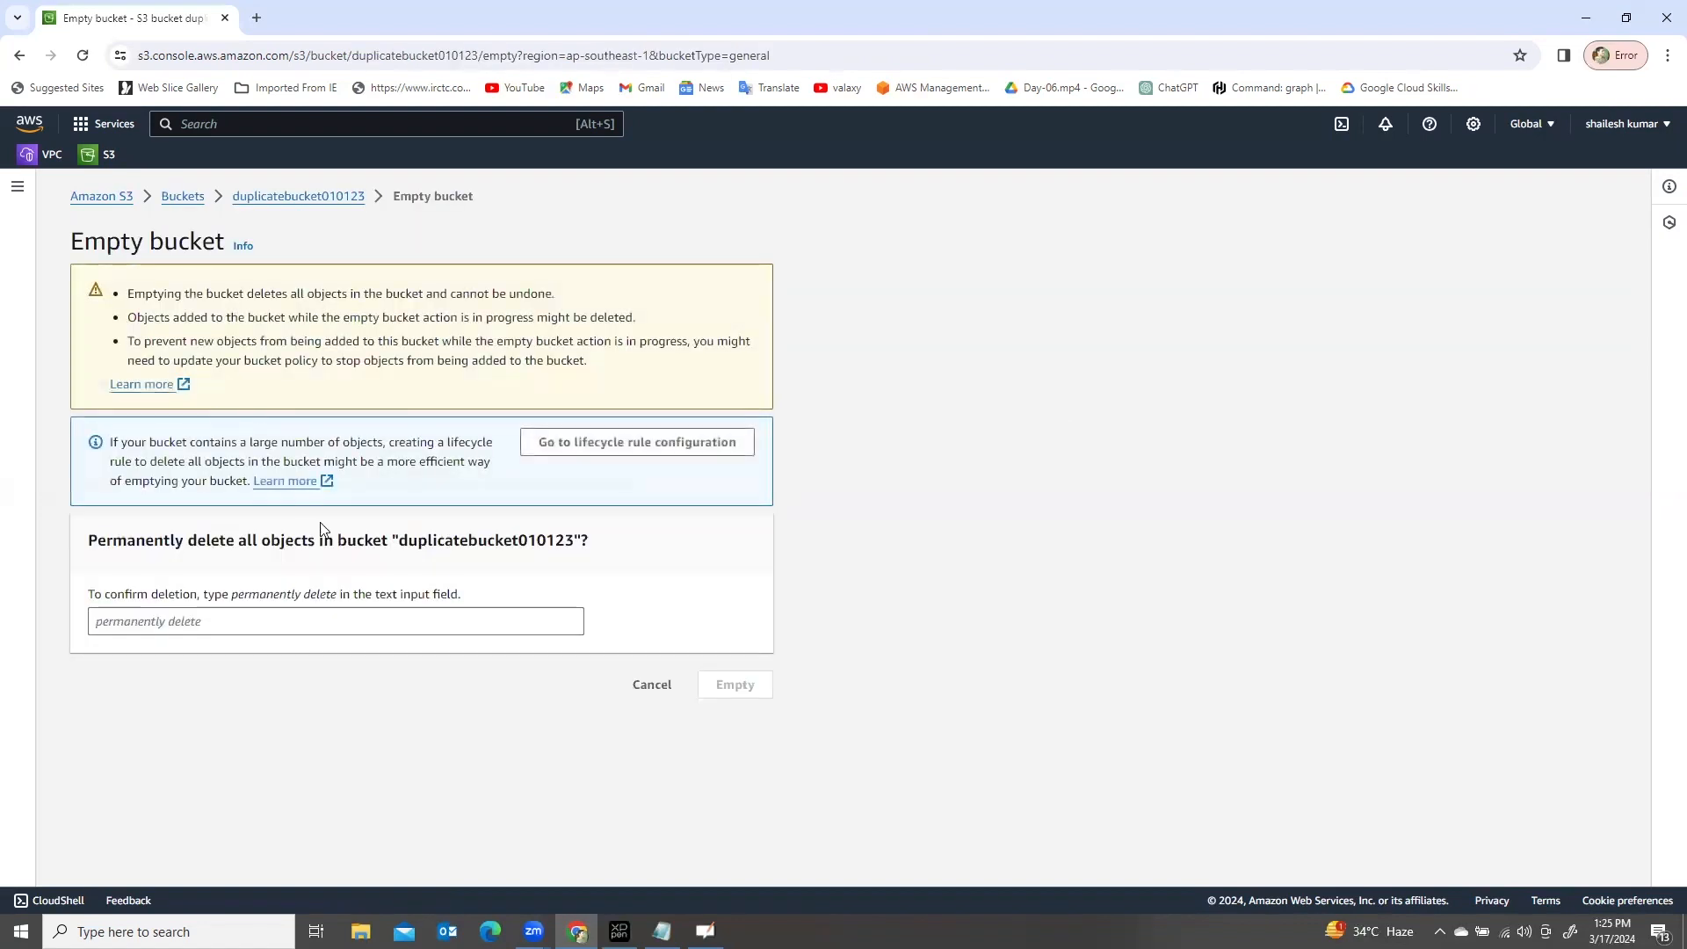
{"action": "double_click", "coordinate": [447, 543]}
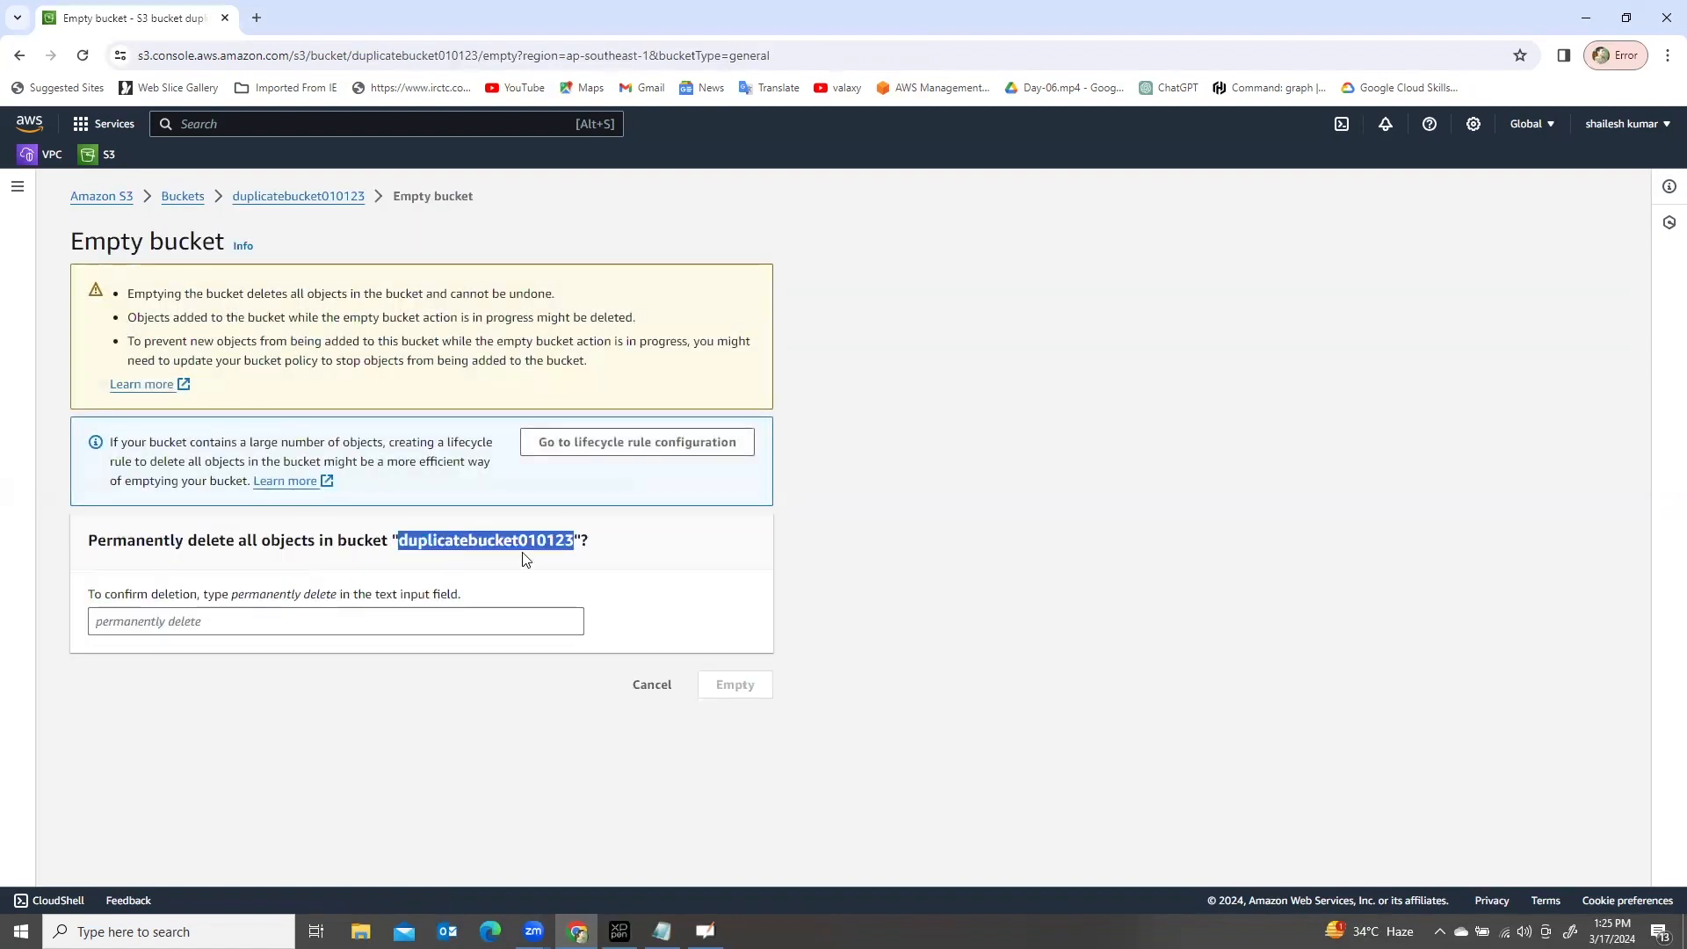
{"action": "left_click", "coordinate": [326, 630]}
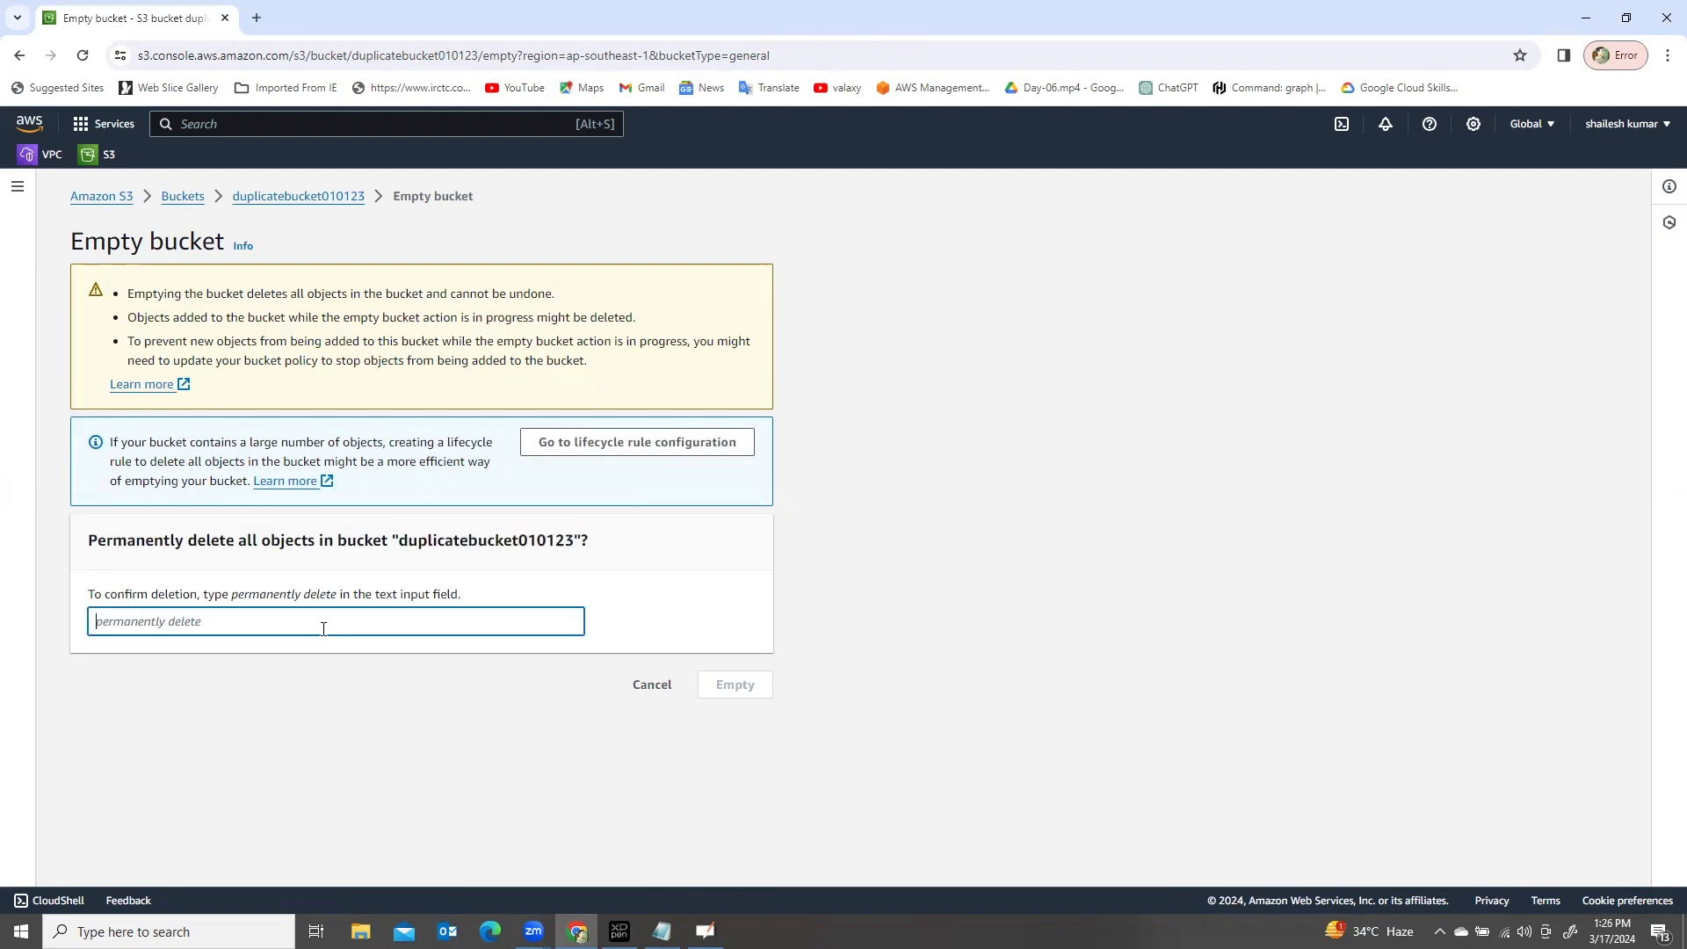
{"action": "left_click_drag", "start_coordinate": [232, 596], "coordinate": [321, 597]}
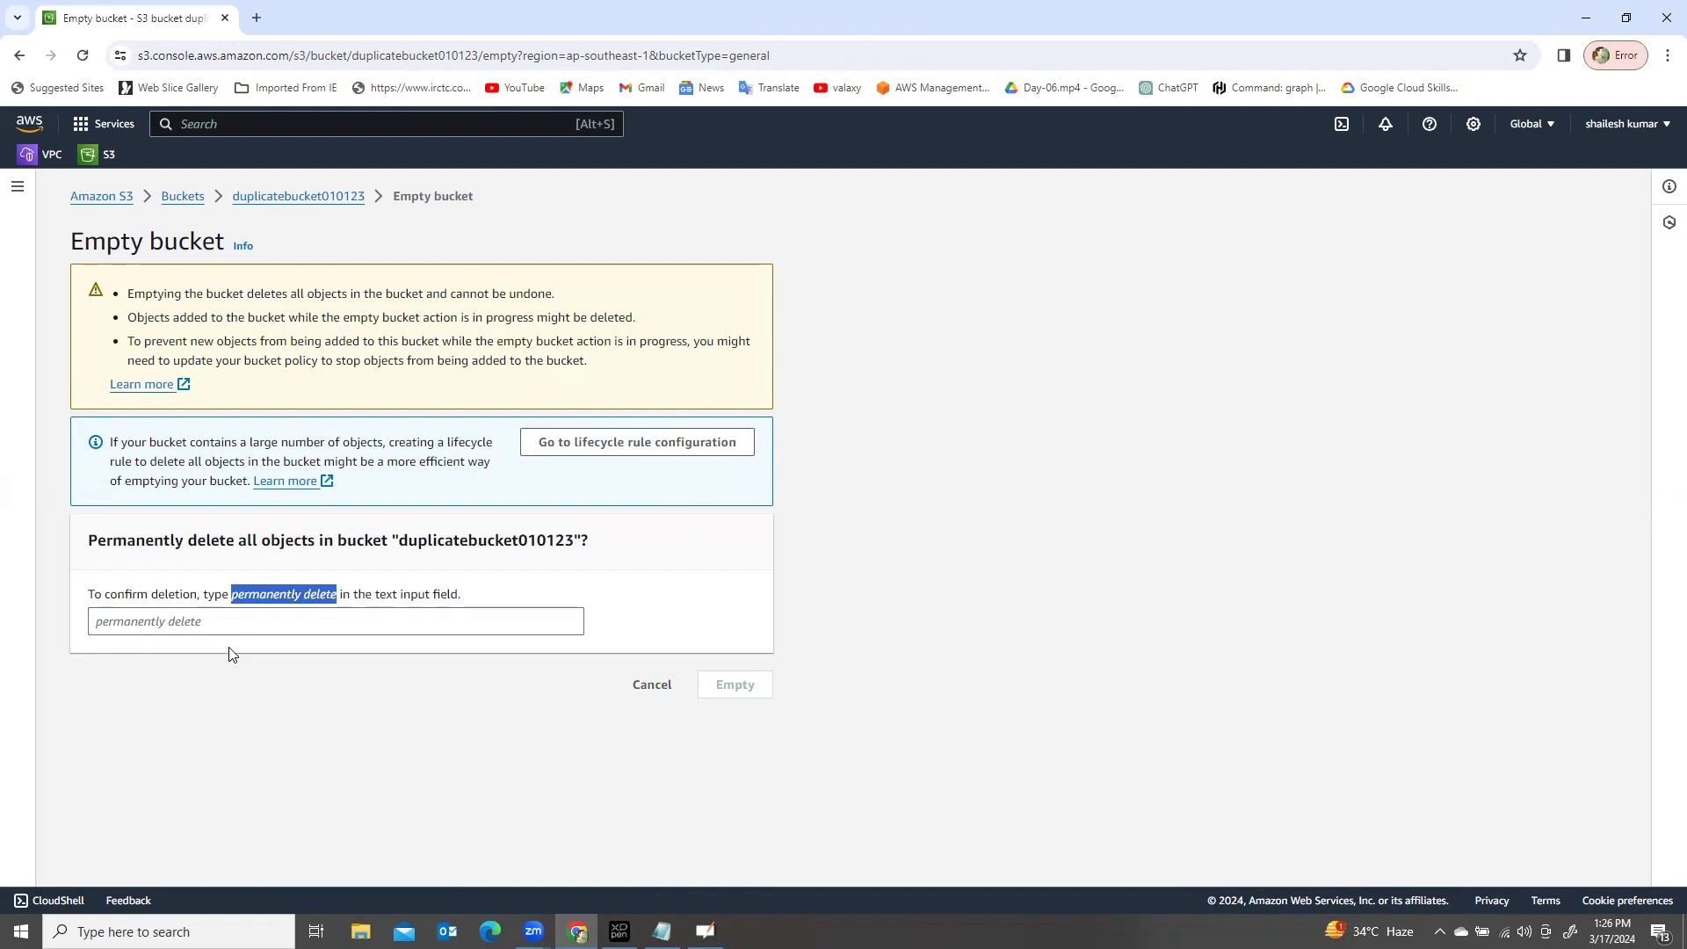
{"action": "left_click", "coordinate": [184, 633]}
{"action": "key", "text": "ctrl+v"}
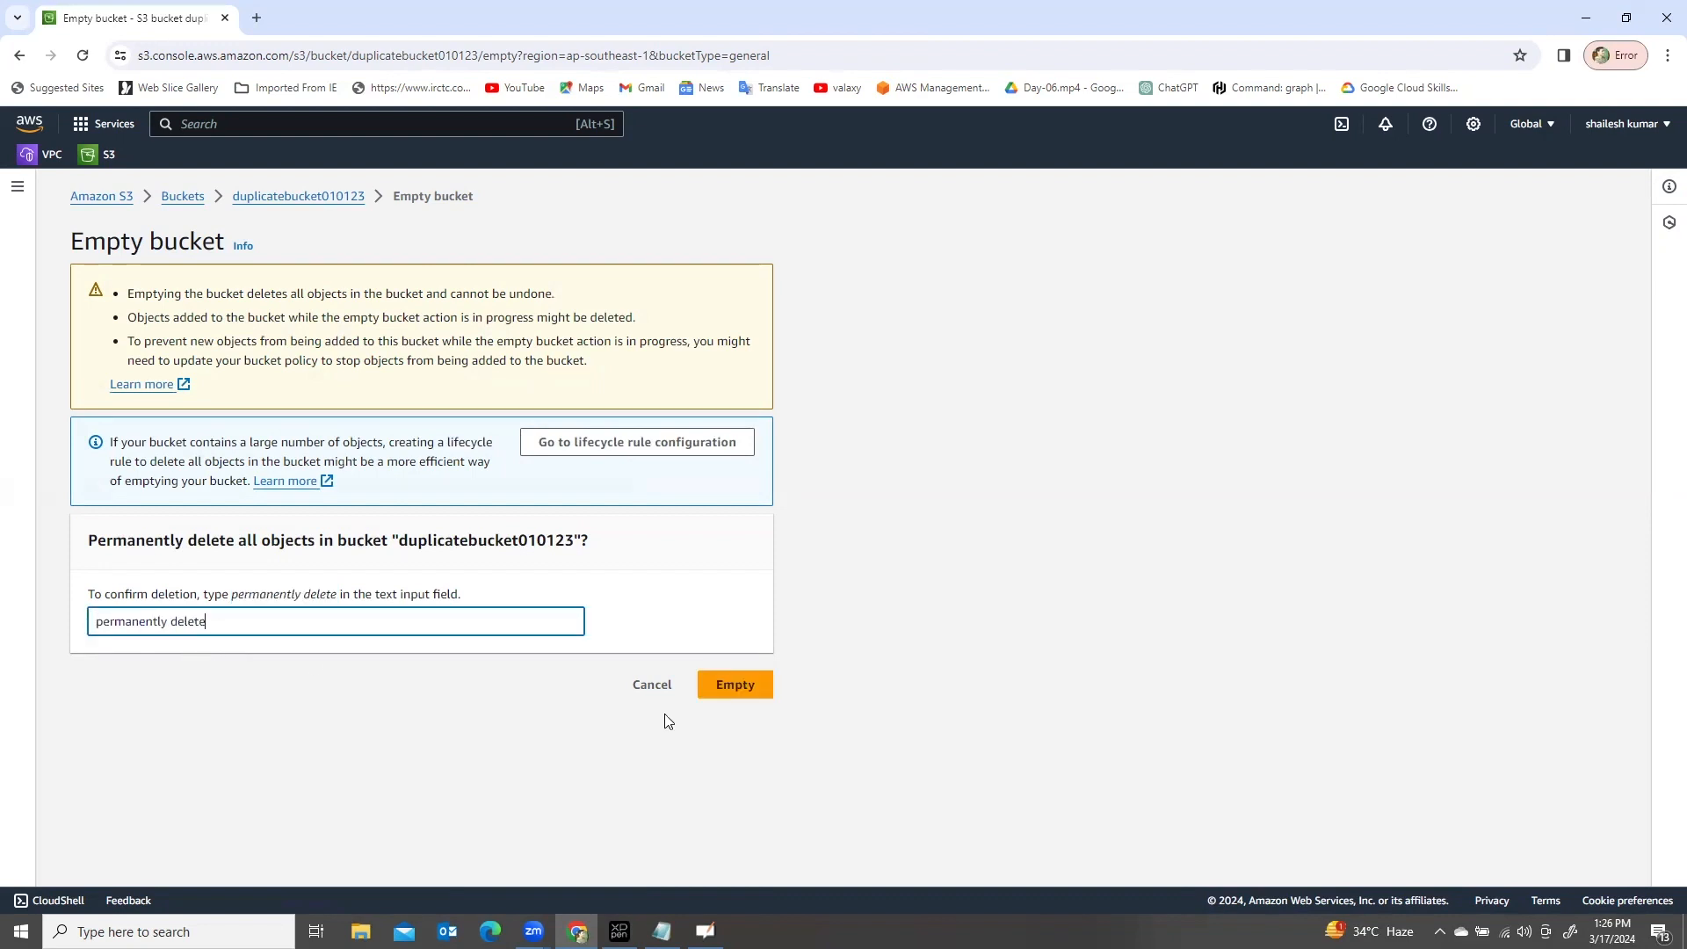
{"action": "left_click", "coordinate": [707, 687]}
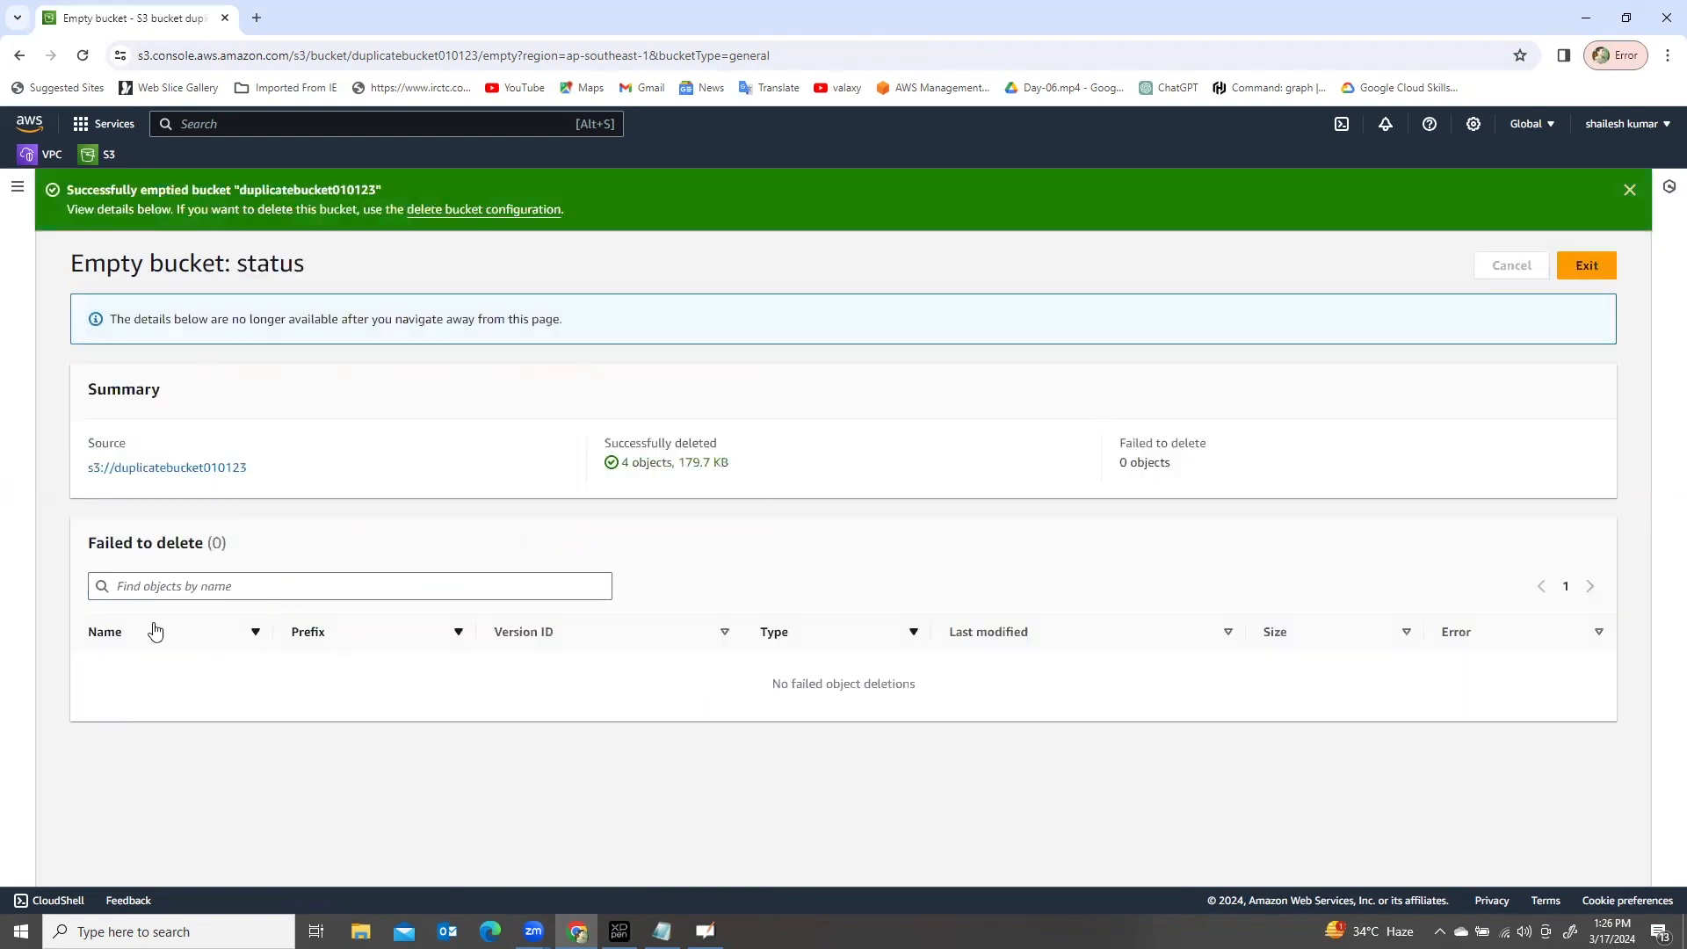
{"action": "left_click", "coordinate": [1587, 265]}
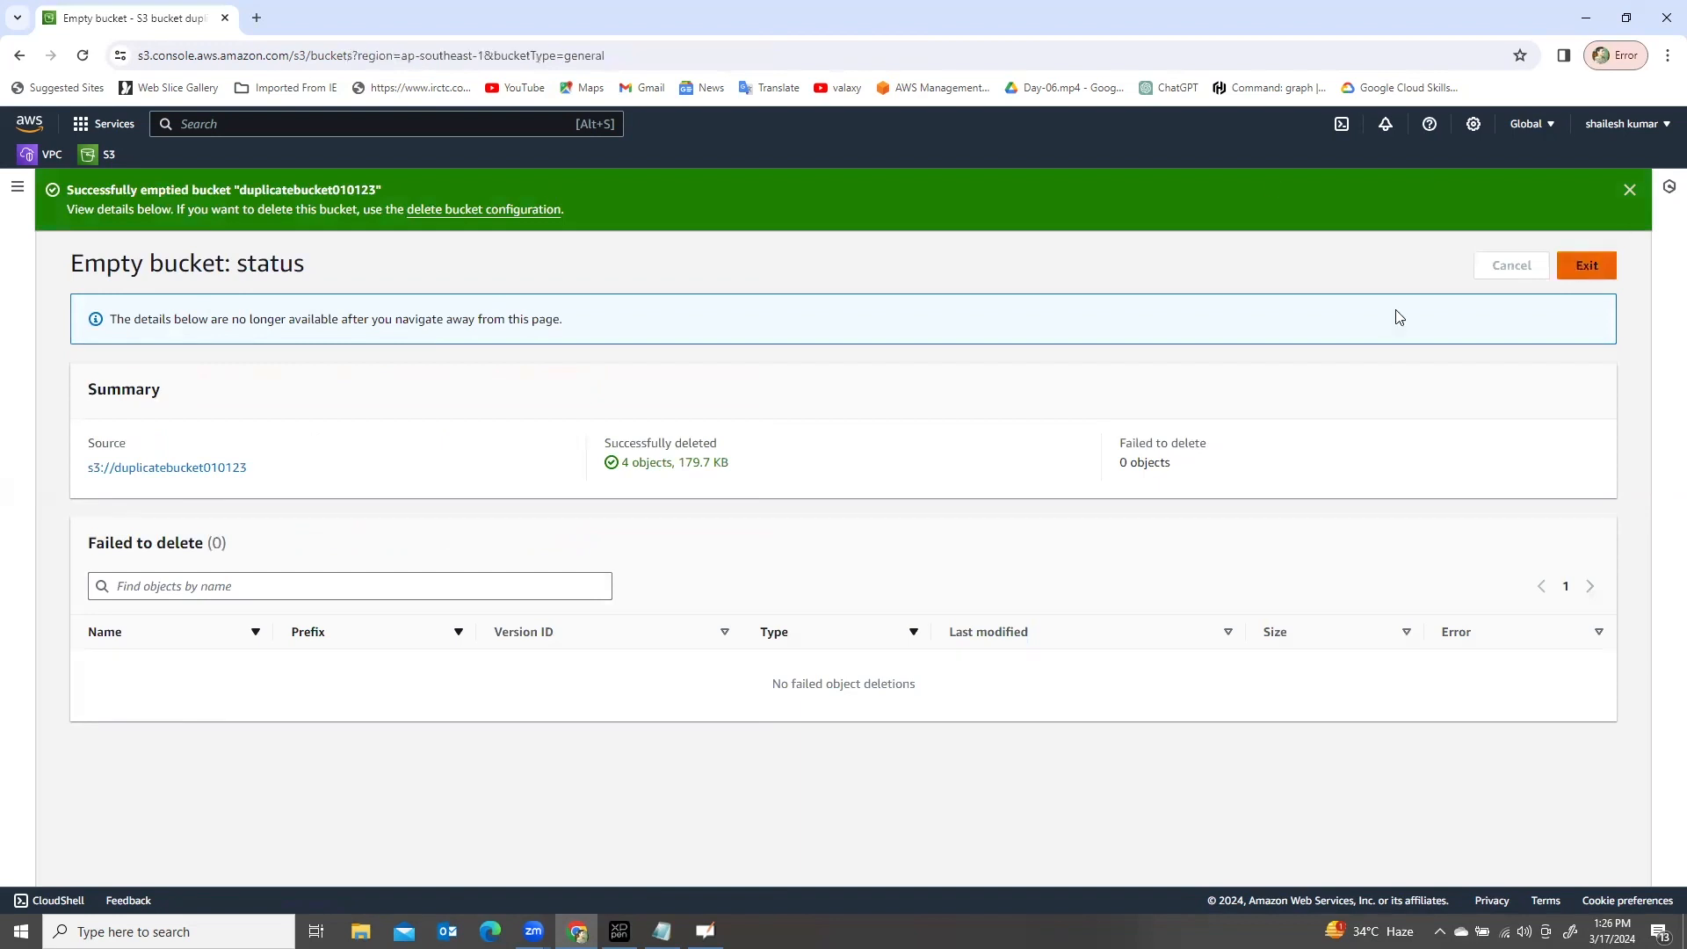
Step: Delete the emptied duplicatebucket010123, entering its bucket name as confirmation
{"action": "left_click", "coordinate": [95, 550]}
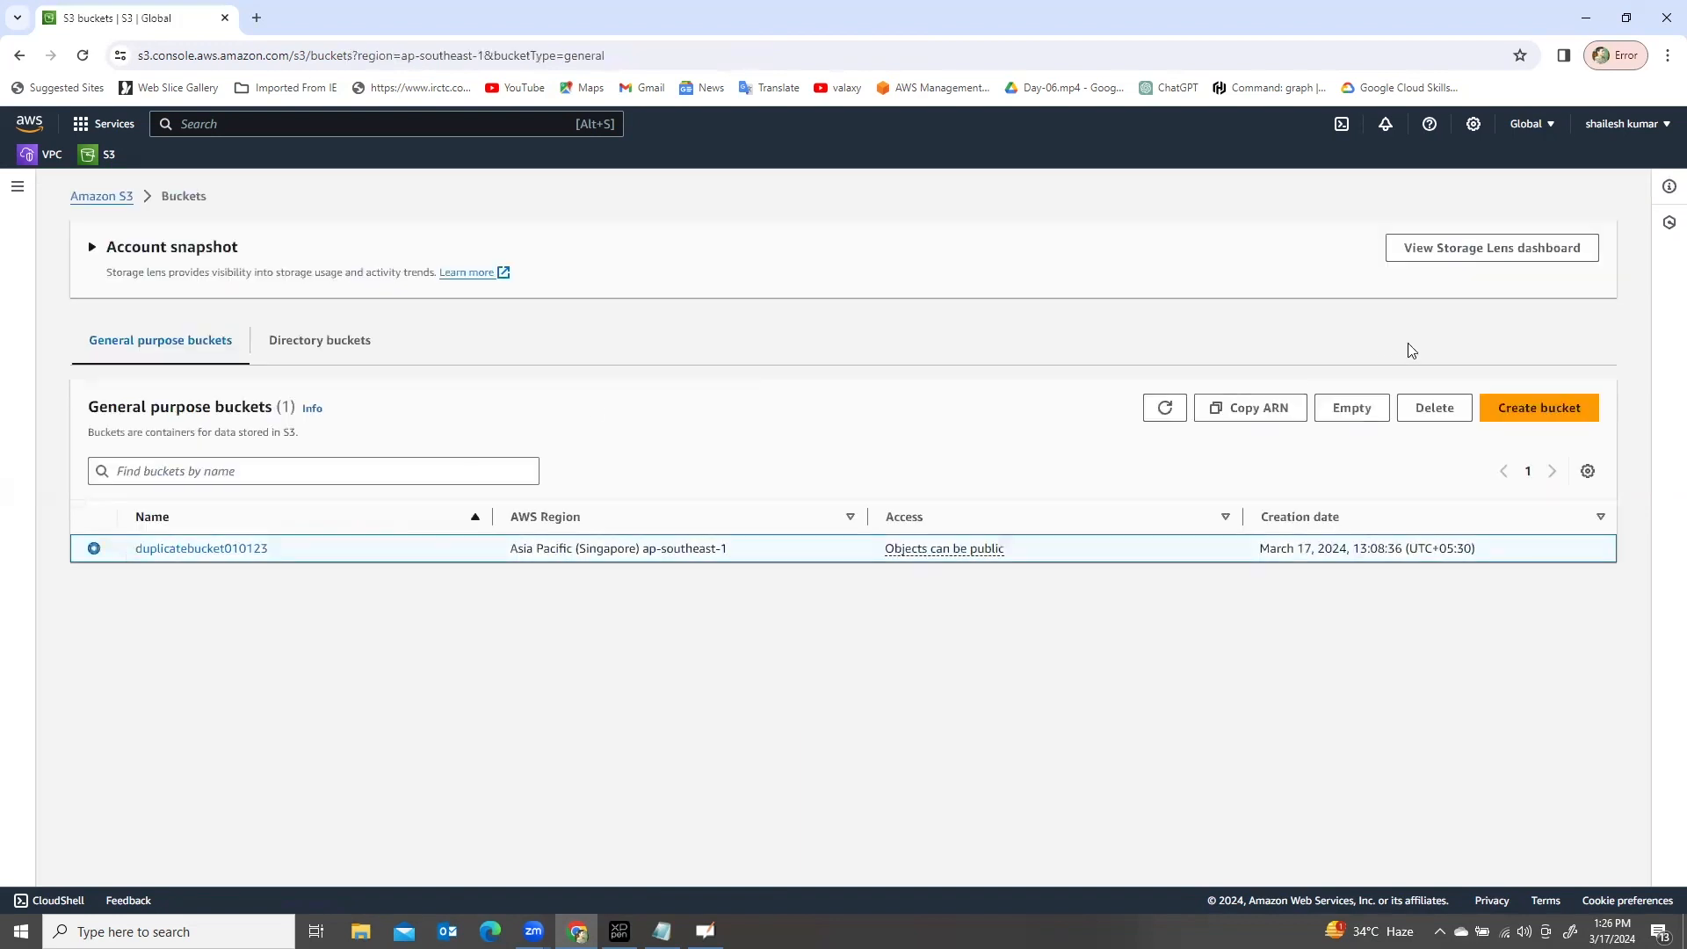
{"action": "left_click", "coordinate": [1436, 410]}
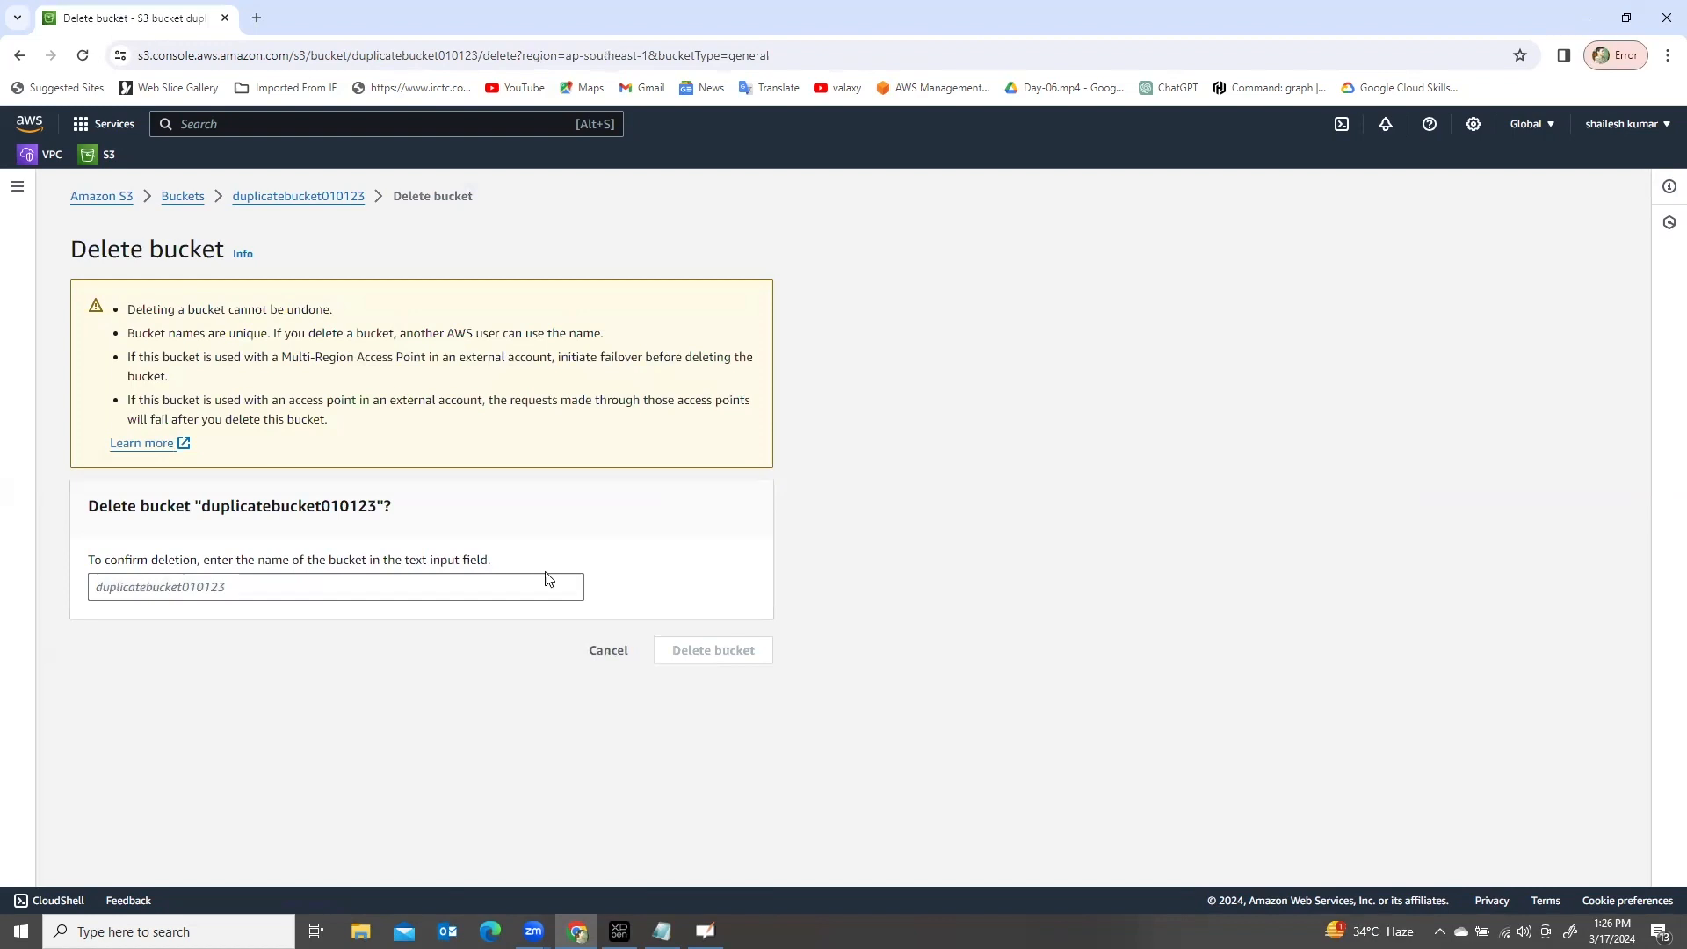
{"action": "double_click", "coordinate": [271, 505]}
{"action": "key", "text": "ctrl+c"}
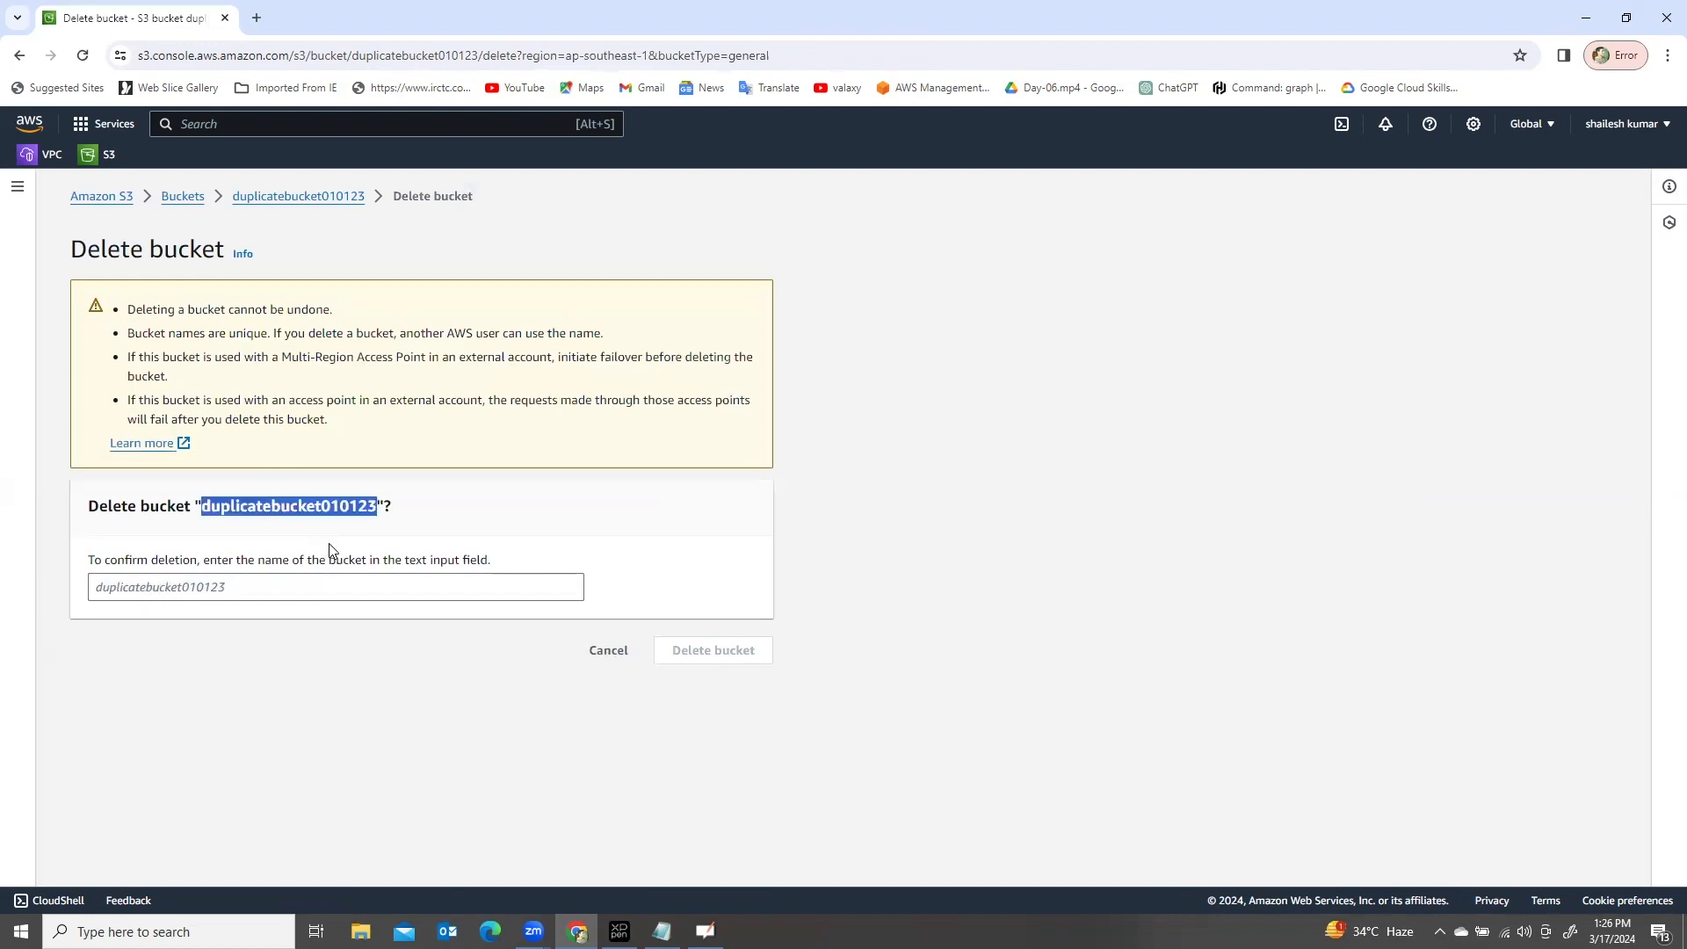
{"action": "left_click", "coordinate": [235, 594]}
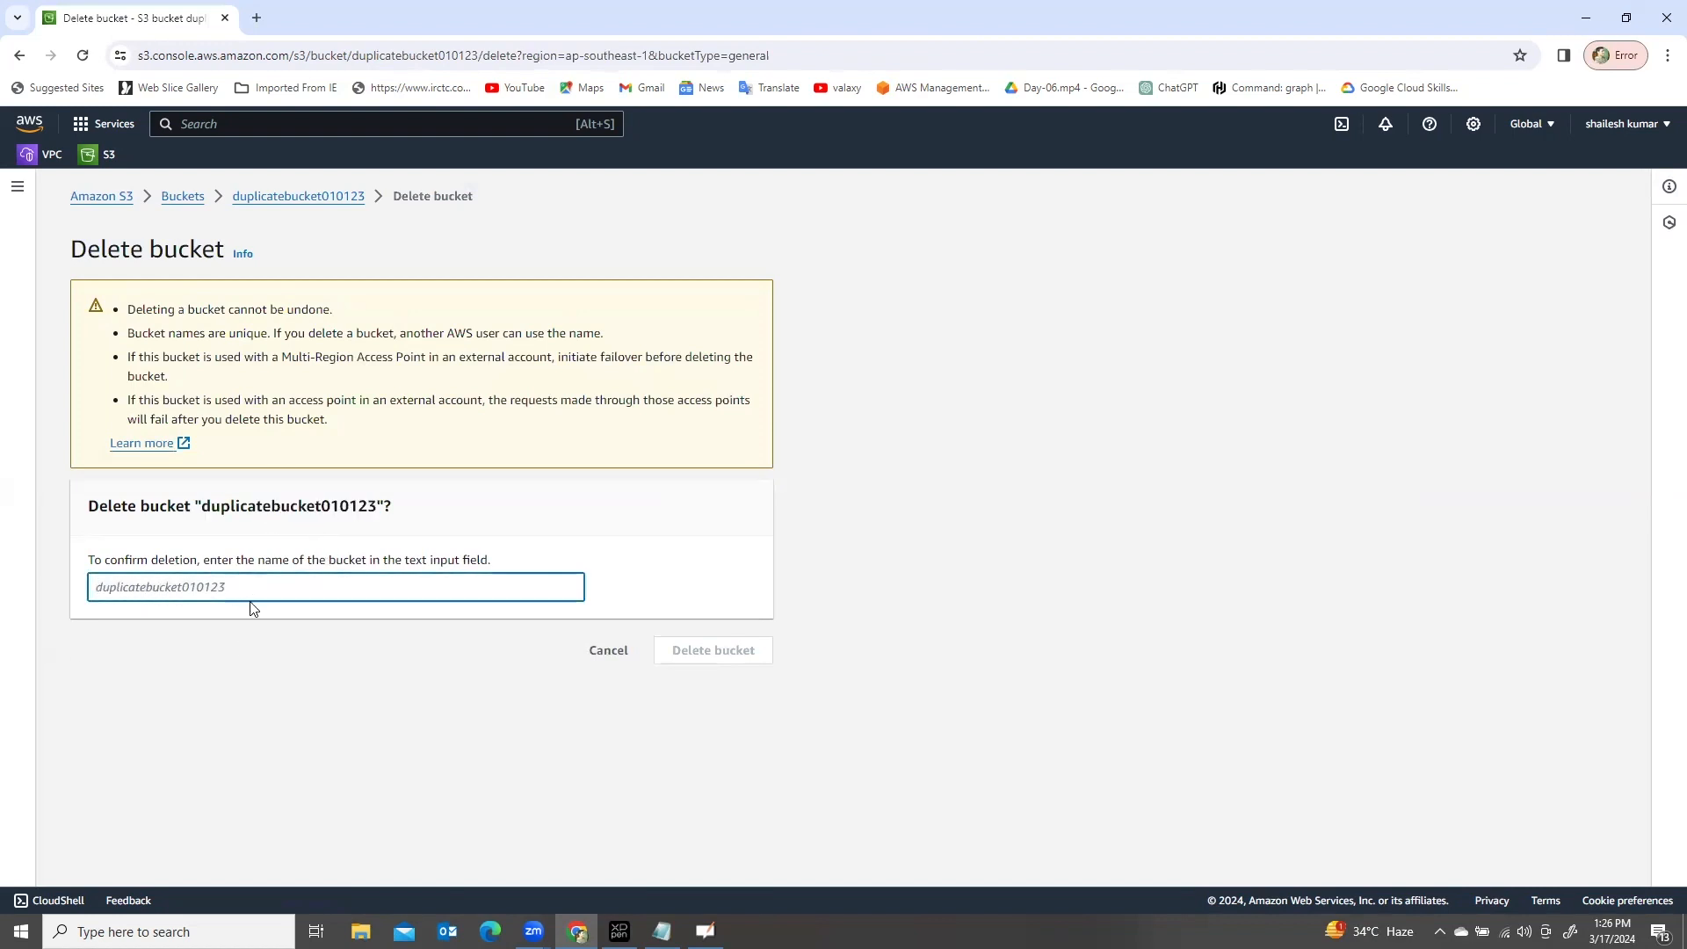
{"action": "key", "text": "ctrl+v"}
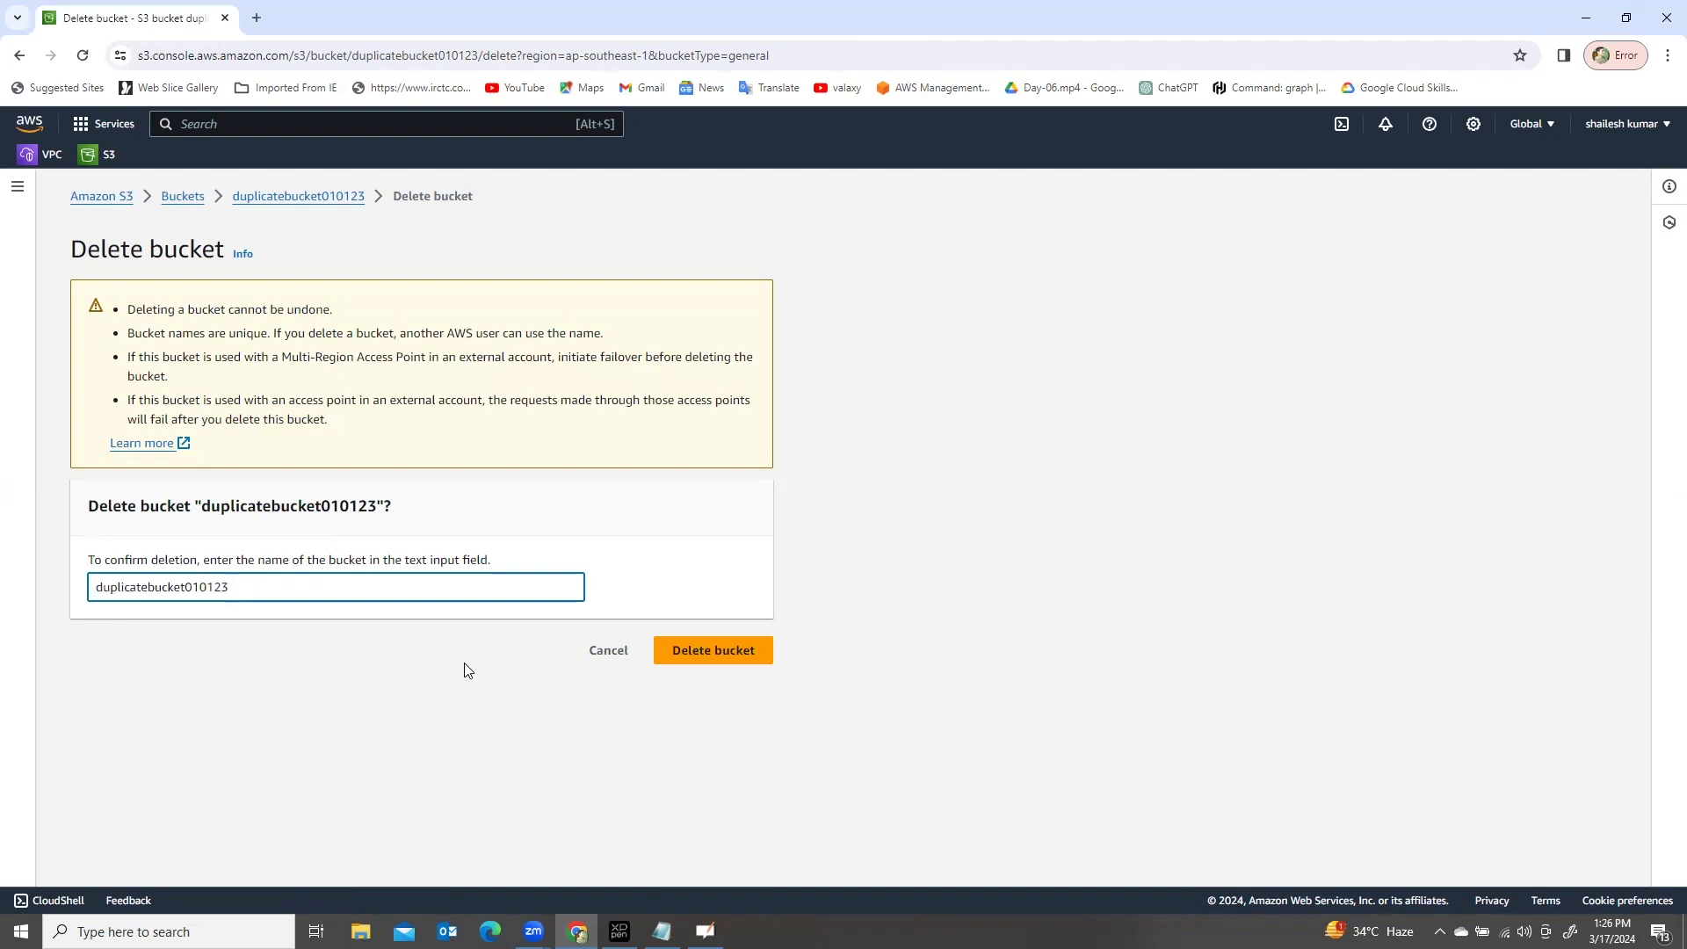
{"action": "left_click", "coordinate": [713, 652]}
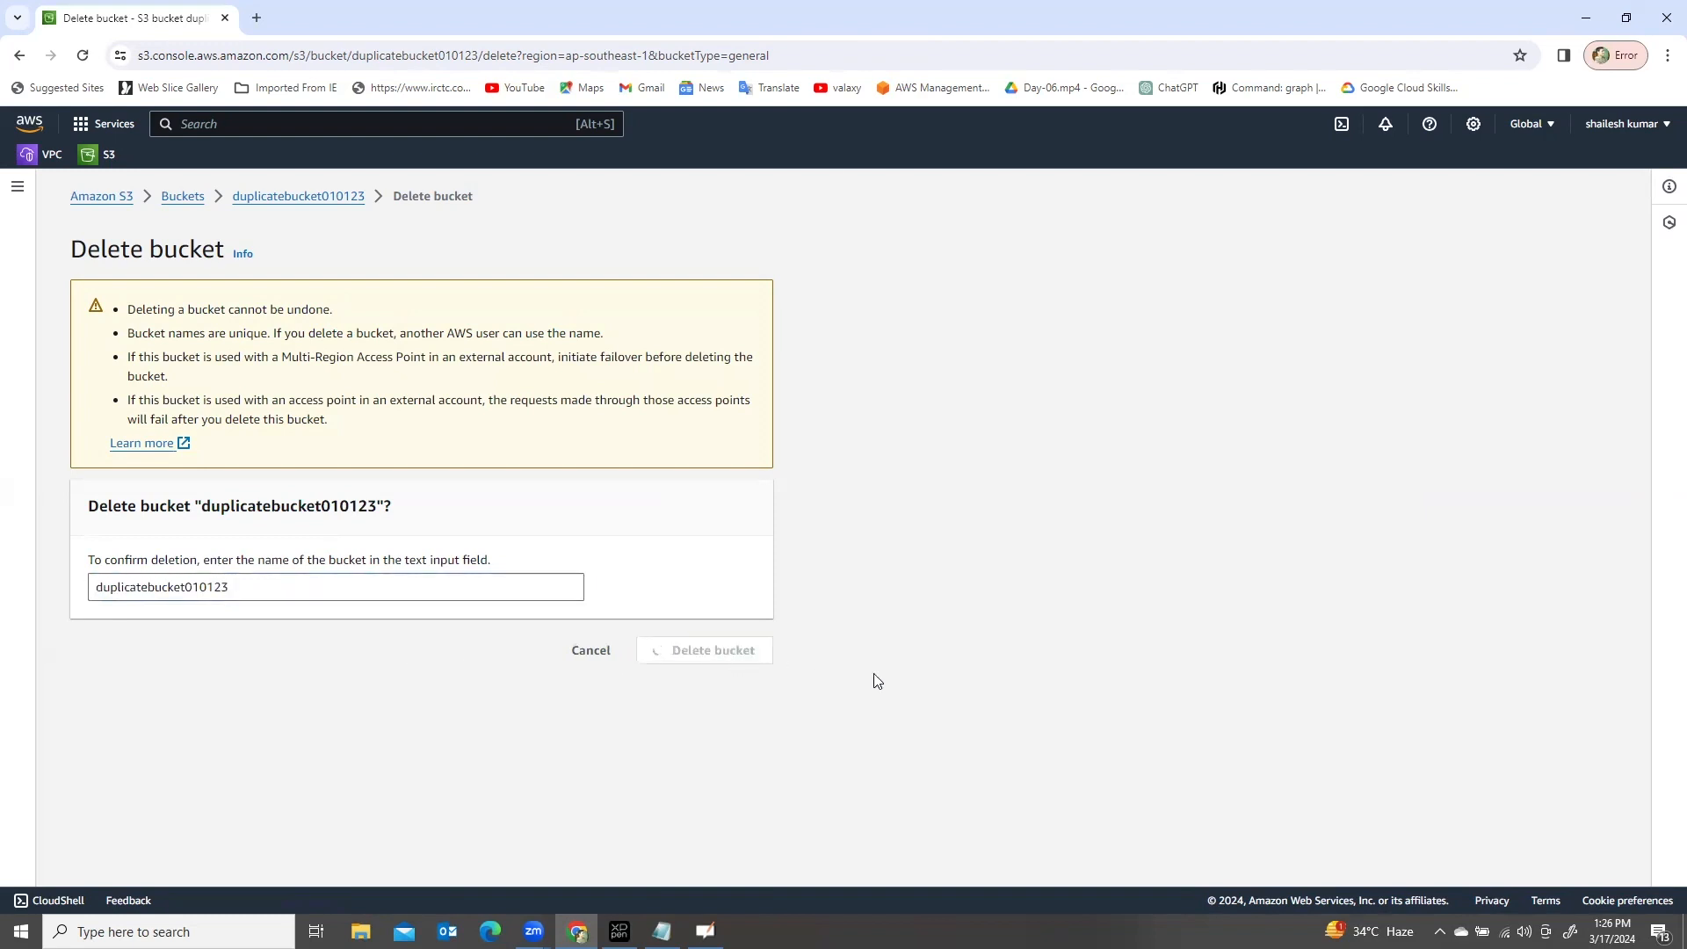